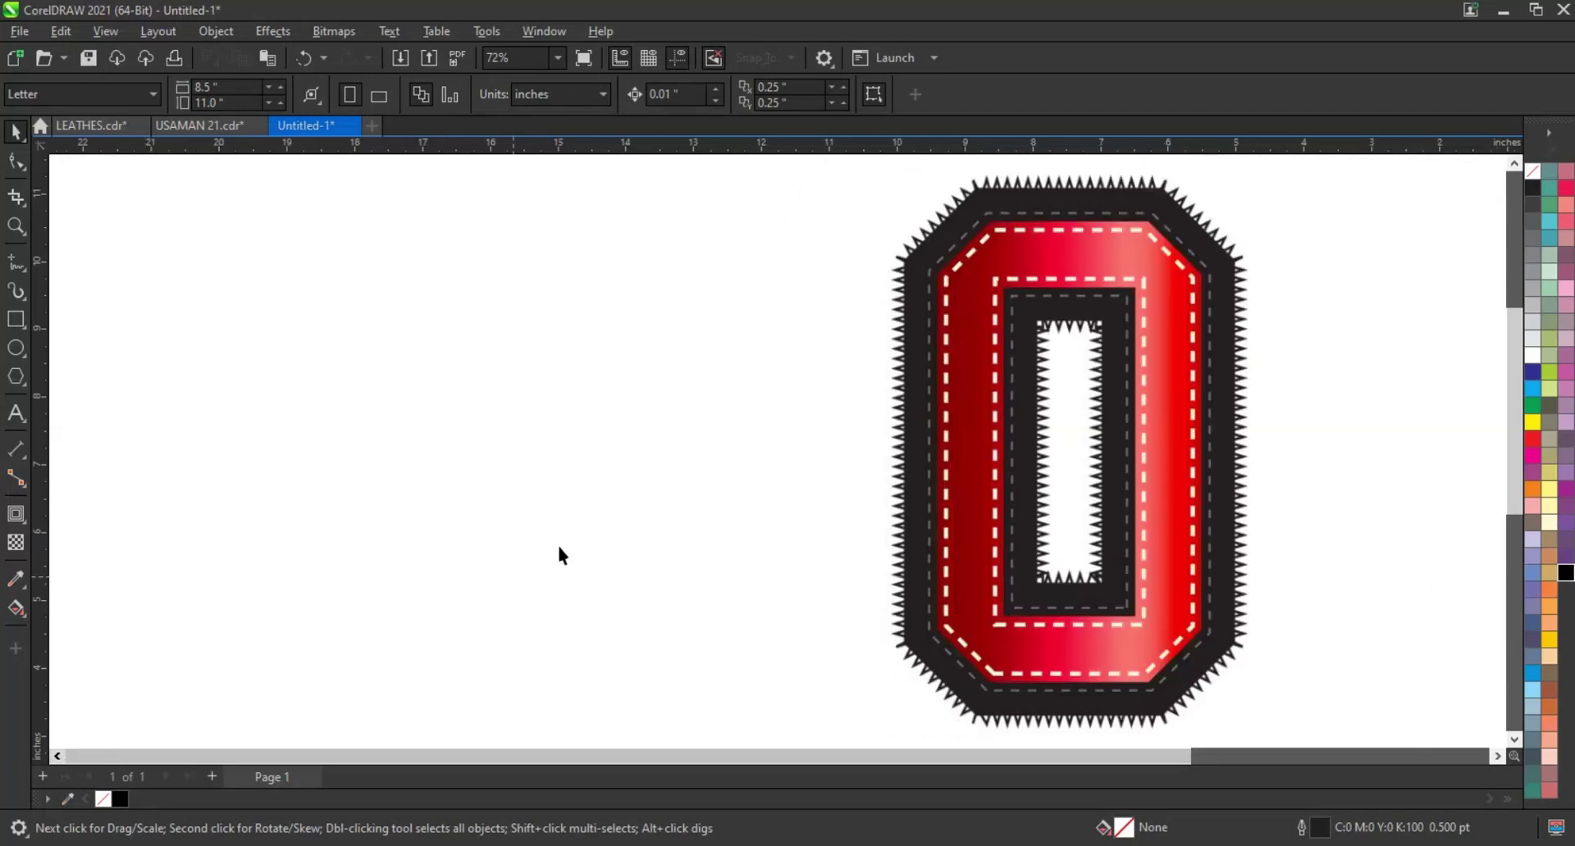
Step: Preview the red stitched 0 full screen, then zoom in around it
click(1090, 469)
scroll(1304, 439, right, 3)
key(F9)
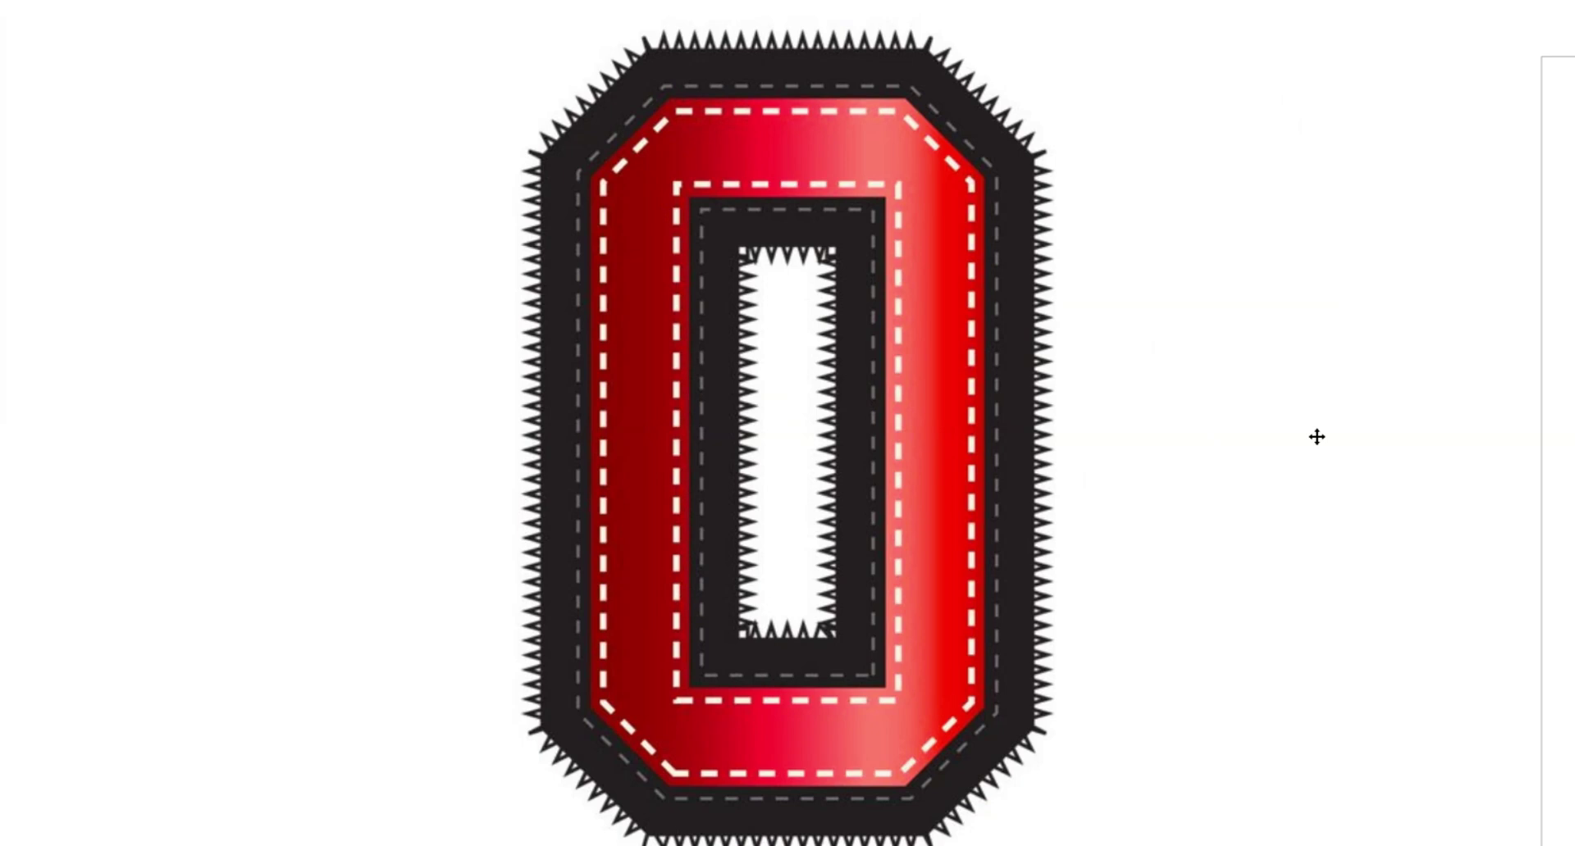
key(Escape)
scroll(1317, 433, down, 2)
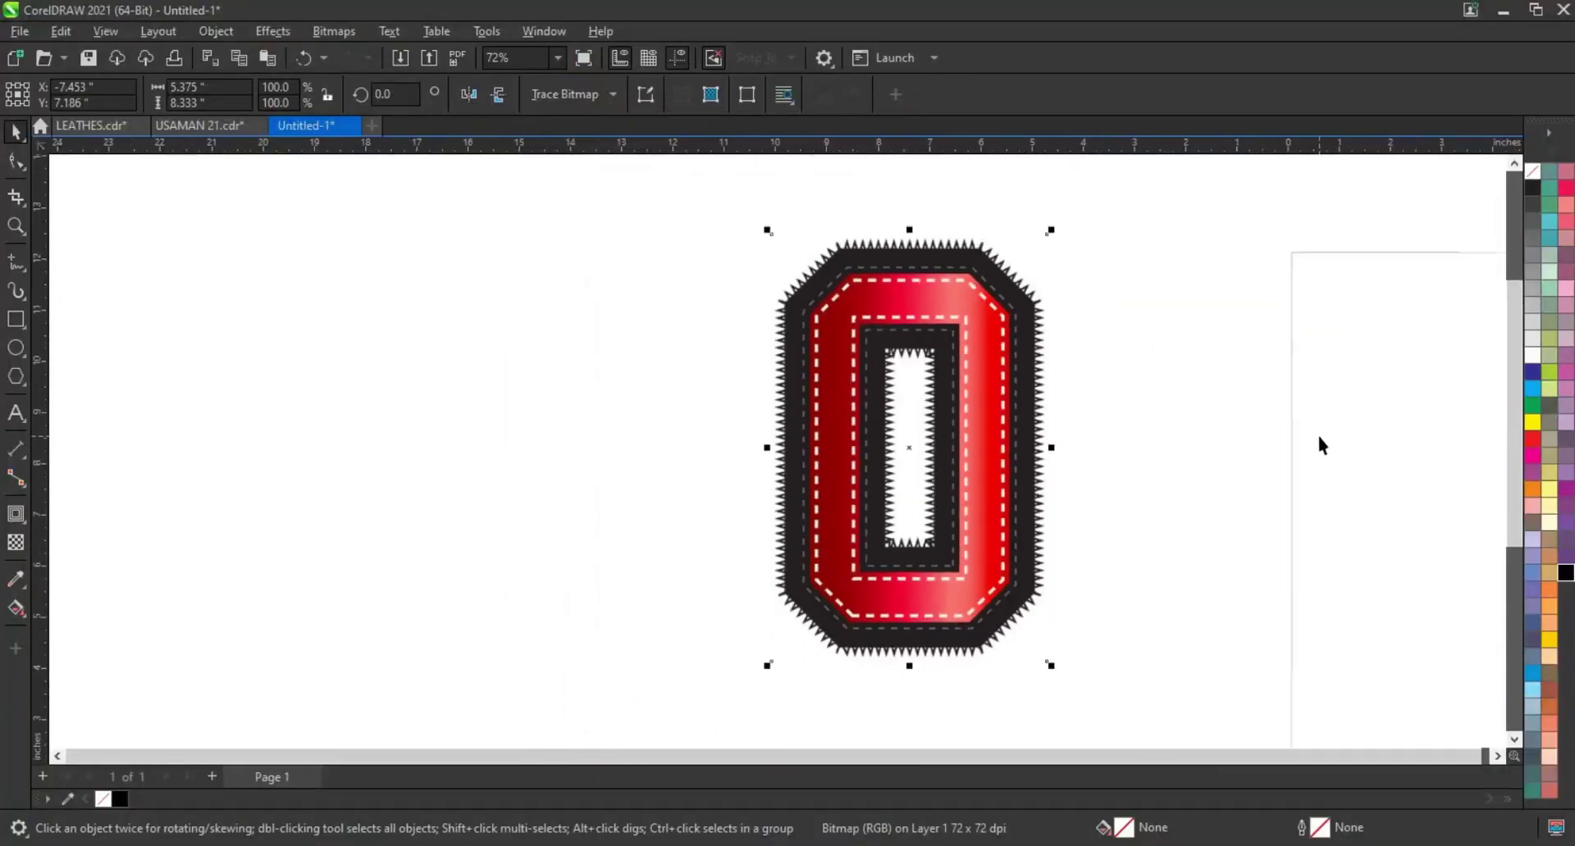
drag(176, 223, 1099, 661)
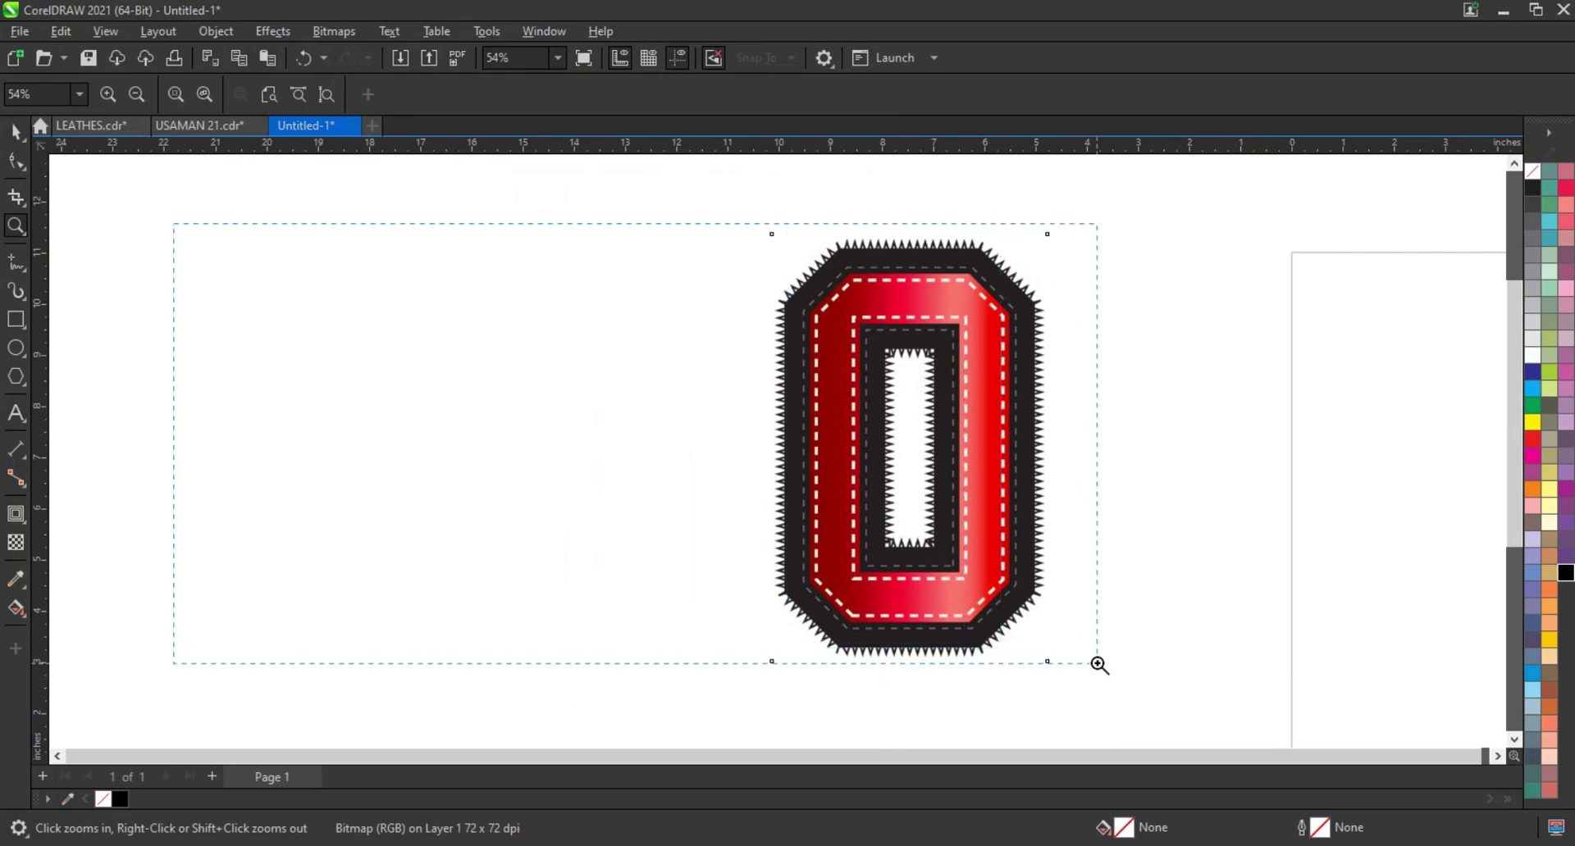
Step: Add a text 'O' on the blank canvas, enlarge it, and set its font to Jersey M54
click(15, 413)
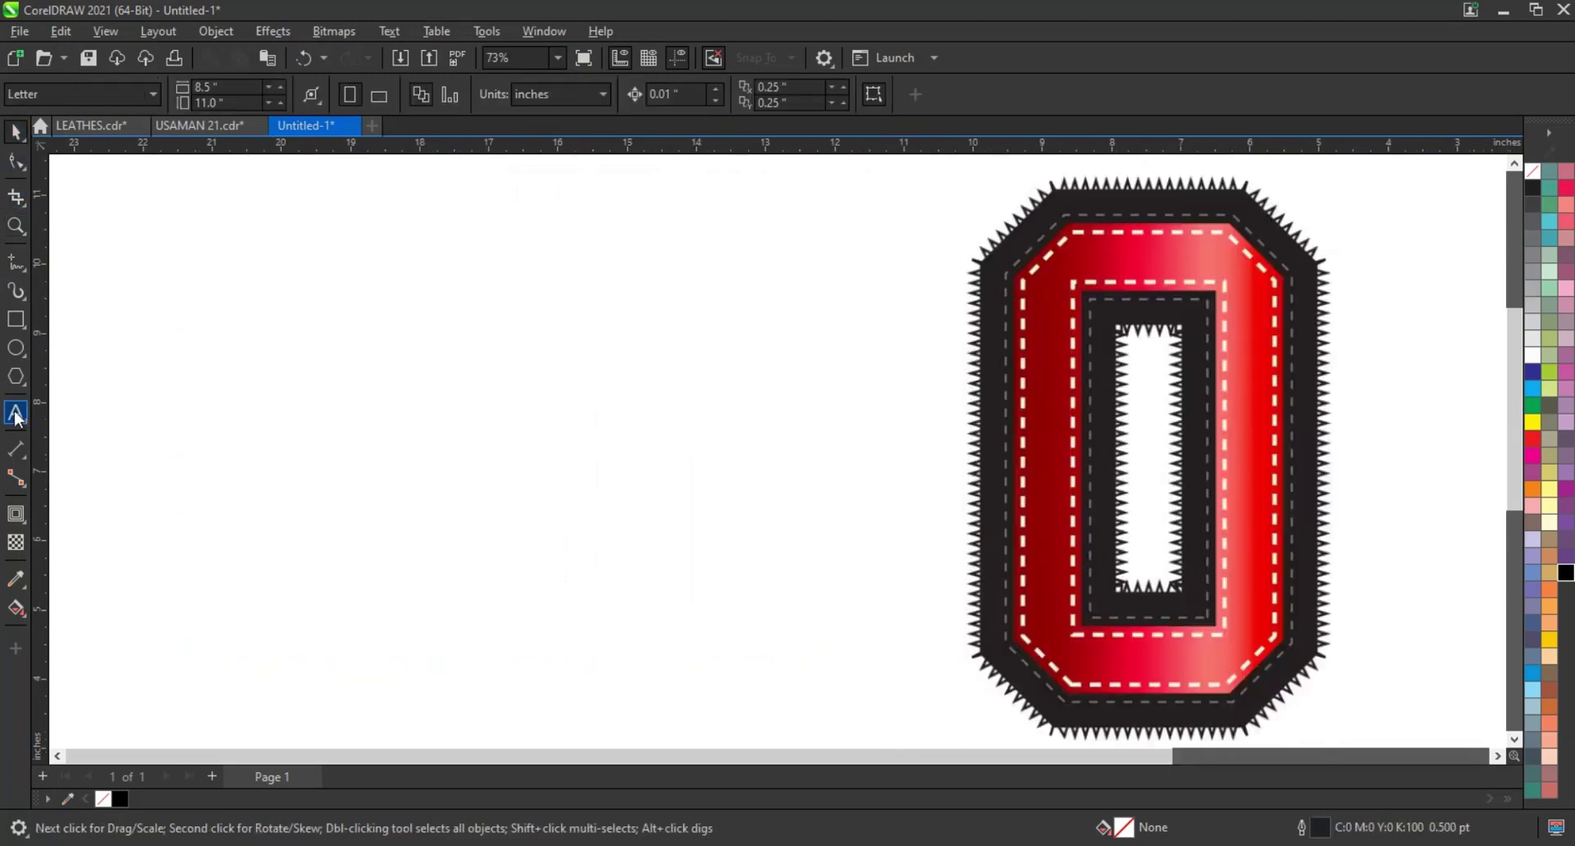
click(309, 443)
text(O)
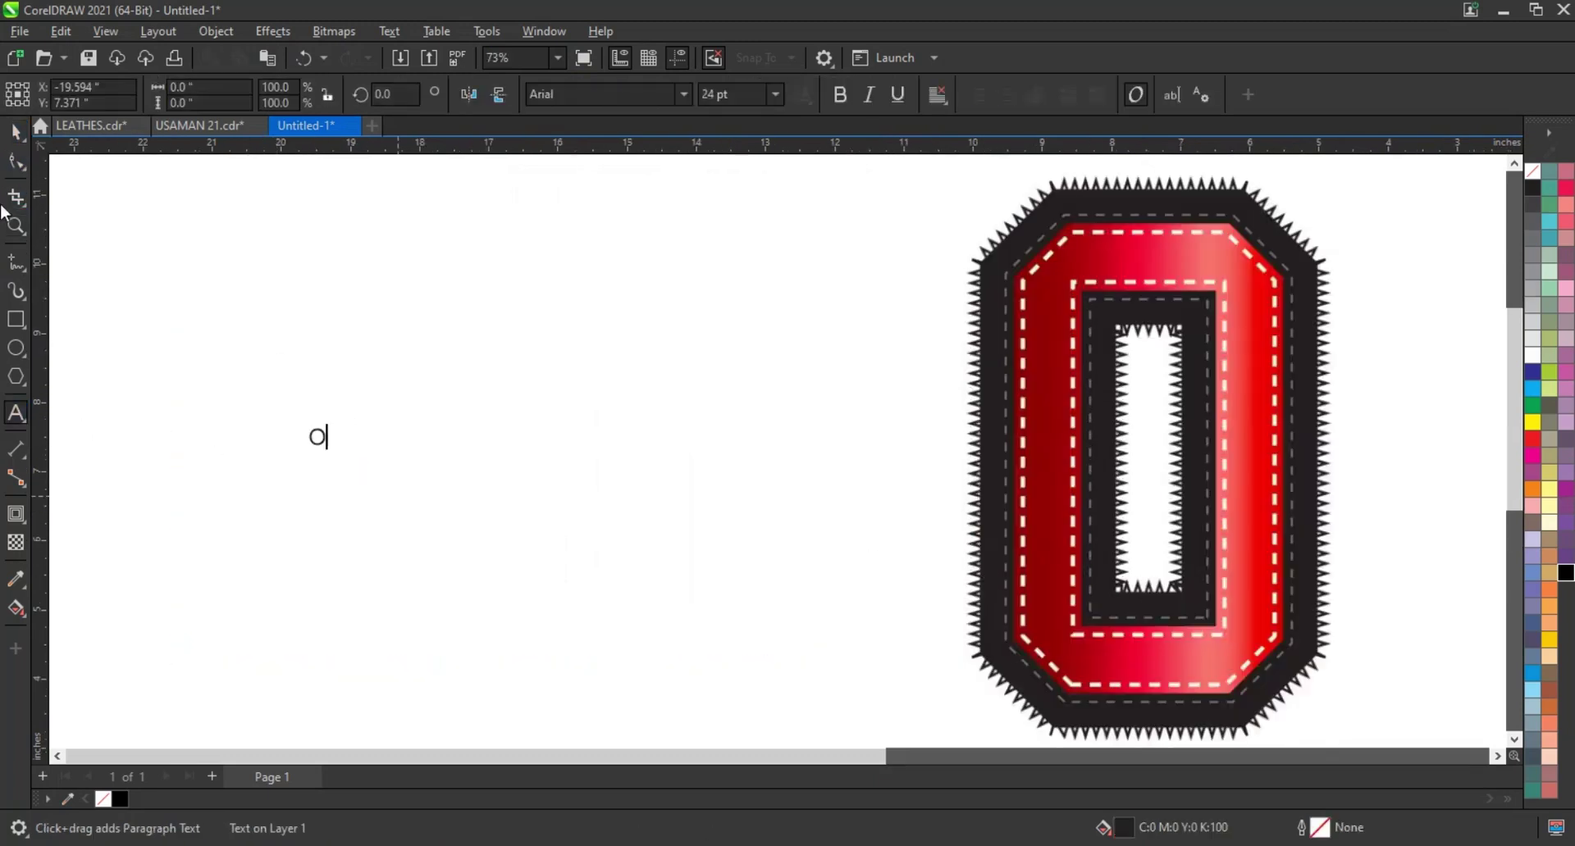
click(15, 133)
drag(332, 452, 428, 566)
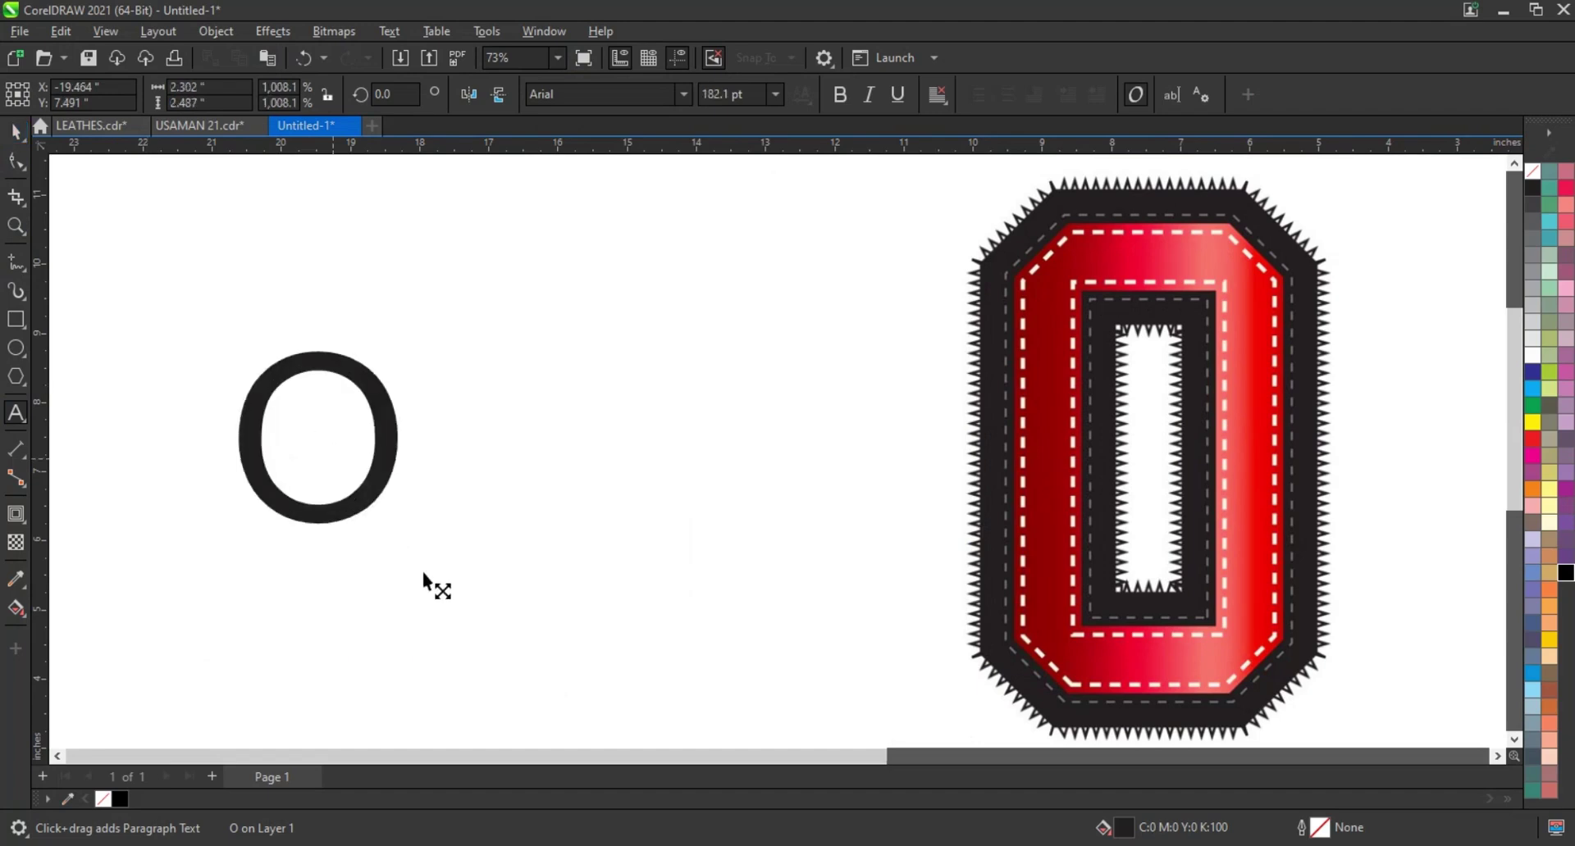
click(684, 95)
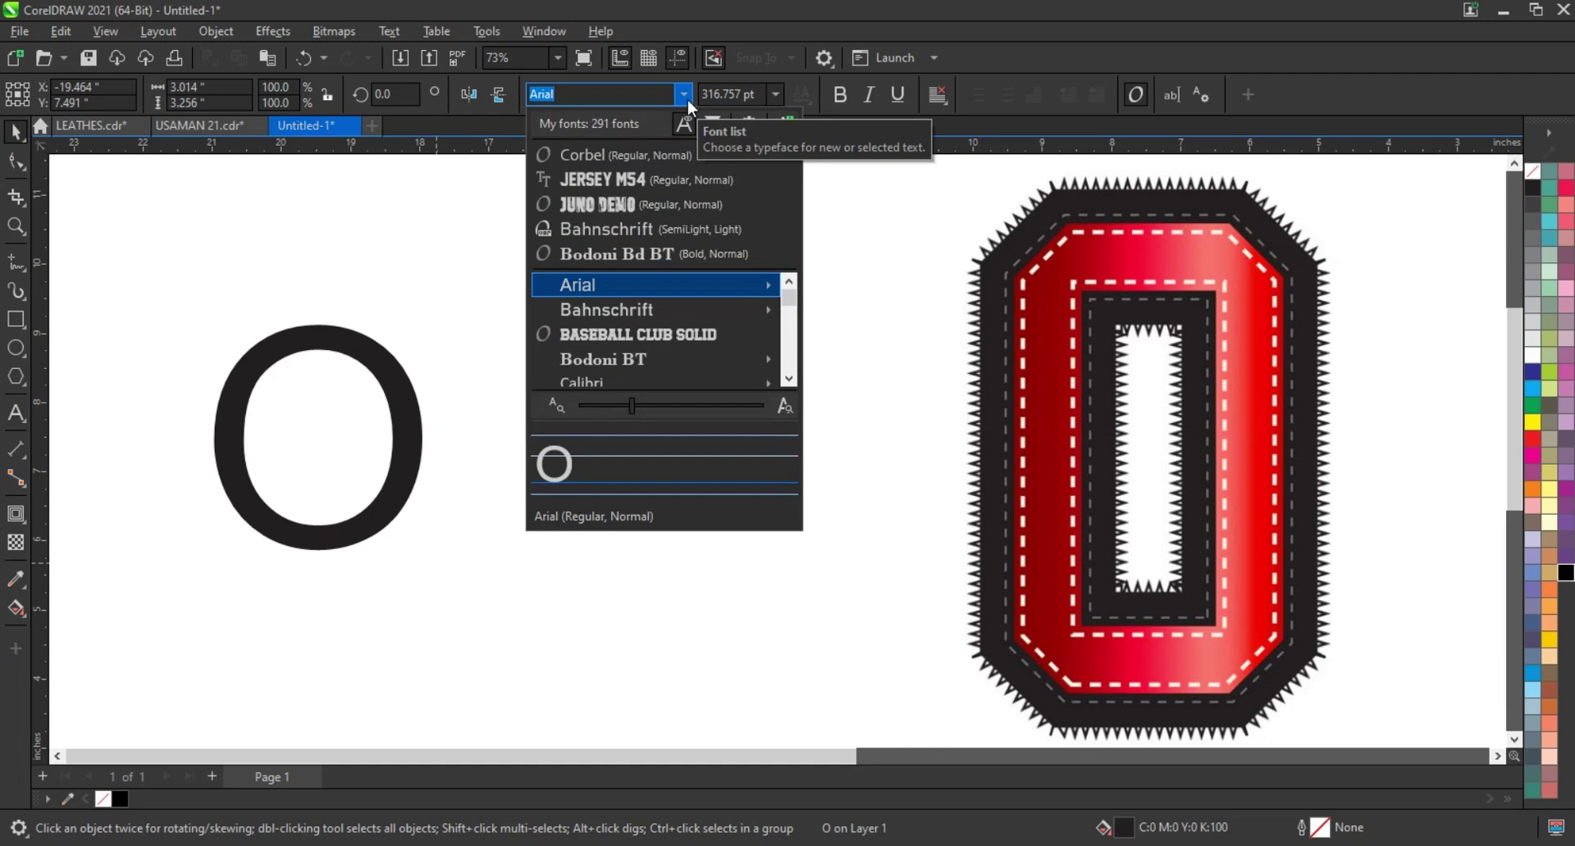
click(636, 180)
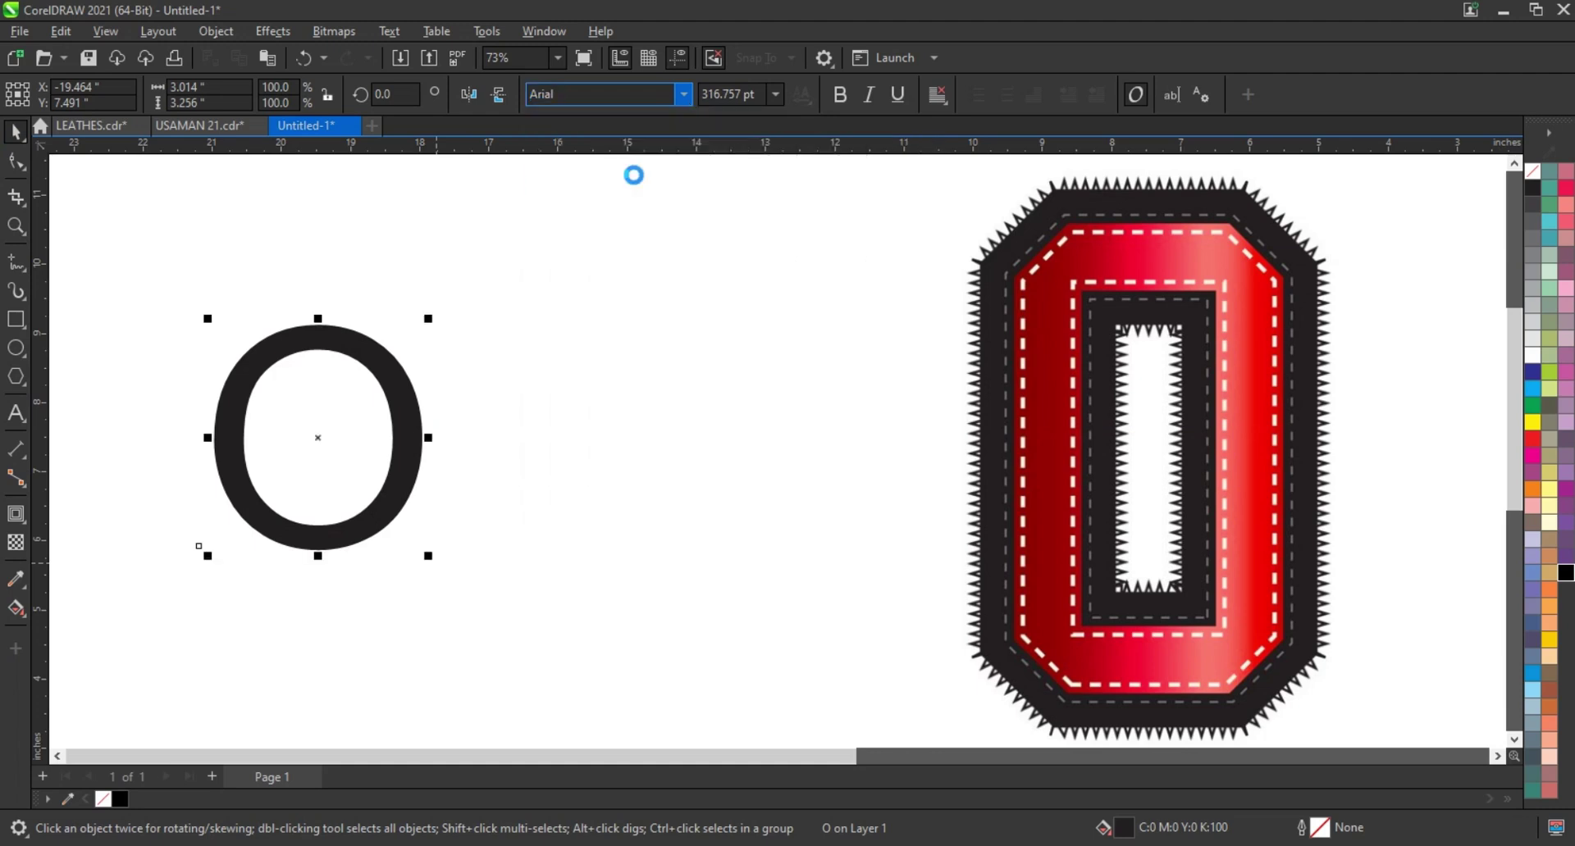
Step: Scale the block 0 to about 3.76 in wide, shift it right, and convert it to curves
drag(357, 553, 491, 704)
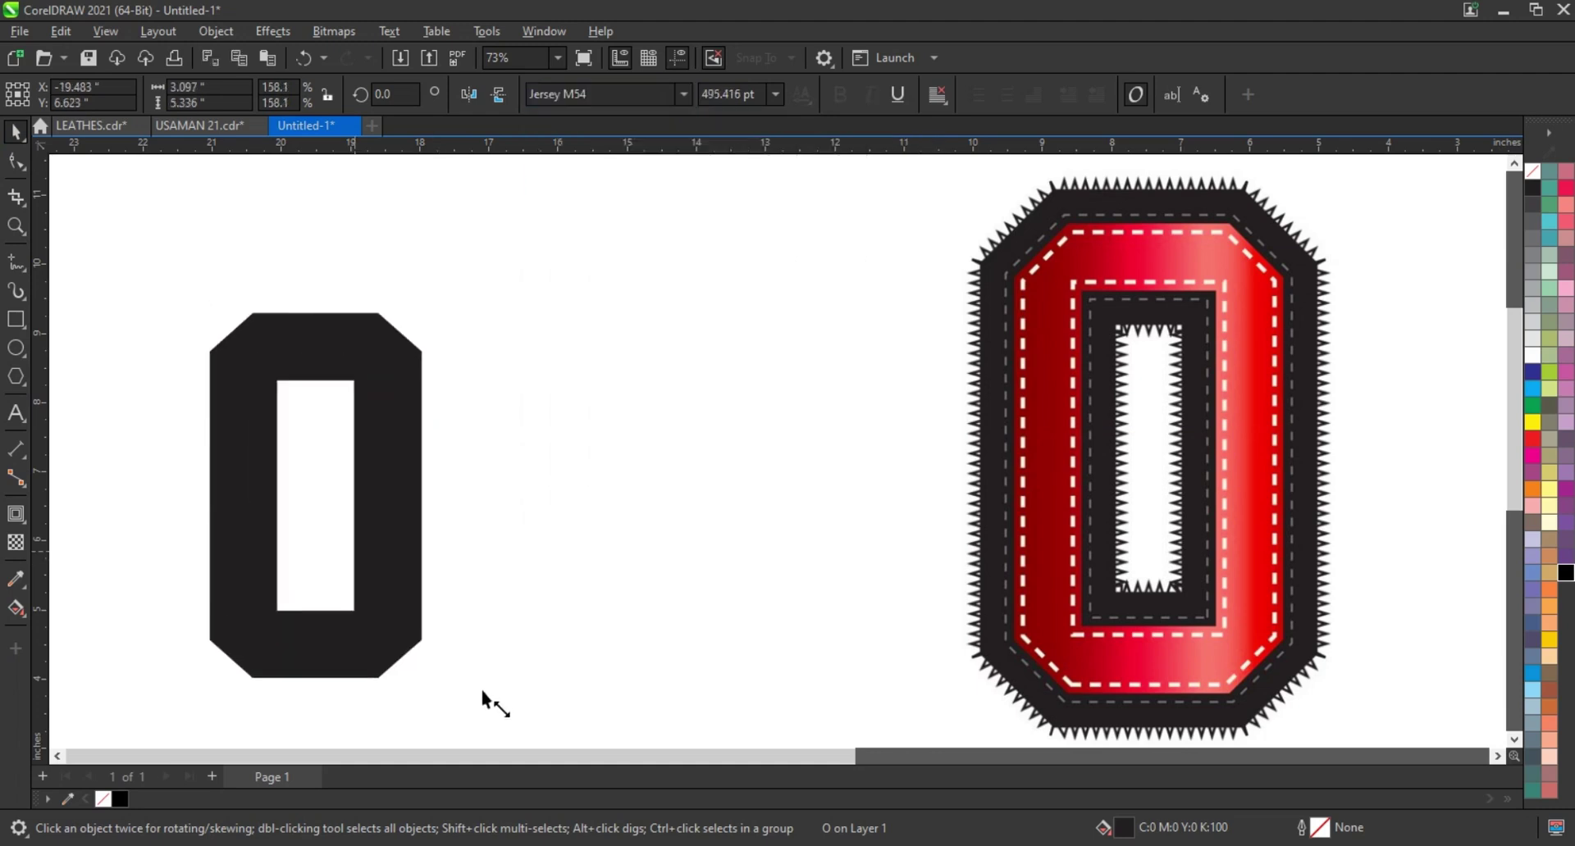
drag(437, 308, 505, 239)
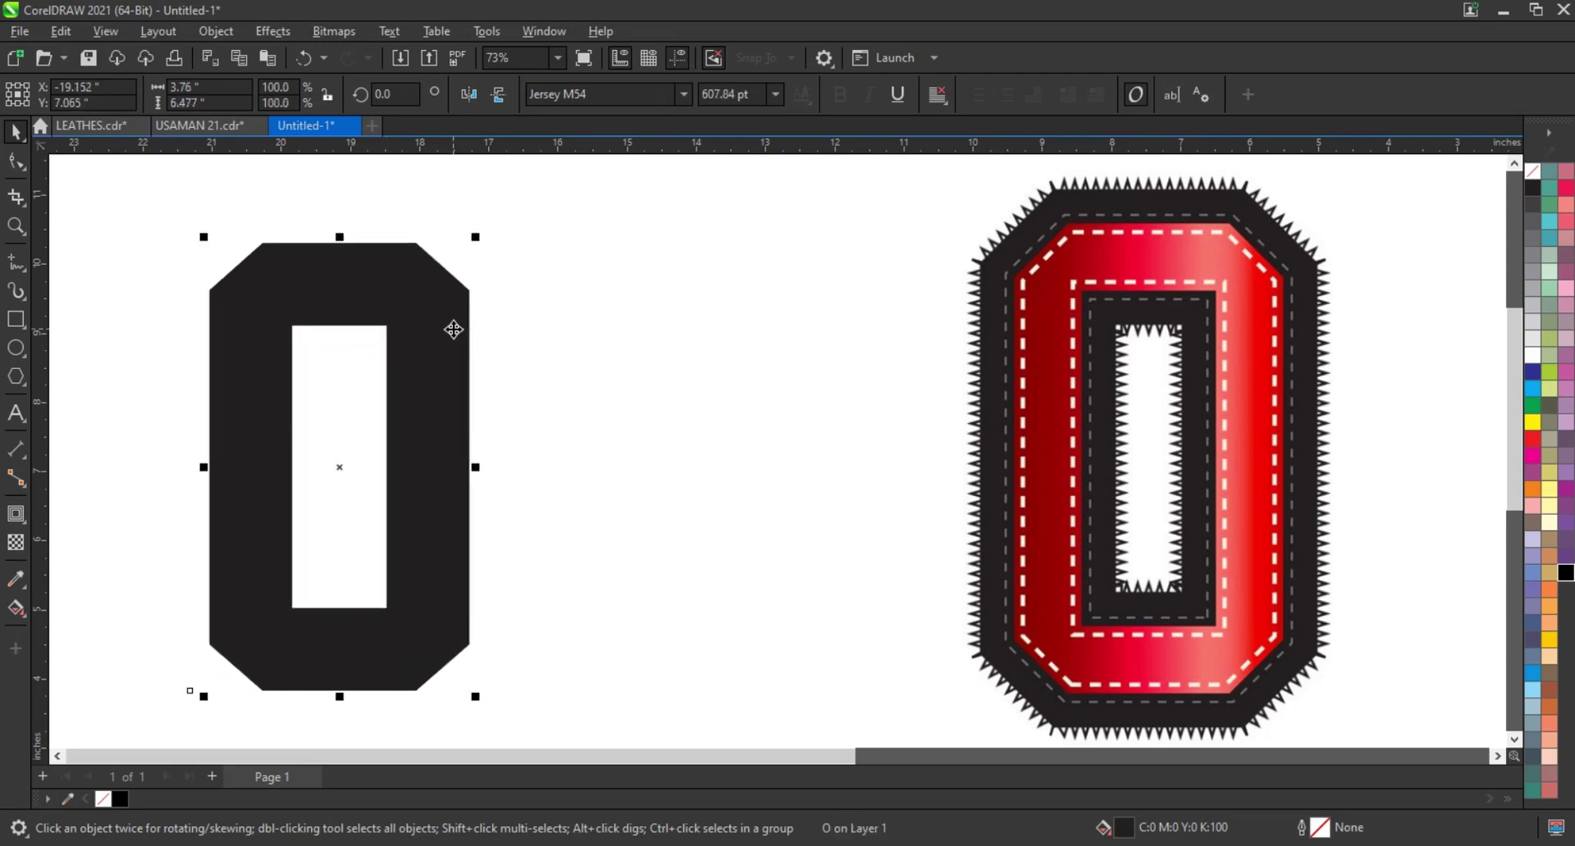
drag(454, 334, 563, 325)
click(562, 326)
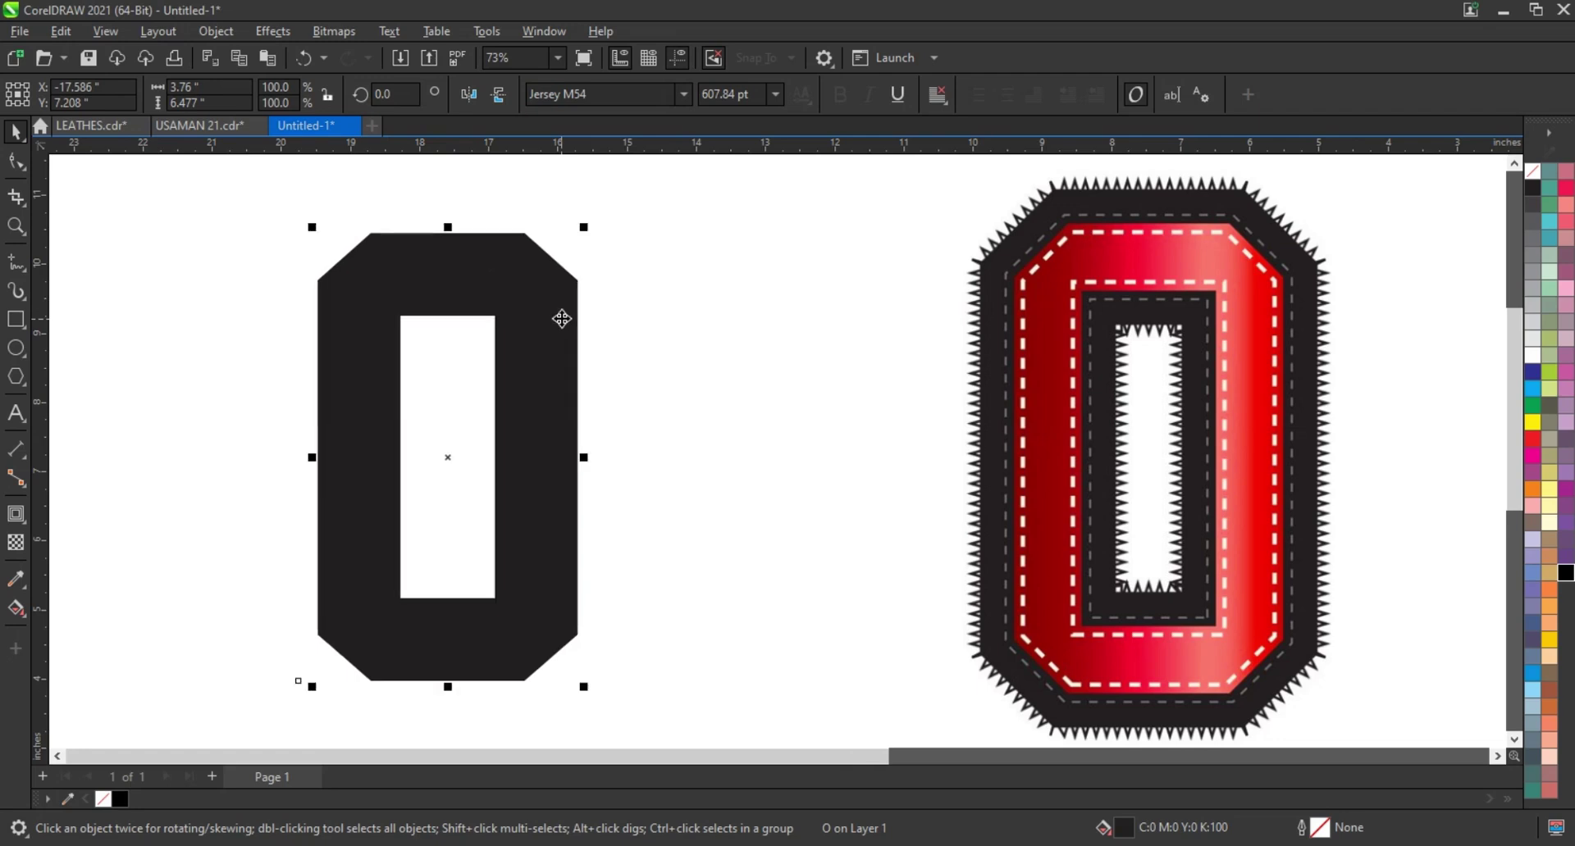
key(ctrl+q)
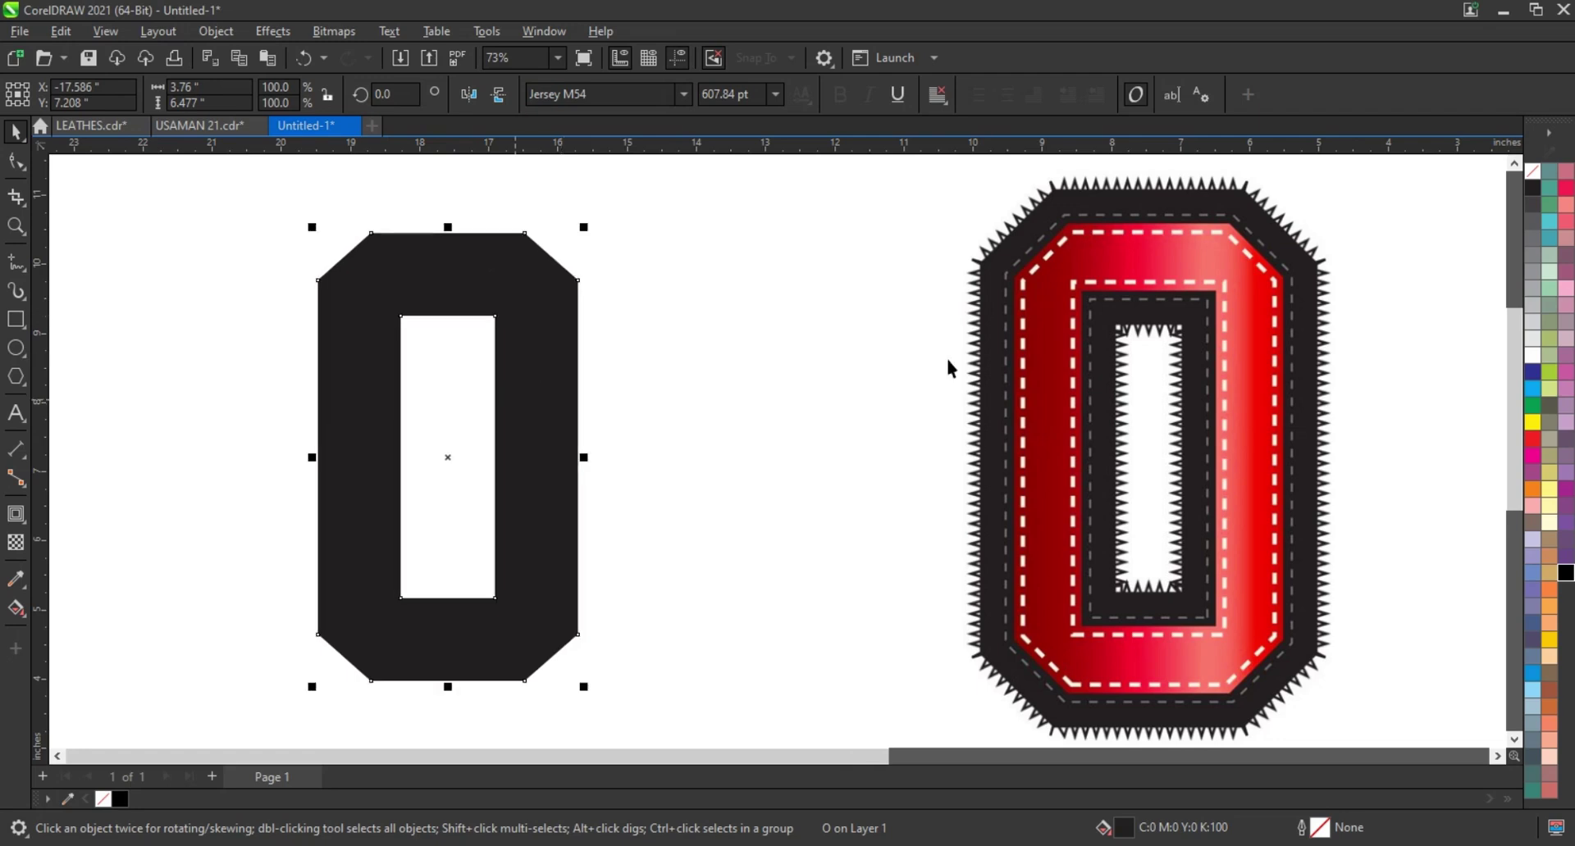
Step: Give the new 0 a grey fill and black outline, nudging it slightly down
click(1536, 256)
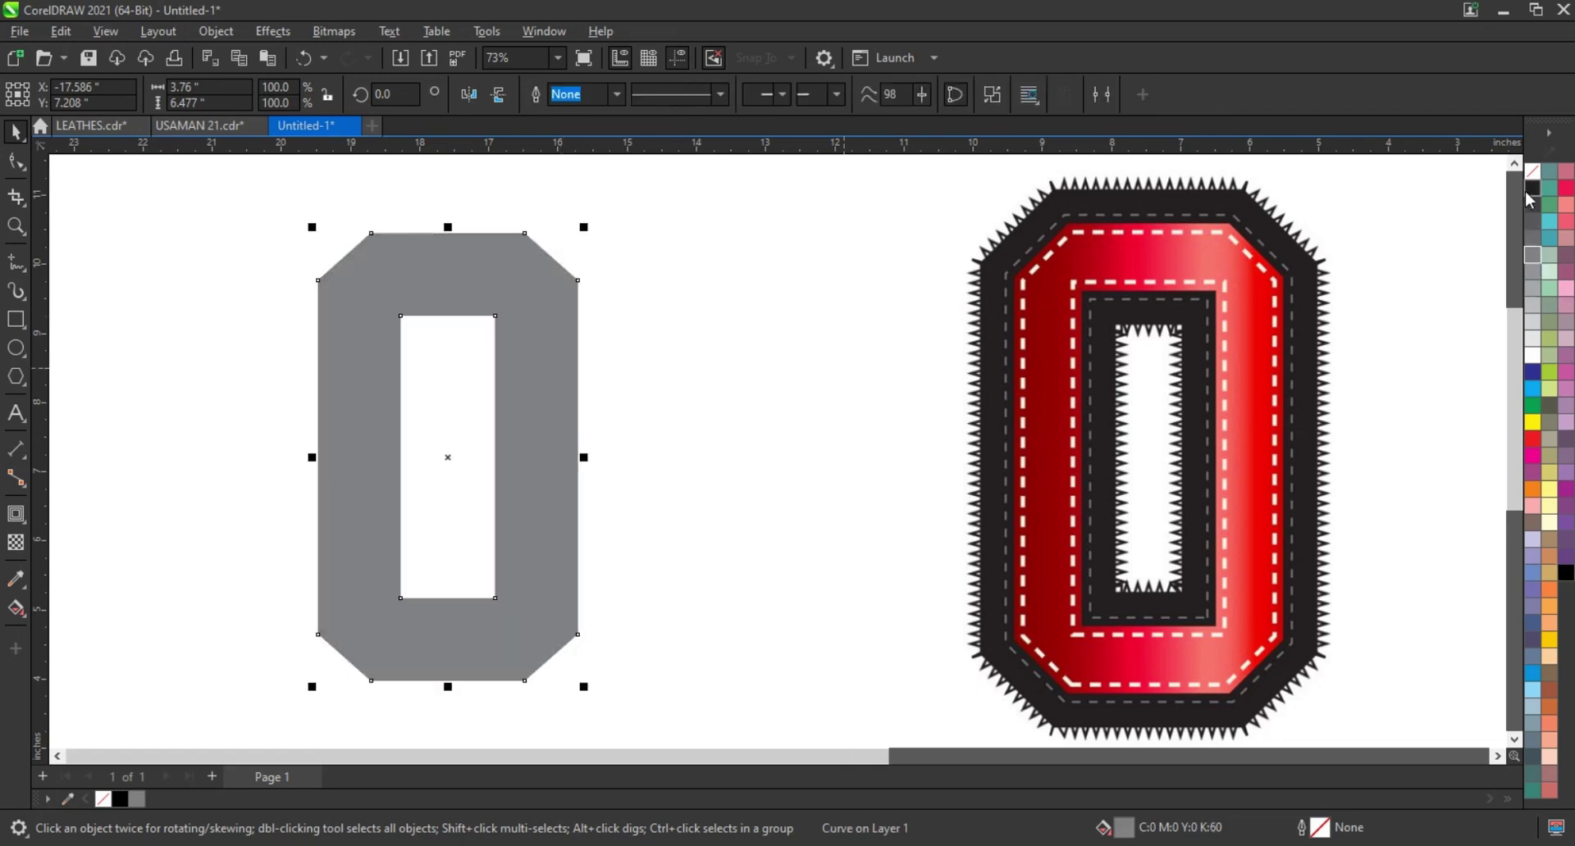
right_click(1529, 200)
click(1495, 206)
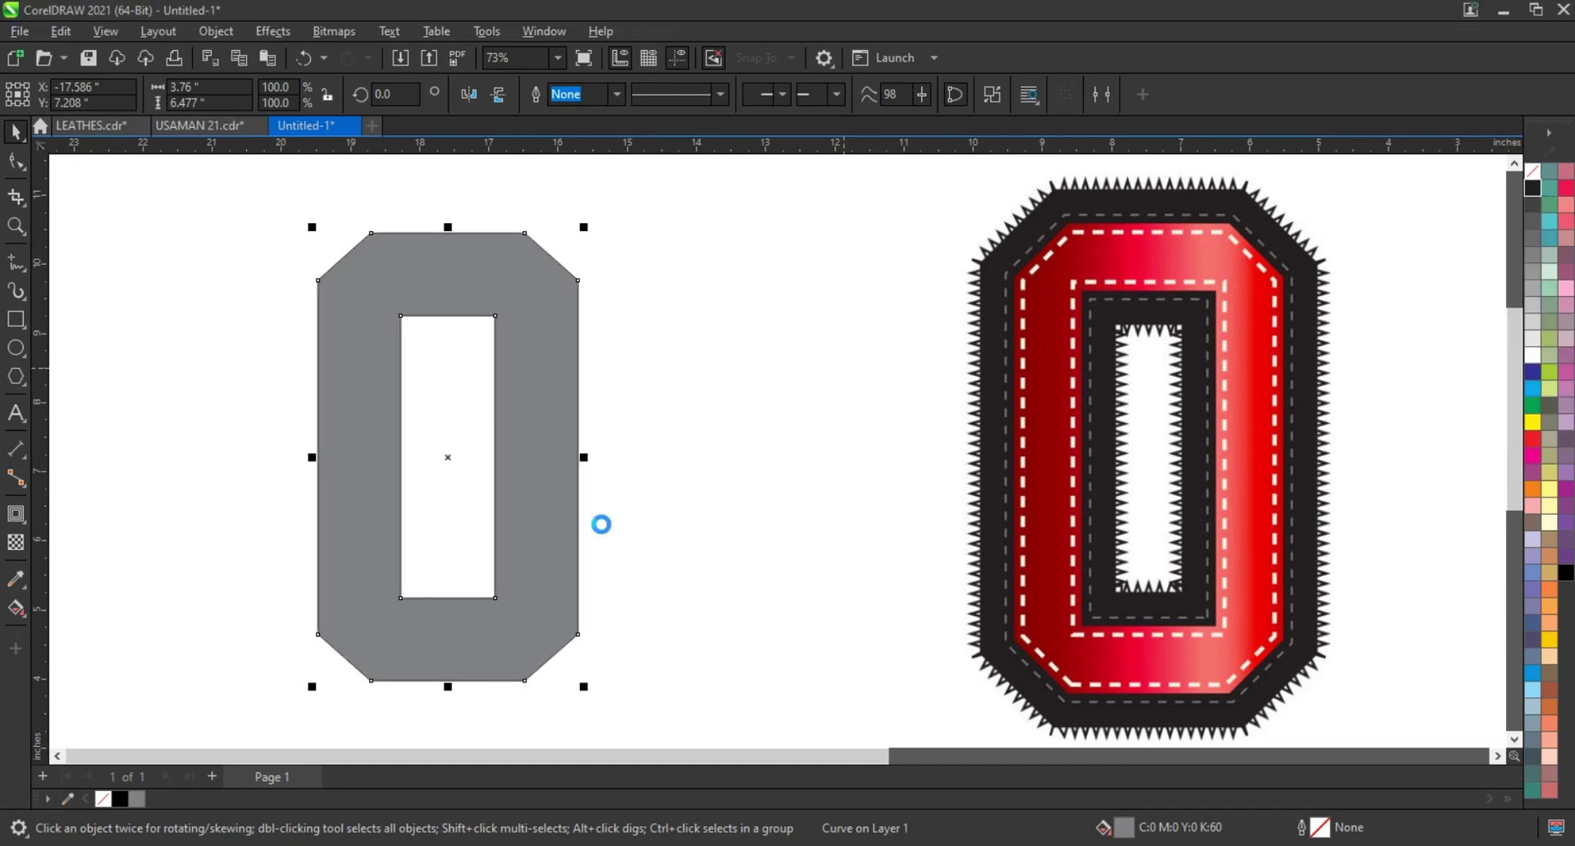
drag(550, 463, 547, 472)
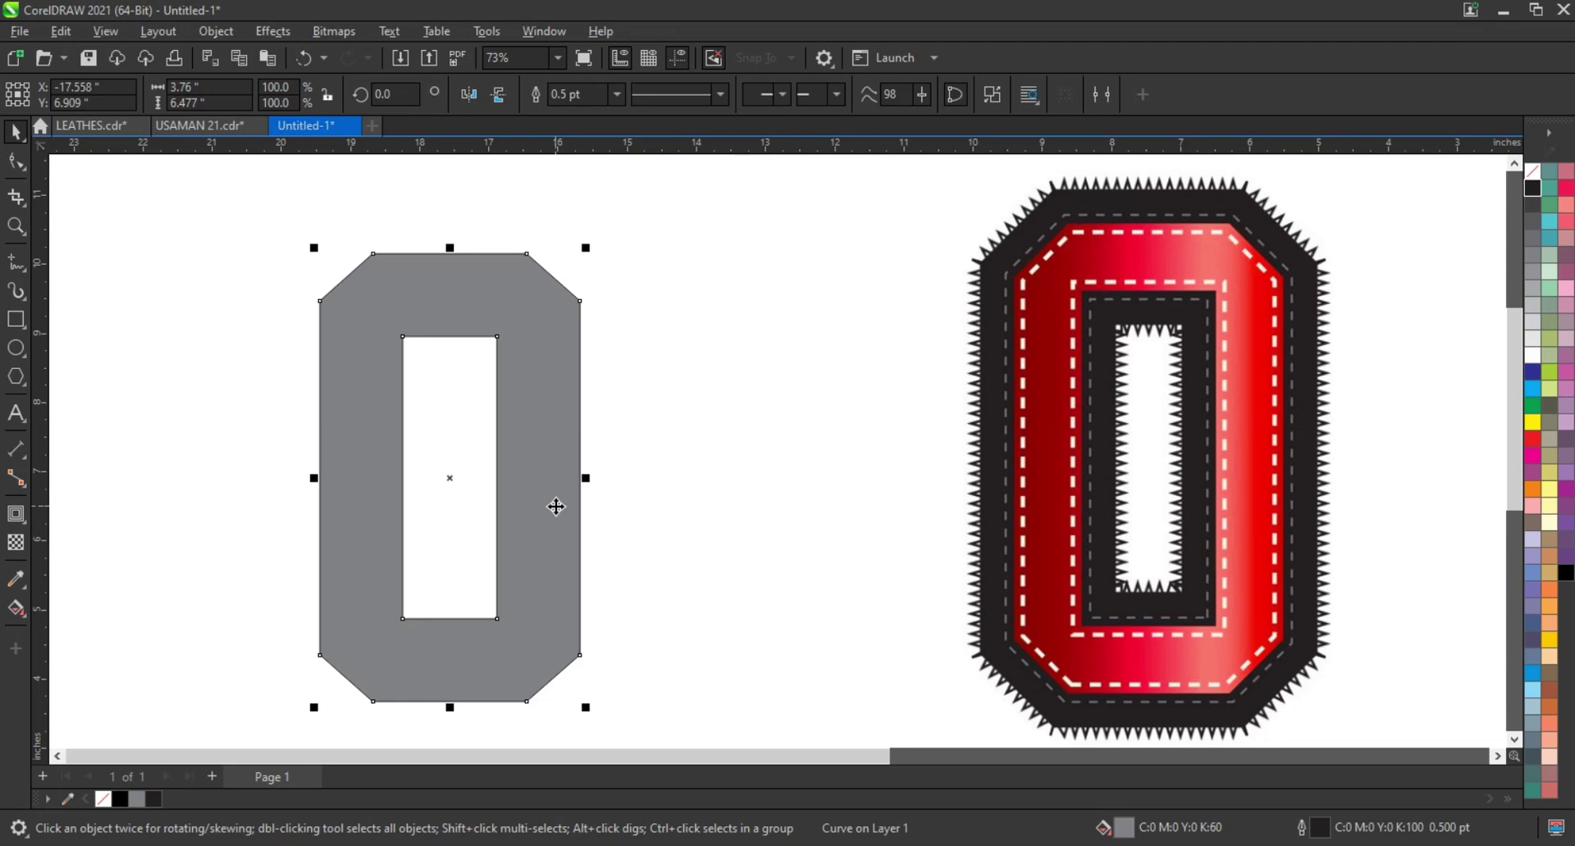
Step: Try a 0.512-inch outward contour around the 0, then undo it
click(15, 514)
drag(526, 256, 542, 218)
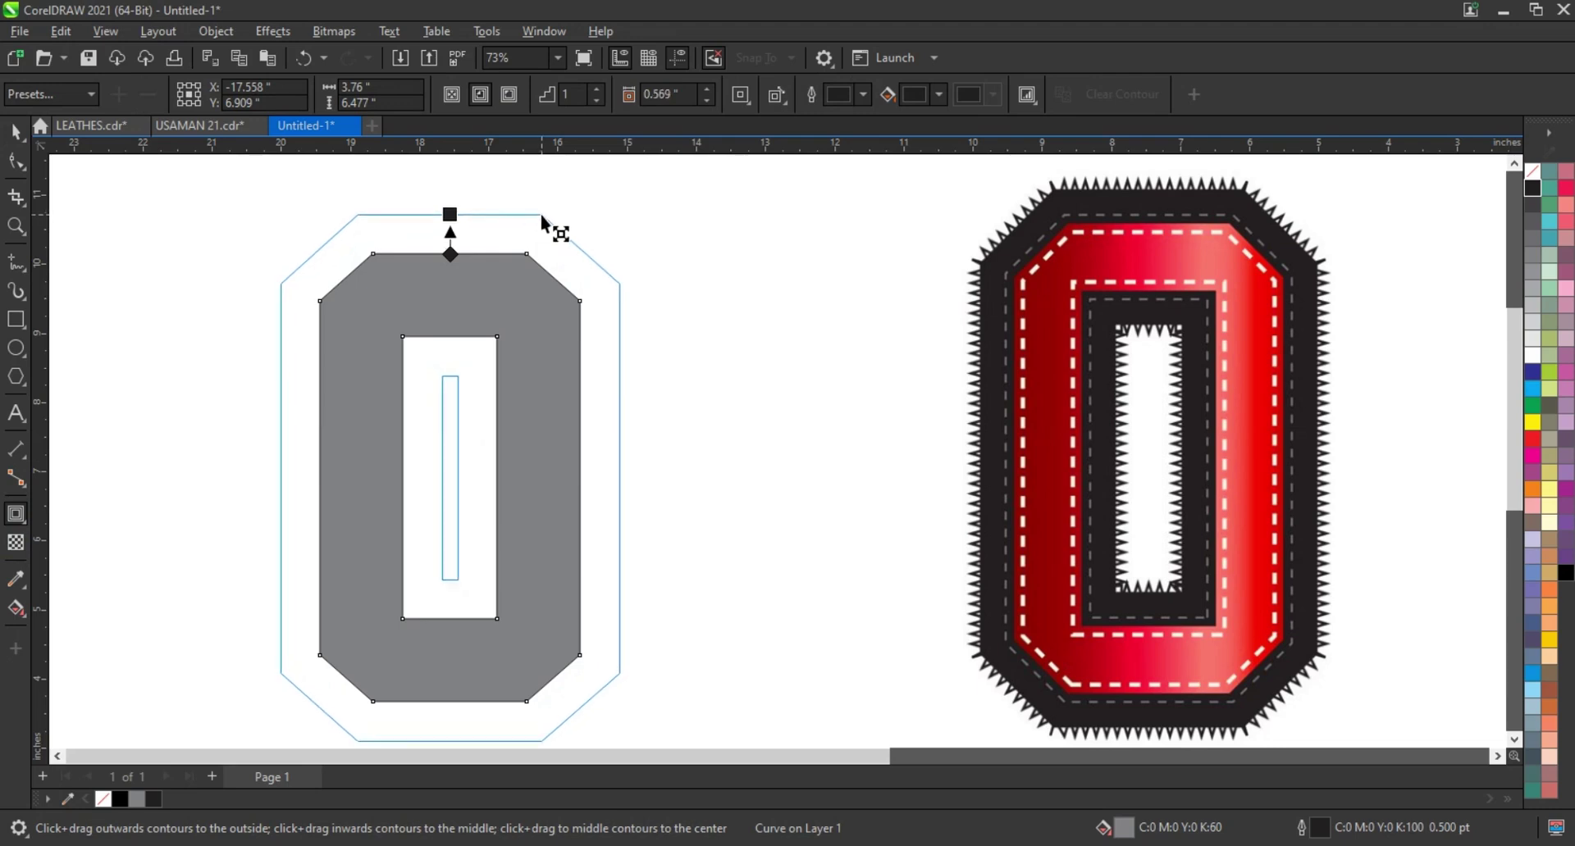
drag(541, 216, 539, 220)
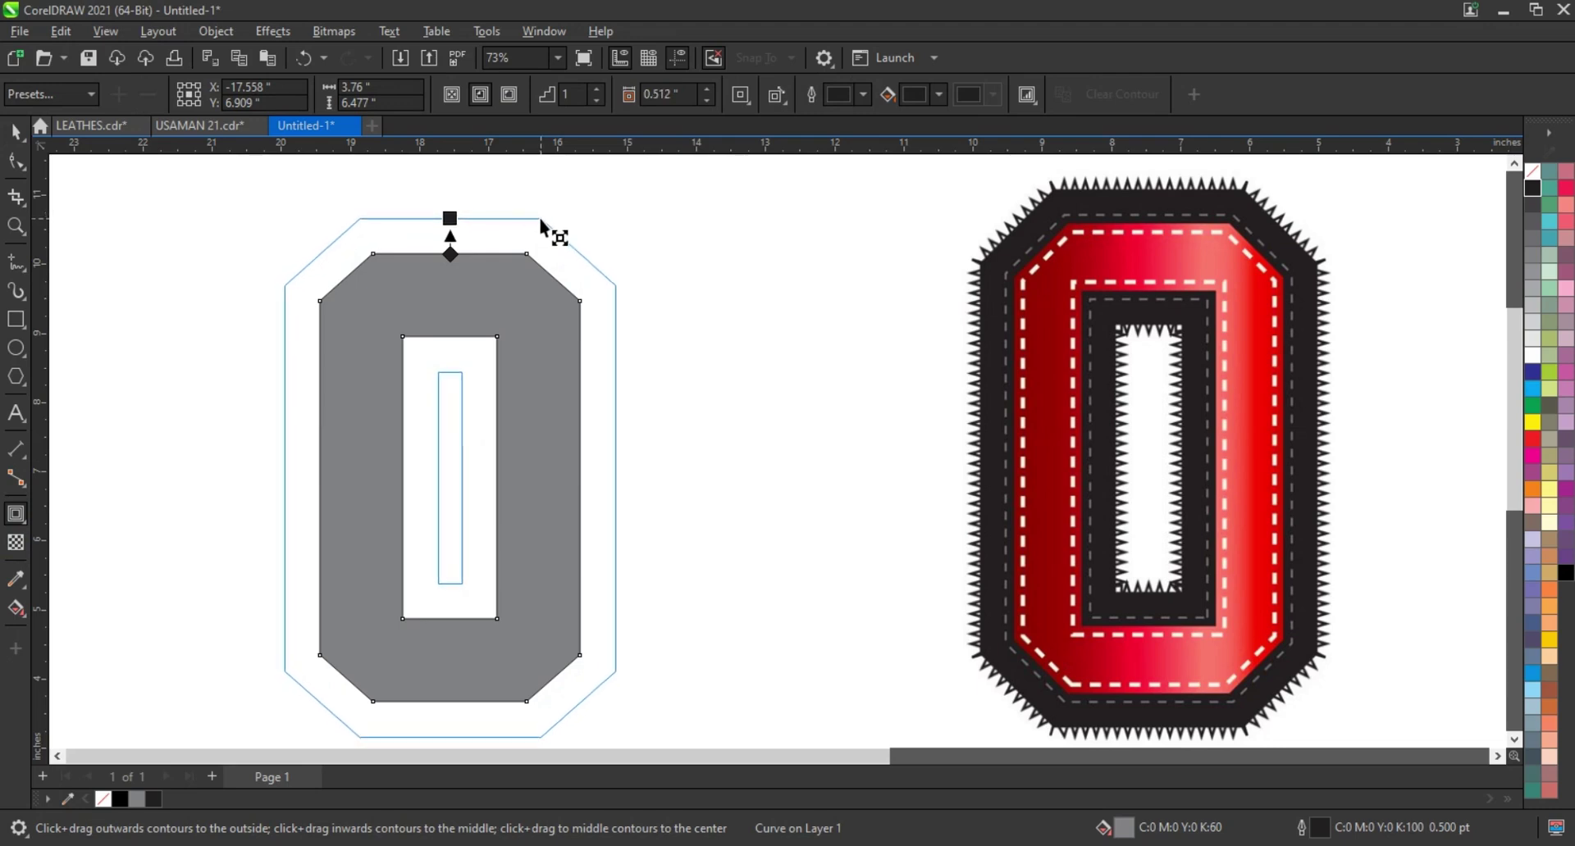
drag(539, 218, 539, 218)
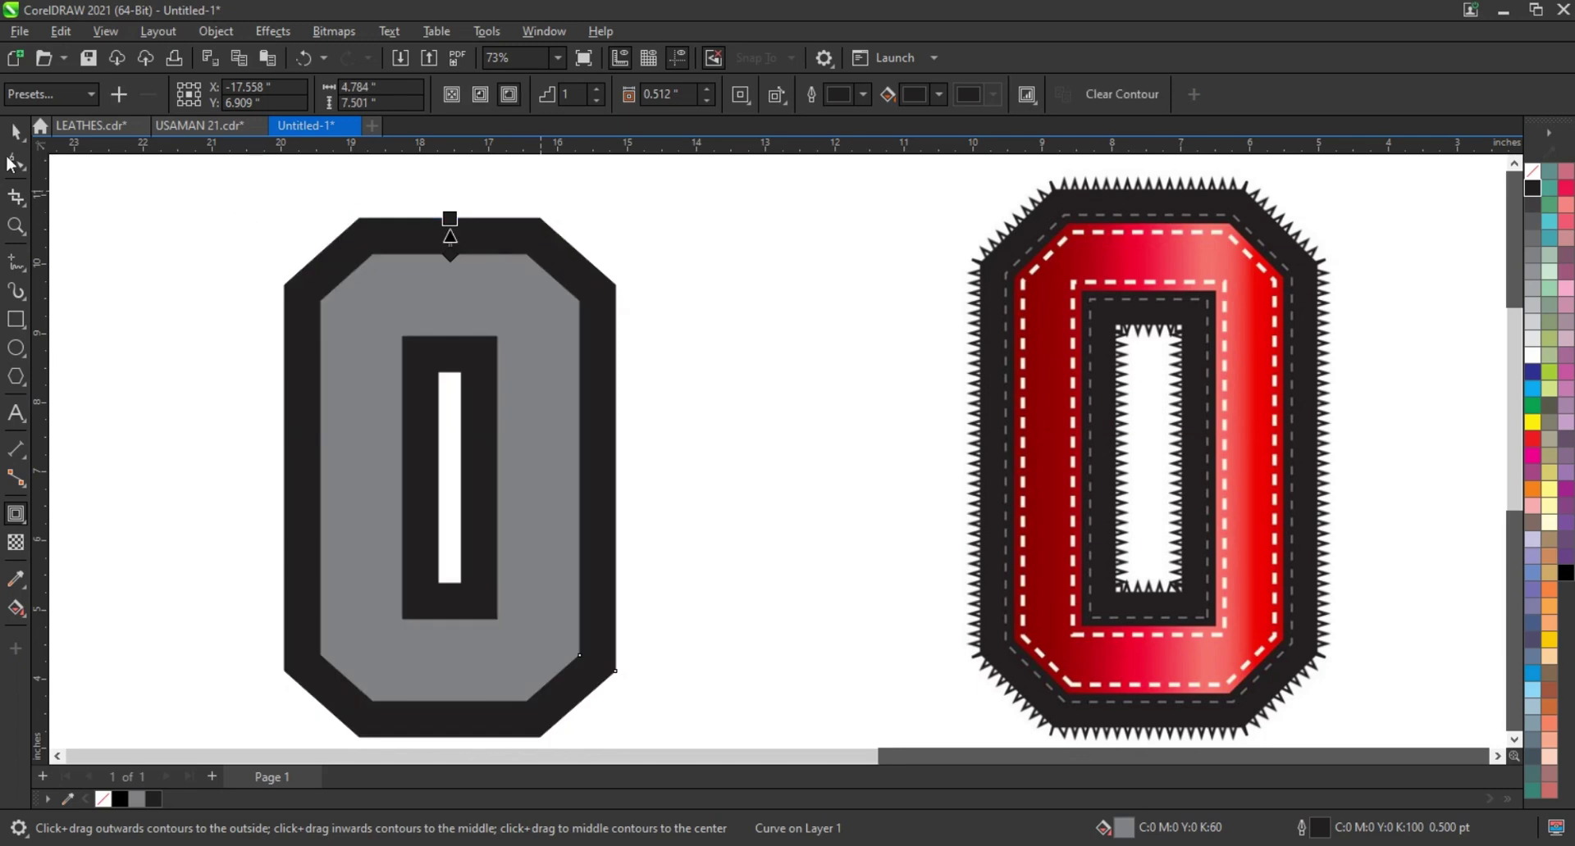
click(16, 131)
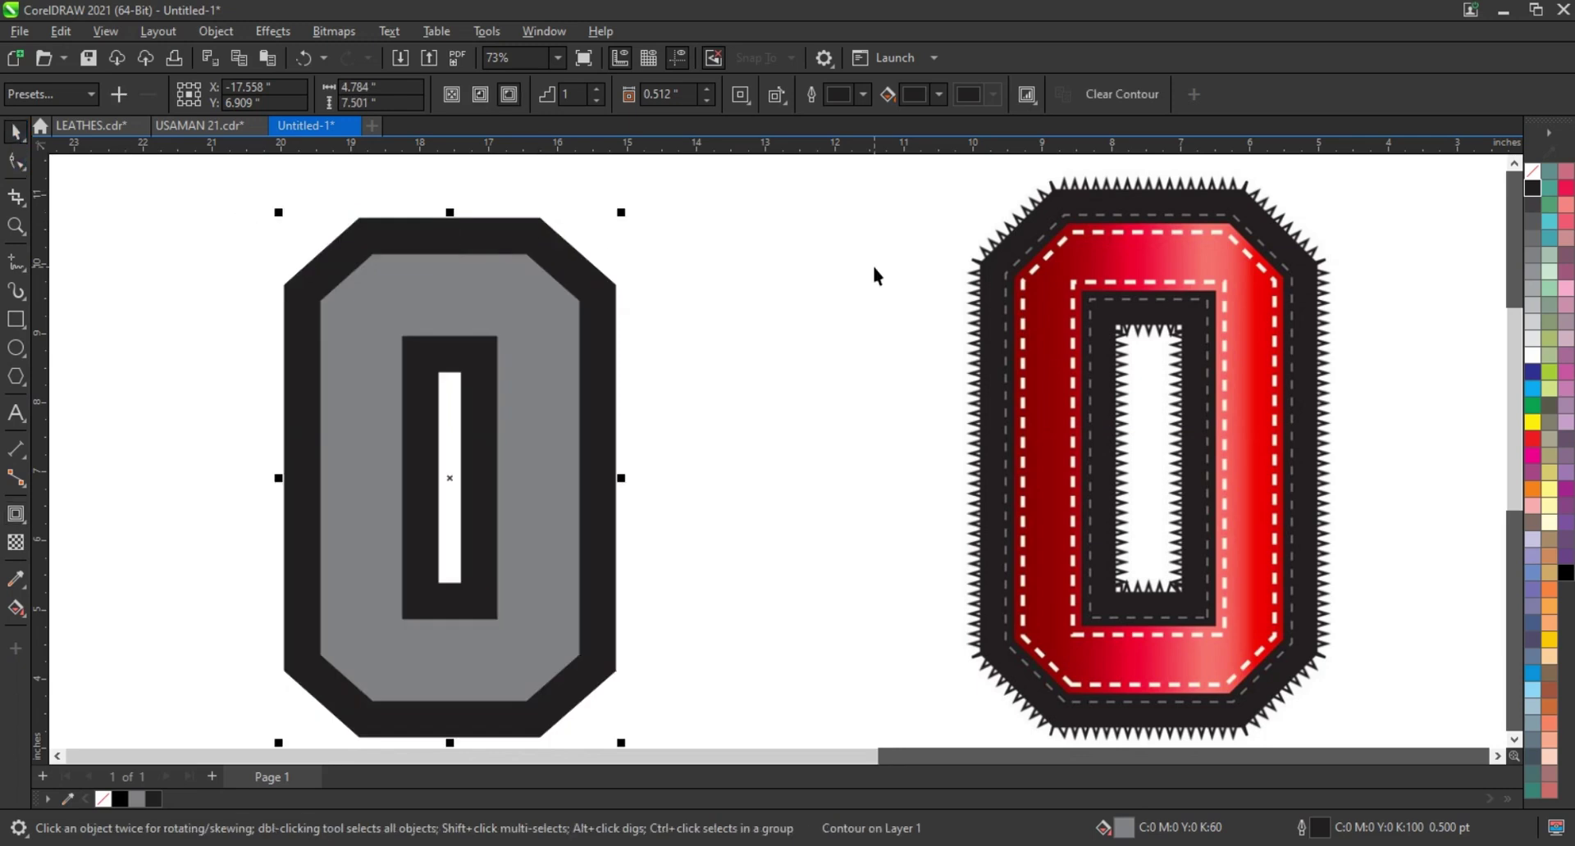
key(ctrl+z)
Step: Apply an inward contour inside the 0, leaving a thin grey rim
click(15, 516)
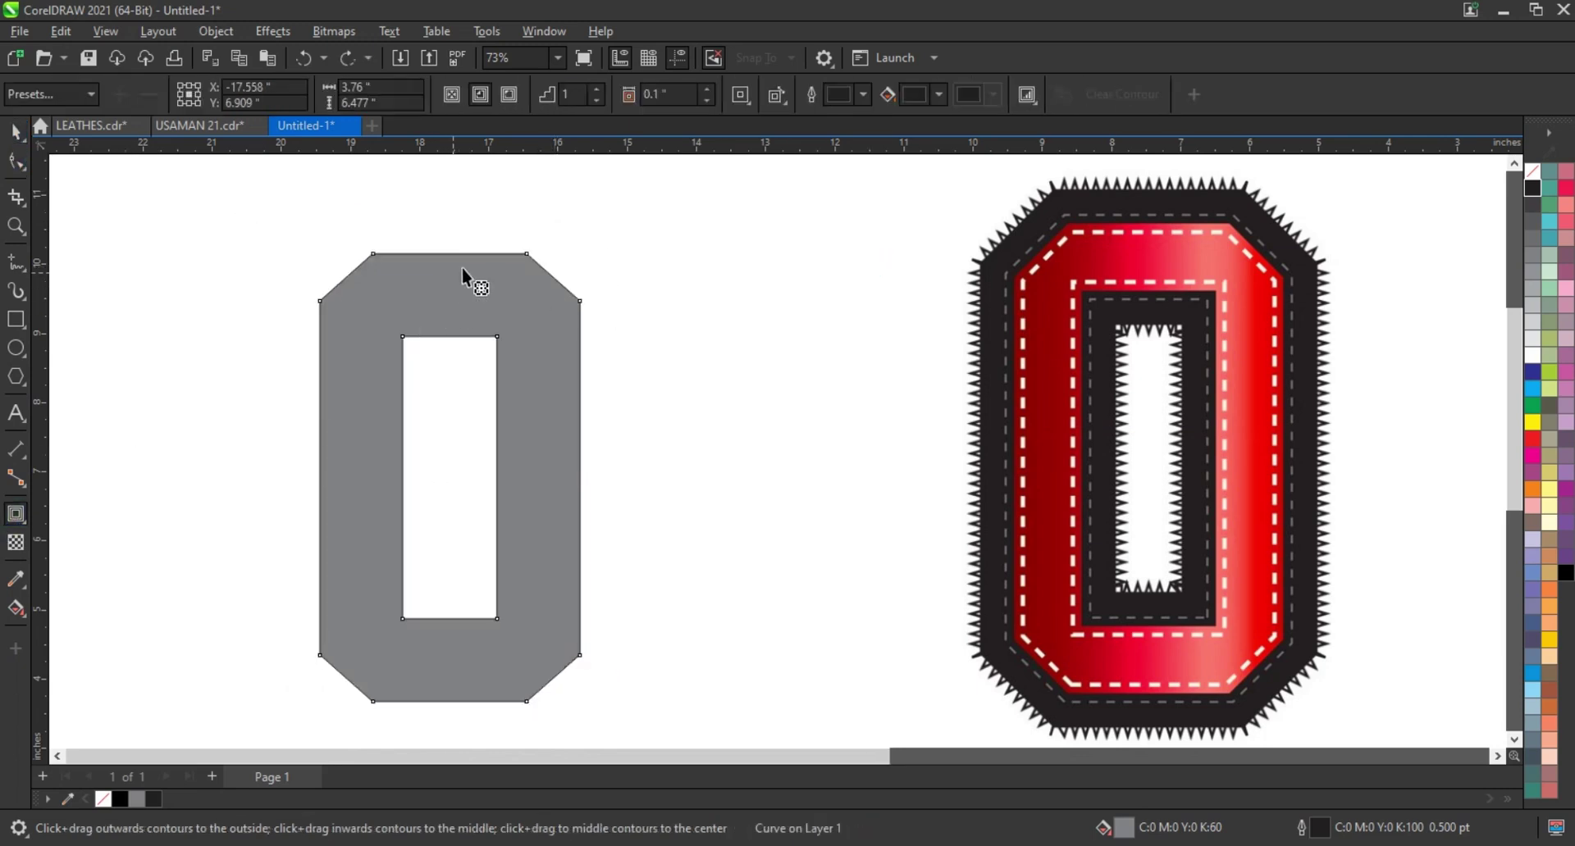
drag(524, 254, 520, 266)
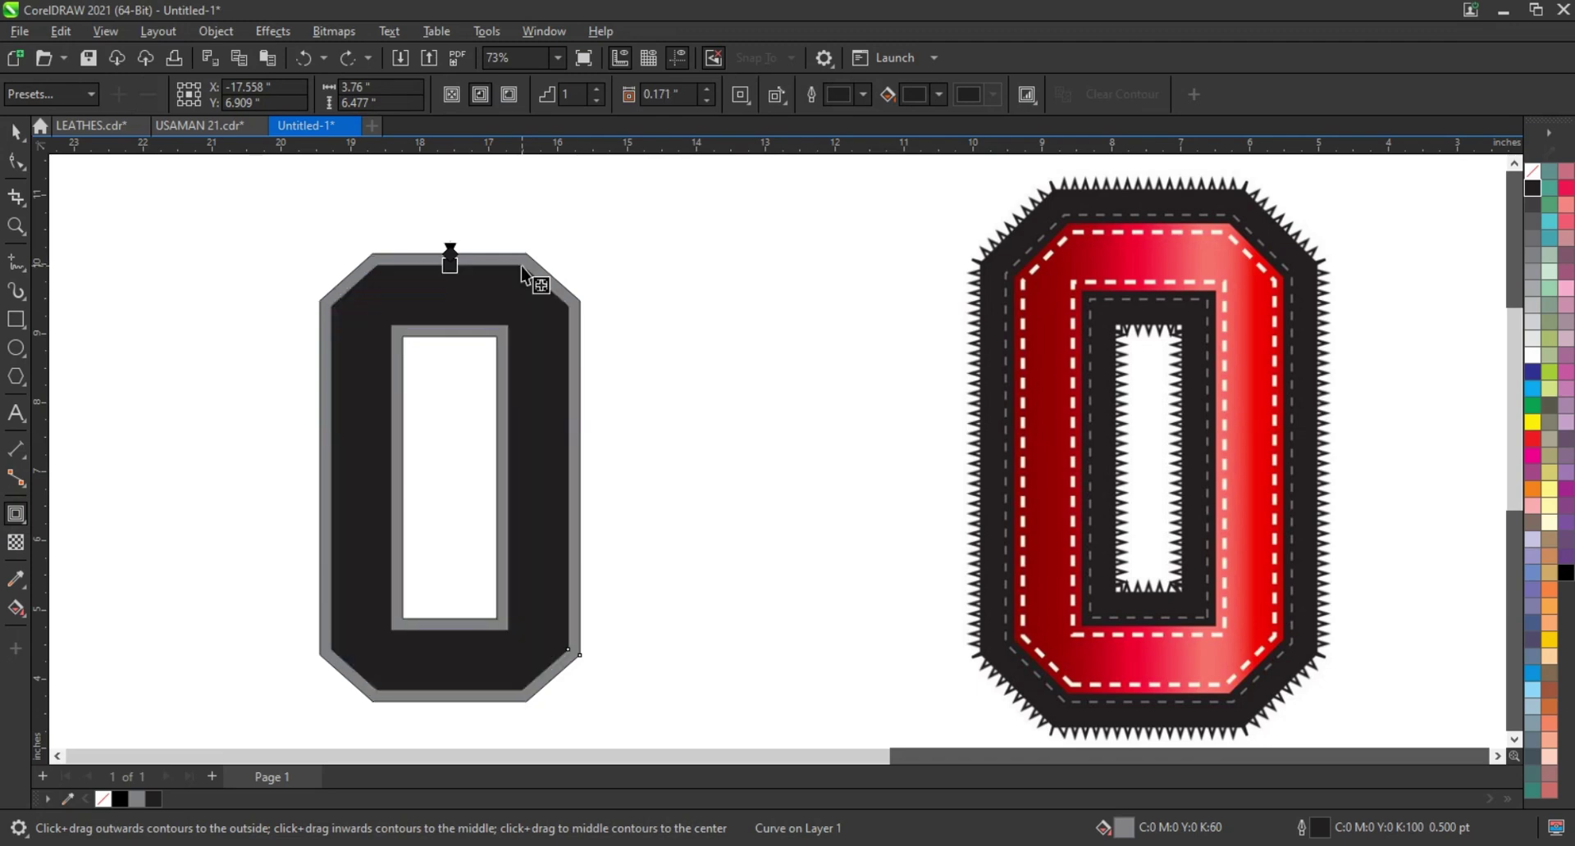
key(space)
Step: Break the contour apart from the 0 and delete the grey contour ring
click(216, 31)
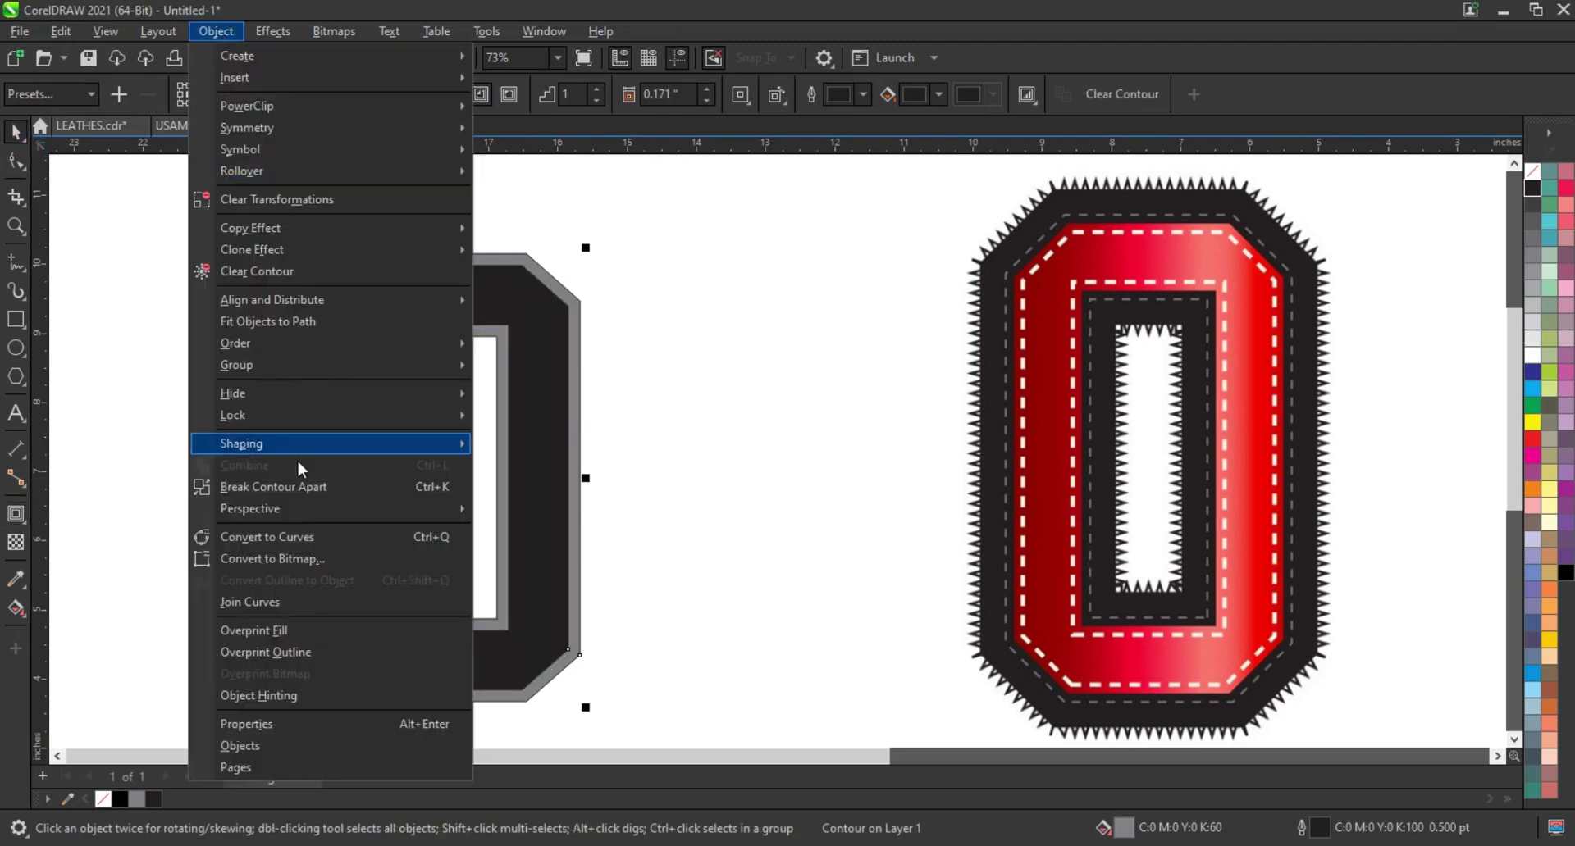
click(309, 485)
click(570, 299)
key(Delete)
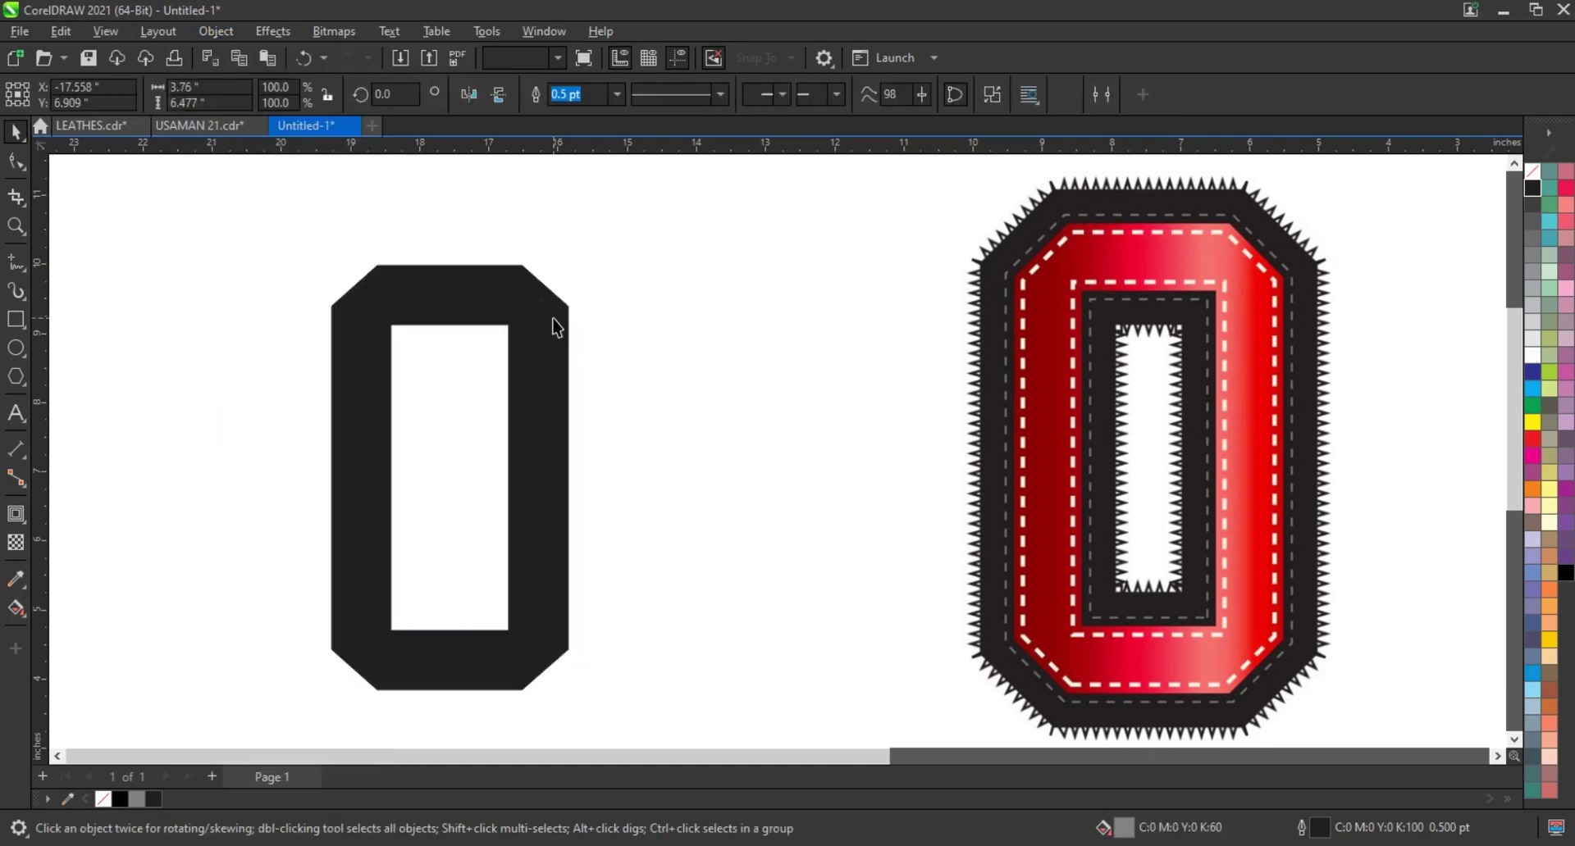
Step: Give the 0 a 50% grey outline, light grey fill, and 0.413-inch black outward contour
click(552, 323)
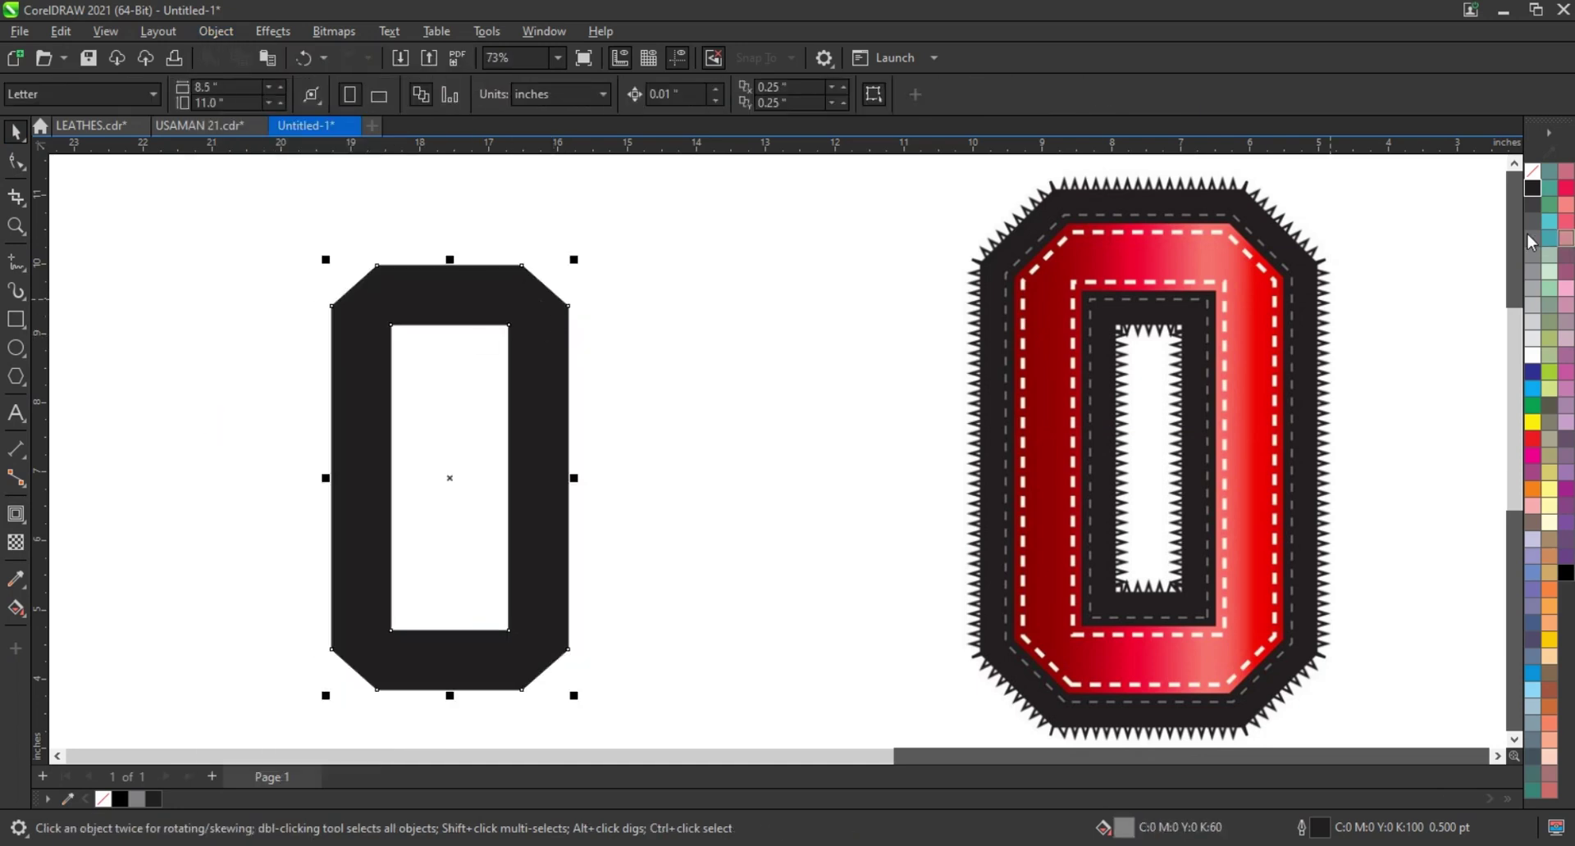
right_click(1532, 274)
click(1514, 282)
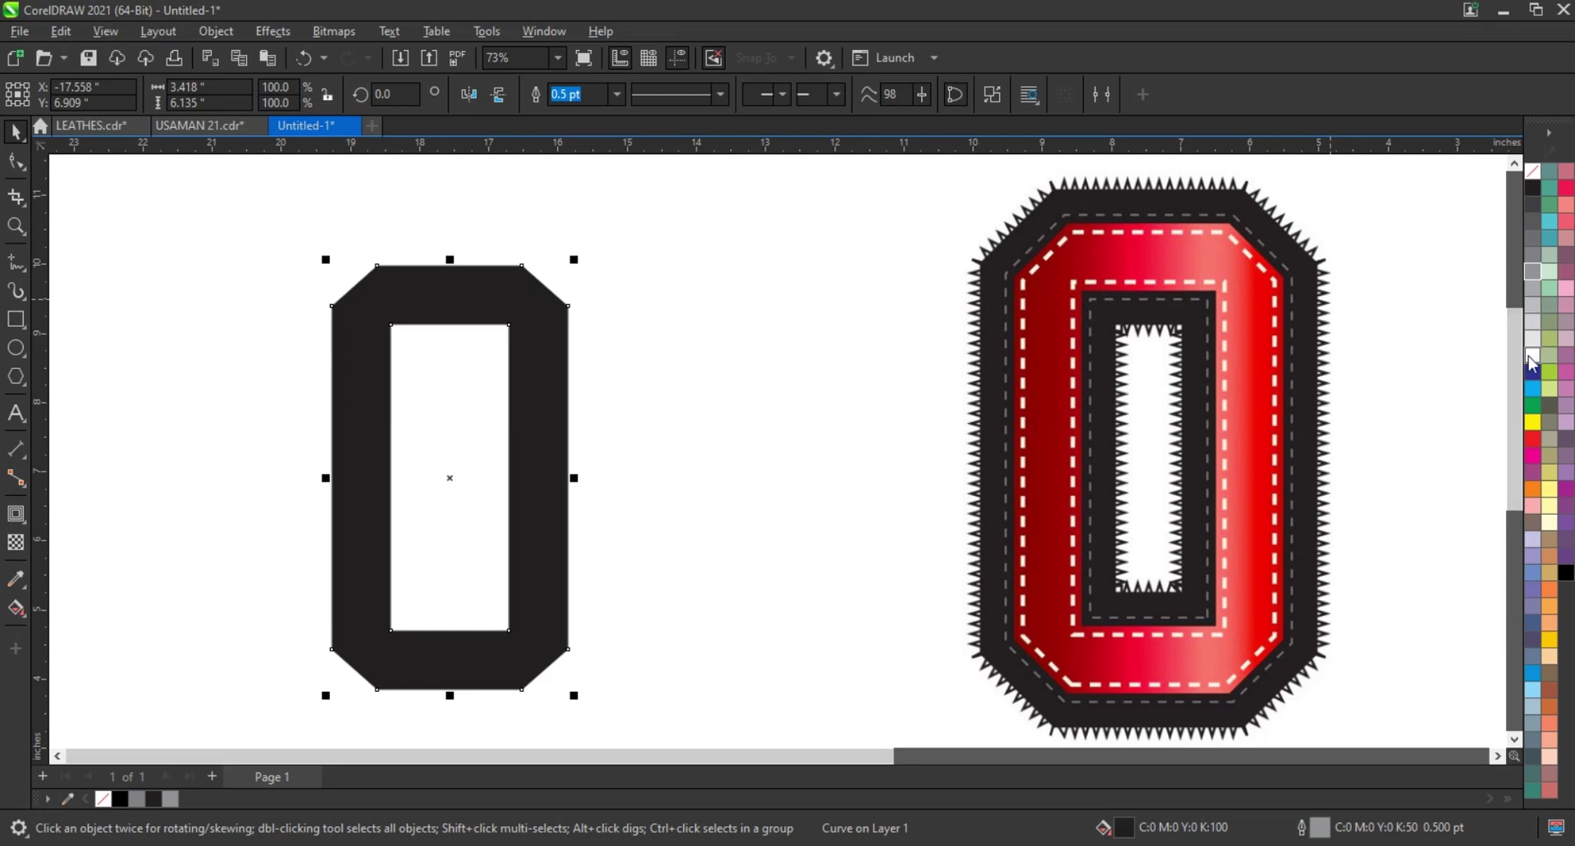
click(1531, 338)
click(15, 514)
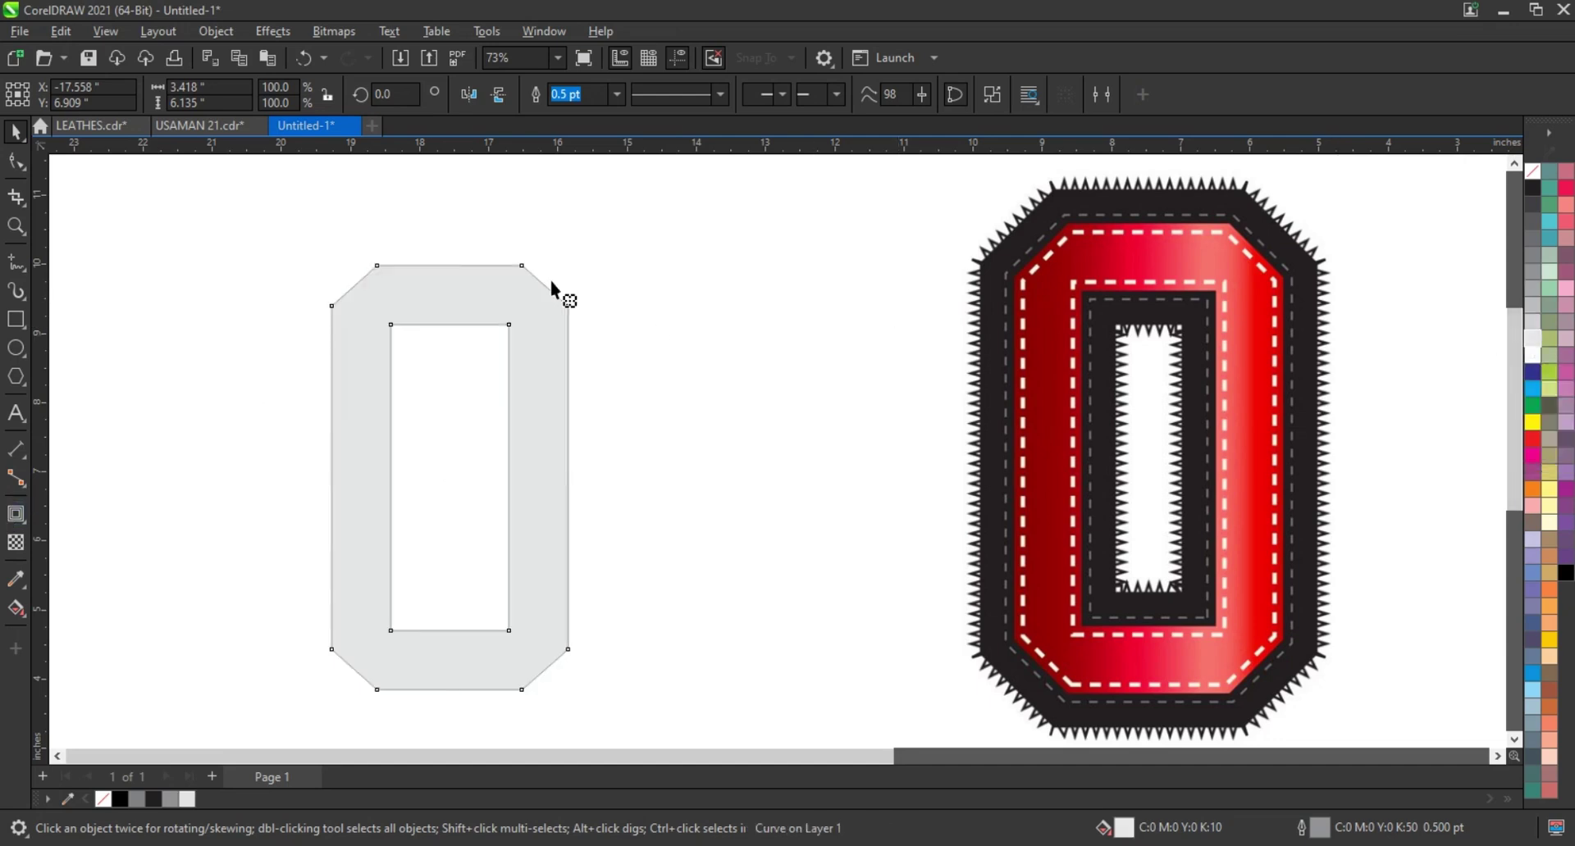
drag(537, 273, 544, 238)
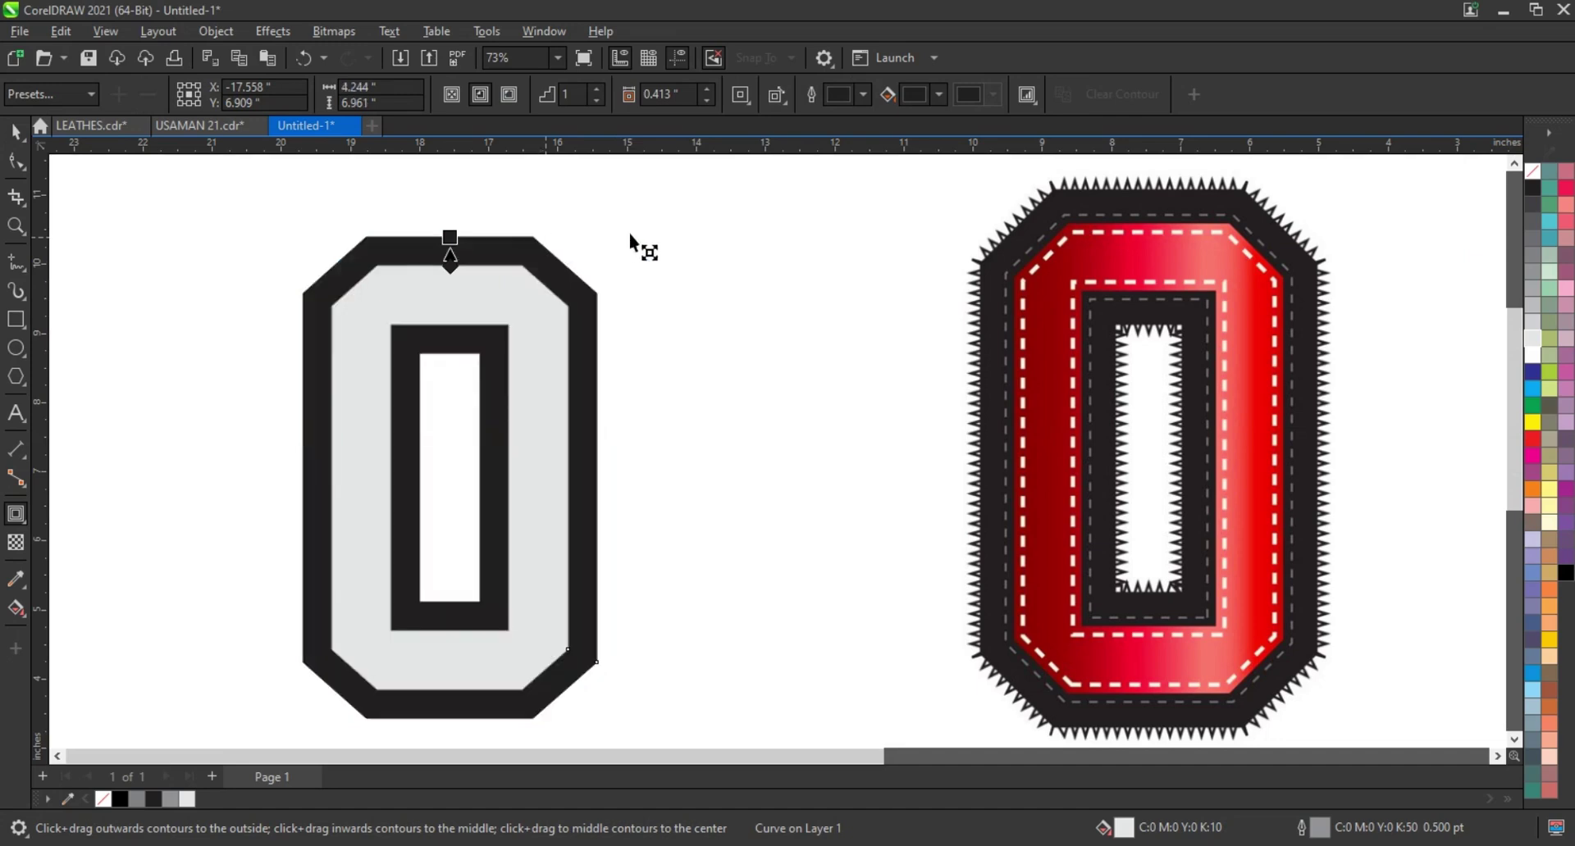
click(21, 137)
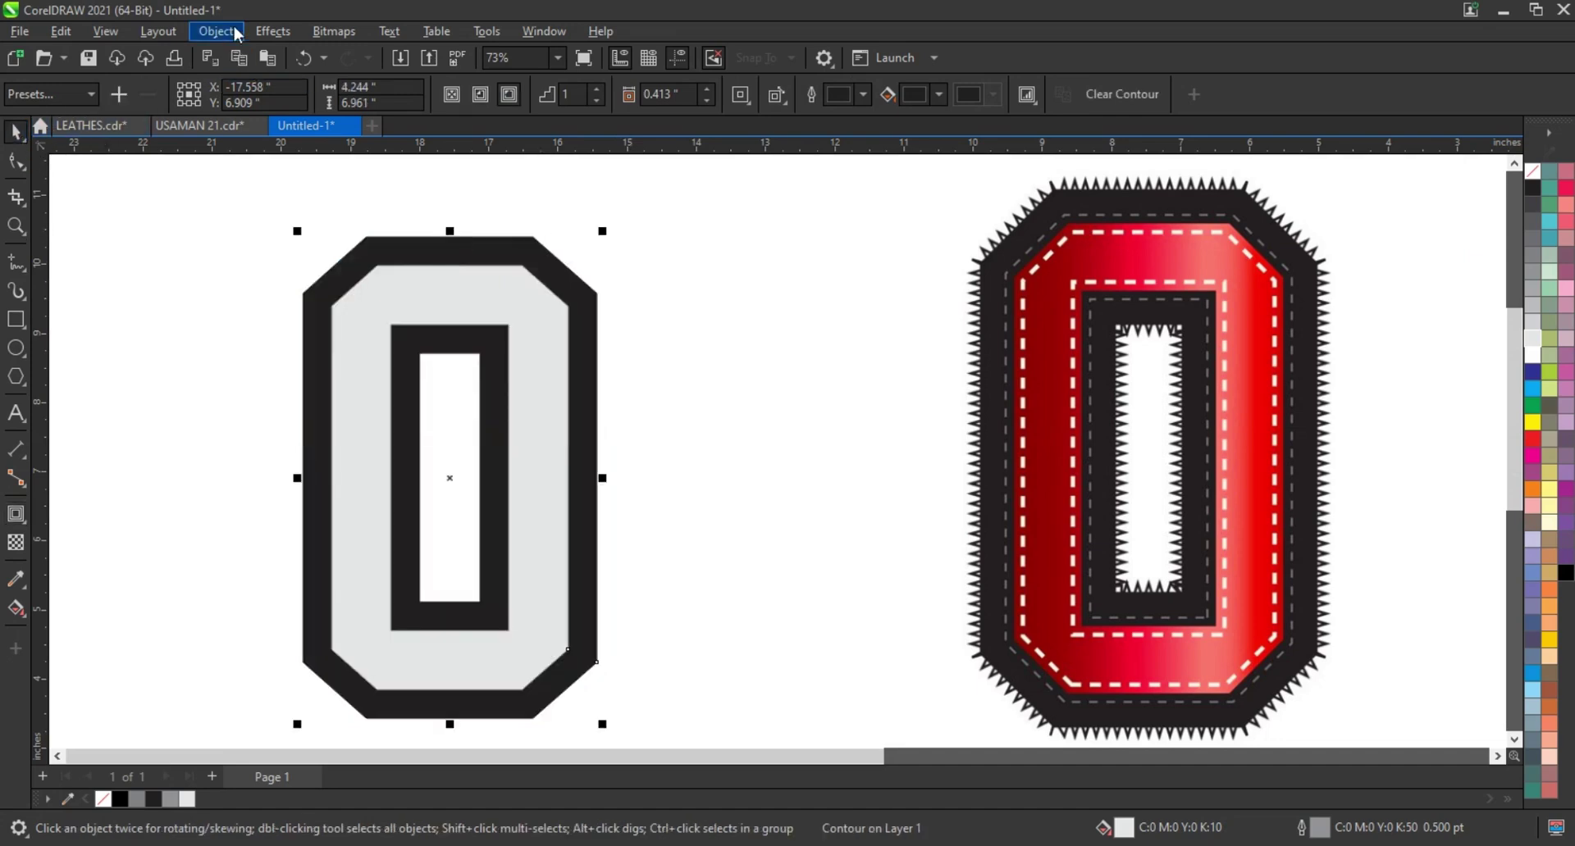
Step: Separate the outer contour from the 0 and fill the inner shape red
click(217, 32)
click(680, 453)
click(543, 466)
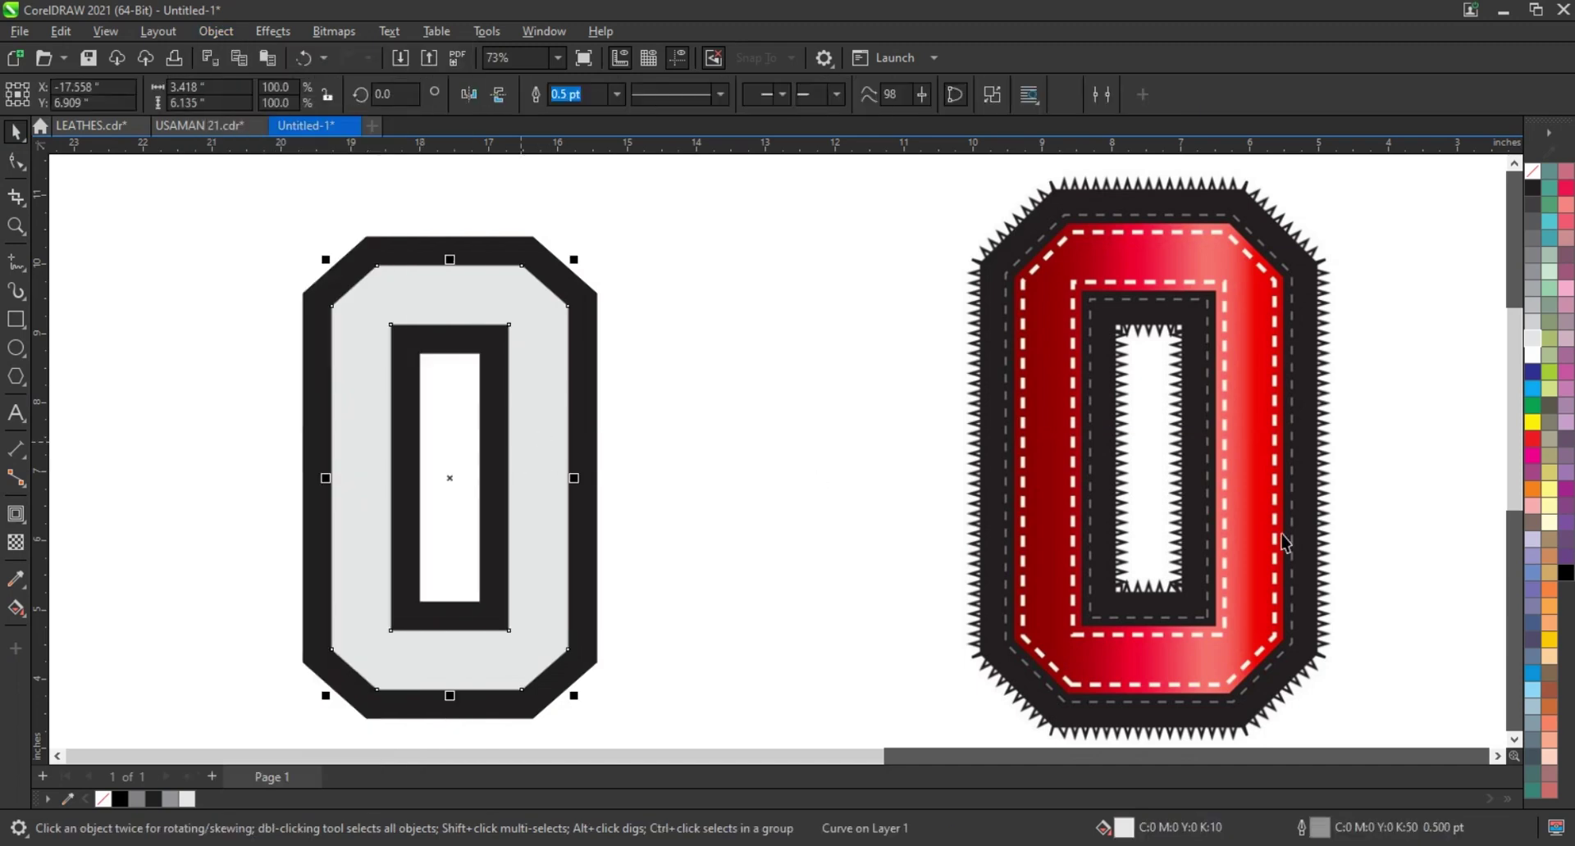
click(1538, 442)
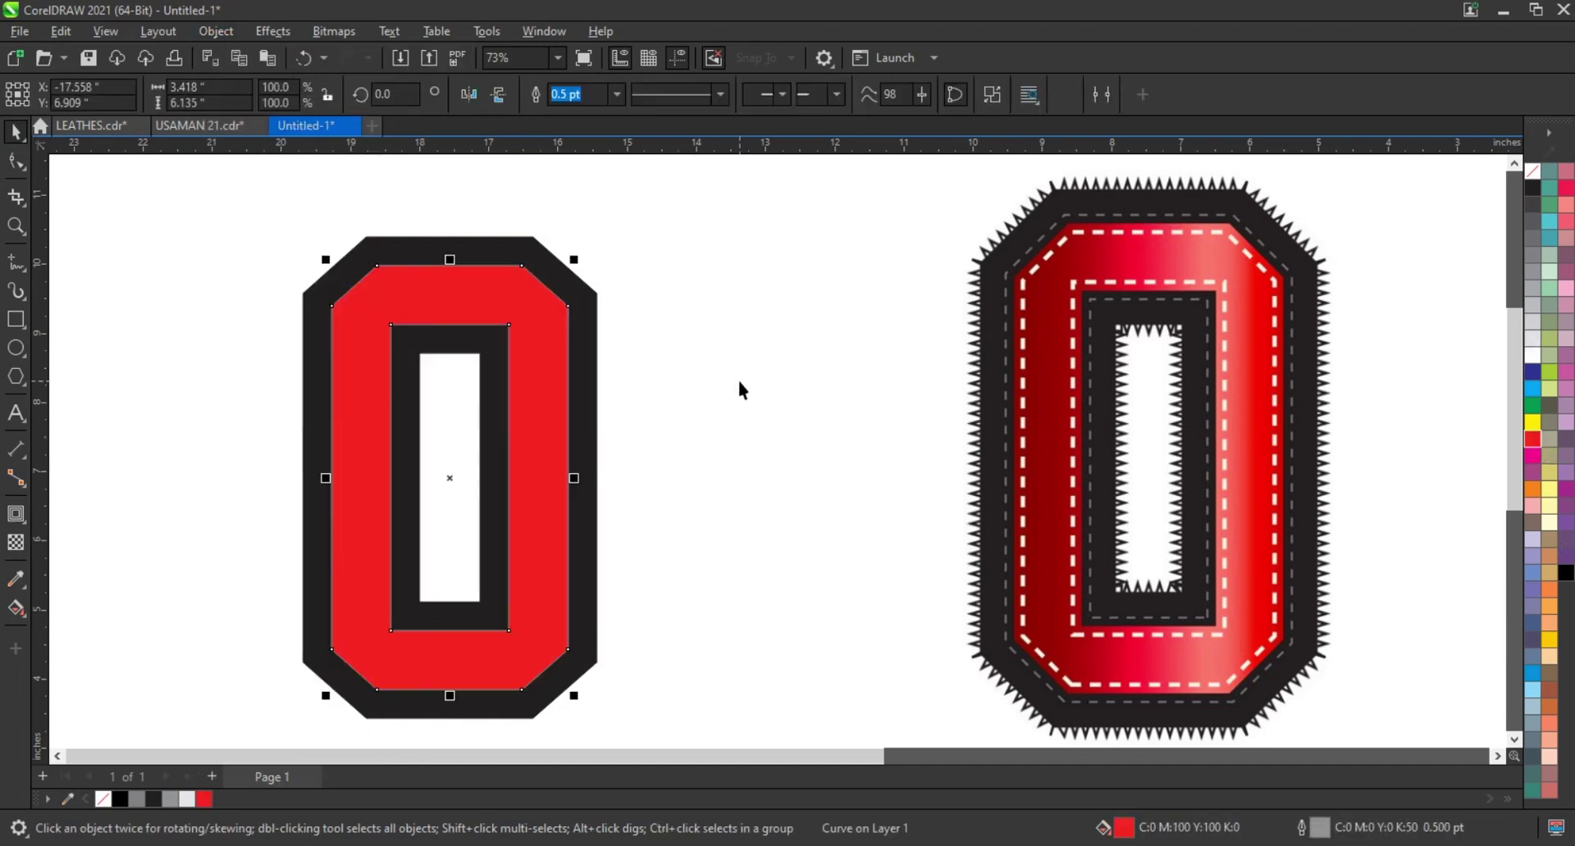
Step: Eyedropper the dark red (#900002) from the right 0 onto the left 0's inner shape
click(16, 582)
click(1219, 654)
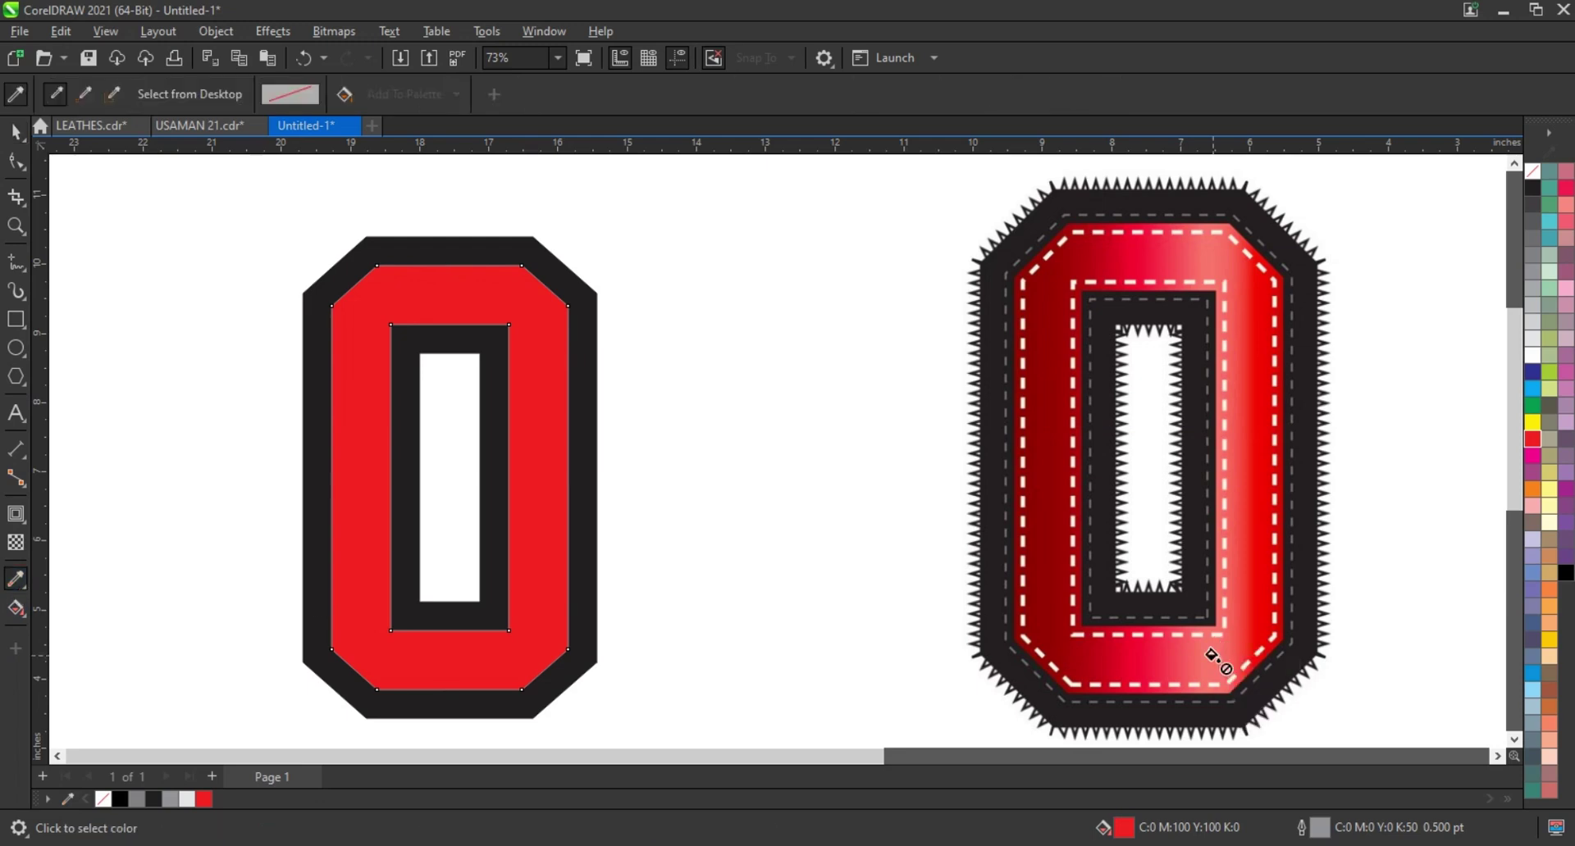
click(488, 670)
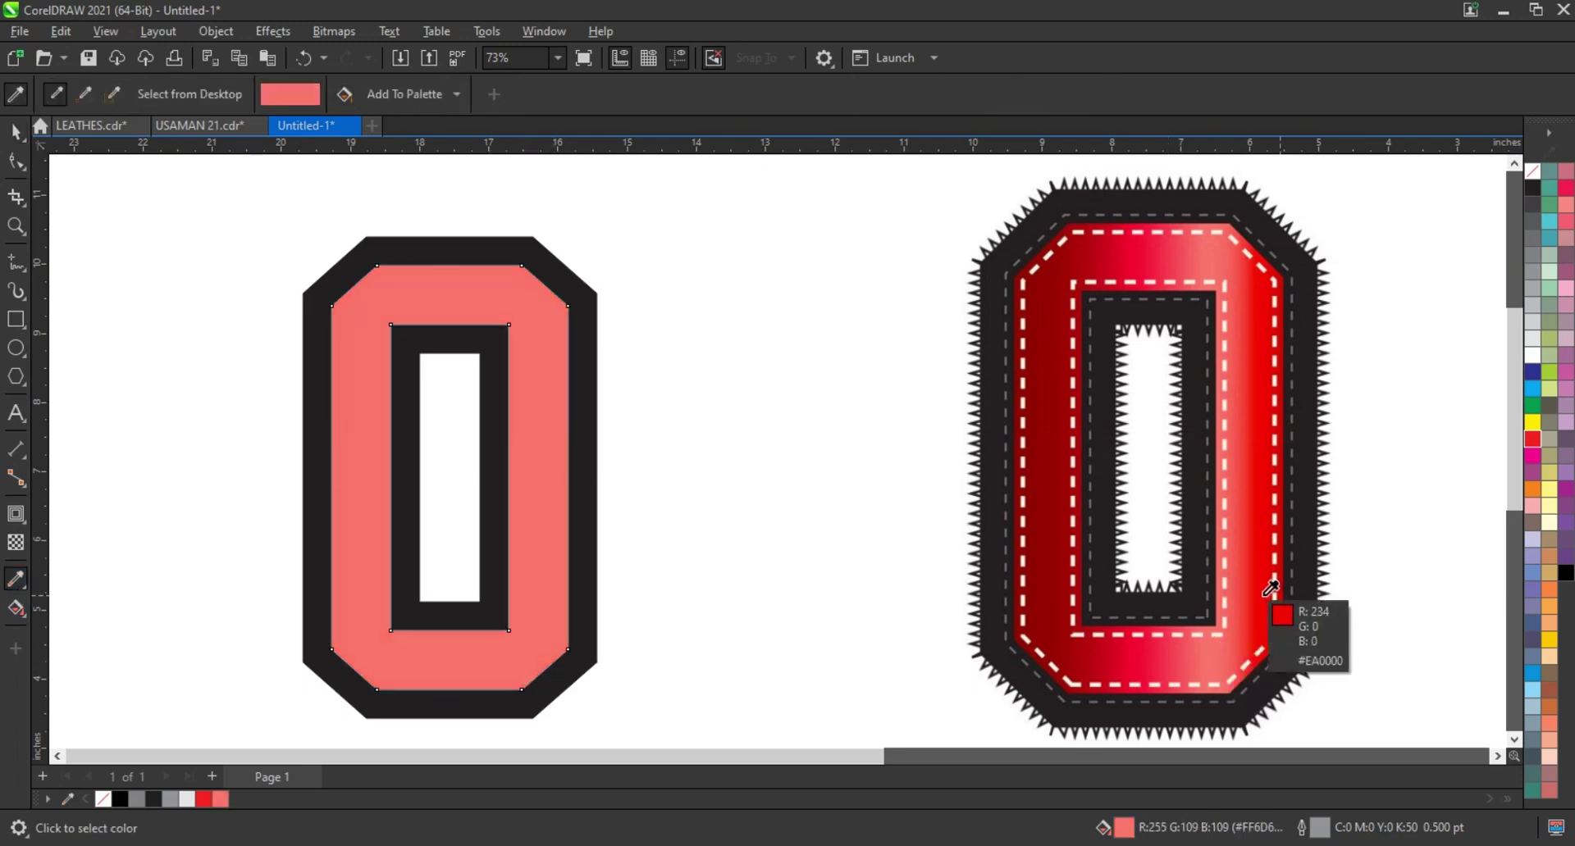
click(1269, 589)
click(546, 624)
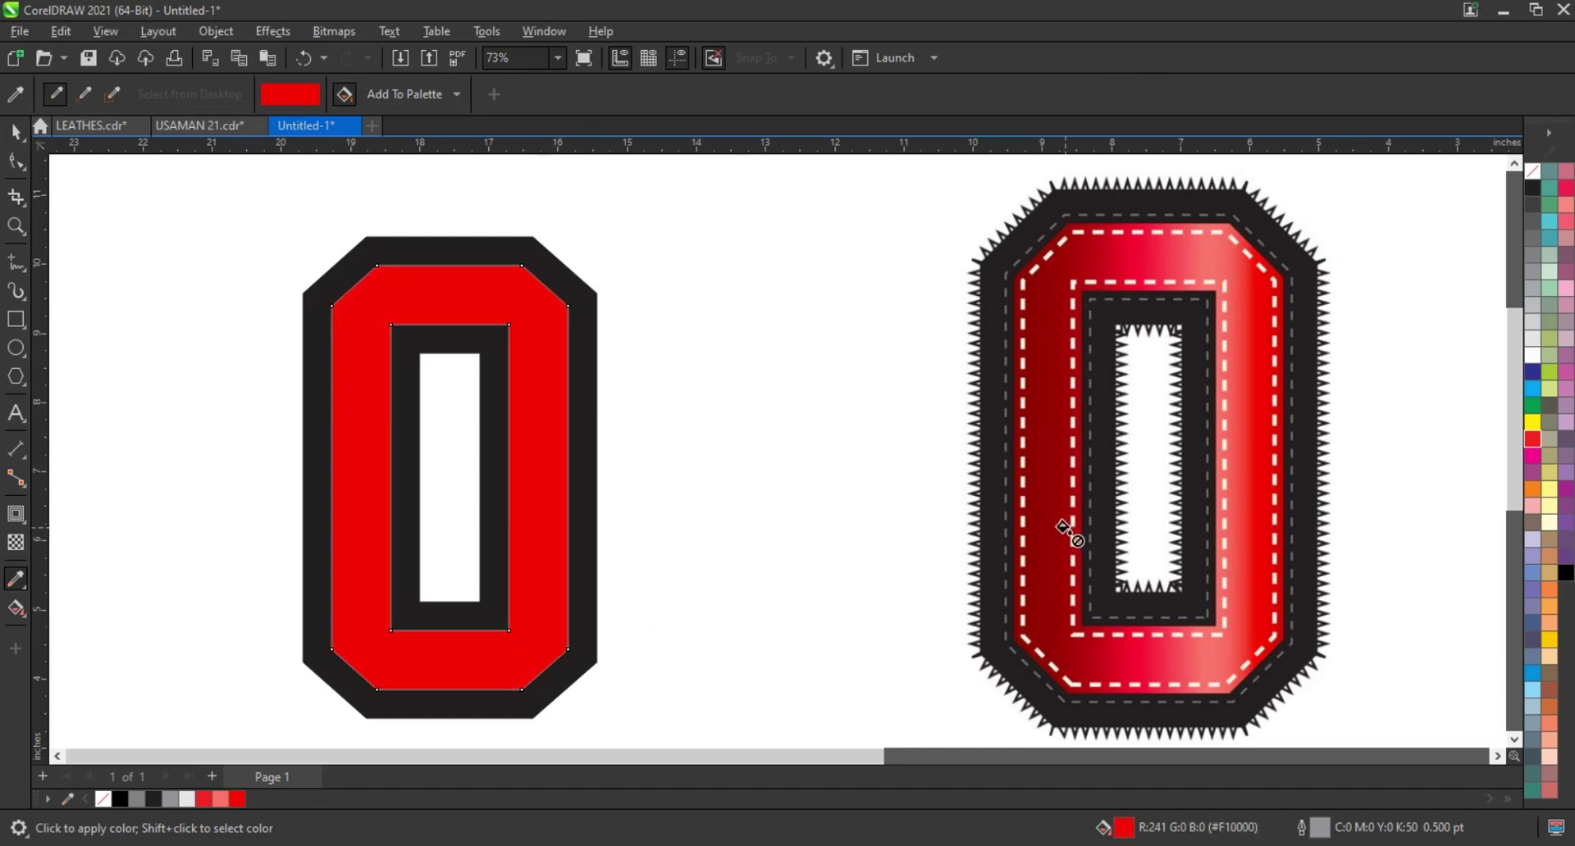
click(1051, 521)
click(515, 544)
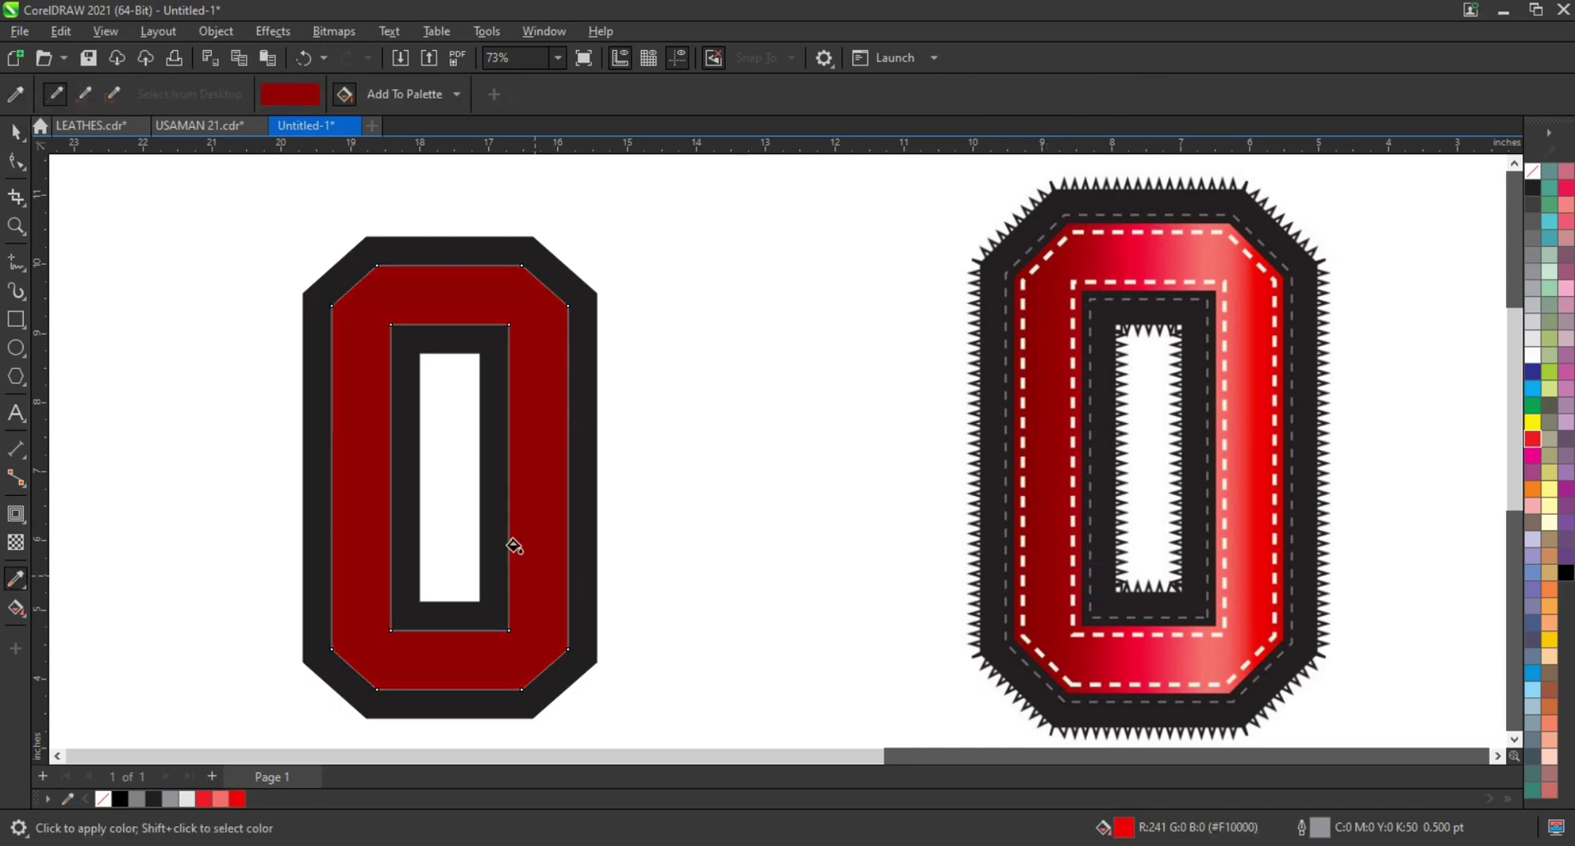
click(16, 131)
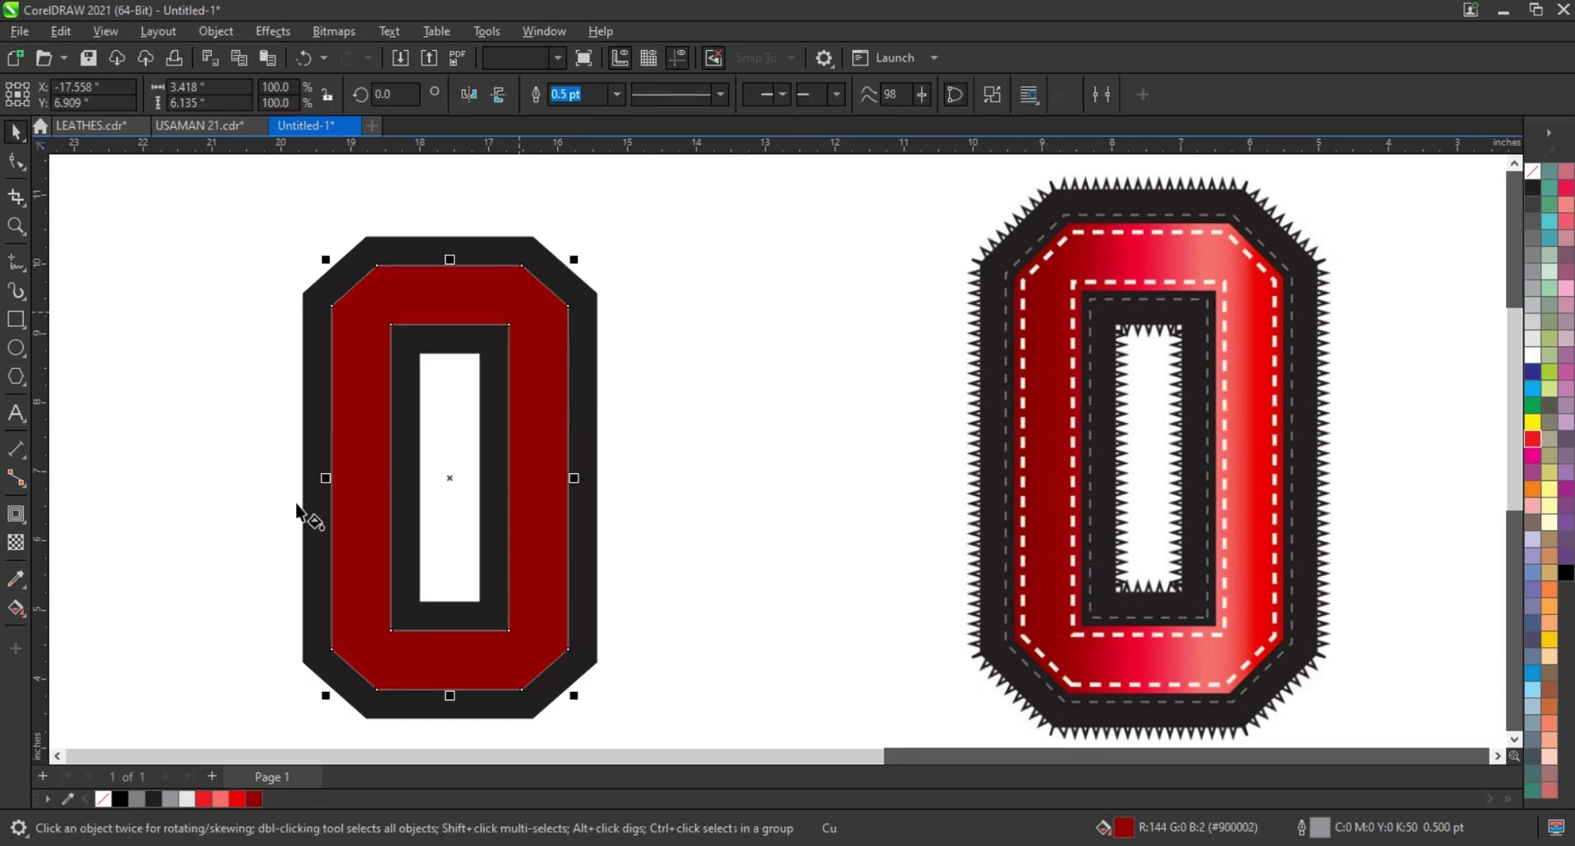
Step: Give the inner shape a horizontal dark-red-to-red fountain fill with a light pink midpoint
key(g)
drag(317, 509, 587, 510)
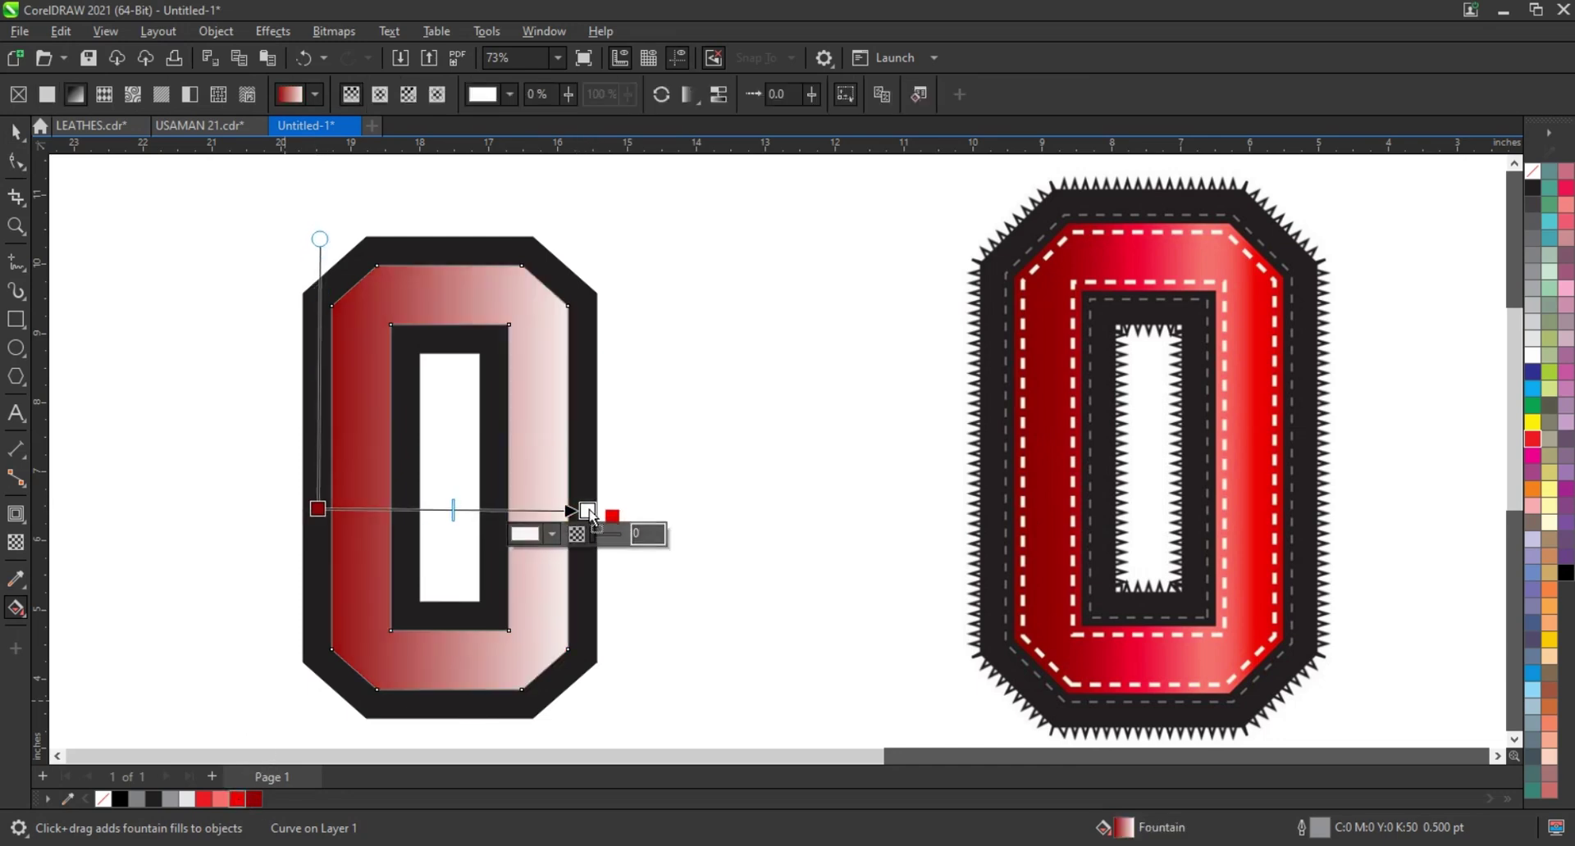
mouse_move(241, 789)
mouse_down()
mouse_move(588, 510)
mouse_move(519, 511)
mouse_up()
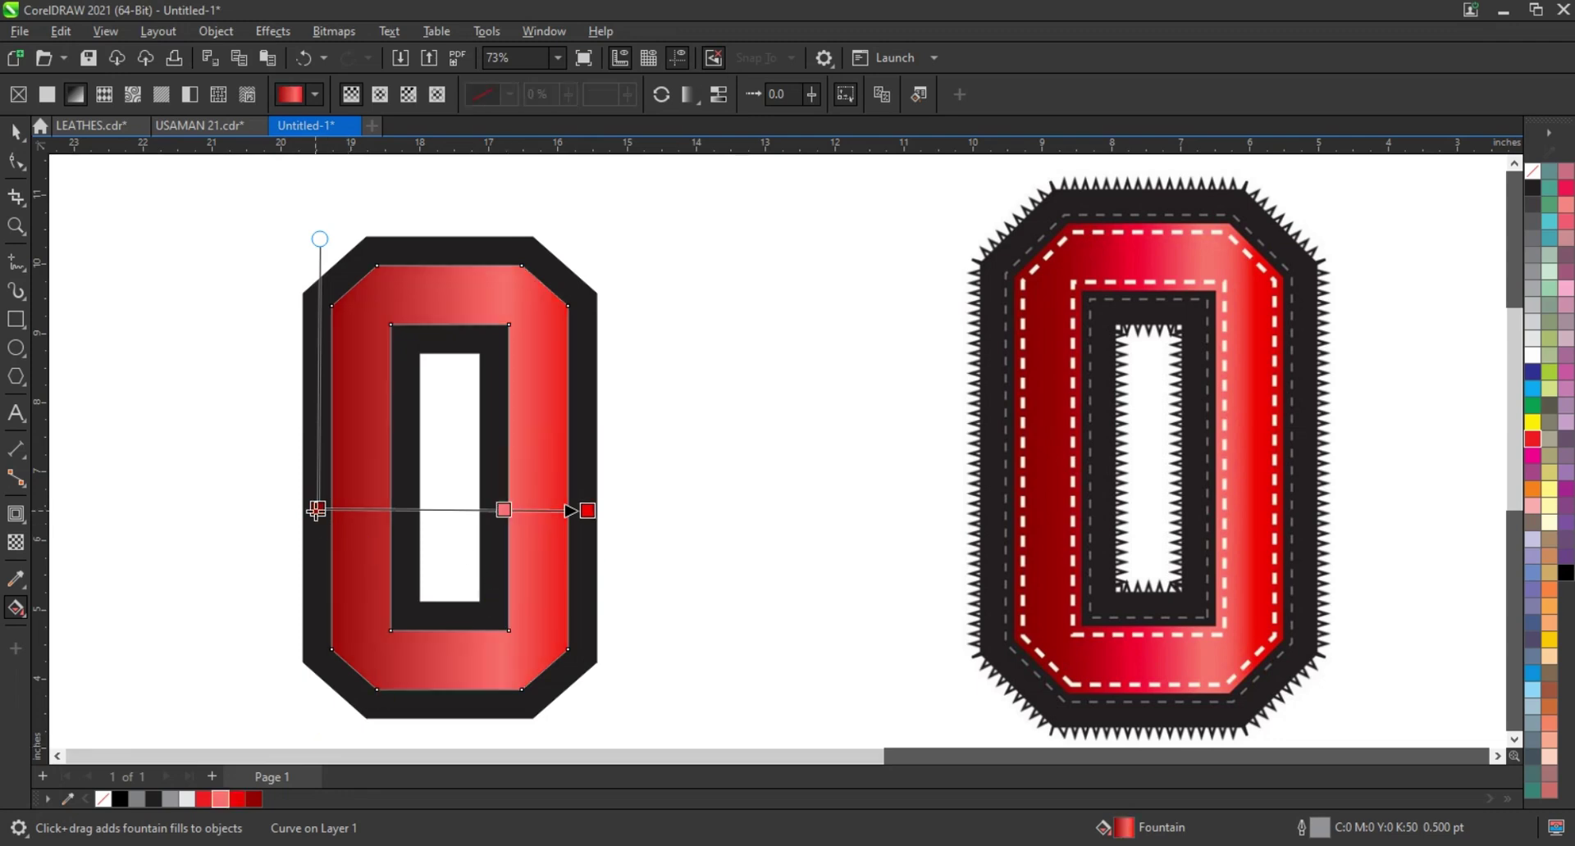
drag(317, 510, 367, 511)
click(366, 511)
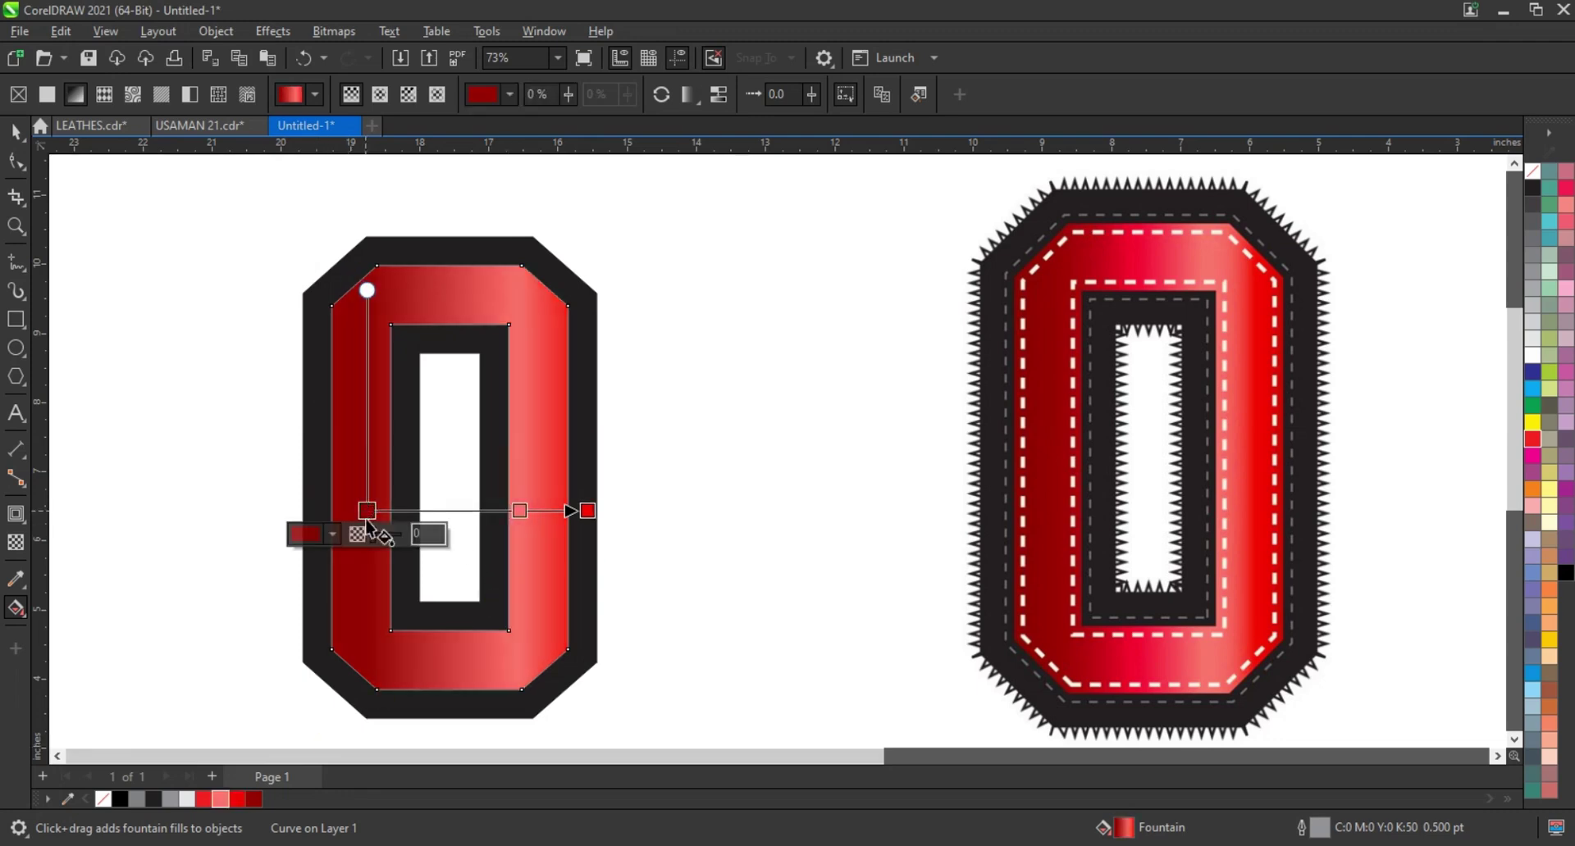
click(16, 132)
Step: Remove the inner shape's outline and fill the outer border pure black
click(695, 264)
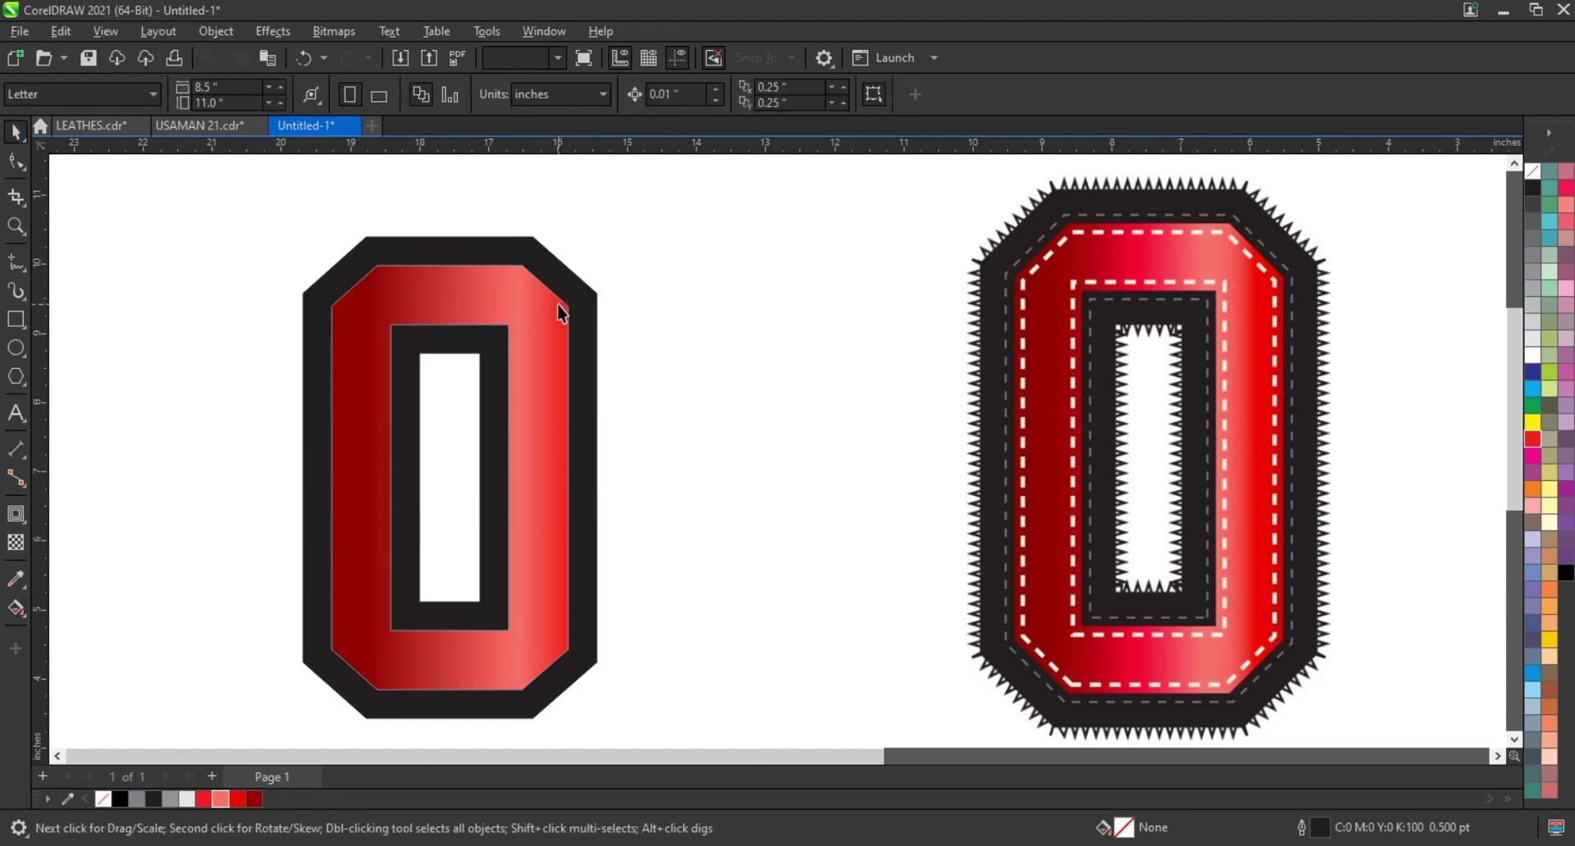
click(565, 308)
right_click(1535, 174)
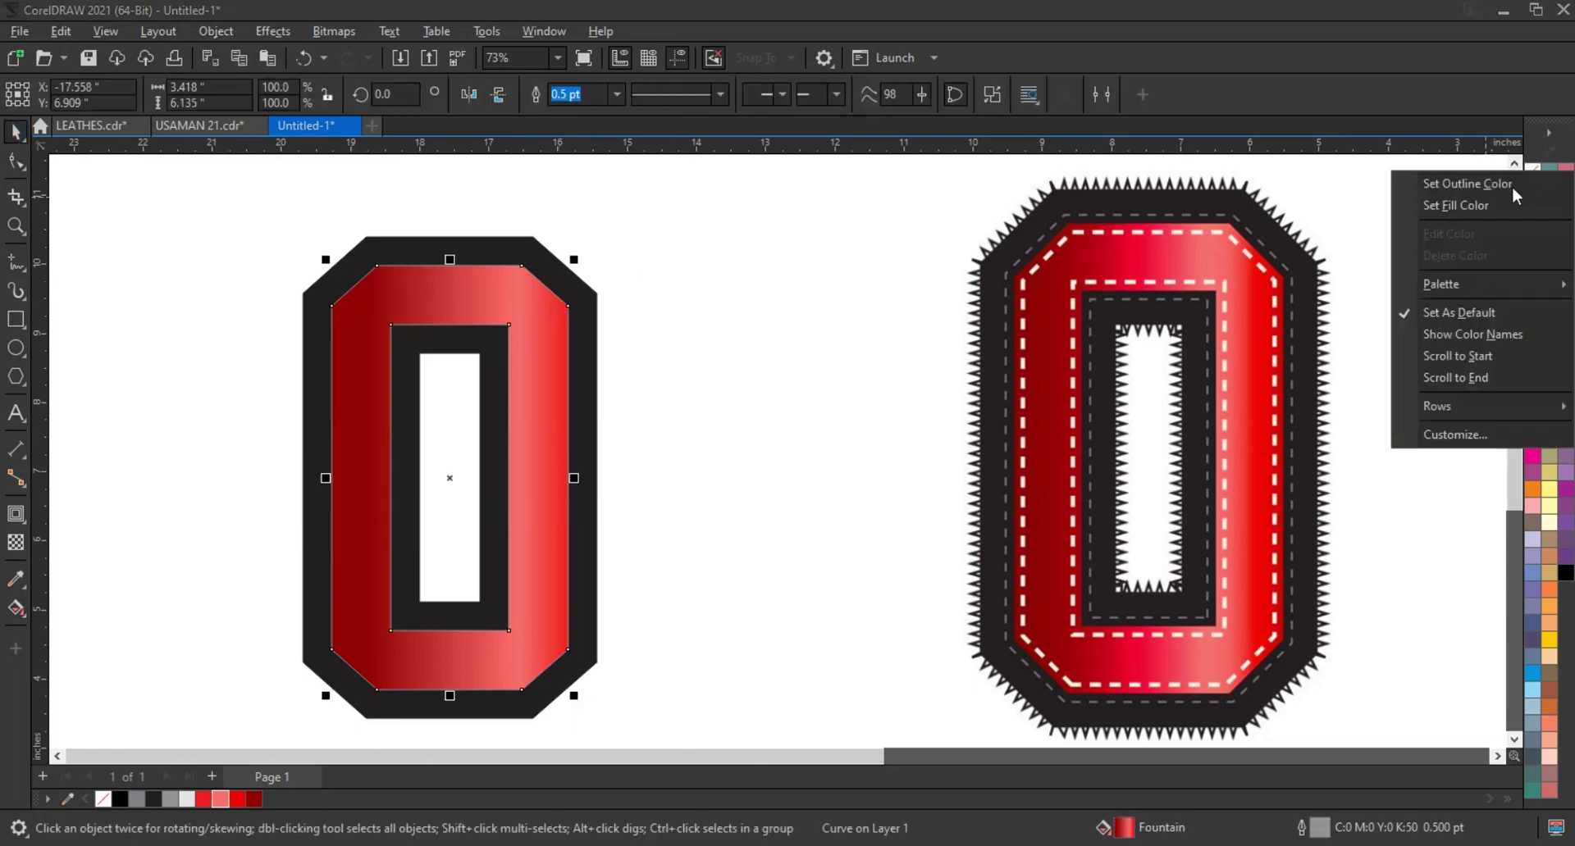
click(1509, 185)
click(804, 243)
click(591, 316)
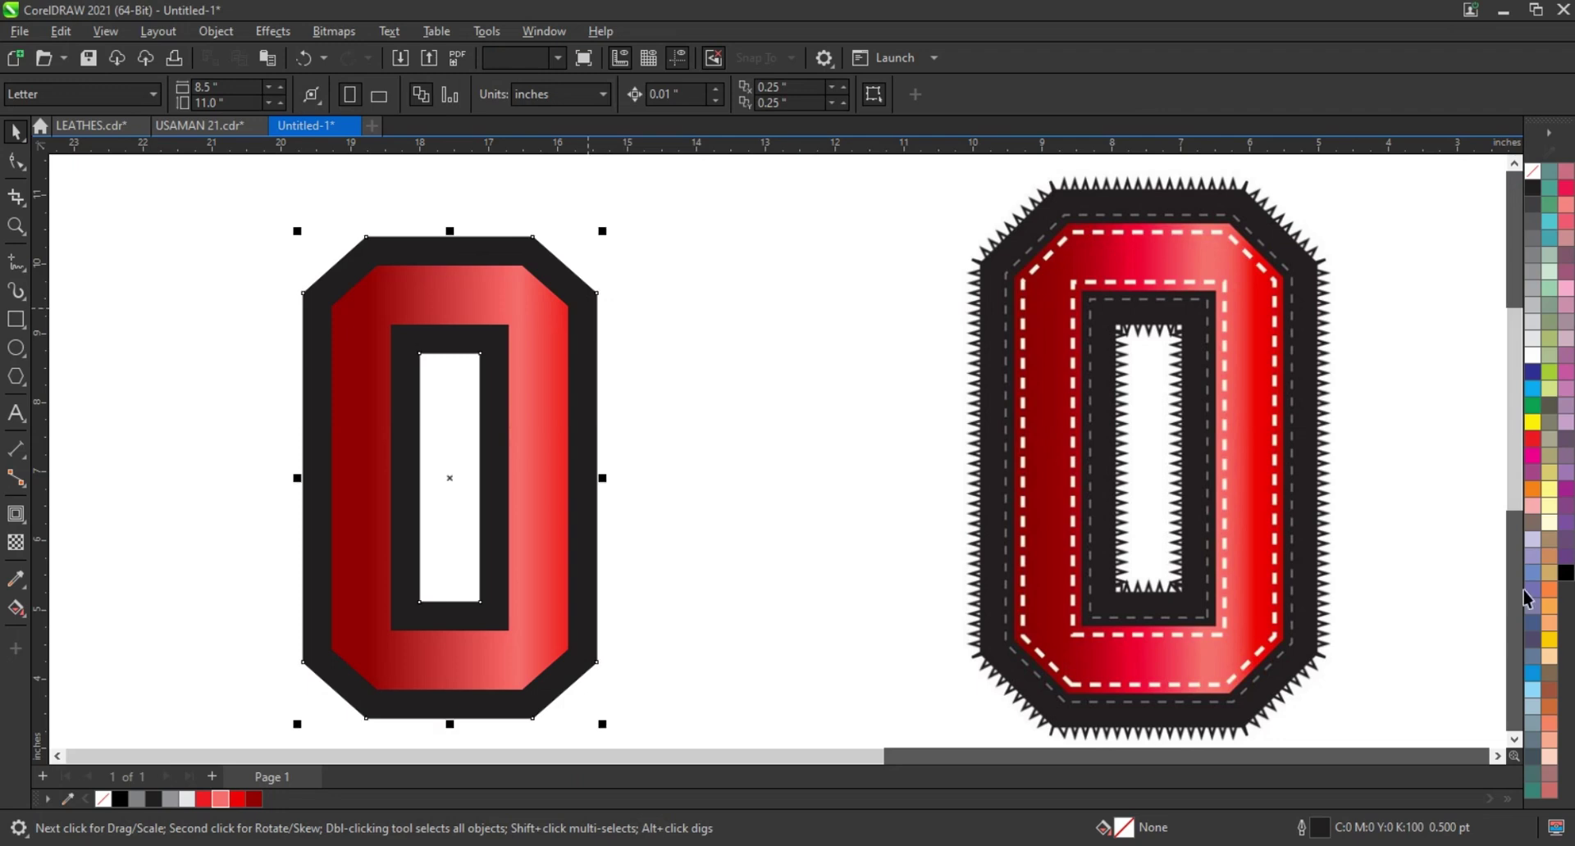
click(1565, 574)
click(829, 476)
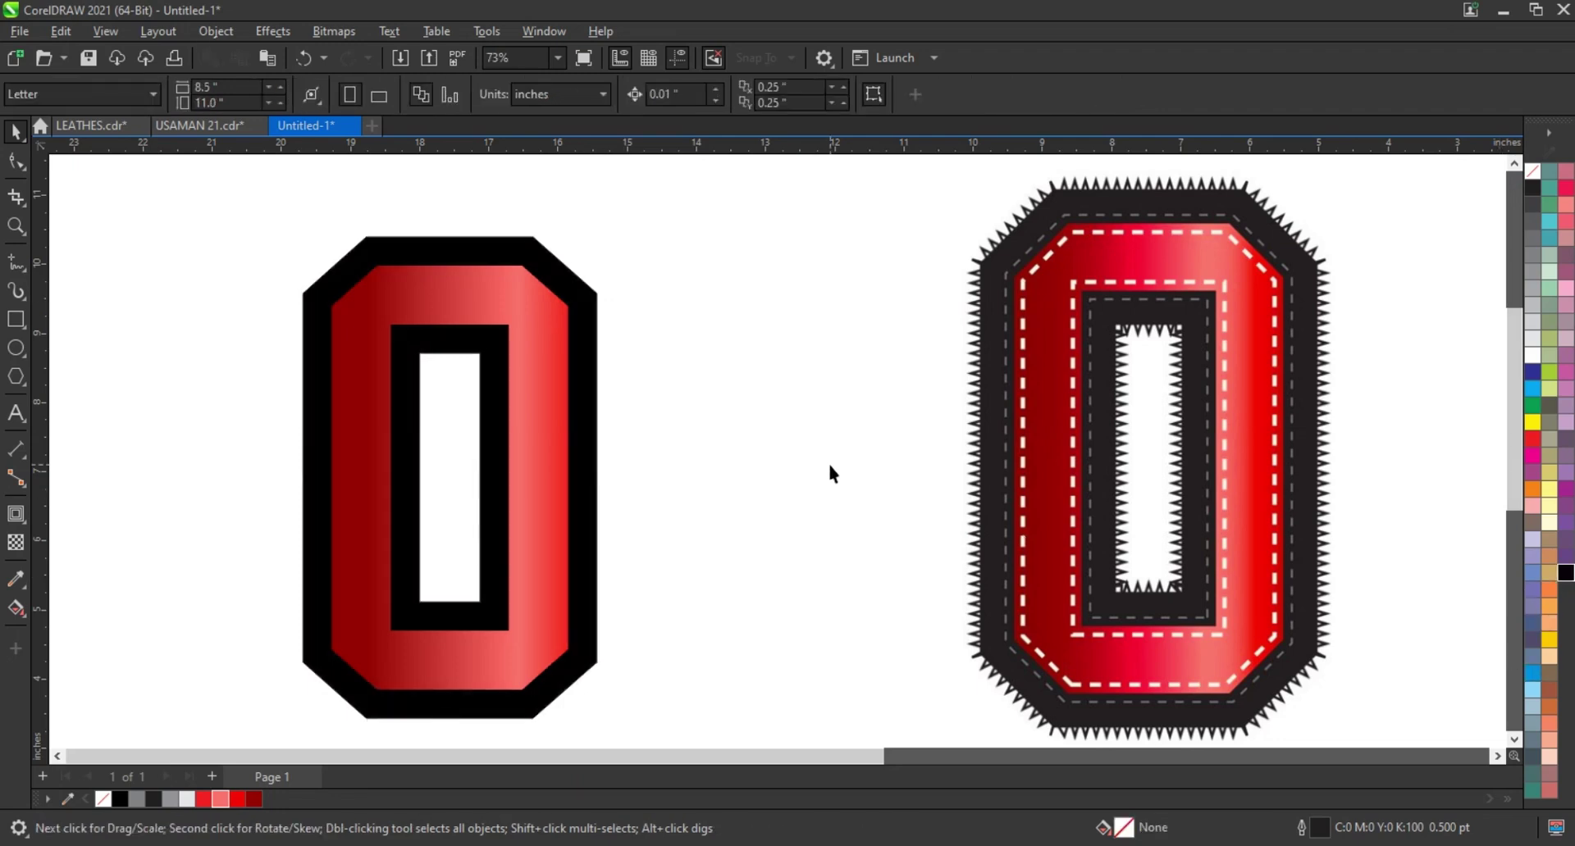
Step: Create an inner contour just inside the left 0's red shape
click(533, 309)
click(937, 371)
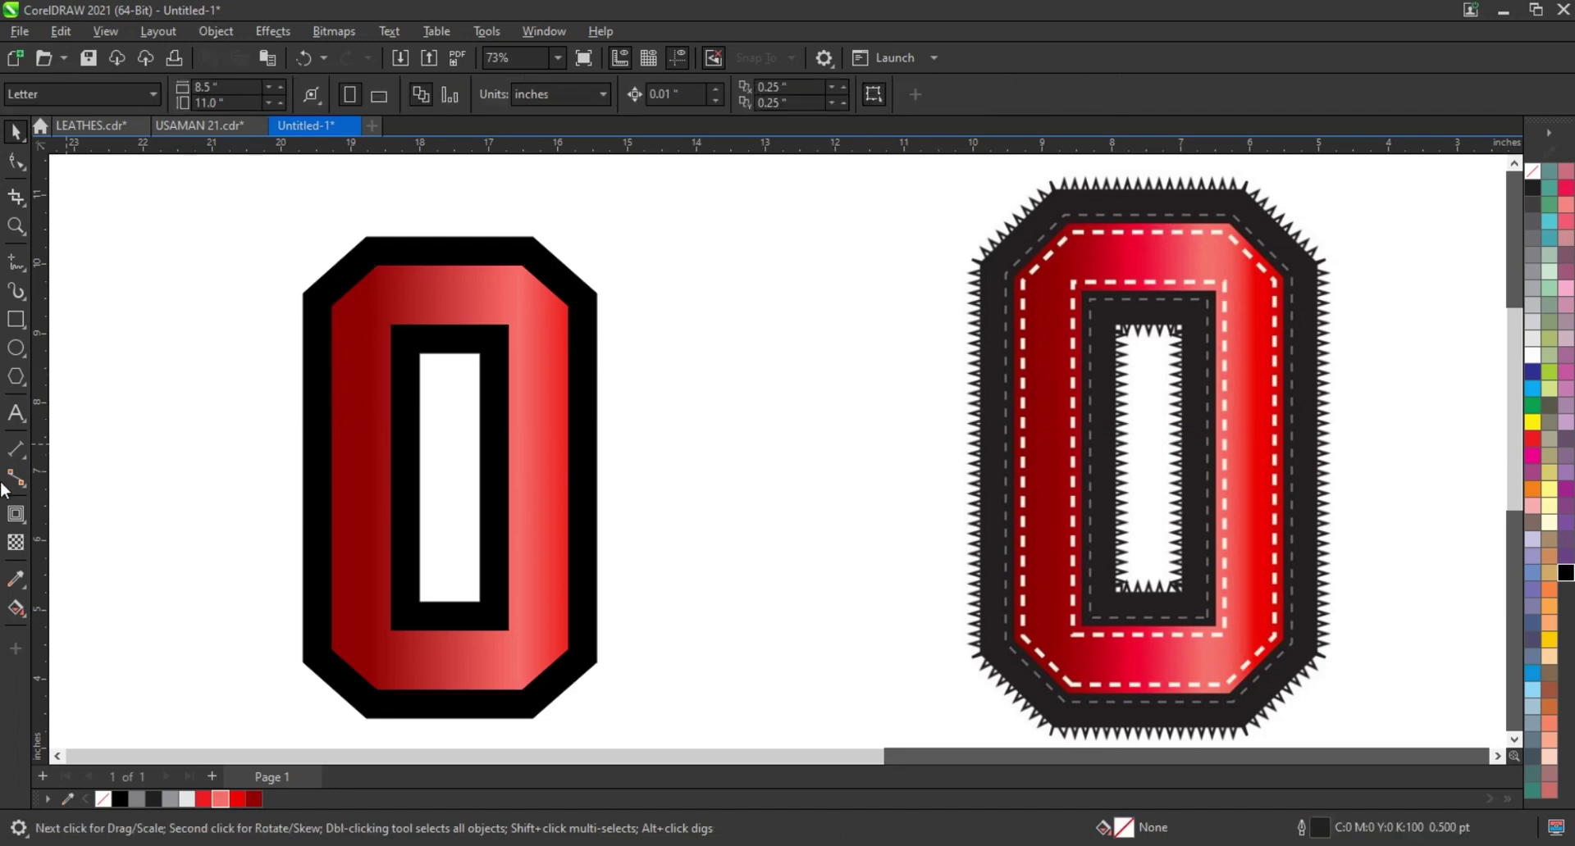
click(447, 292)
click(16, 515)
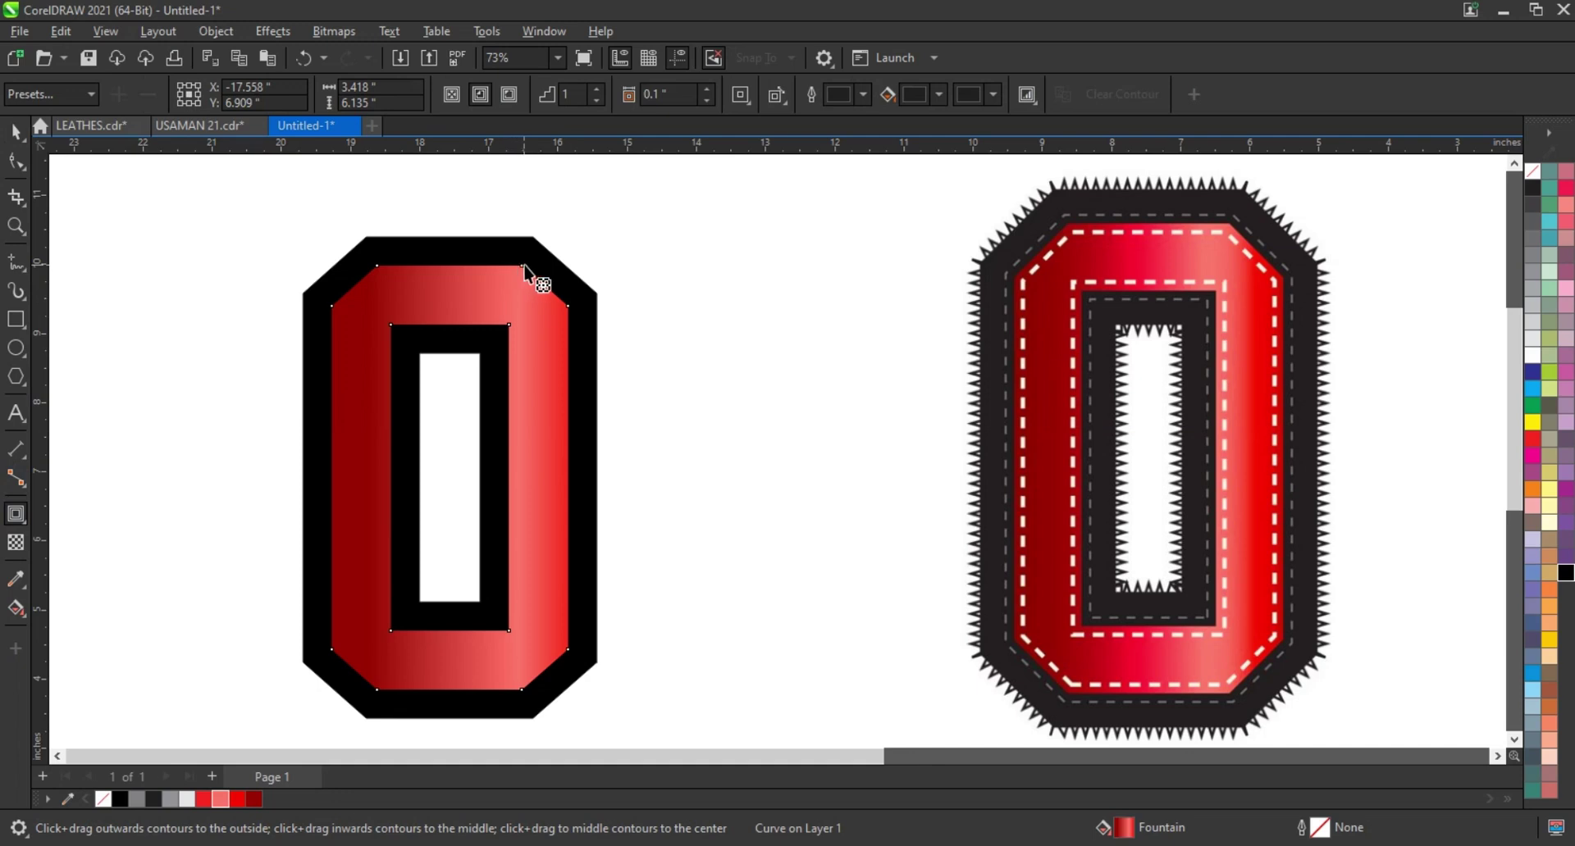
drag(525, 268, 516, 274)
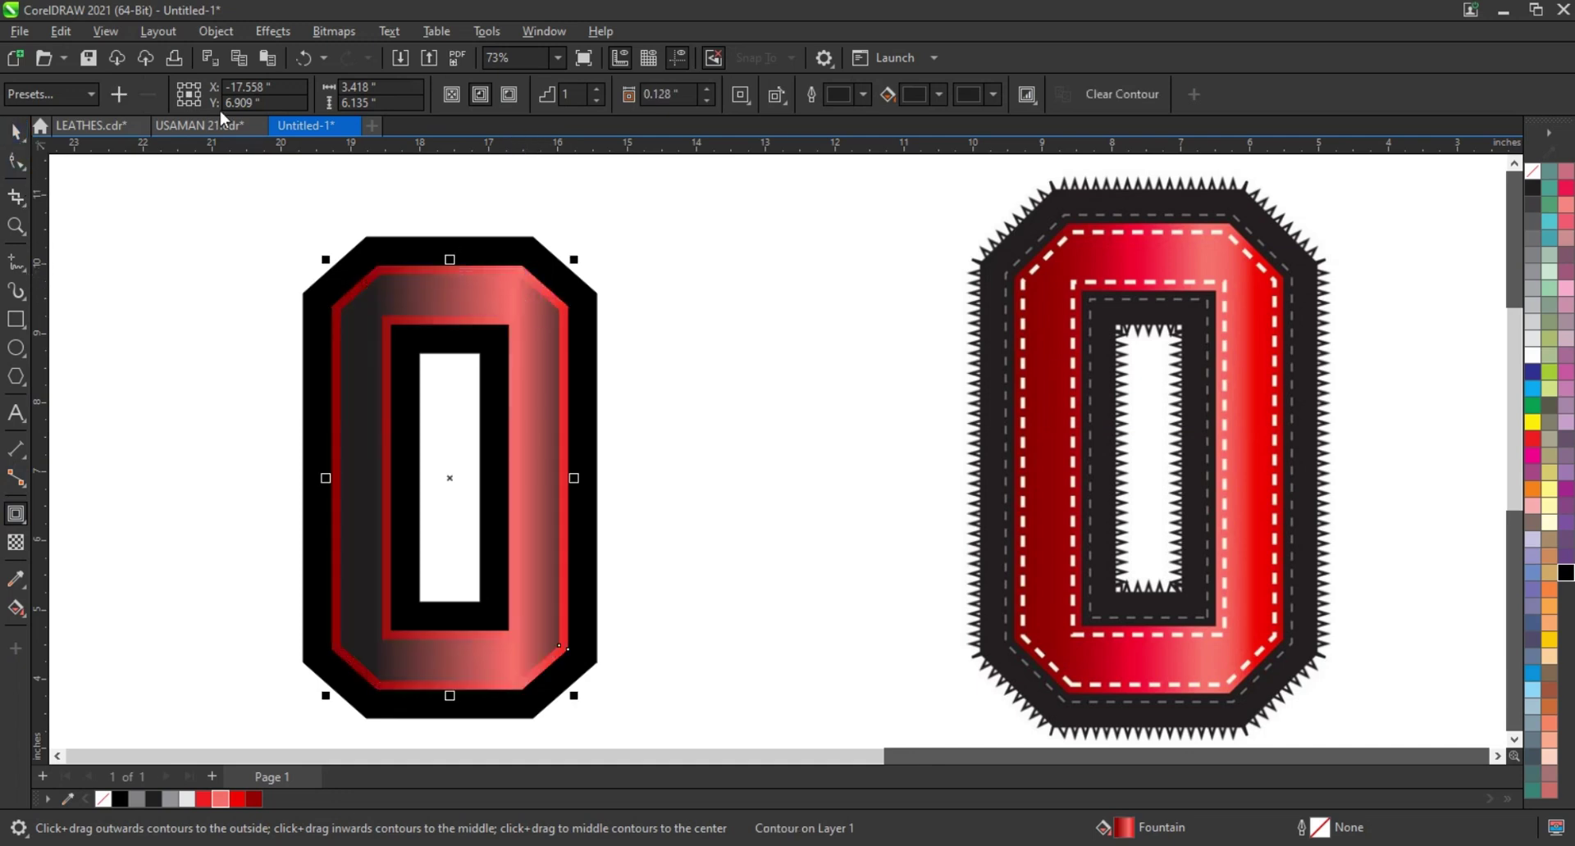
key(space)
Step: Break the contour apart and make the curve unfilled with a white outline
click(205, 31)
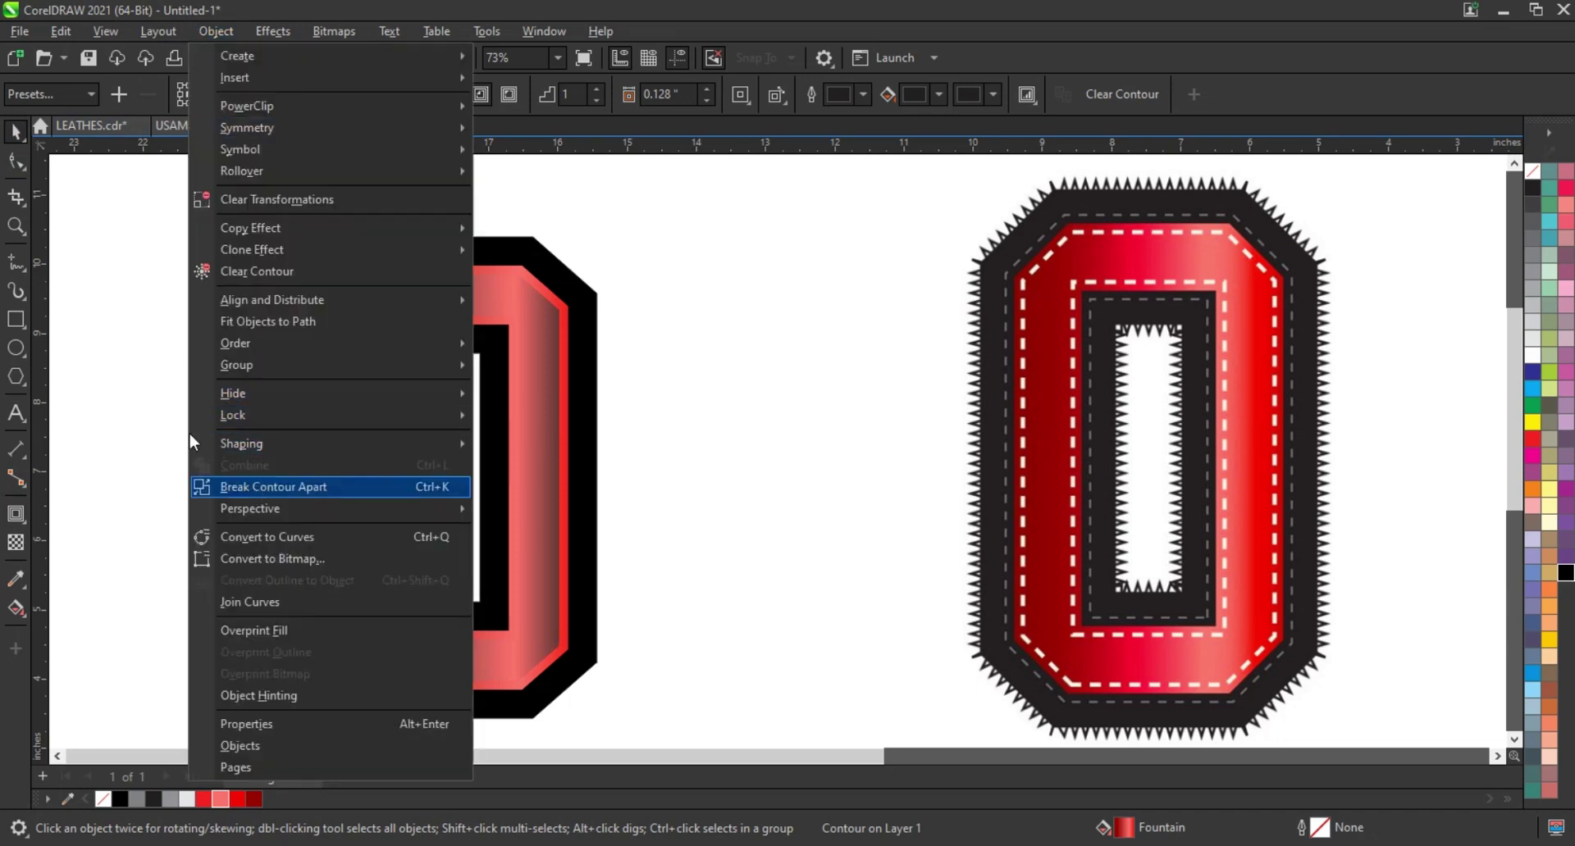
click(270, 486)
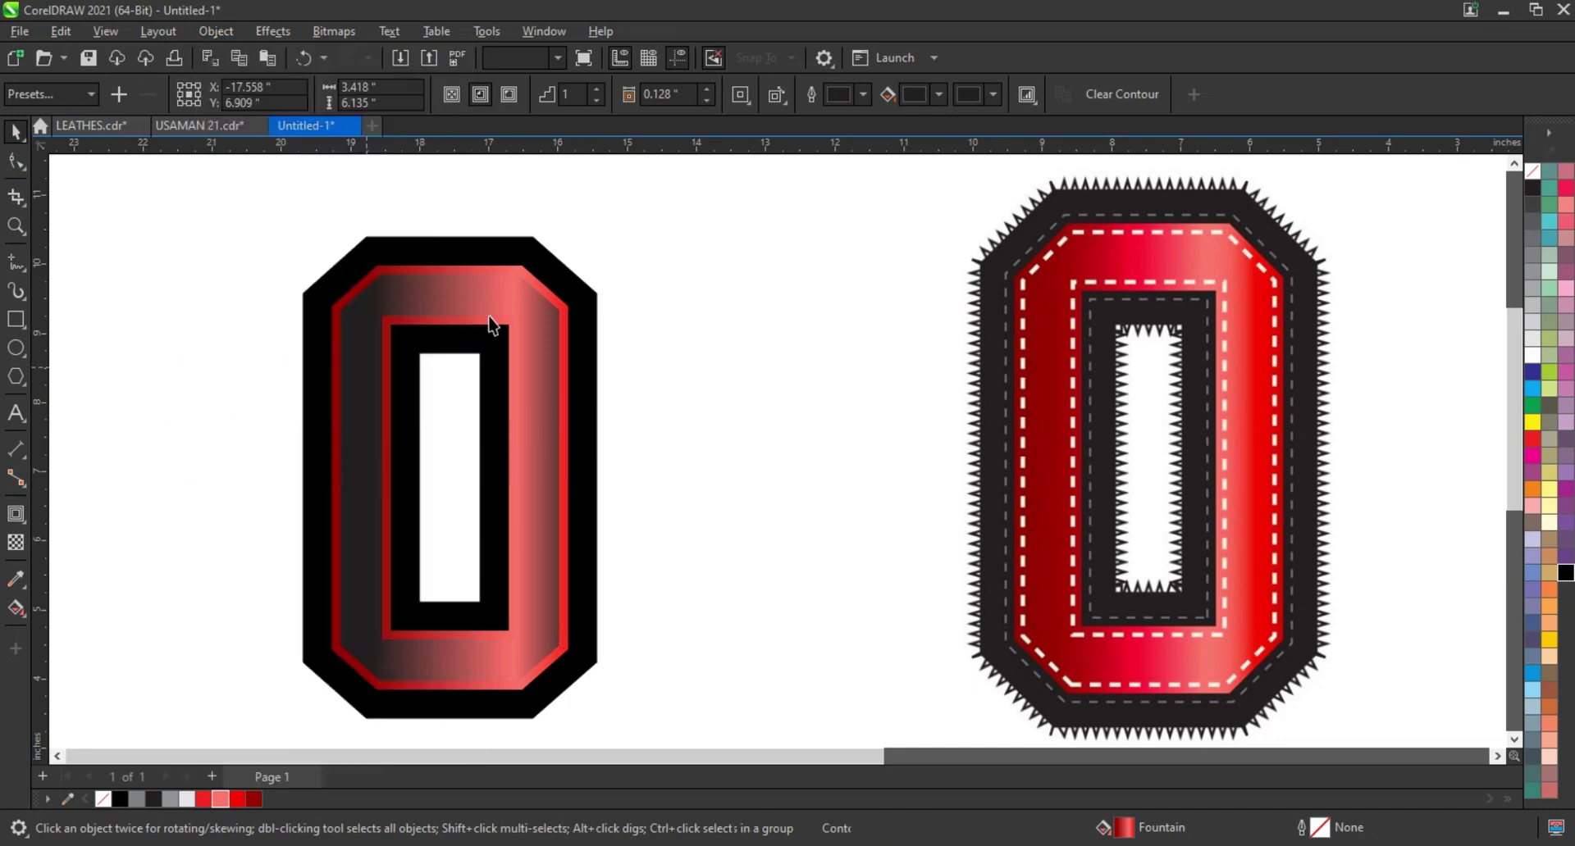
click(1534, 173)
right_click(1542, 365)
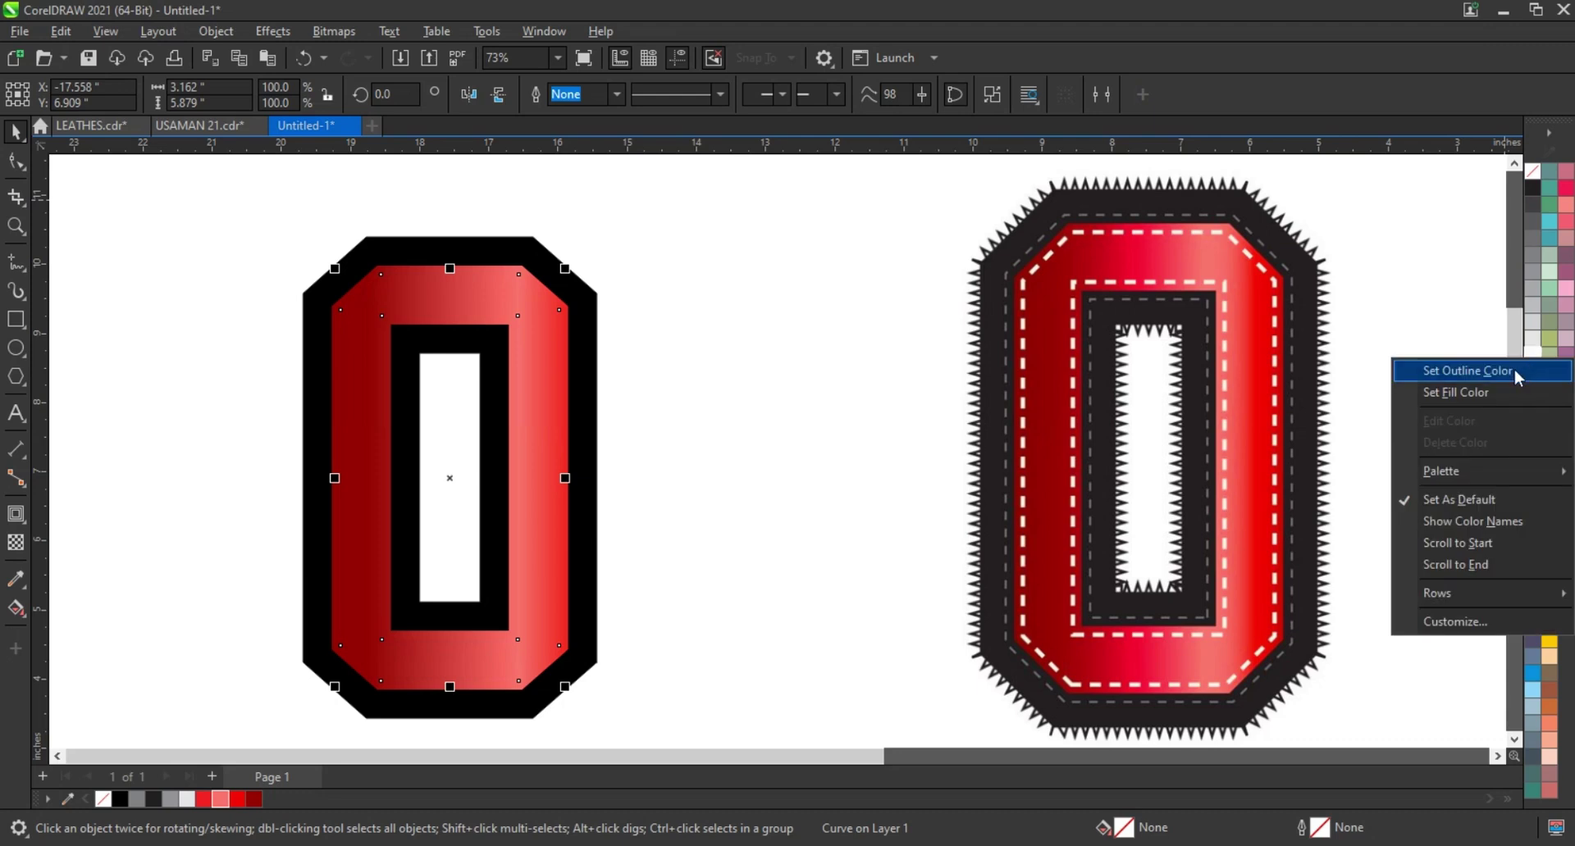
click(1431, 365)
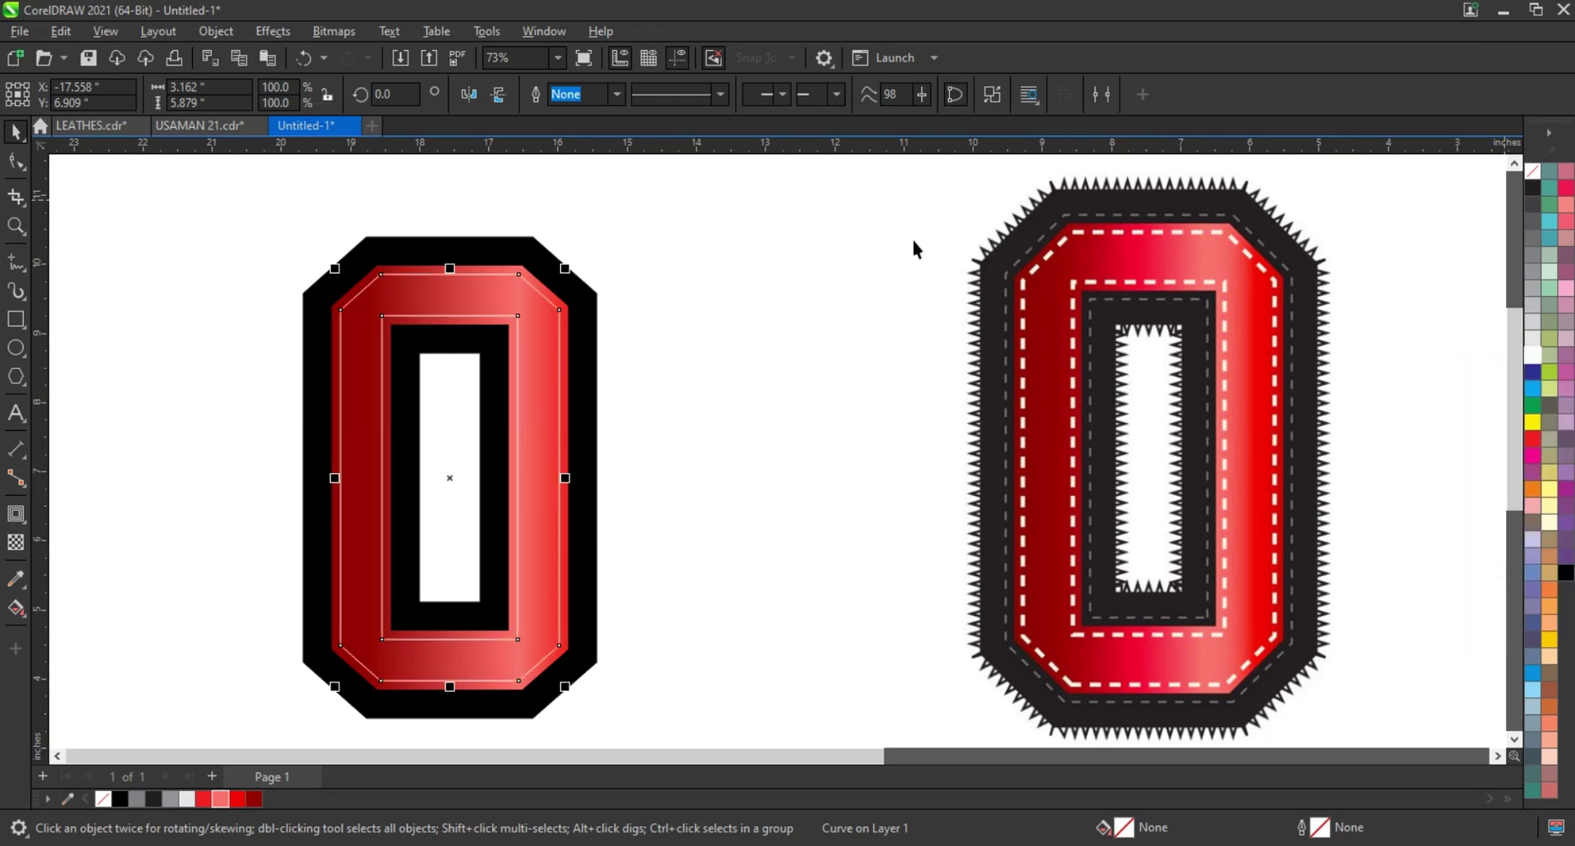
Step: Set the white outline to 3.0 pt with a dotted stitch style
click(617, 94)
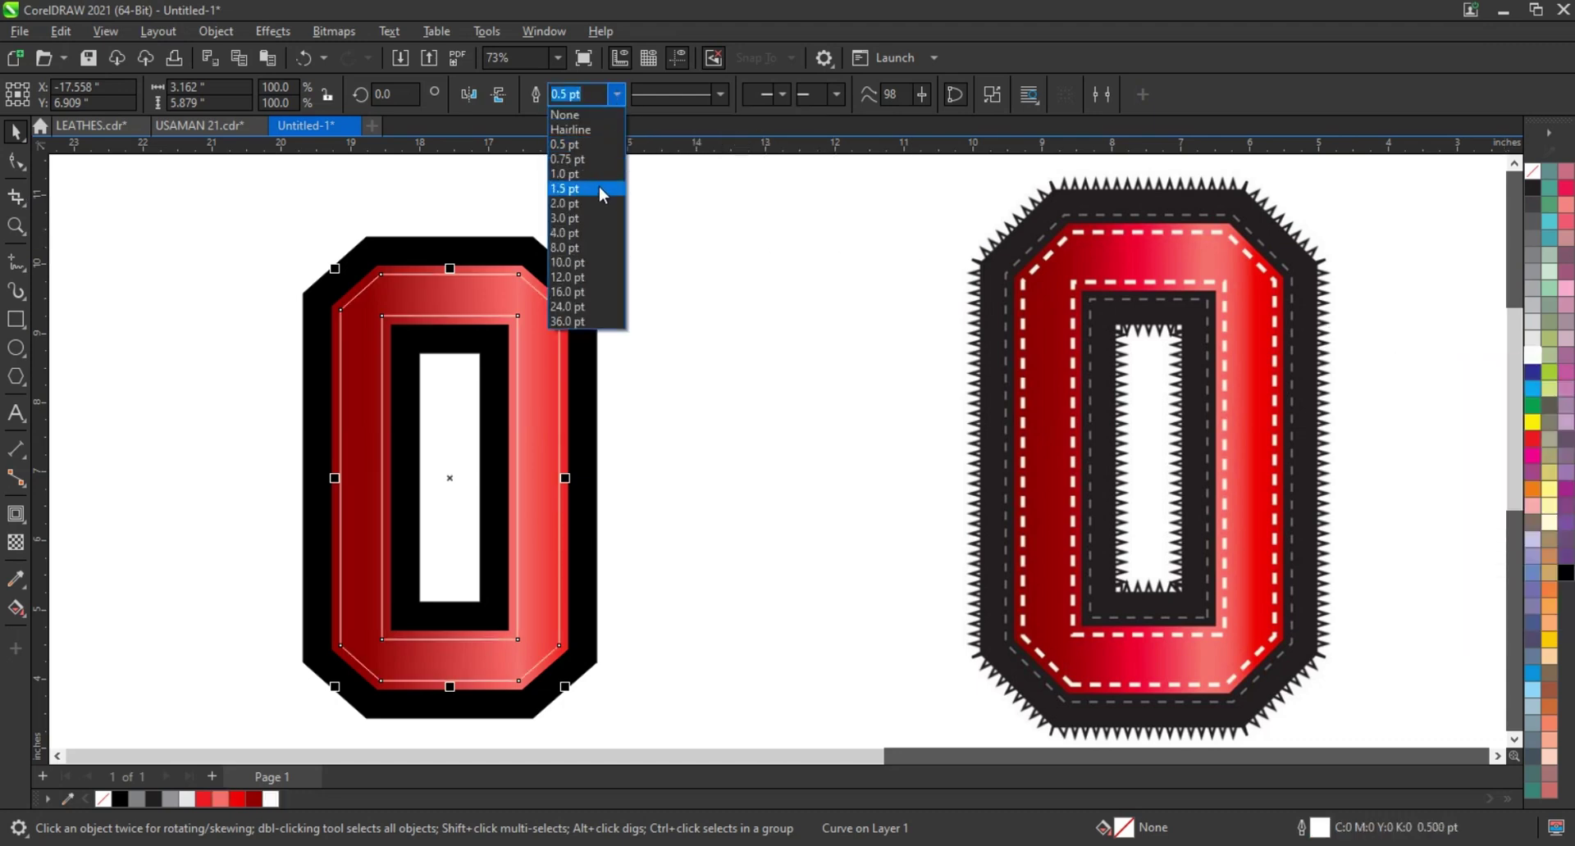
click(601, 193)
click(617, 95)
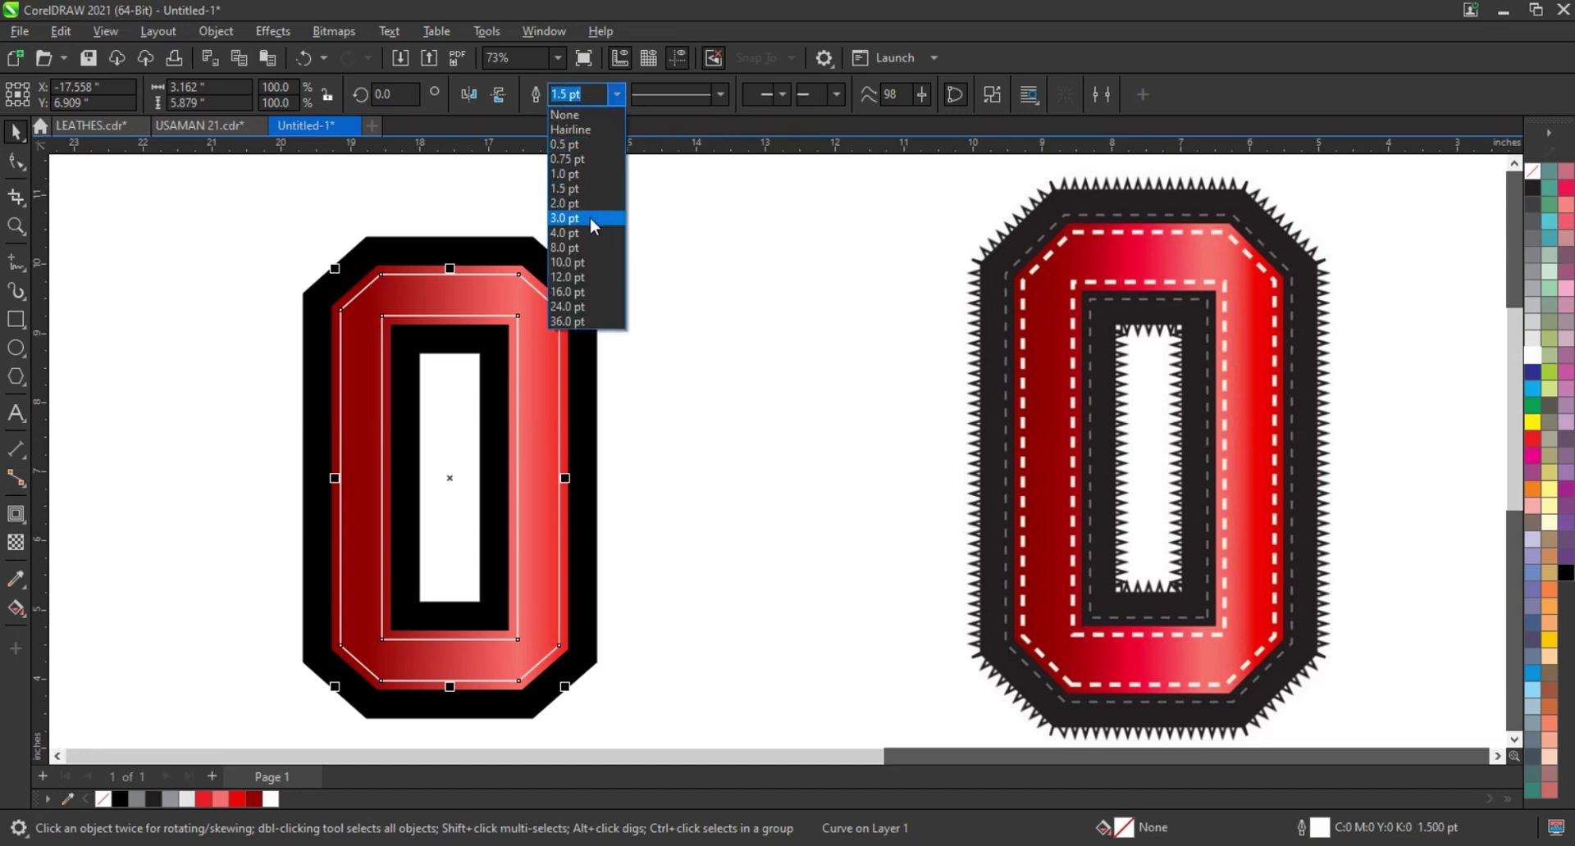
click(589, 216)
click(782, 94)
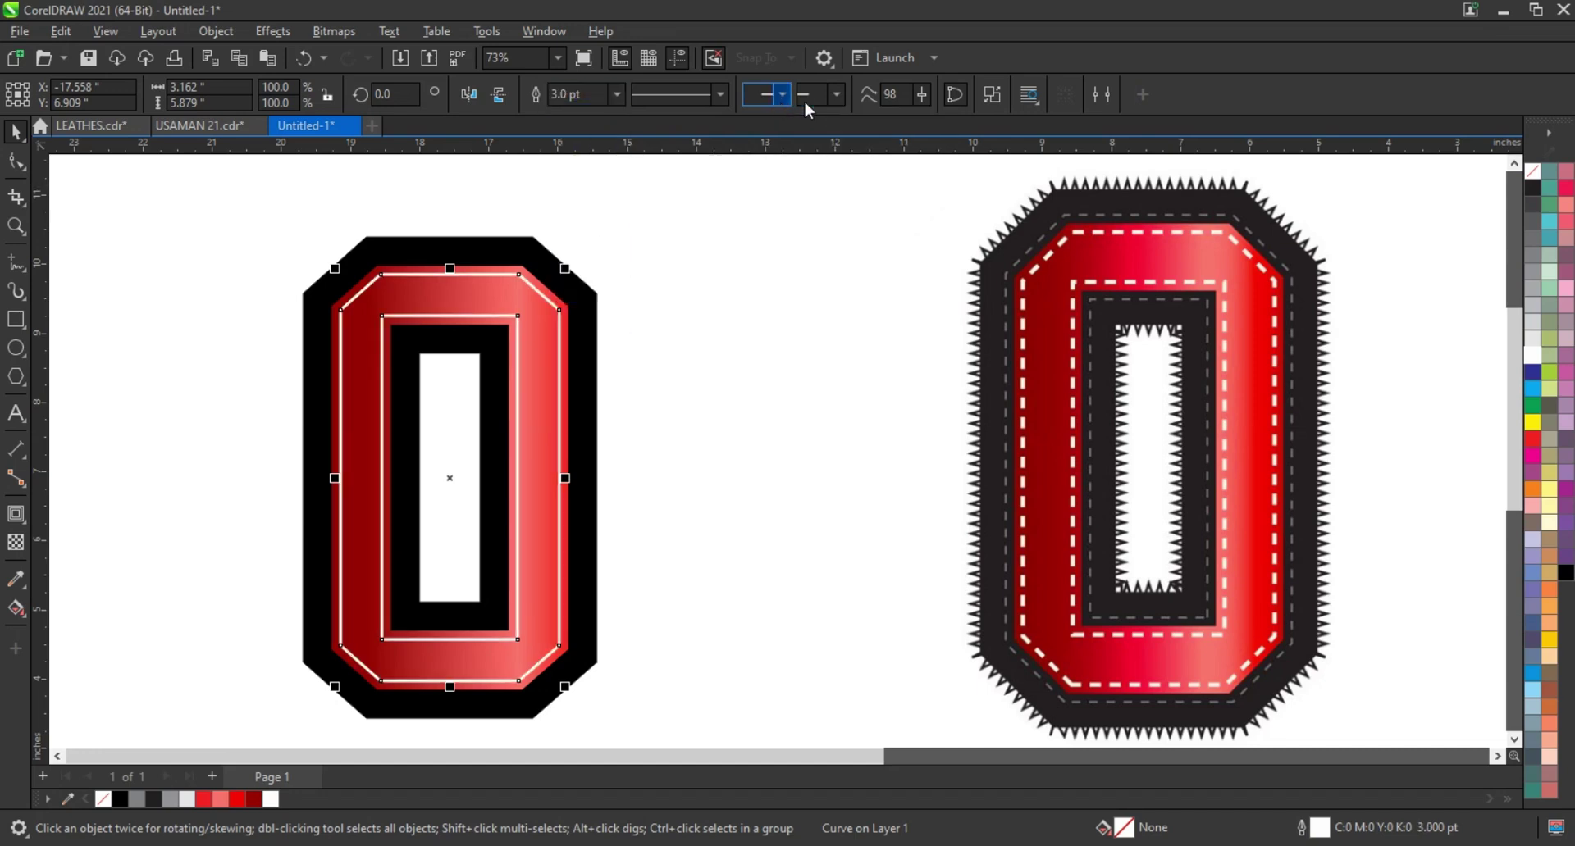
click(677, 98)
click(691, 193)
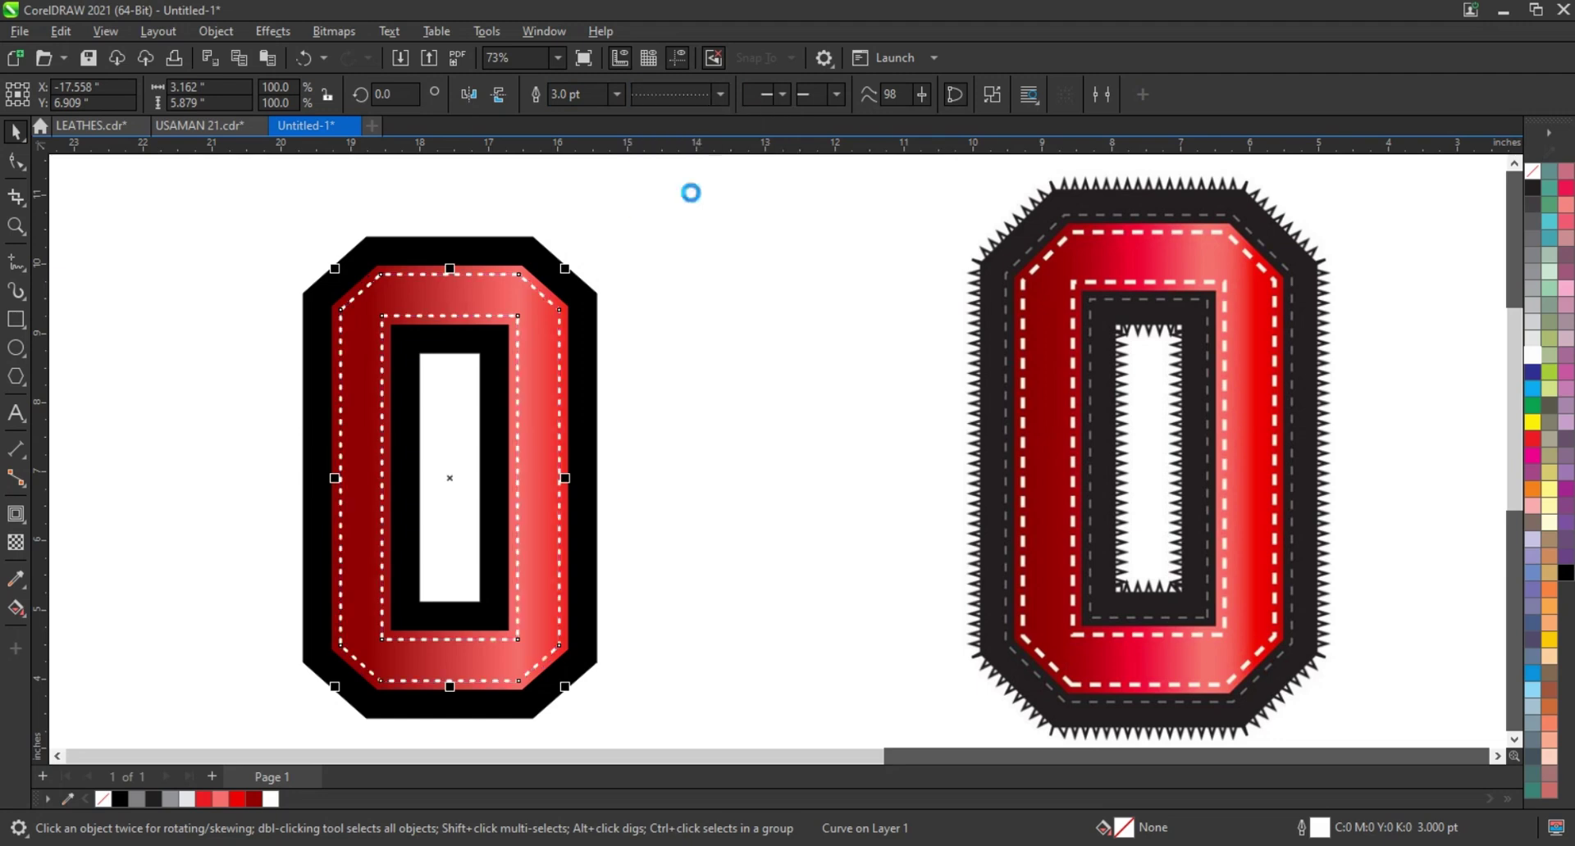
click(746, 303)
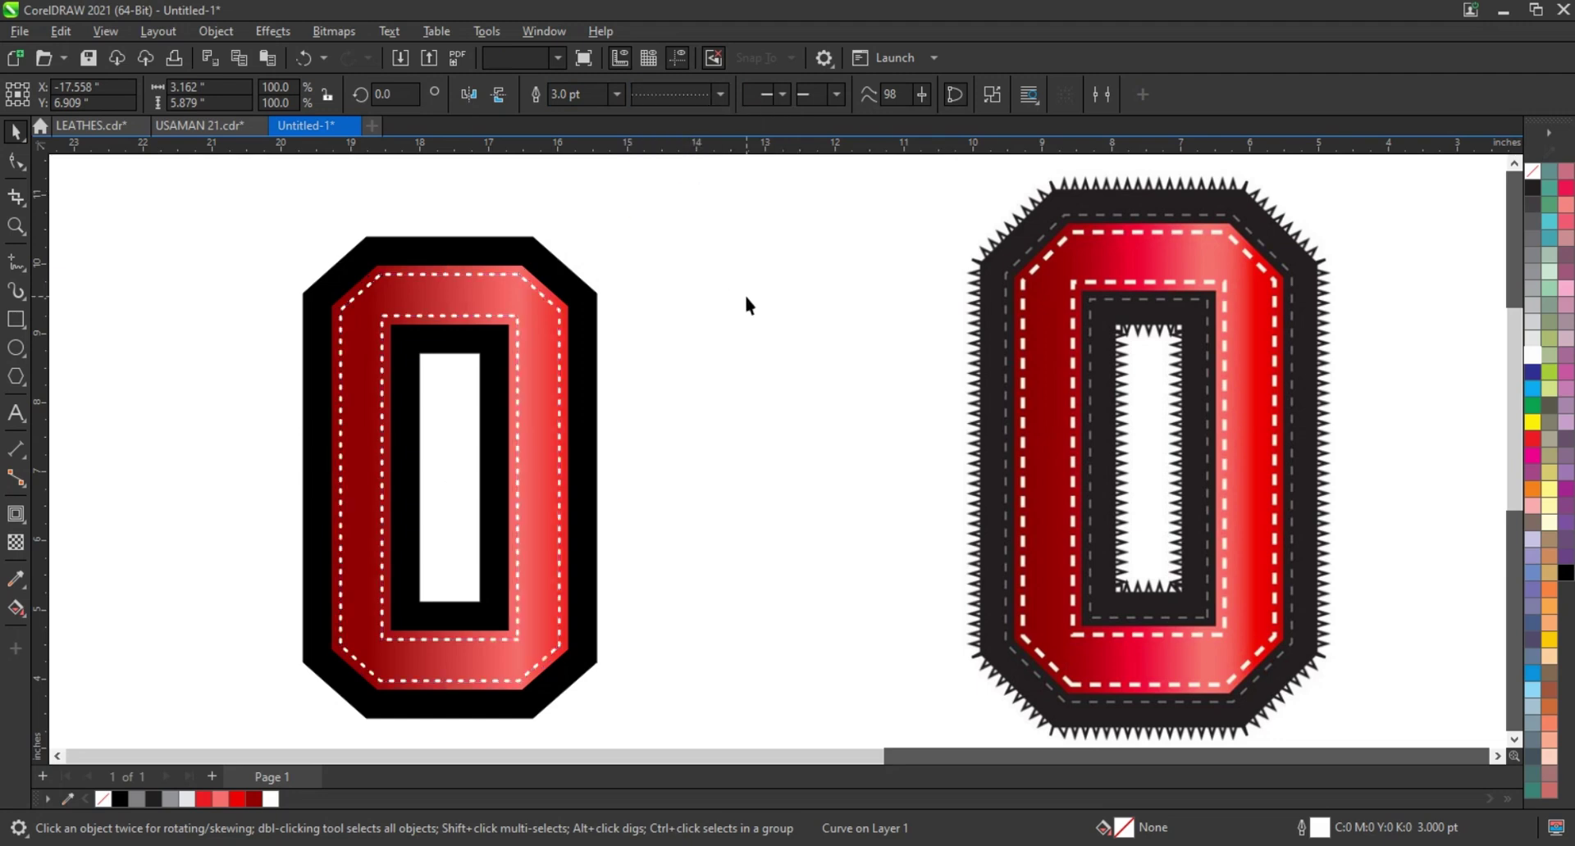
Step: Add an inside contour to the left 0's black border and separate it
click(556, 304)
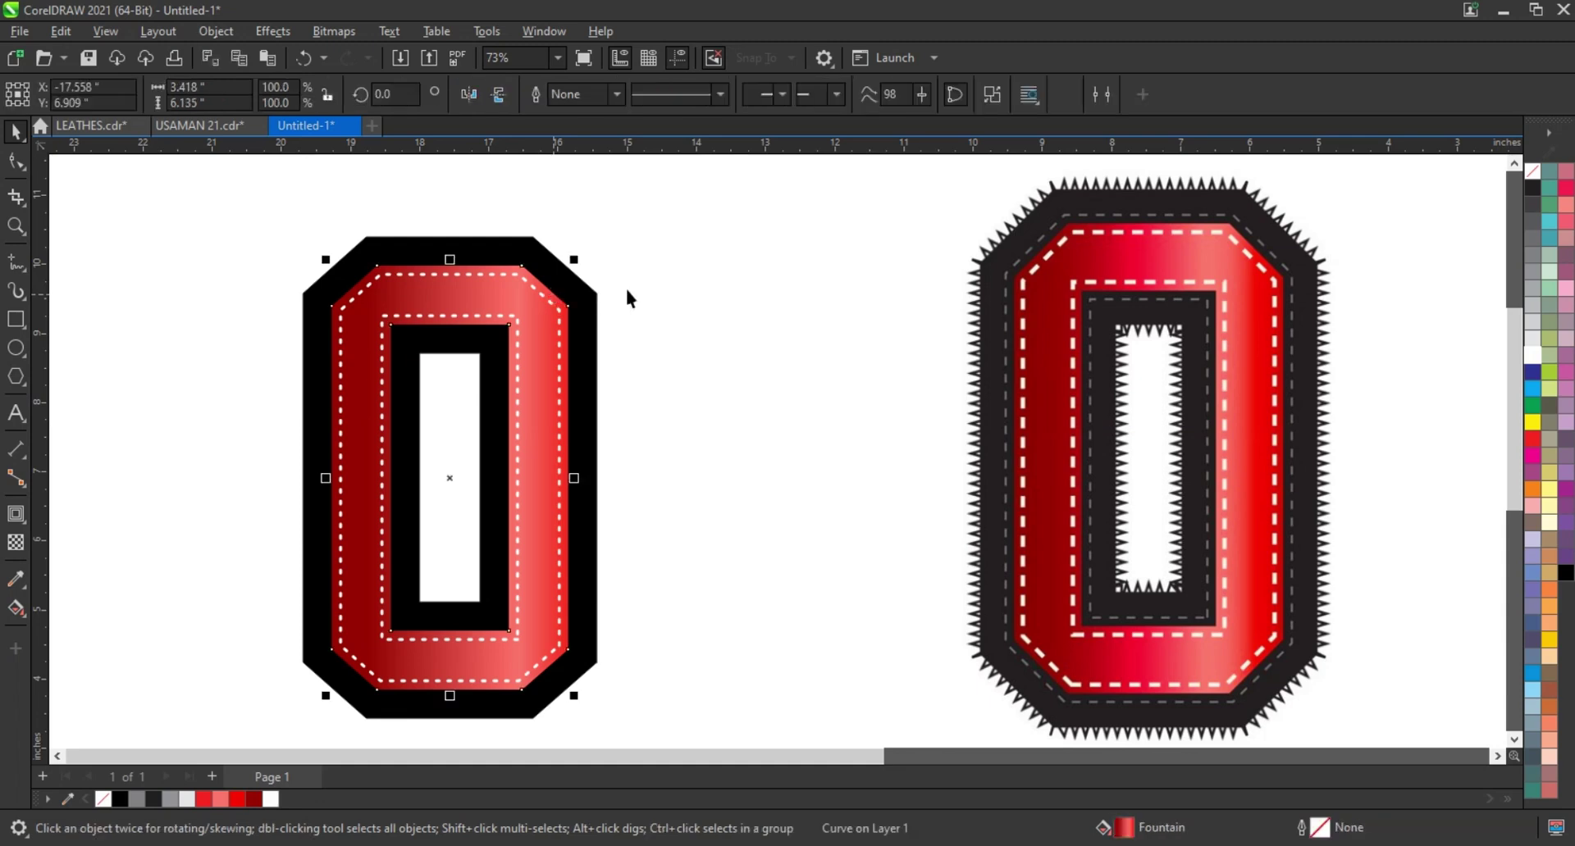
key(ctrl+F9)
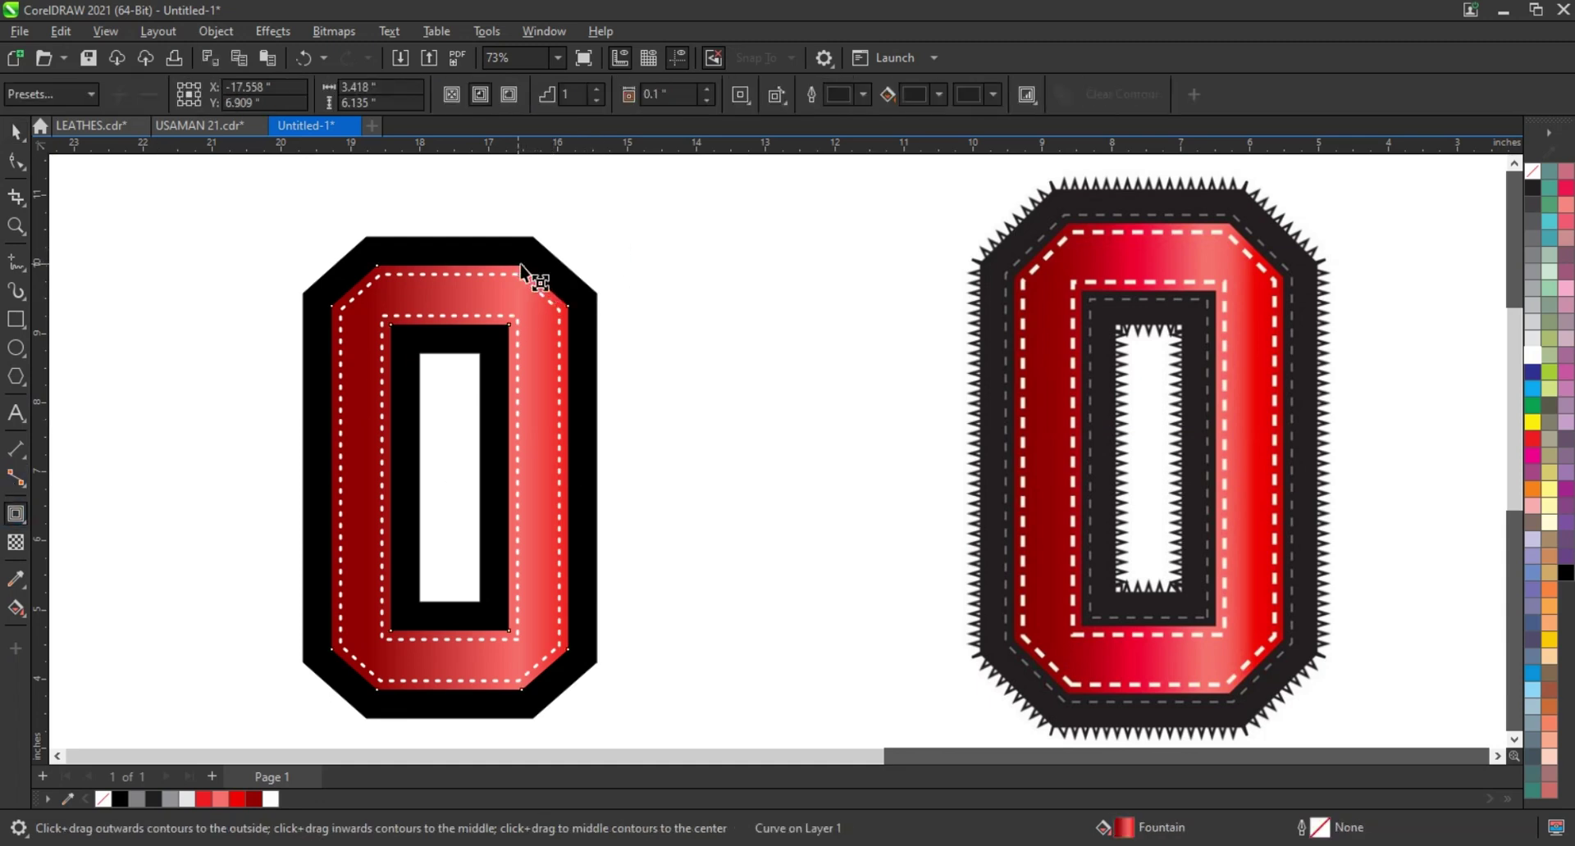
drag(522, 269, 515, 260)
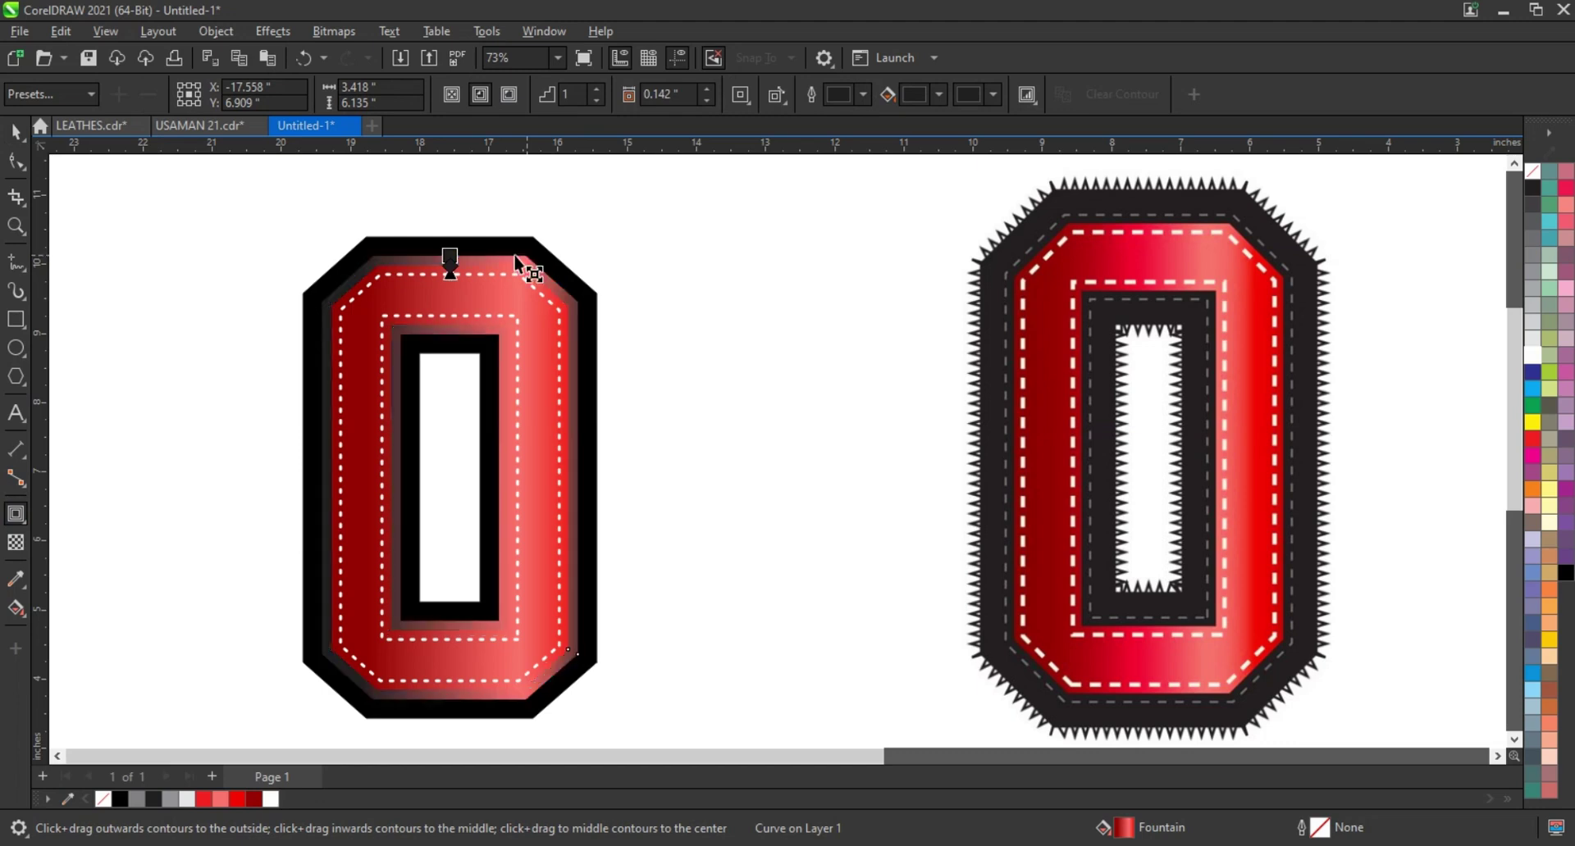
click(16, 131)
click(216, 31)
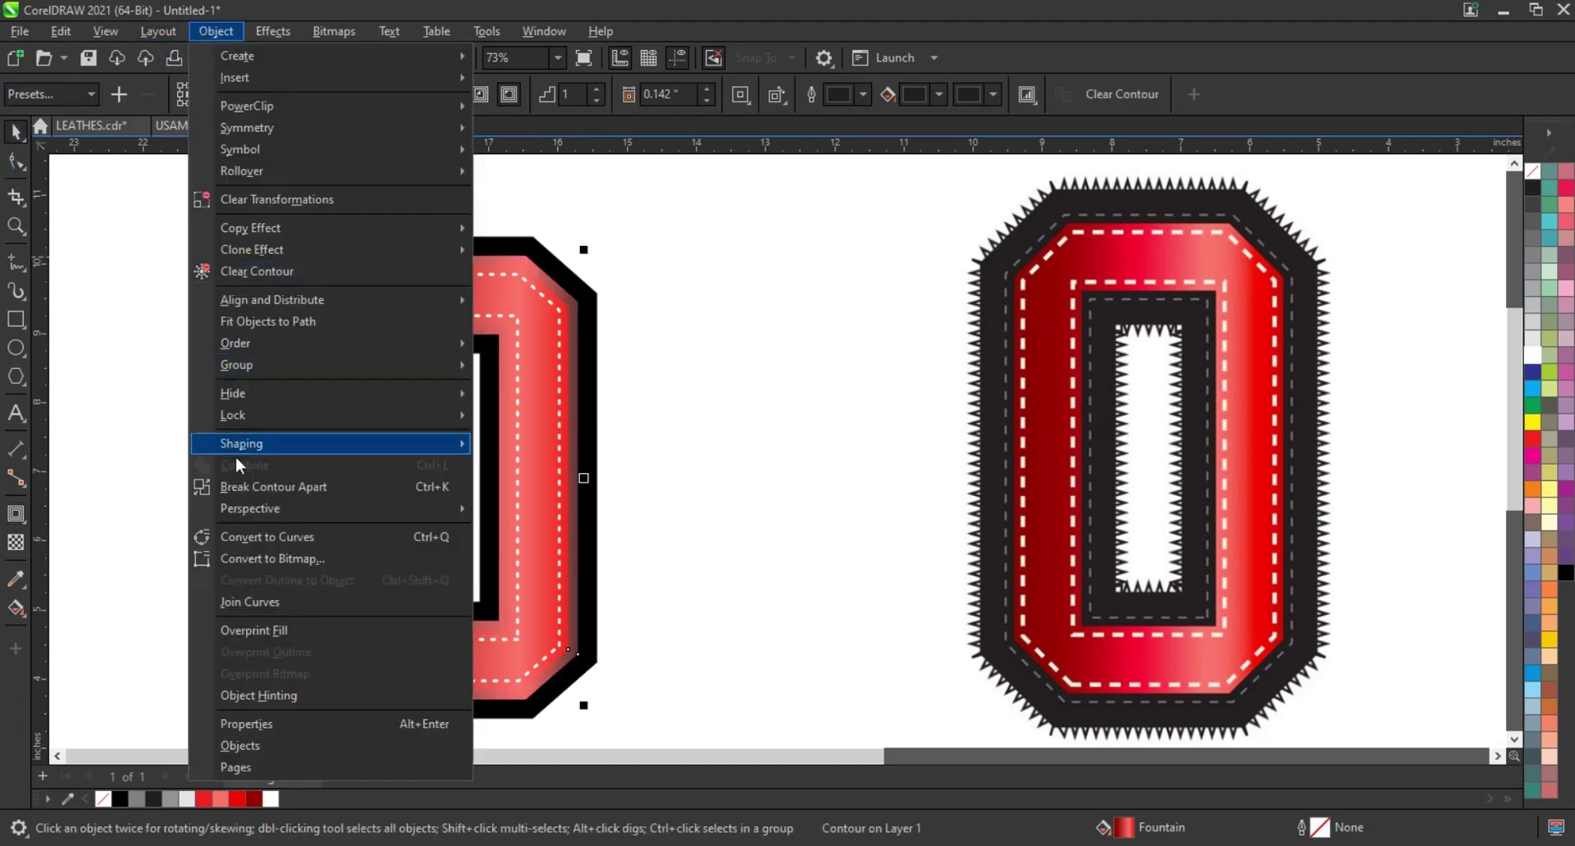
click(187, 408)
click(570, 305)
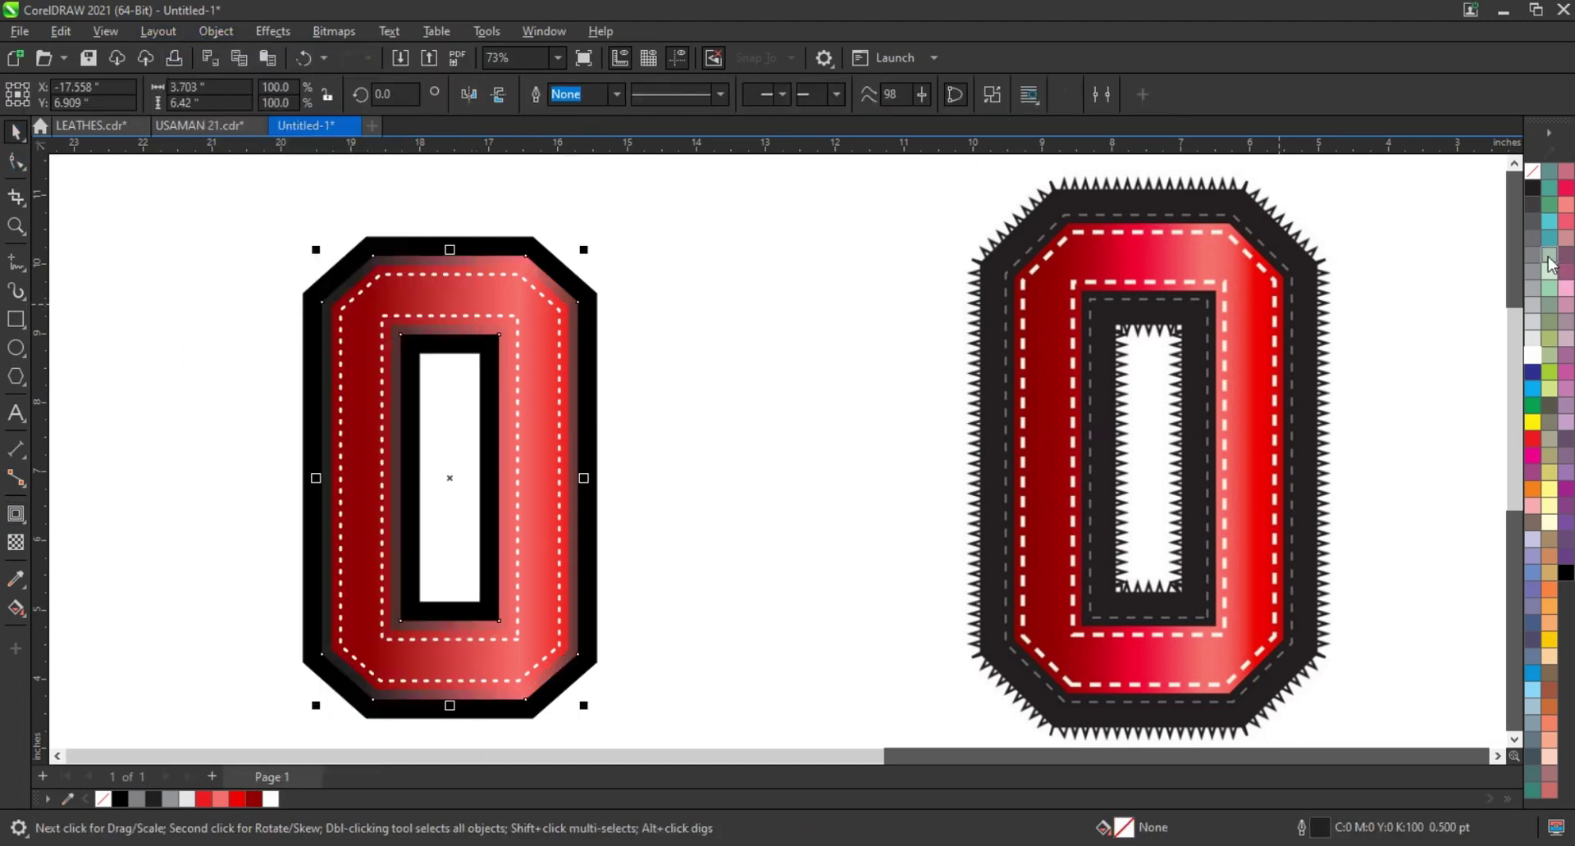
Step: Give the separated contour a white 3.0 pt dotted outline
right_click(1531, 352)
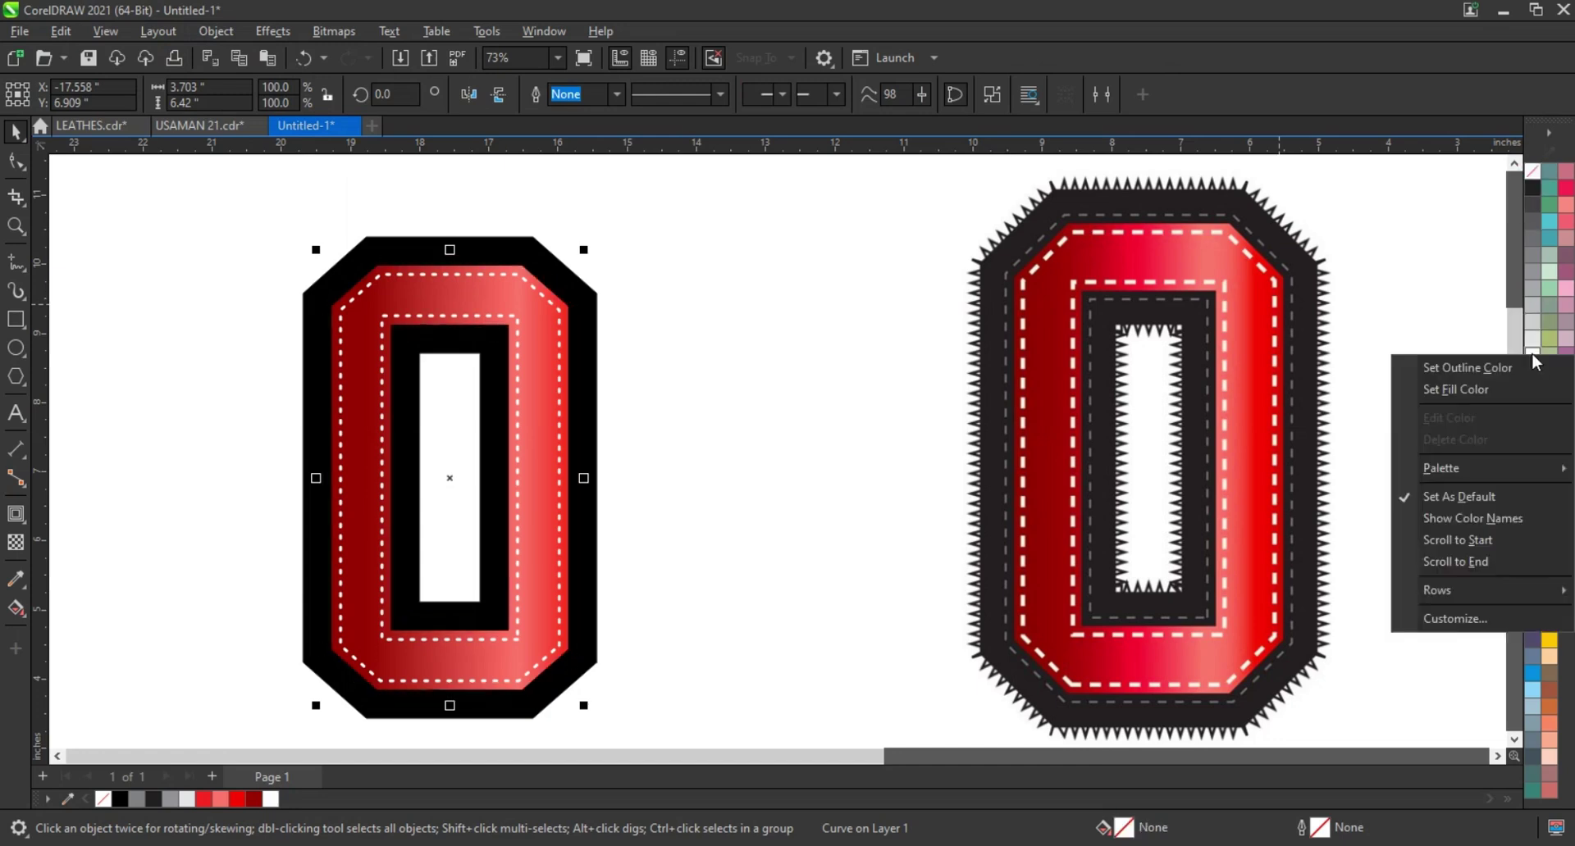
click(1451, 359)
click(615, 94)
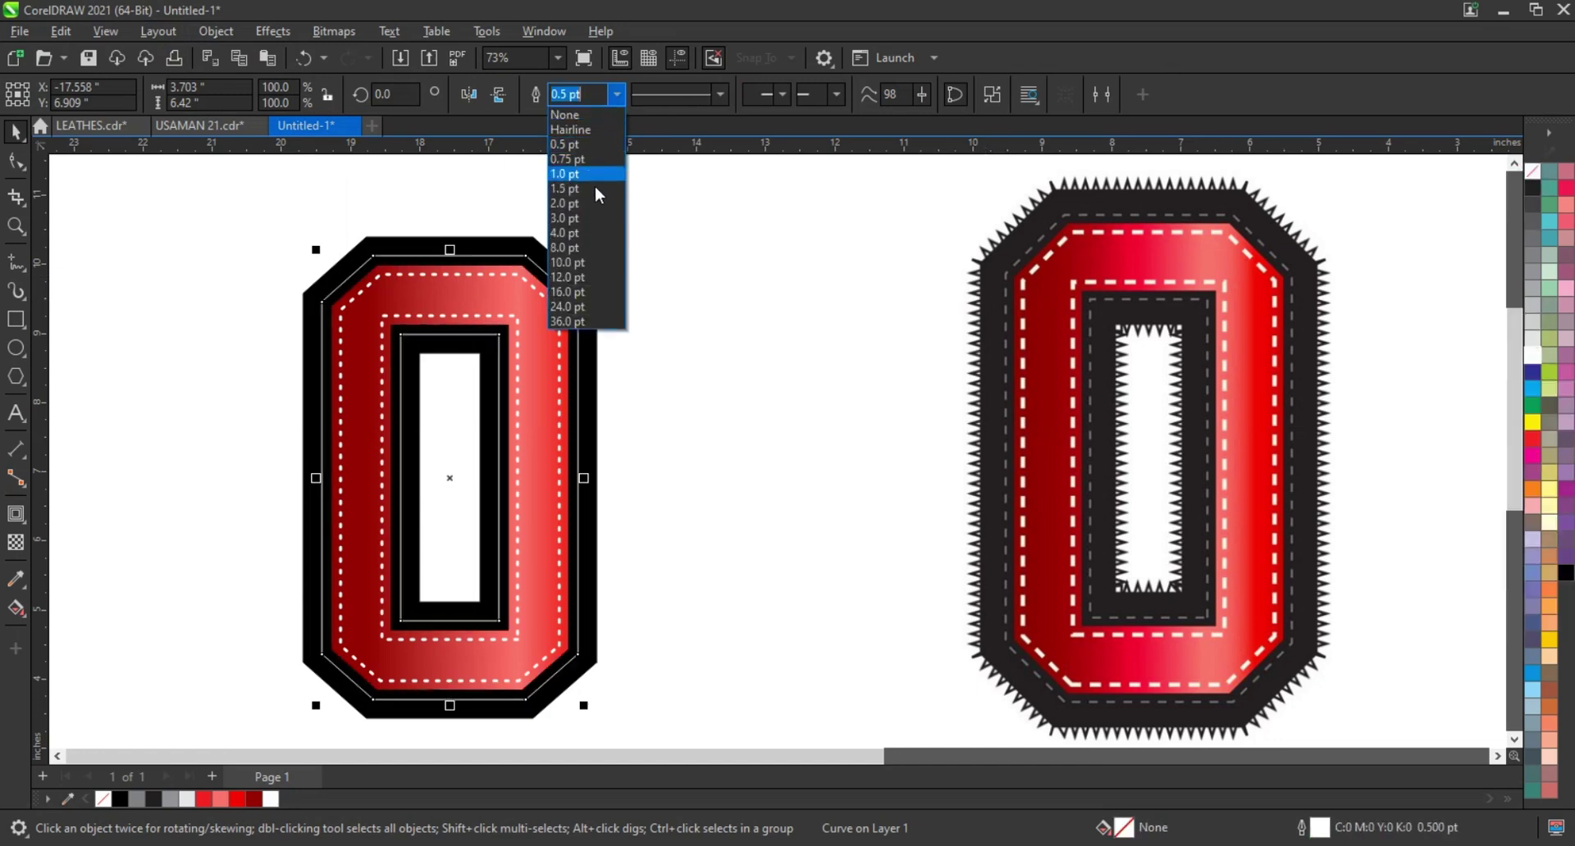
click(589, 219)
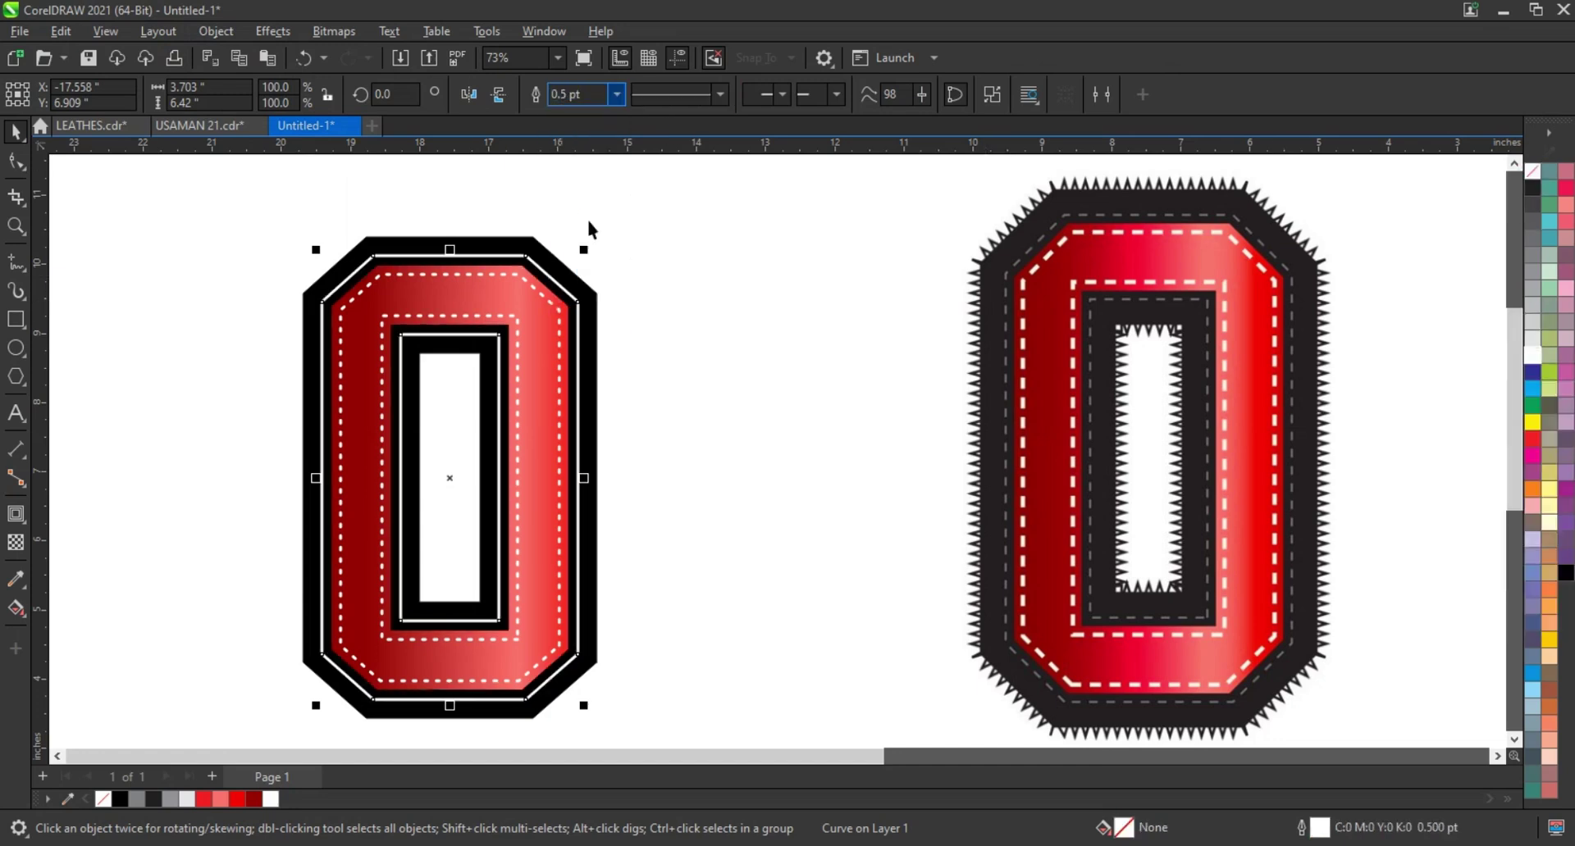
click(613, 98)
click(700, 97)
click(696, 185)
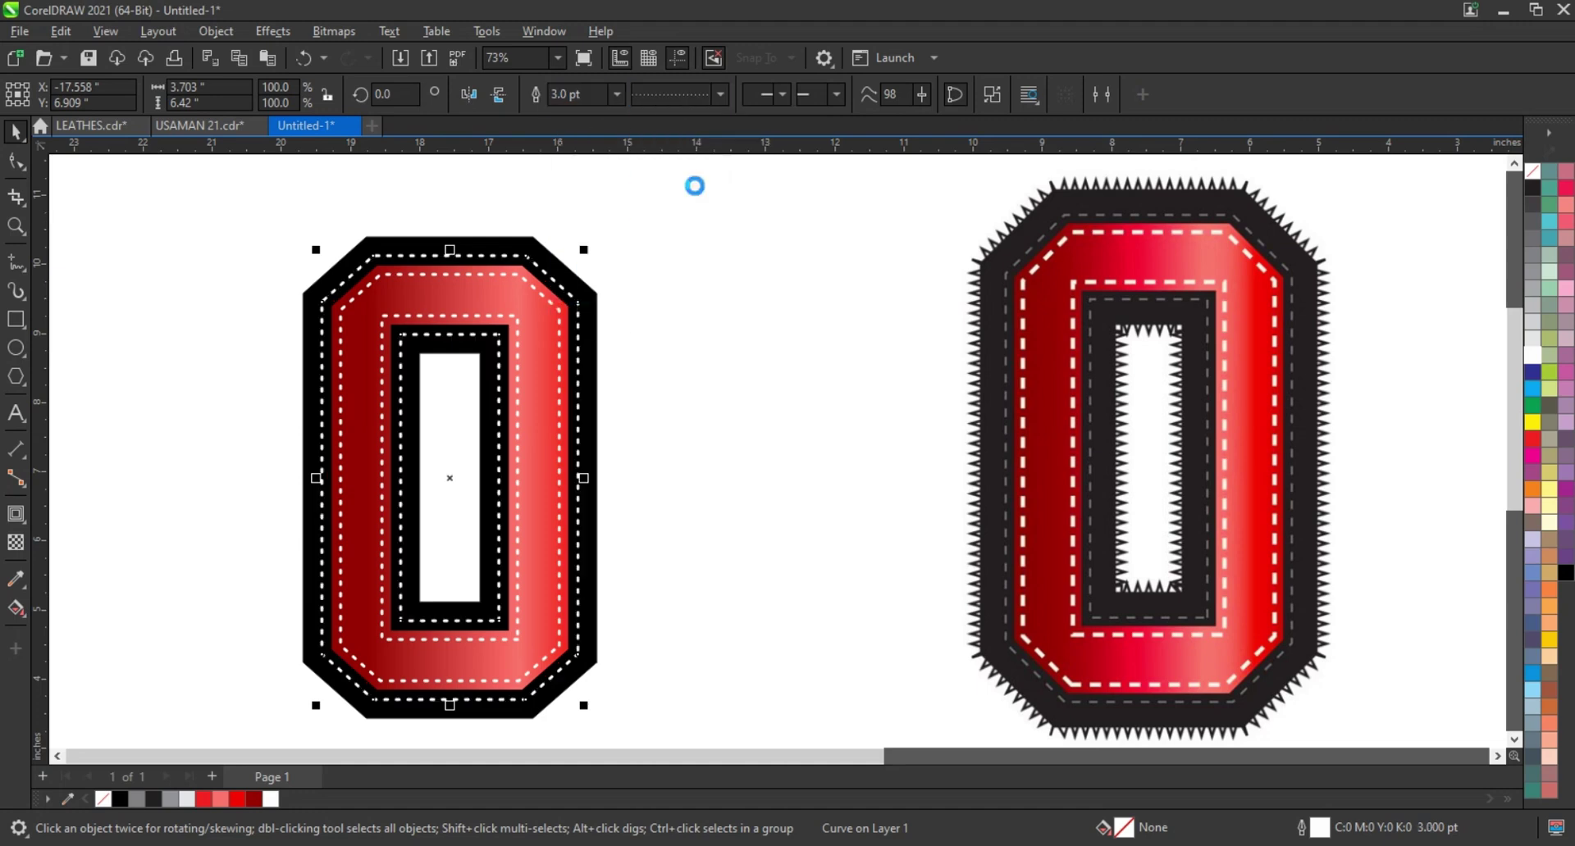
click(813, 332)
Step: Type a black row of 25 capital A's above the left 0 and select it with the 0
key(F8)
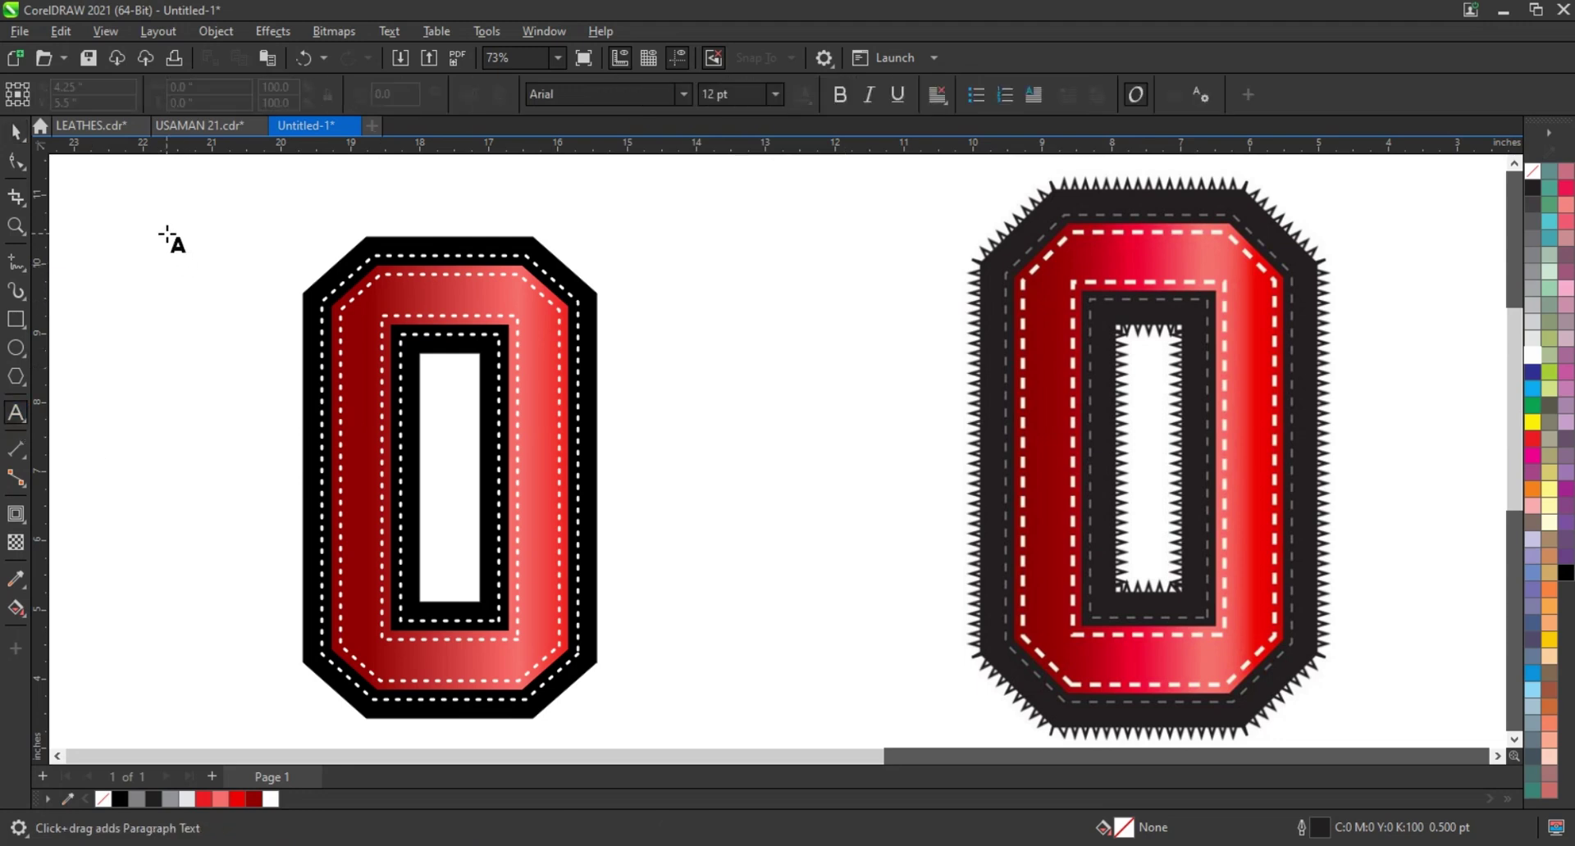
click(166, 232)
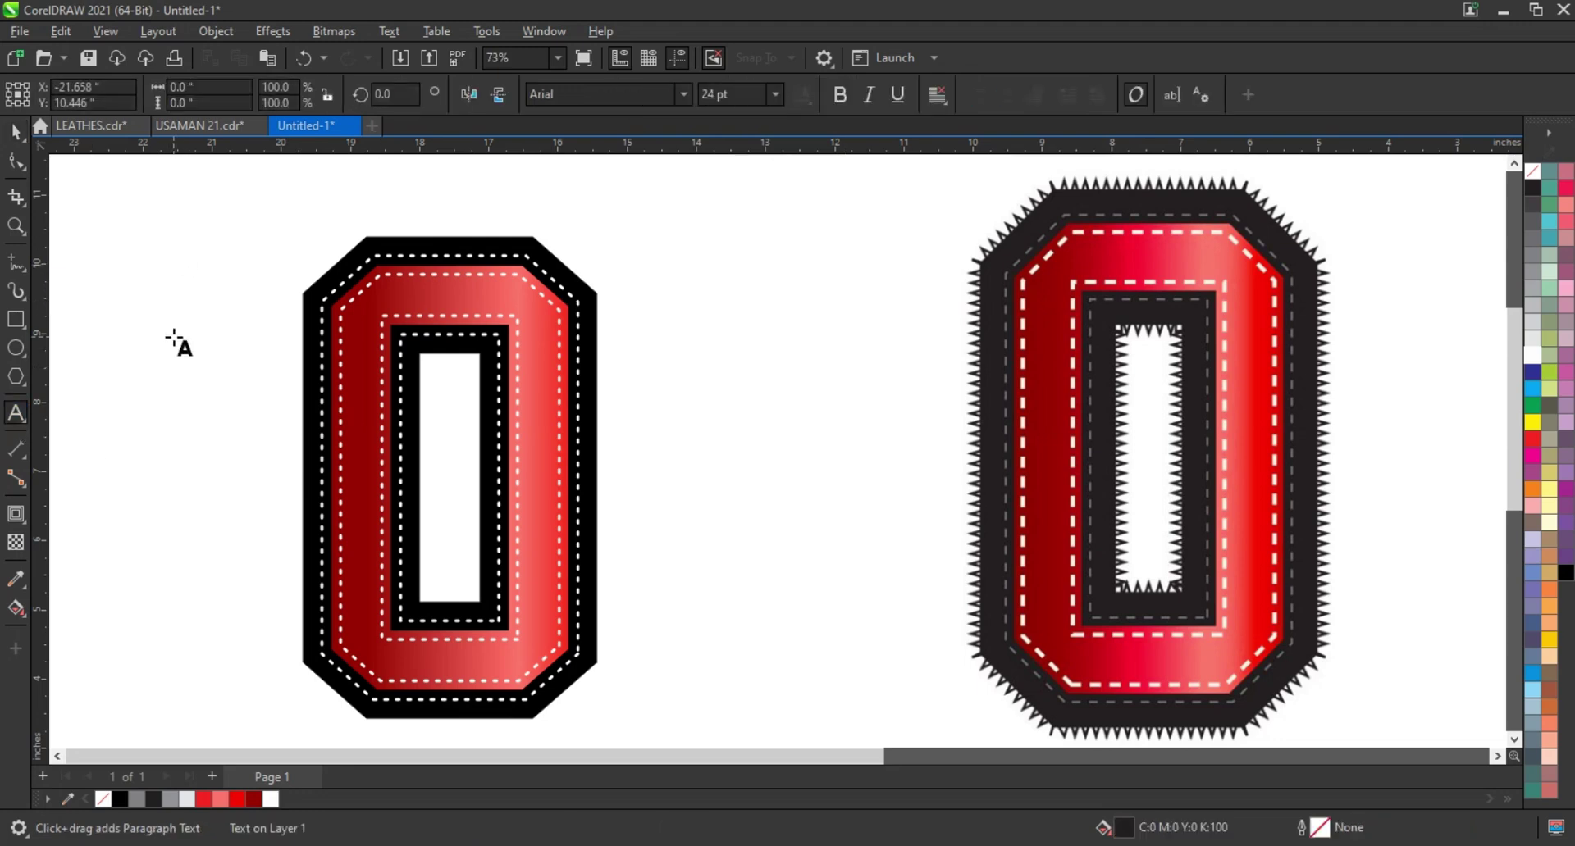
text(AAAAAAA)
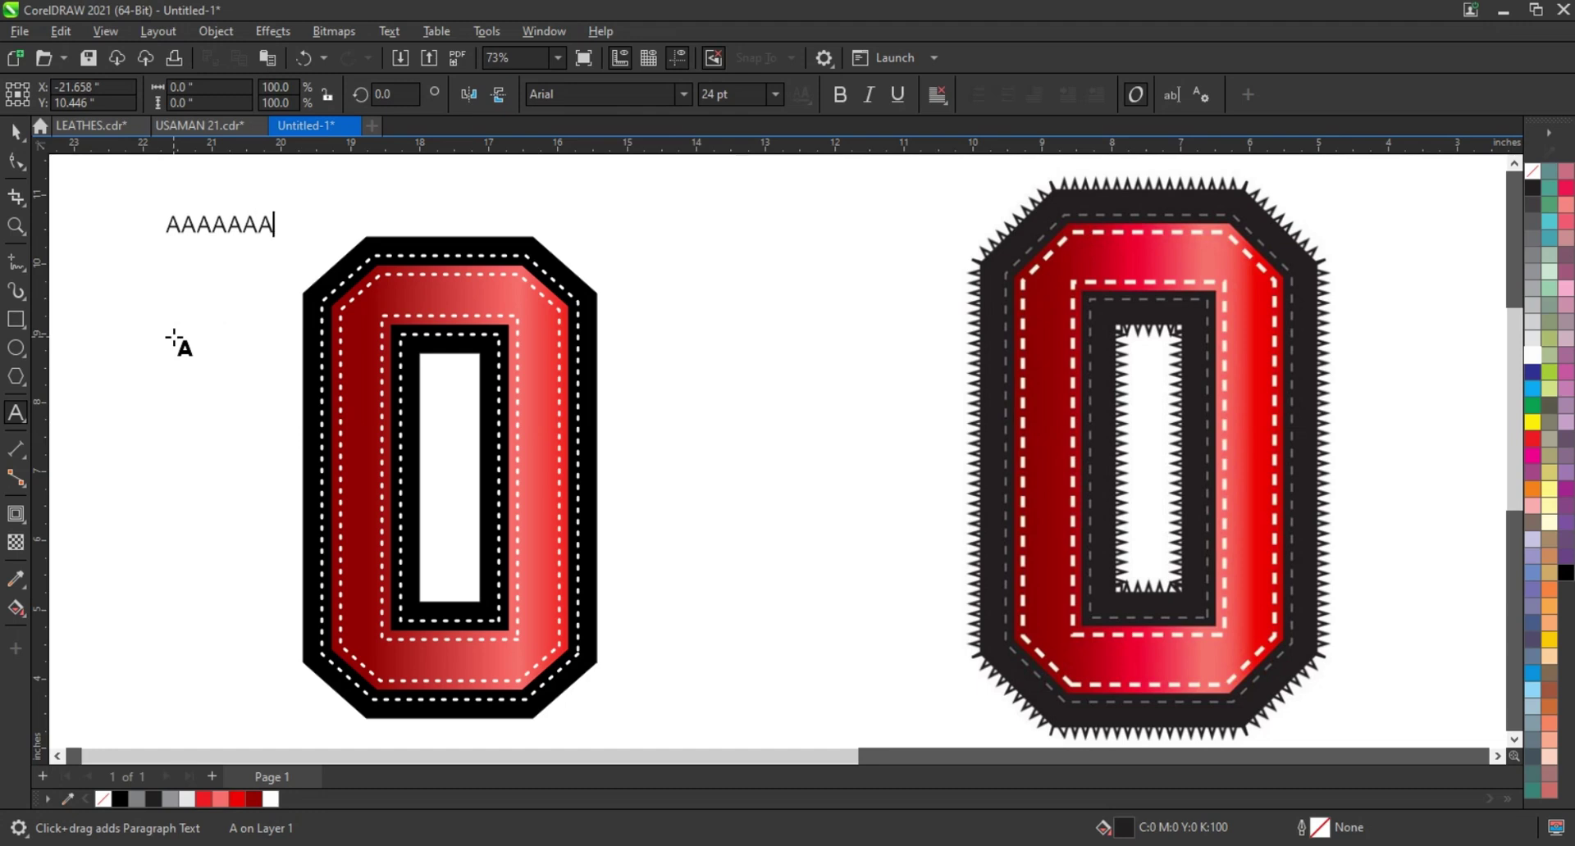
text(AAAAAAAAAAAAAAAAAAA)
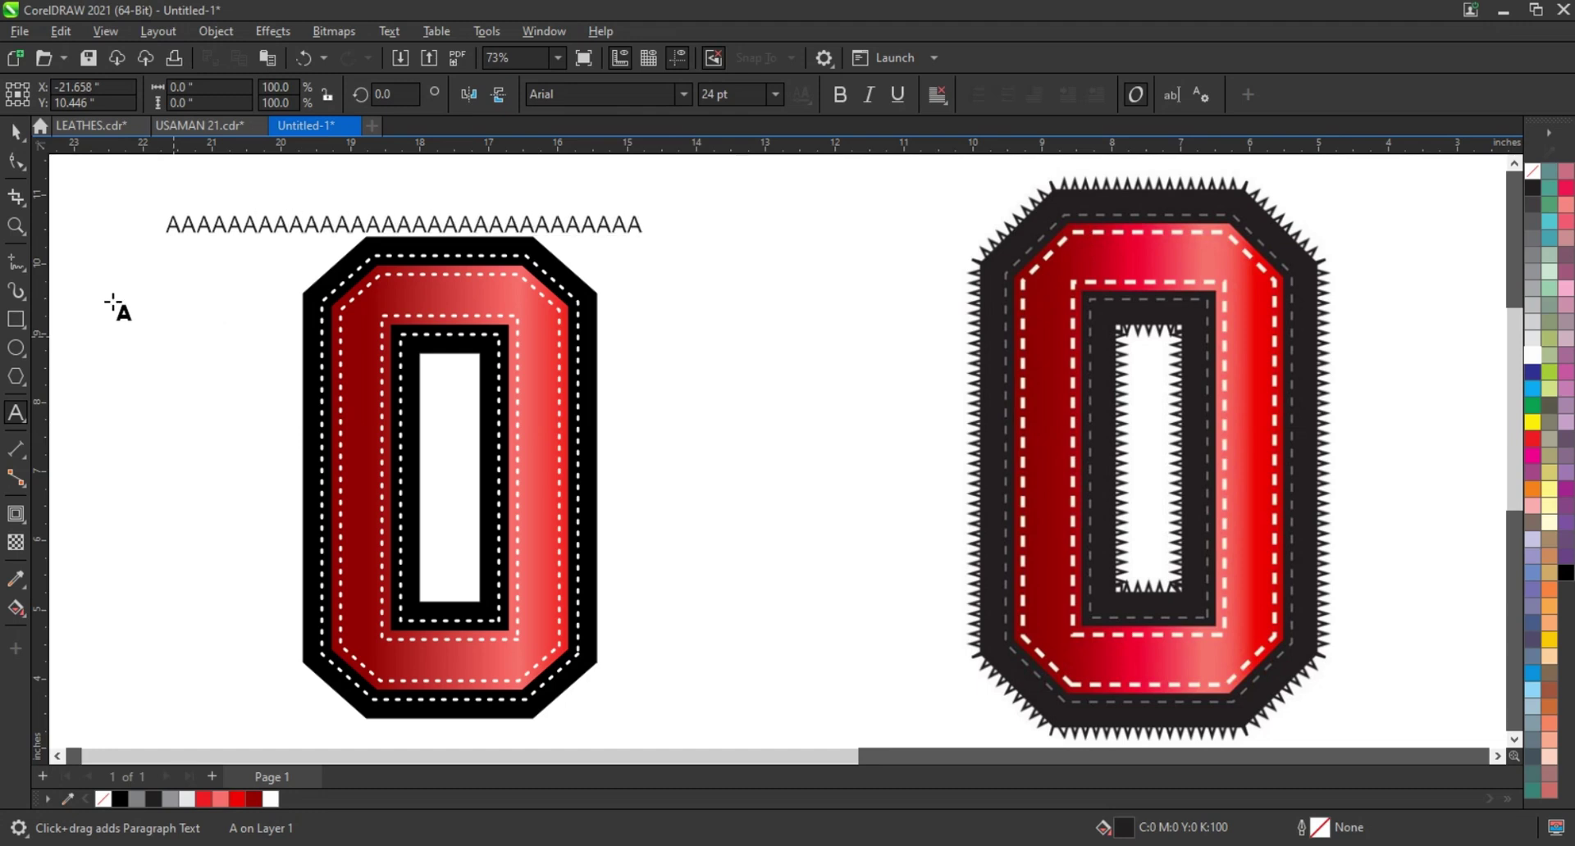
click(17, 131)
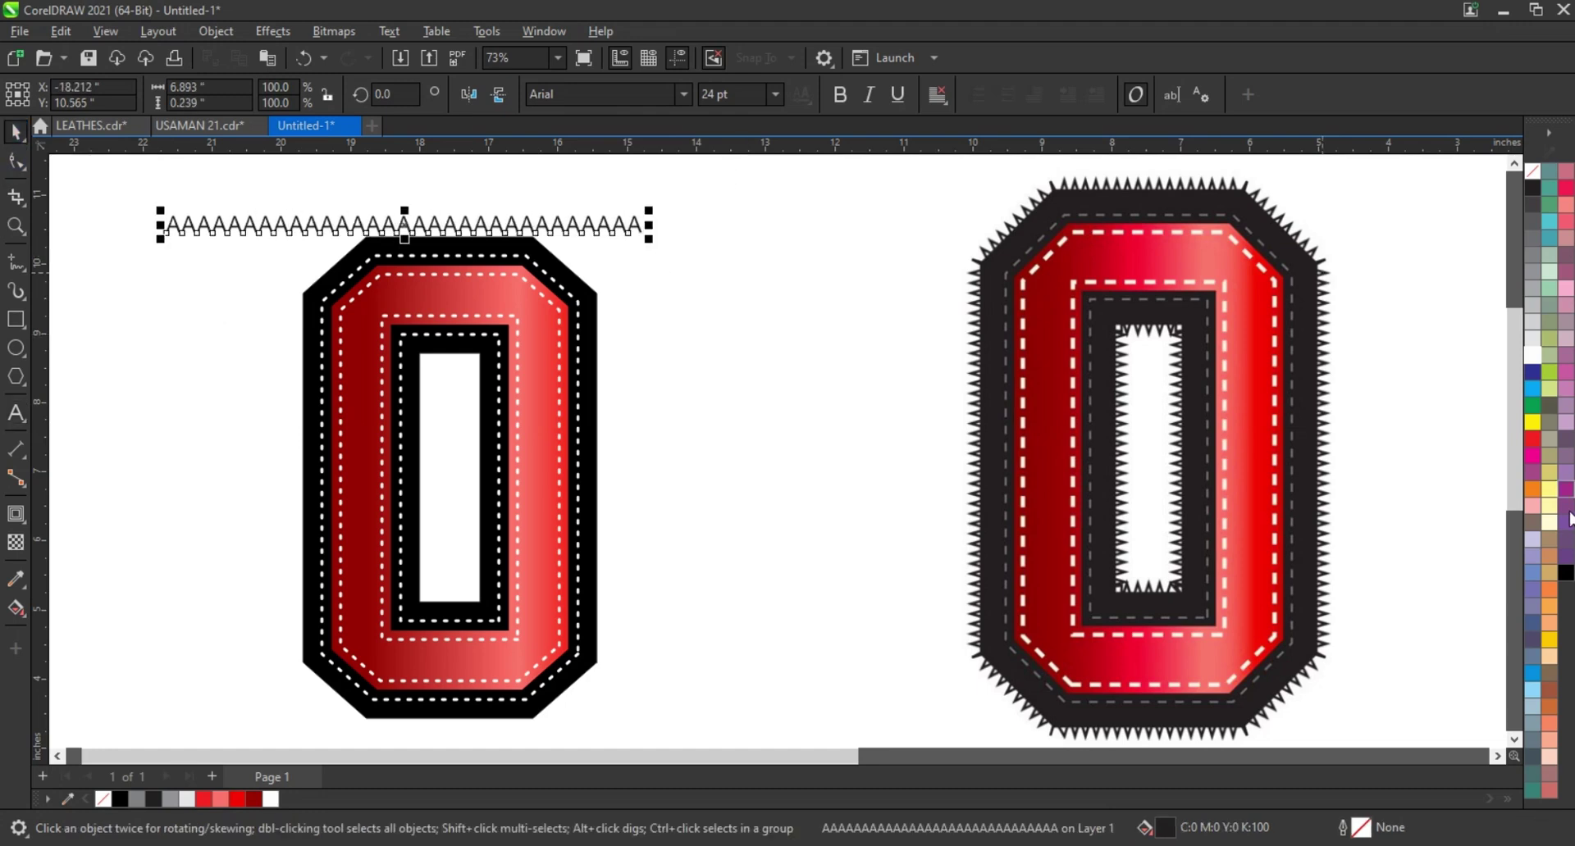
click(1566, 571)
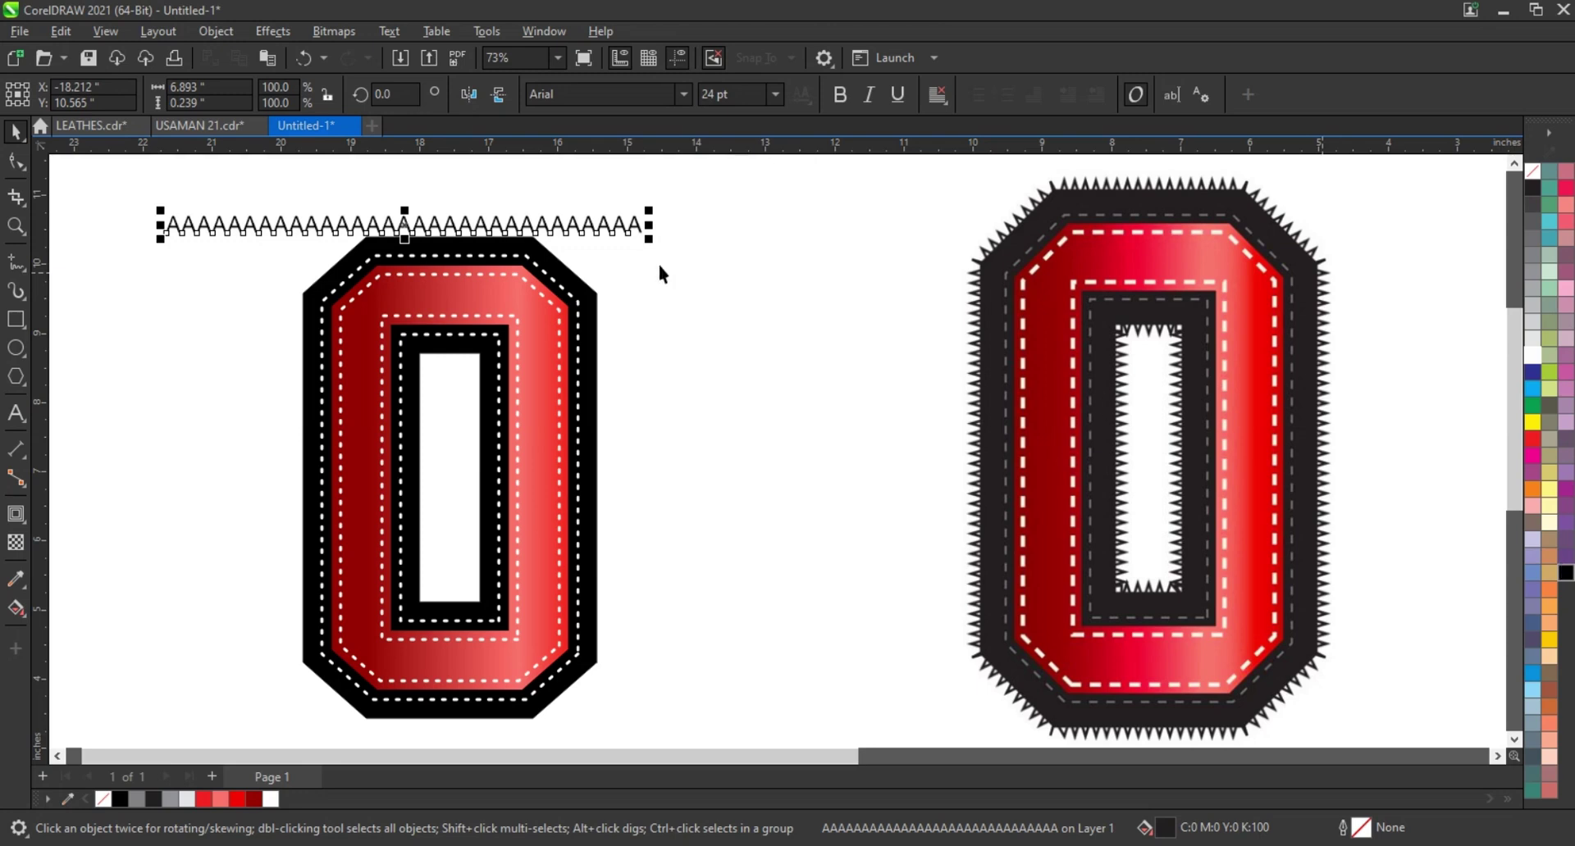
shift+click(594, 297)
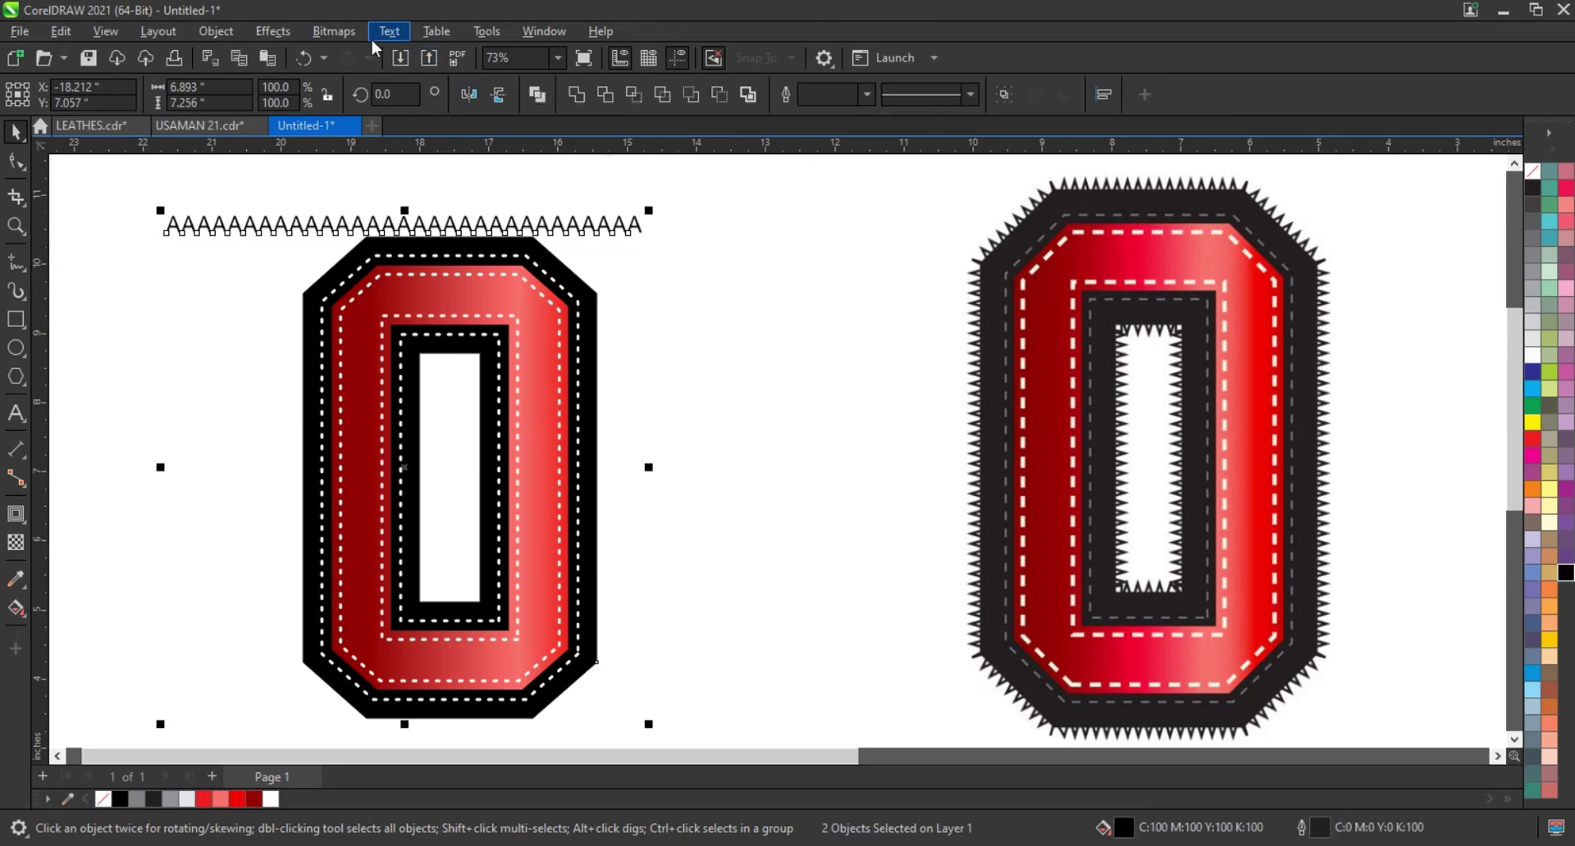
Step: Fit the A's to the left 0's outline at -0.1 inch from the path
click(412, 301)
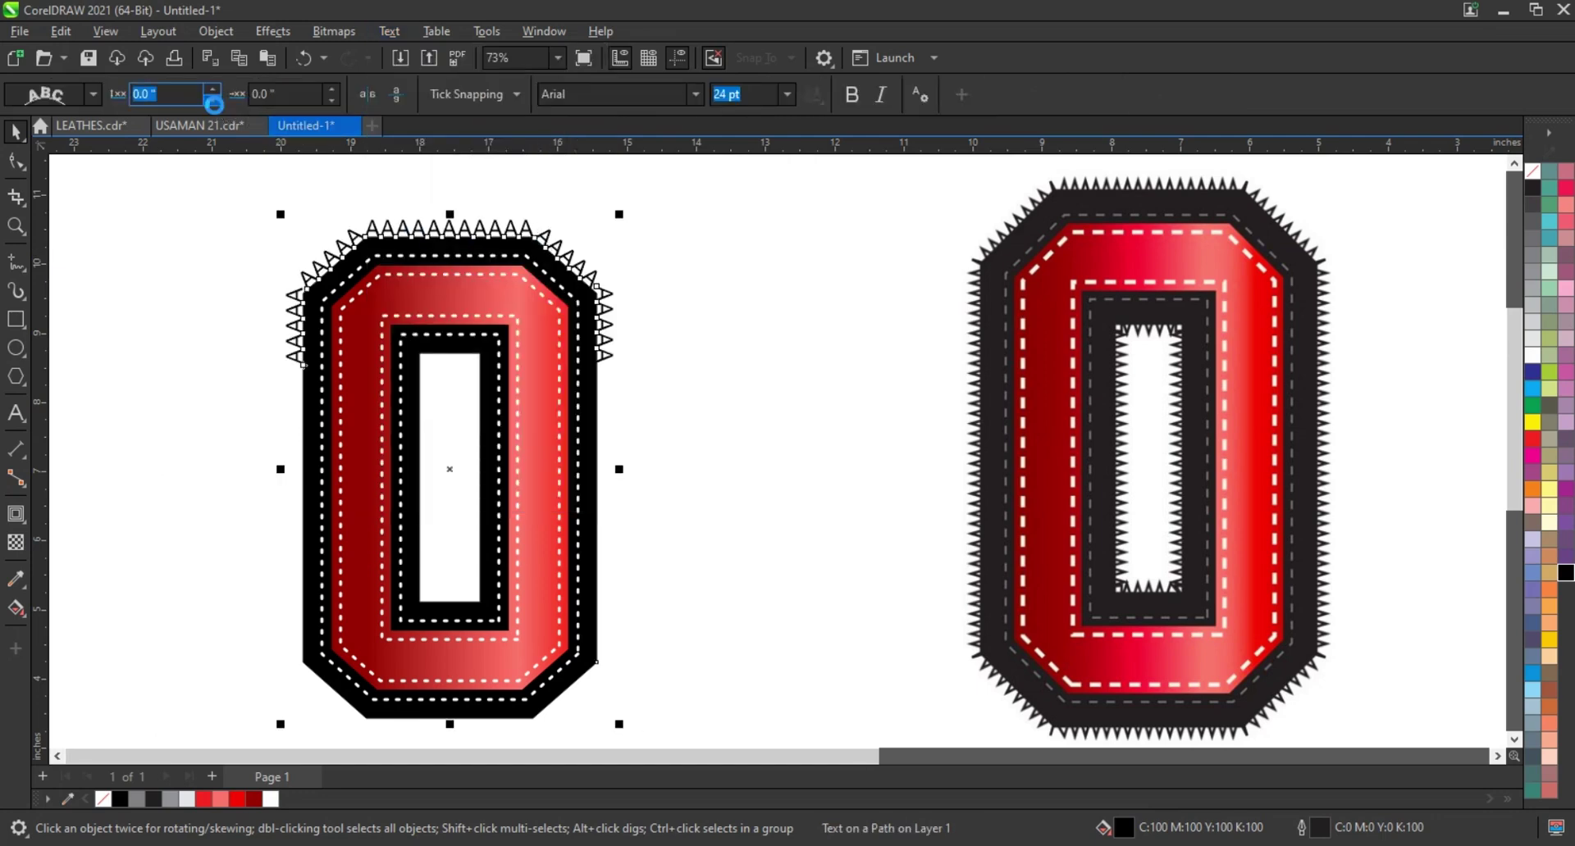
click(213, 99)
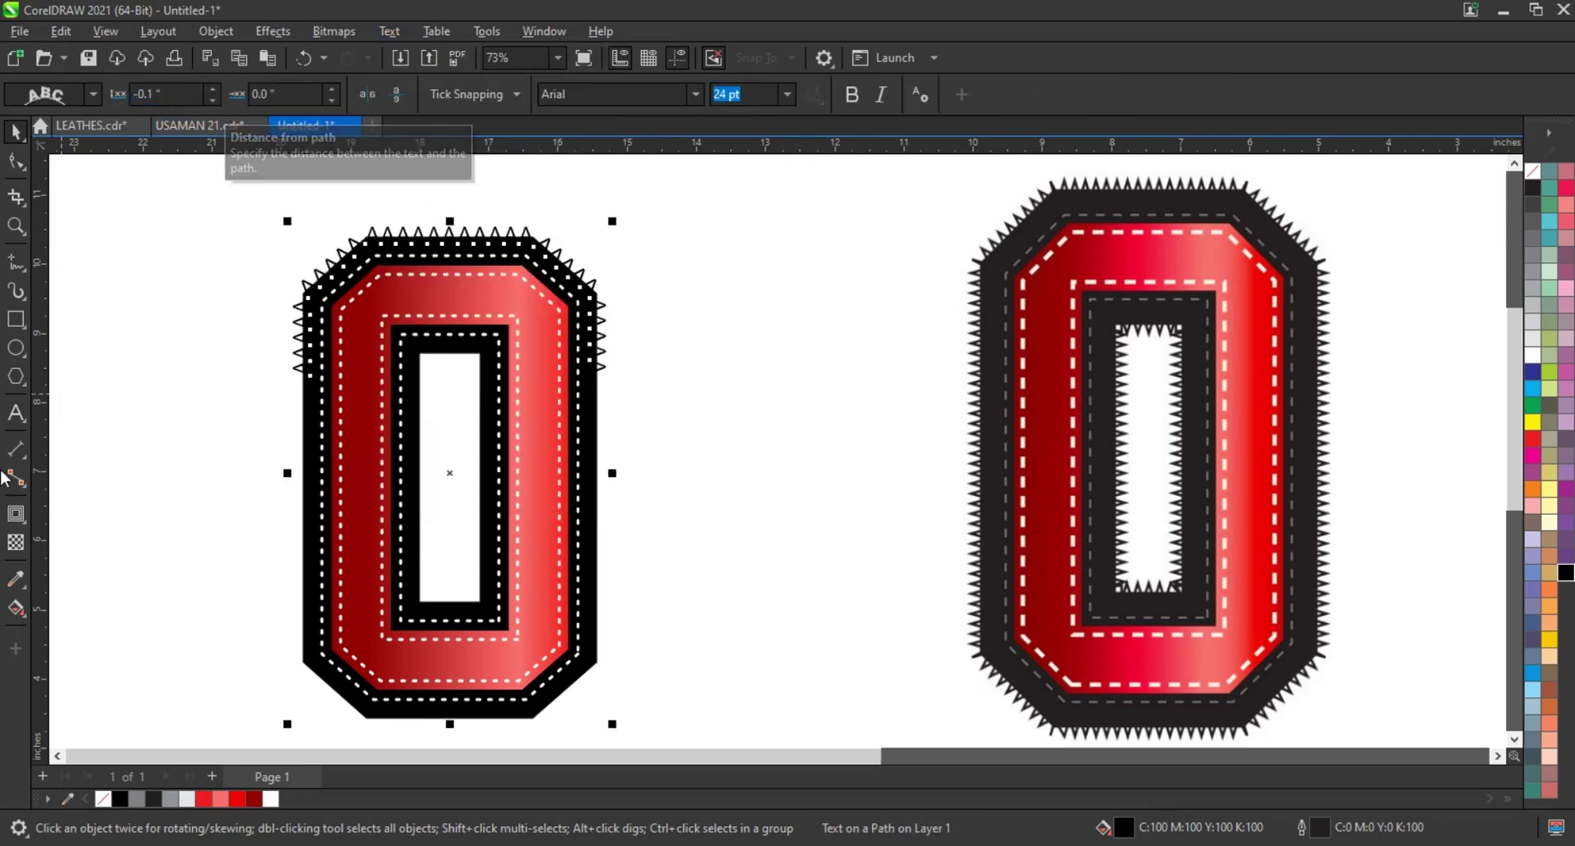
key(F8)
click(603, 370)
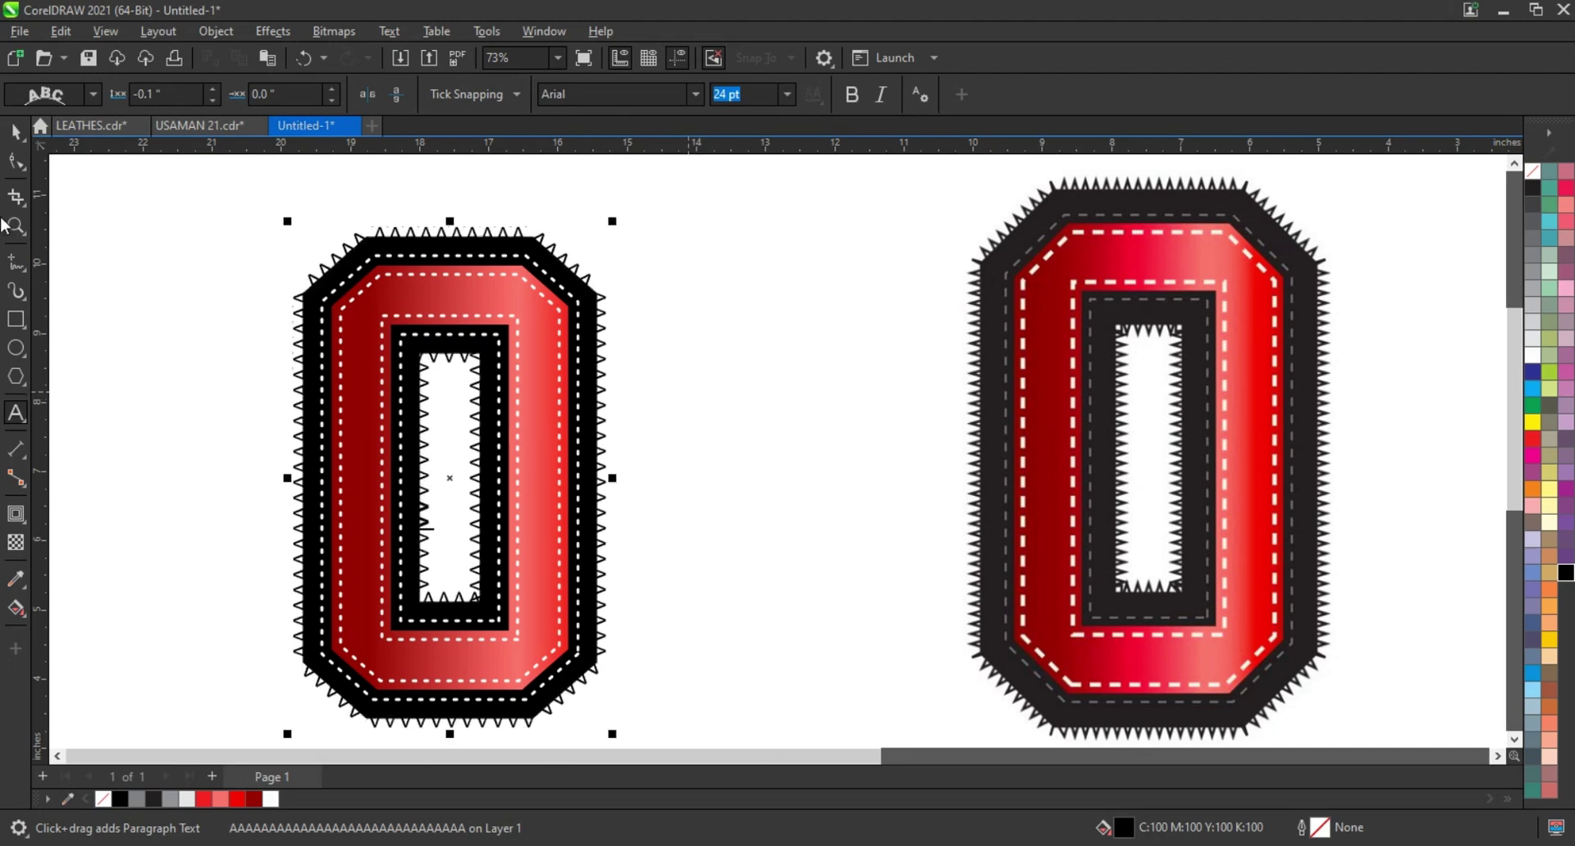
click(16, 131)
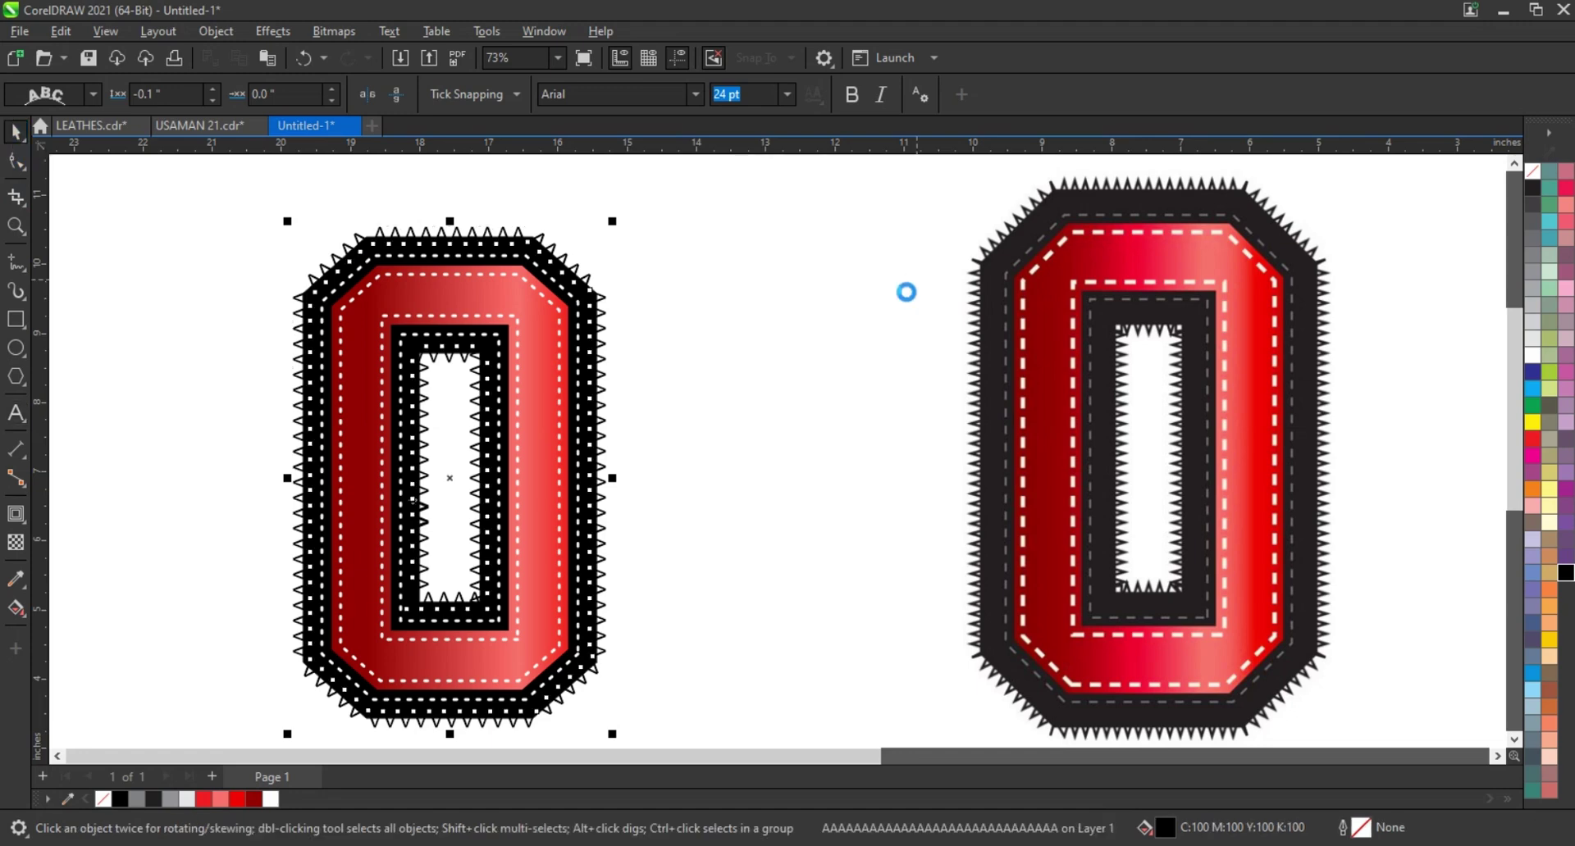
Step: Break the left 0 apart into curves and combine them into one curve
click(582, 283)
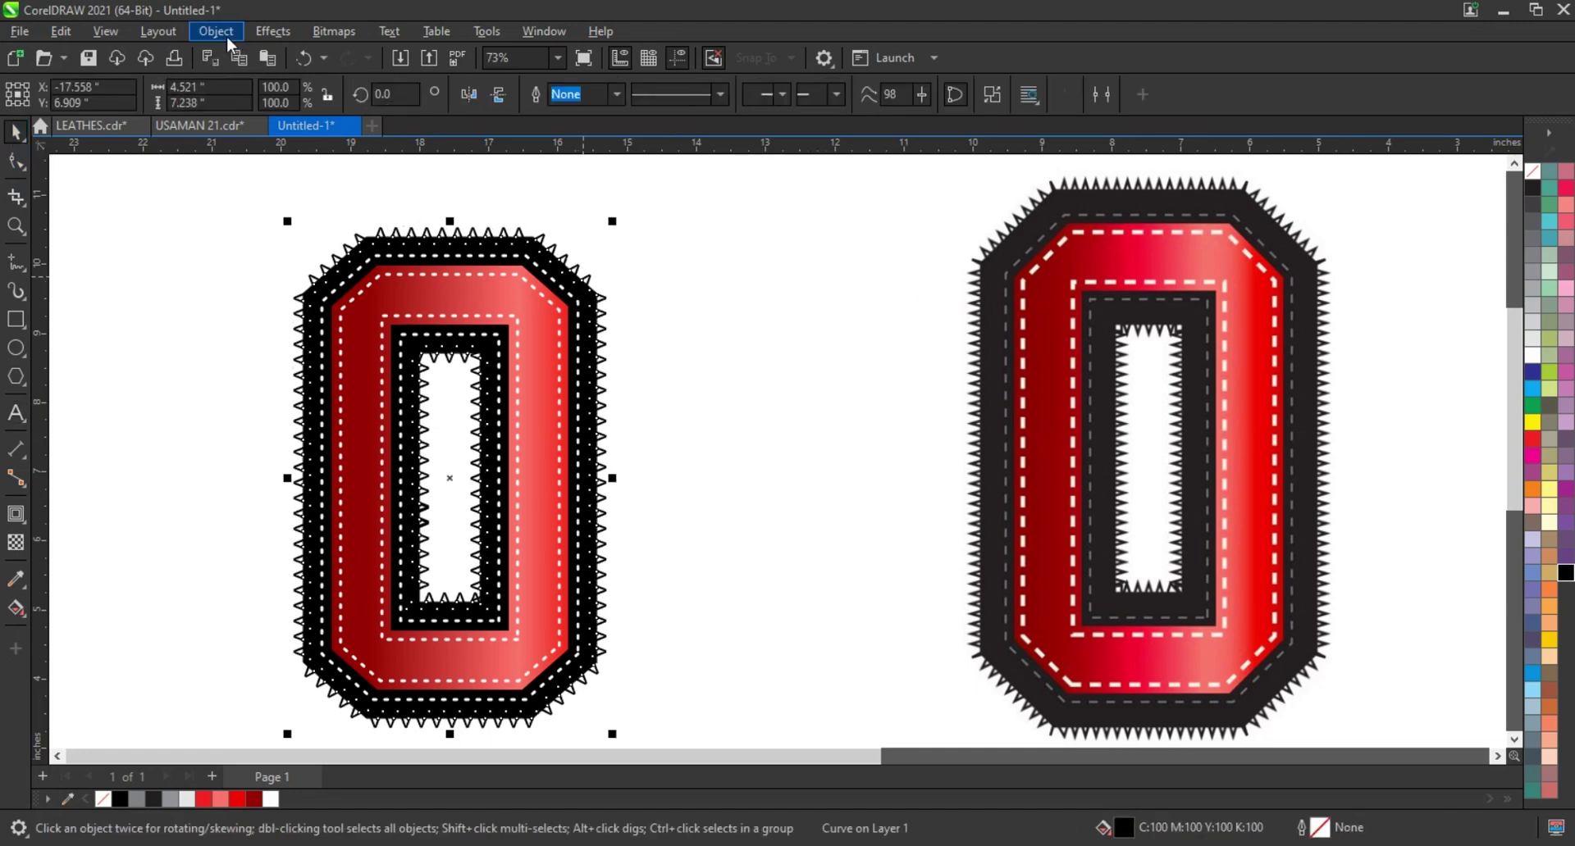
click(215, 31)
click(256, 487)
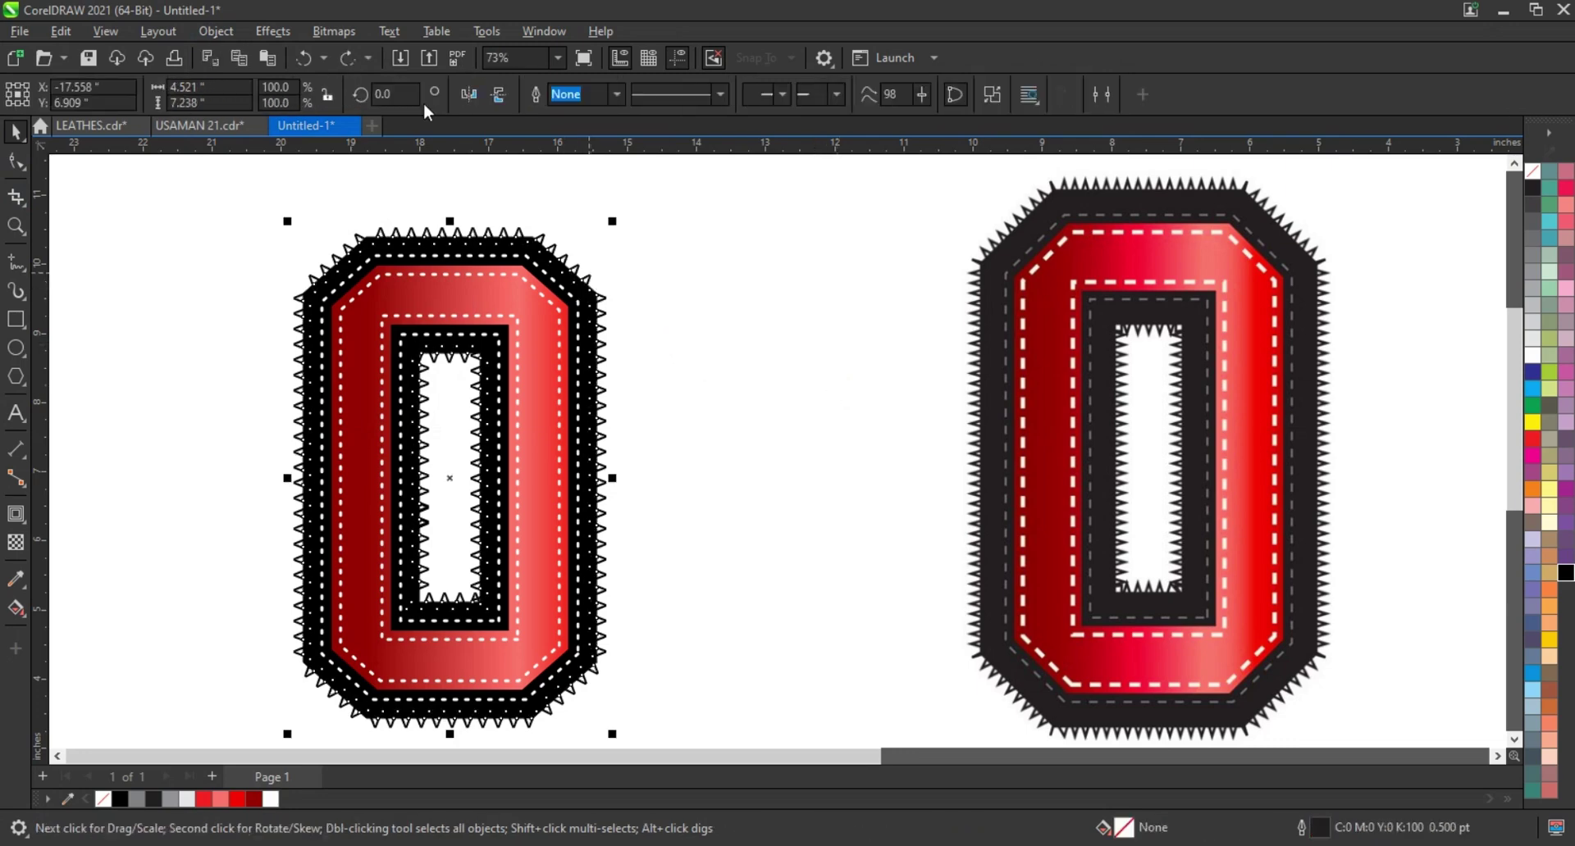
click(215, 31)
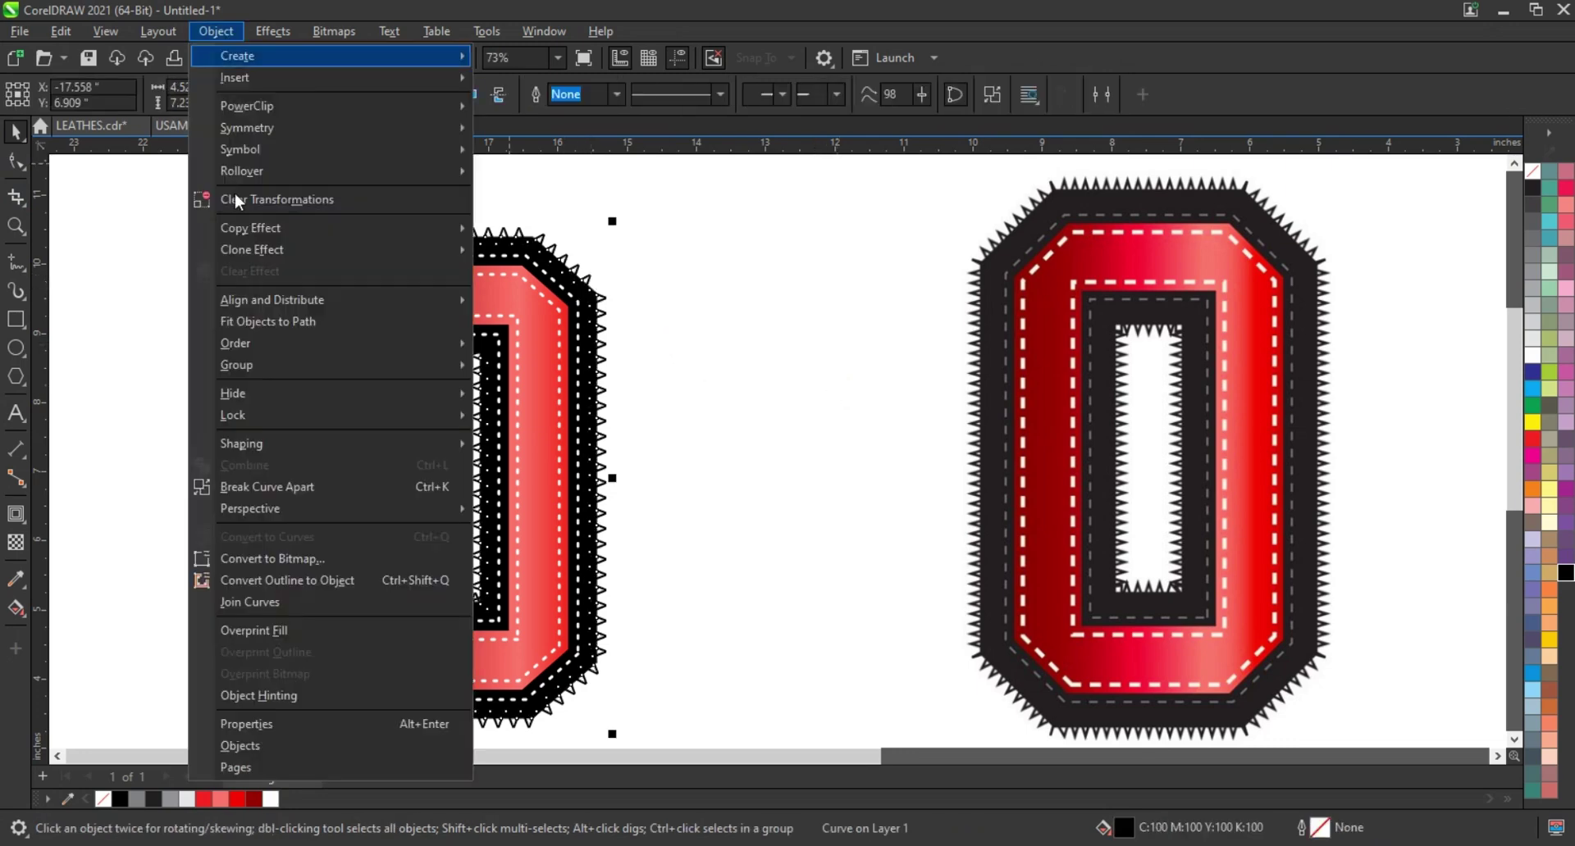
click(264, 487)
key(ctrl+l)
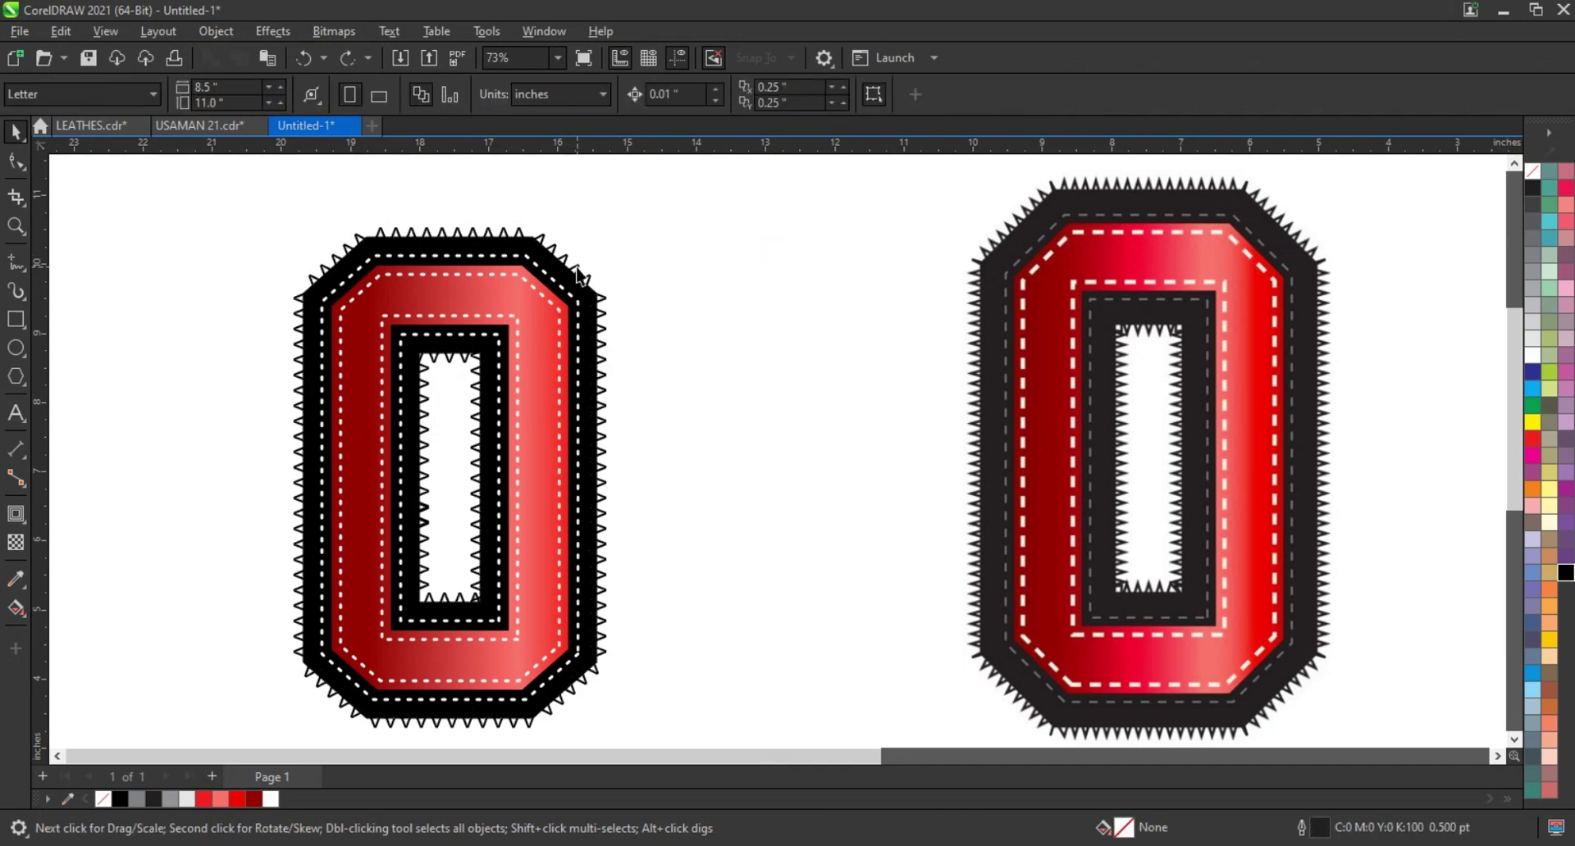
Step: Enlarge the left 0 slightly, move it toward the right 0, and select both
click(714, 258)
scroll(716, 263, down, 1)
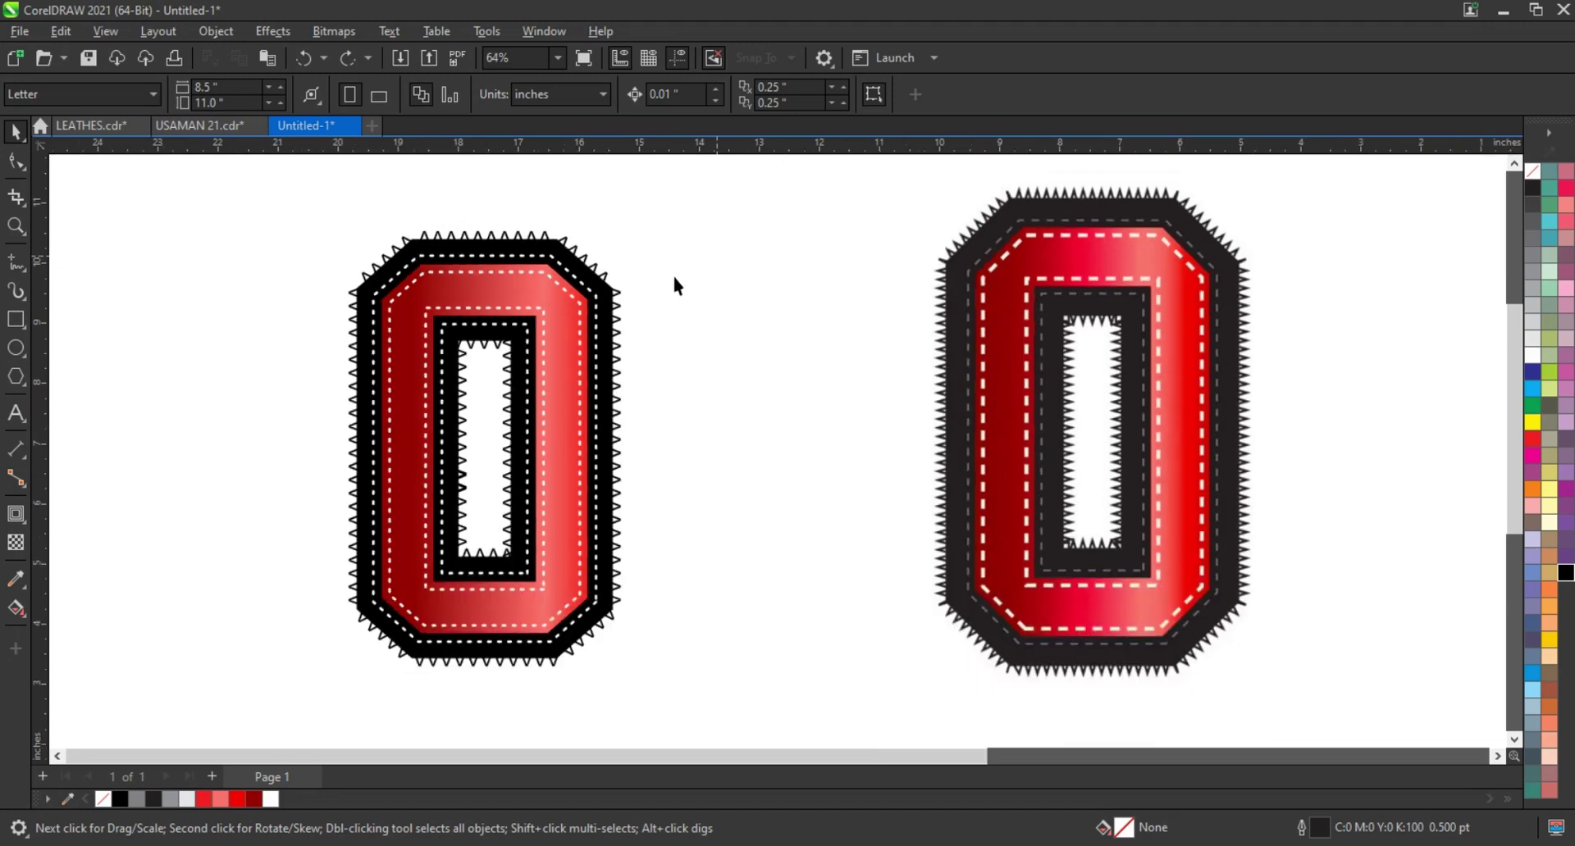
drag(250, 217, 693, 693)
drag(632, 214, 649, 194)
drag(603, 338, 859, 342)
click(859, 342)
scroll(624, 414, down, 1)
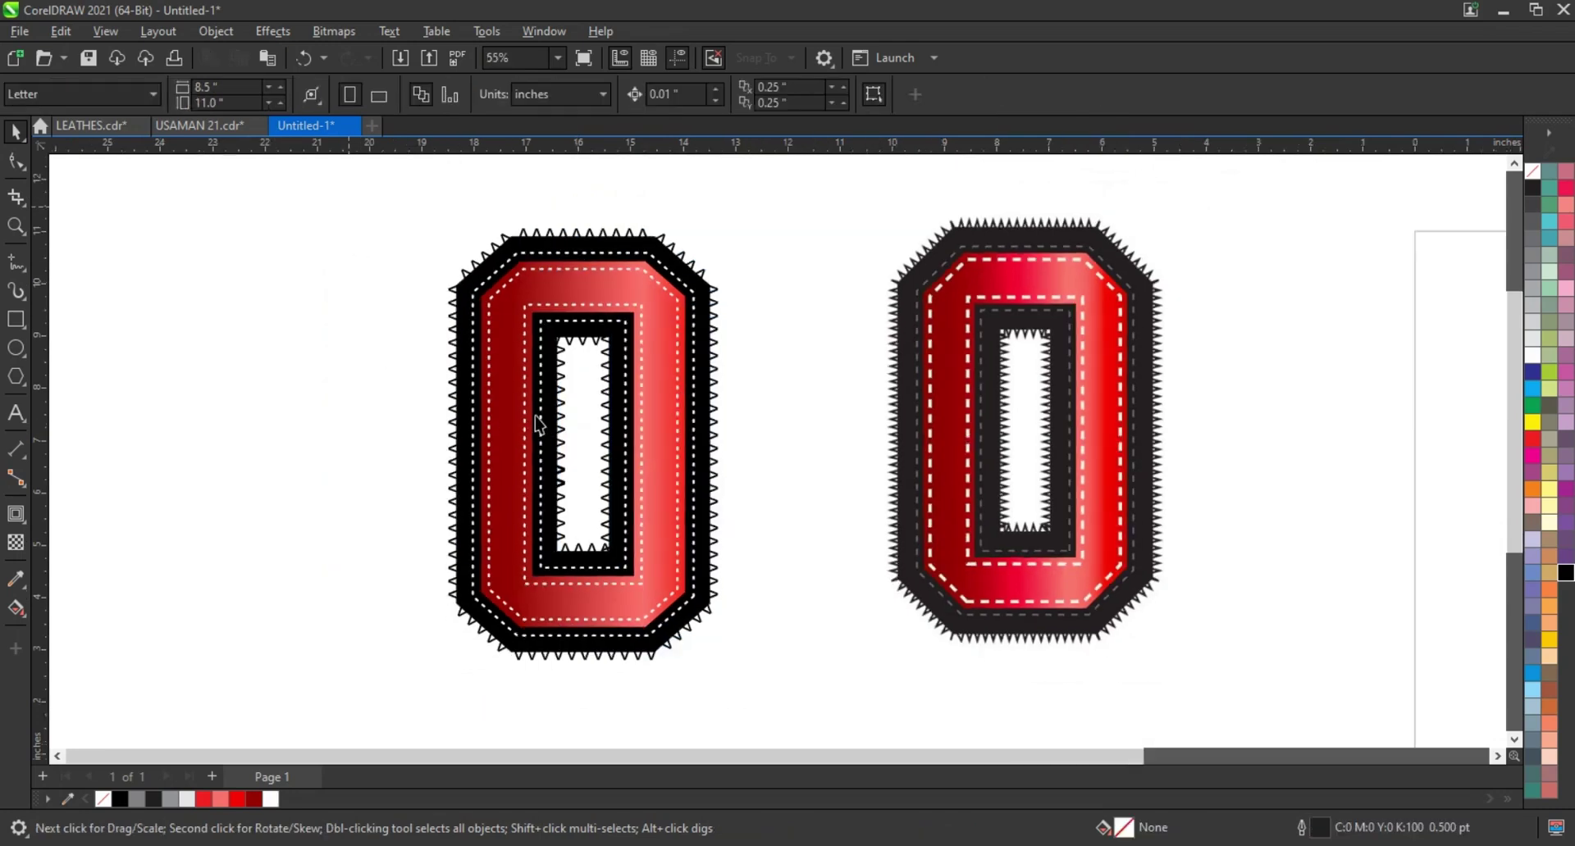
drag(349, 208, 1209, 693)
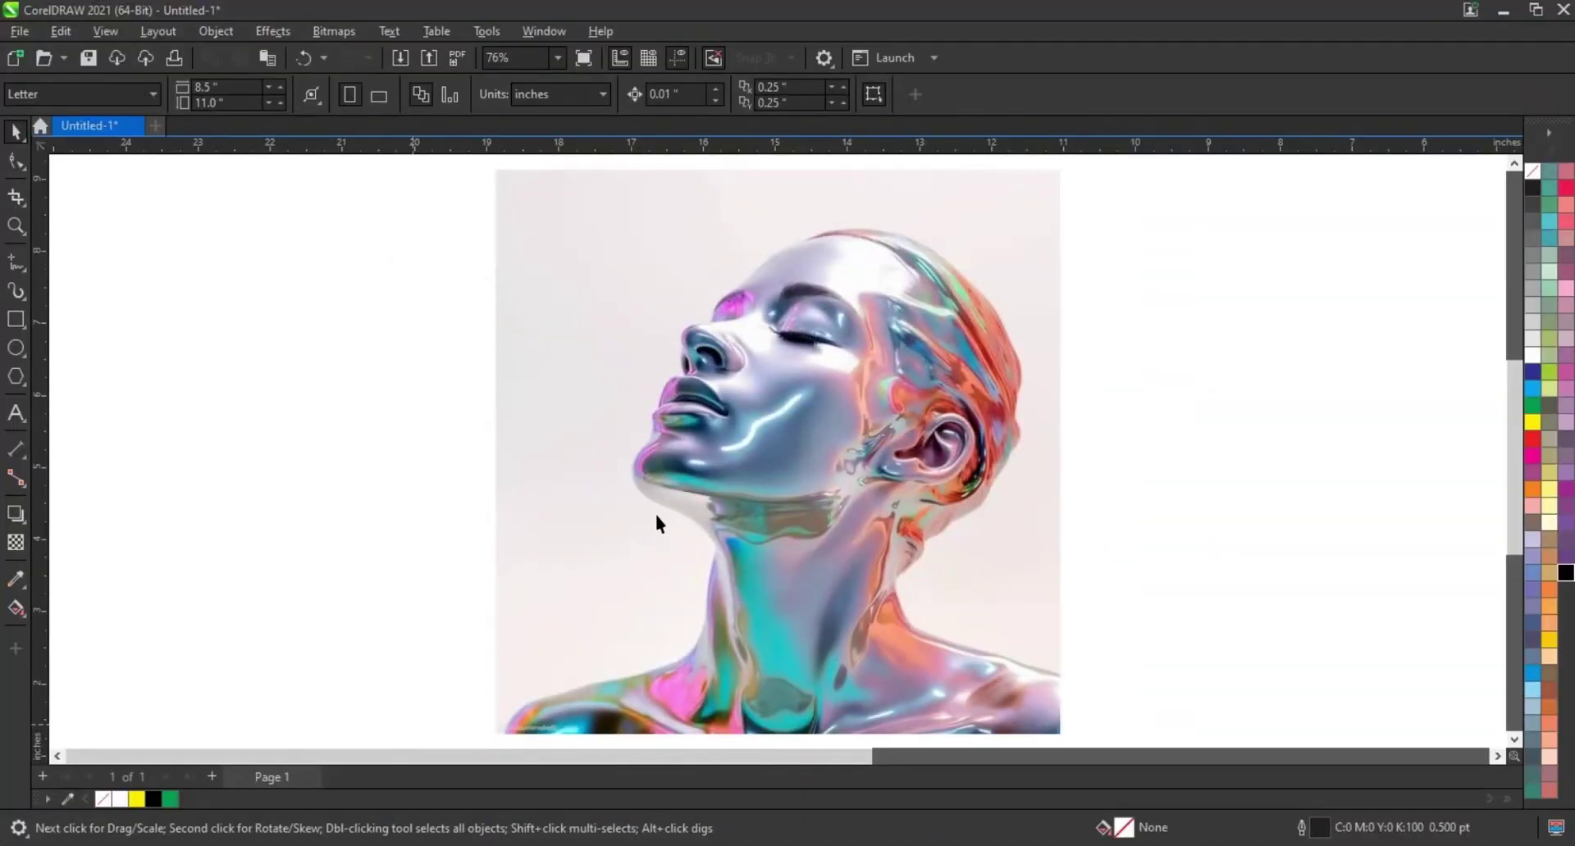
Step: Zoom in twice for a close-up of the woman's face and hair
click(656, 515)
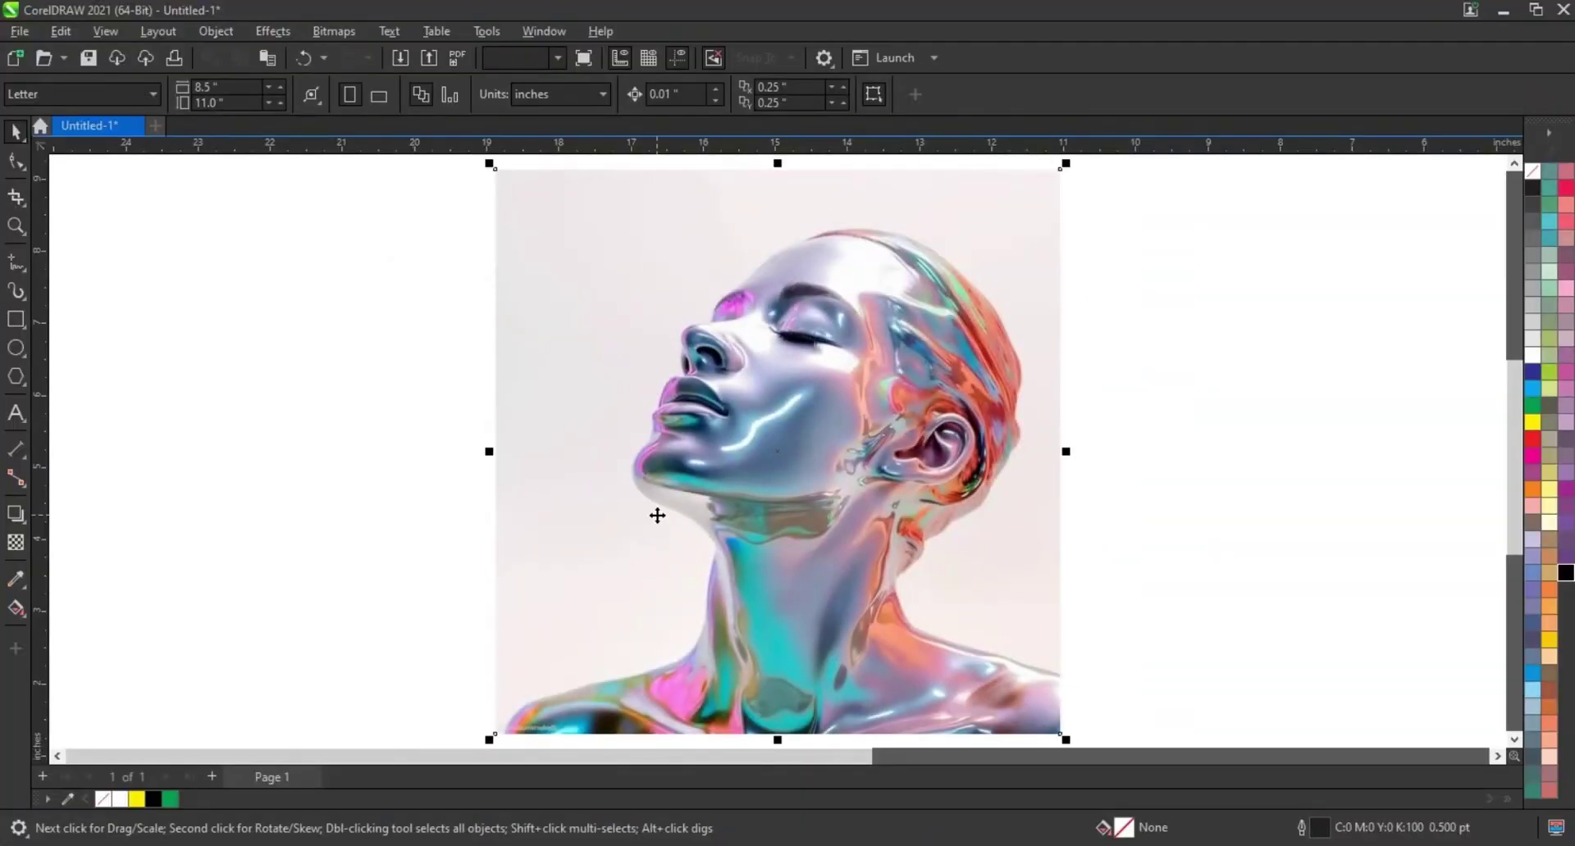
click(376, 426)
click(16, 226)
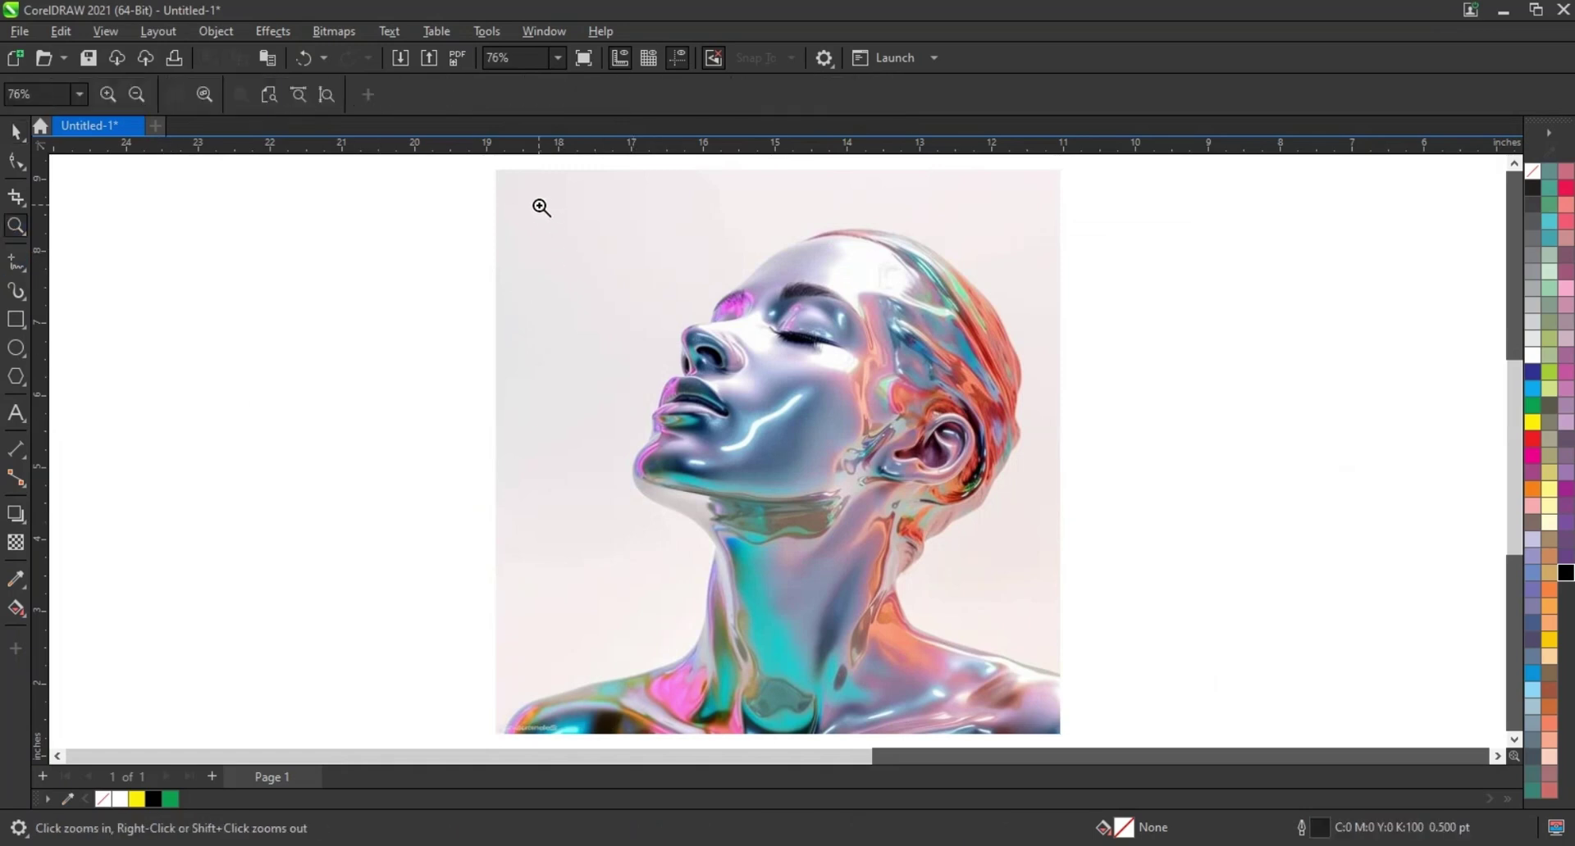
drag(540, 207, 1059, 542)
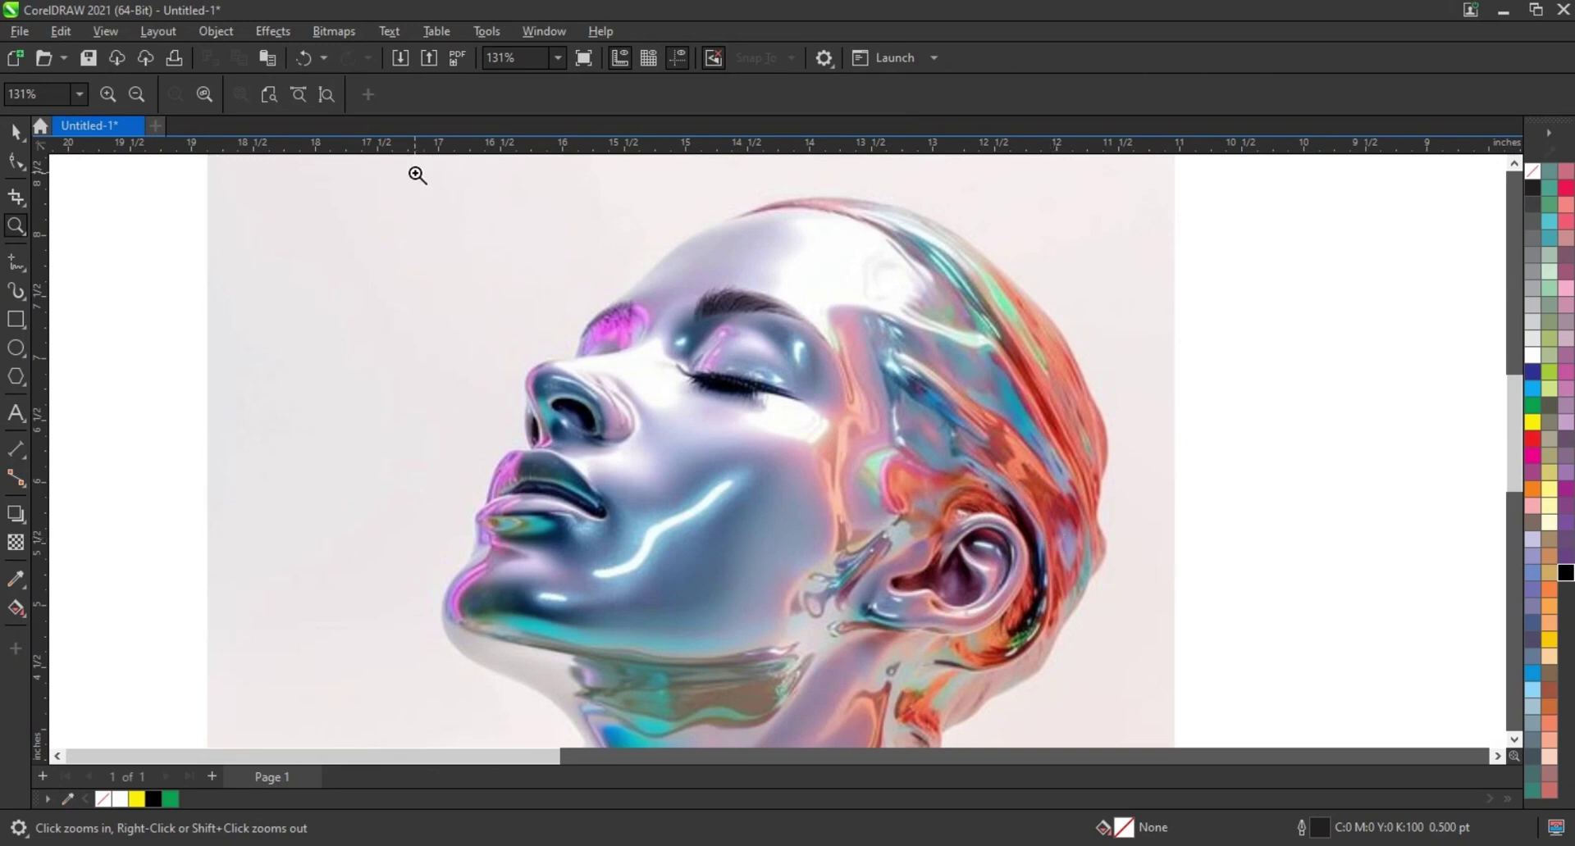
drag(417, 175, 1255, 578)
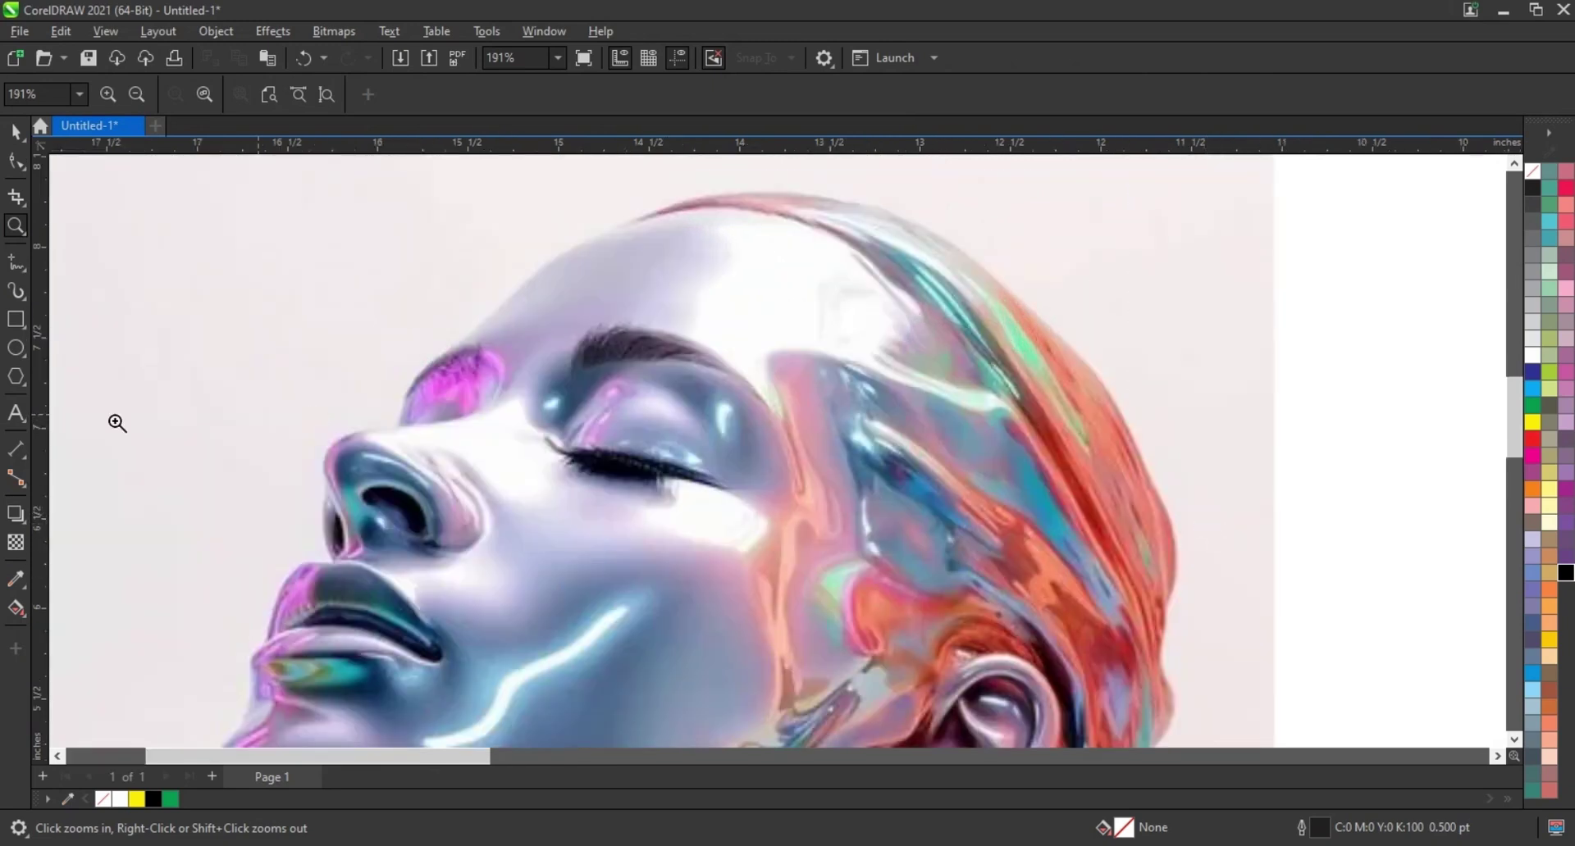
click(25, 273)
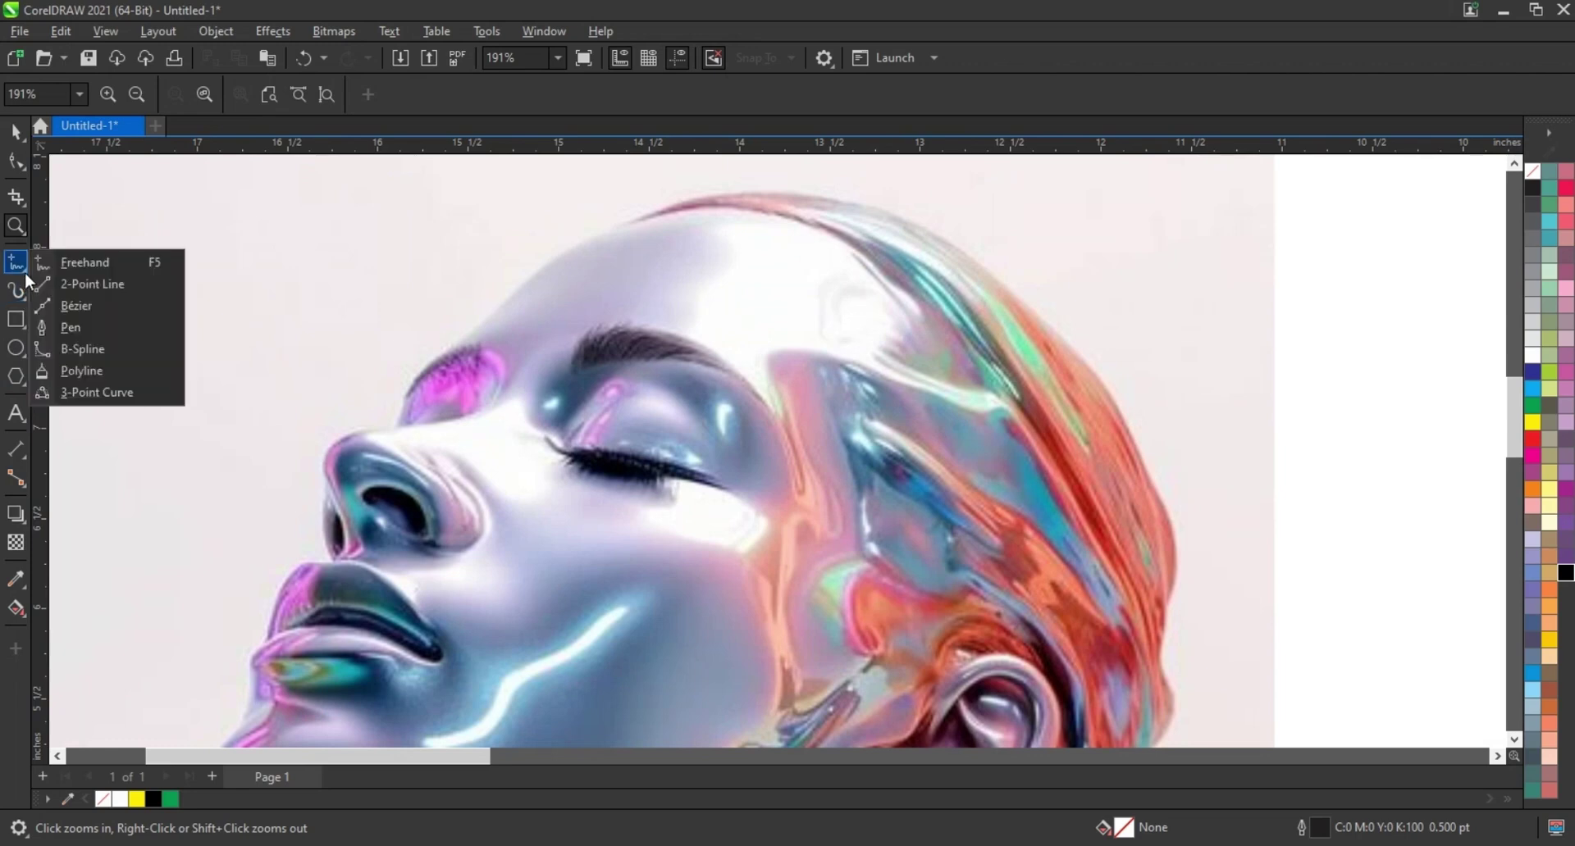
Step: Choose the Pen tool and set the default outline width to 2.0 pt
click(49, 328)
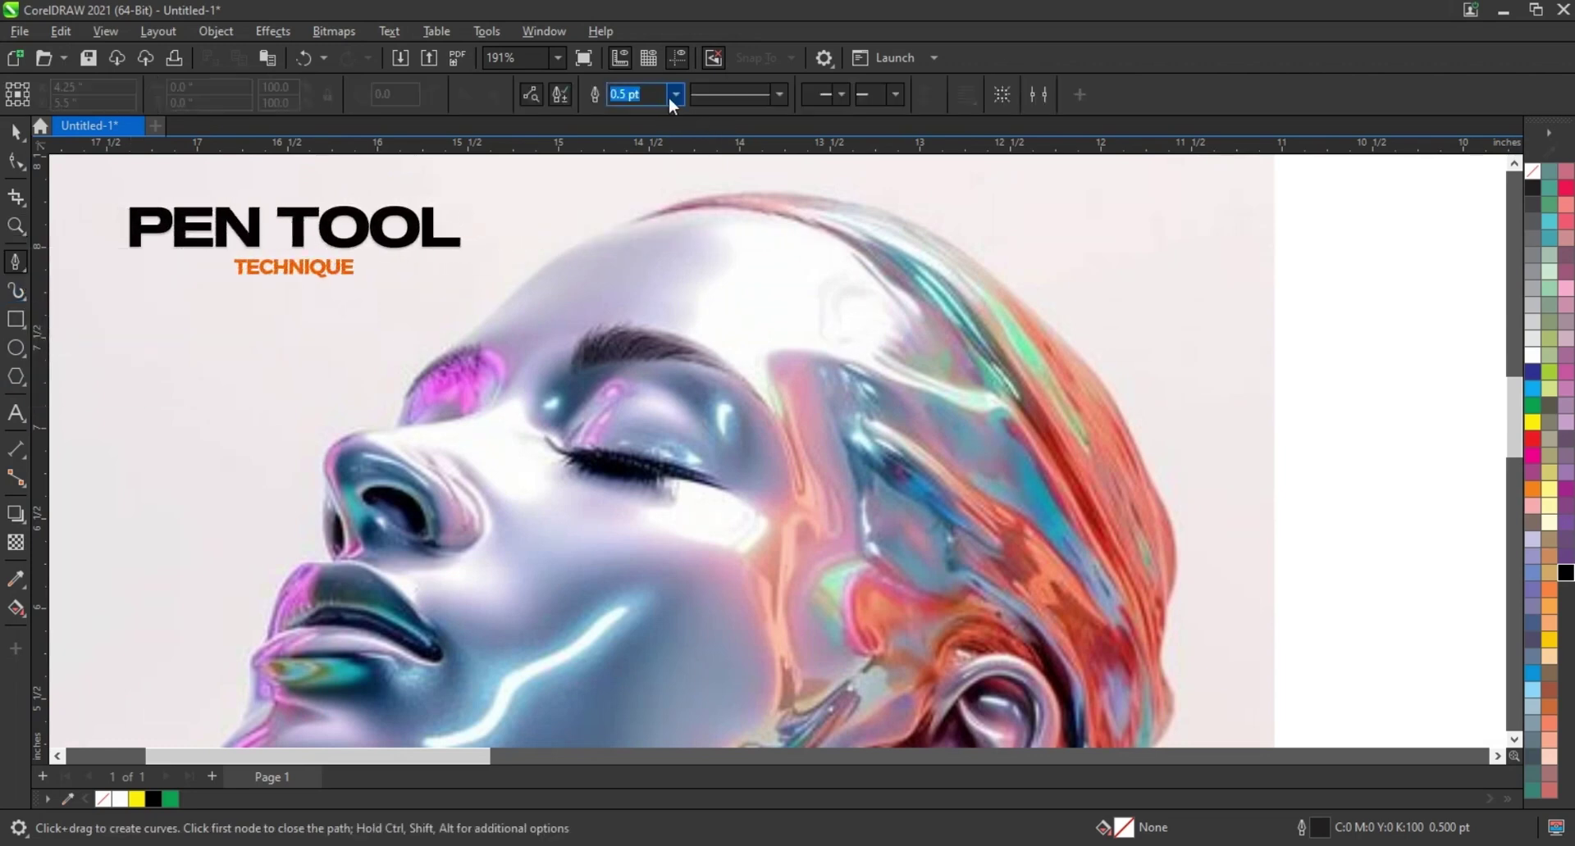
click(674, 95)
click(626, 204)
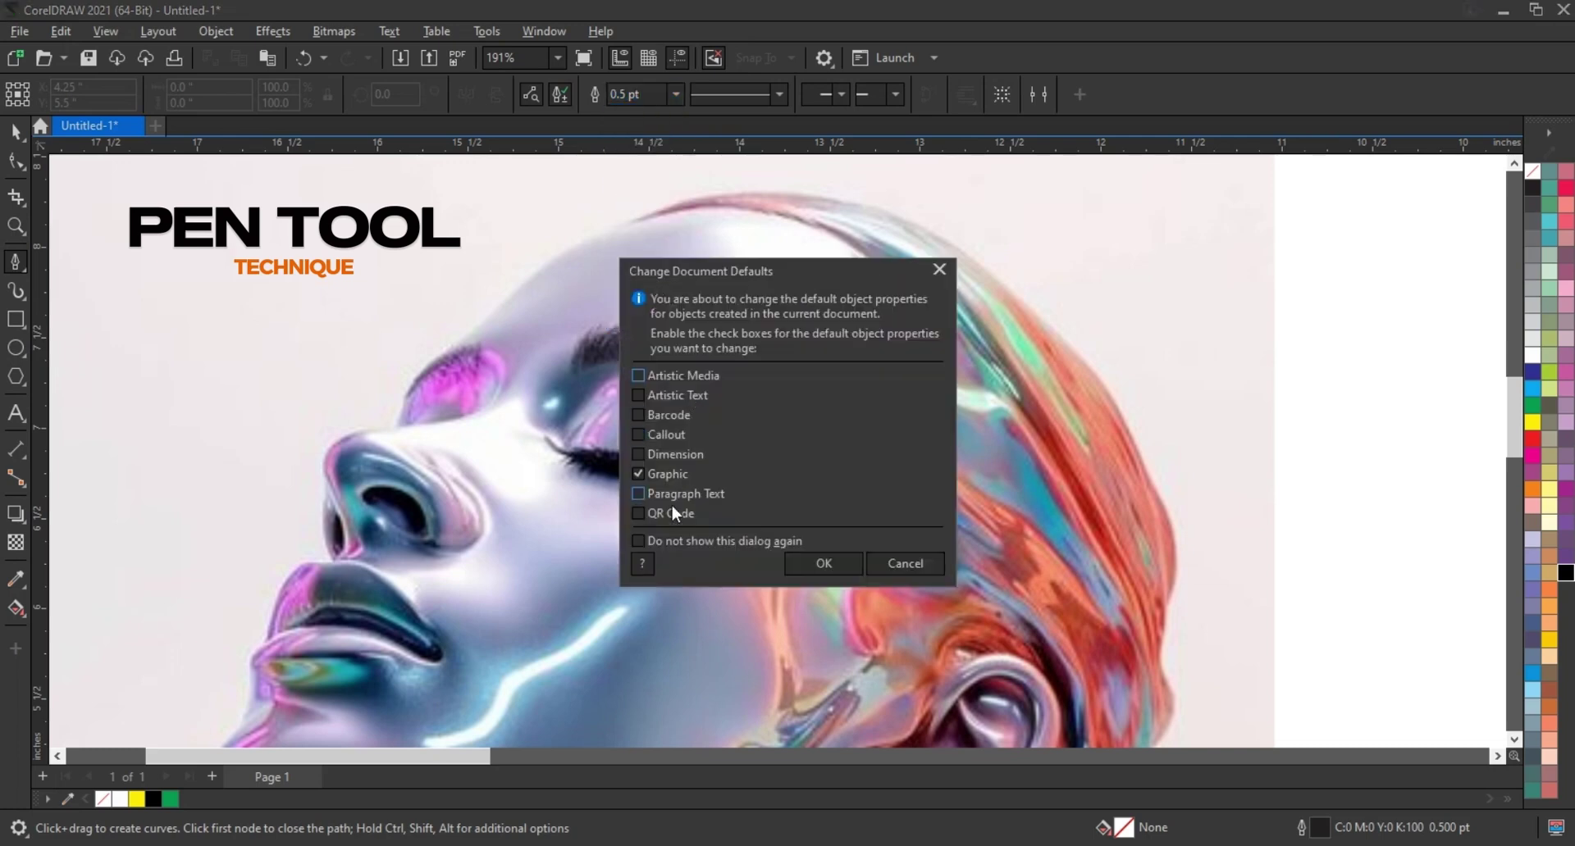
click(819, 564)
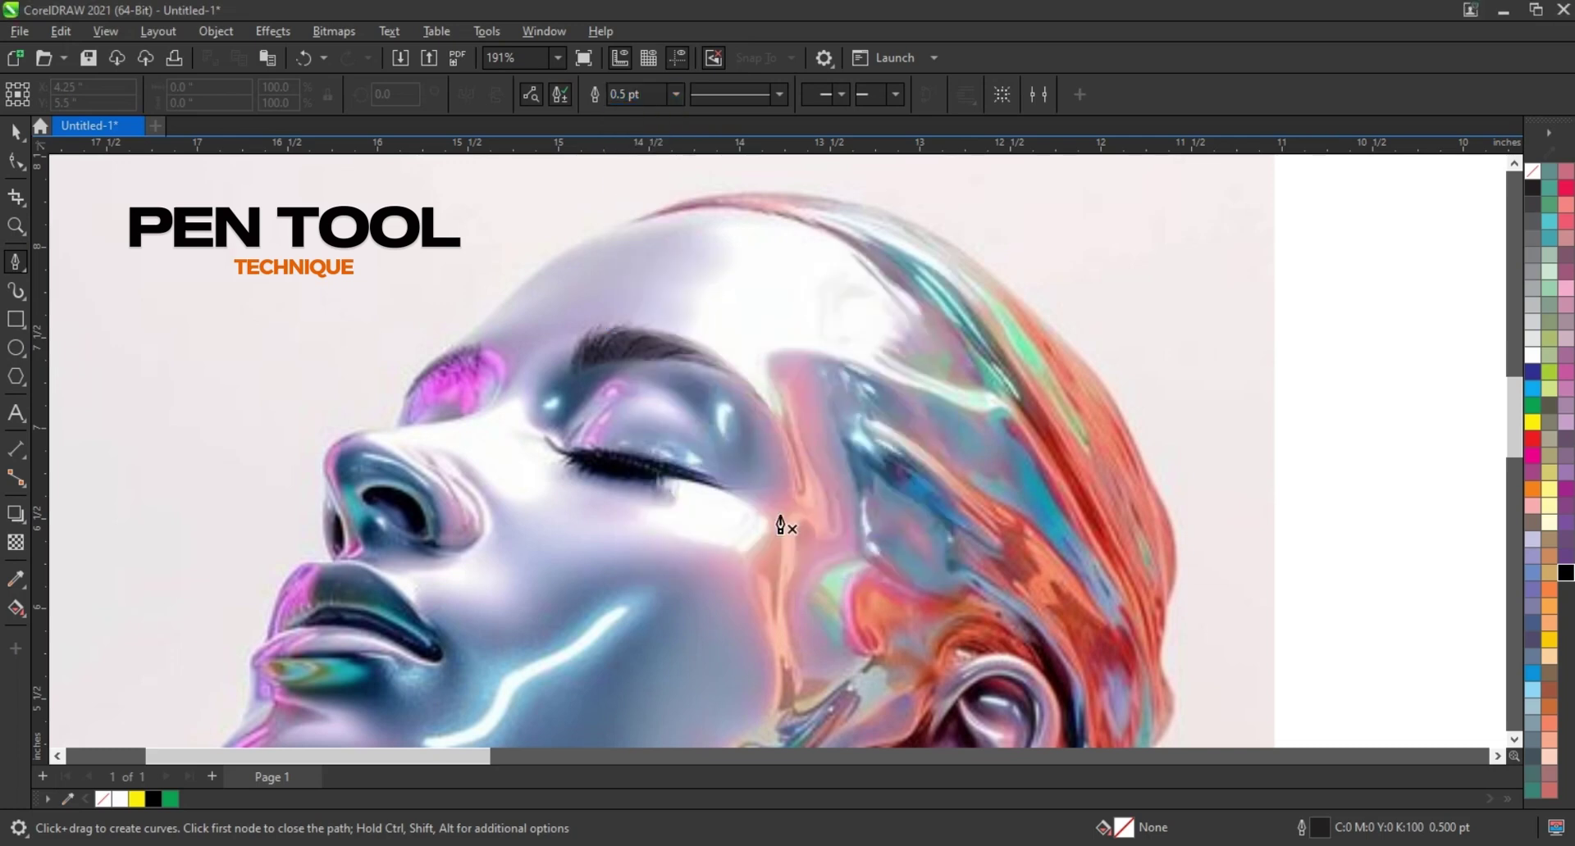
Step: Trace a path from the forehead over the crown and down behind the hair
click(478, 330)
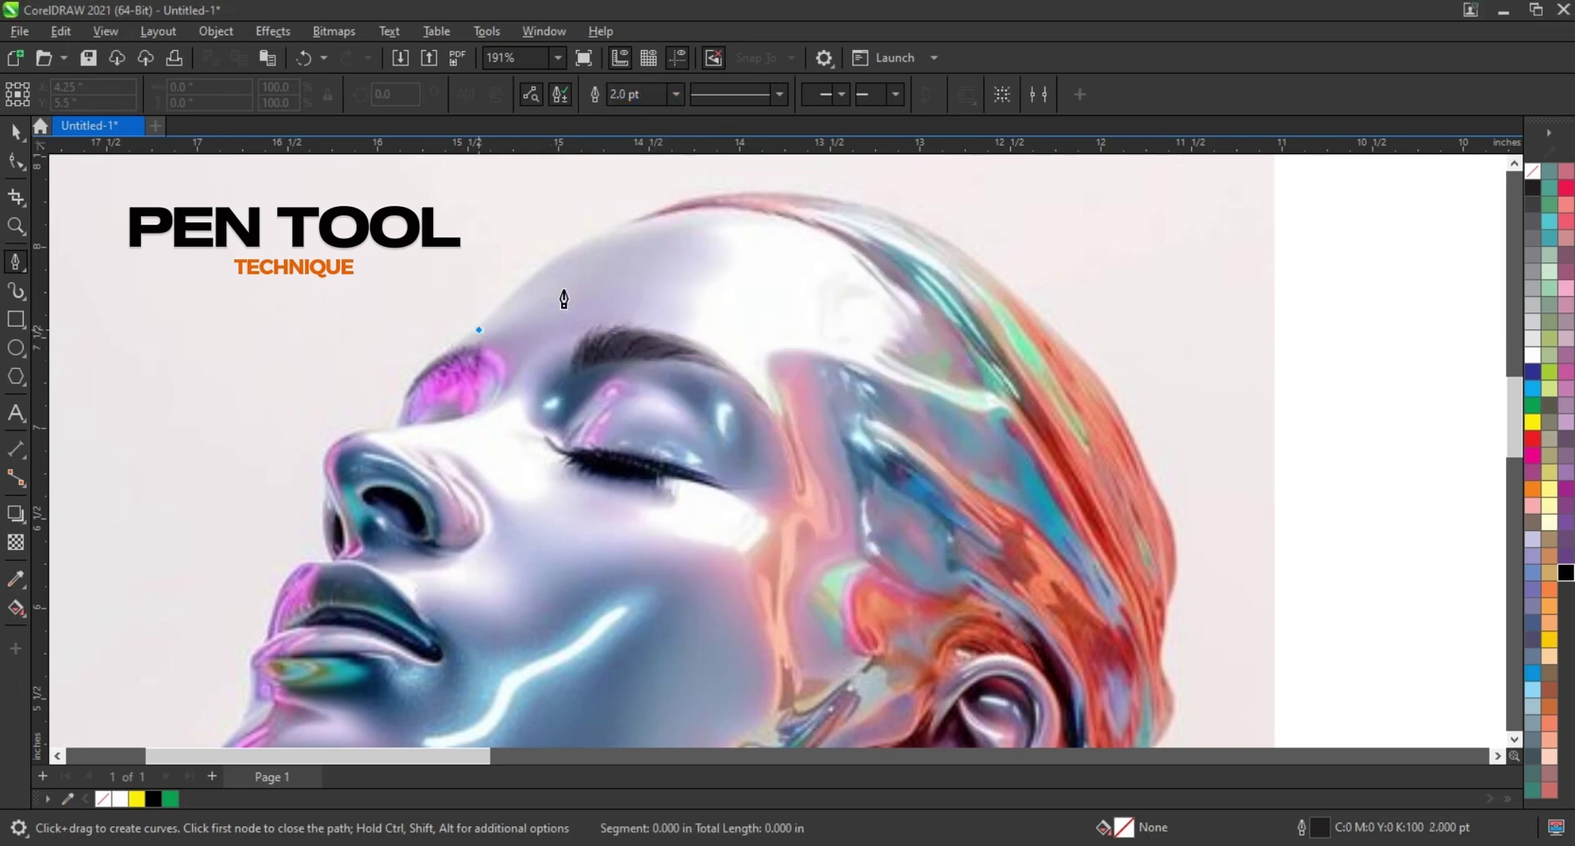
click(657, 215)
click(932, 233)
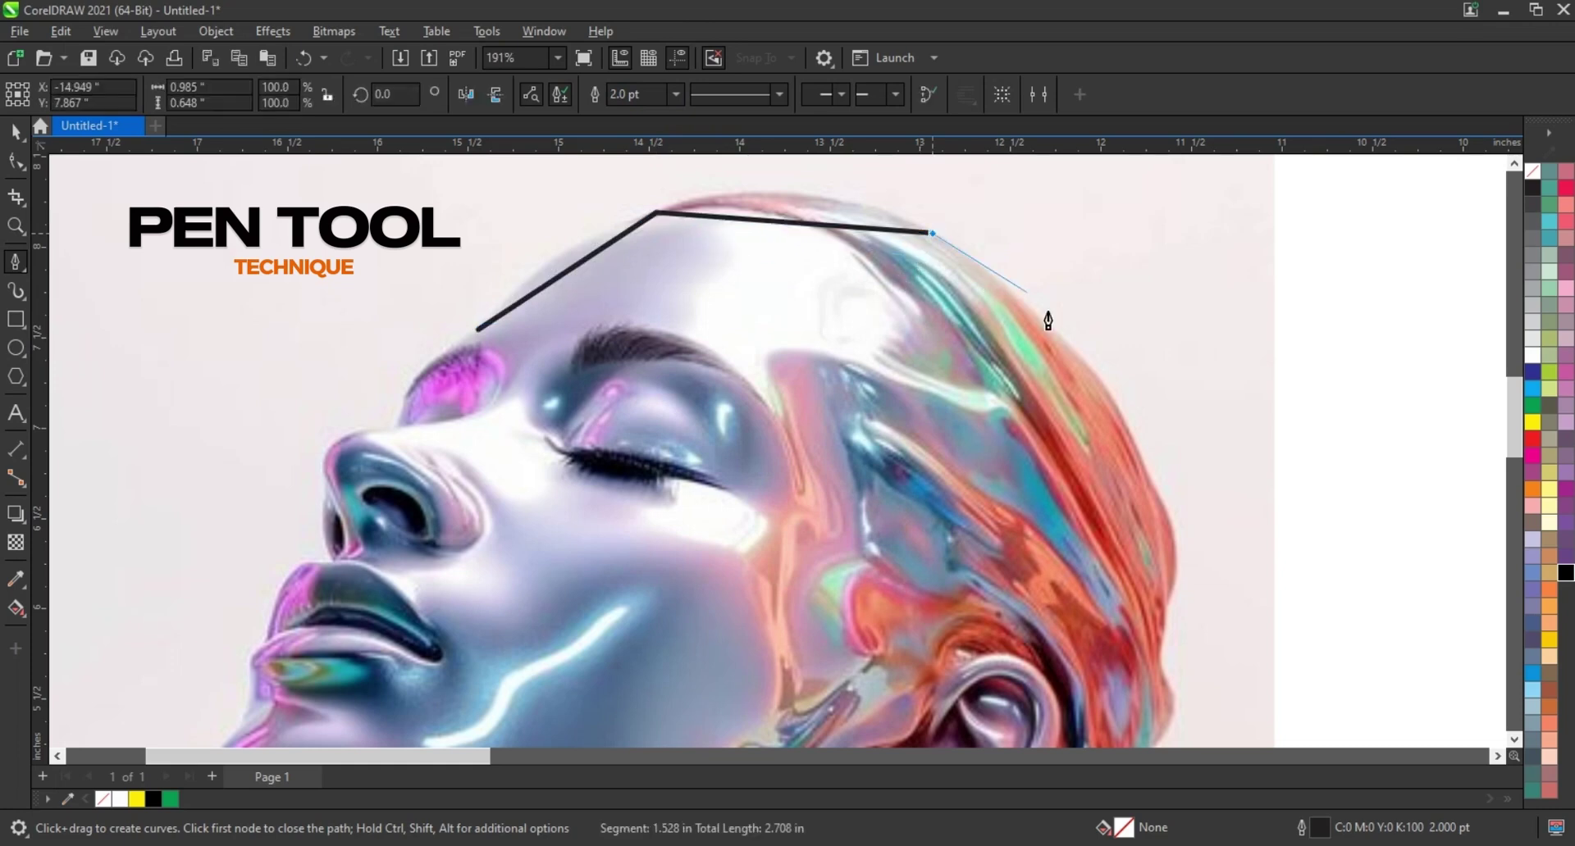
click(1045, 320)
click(1143, 474)
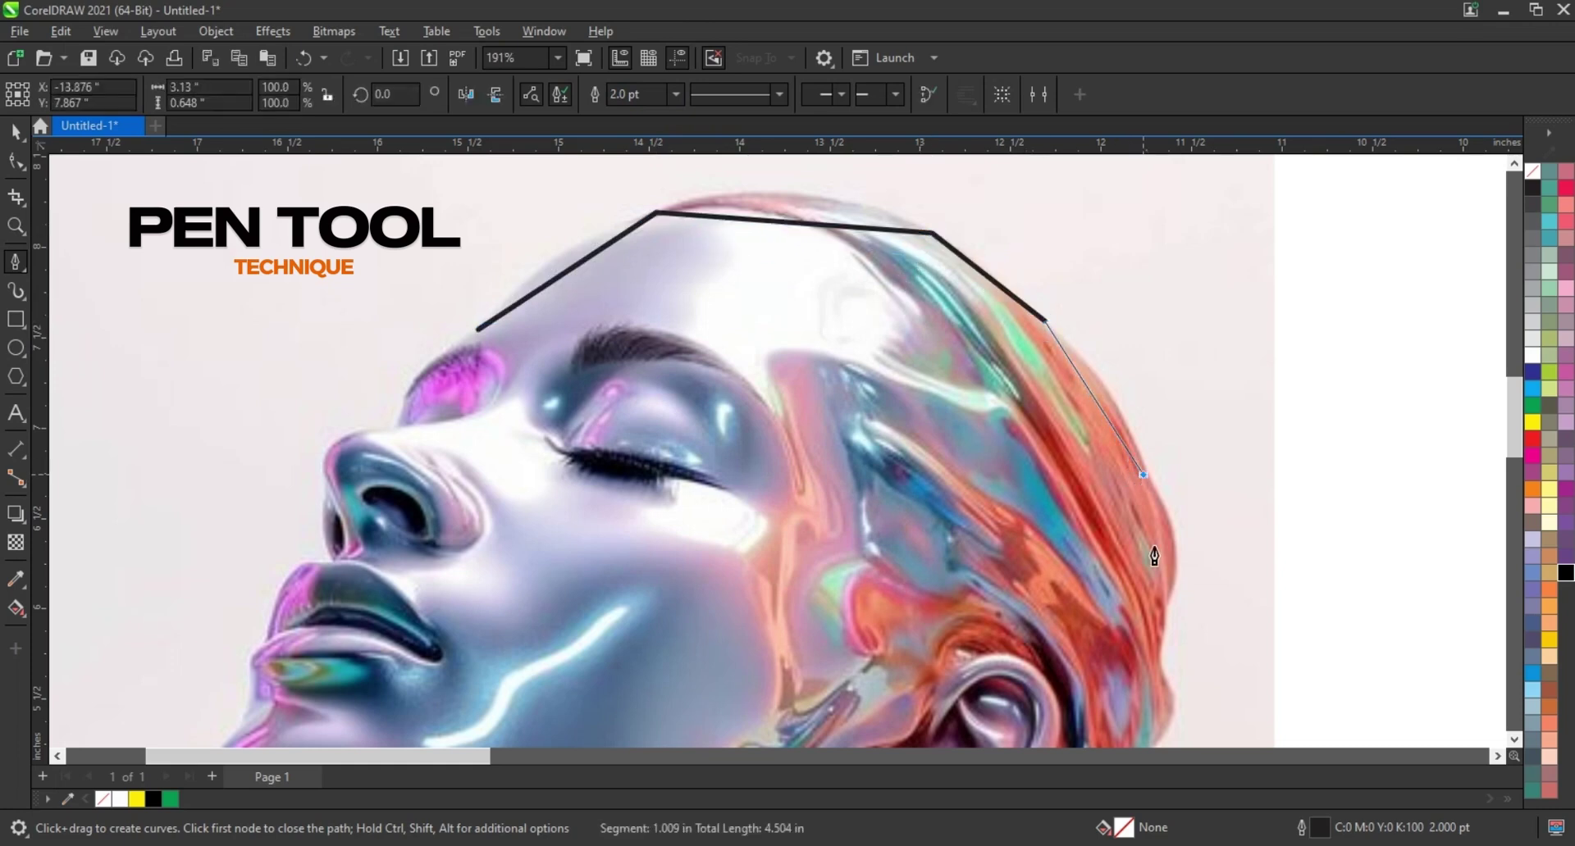
click(1162, 613)
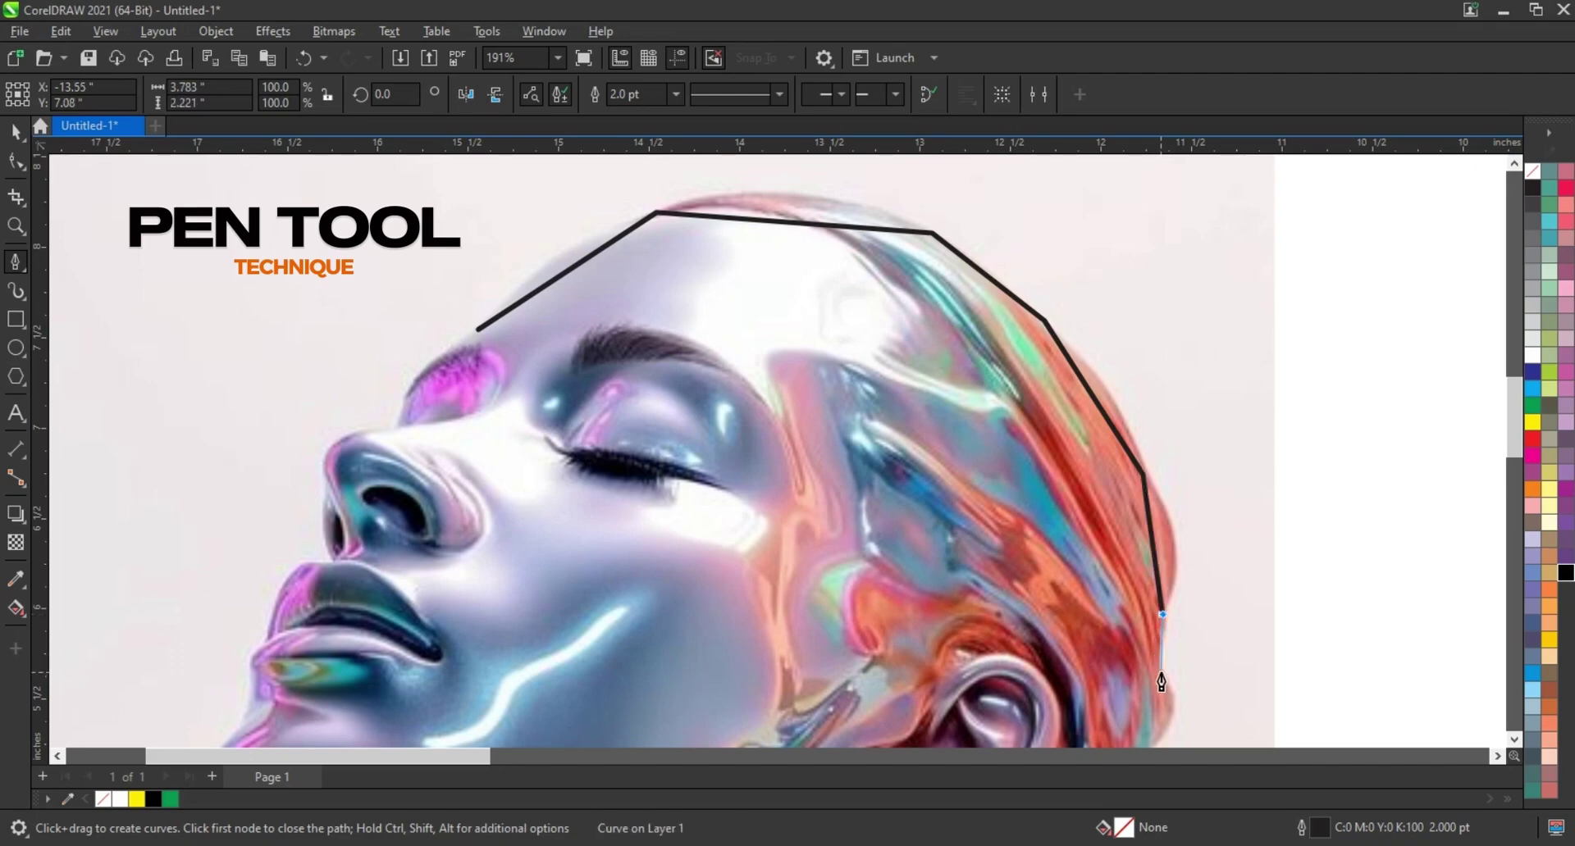
double_click(1161, 682)
key(space)
Step: Continue the outline from the back of the hair behind the ear to the neck
click(1514, 739)
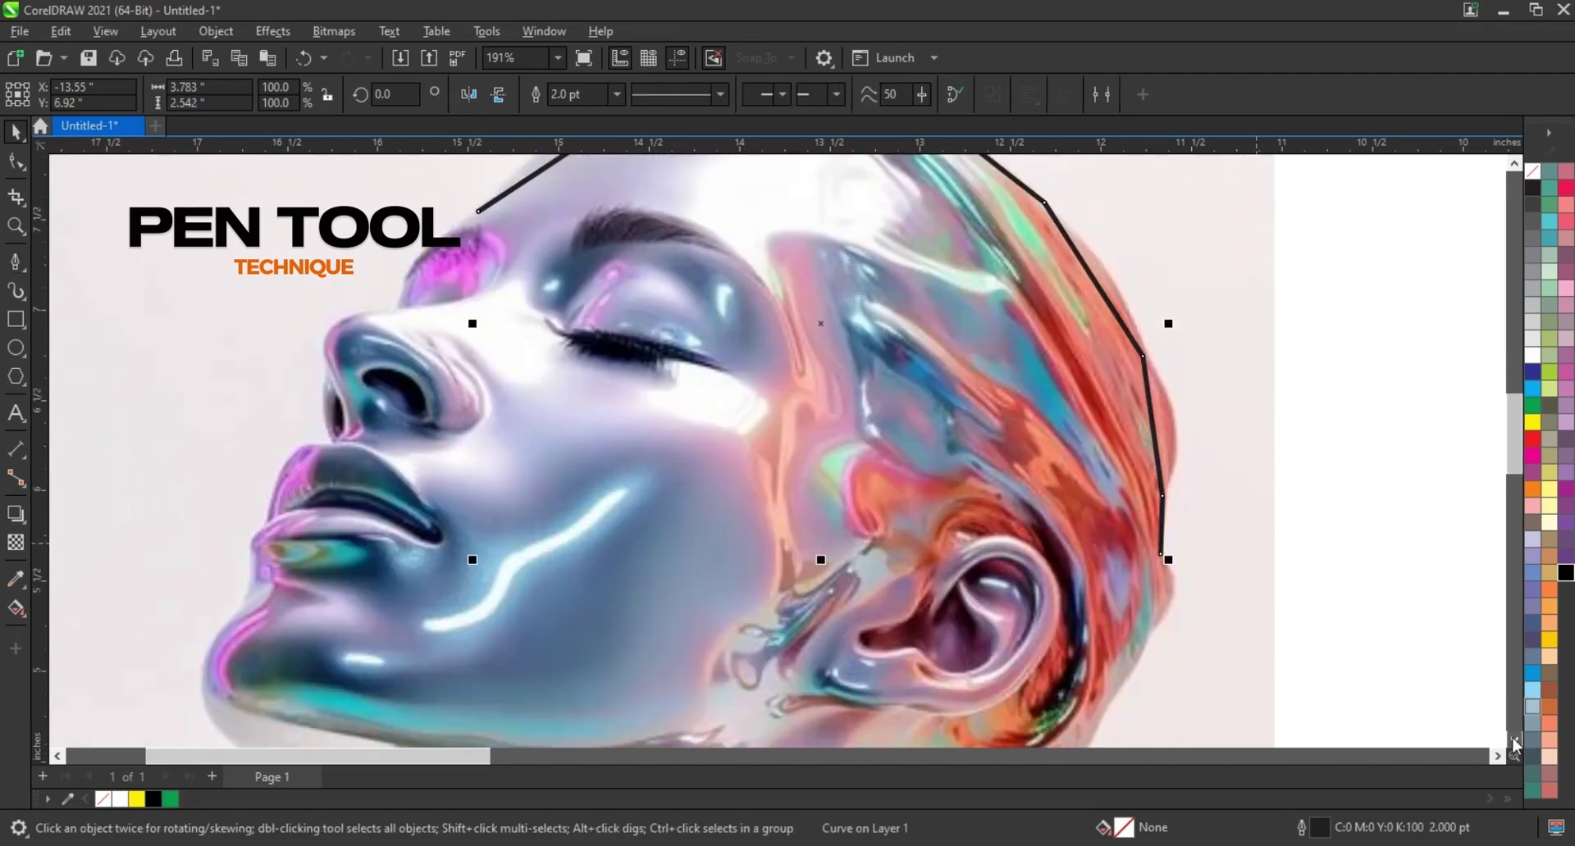
key(space)
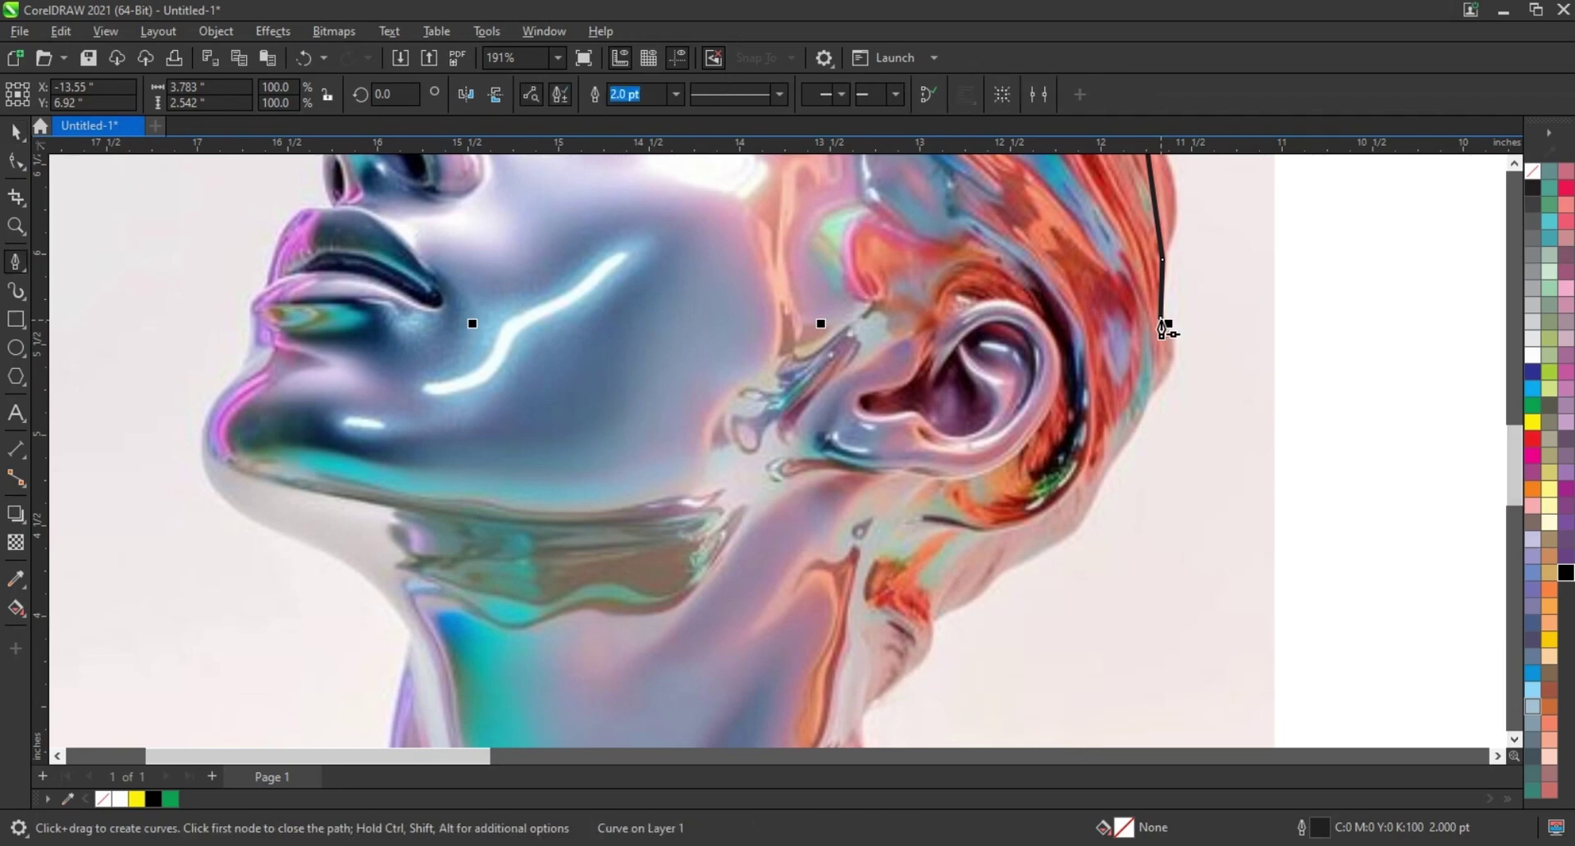
click(1150, 392)
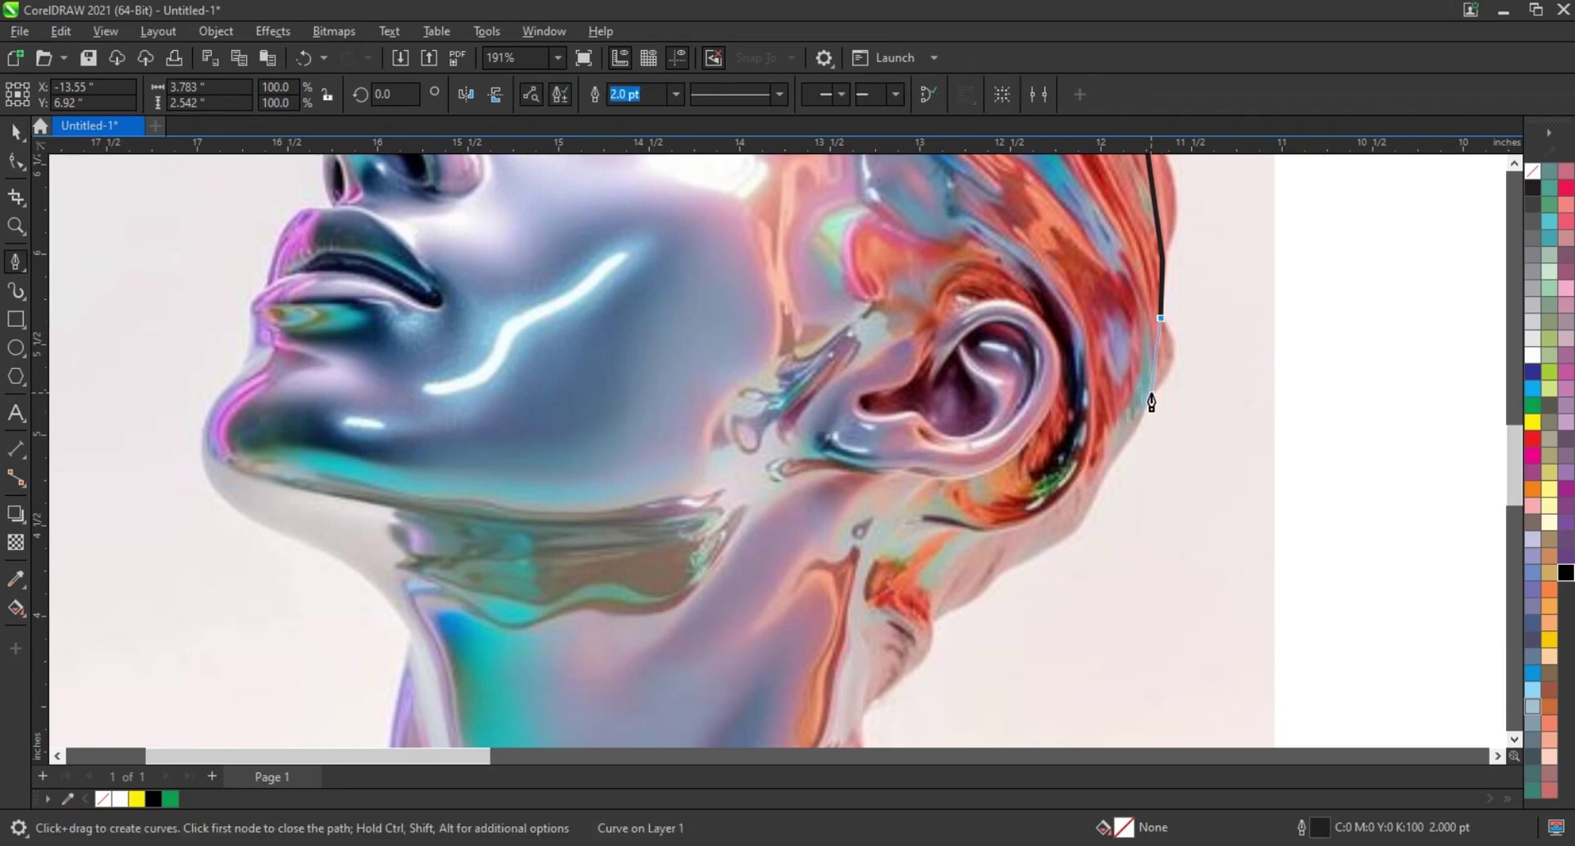
click(1106, 470)
click(995, 572)
click(931, 615)
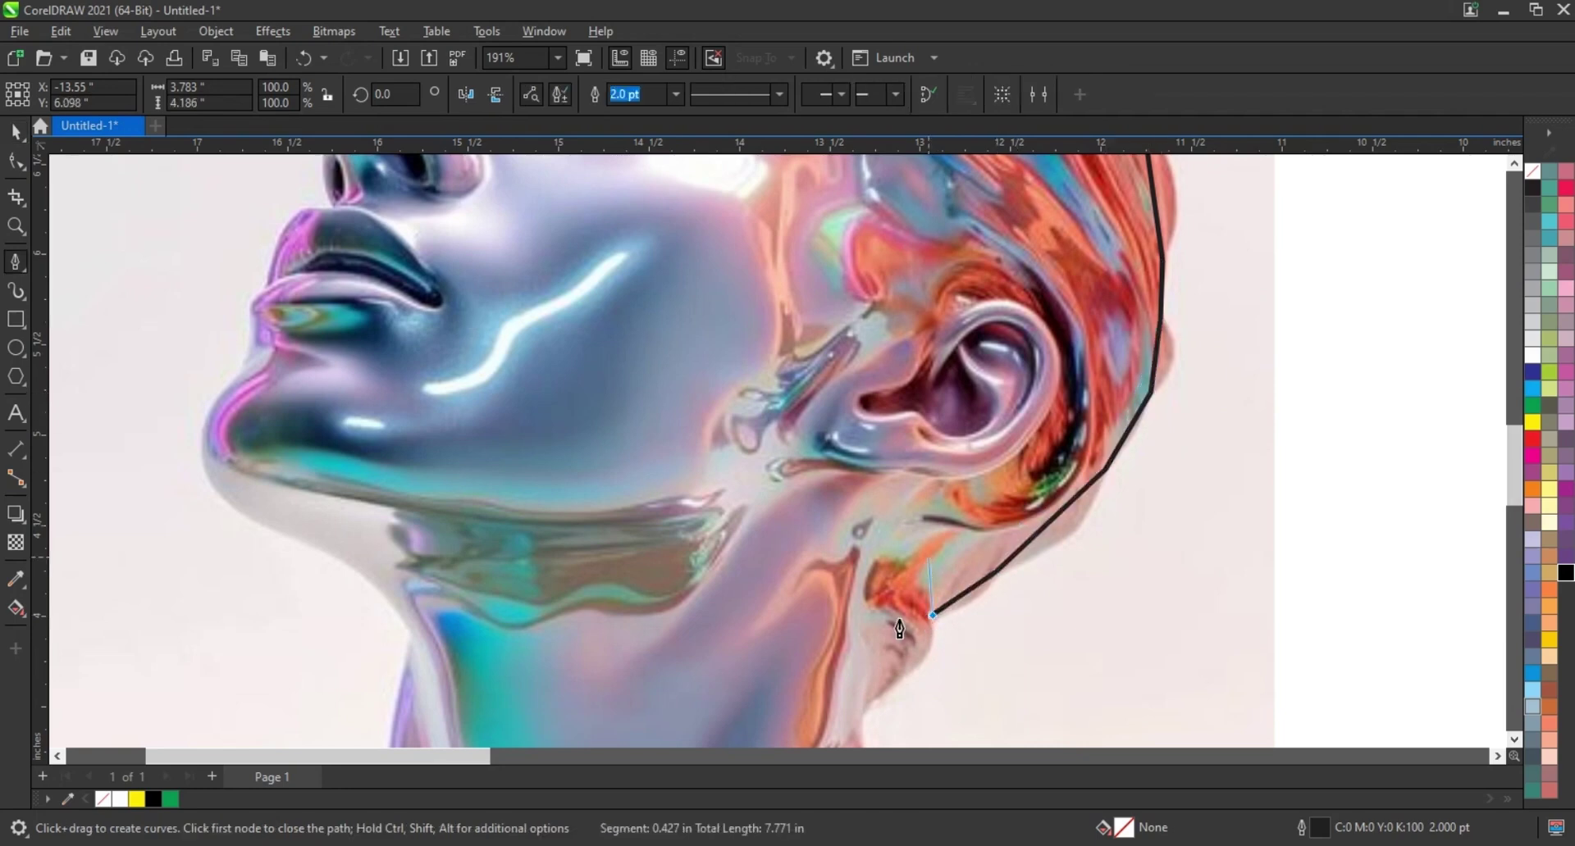
double_click(862, 709)
key(space)
Step: Trace the outline along the back of the neck, image edges and left shoulder to the throat
scroll(730, 528, down, 5)
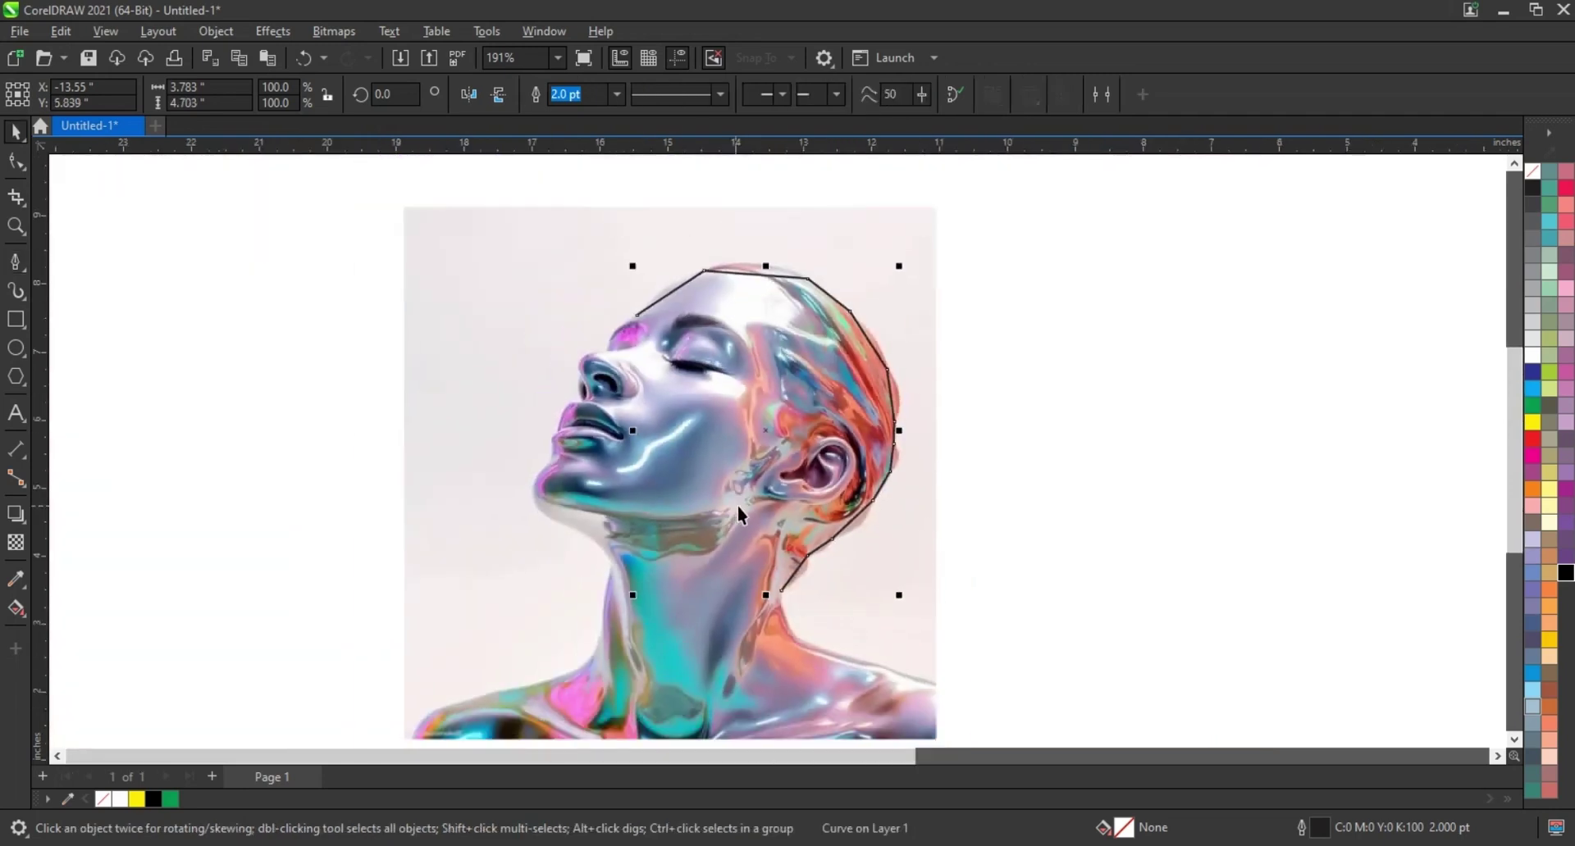
click(16, 226)
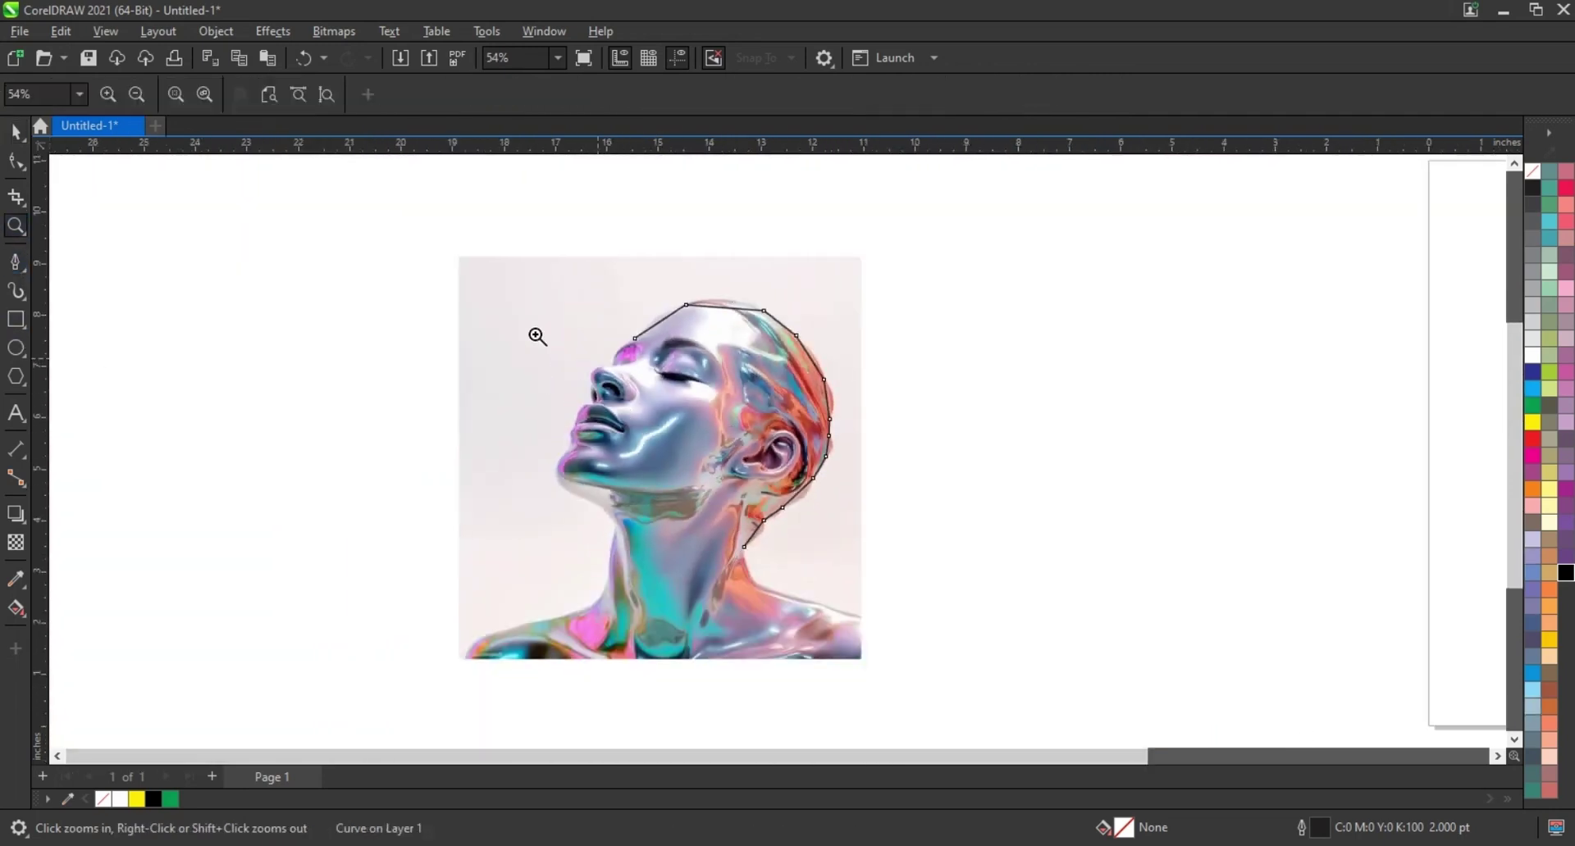
drag(454, 283, 1046, 686)
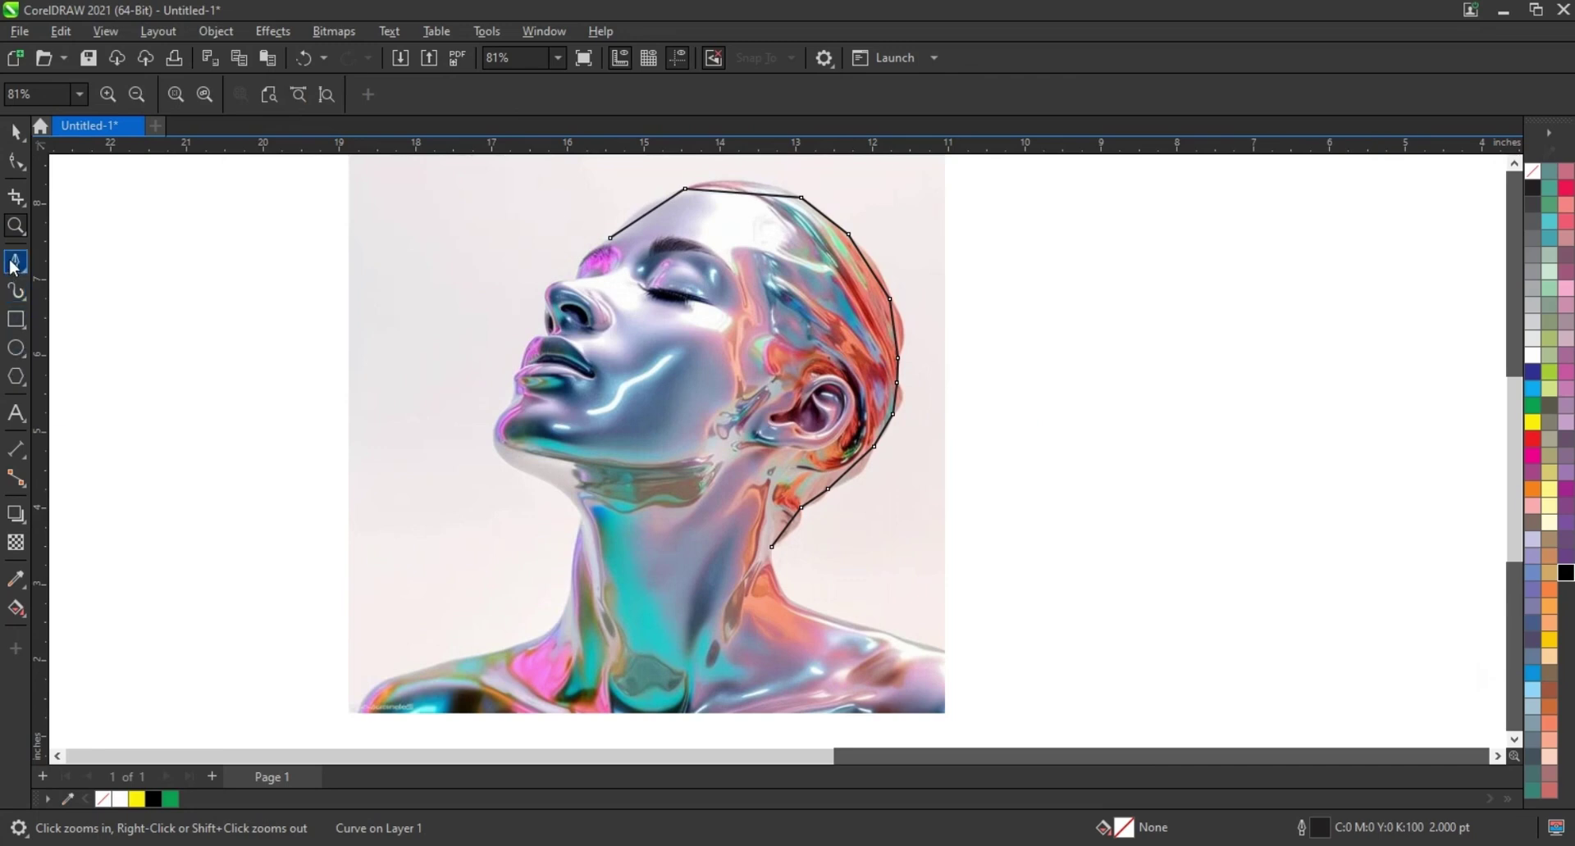
click(16, 262)
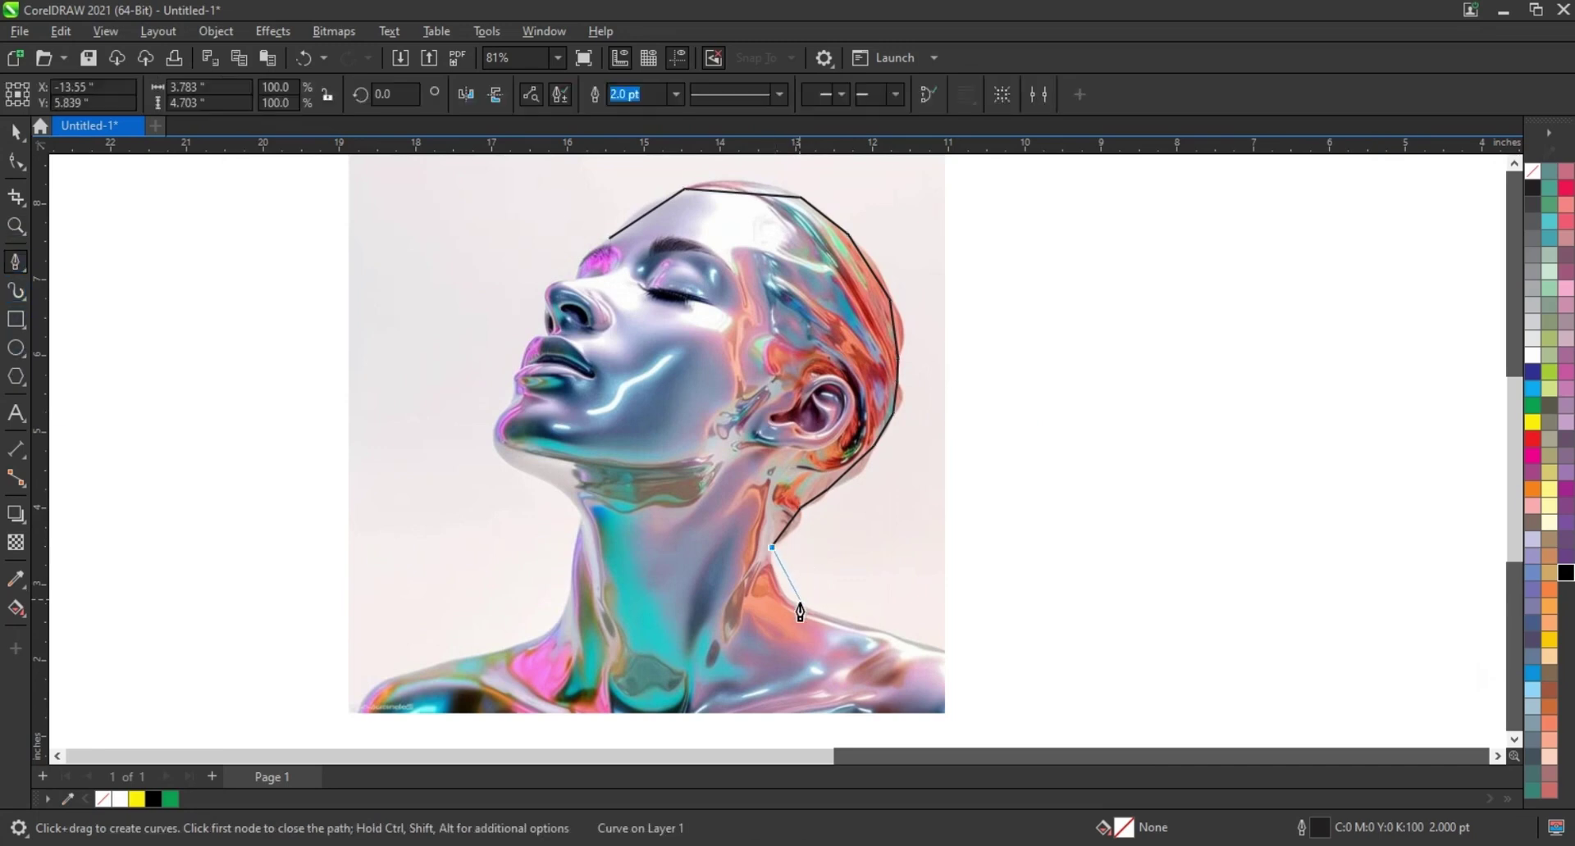
click(800, 606)
click(944, 650)
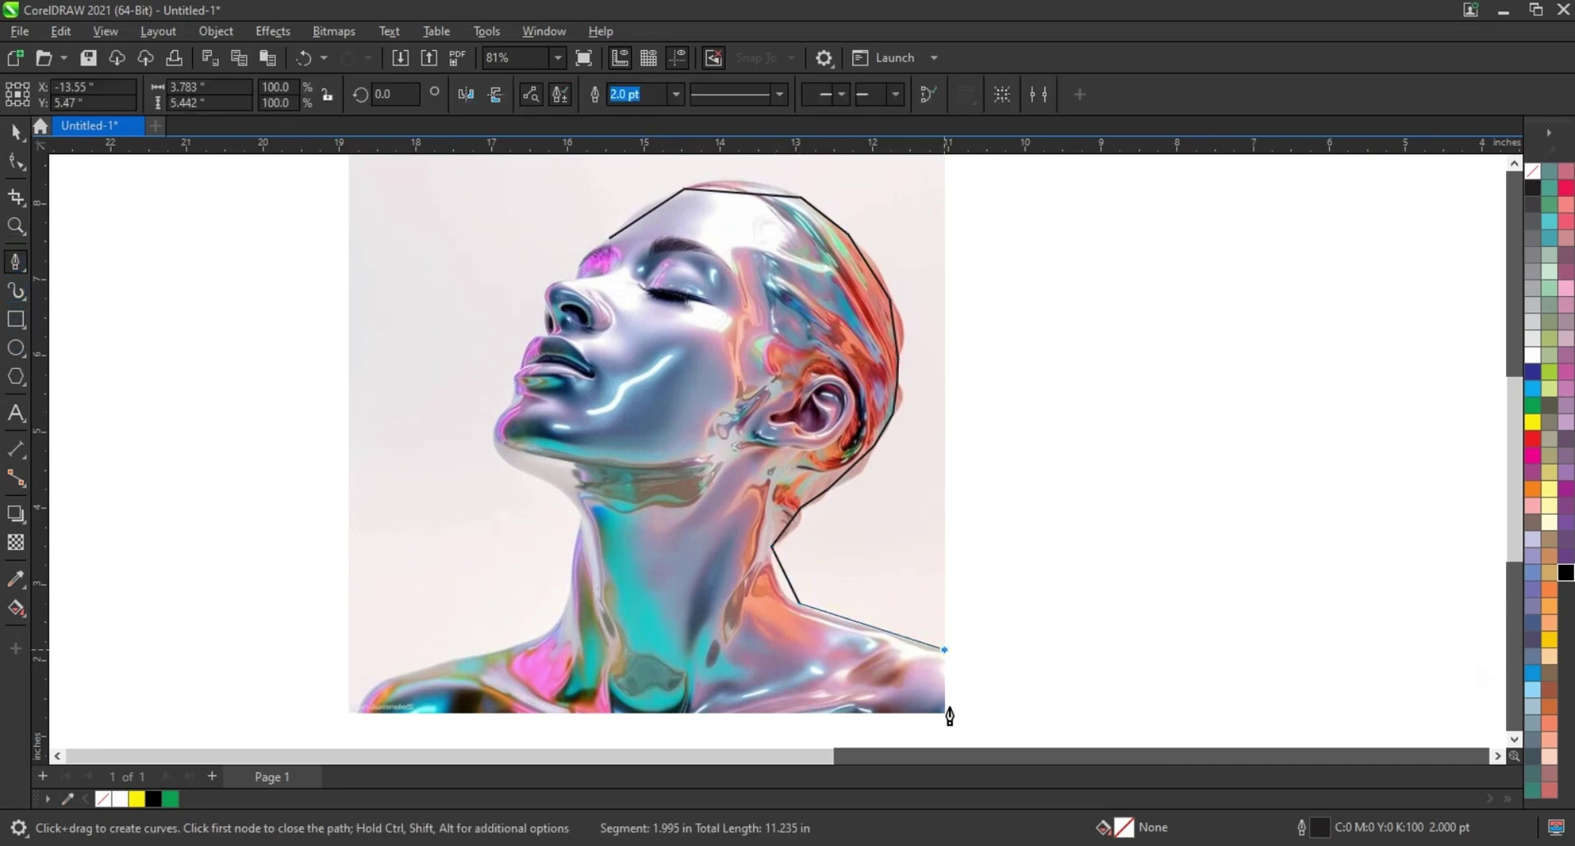
click(944, 713)
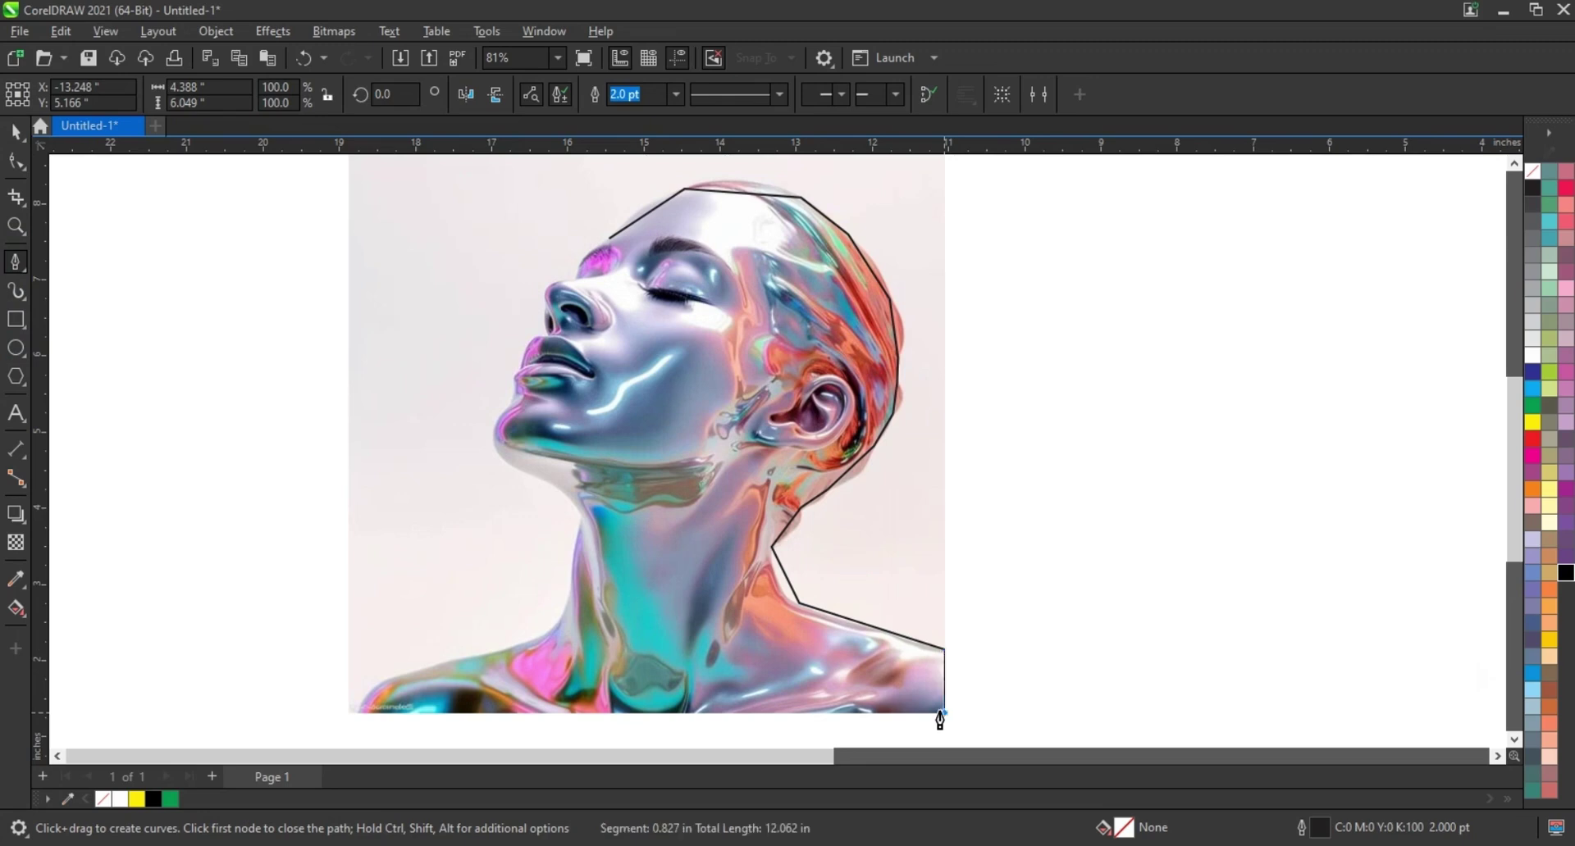
click(358, 714)
click(417, 674)
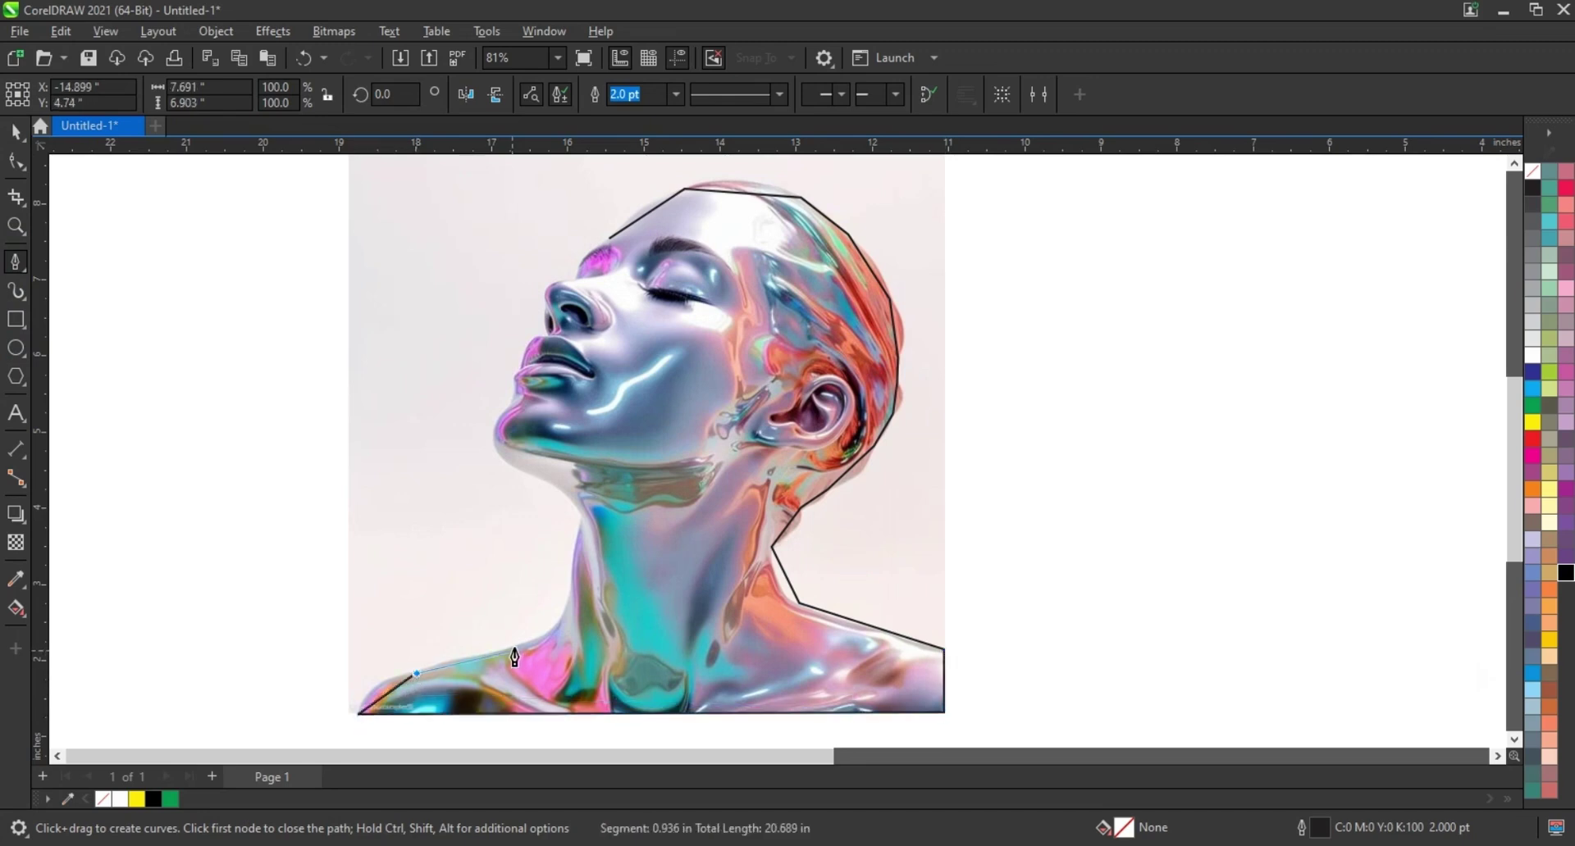
click(515, 647)
click(569, 591)
click(582, 515)
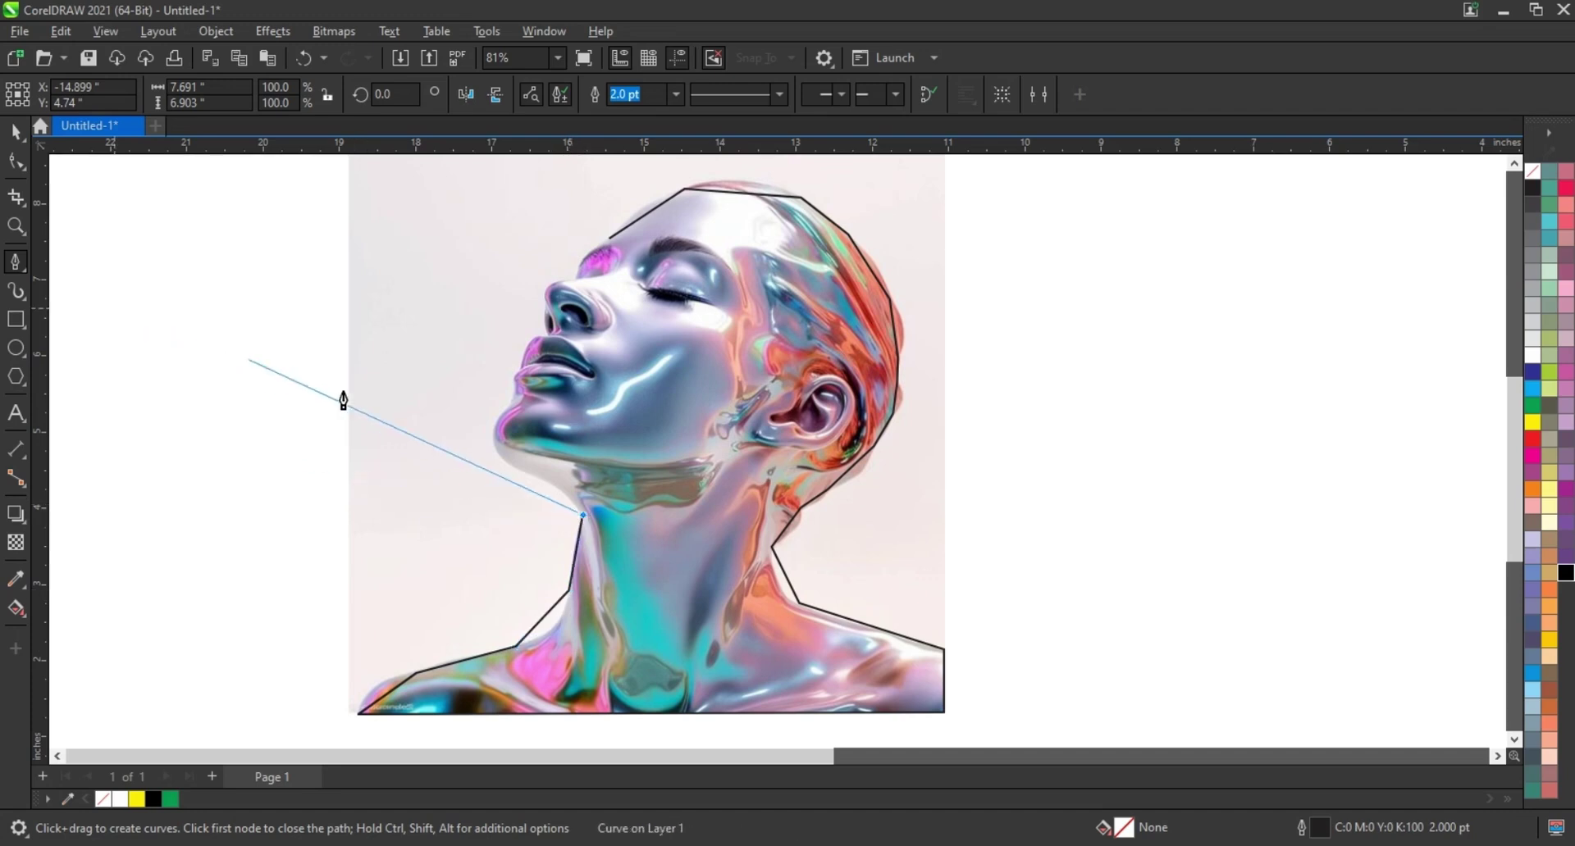
key(space)
Step: Trace up under the chin, past the lips and nose, closing the outline at the forehead
click(17, 227)
drag(457, 201, 935, 544)
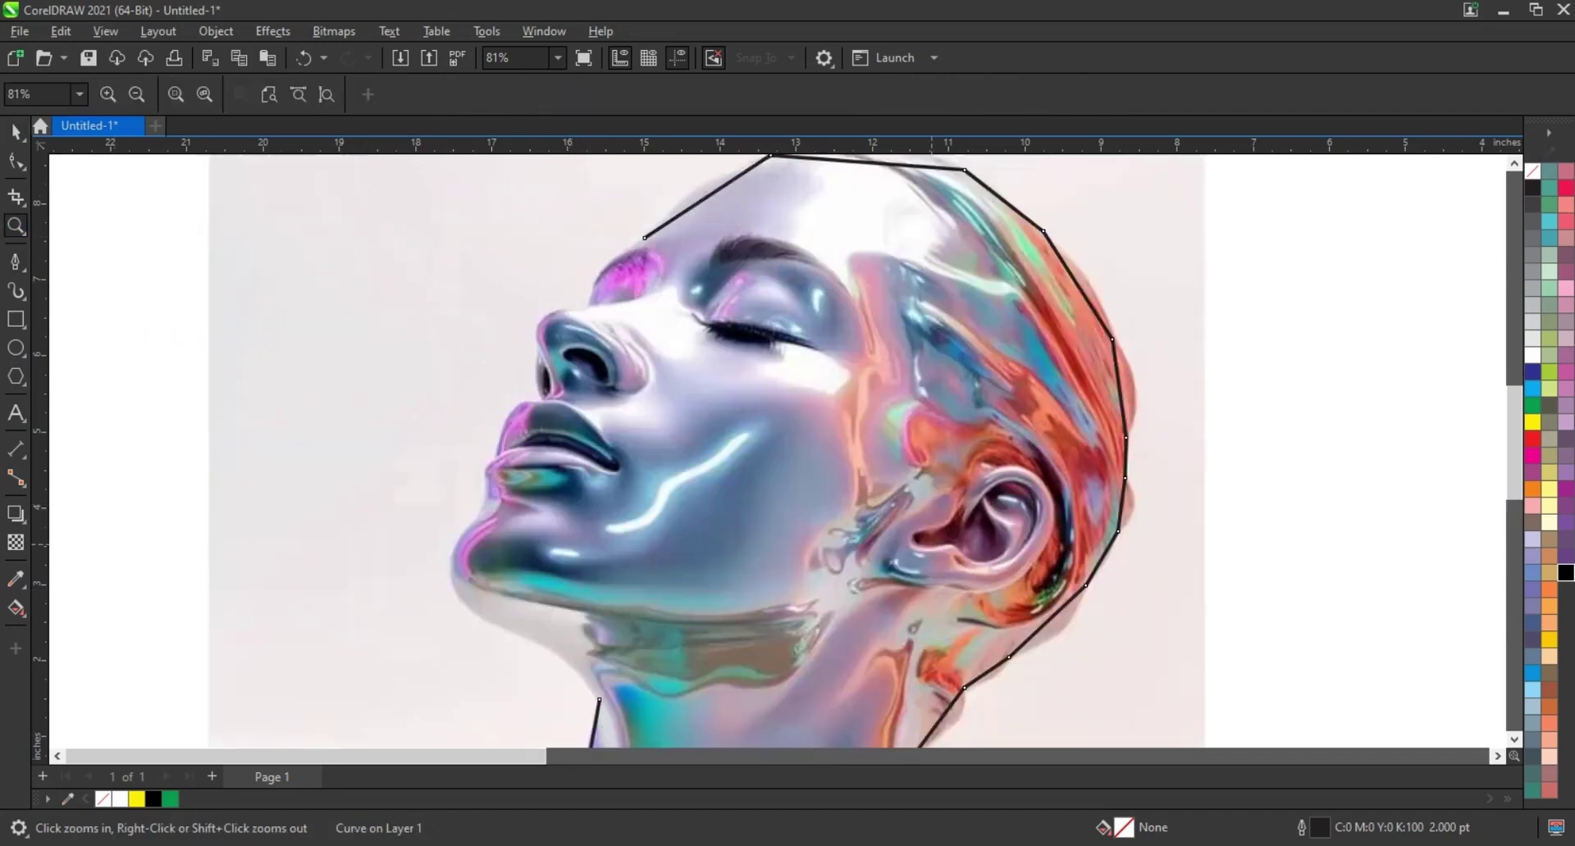
click(14, 264)
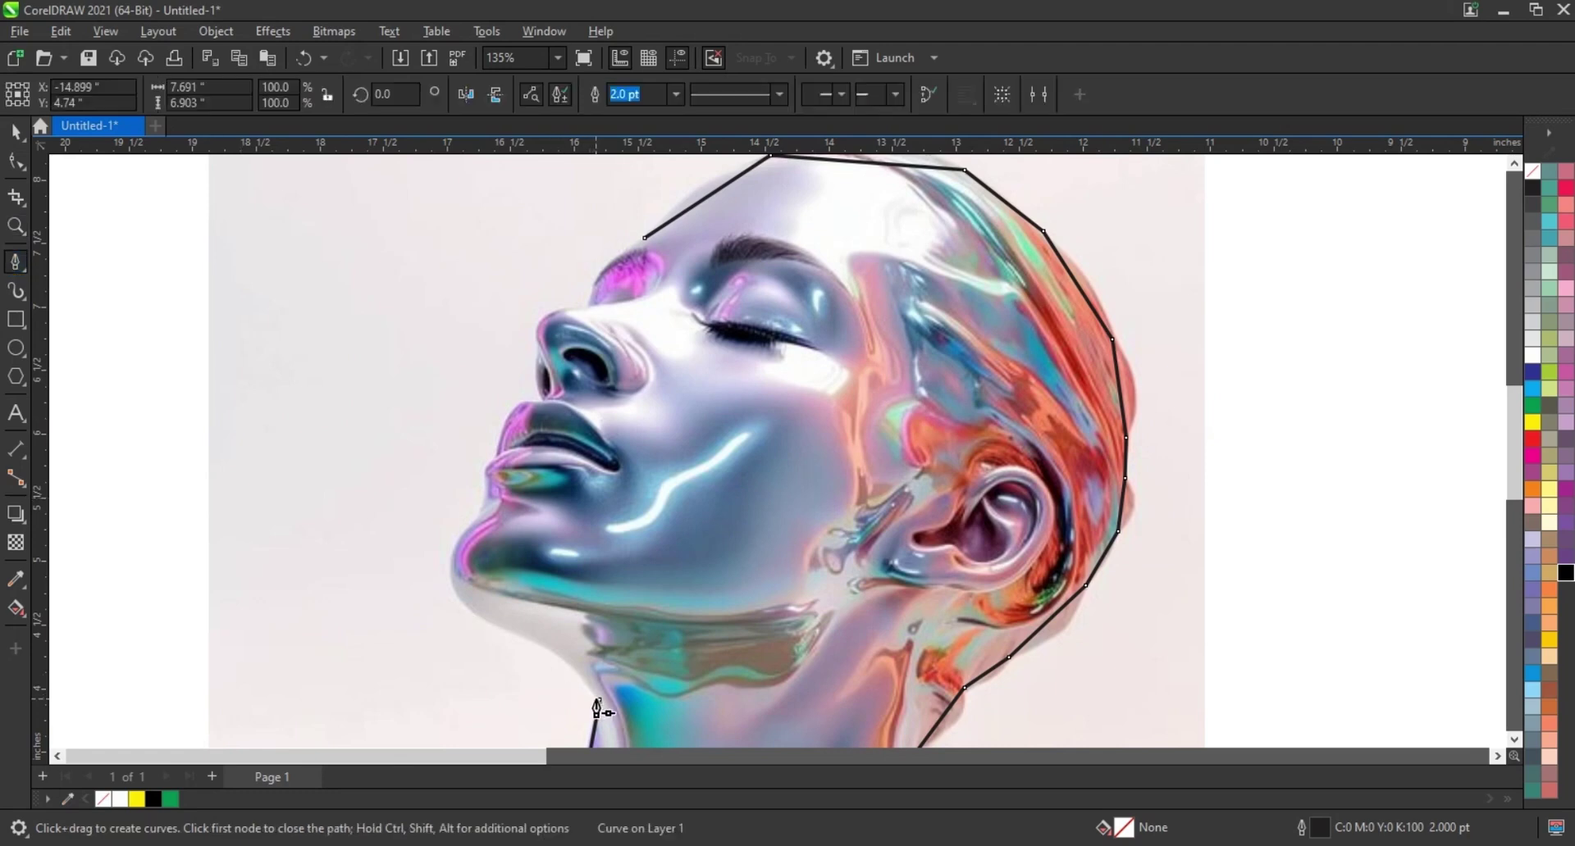
click(599, 699)
click(503, 629)
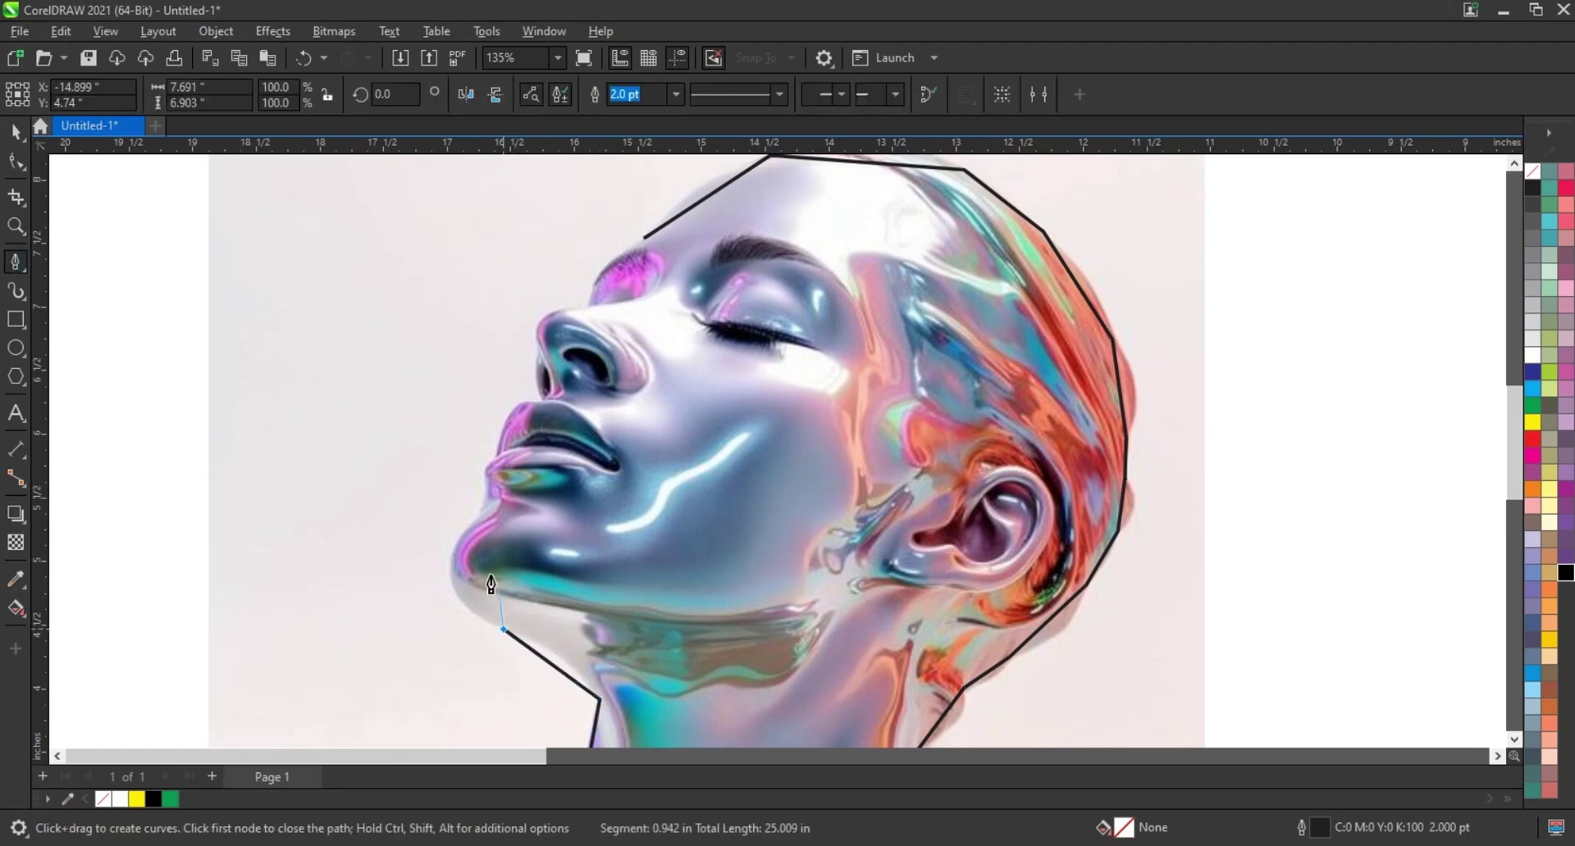
click(475, 521)
click(495, 453)
click(540, 398)
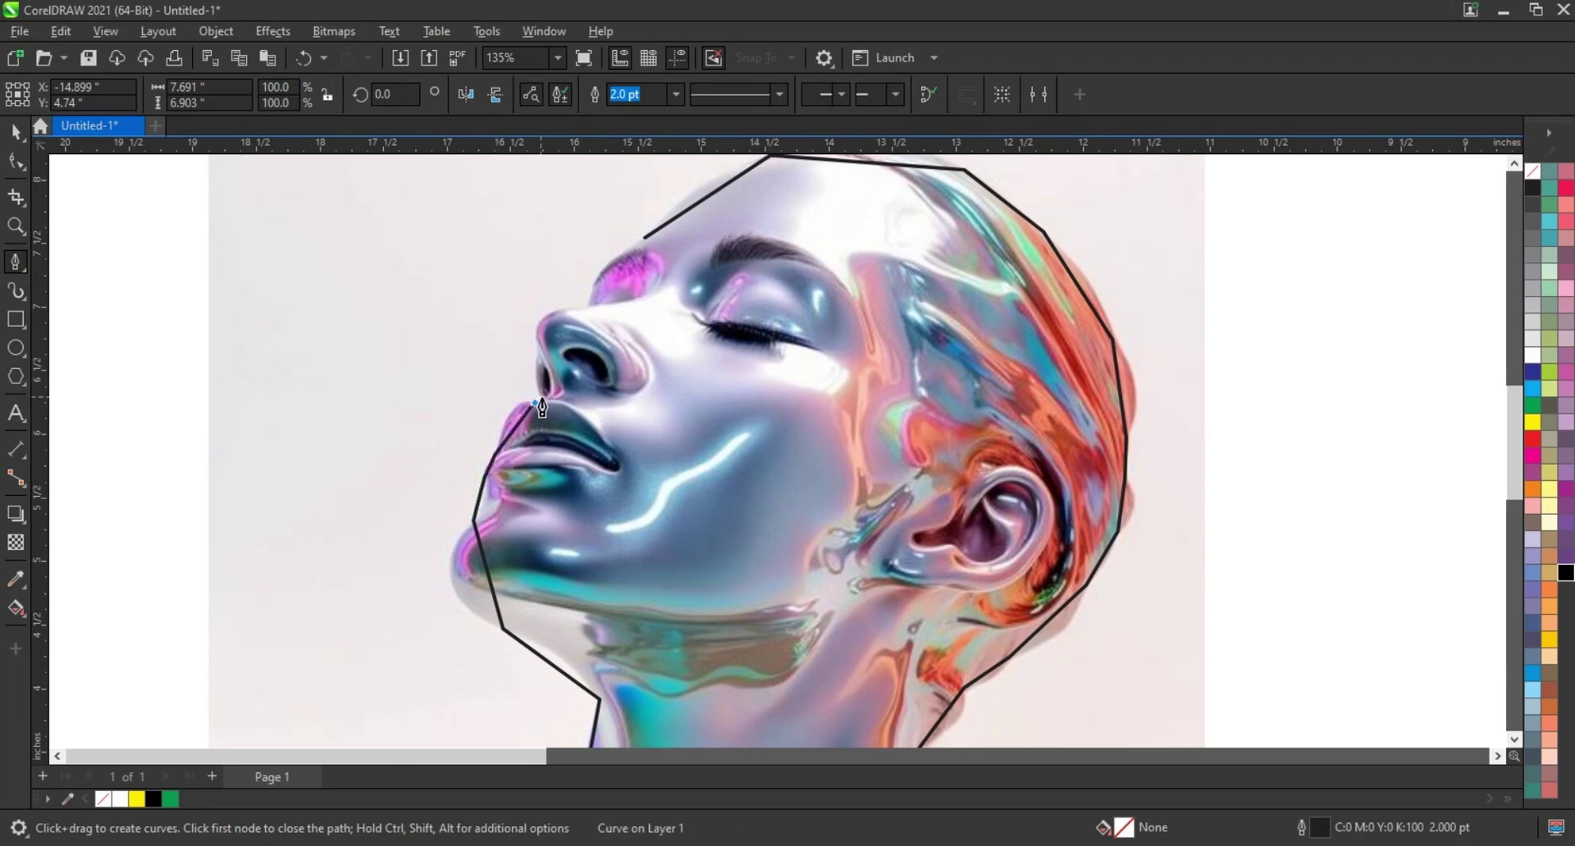
click(536, 353)
click(588, 308)
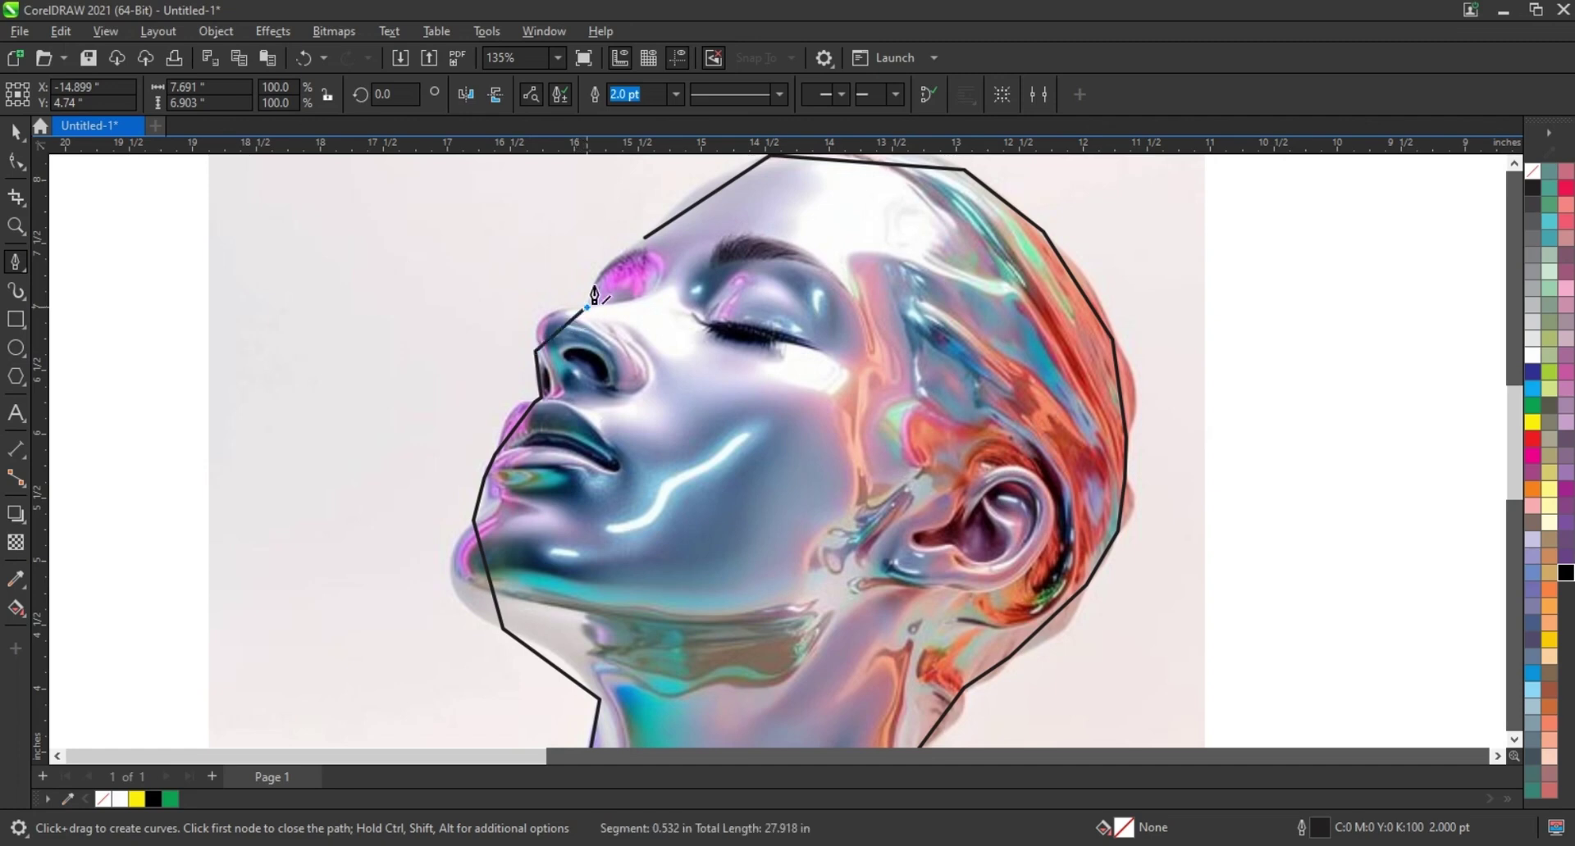
click(645, 237)
scroll(655, 484, down, 2)
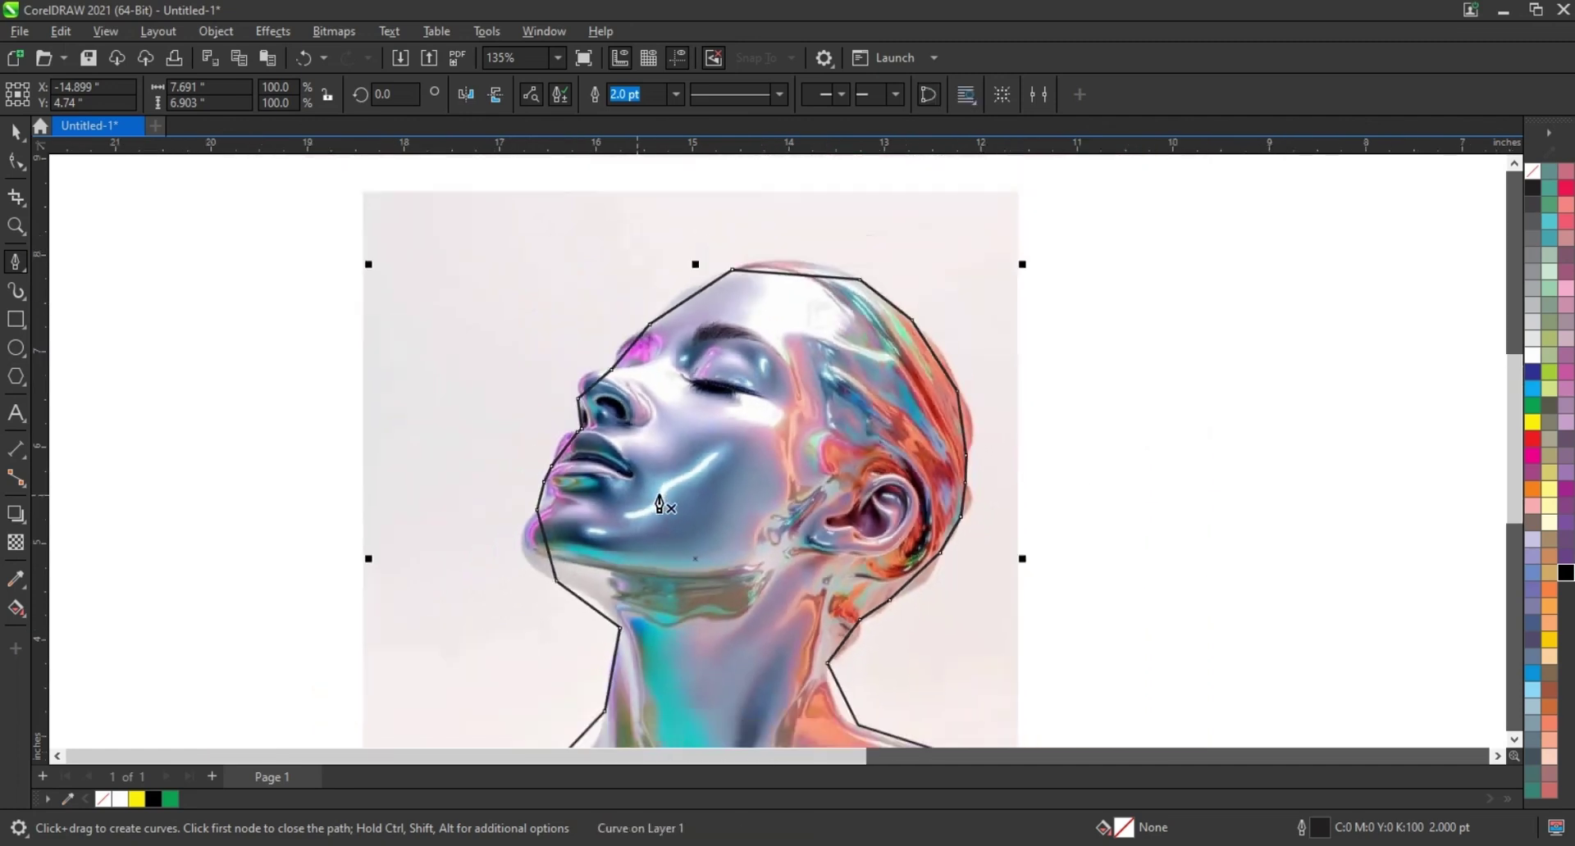
scroll(655, 484, down, 3)
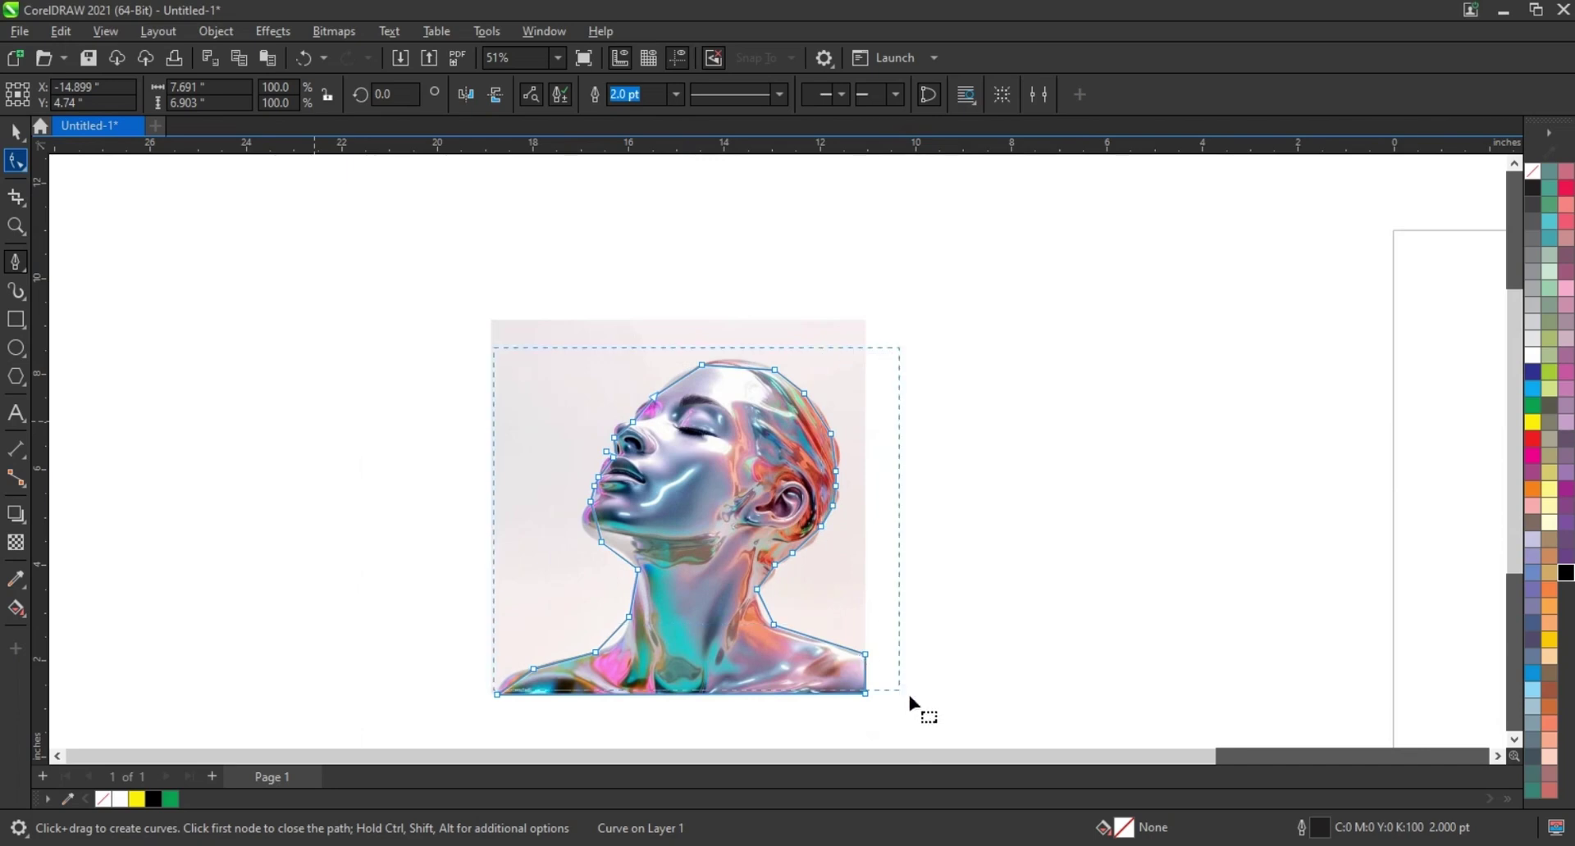
Step: Curve the forehead, top-of-head, back-of-head and near-ear segments to follow the hair
click(15, 226)
drag(568, 310, 903, 526)
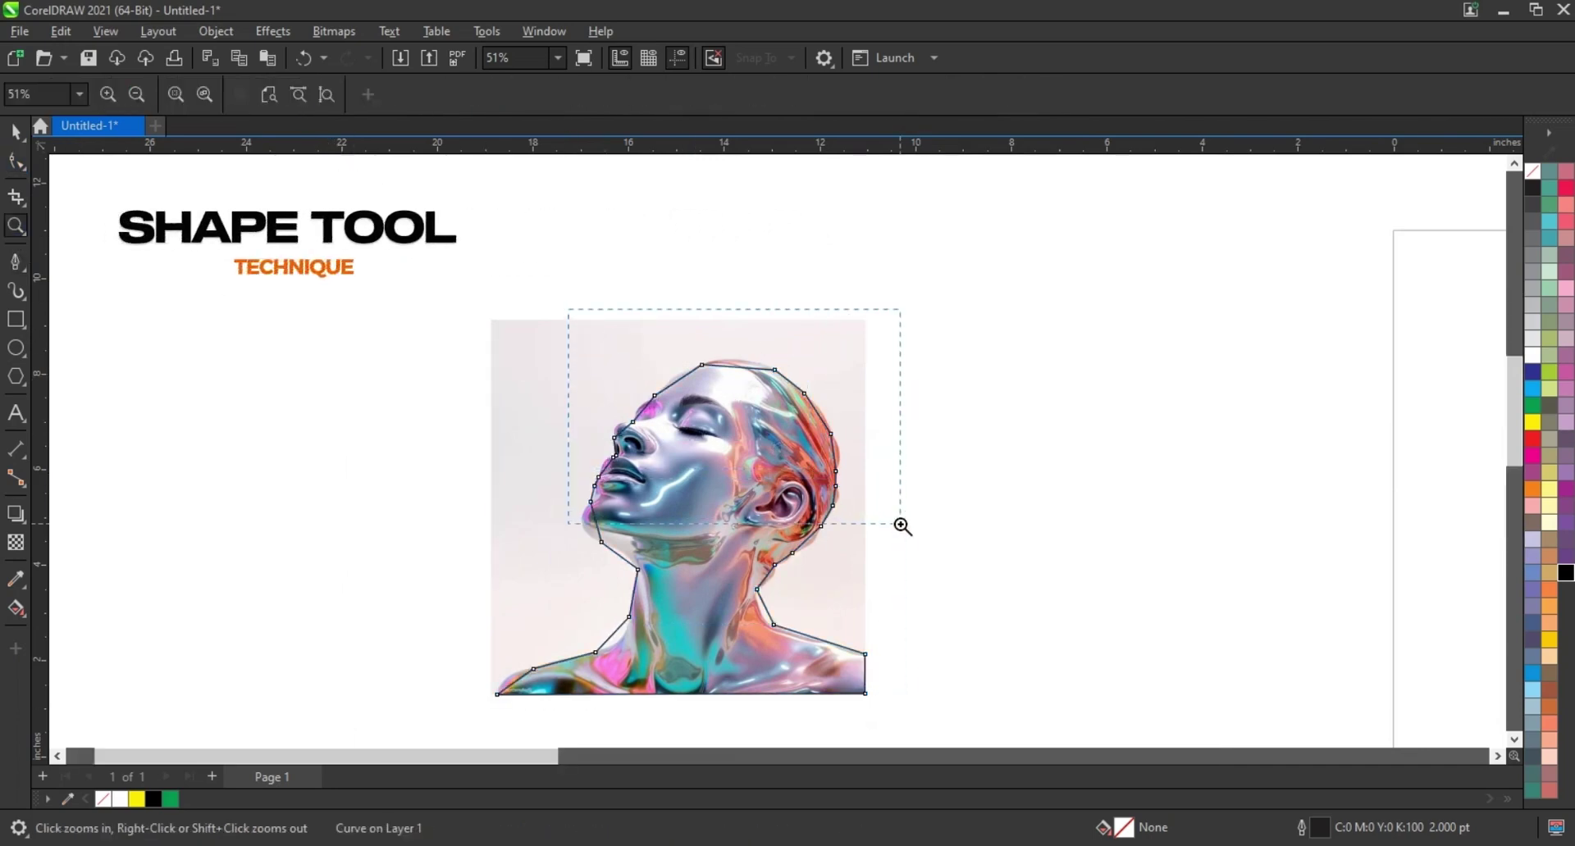
click(16, 161)
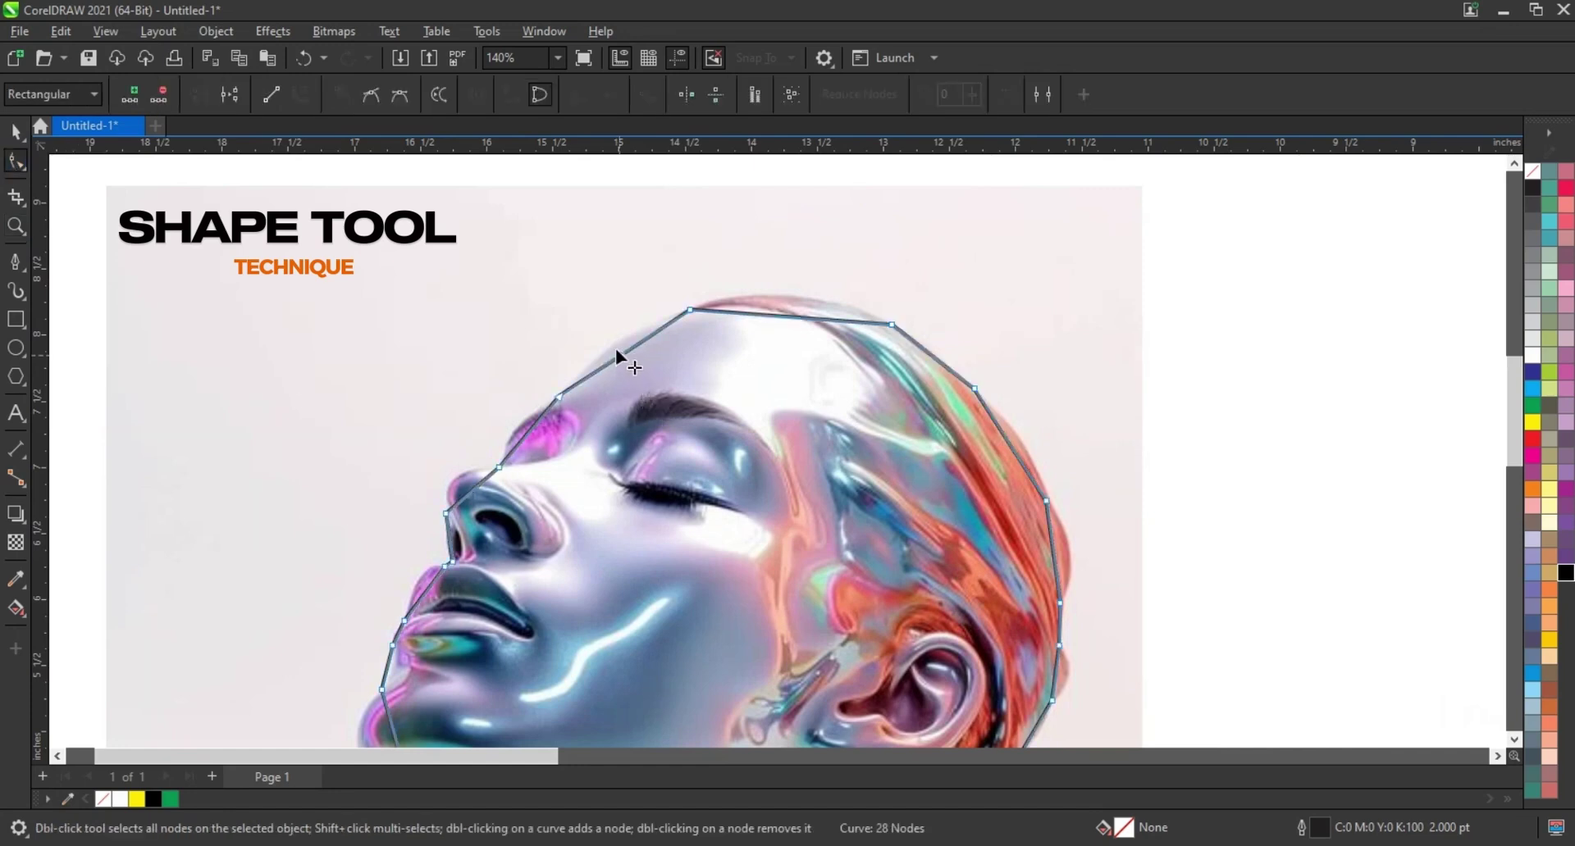
drag(615, 351, 610, 342)
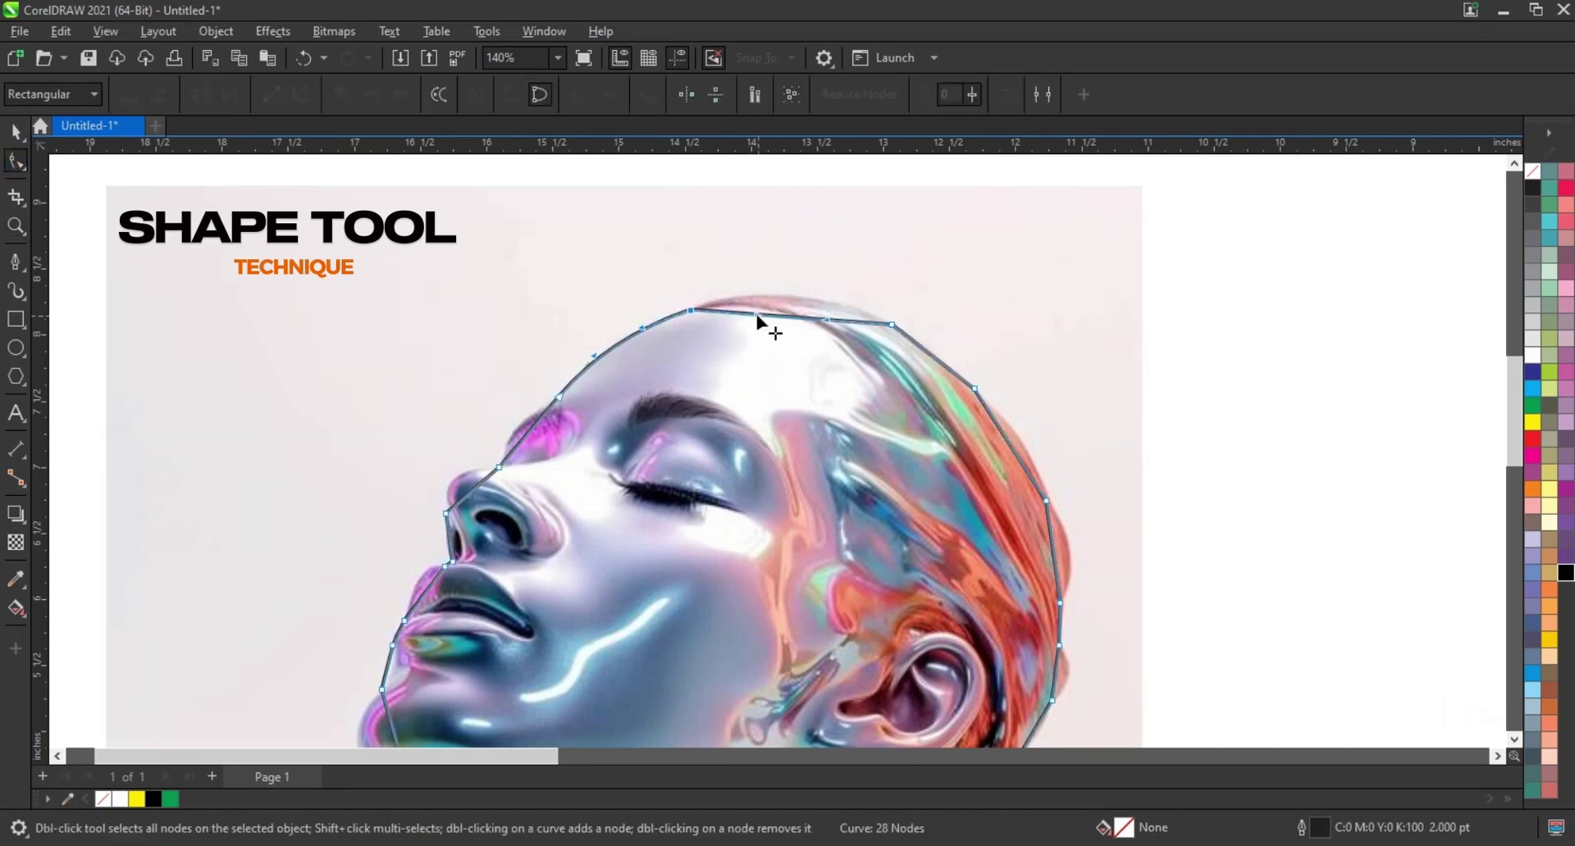
drag(759, 315, 826, 301)
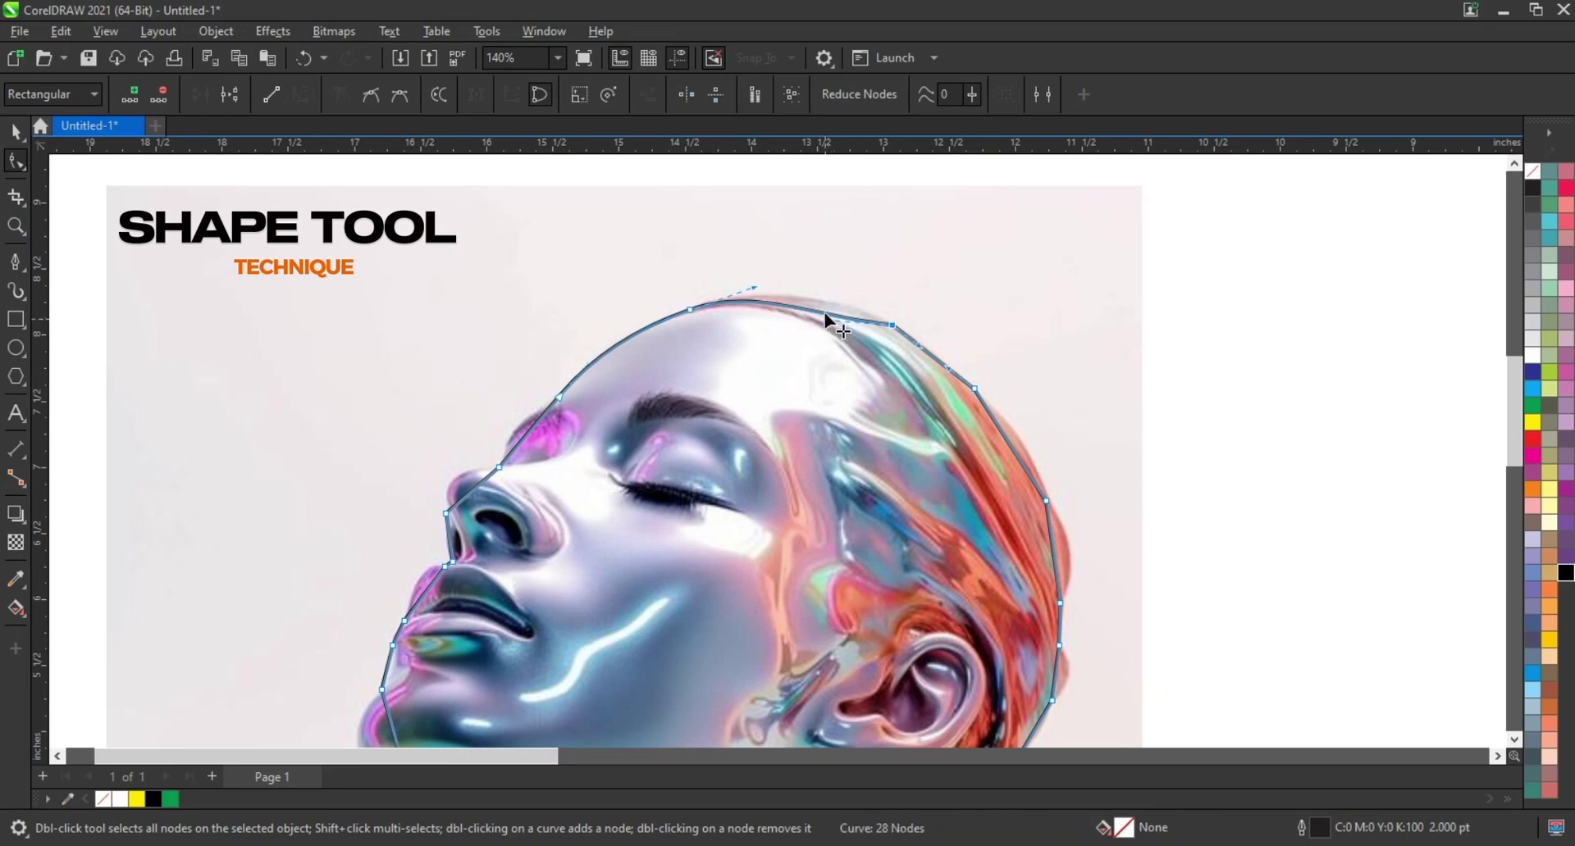
click(930, 354)
click(1004, 426)
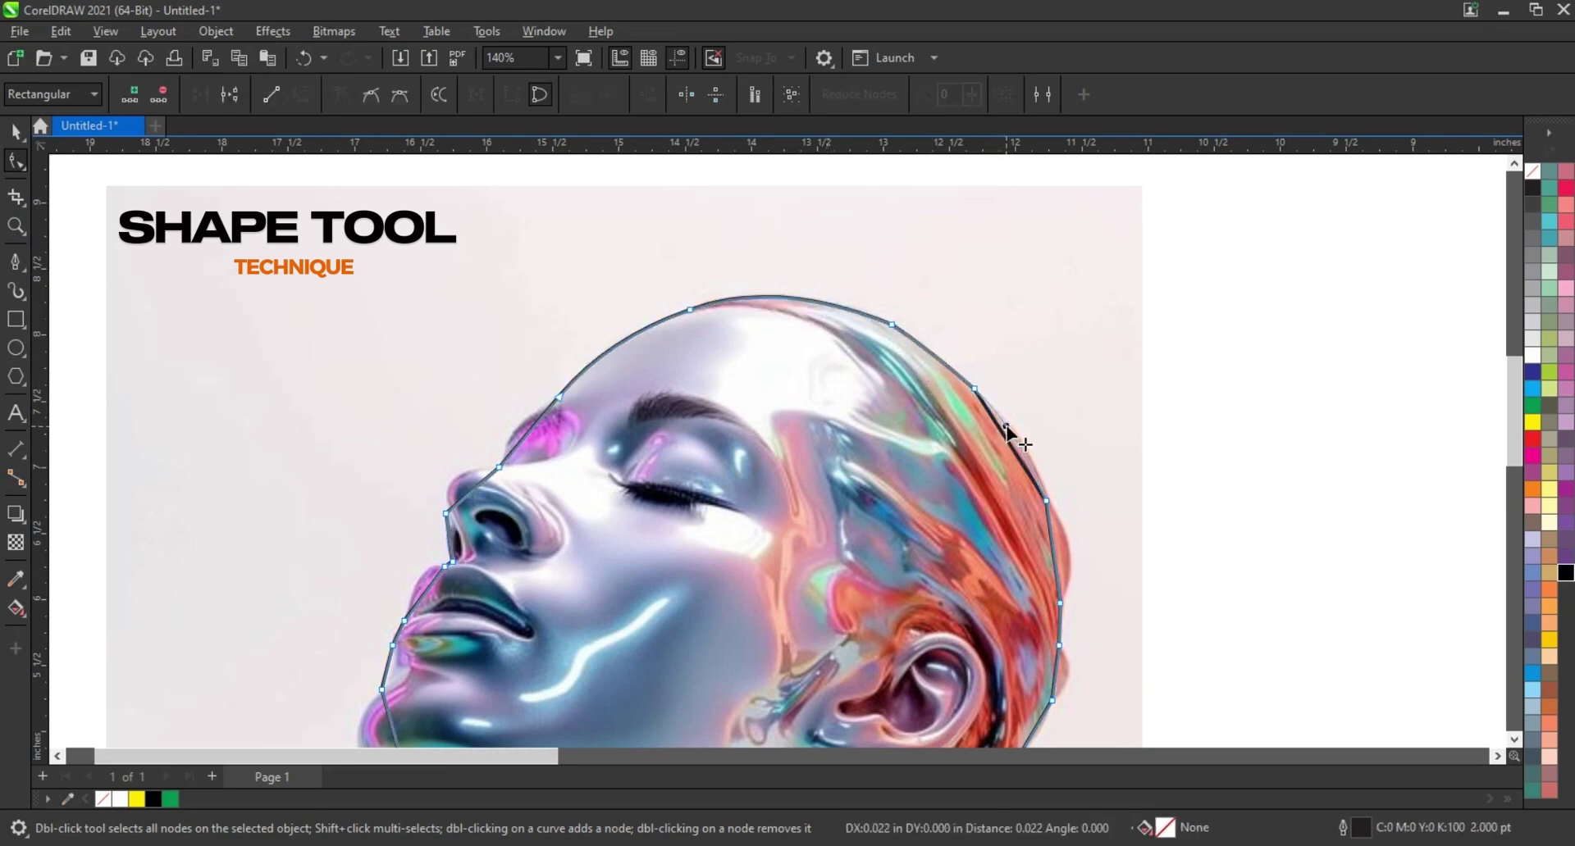
click(939, 356)
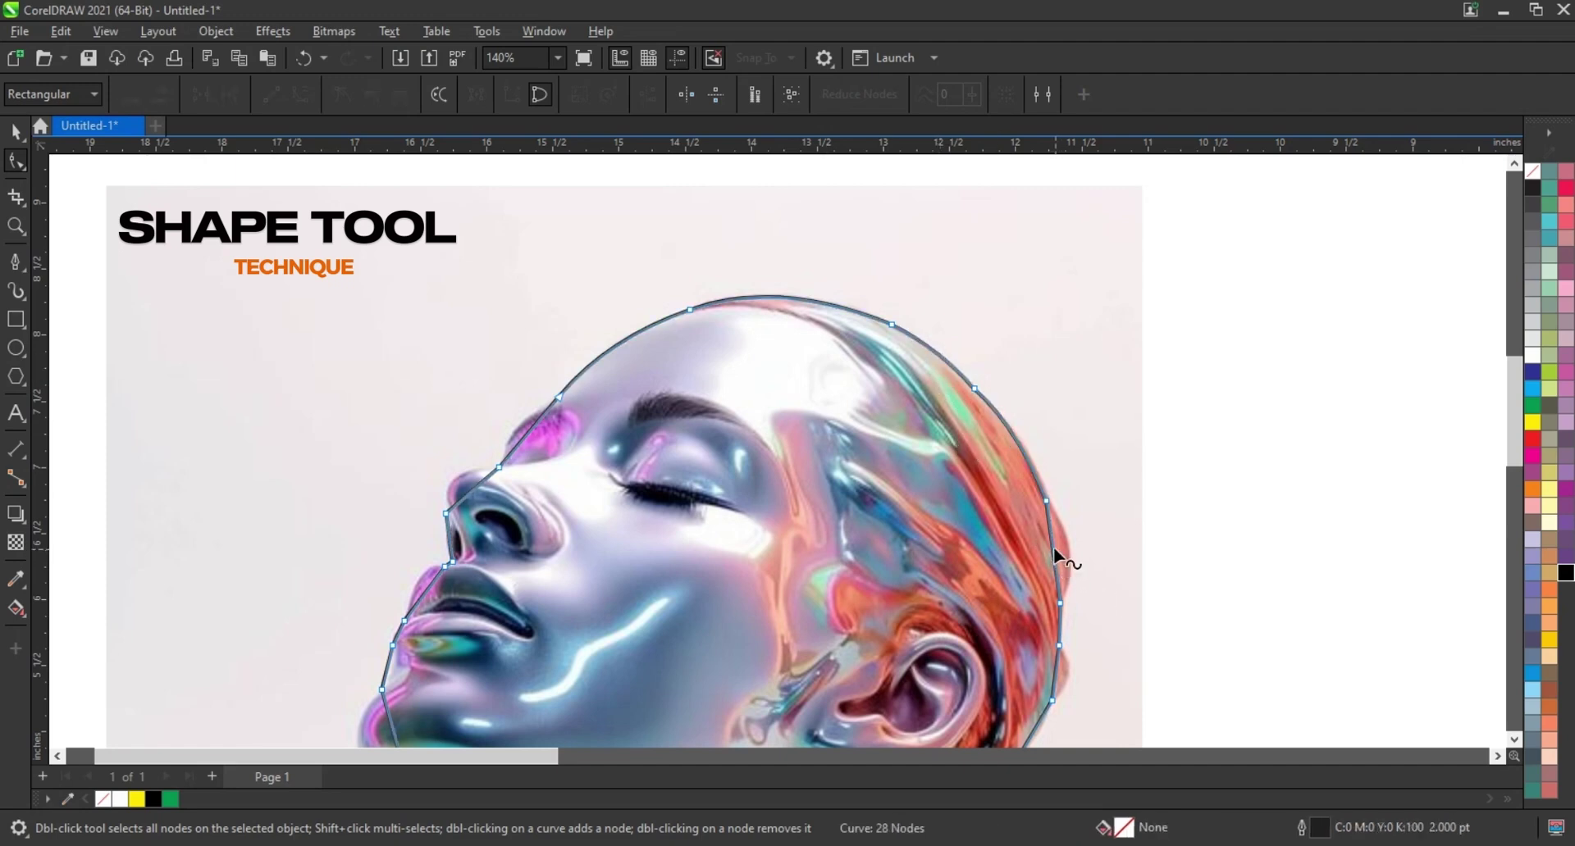
drag(1053, 548, 1066, 552)
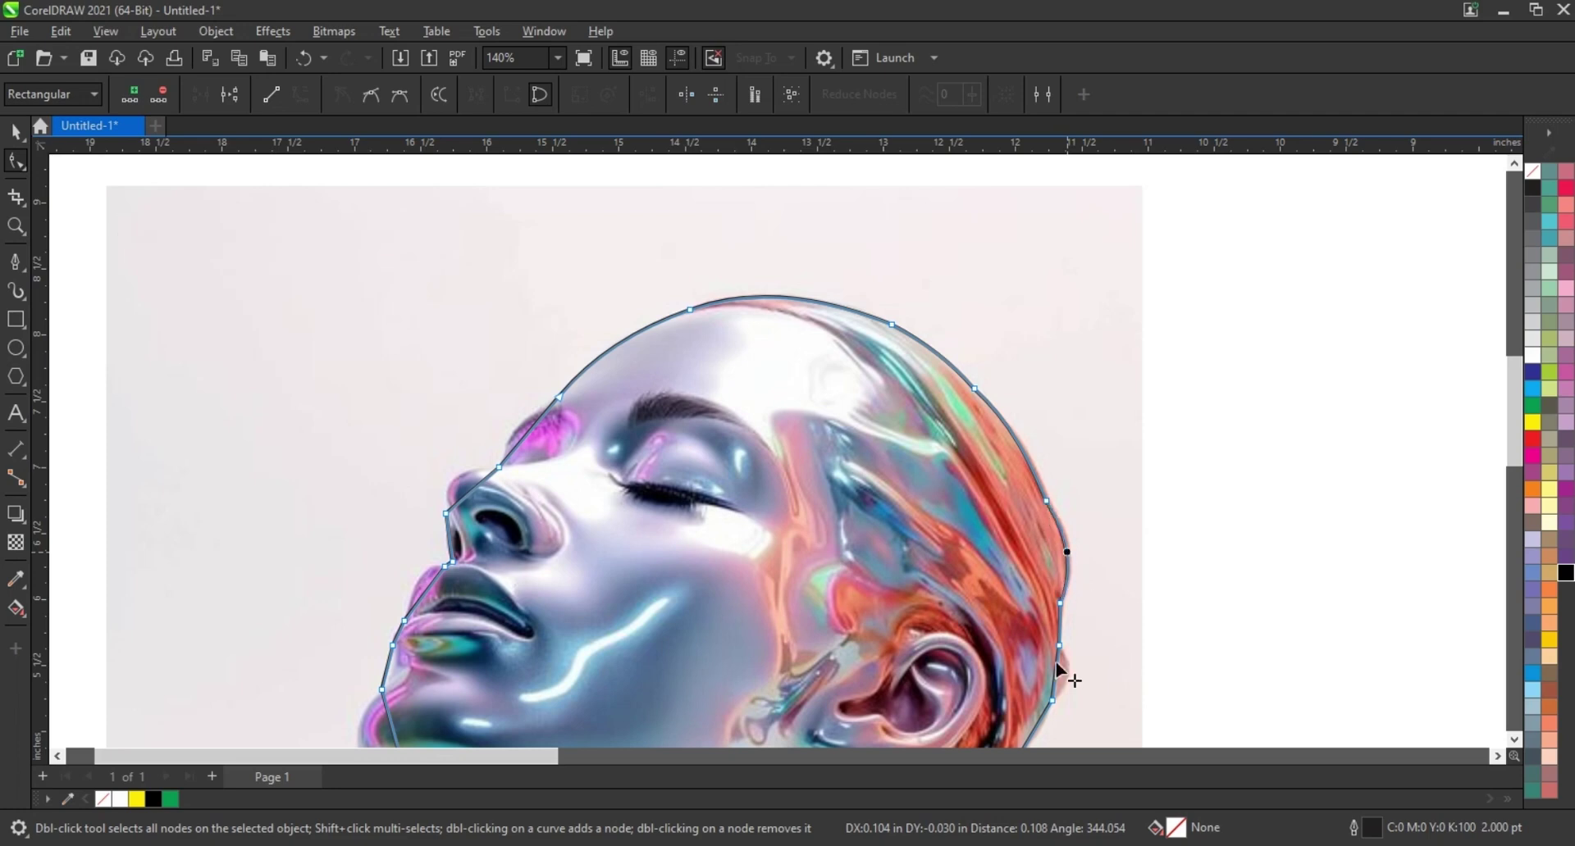
drag(1058, 671, 1065, 673)
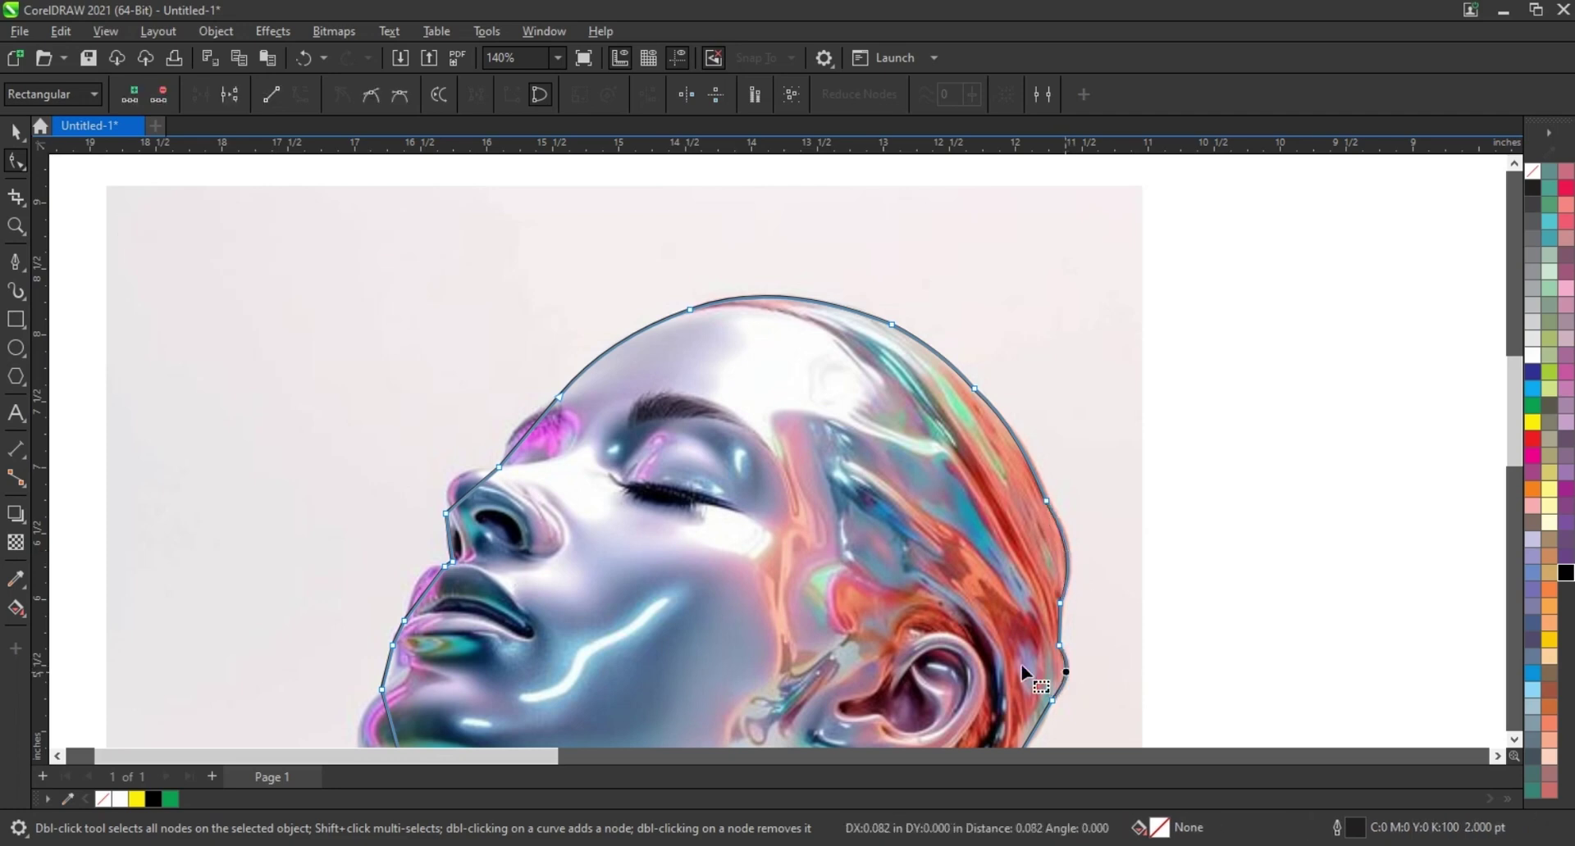
Step: Bend the brow, nose and lip segments to hug the face profile
click(524, 435)
drag(524, 434, 510, 433)
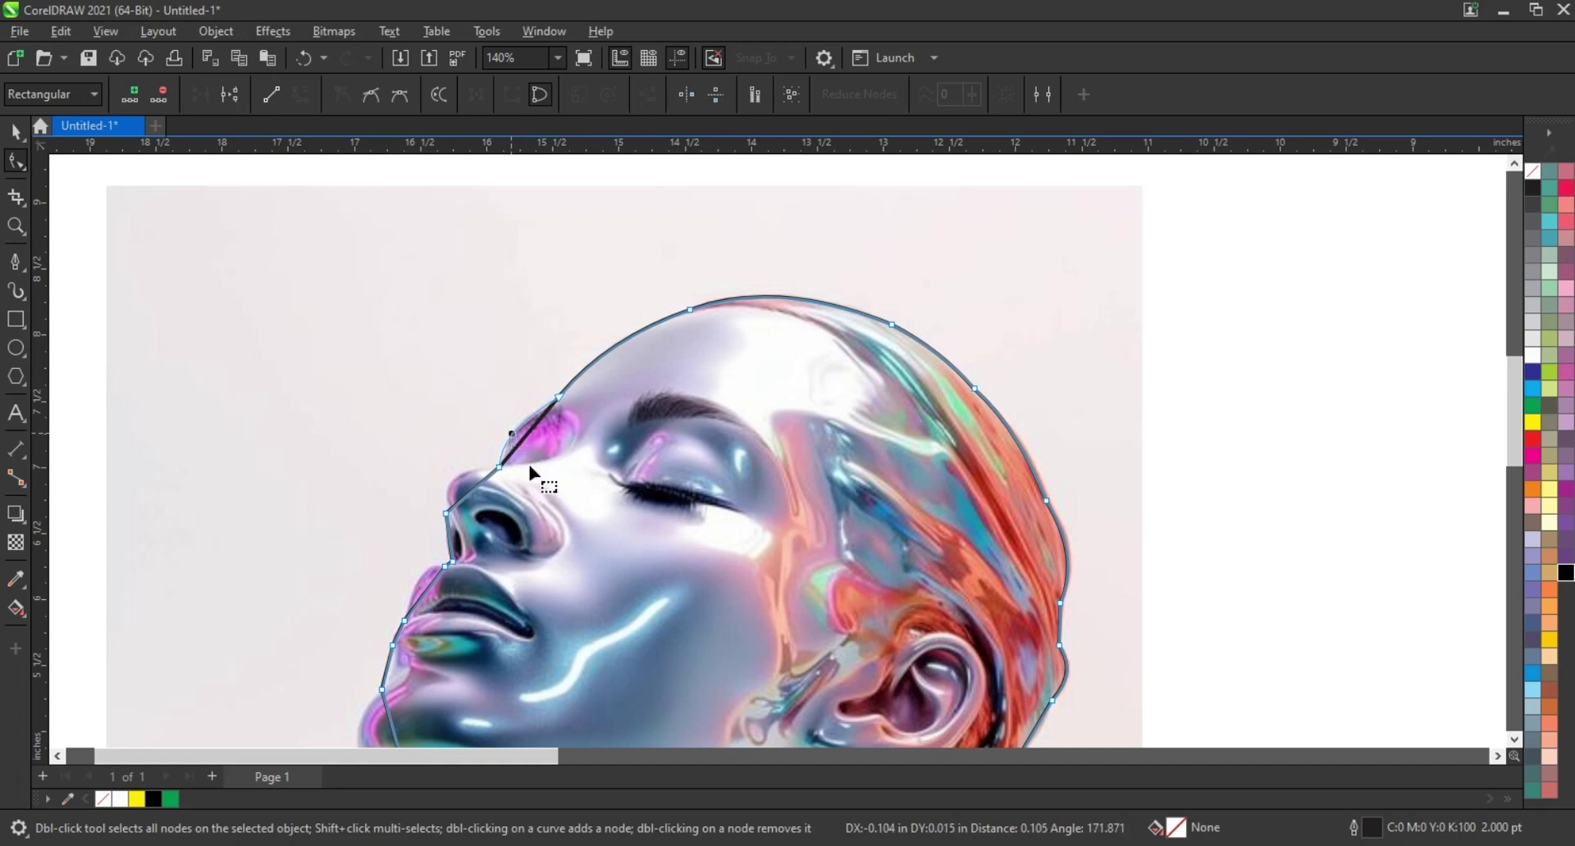
click(500, 464)
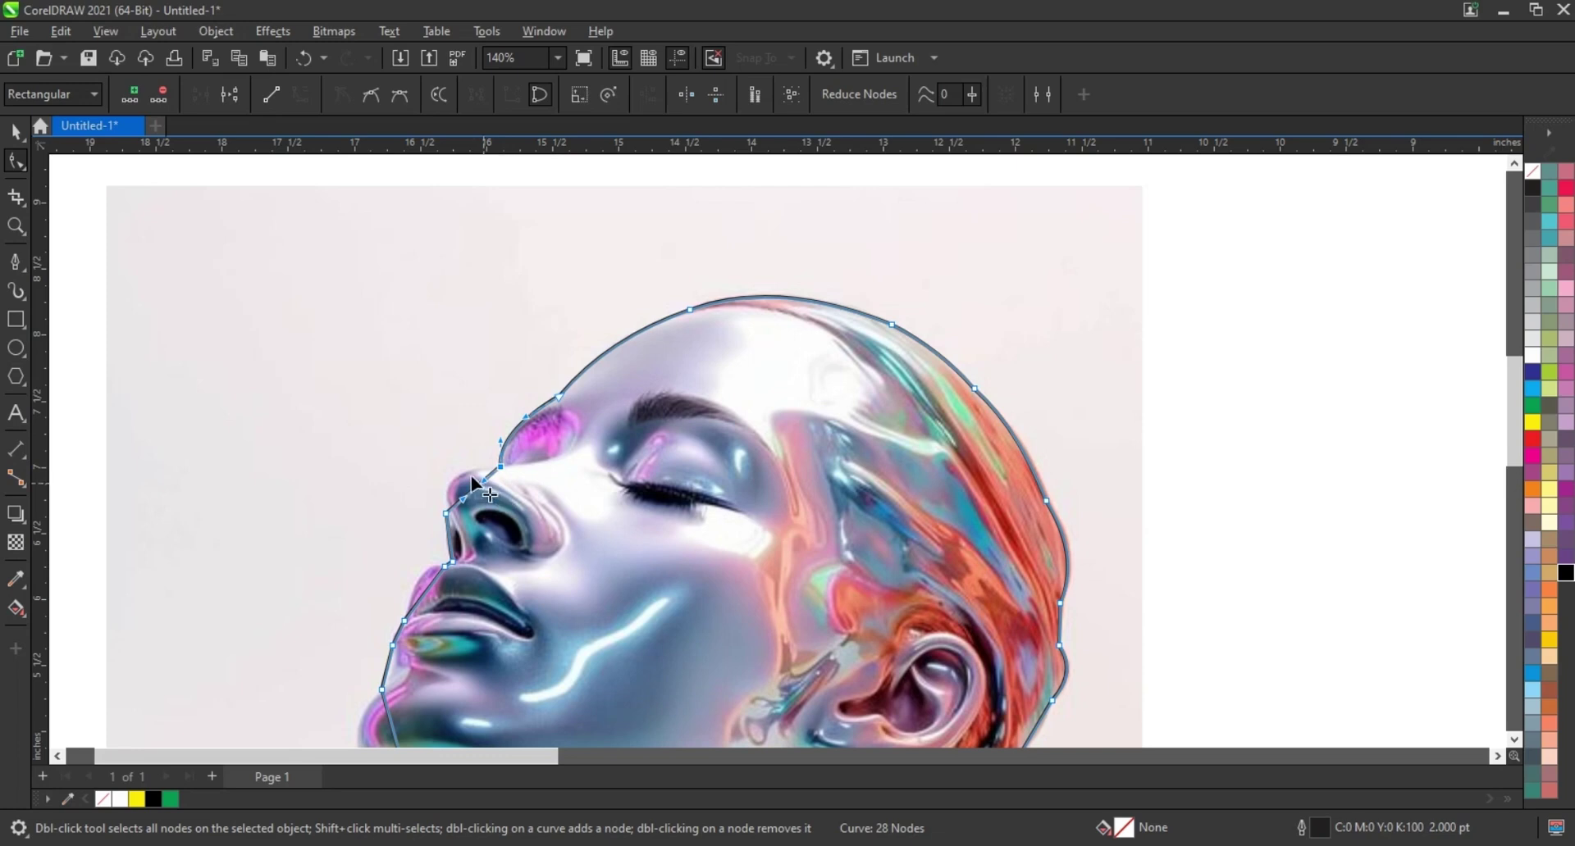
mouse_move(459, 500)
mouse_down()
mouse_move(444, 485)
mouse_move(466, 474)
mouse_up()
drag(426, 589, 423, 579)
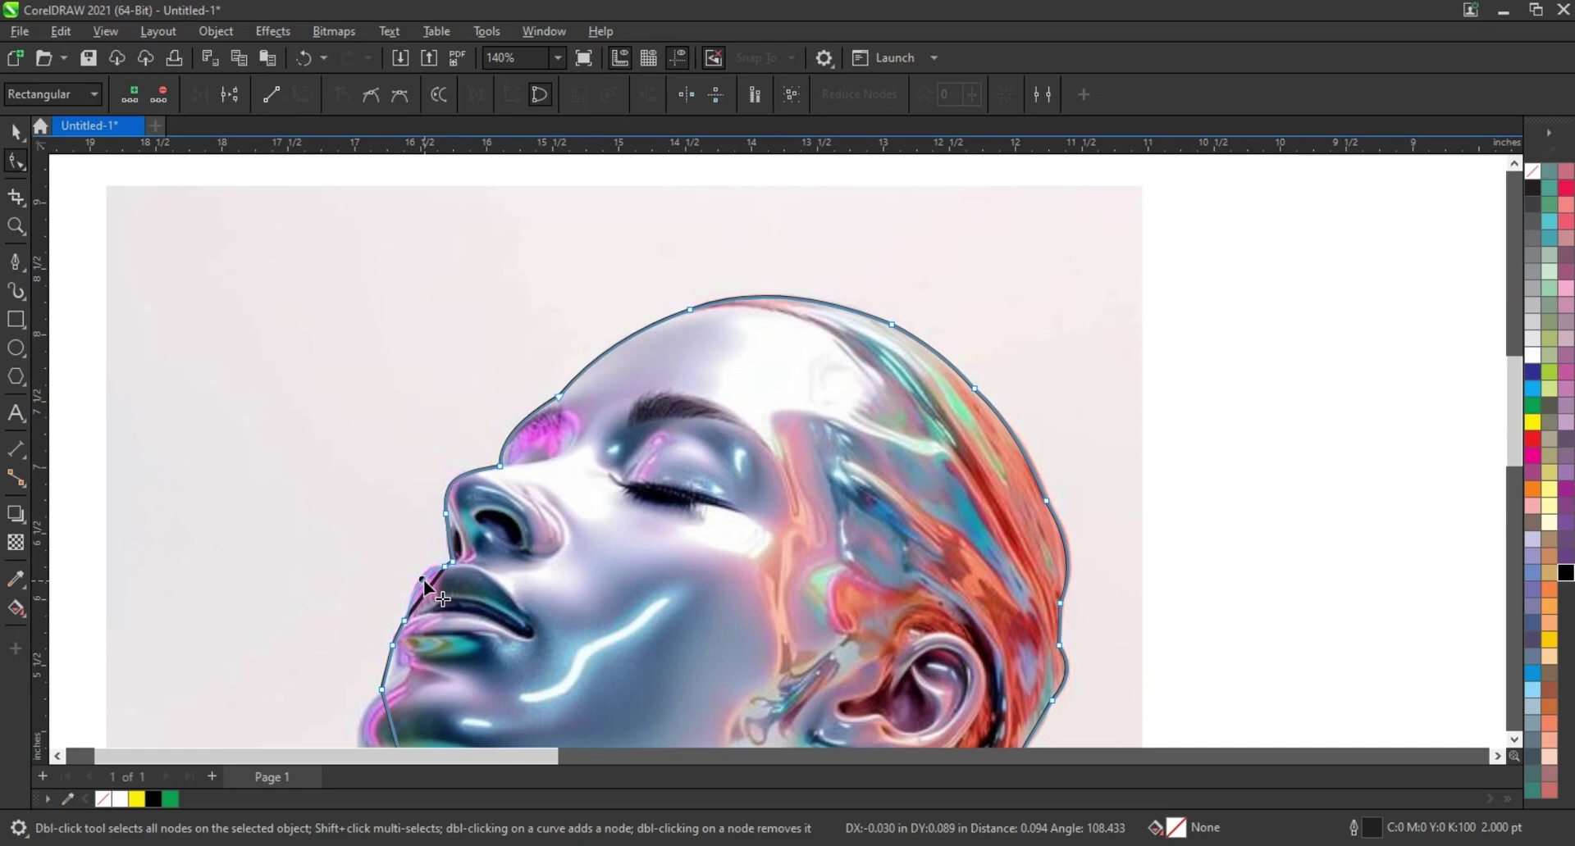
click(390, 669)
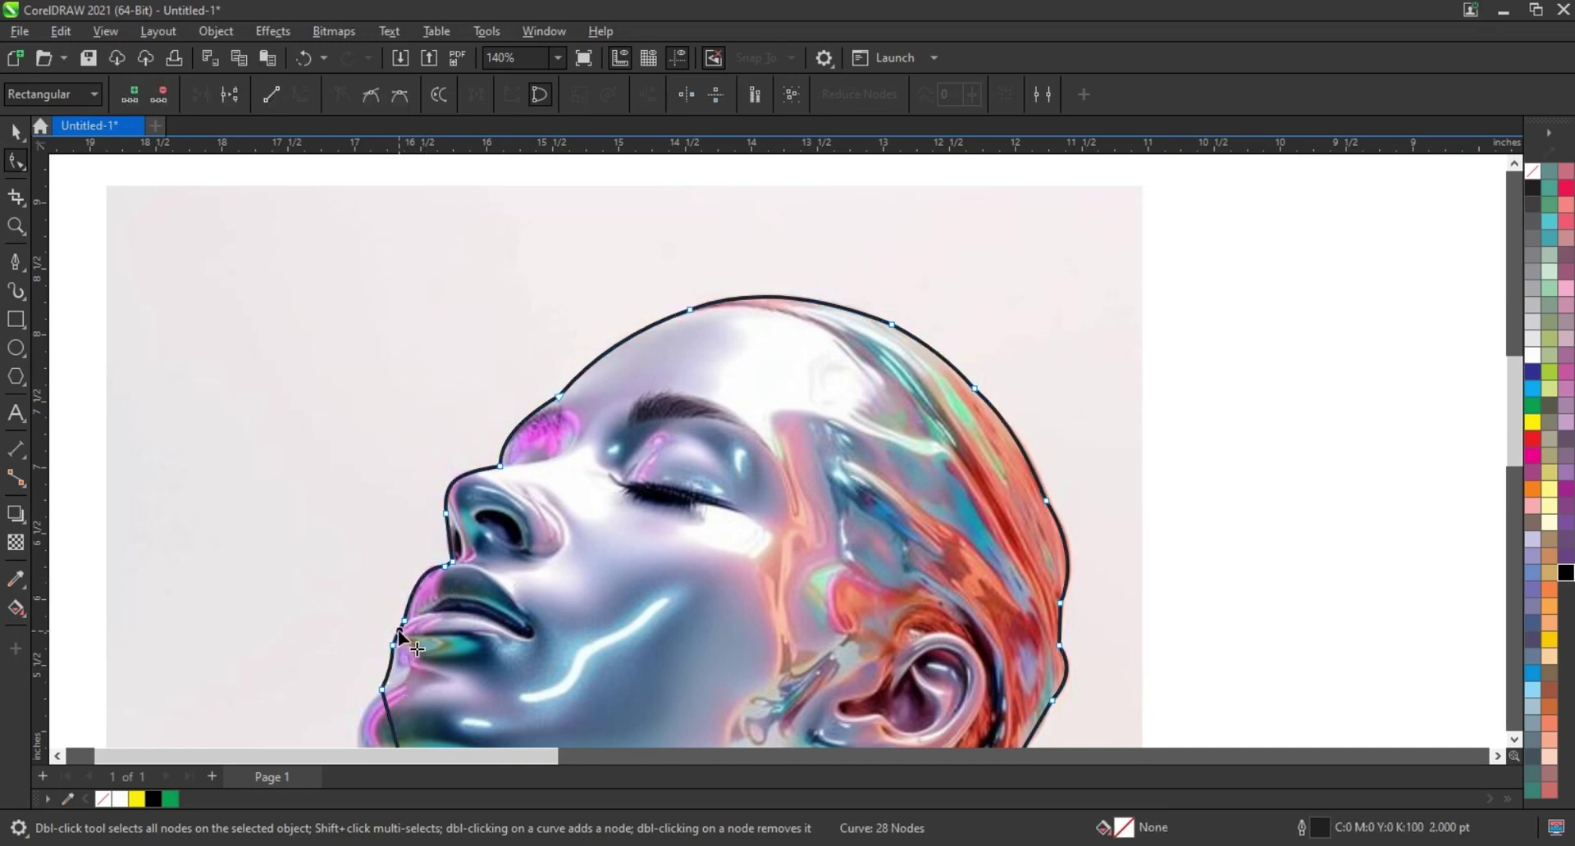
scroll(340, 472, down, 2)
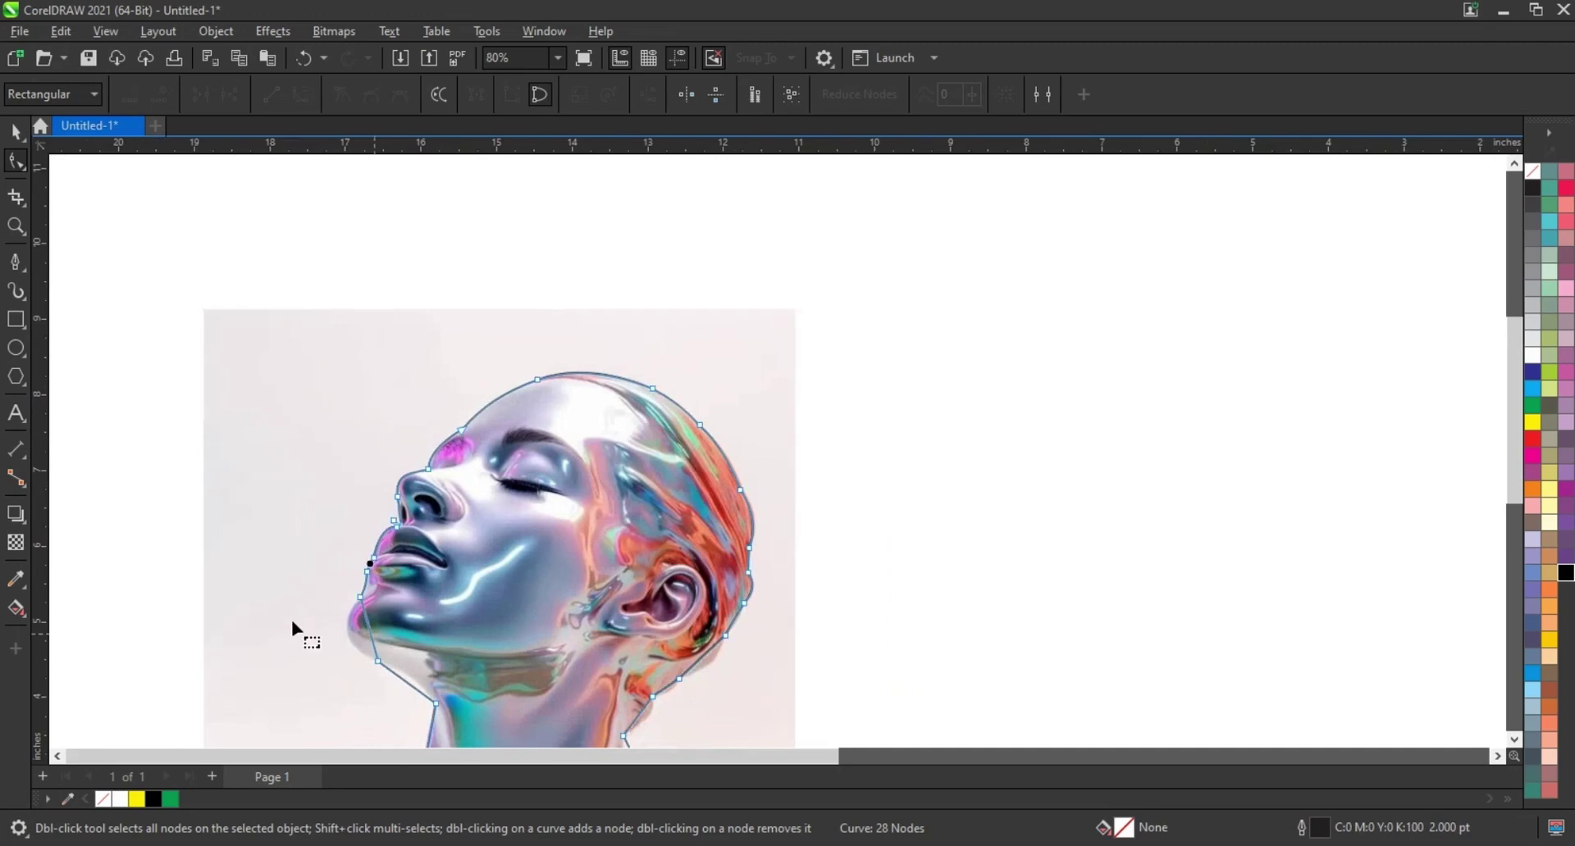
Step: Curve the chin, jaw-to-neck, neck and lower-left shoulder edges to match the figure
click(16, 226)
key(F3)
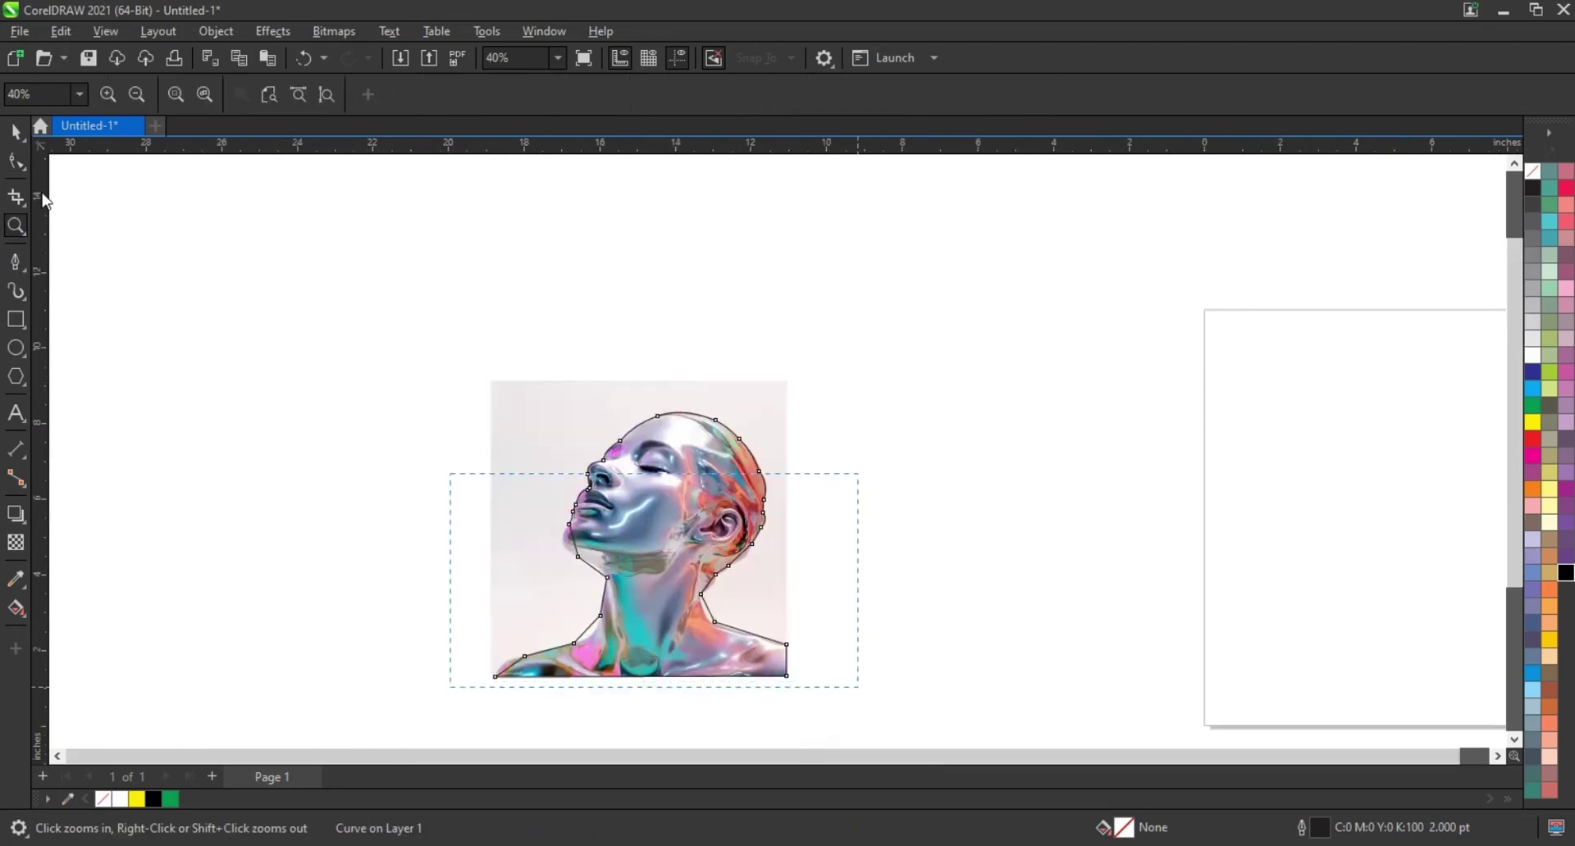
drag(451, 475, 855, 681)
click(15, 161)
mouse_move(548, 311)
mouse_down()
mouse_move(551, 364)
mouse_move(523, 363)
mouse_move(517, 327)
mouse_up()
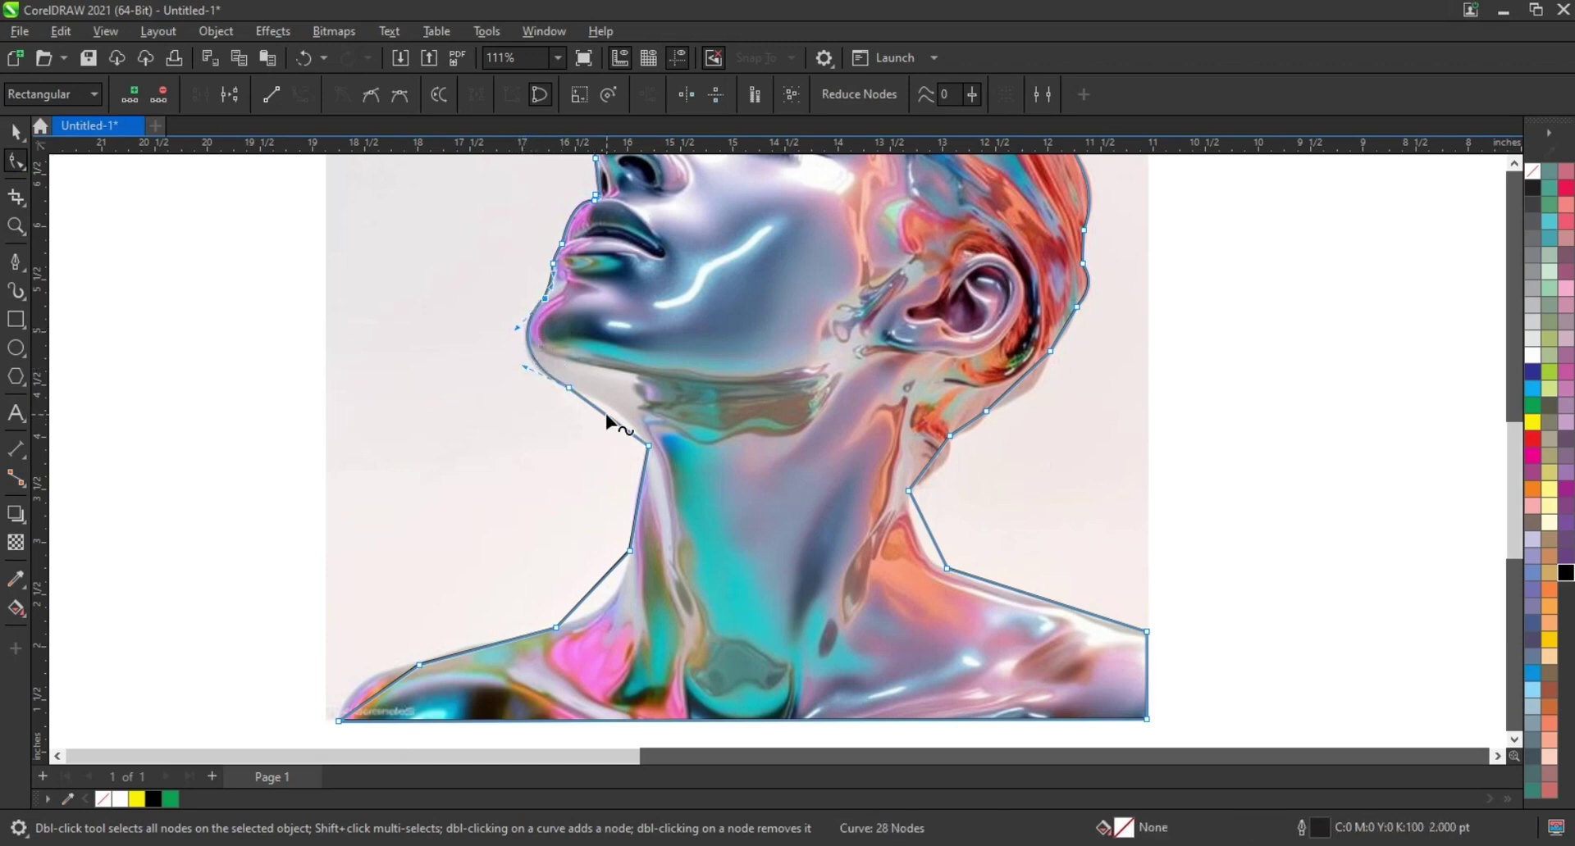
drag(607, 415, 612, 407)
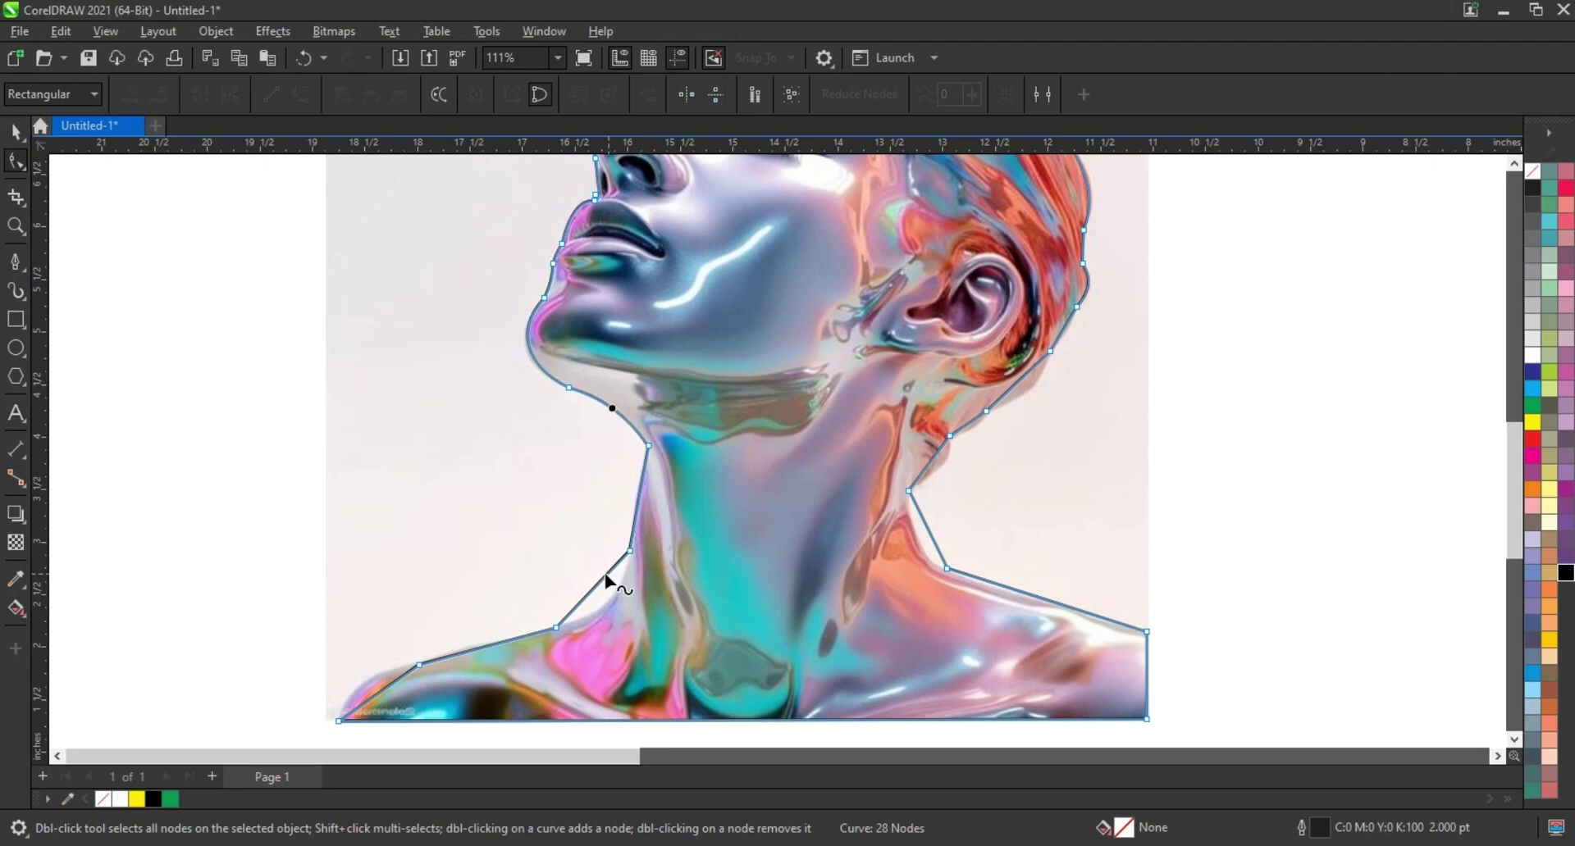
drag(605, 584, 633, 557)
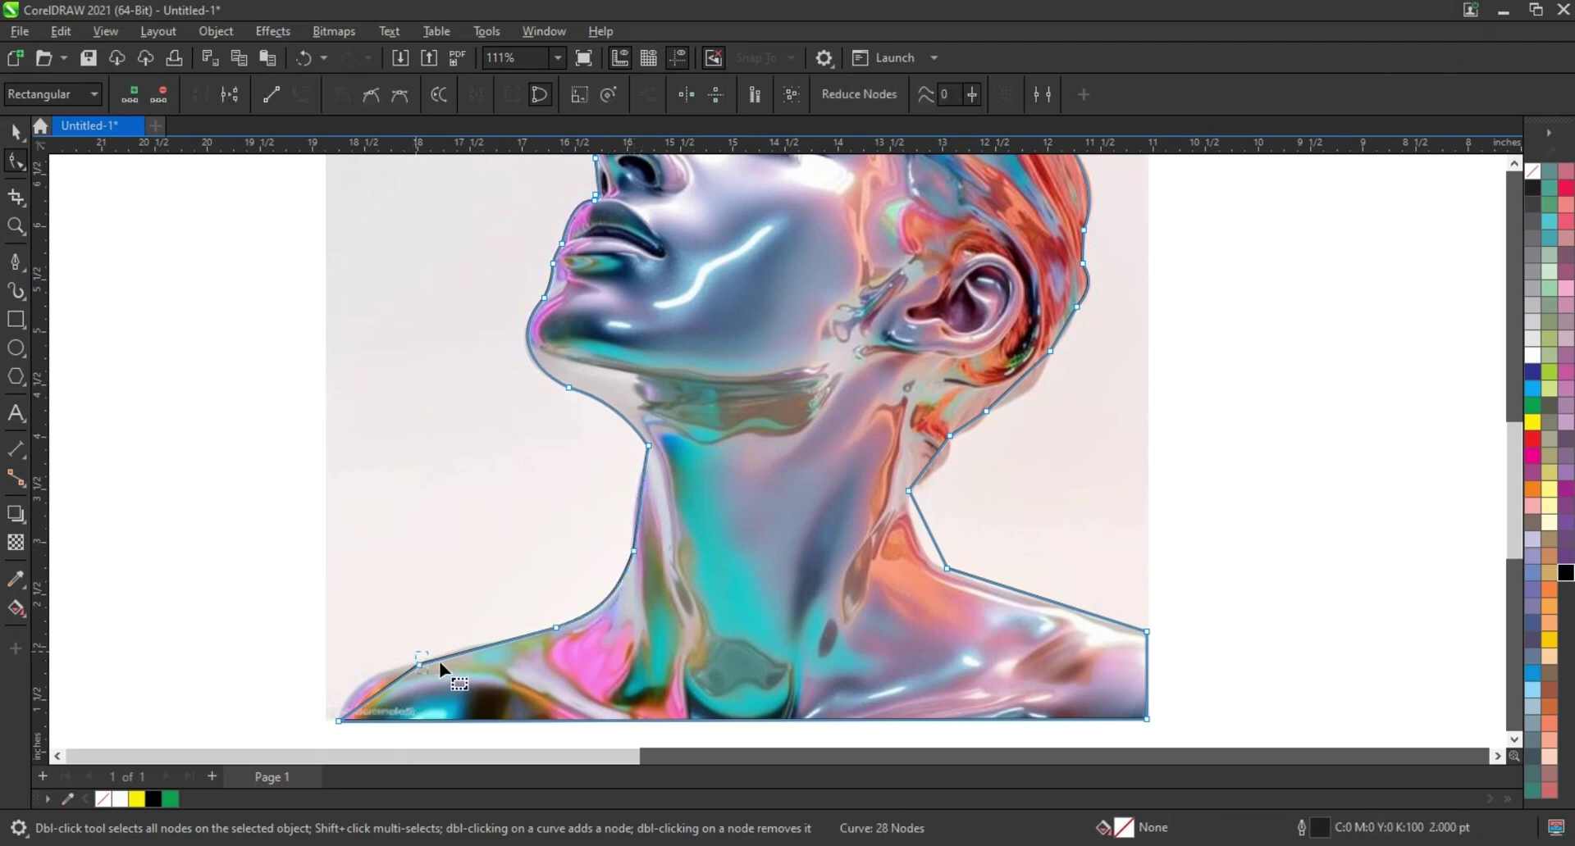
click(402, 681)
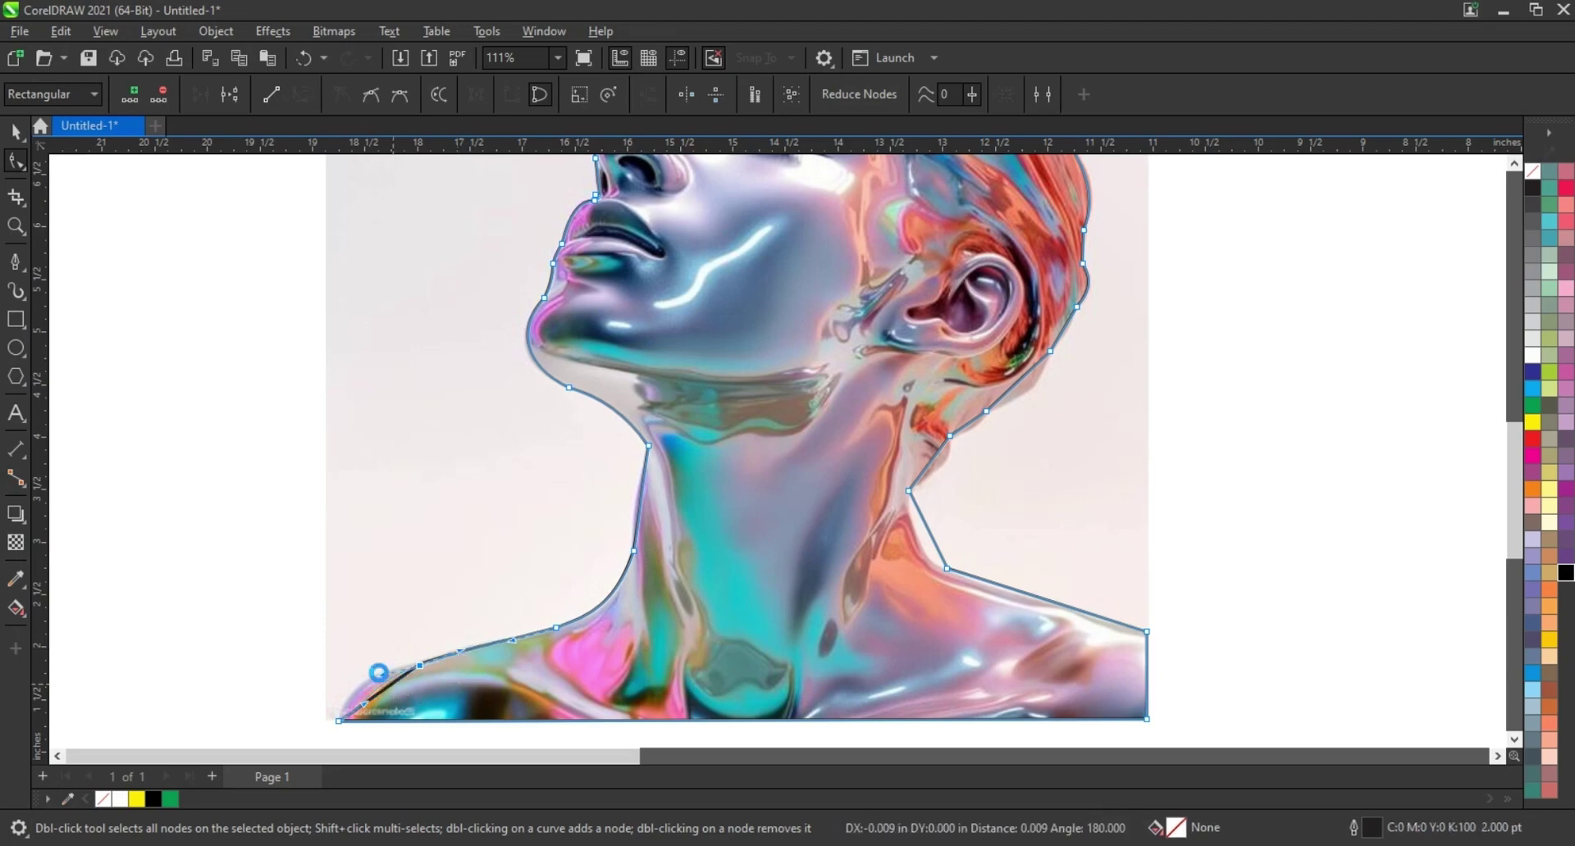
drag(353, 696, 372, 671)
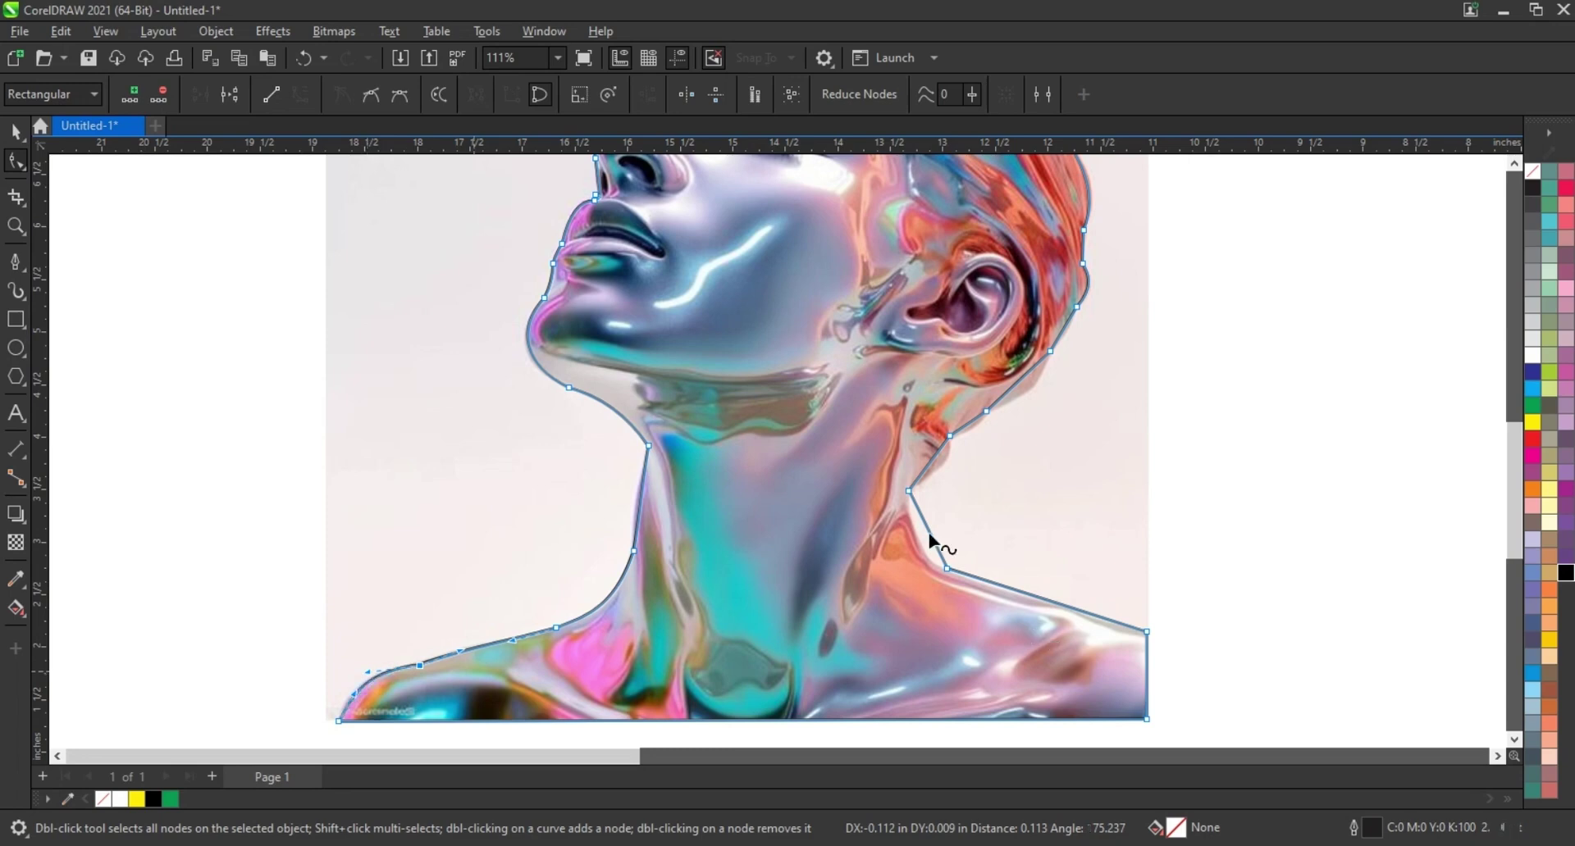
Step: Pick the right-hand neck, shoulder and behind-ear segments of the outline
click(927, 530)
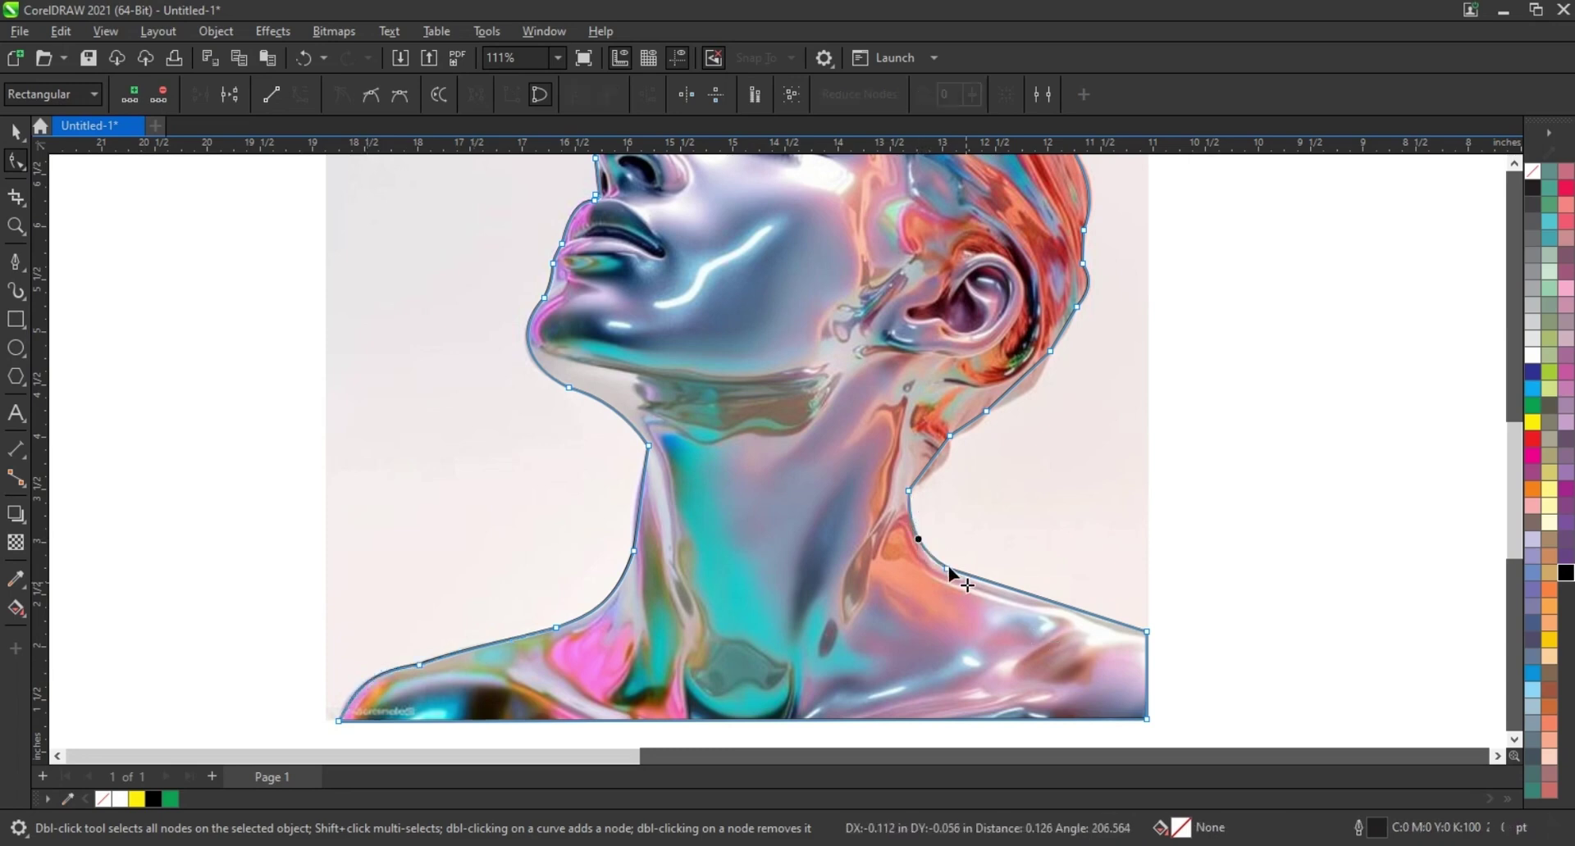
click(947, 568)
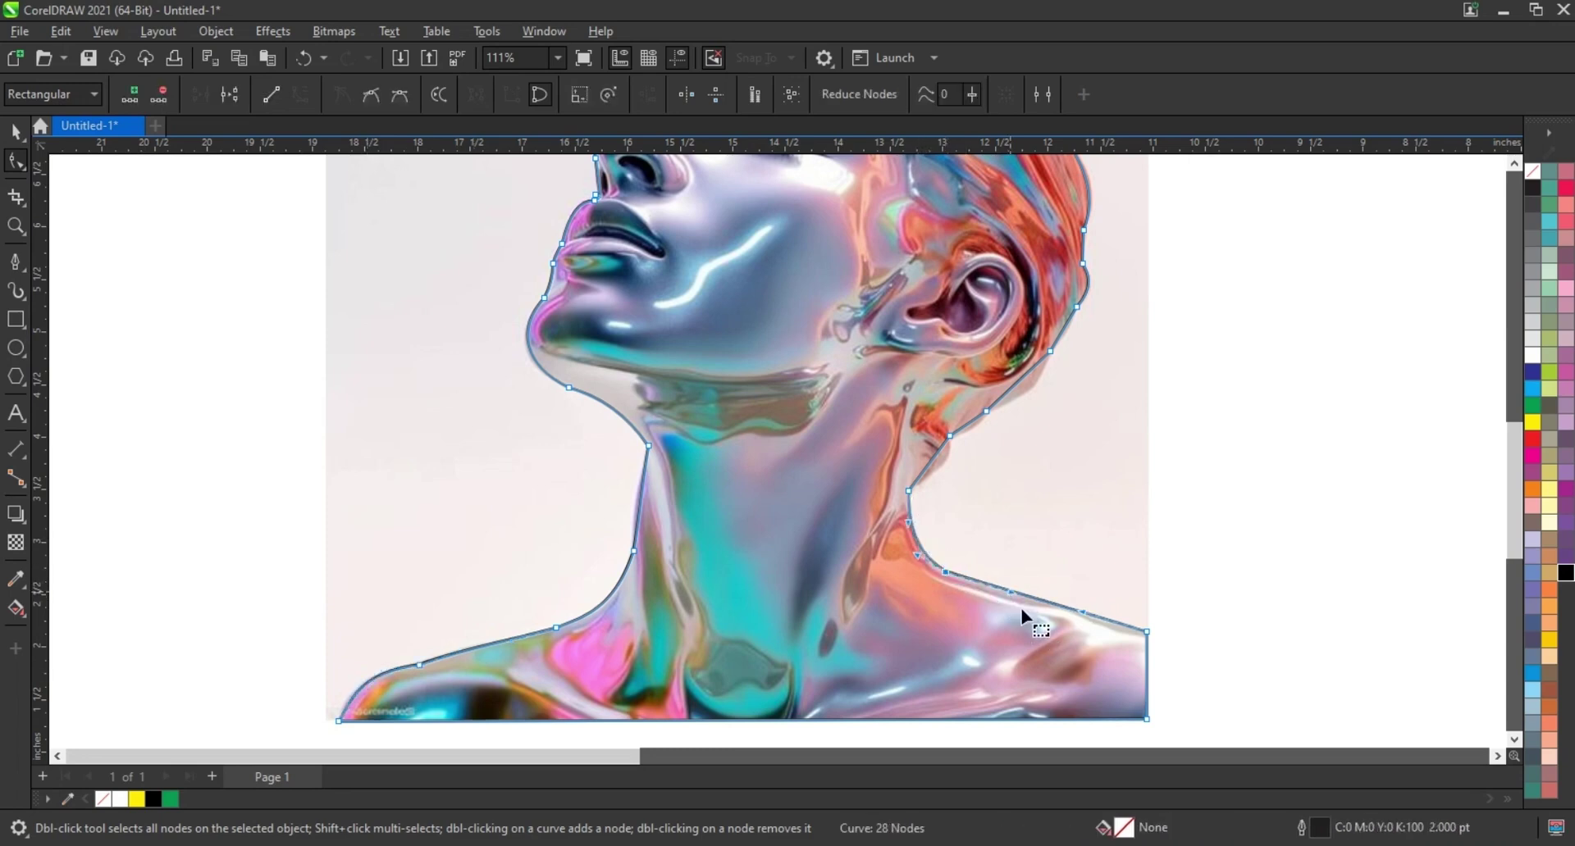
click(1081, 614)
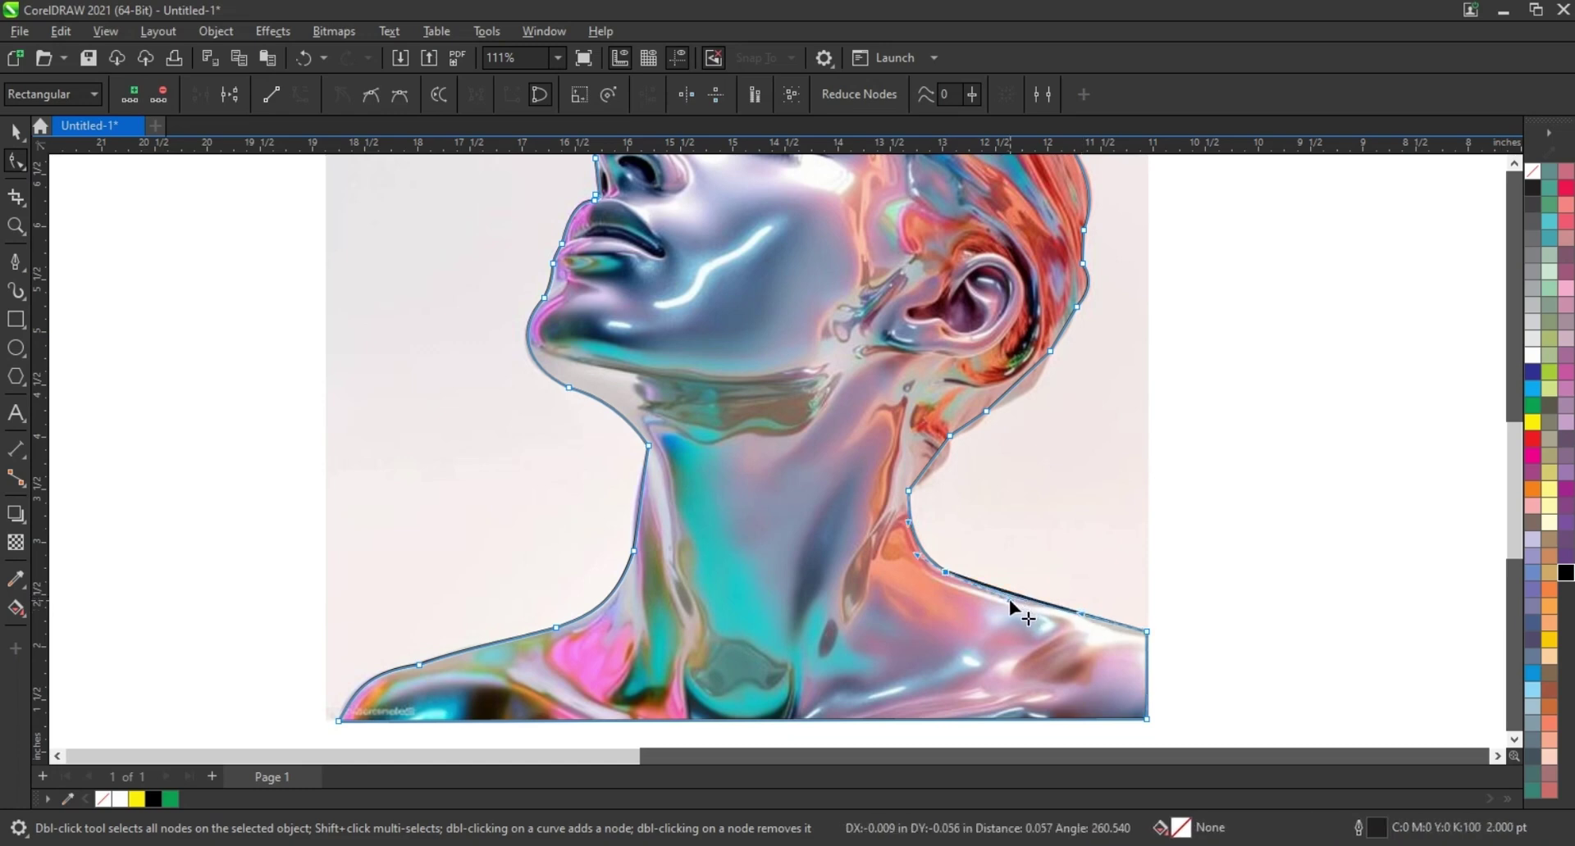
click(943, 460)
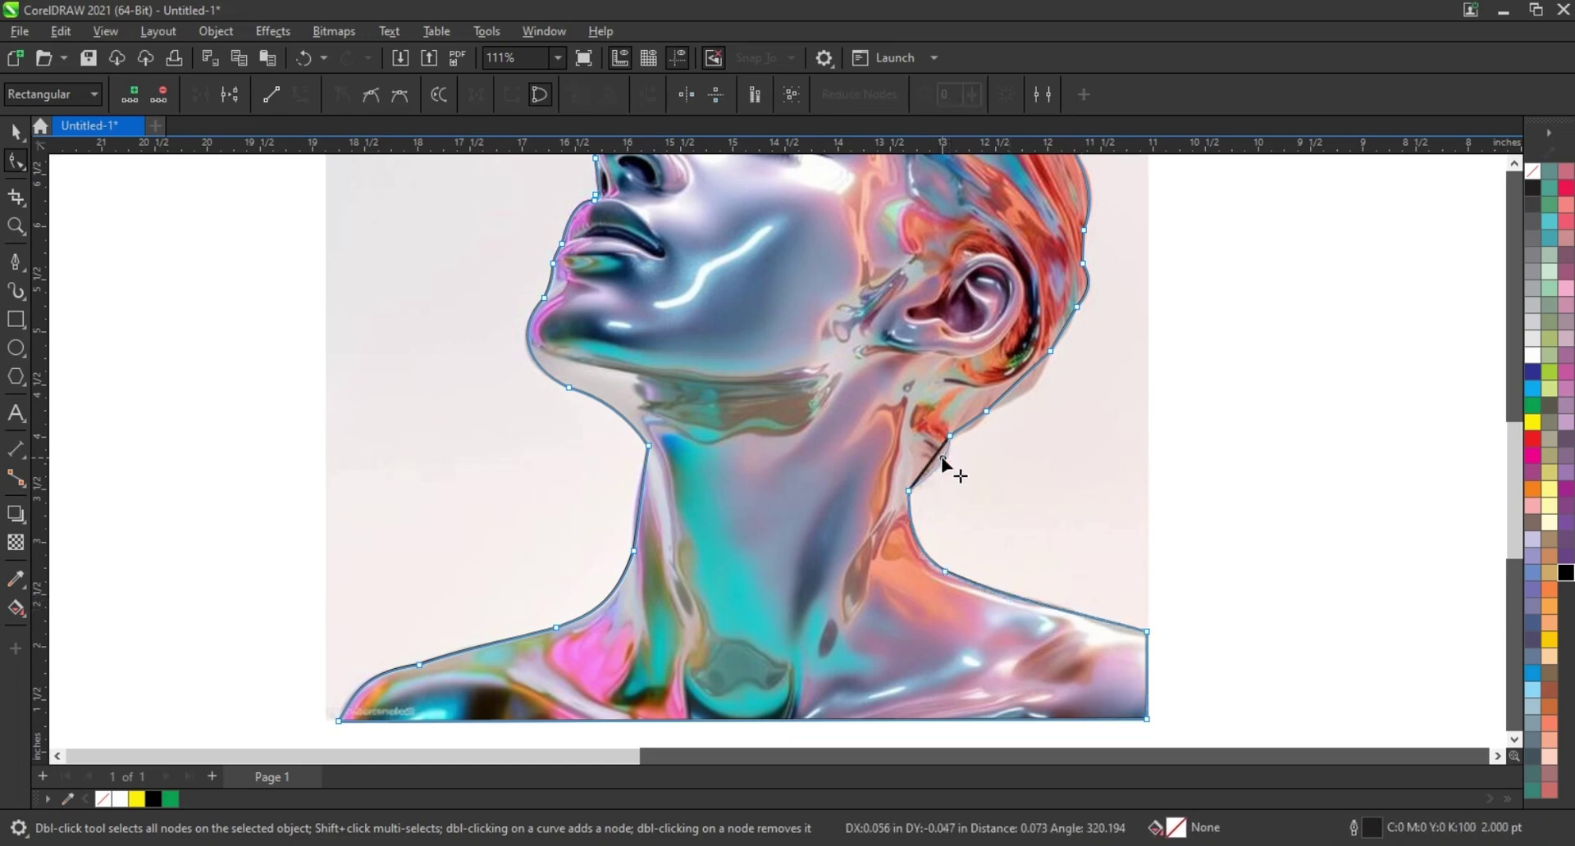
click(971, 426)
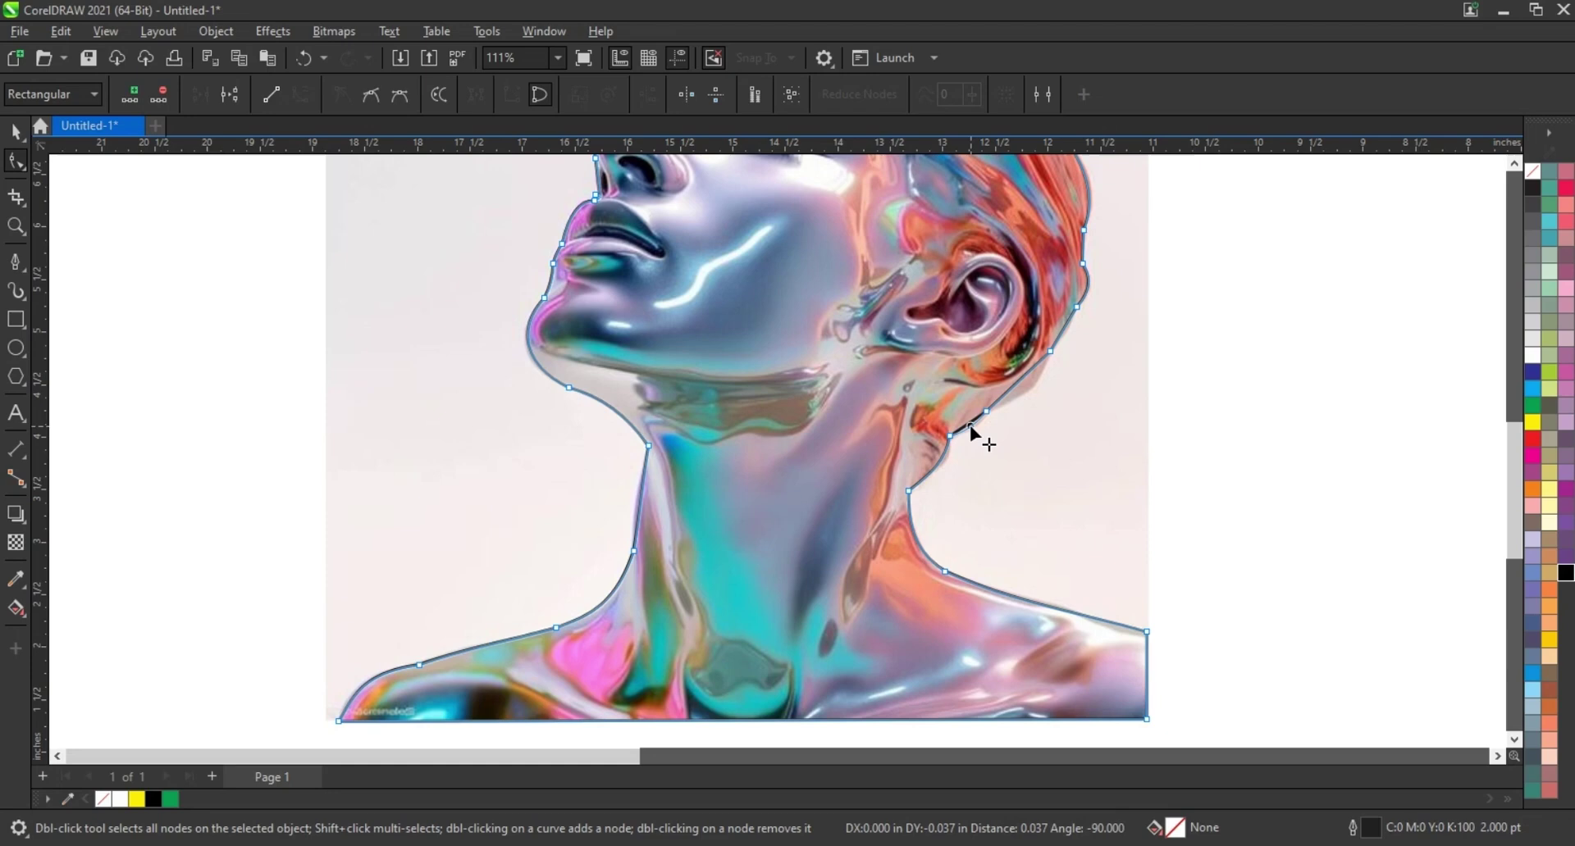
click(1017, 386)
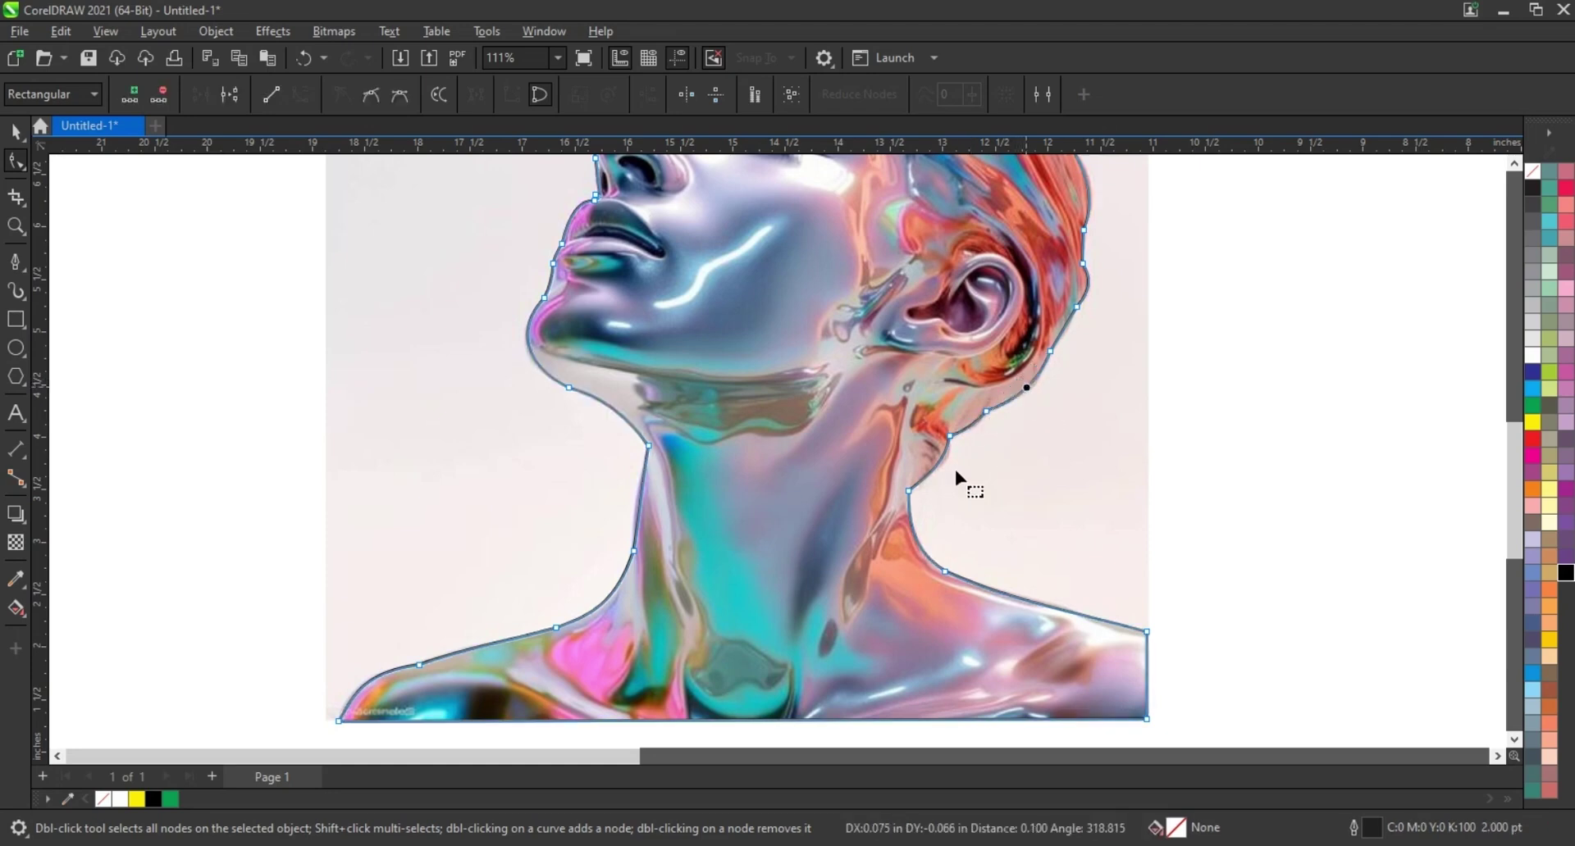
scroll(853, 541, down, 2)
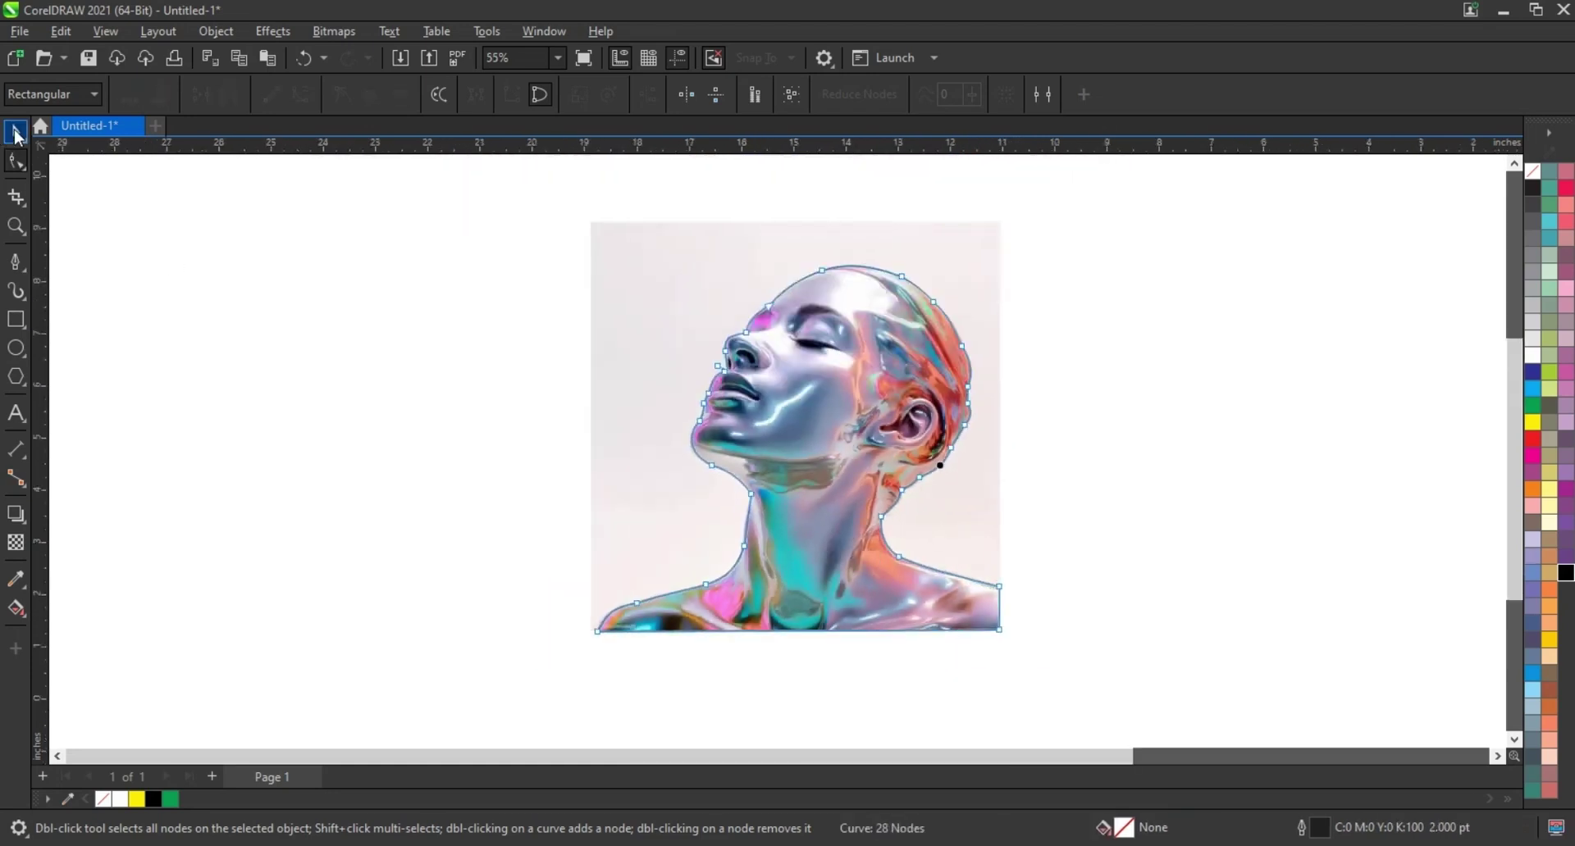
Step: Fill the traced outline with black
click(17, 133)
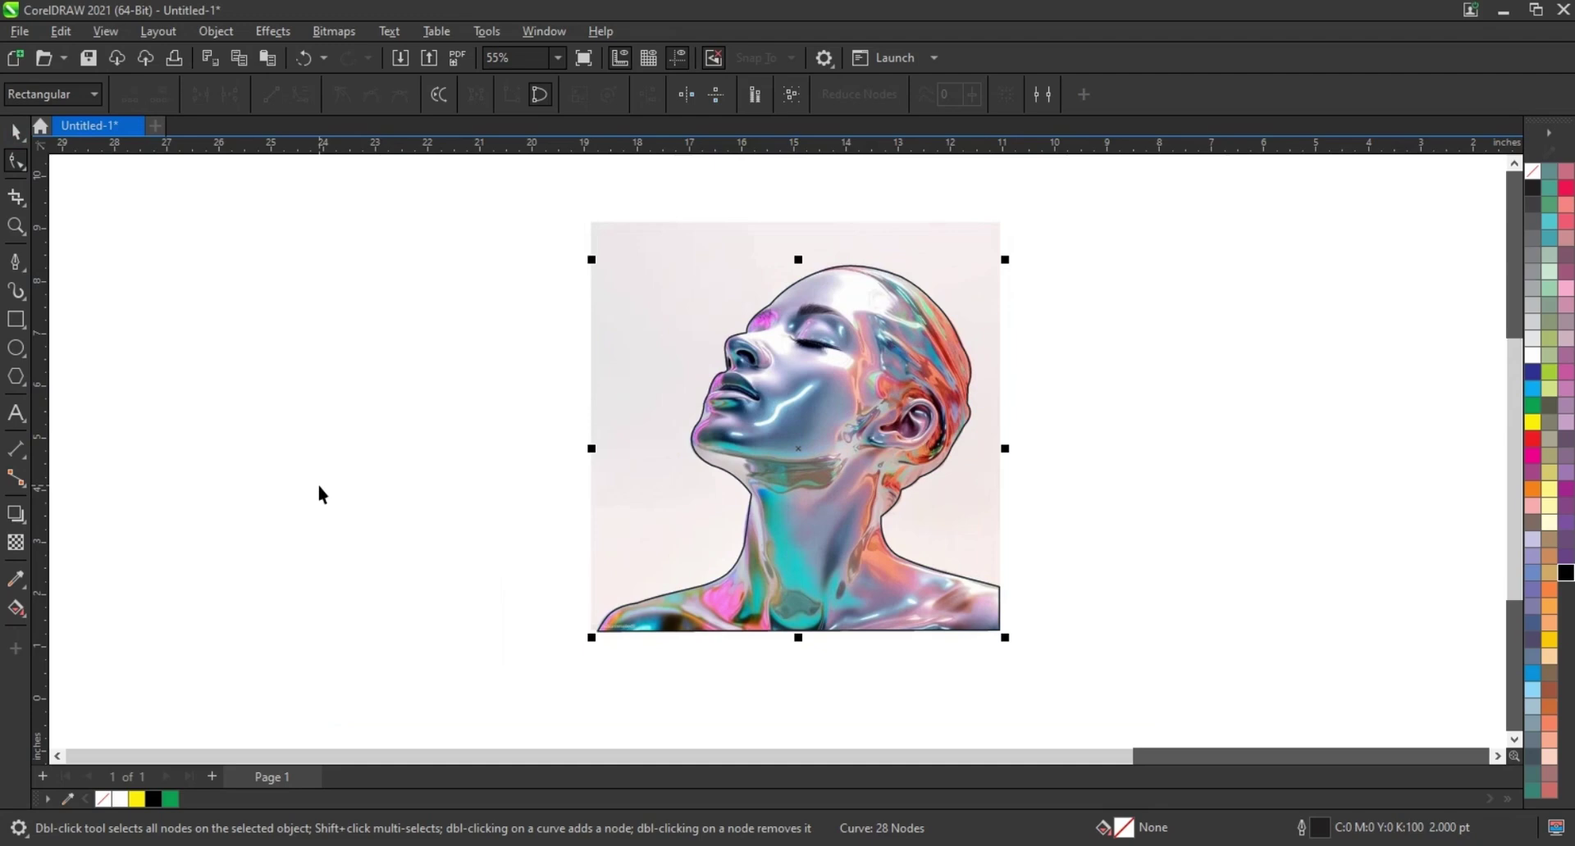
click(1566, 574)
click(1263, 593)
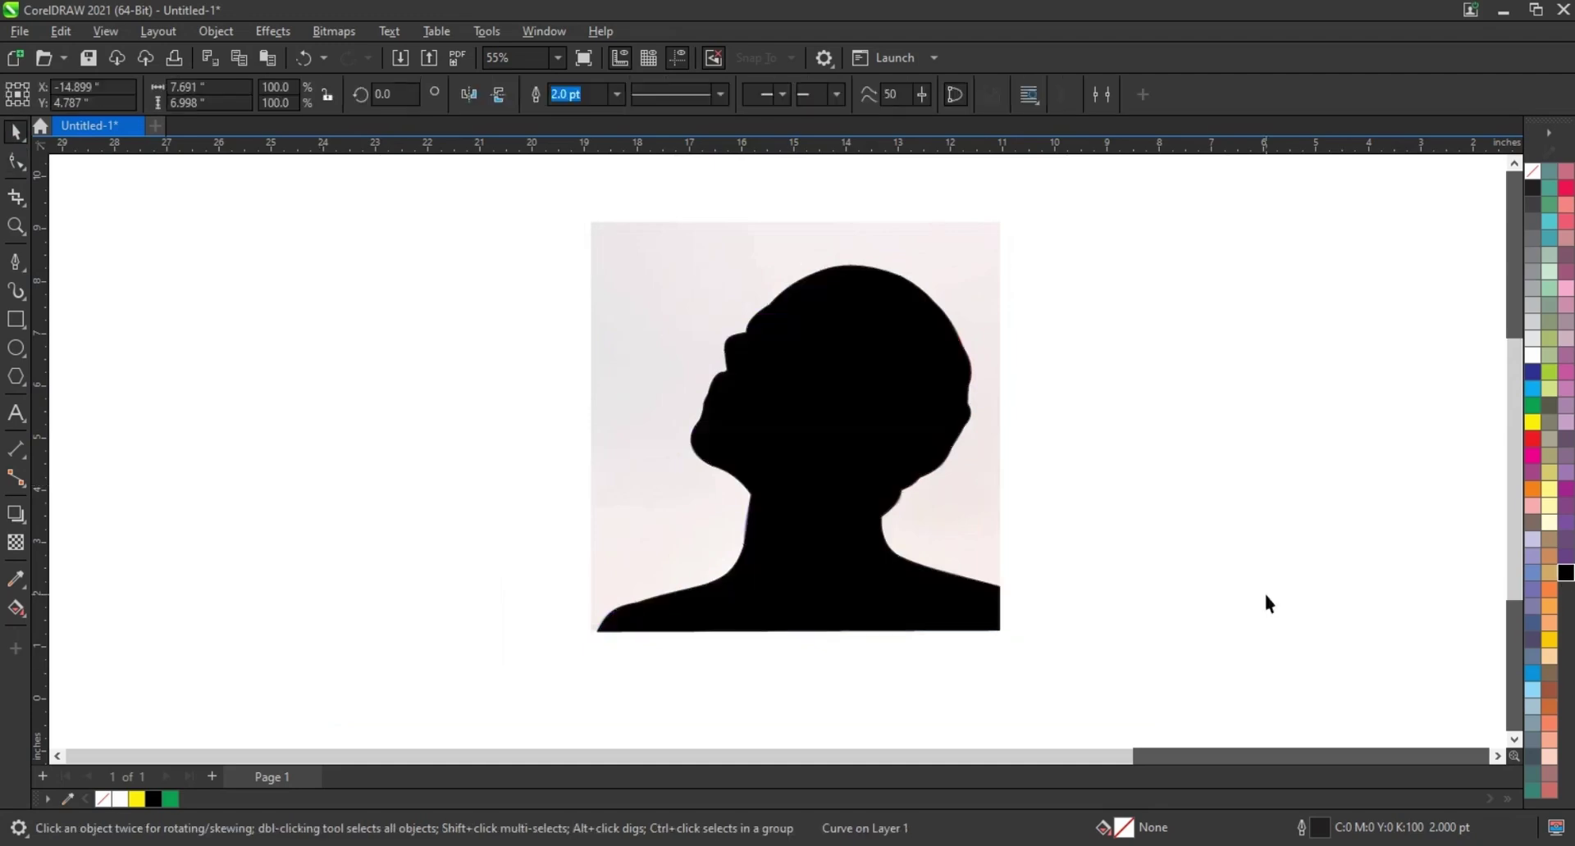
Step: PowerClip the portrait photo inside the black silhouette via Place Inside Frame
click(972, 288)
right_click(973, 285)
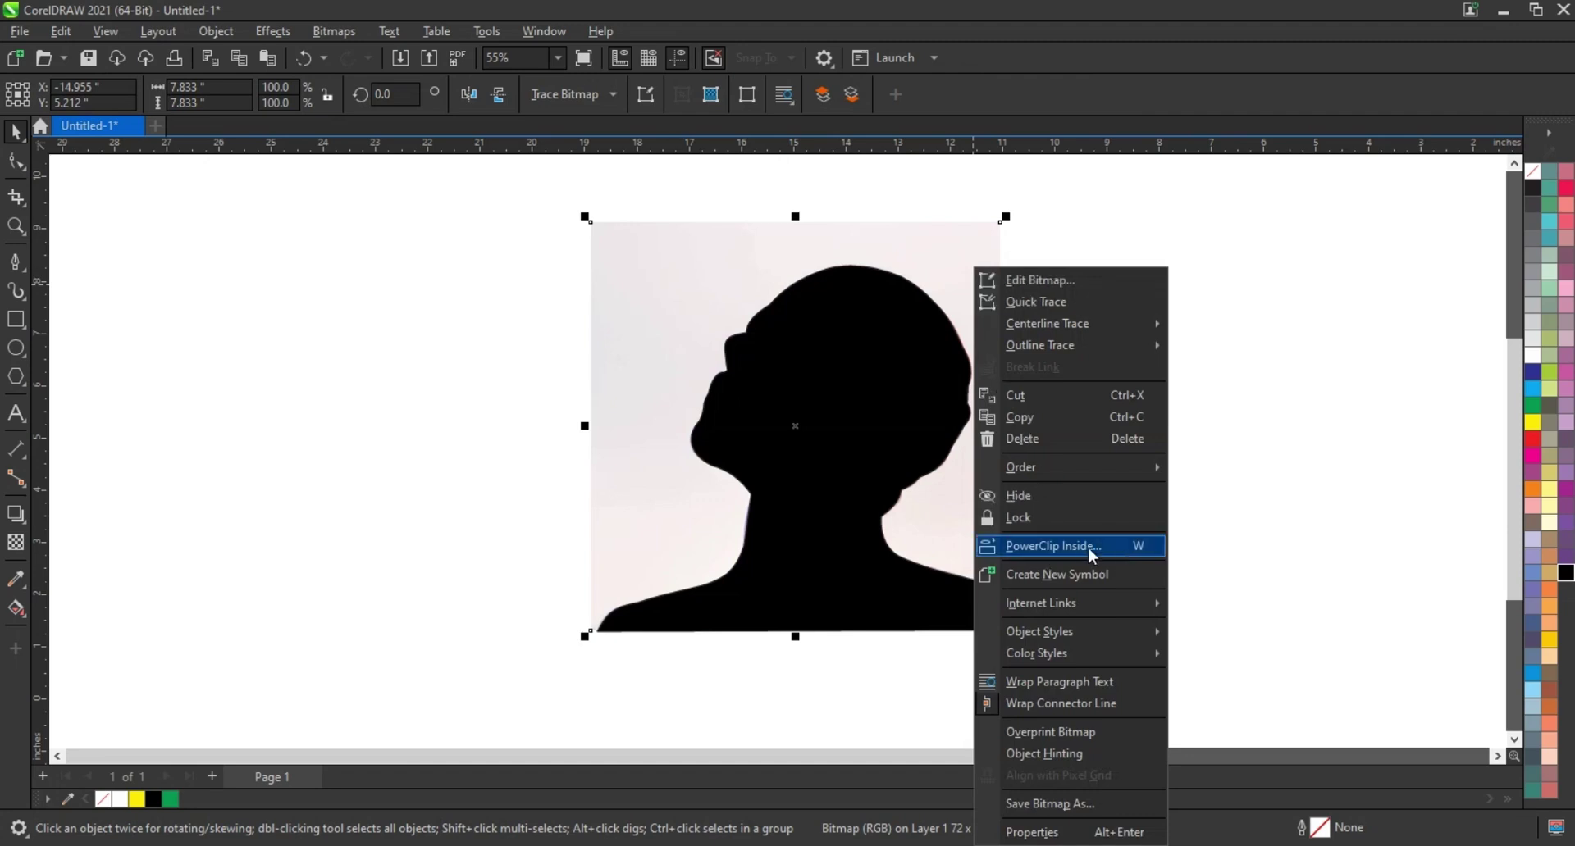
click(991, 239)
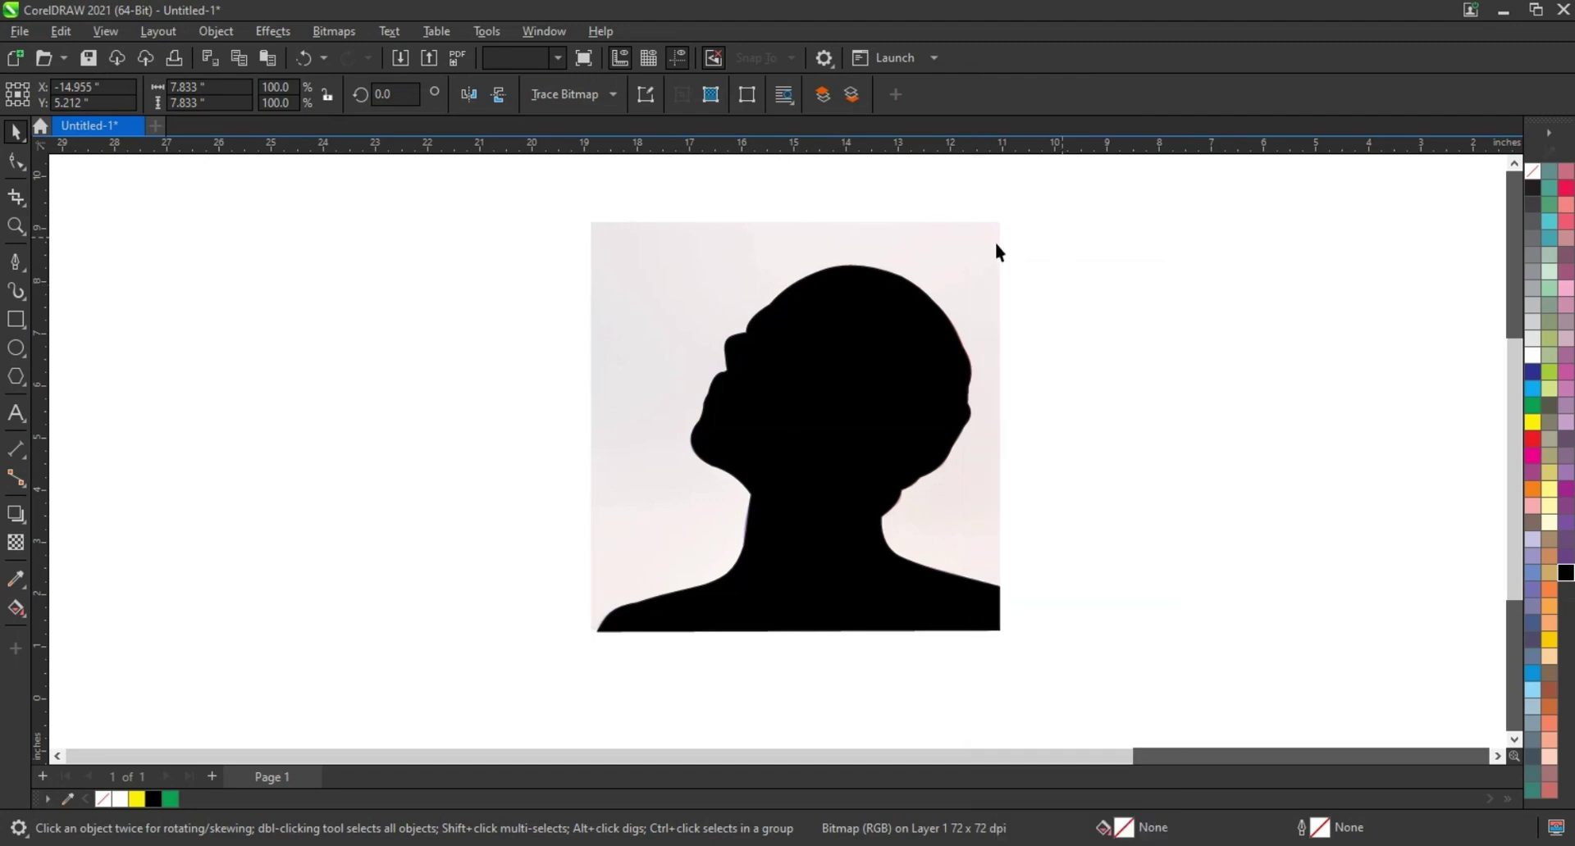
click(270, 33)
mouse_move(215, 31)
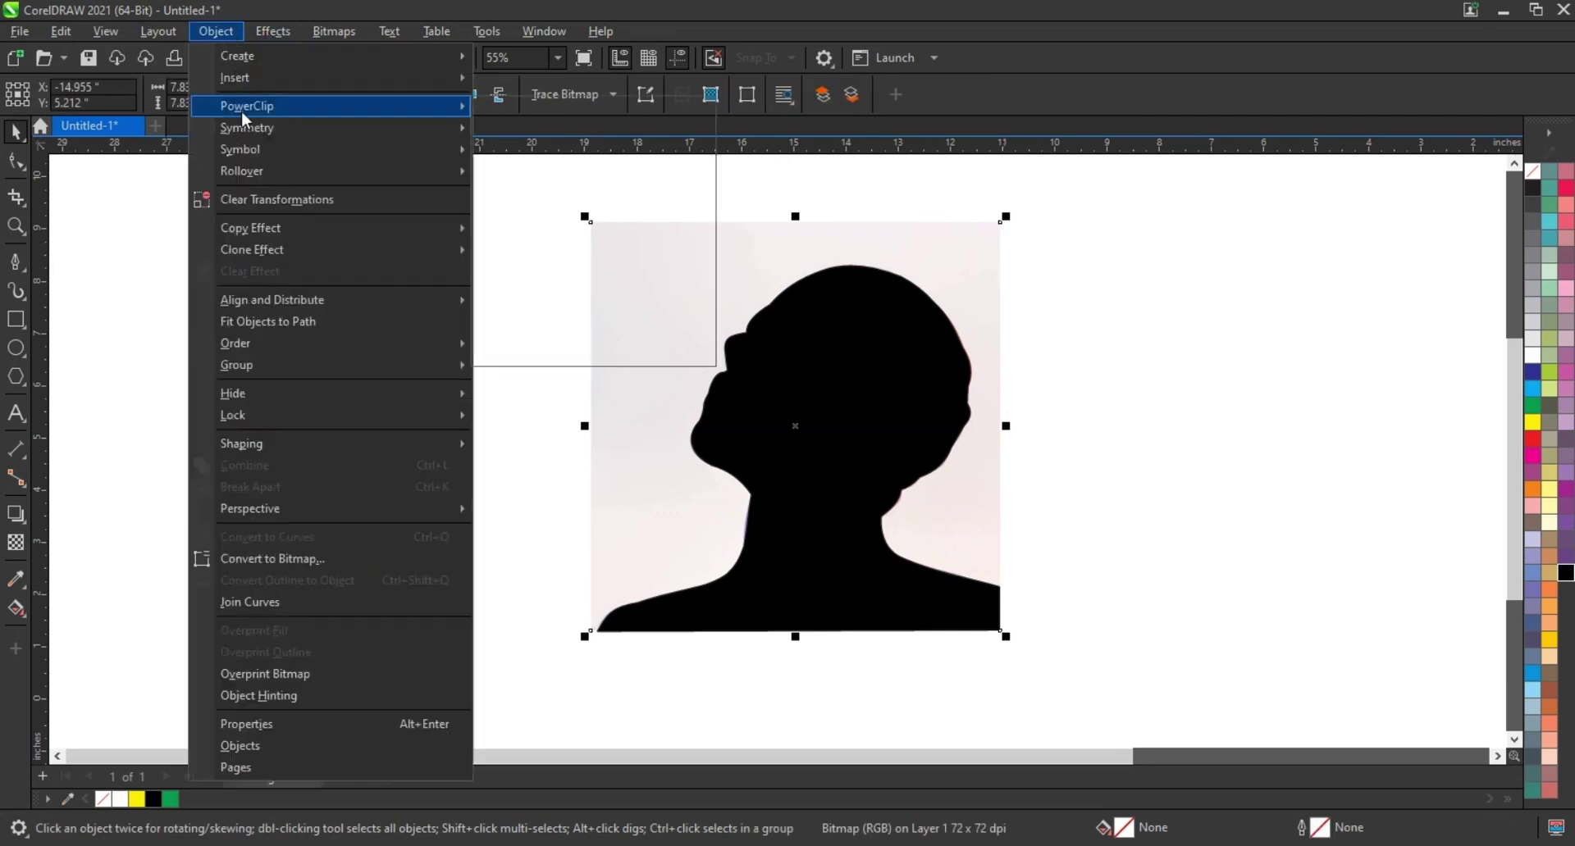
mouse_move(270, 105)
click(534, 108)
click(819, 380)
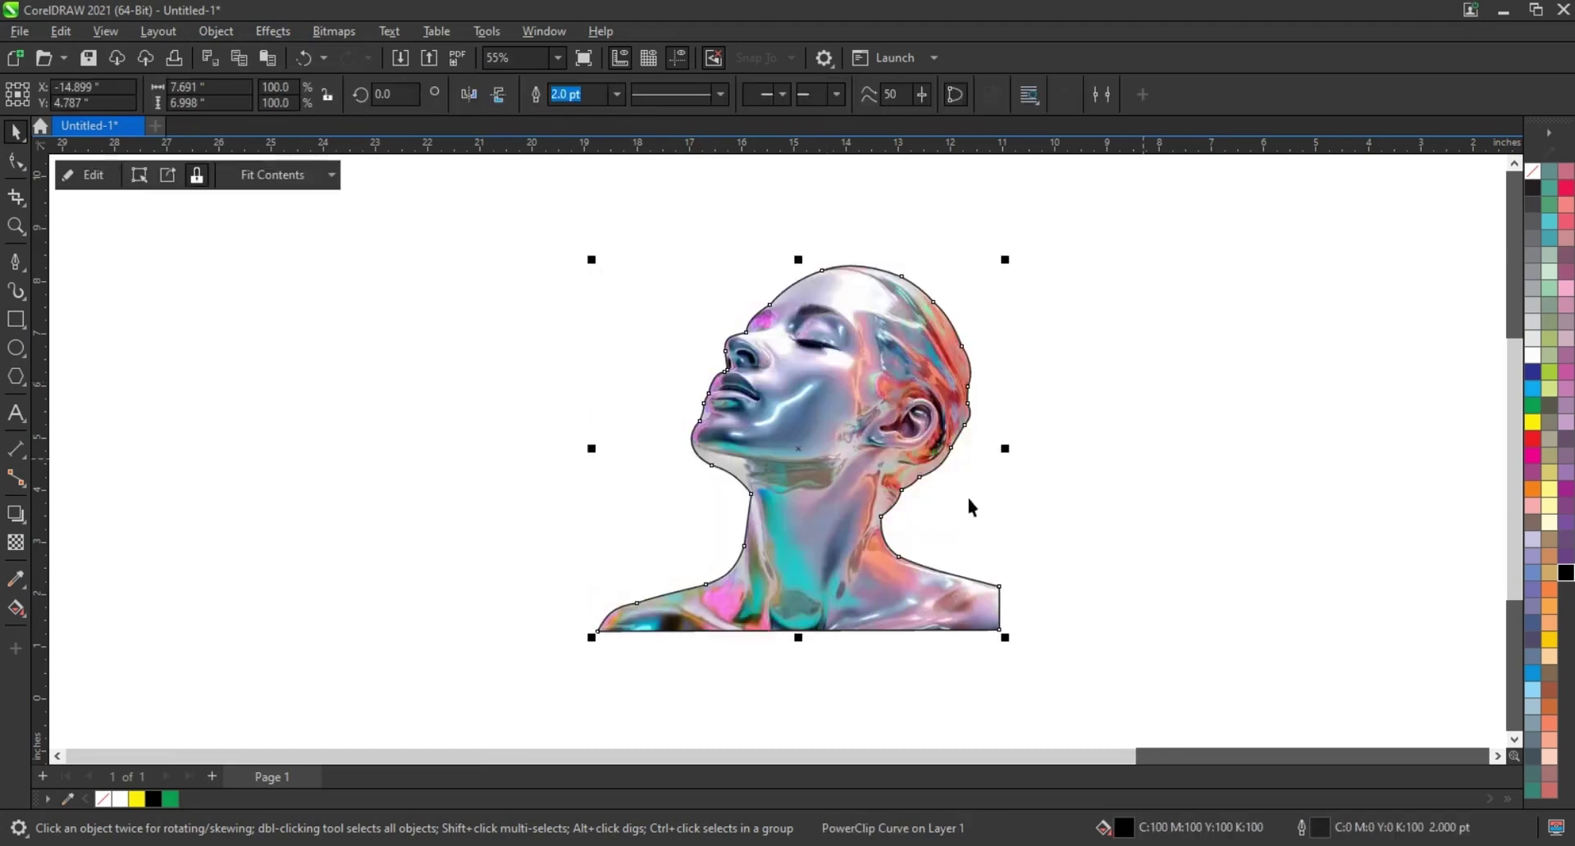
click(970, 508)
scroll(826, 463, down, 2)
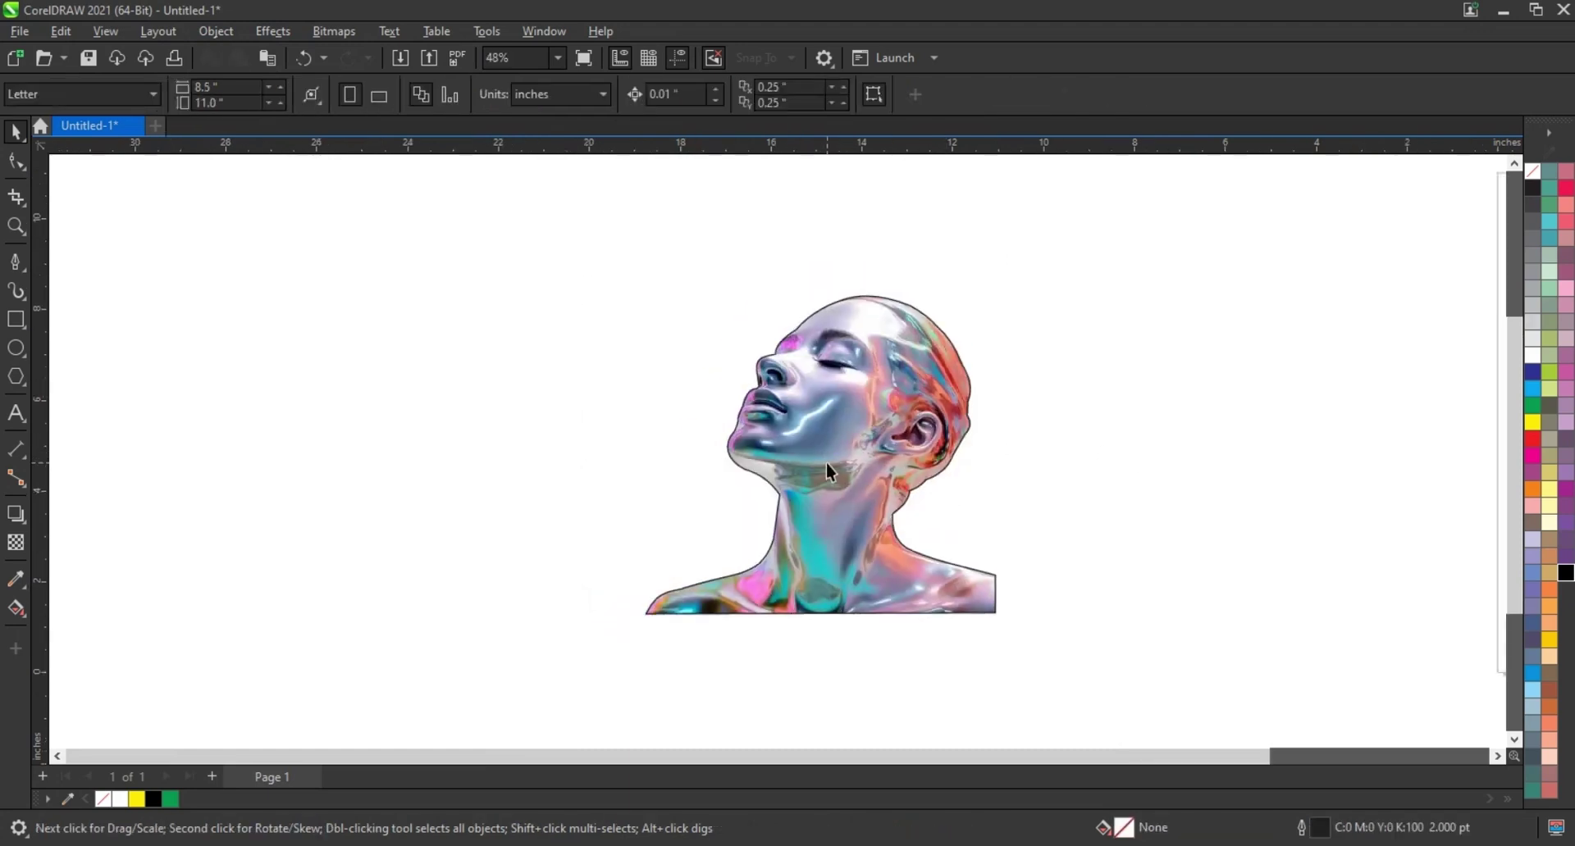
Step: Draw a black-filled rectangle around the portrait and place it behind the clipped image
click(12, 325)
drag(677, 223, 956, 583)
click(17, 132)
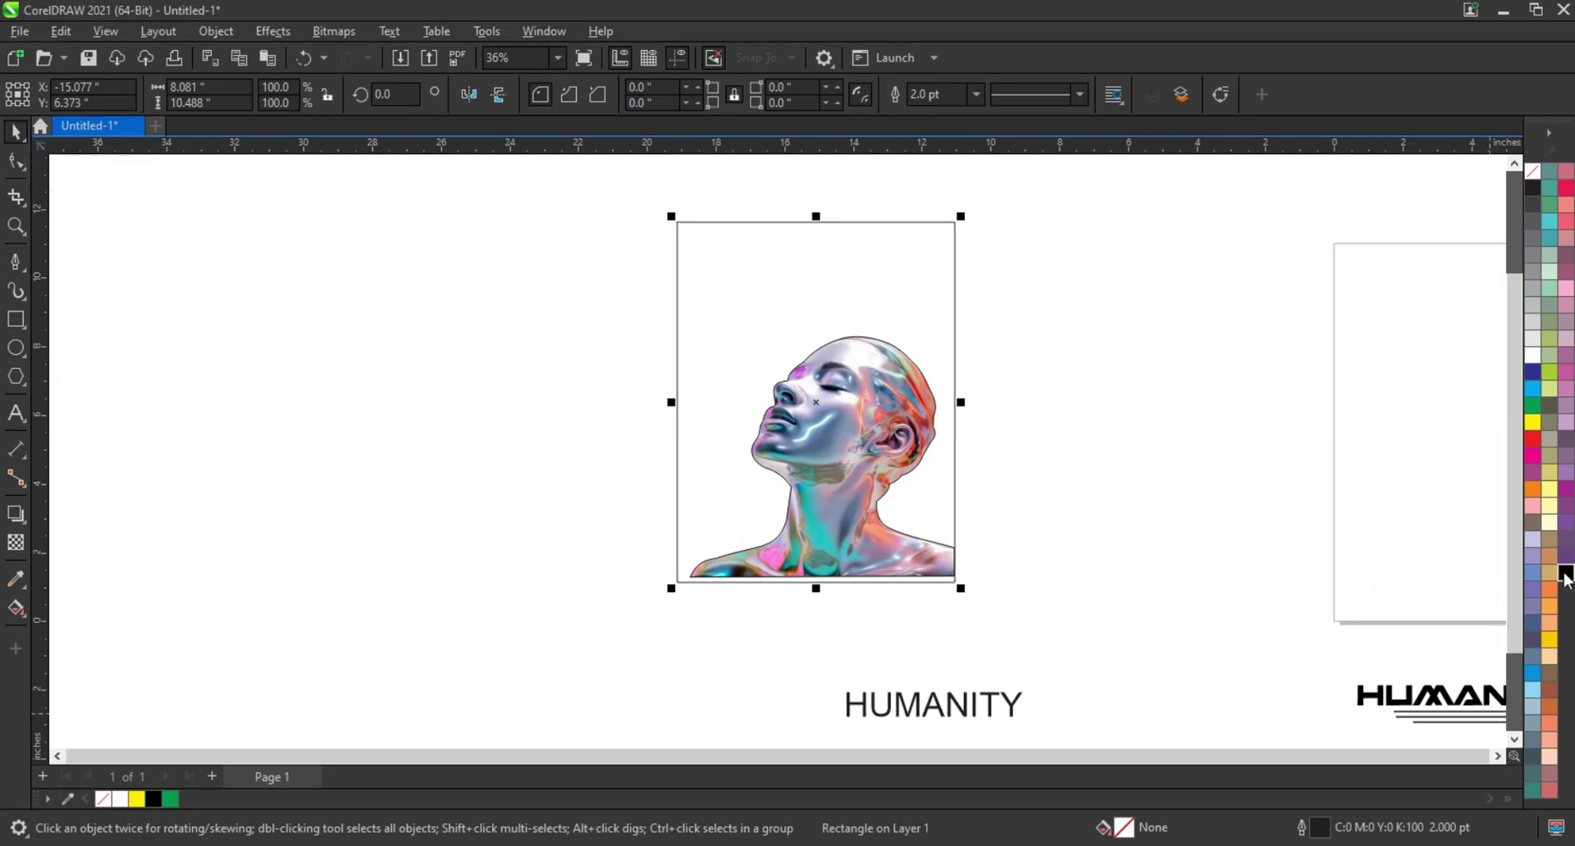
click(1565, 574)
key(shift+Page_Down)
click(832, 475)
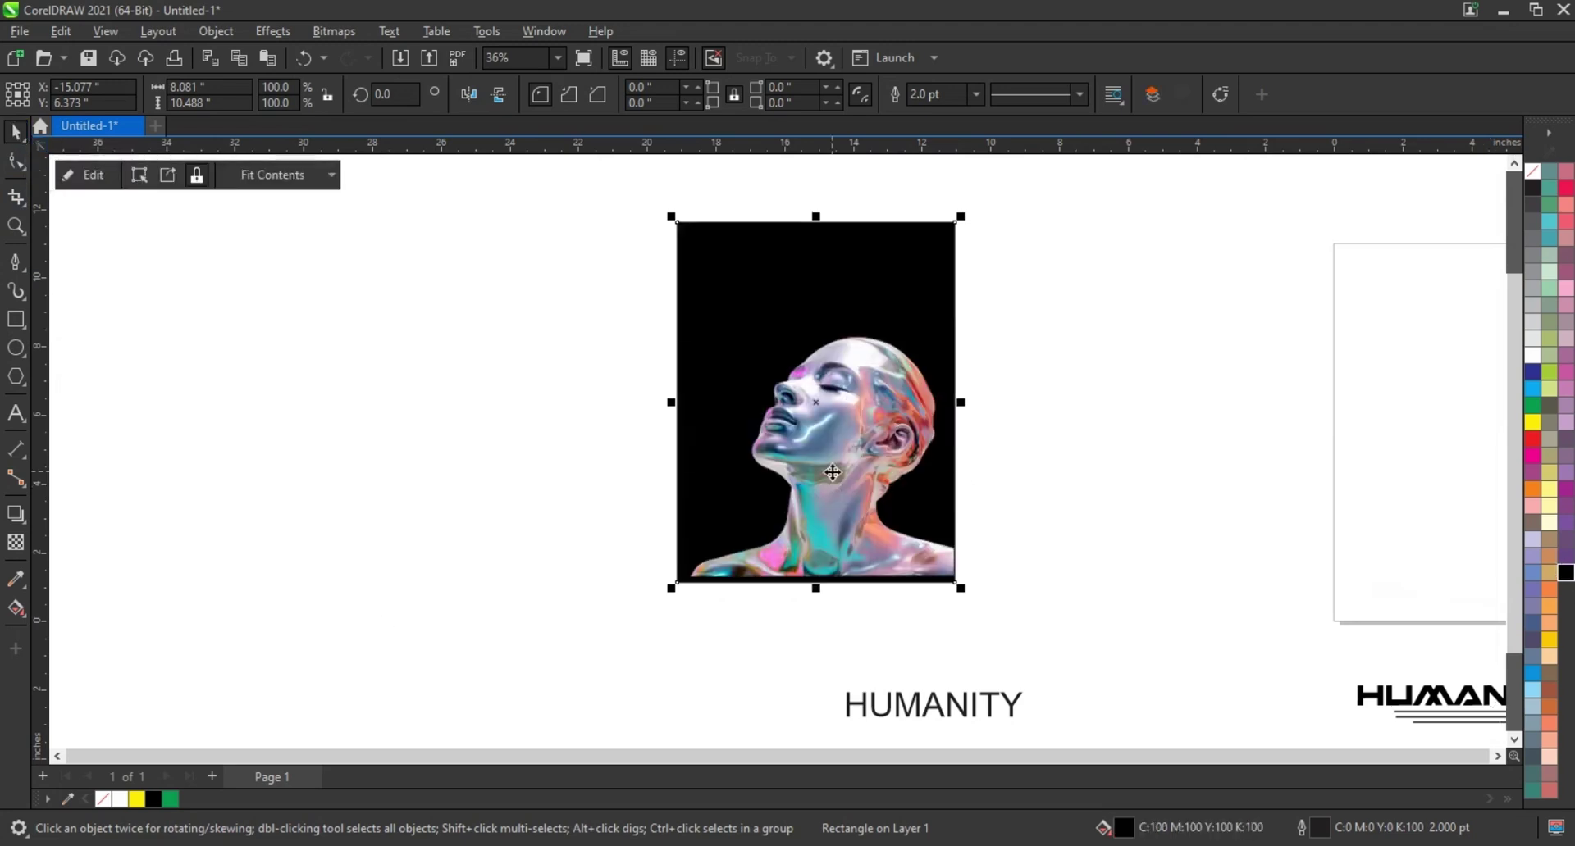
Step: Remove the portrait's outline and extend the black rectangle below the portrait
right_click(1531, 187)
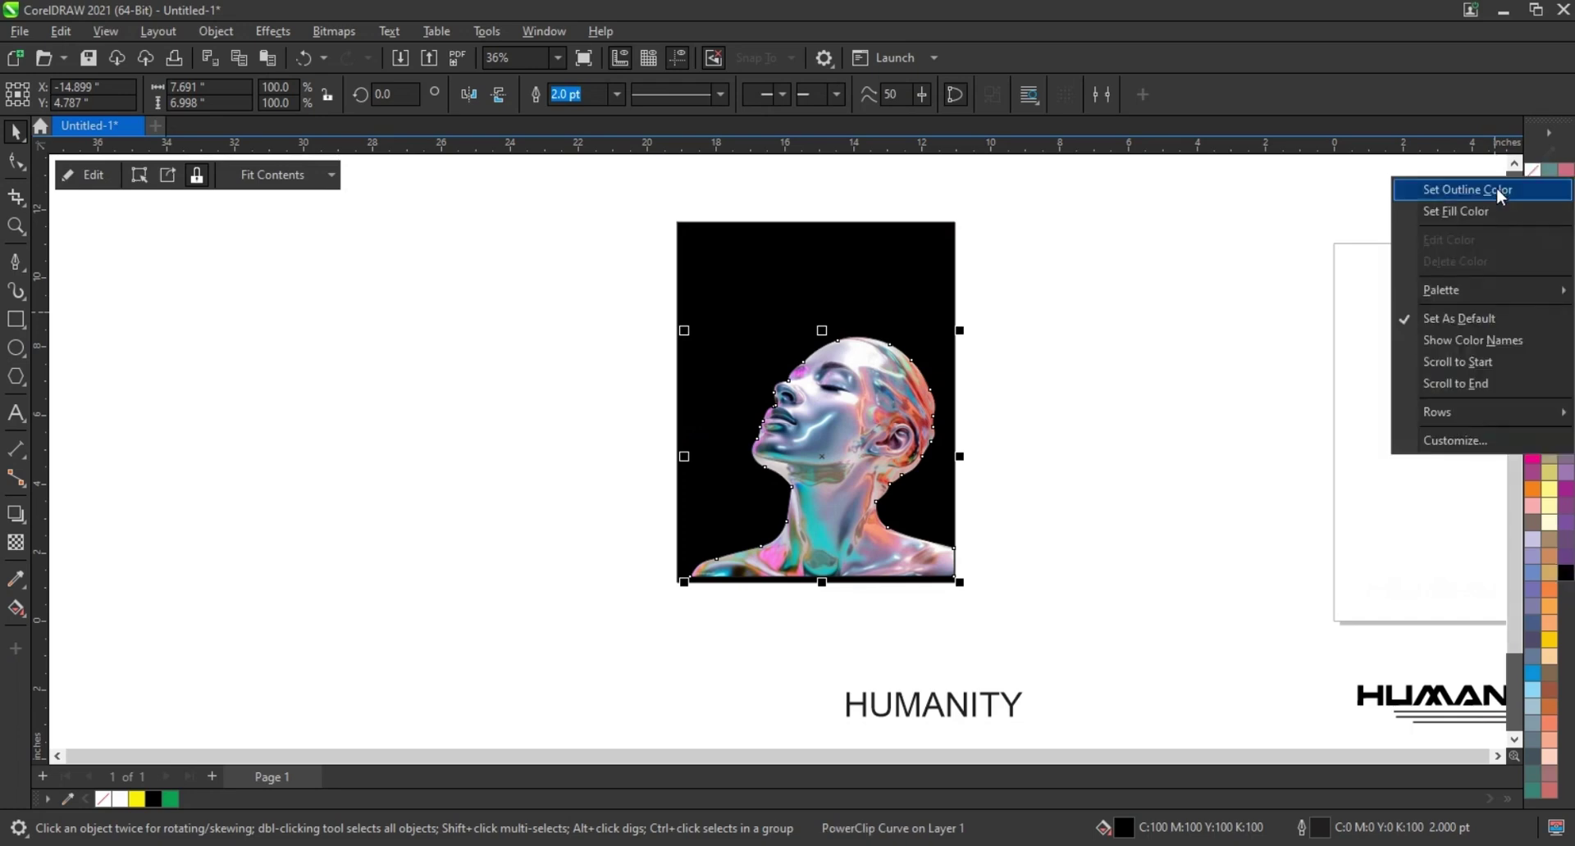
click(778, 354)
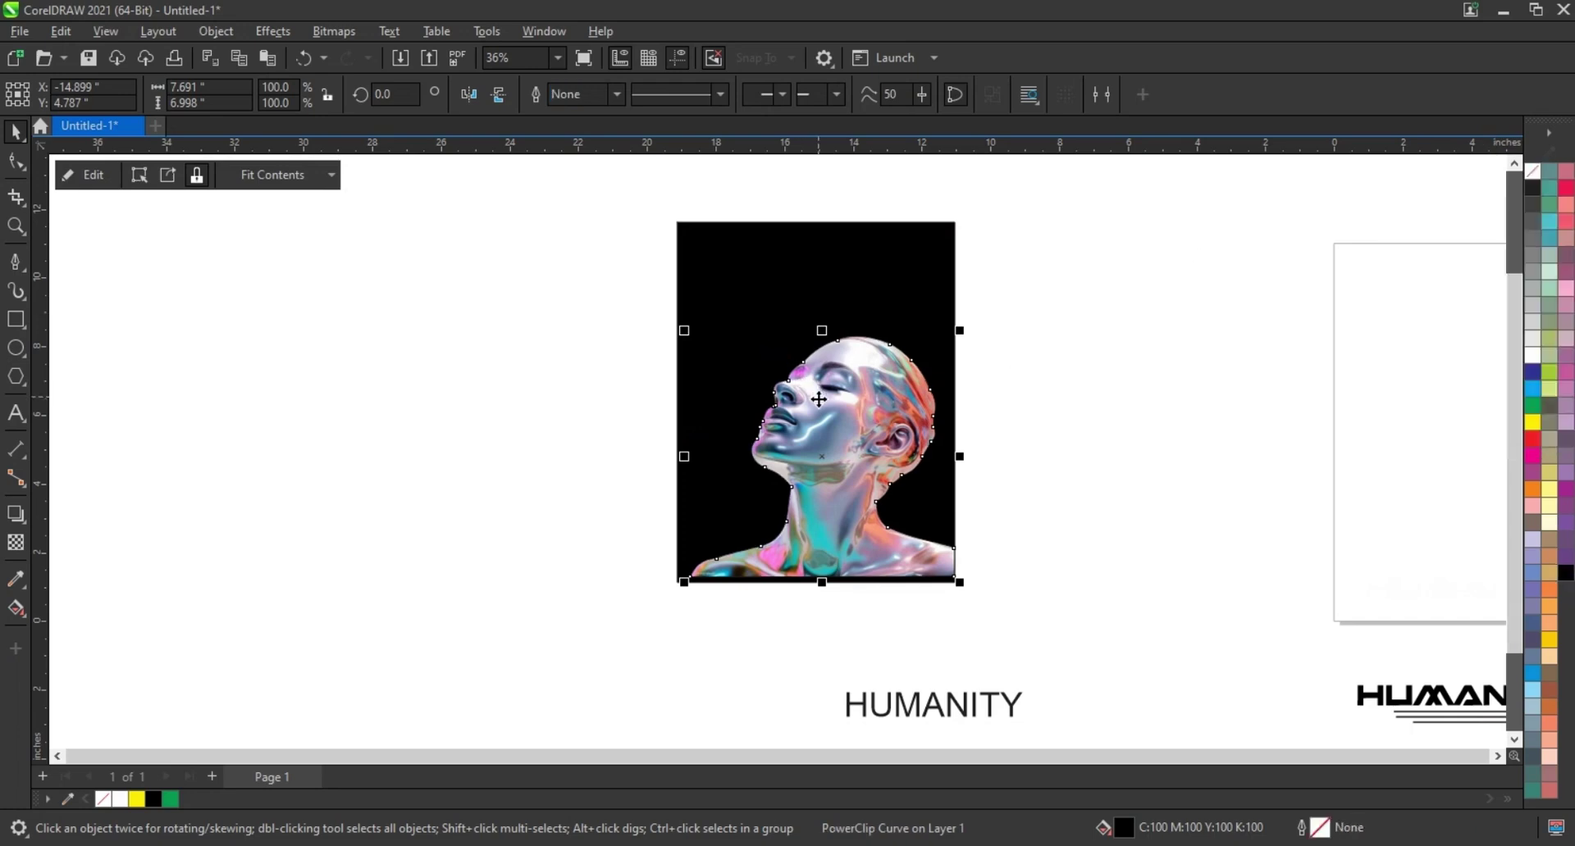
click(828, 274)
drag(821, 583, 815, 660)
Step: Enlarge the clipped portrait slightly and shorten the black rectangle from the top
click(678, 365)
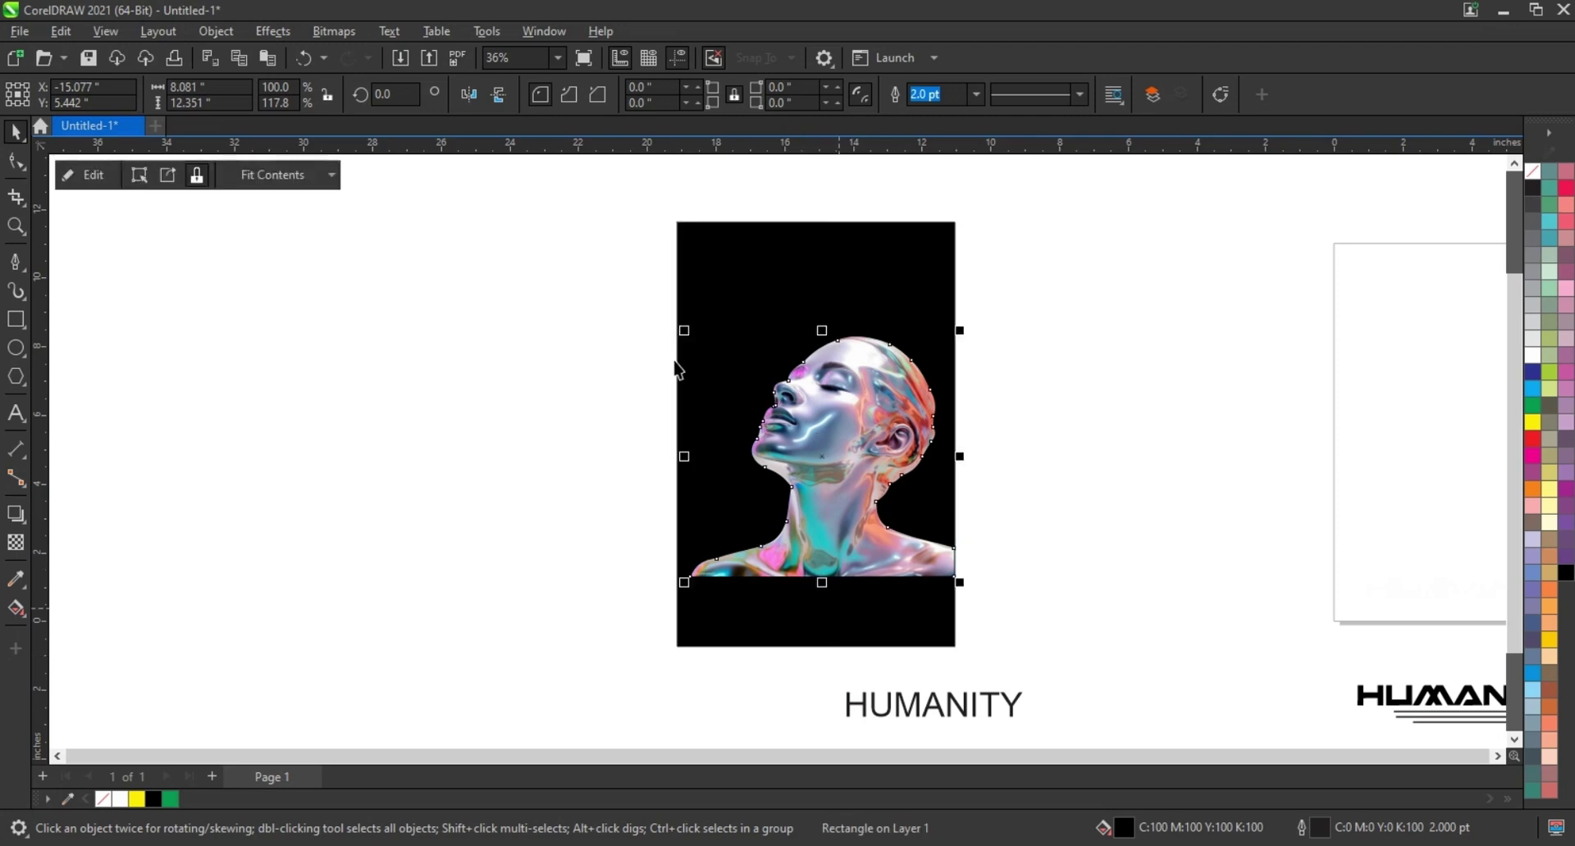
click(915, 277)
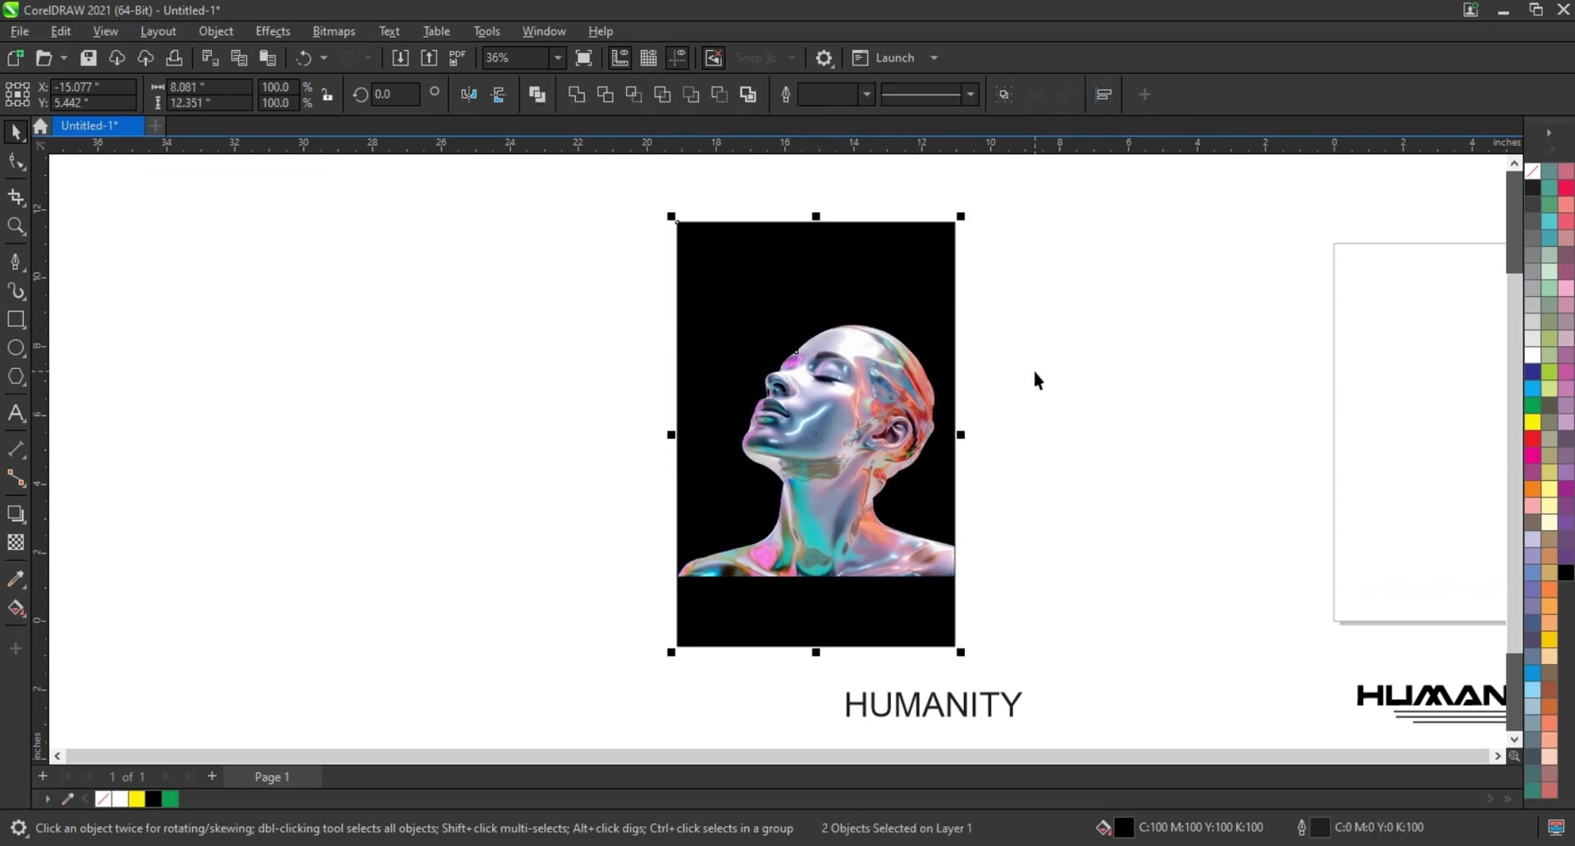
click(967, 334)
drag(959, 318, 966, 327)
click(830, 236)
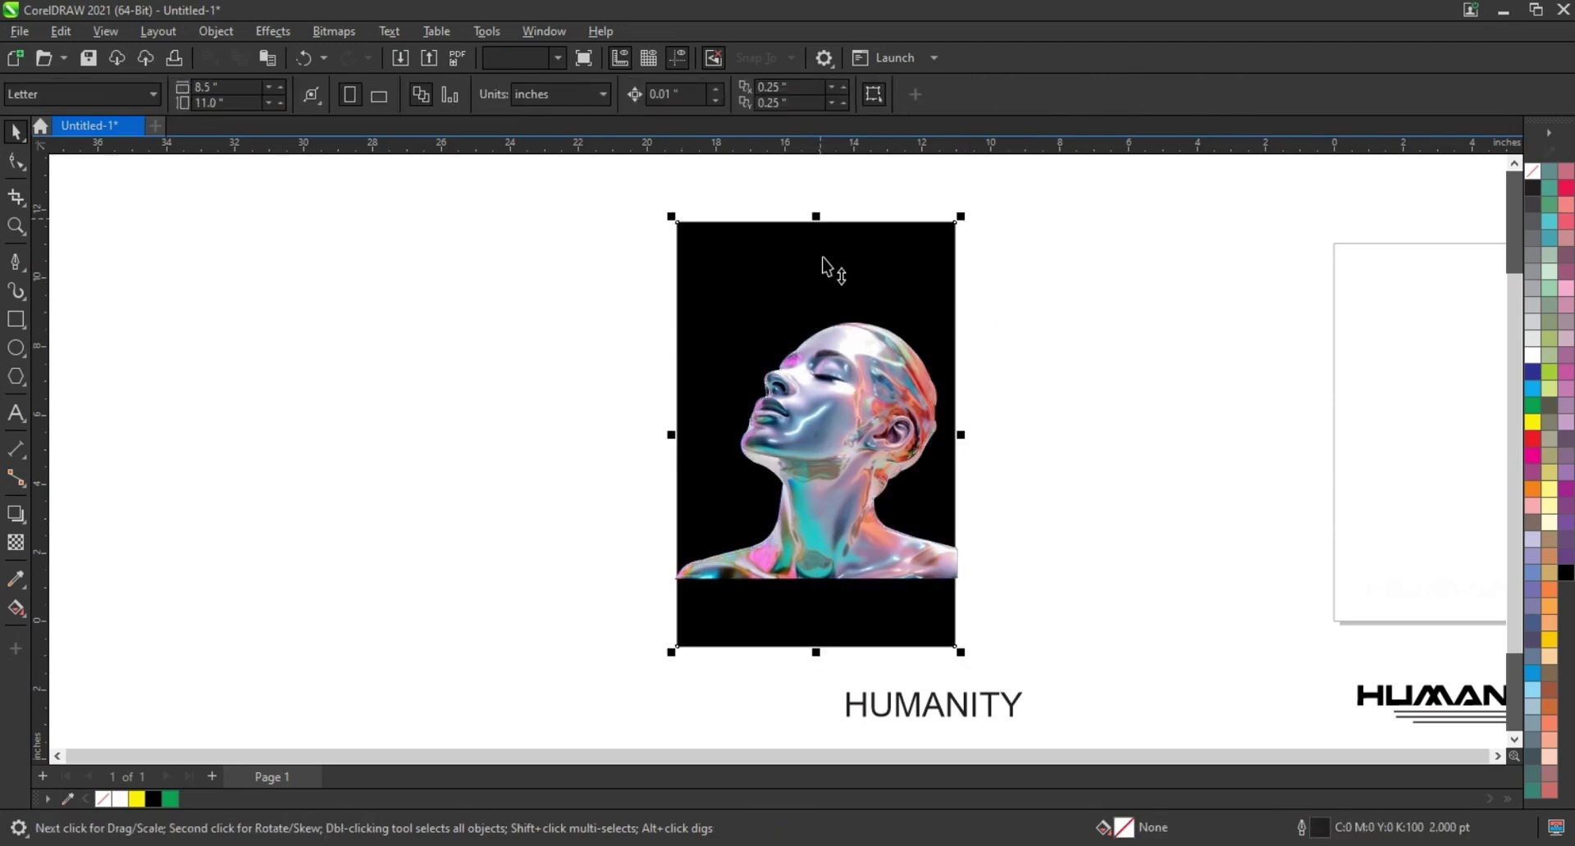
drag(815, 216, 815, 277)
Step: Move the HUMANITY text onto the black rectangle and make it white
scroll(552, 517, down, 2)
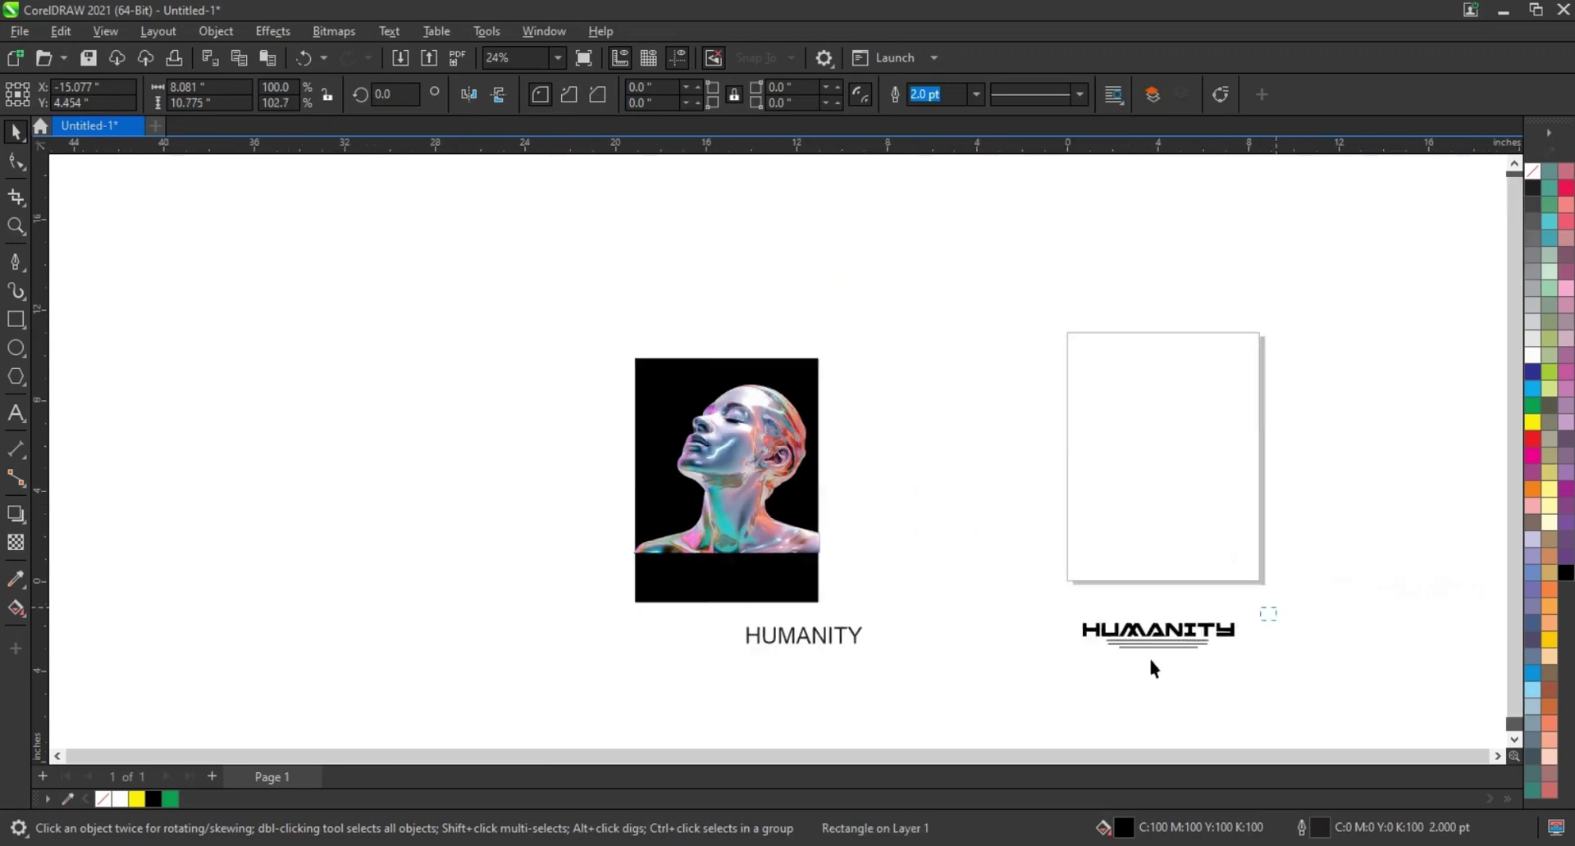
click(1155, 633)
drag(1155, 633, 745, 598)
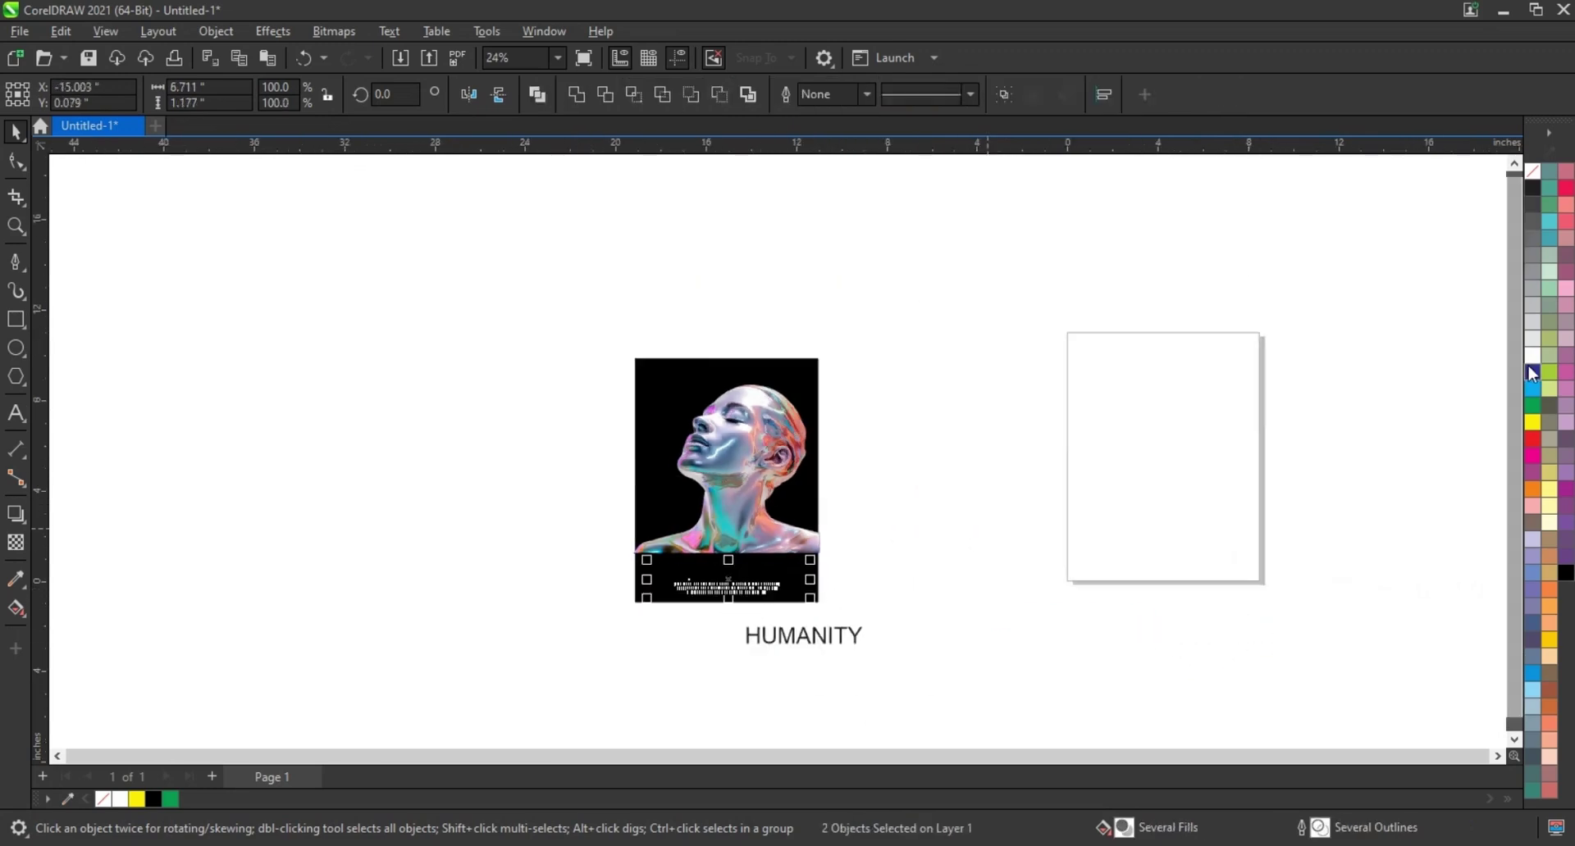
click(1532, 354)
Step: Enlarge the HUMANITY wordmark and the tagline paragraph below it
scroll(687, 502, up, 4)
click(943, 665)
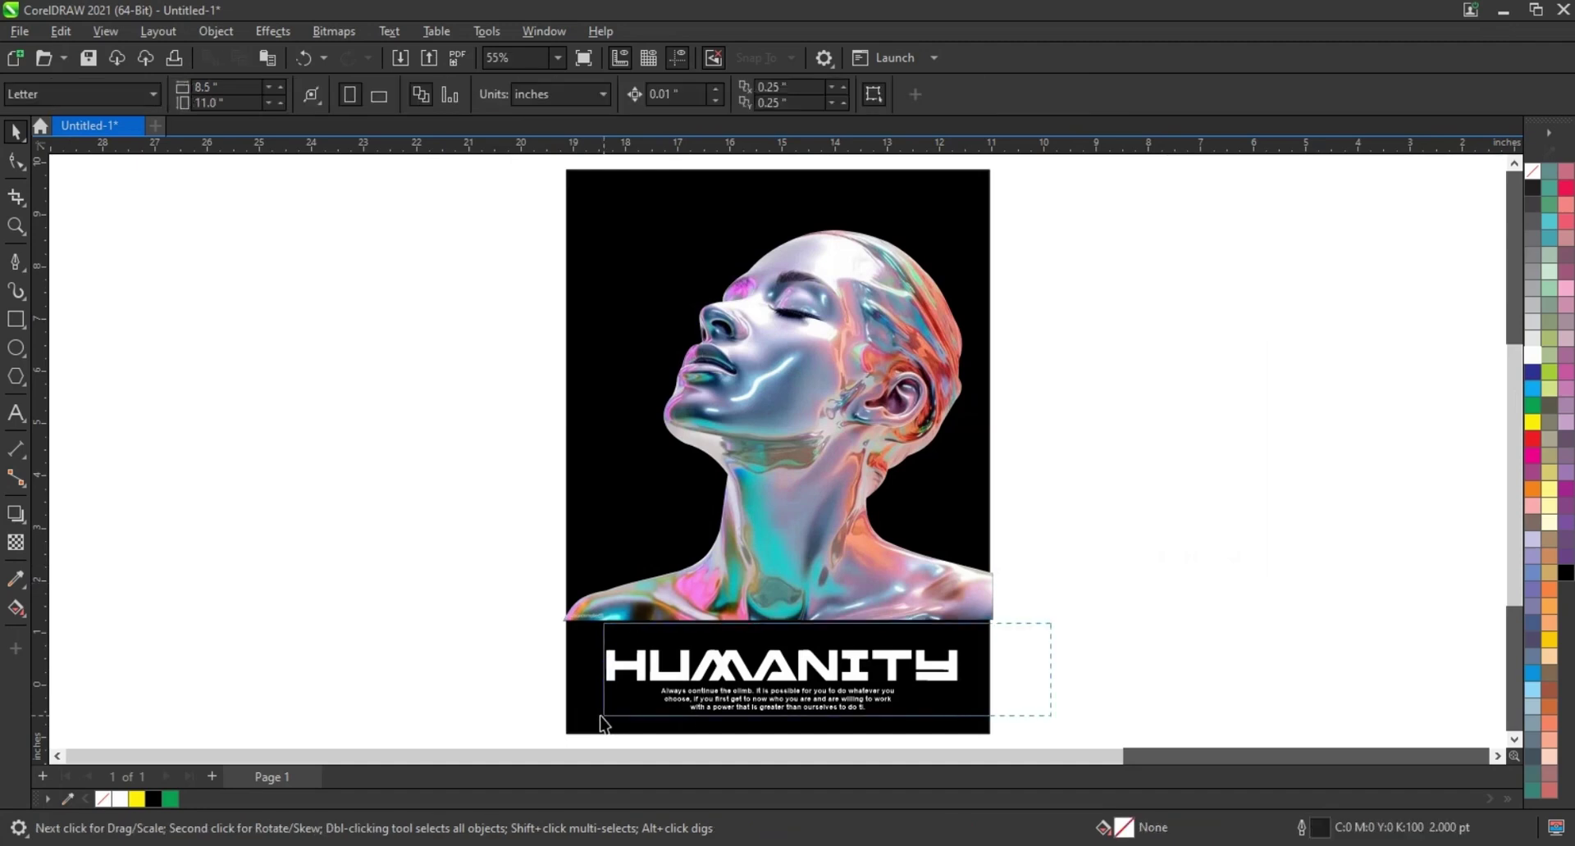
drag(972, 651, 987, 639)
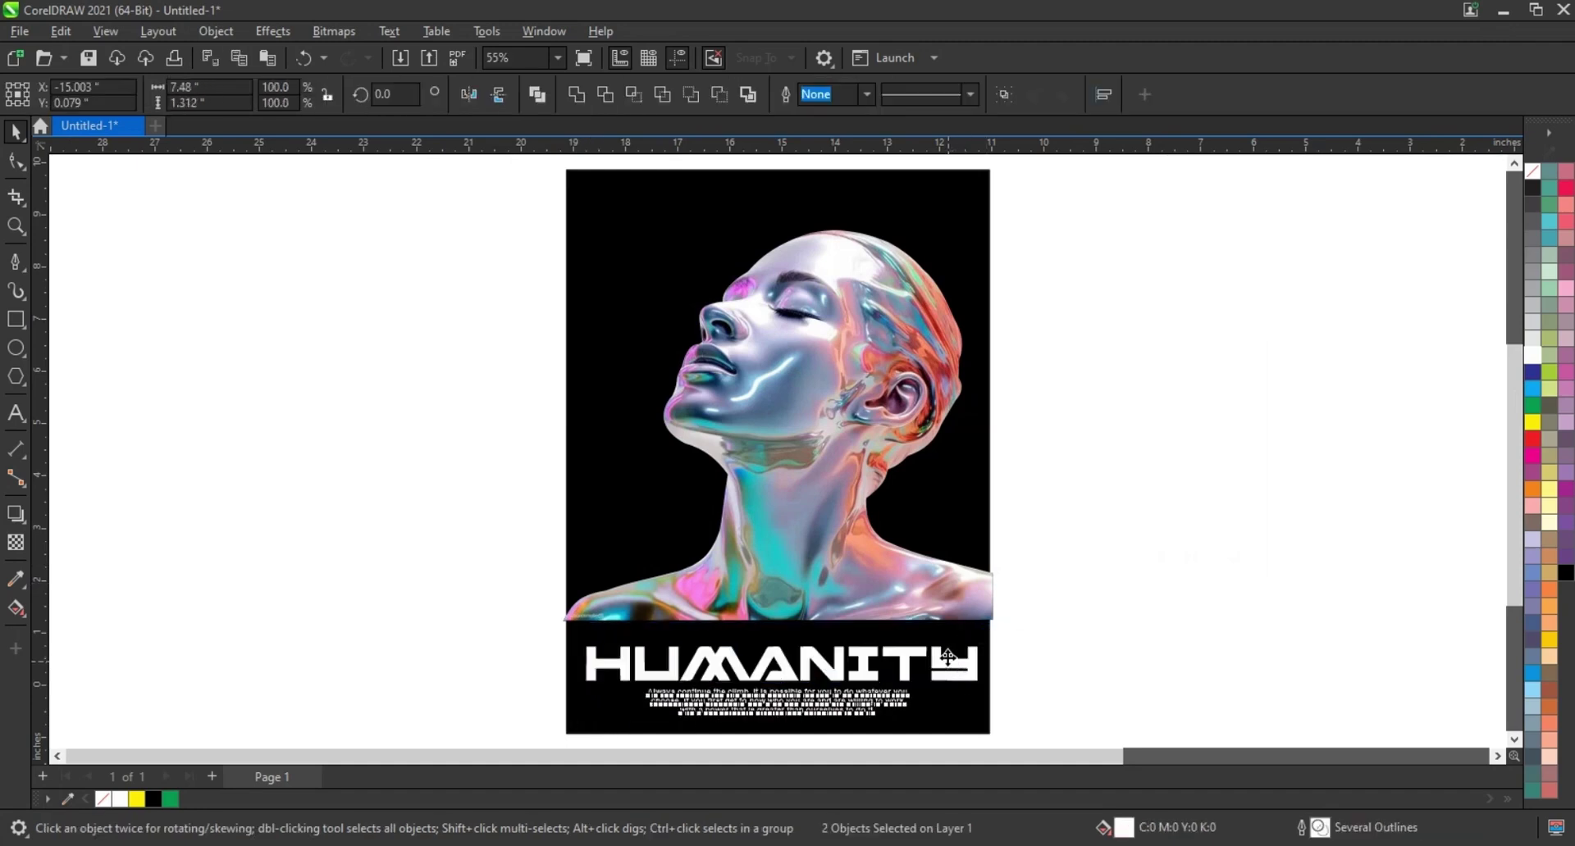
key(Tab)
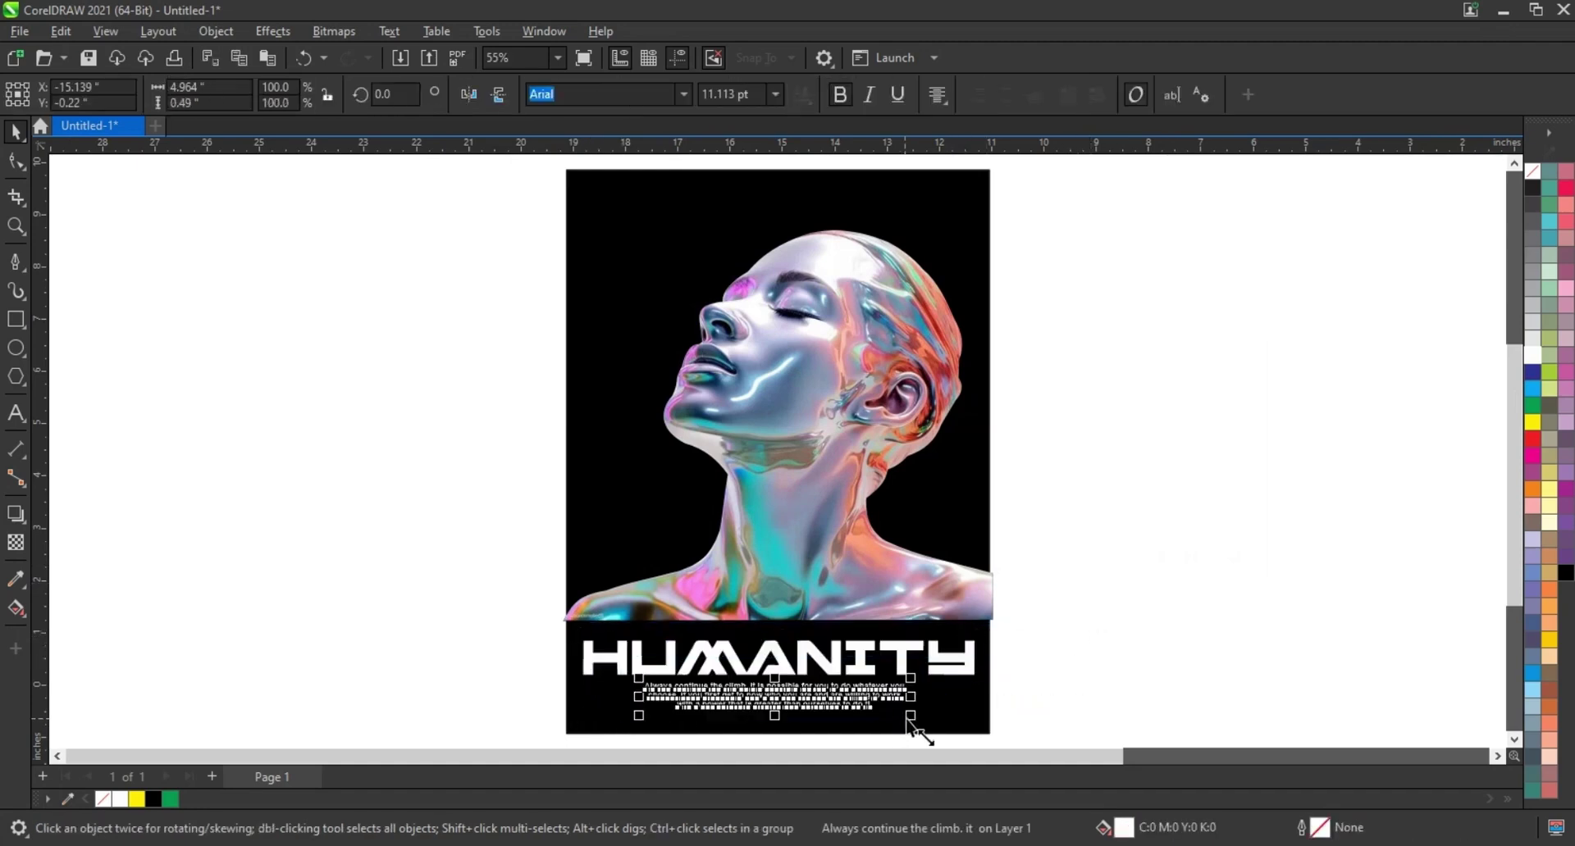
drag(940, 730, 946, 733)
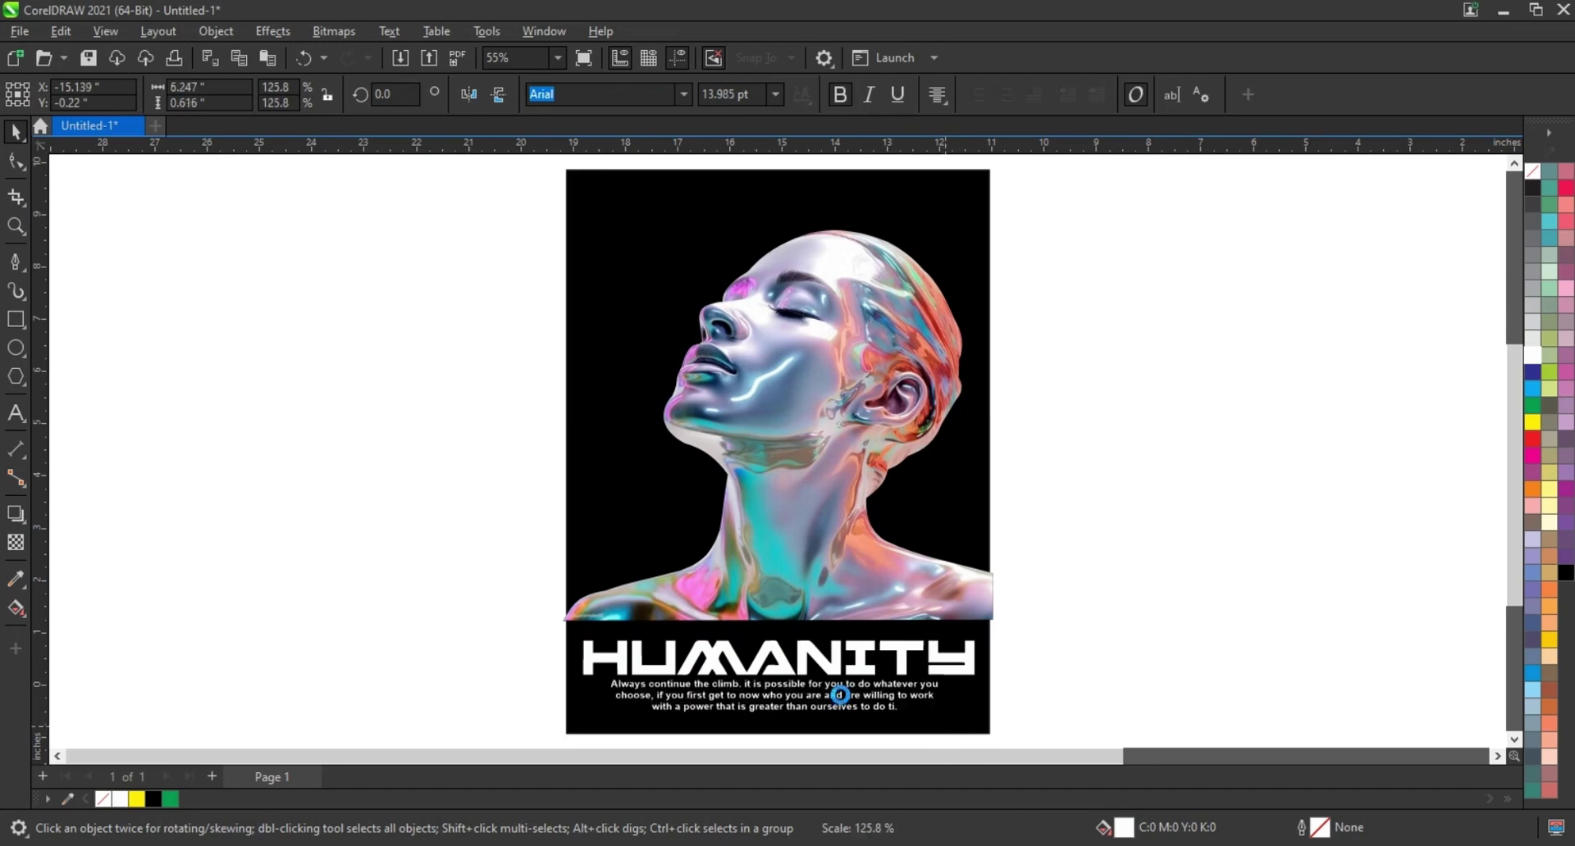
click(1040, 618)
scroll(956, 604, down, 1)
scroll(660, 576, down, 2)
Step: Move the HUMANITY title to the poster top, colour it yellow, and zoom in
click(809, 679)
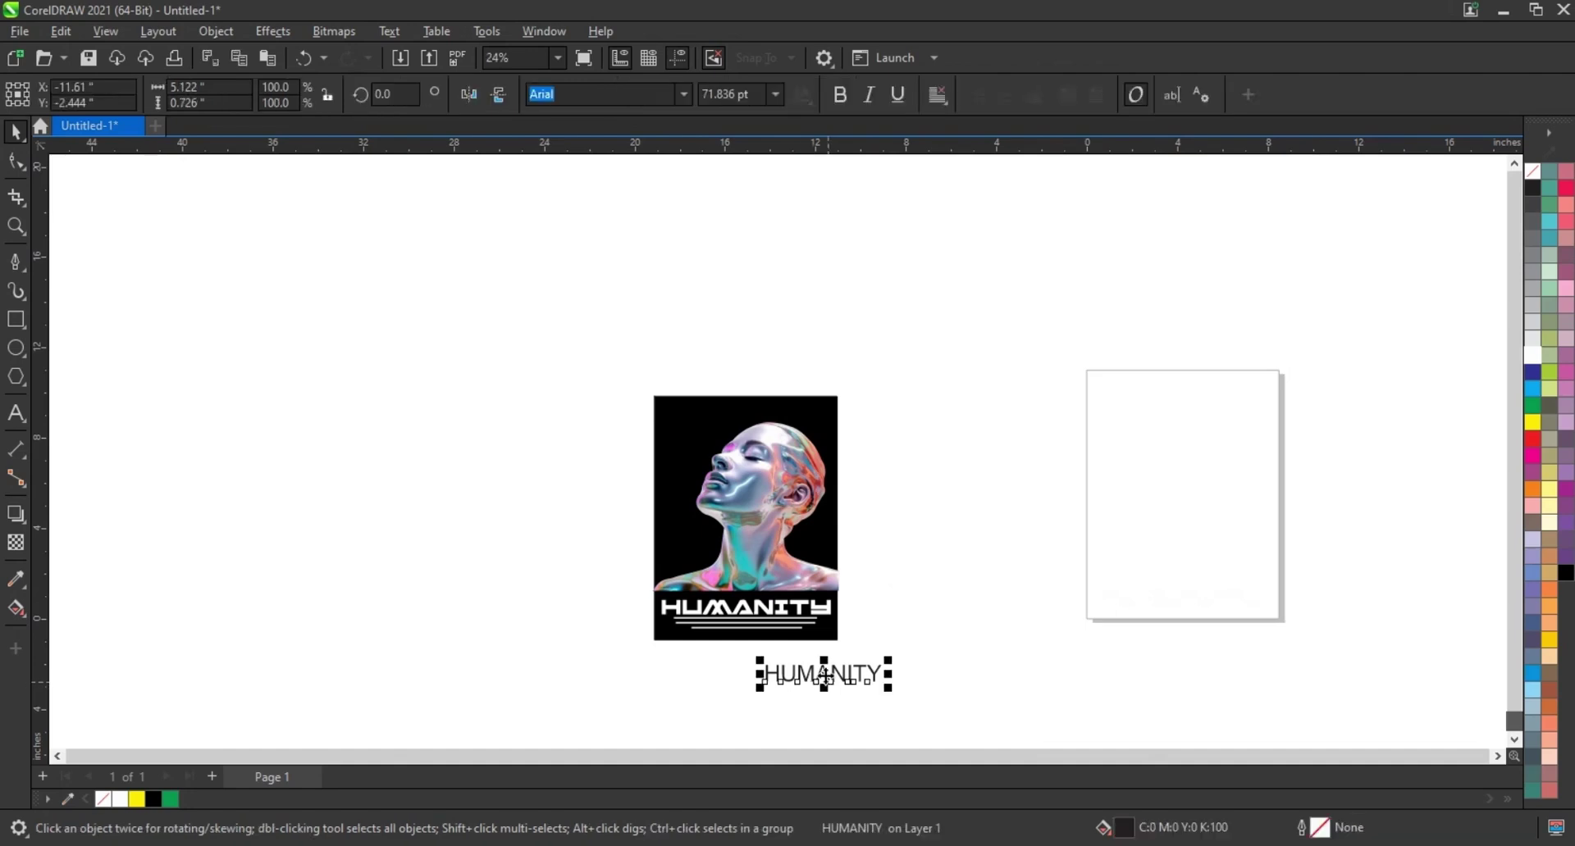
drag(809, 679, 744, 440)
click(1532, 423)
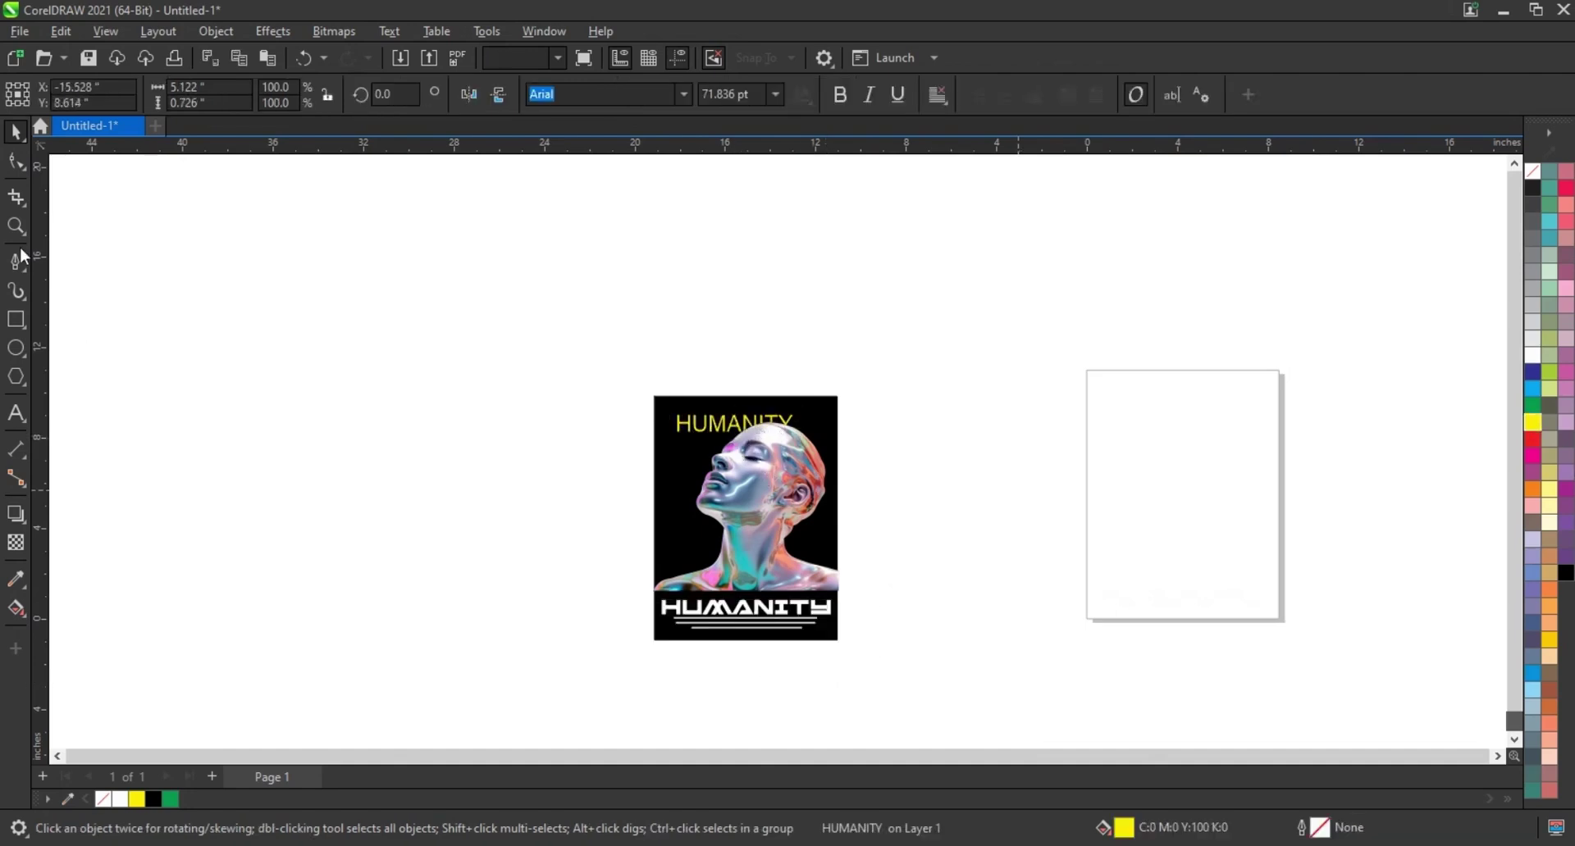
key(z)
drag(633, 388, 915, 647)
Step: Drag the HUMANITY letters' bottom nodes down into long strips reaching the shoulders
key(F10)
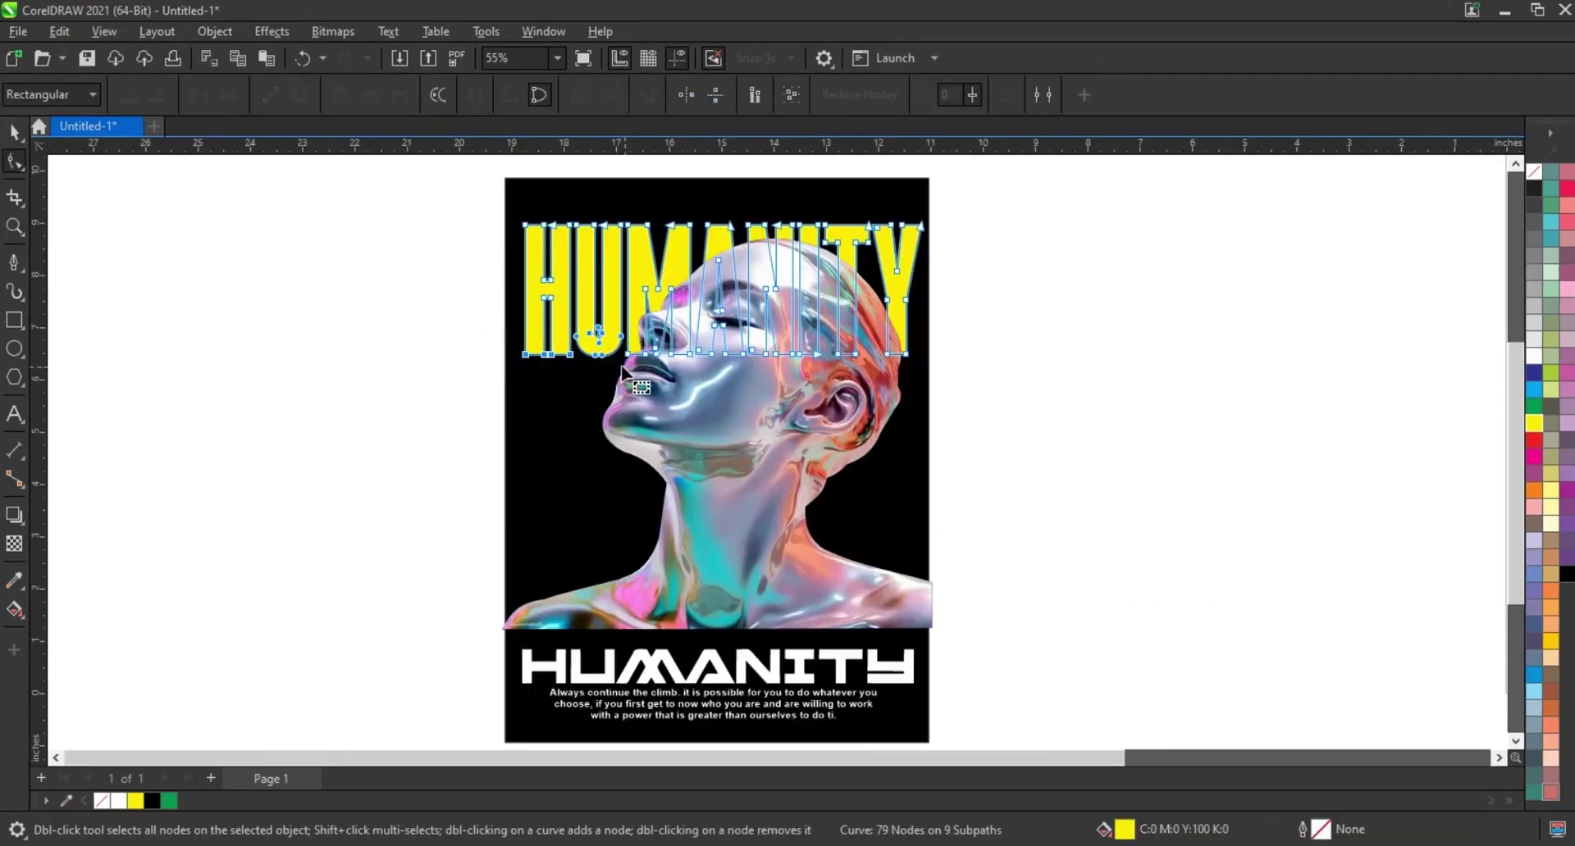
click(631, 354)
drag(623, 430, 636, 603)
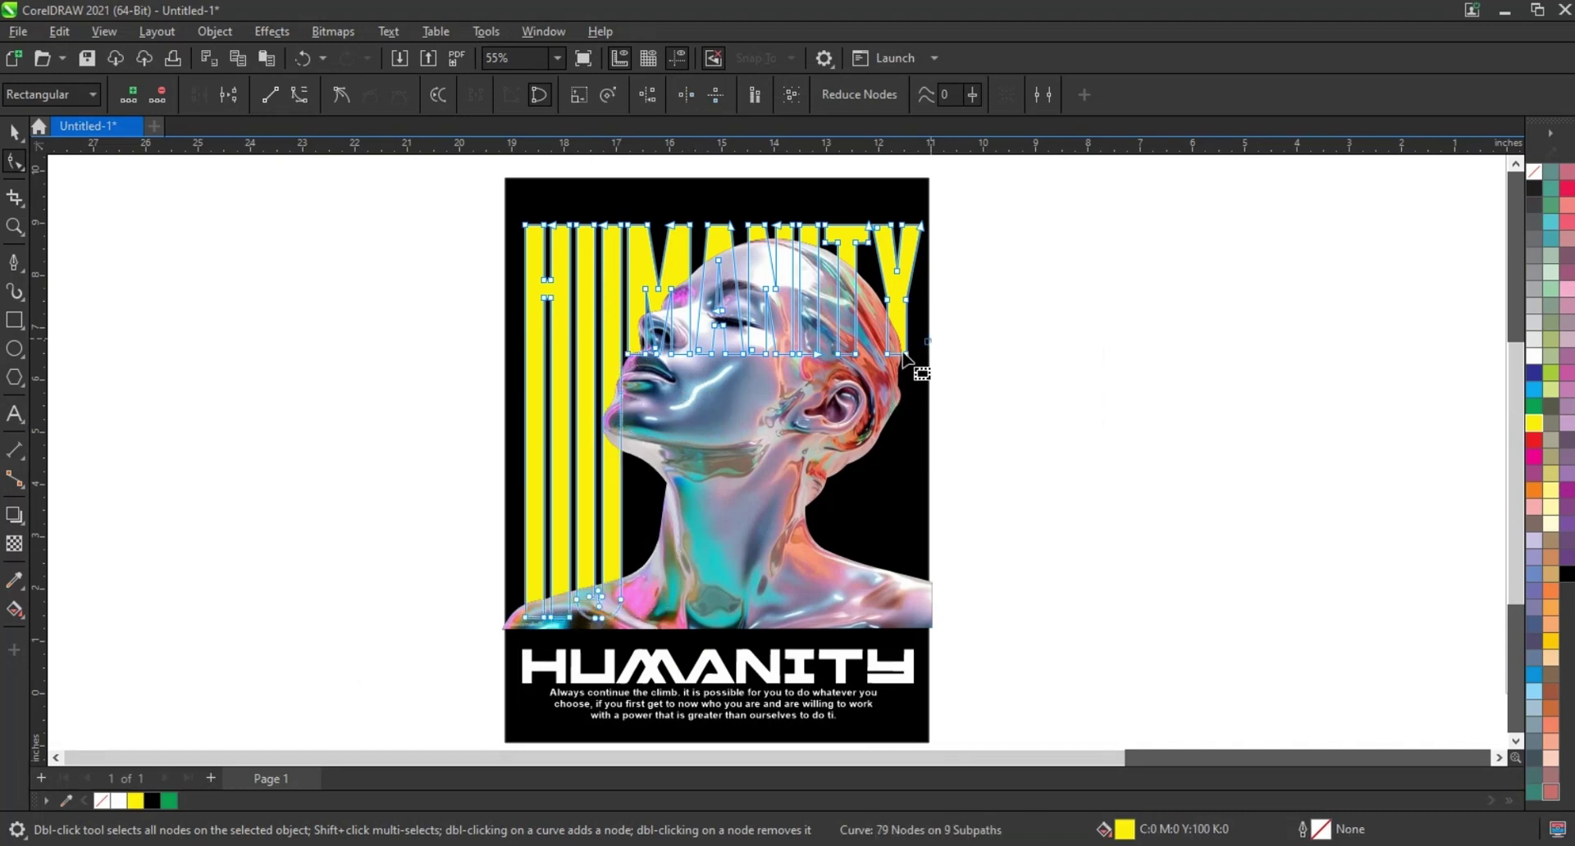
mouse_move(810, 366)
mouse_down()
mouse_move(795, 370)
mouse_move(808, 591)
mouse_up()
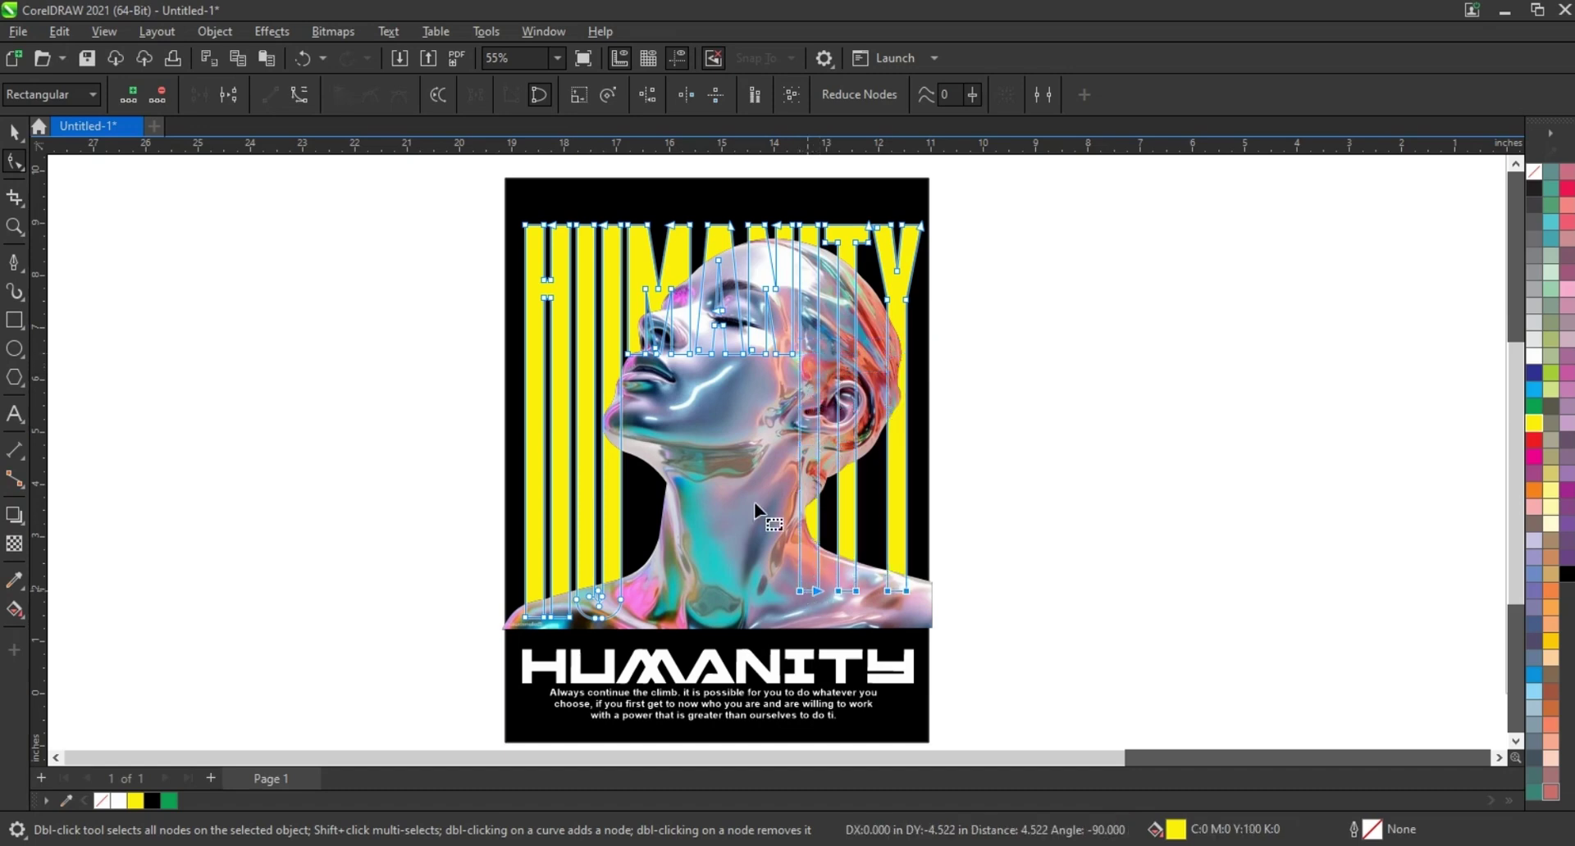
click(651, 370)
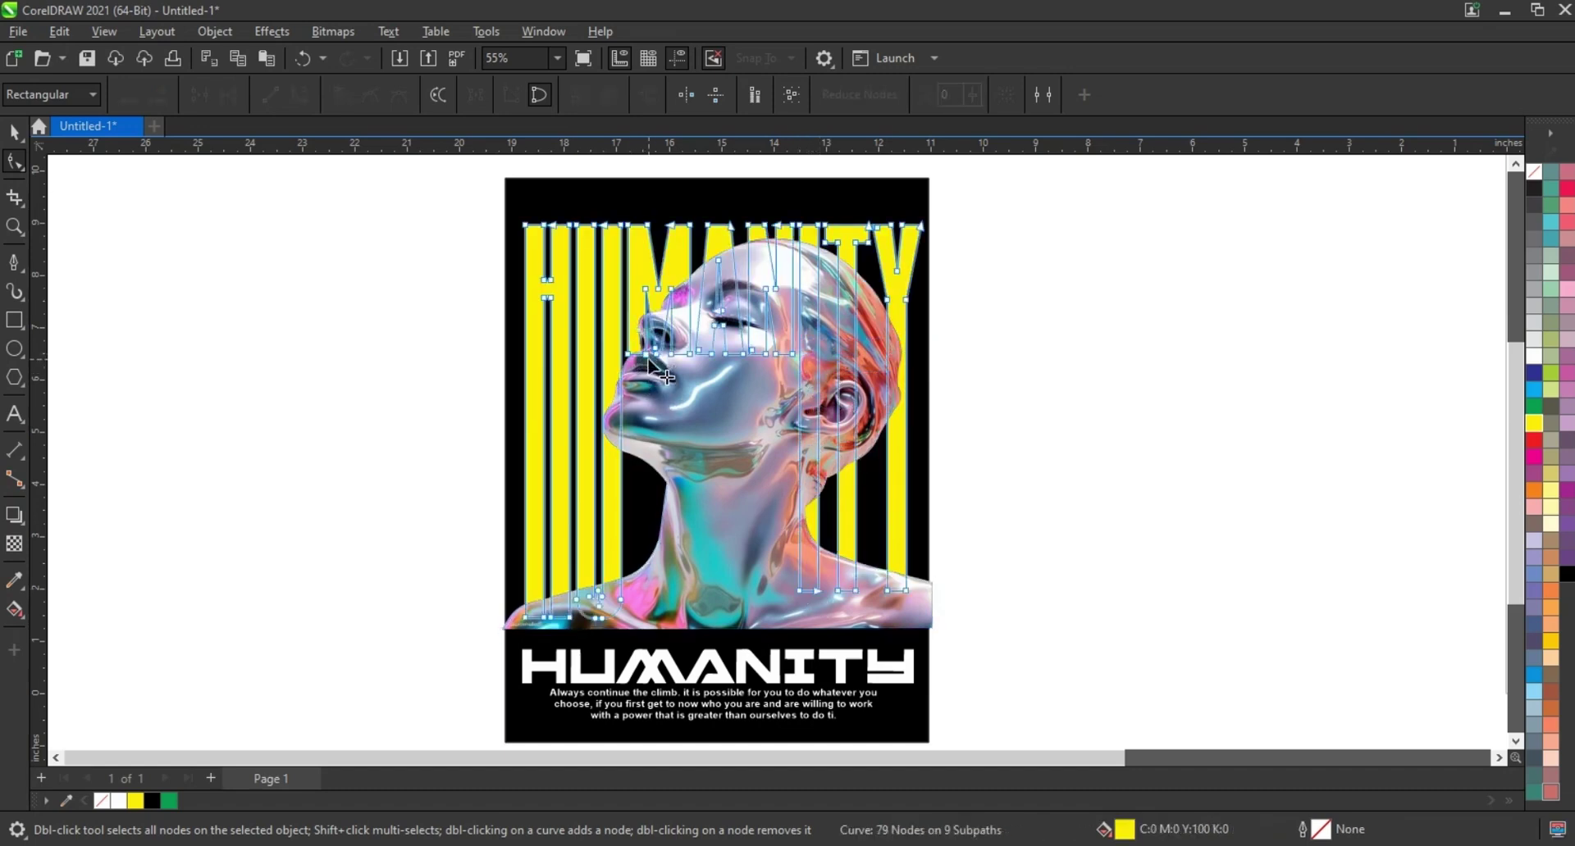
click(647, 356)
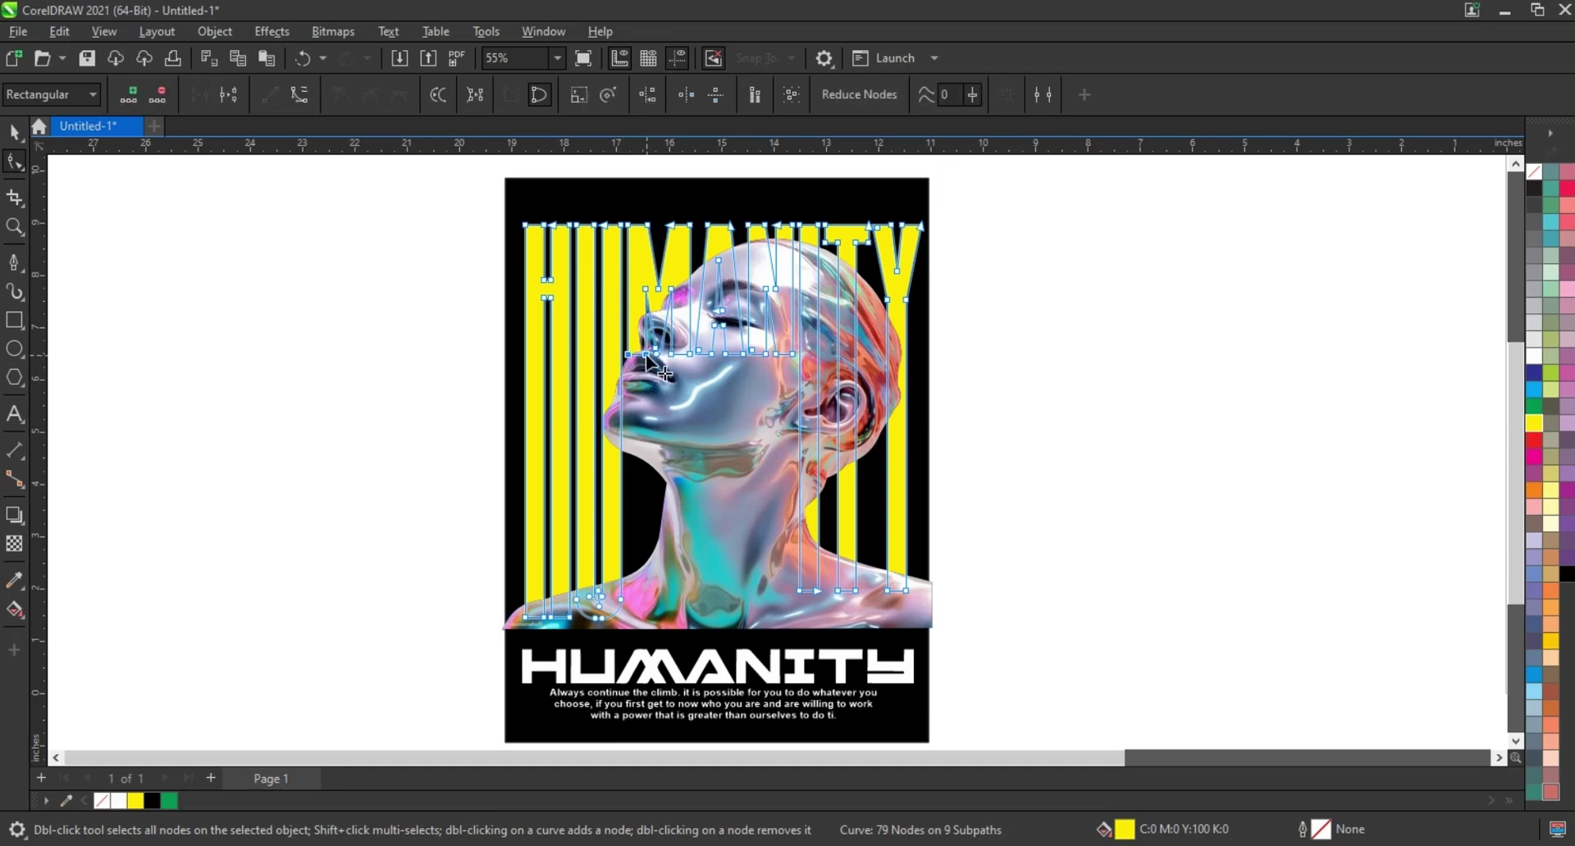
drag(647, 453, 652, 585)
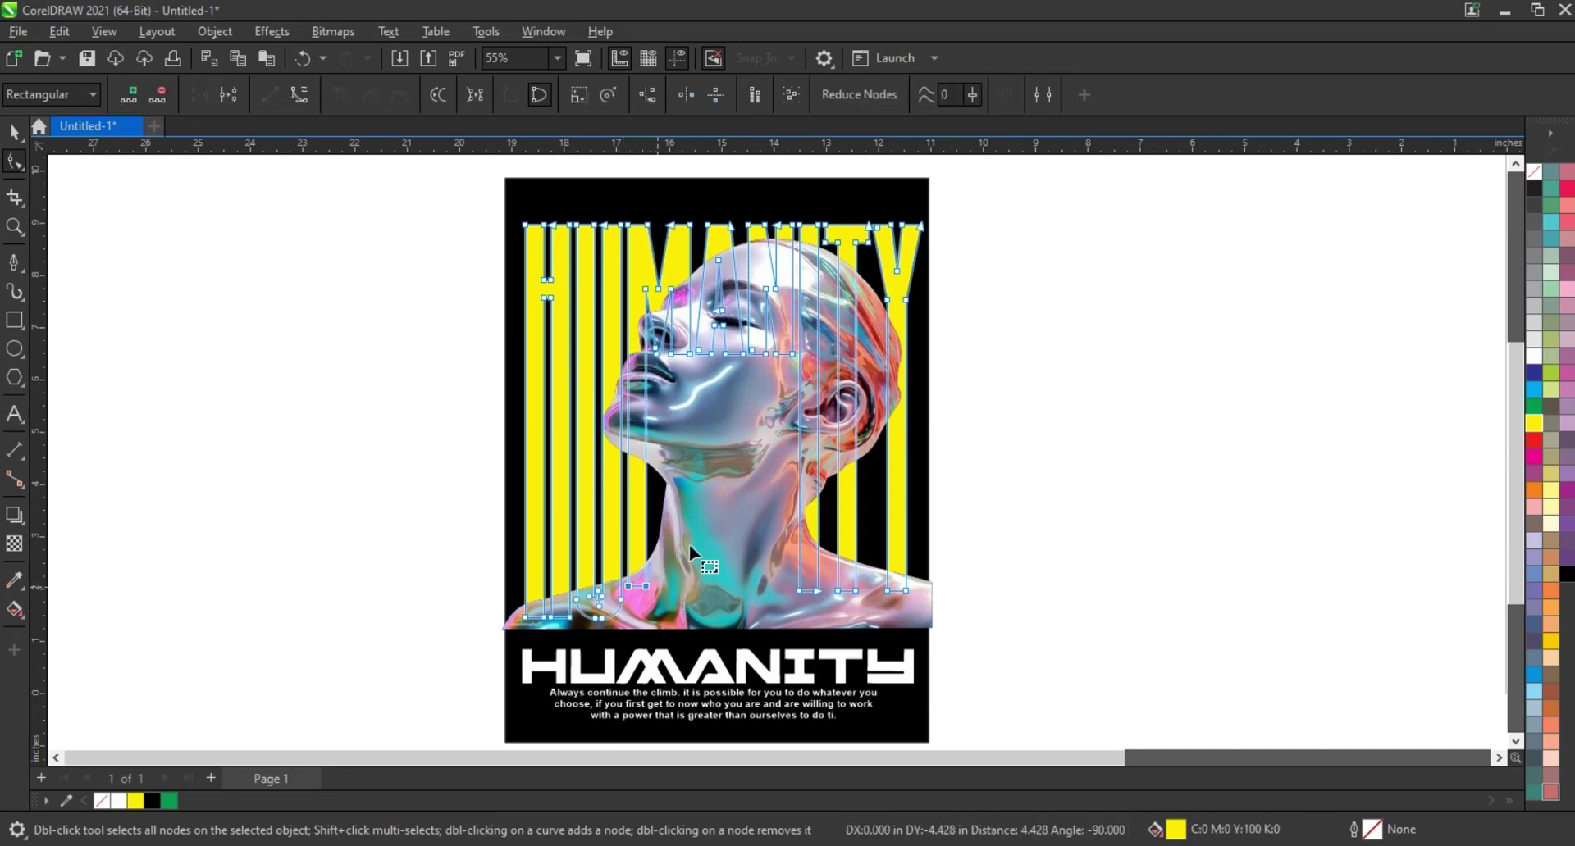
click(15, 131)
click(255, 347)
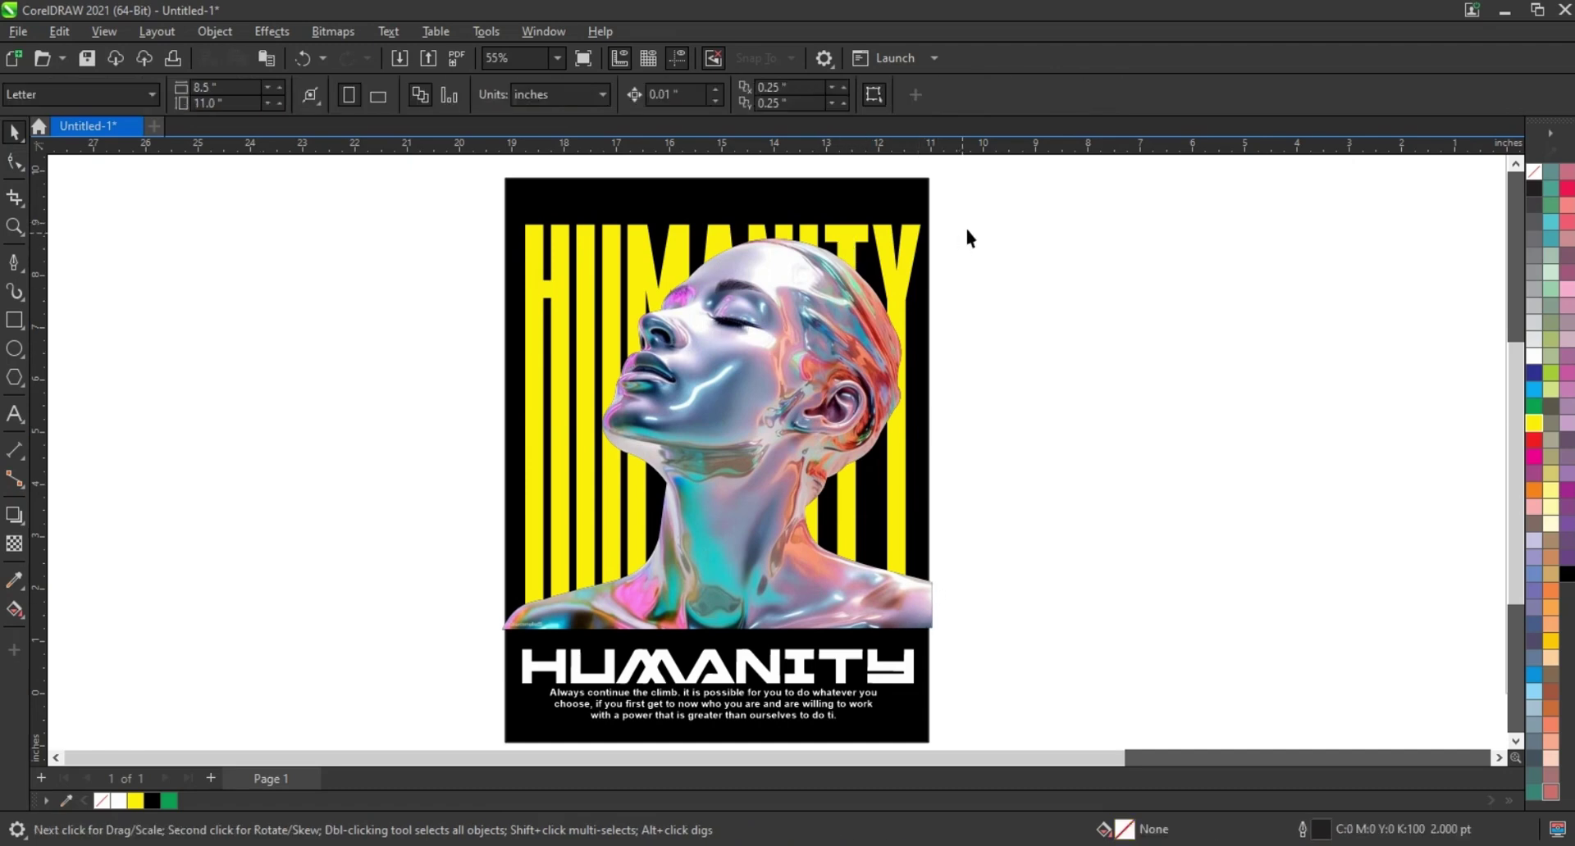
Step: PowerClip the four selected poster objects inside the black rectangle frame
drag(987, 205, 497, 740)
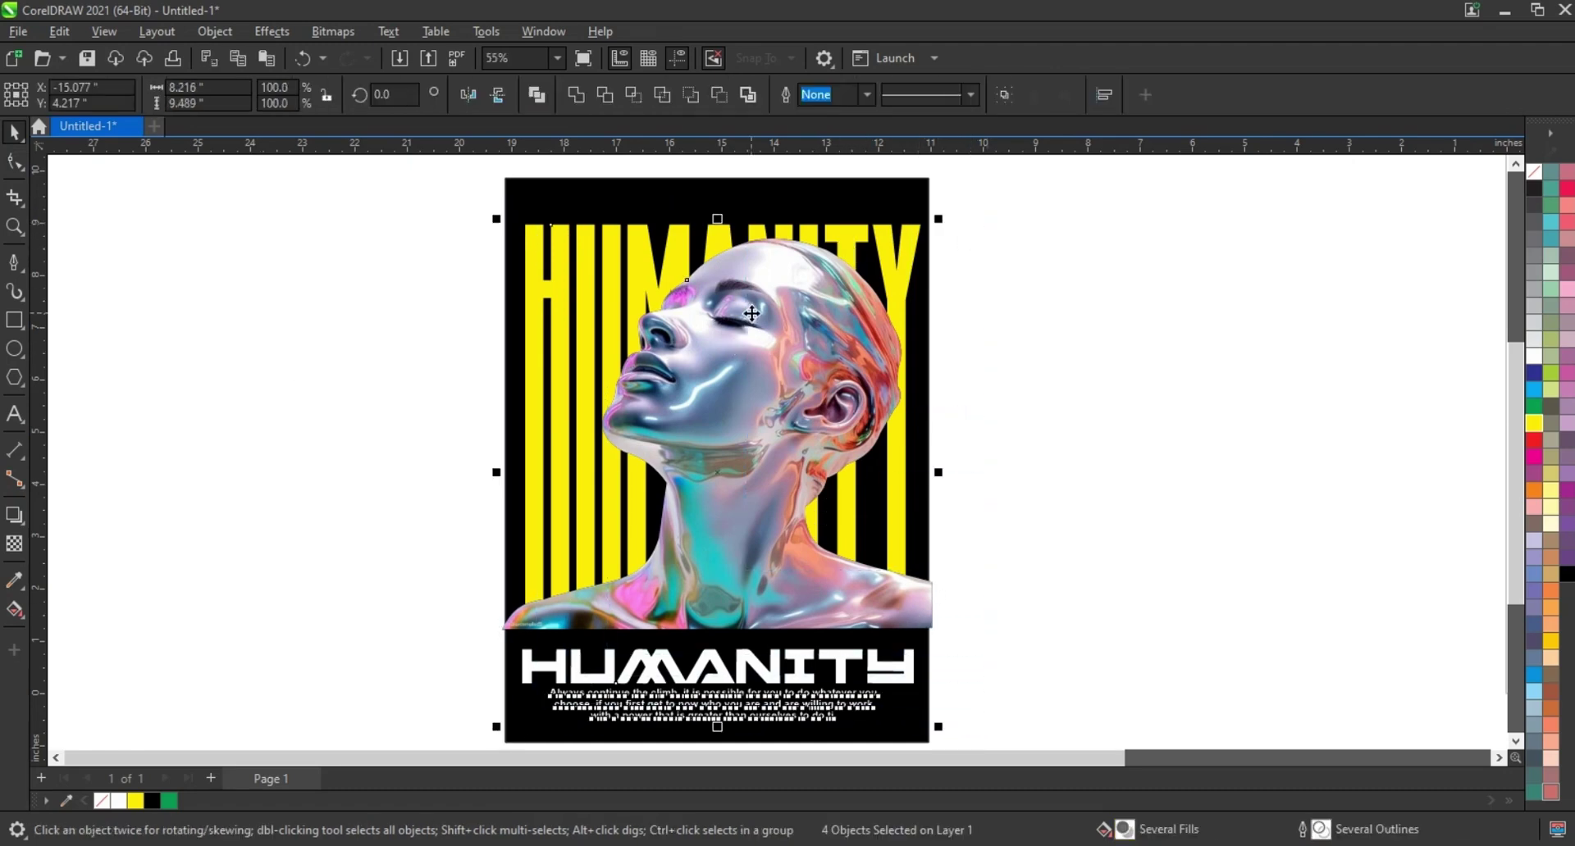
key(Left)
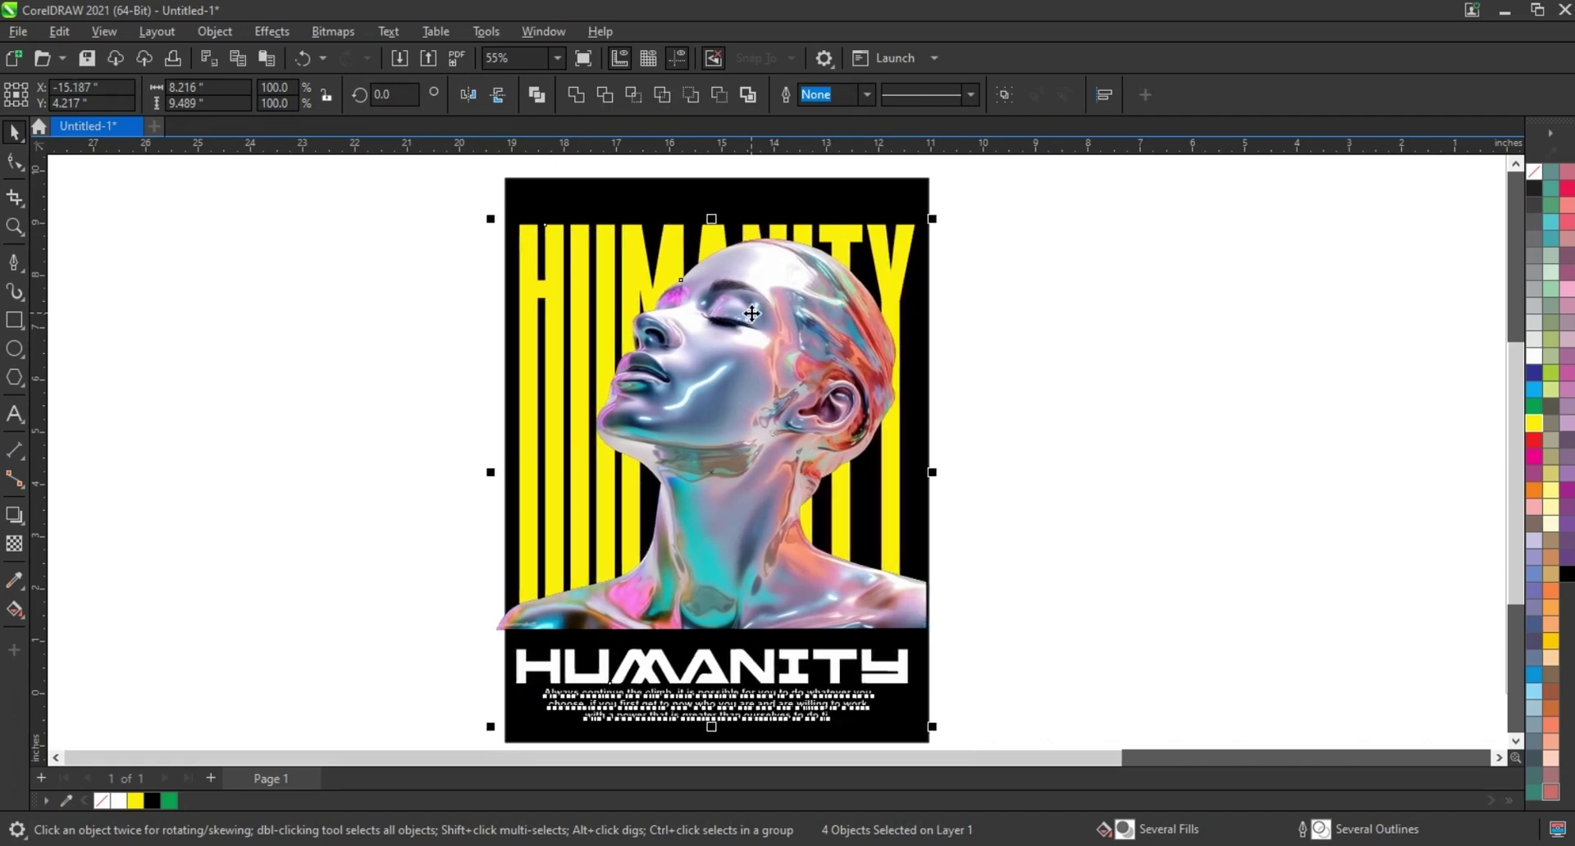
right_click(753, 312)
click(830, 556)
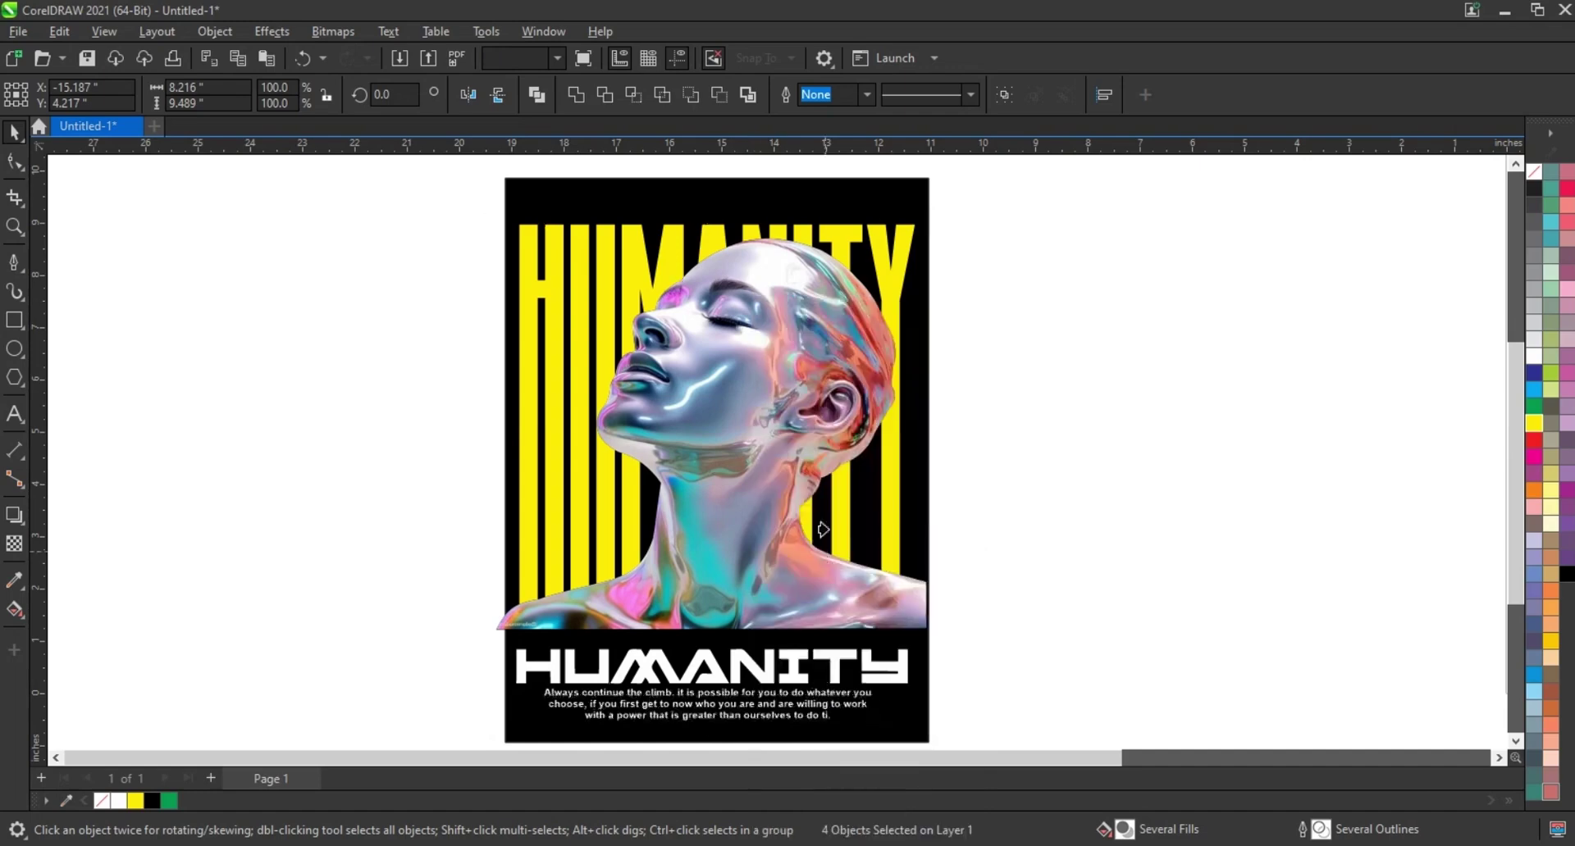
click(823, 209)
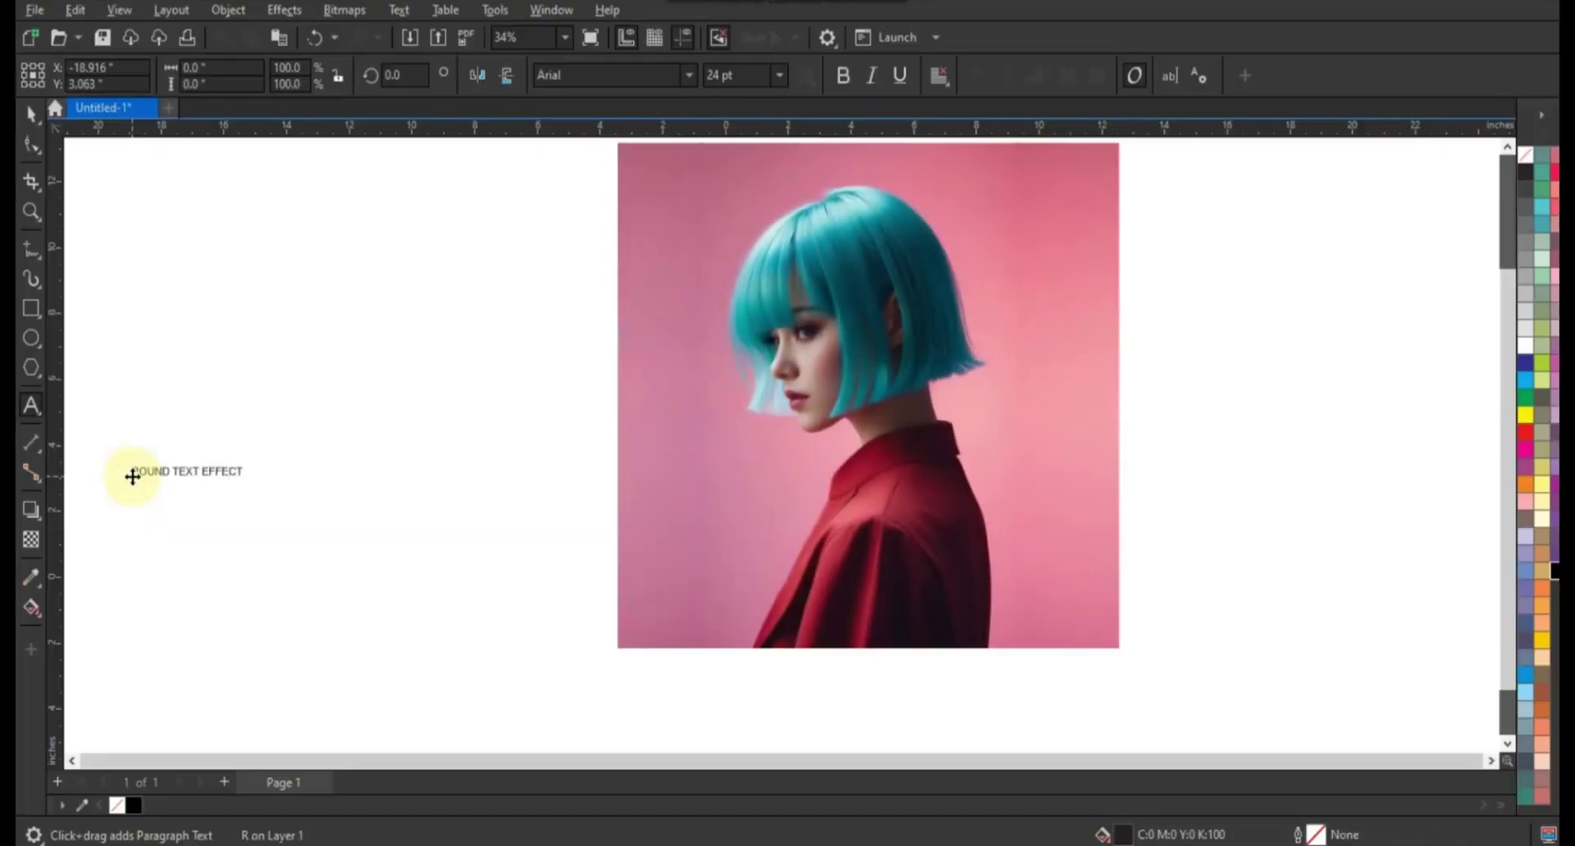
Step: Extend the text line so 'ROUND TEXT EFFECT' repeats several times
key(ctrl+a)
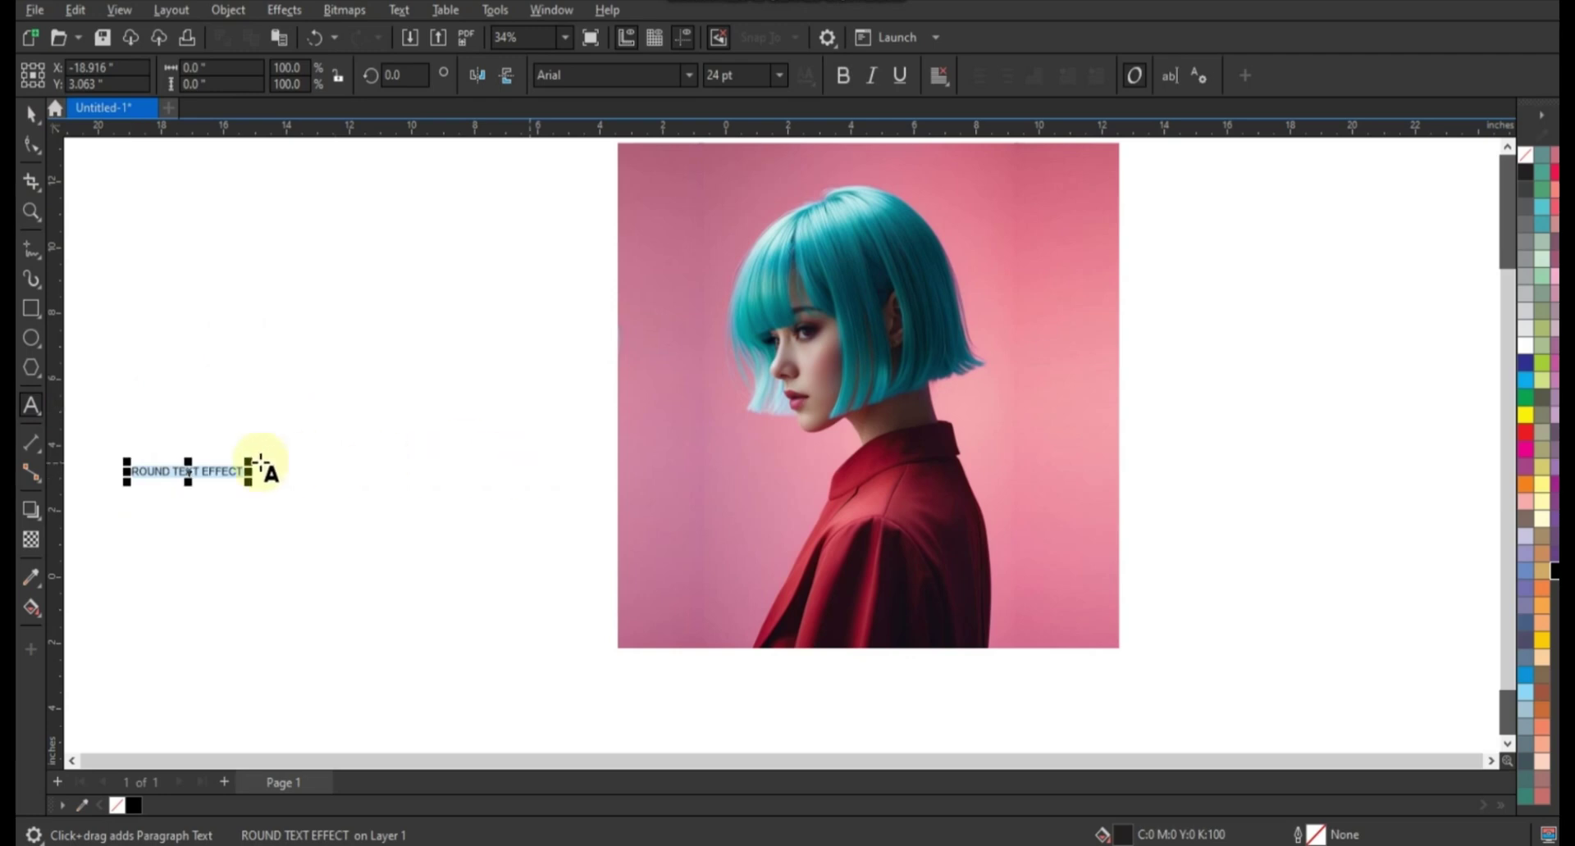
click(236, 471)
text(ROUND TEXT EFFECT)
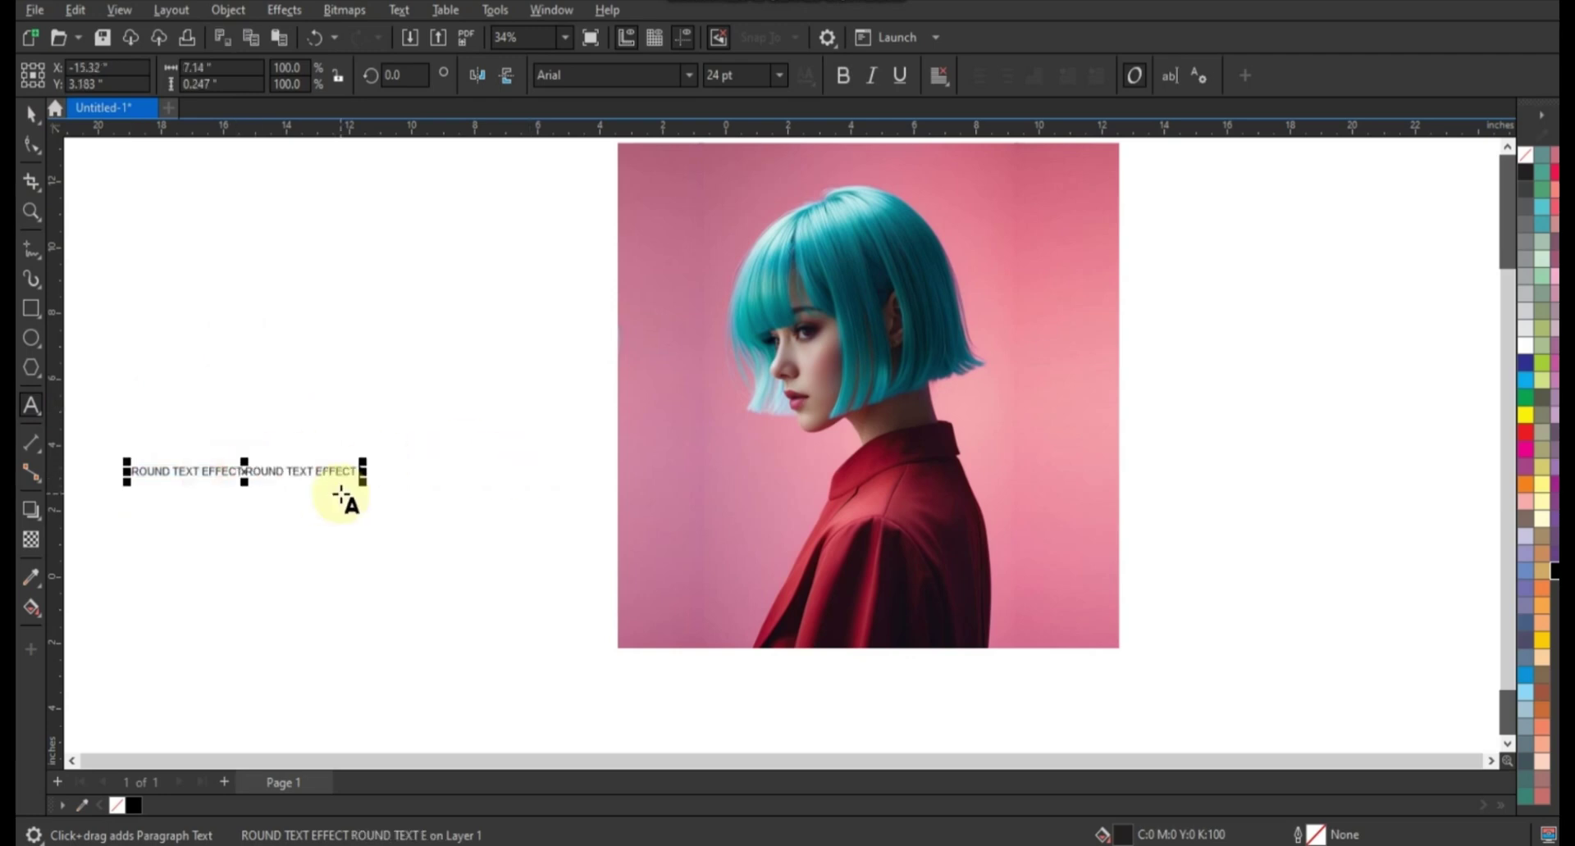
text( ROUND TEXT EFFECT ROUND TEXT EFFECT ROUND TEXT EFFECT ROUND TEXT EFFECT)
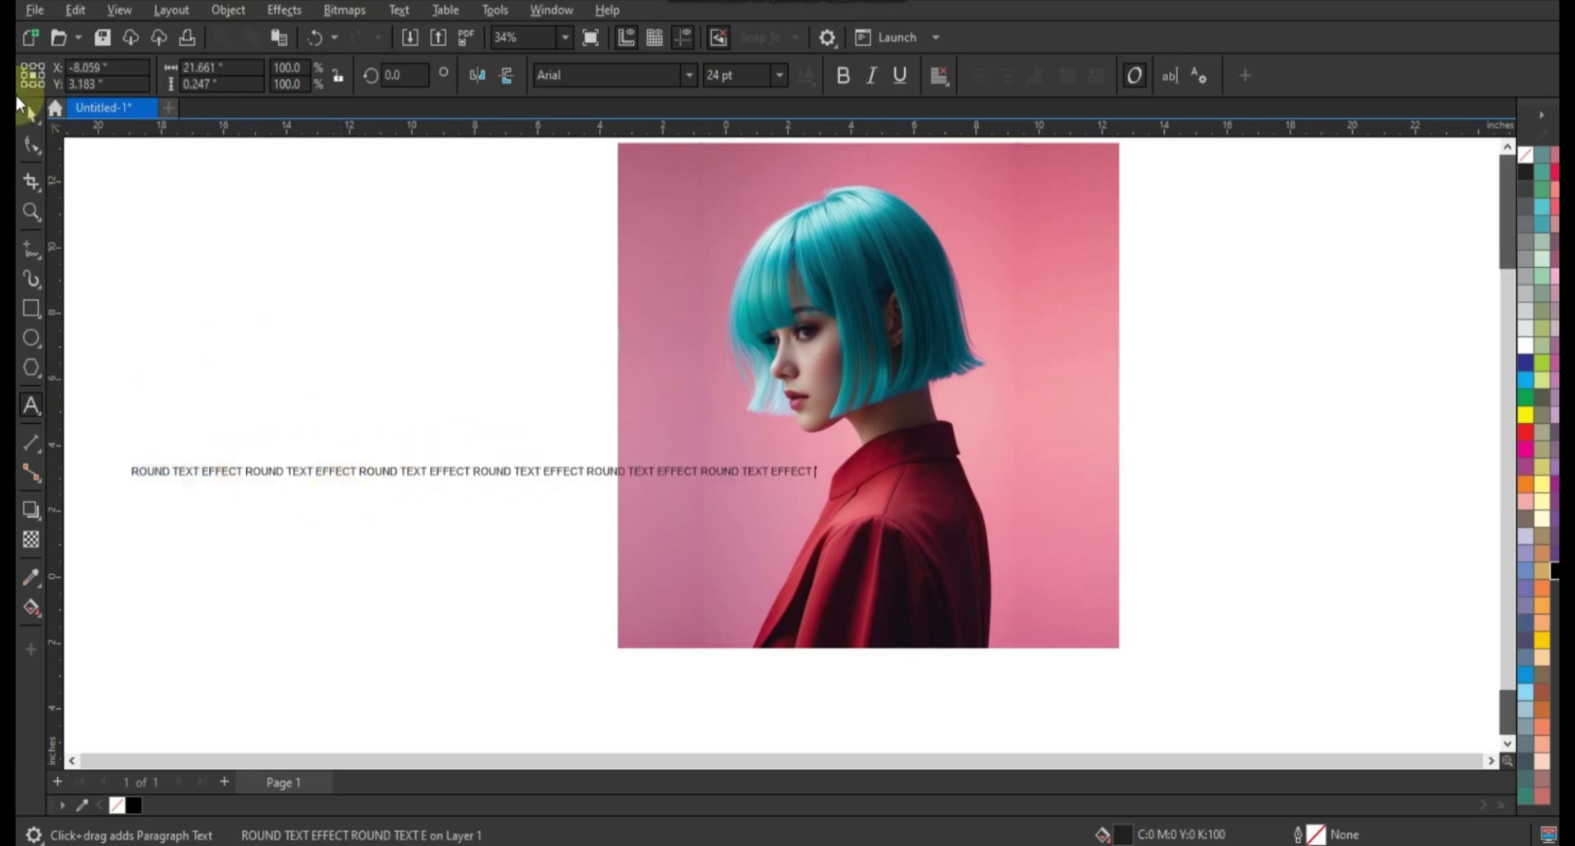
Step: Set the text line in HighriseDemo and enlarge it to about 82.7 pt across the photo
click(31, 113)
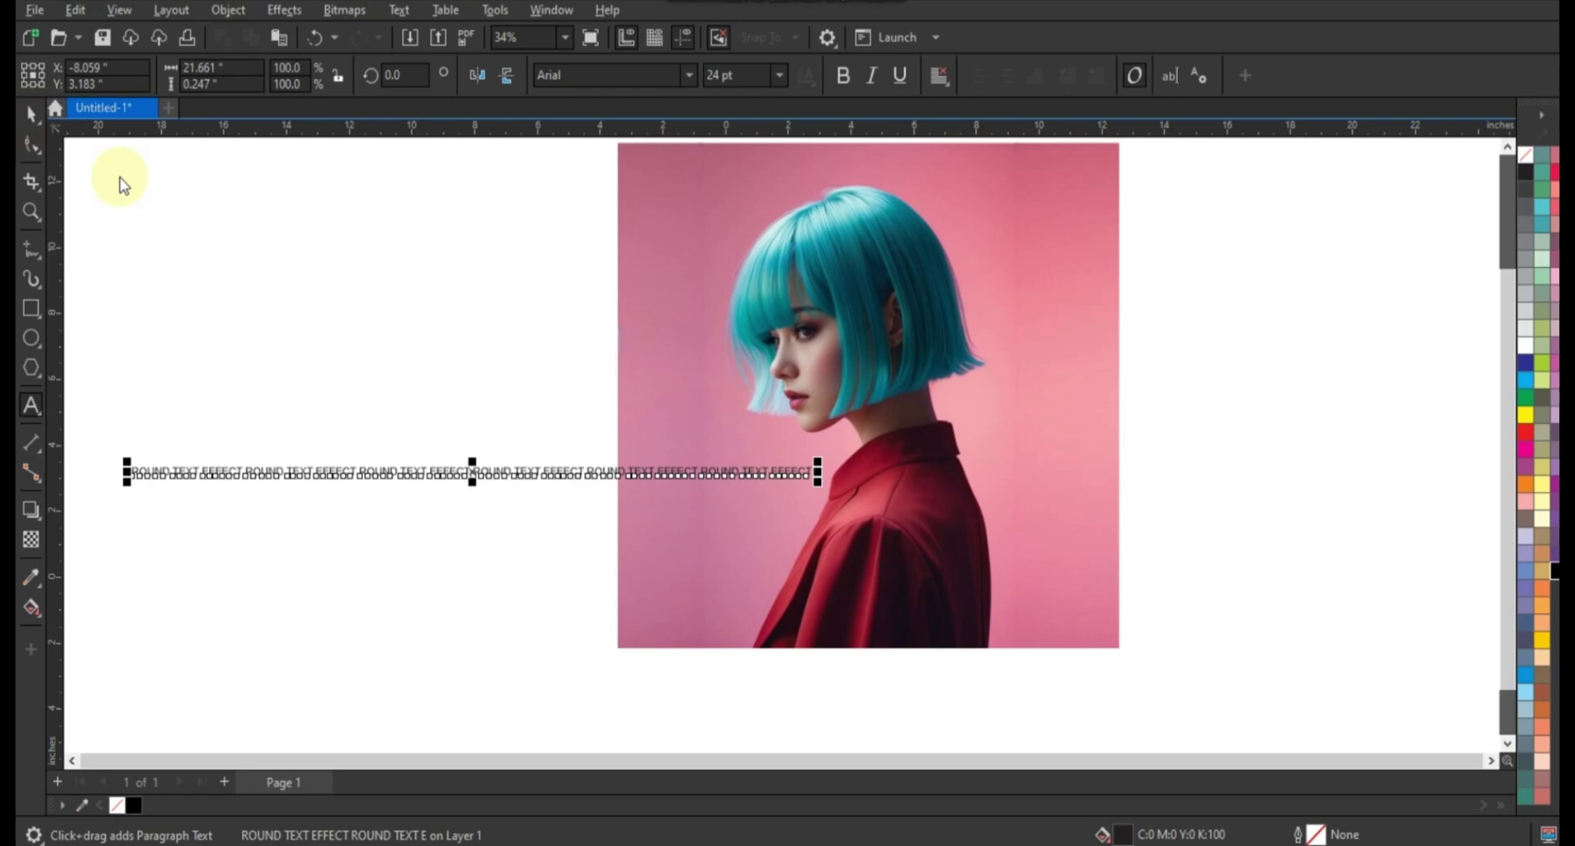
click(688, 76)
click(626, 133)
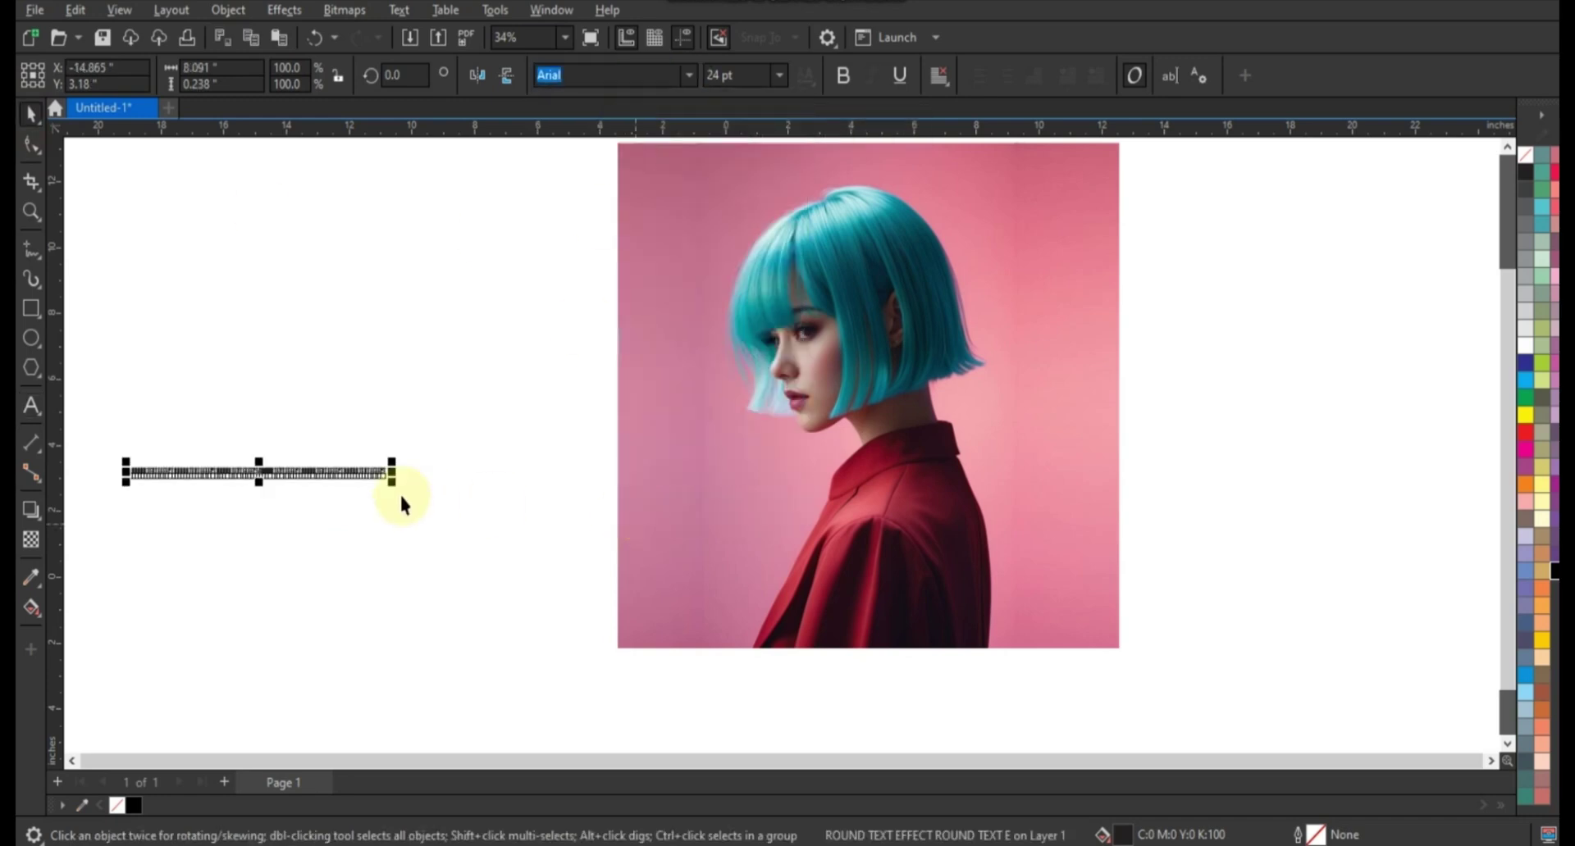
drag(392, 484, 1011, 653)
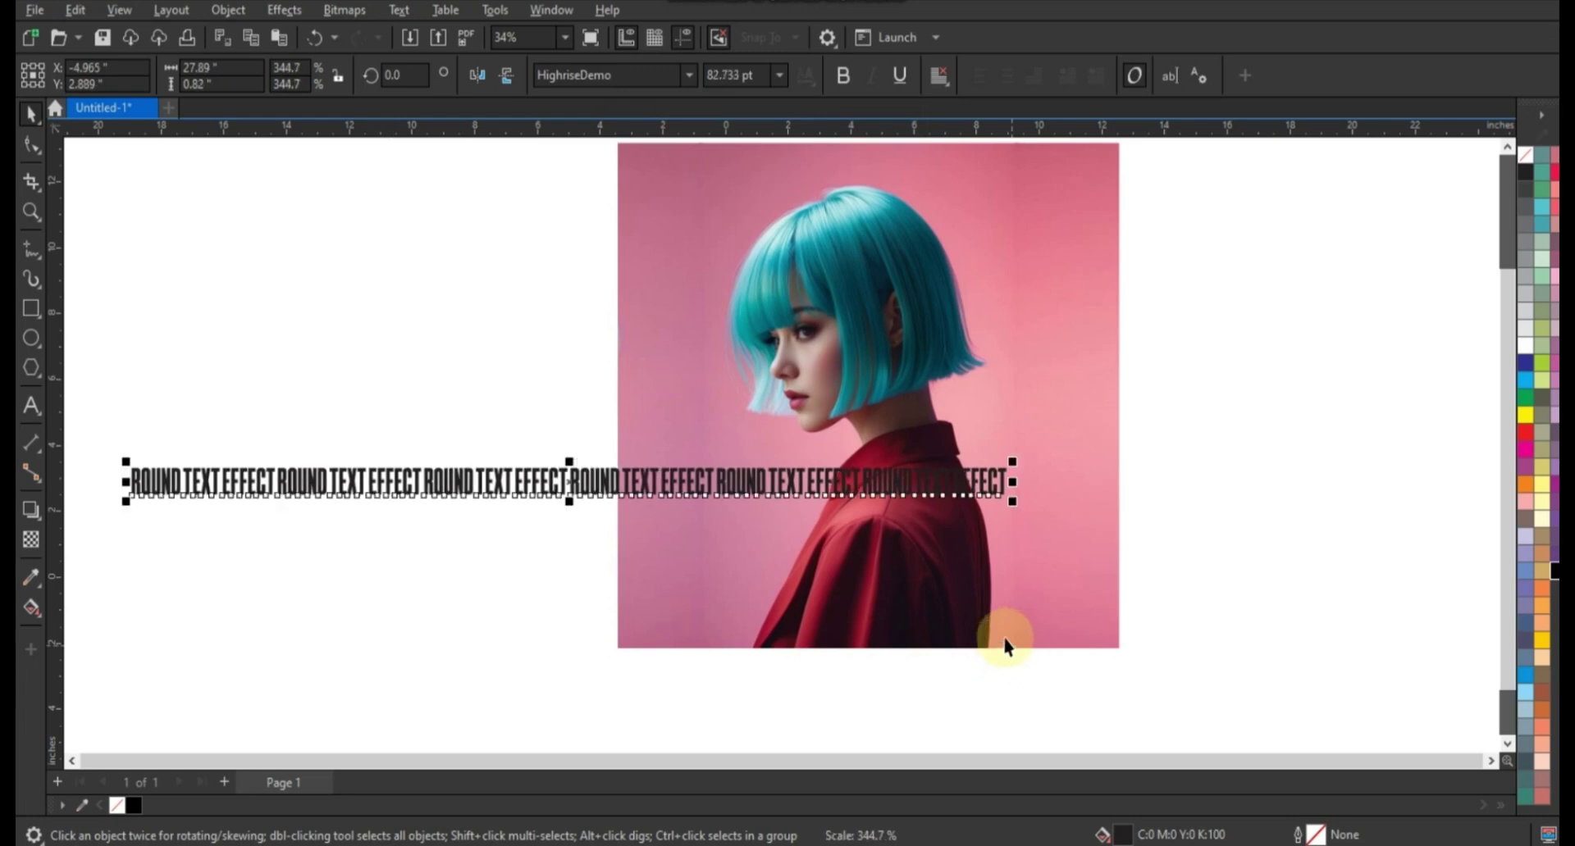
click(1271, 562)
Step: Draw an ellipse around the woman's head and centre it on her face
click(31, 345)
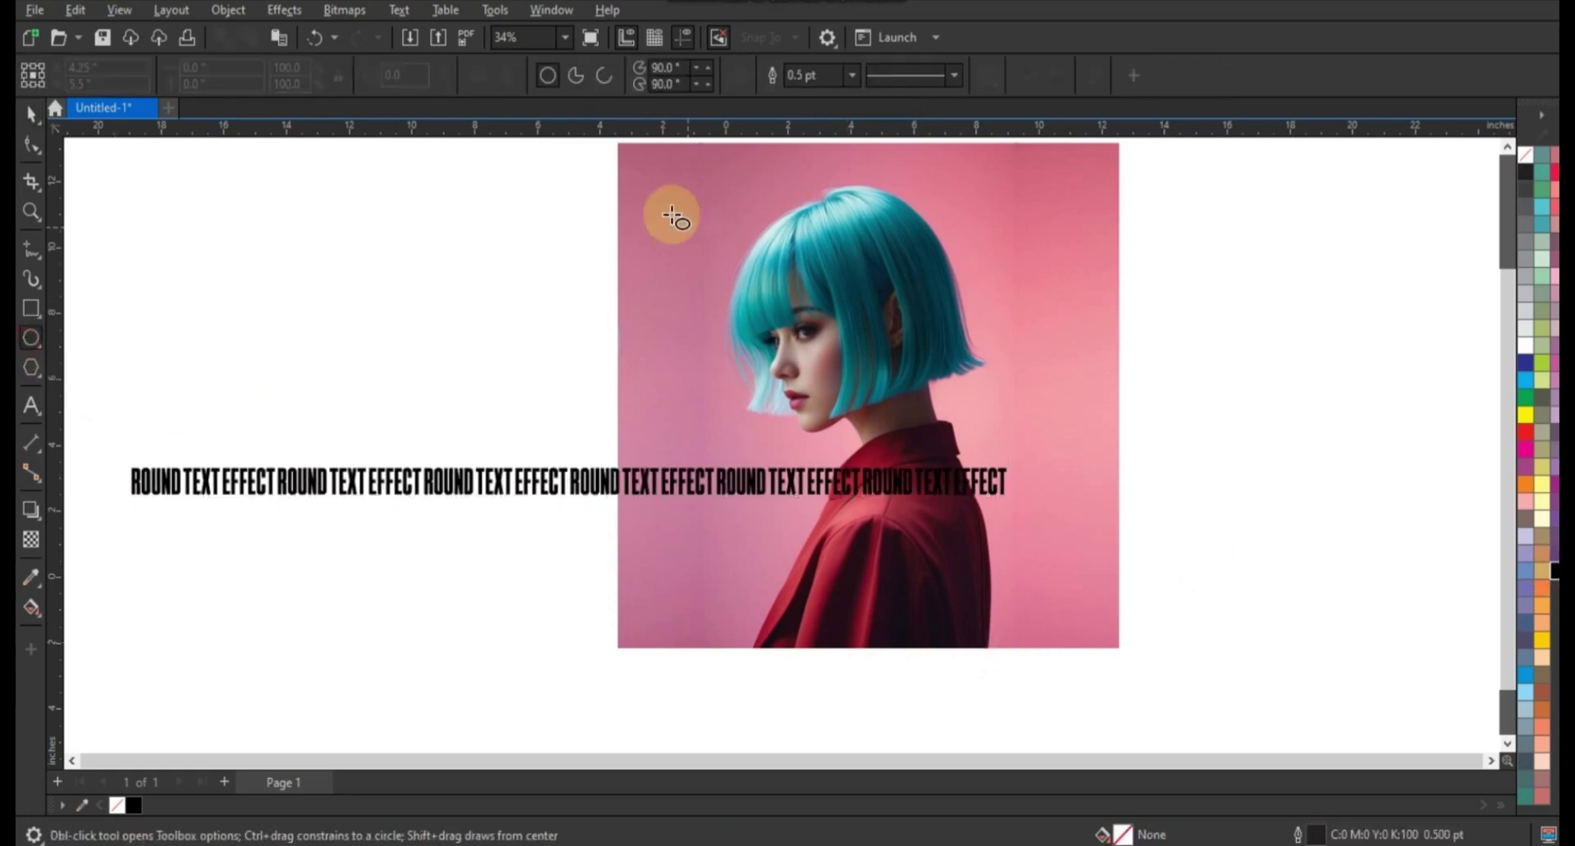
drag(660, 203, 1091, 489)
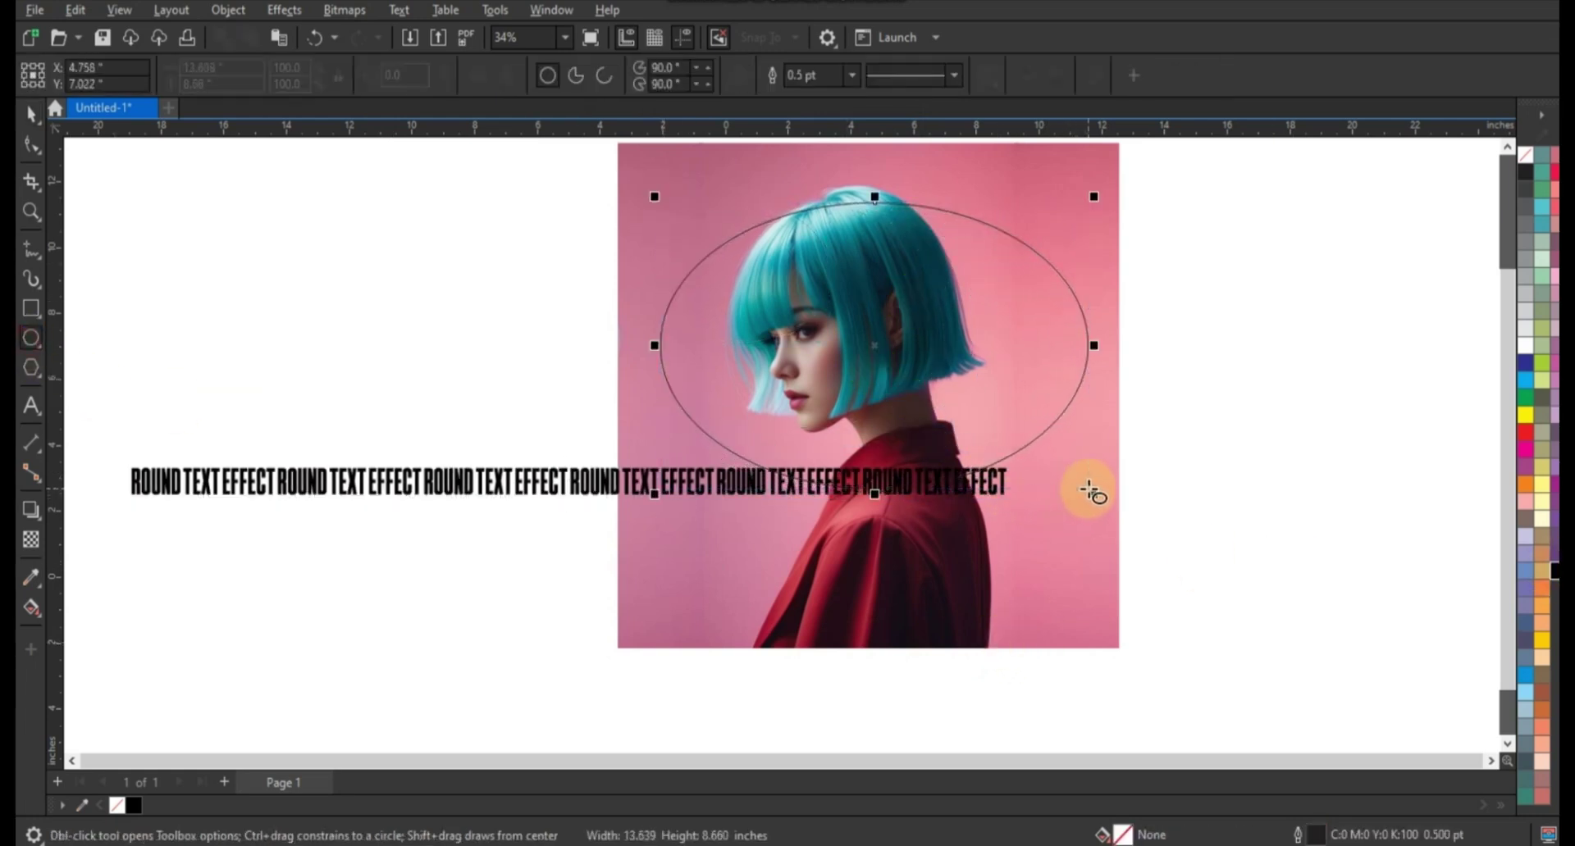
click(32, 115)
drag(871, 416, 861, 385)
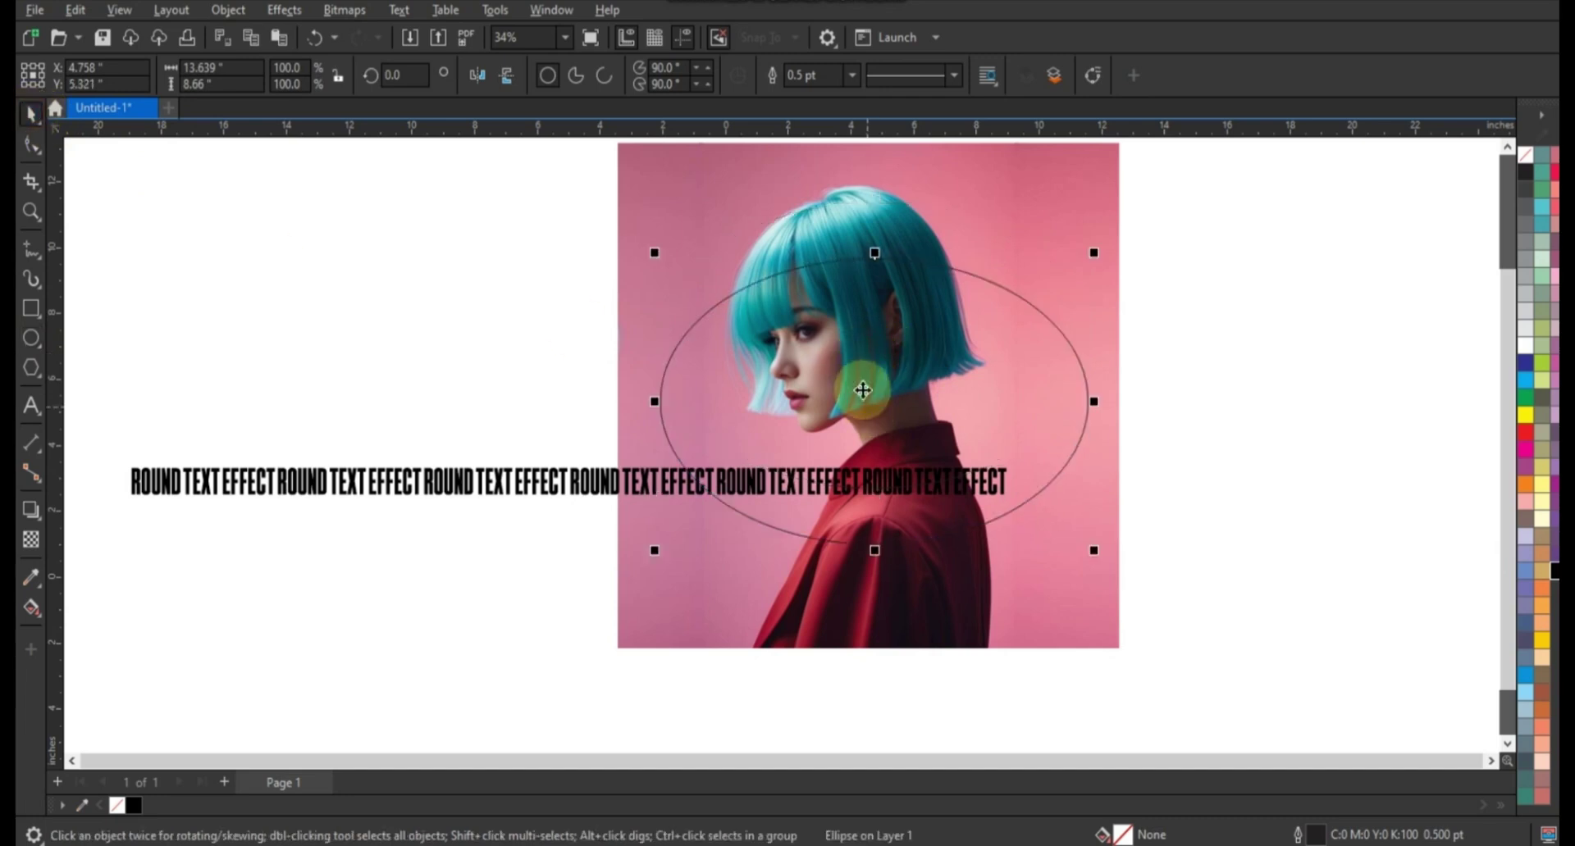
Step: Give the ellipse a 4.0 pt outline and flatten it to about 13.6 by 6.8 inches
click(851, 74)
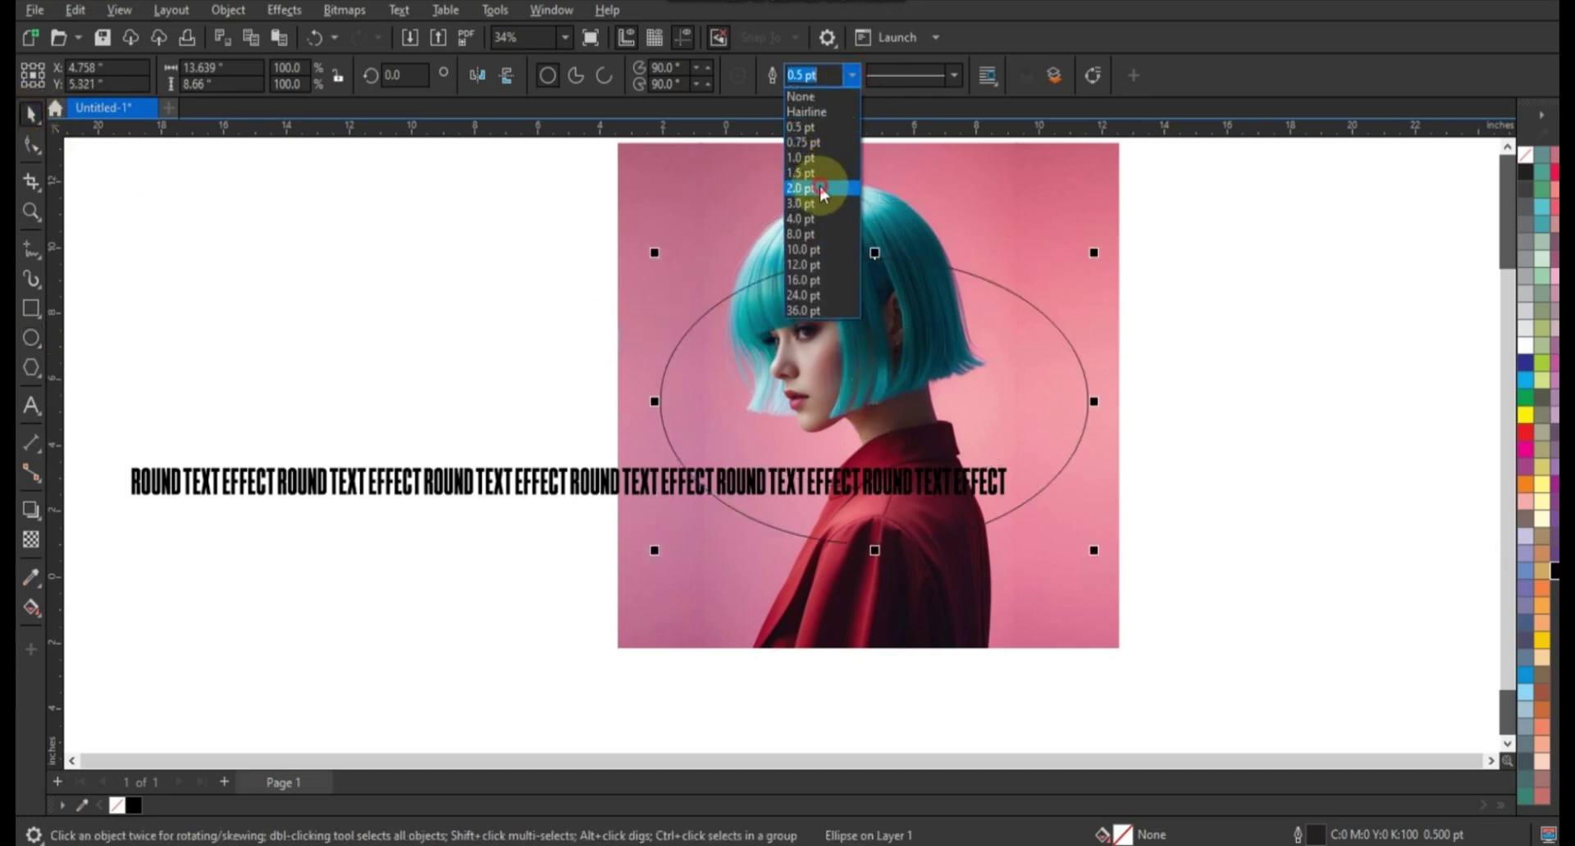
click(823, 190)
click(851, 75)
click(805, 219)
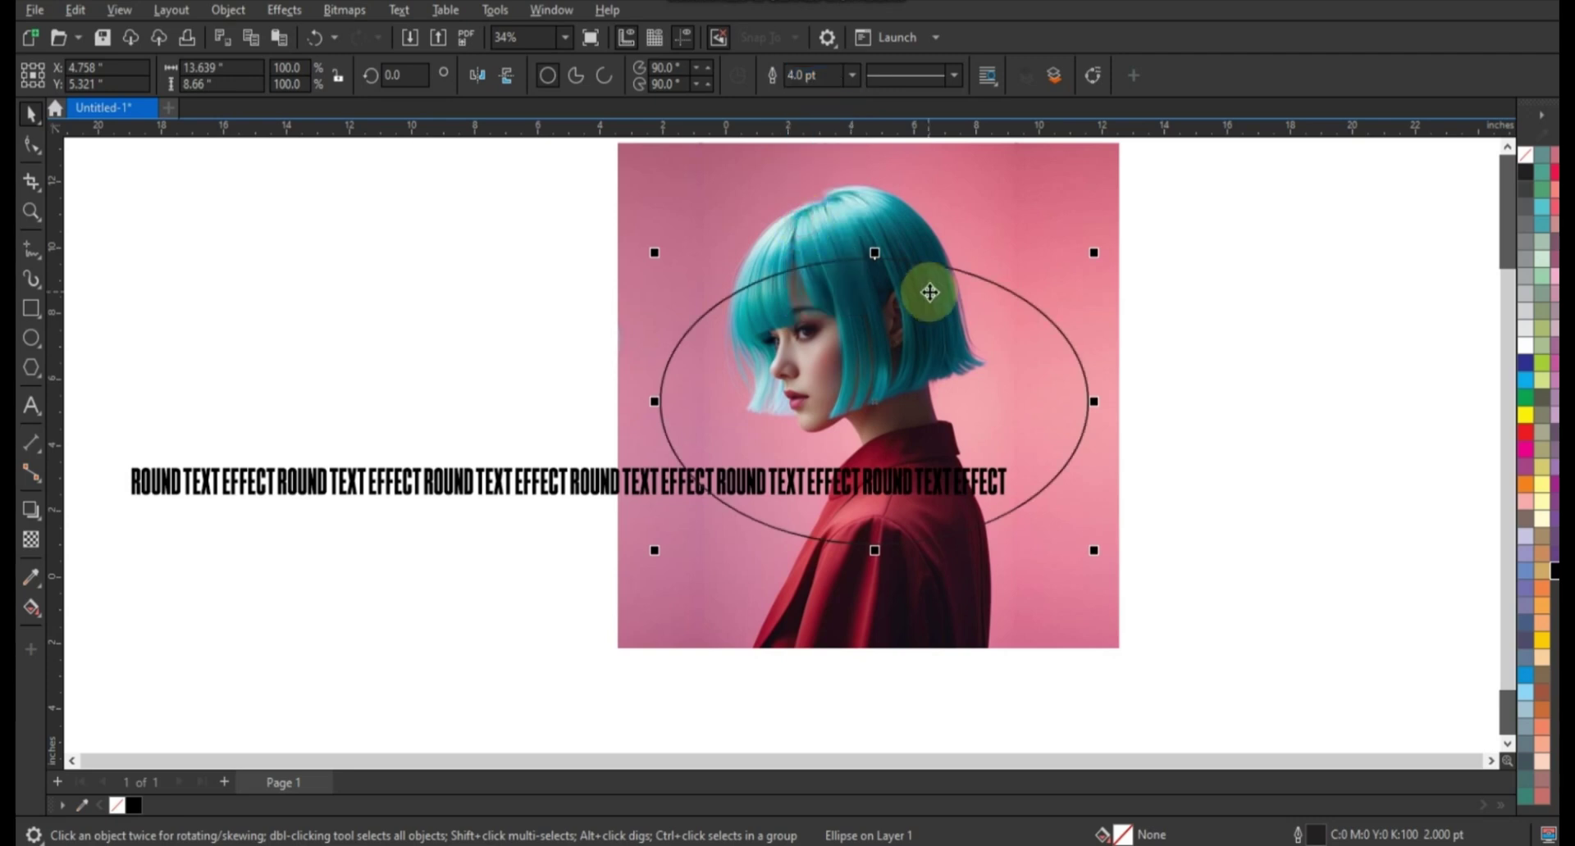
drag(880, 560, 879, 525)
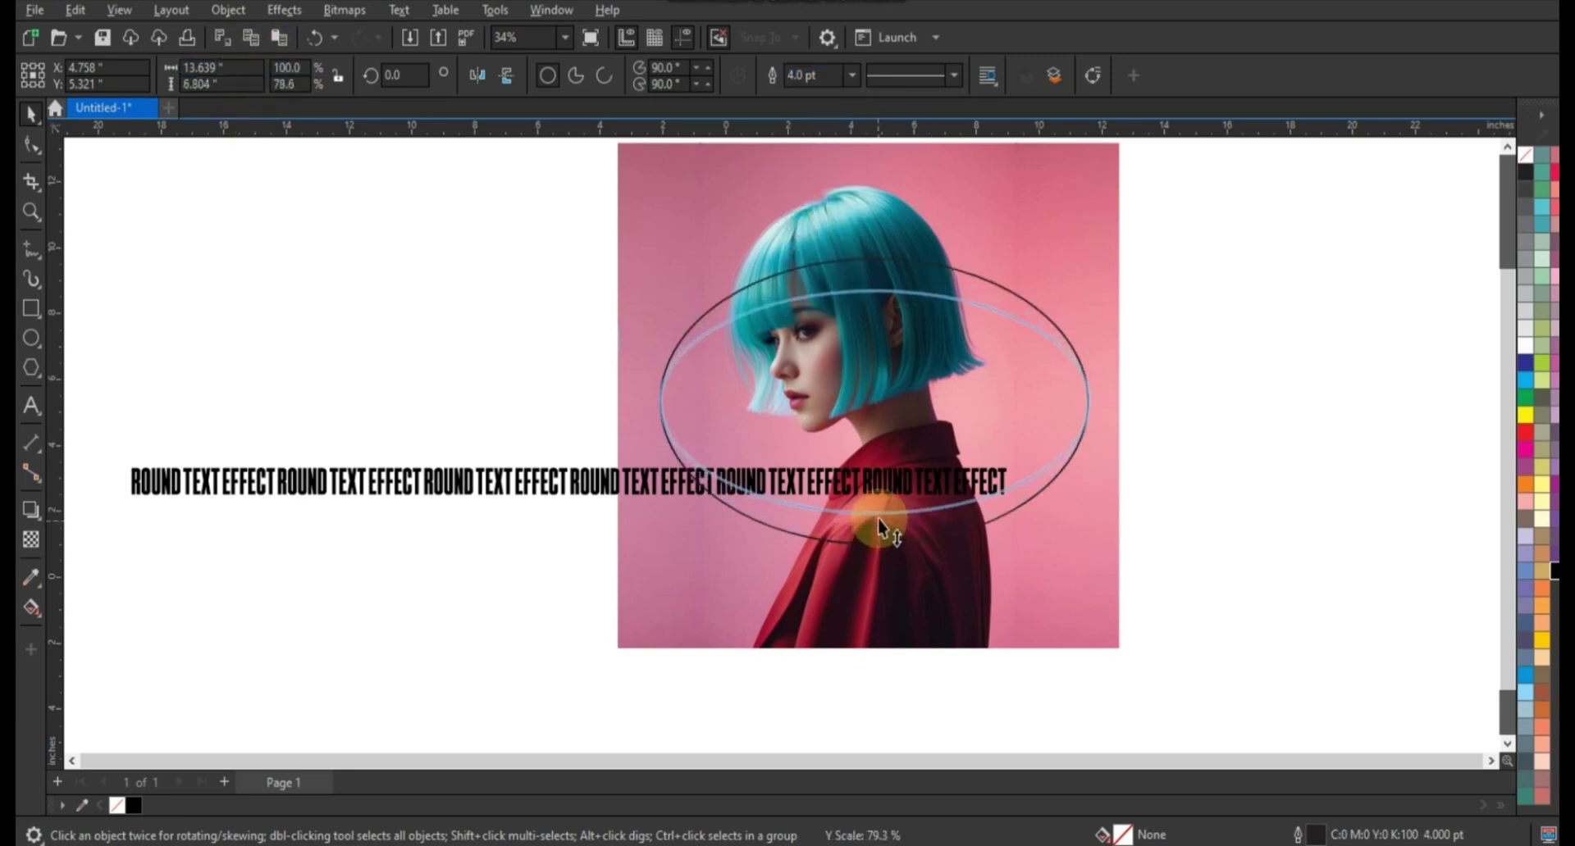
click(1247, 520)
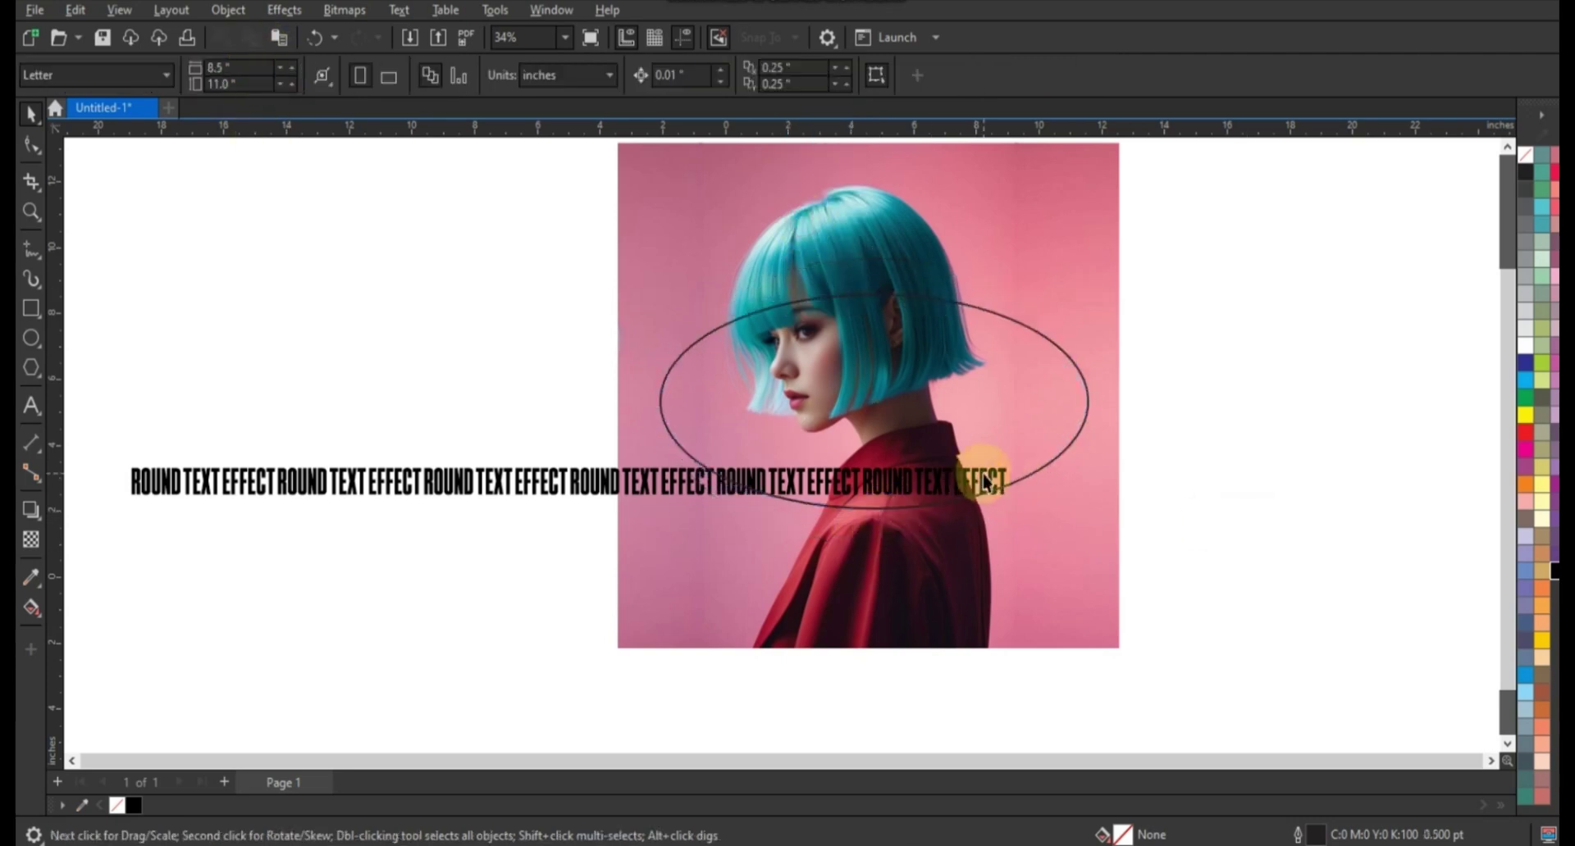
click(1005, 484)
Step: Fit the ROUND TEXT EFFECT text onto the ellipse and spread its letters further apart
shift+click(1068, 355)
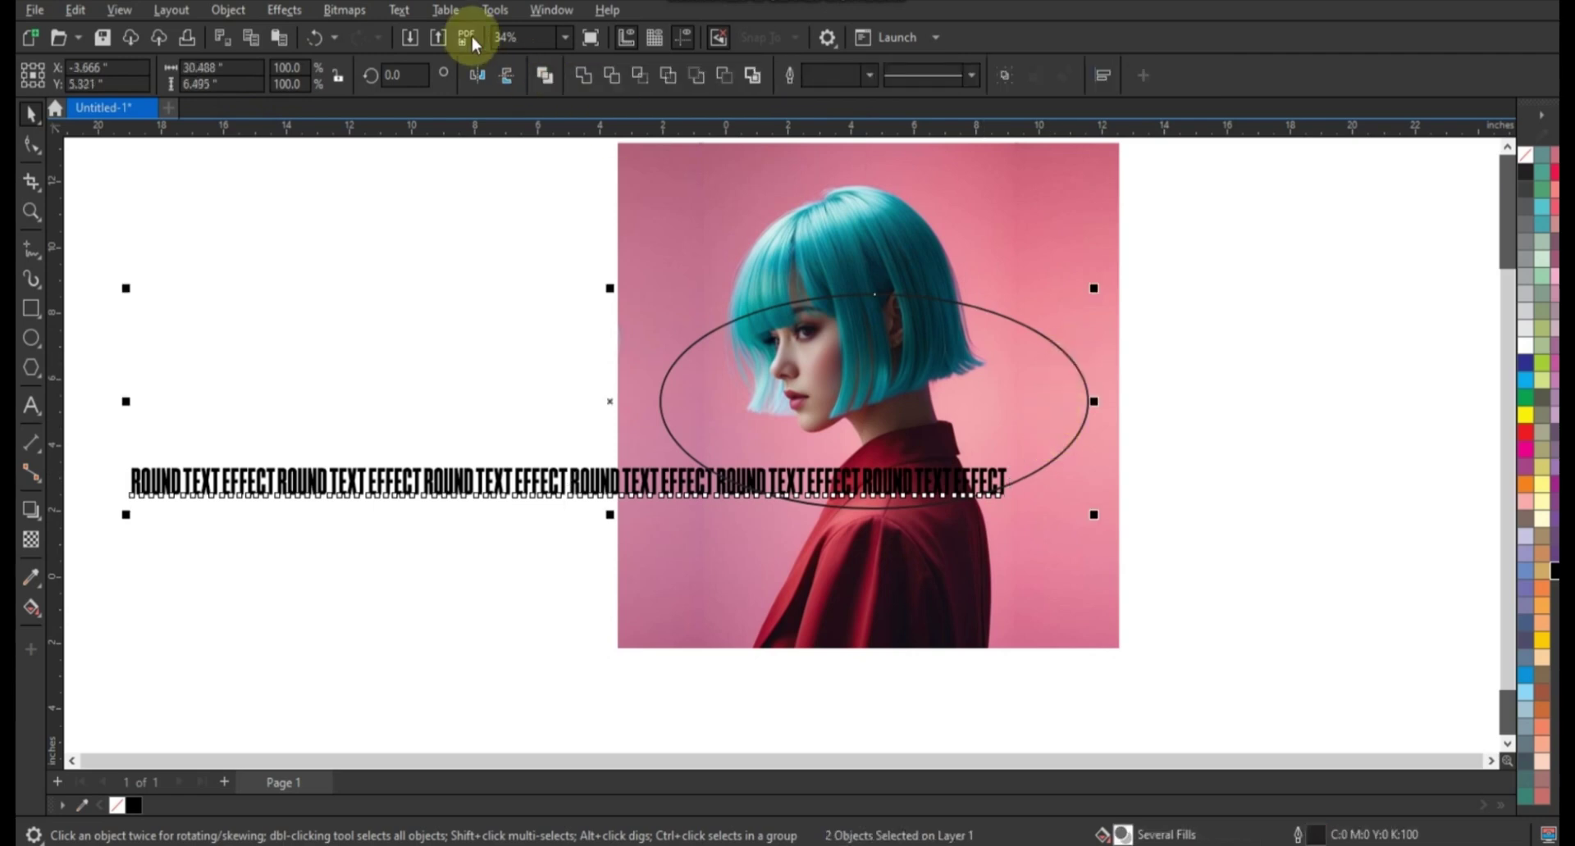
click(400, 10)
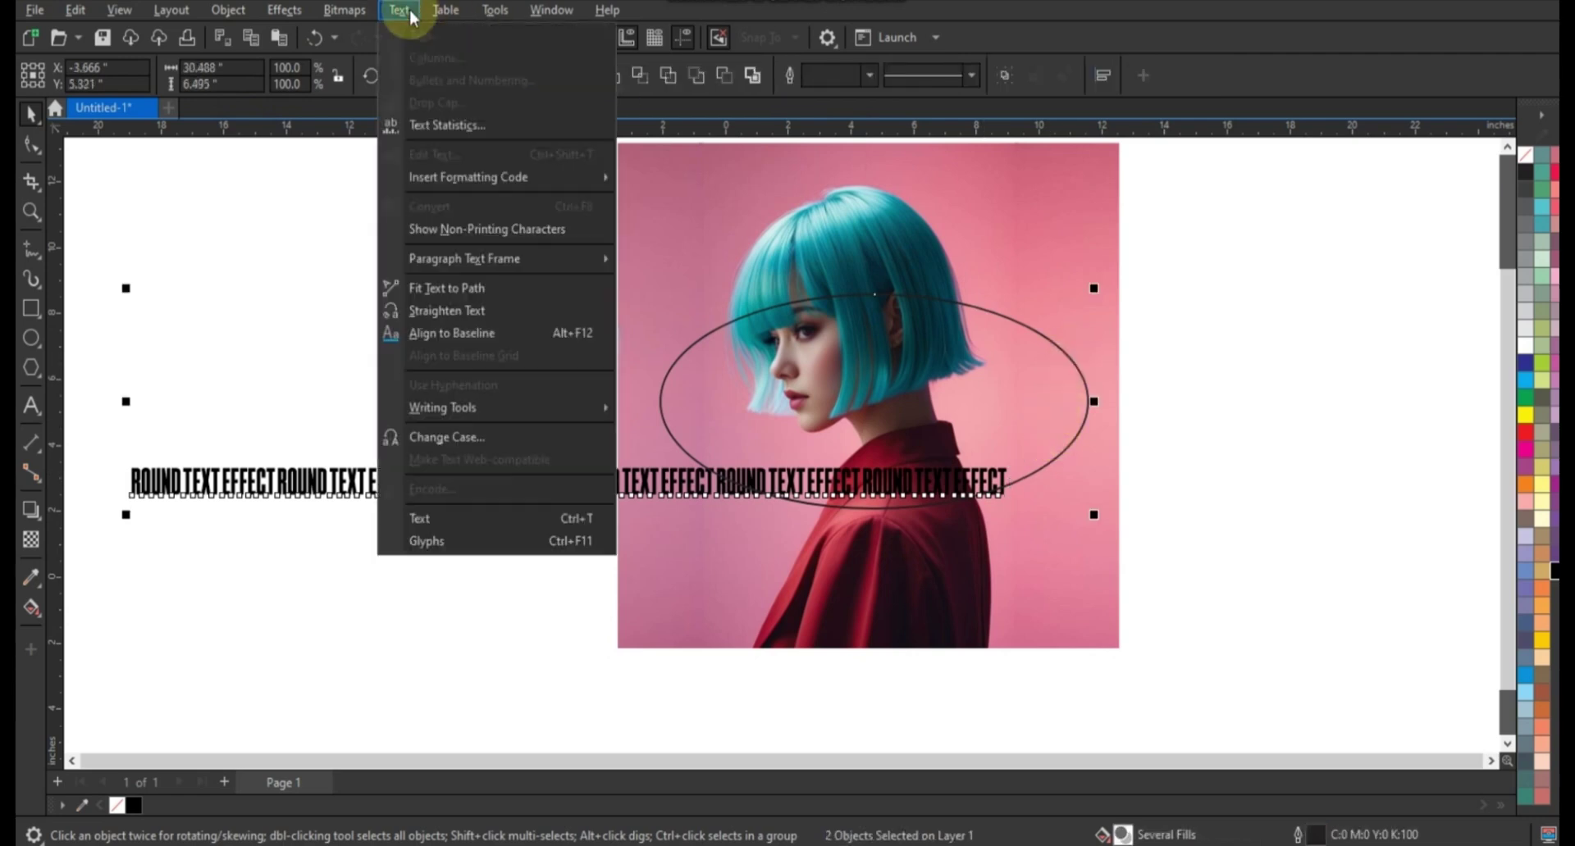
click(440, 289)
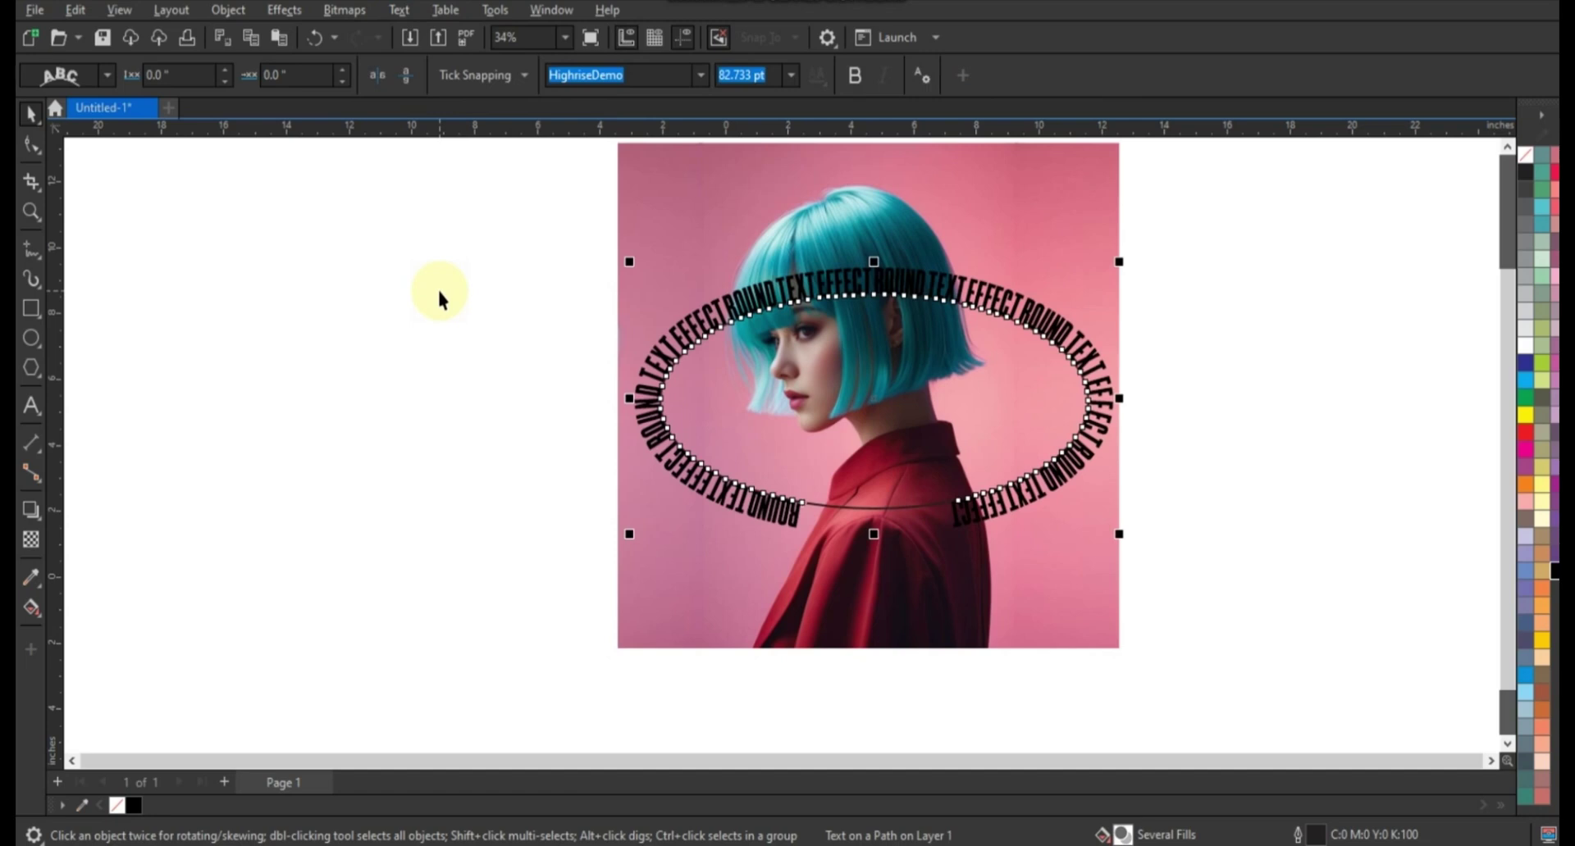
click(31, 145)
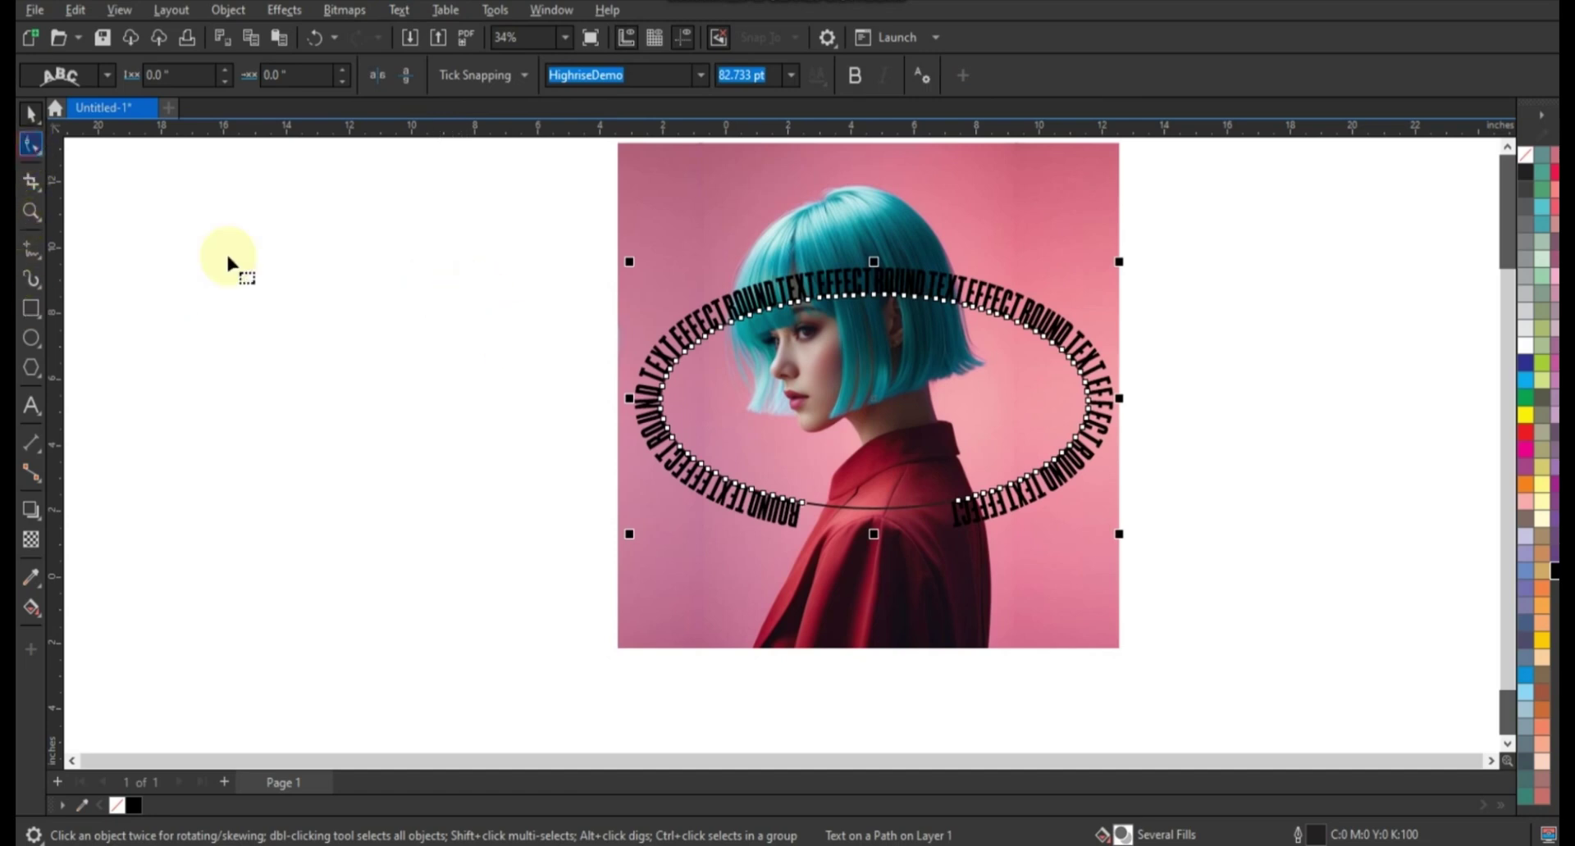
click(229, 263)
click(1052, 578)
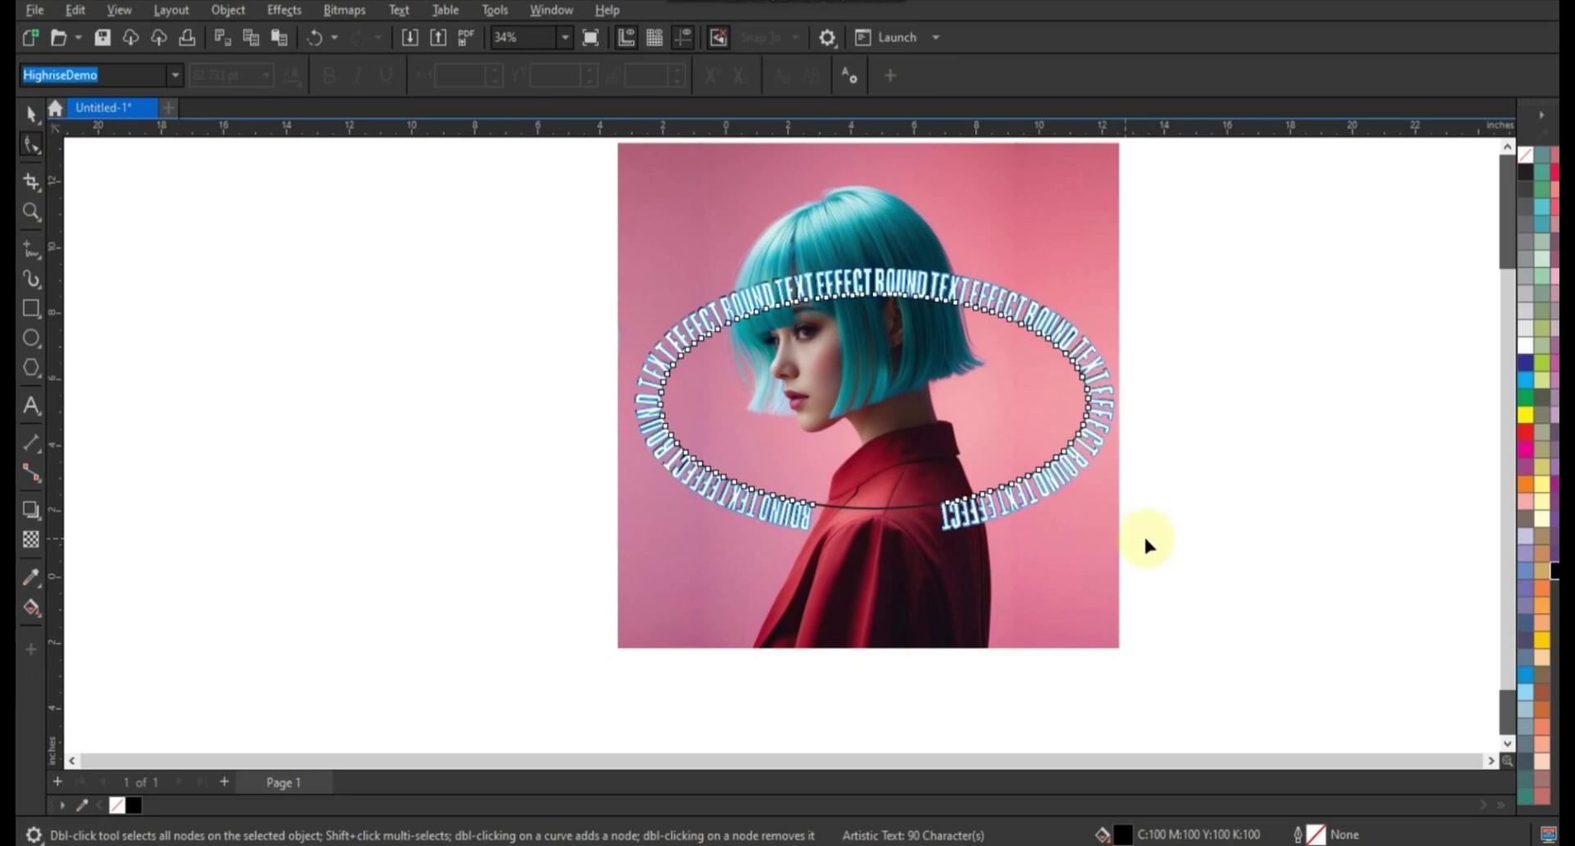
drag(1124, 539, 1170, 540)
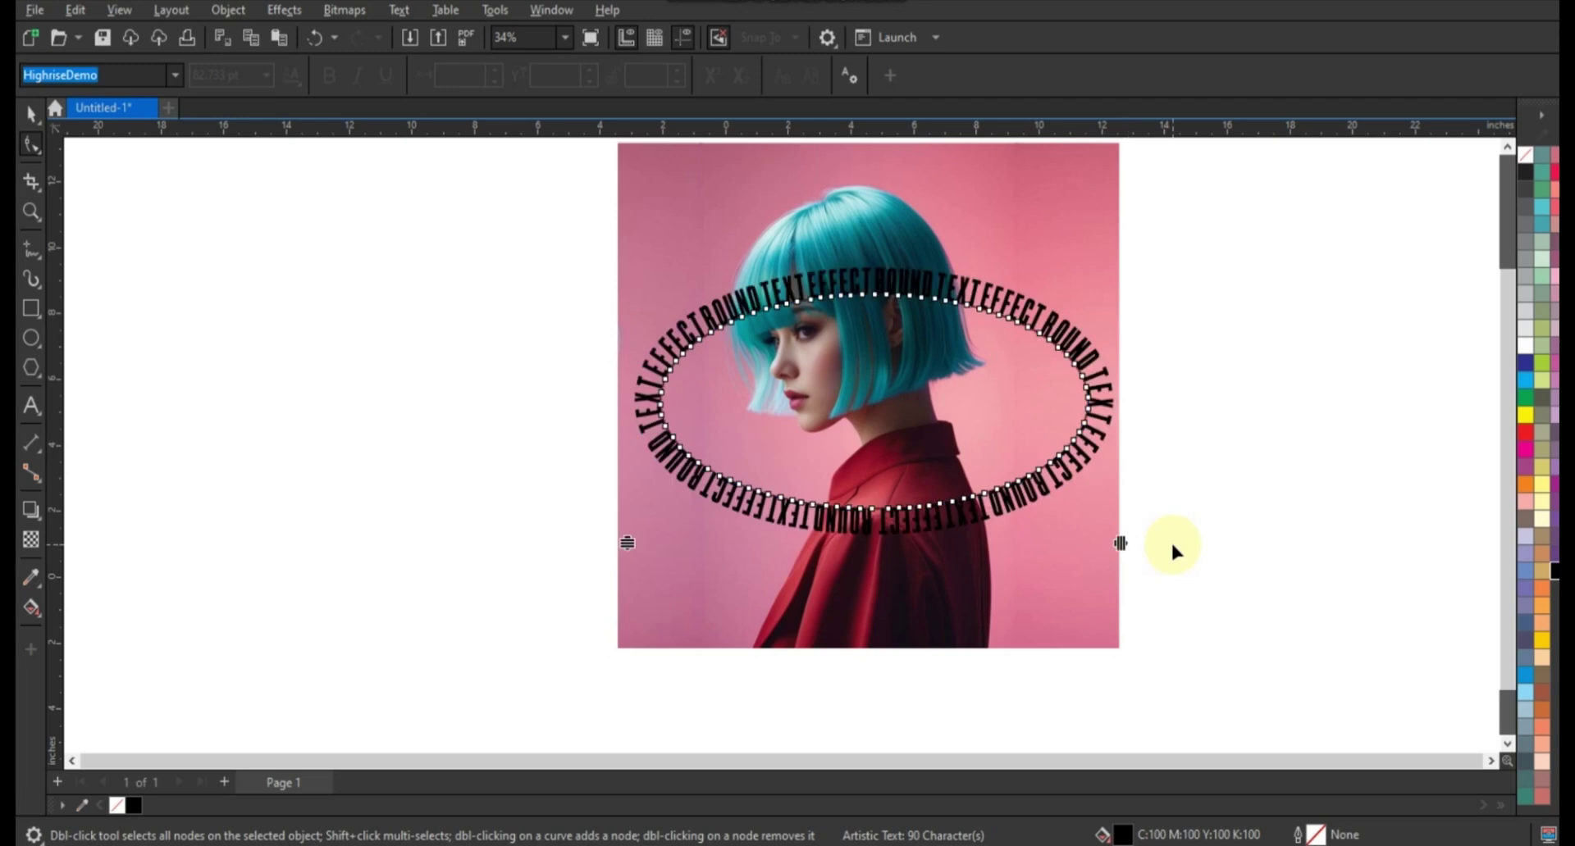
Step: Change the text-on-path placement and mirror it so the front arc reads upright
click(32, 113)
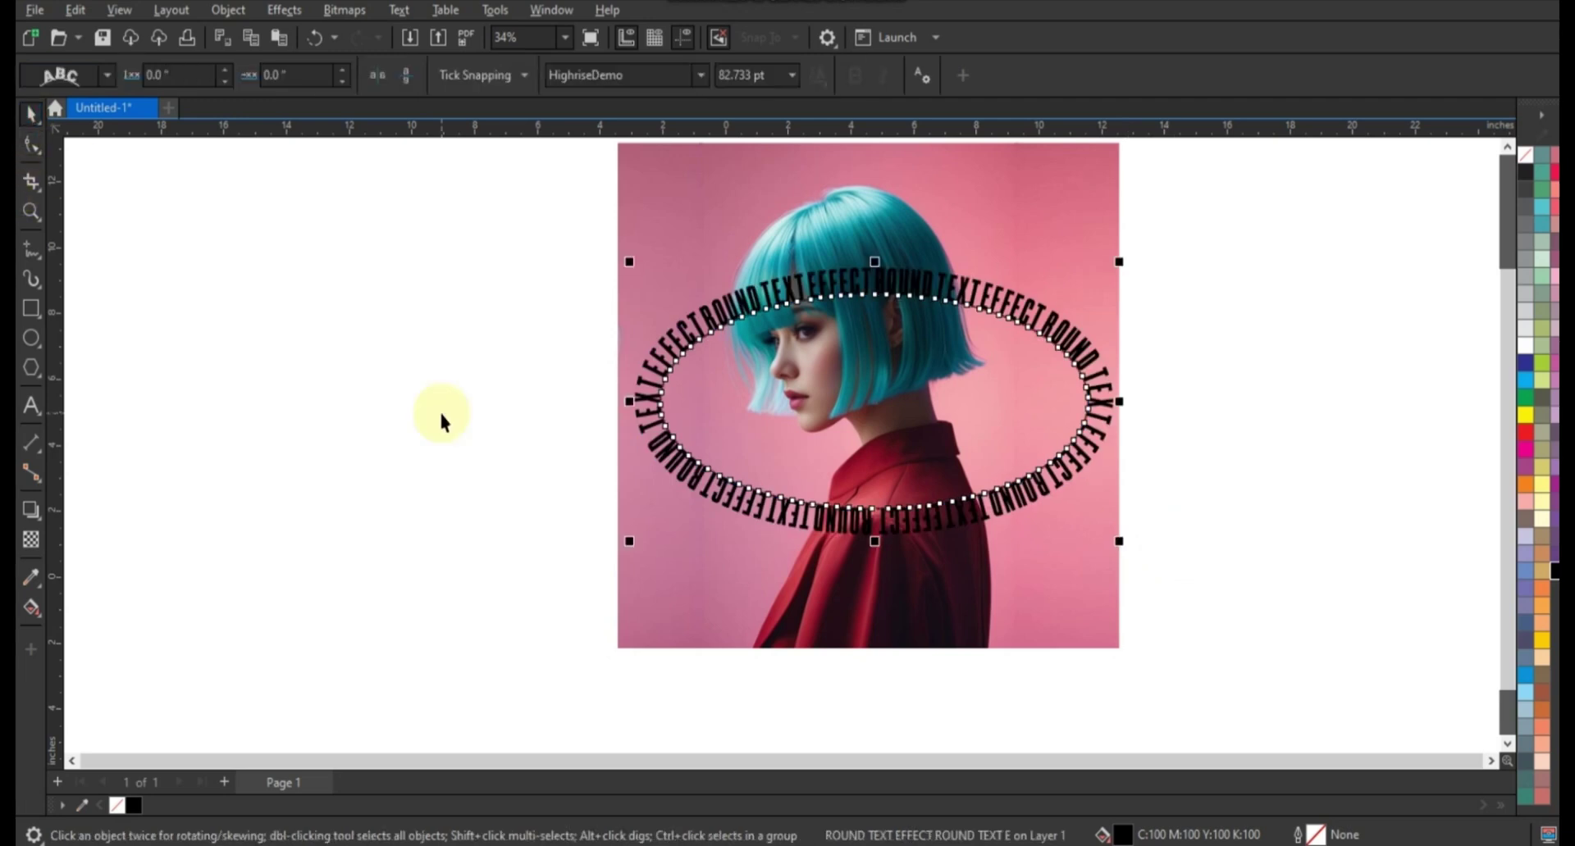
click(106, 74)
click(70, 151)
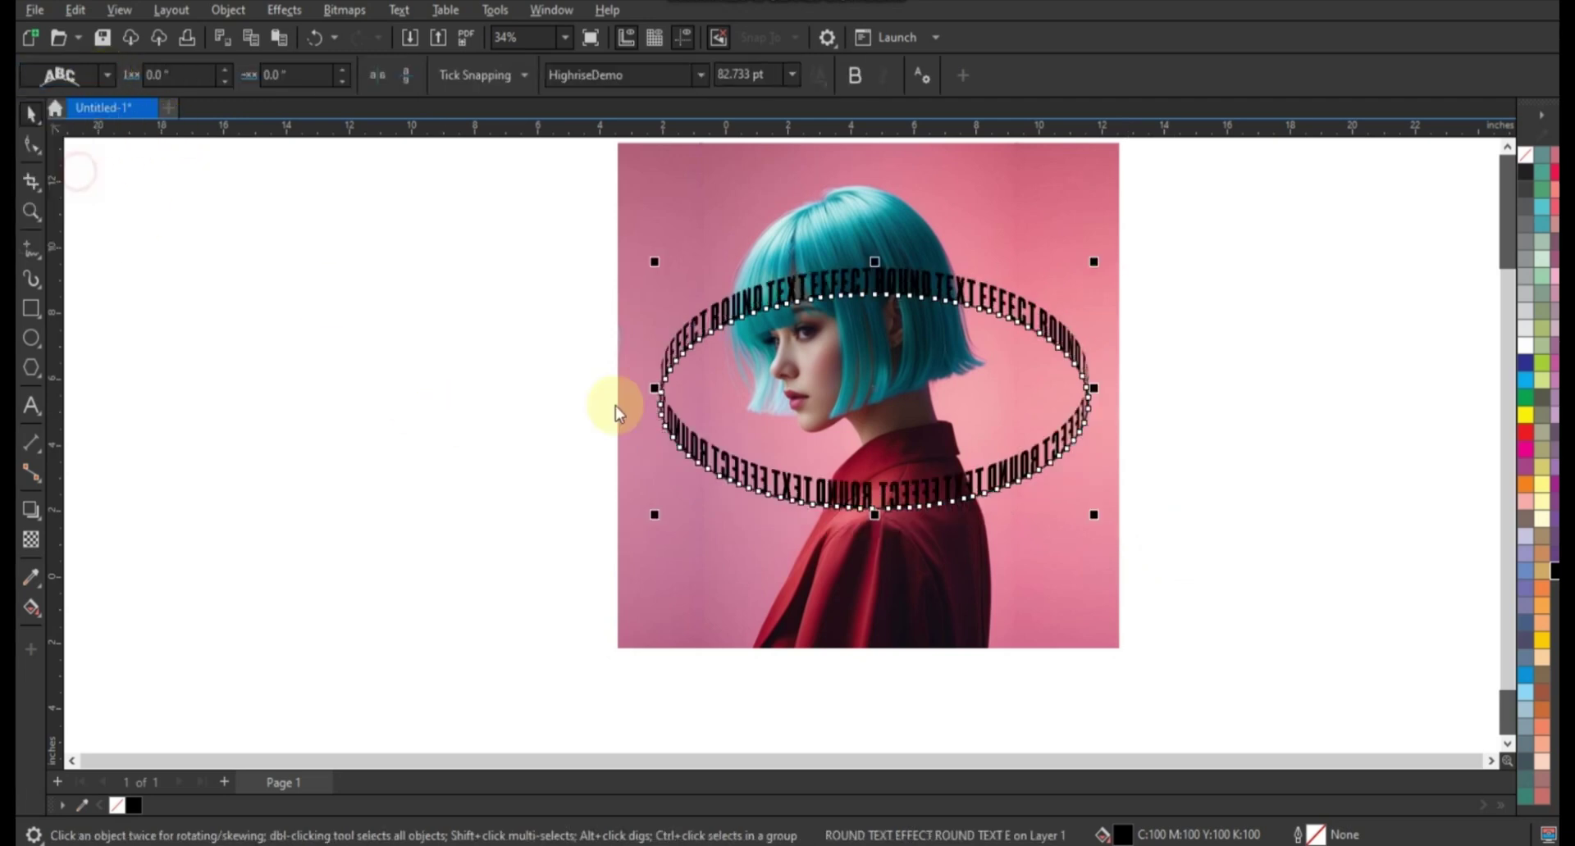
click(377, 76)
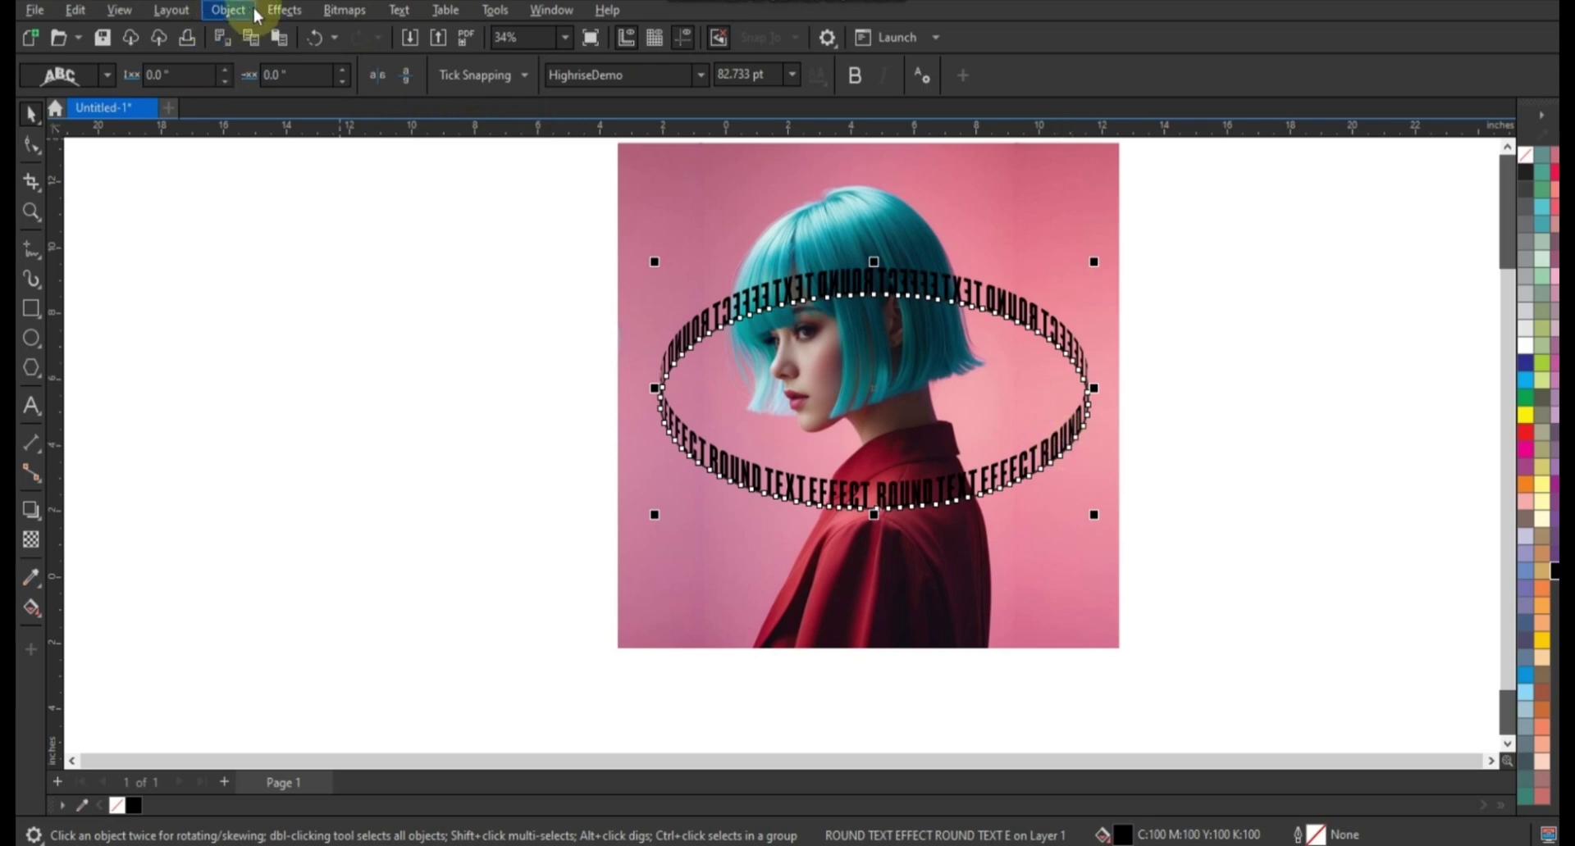
click(228, 10)
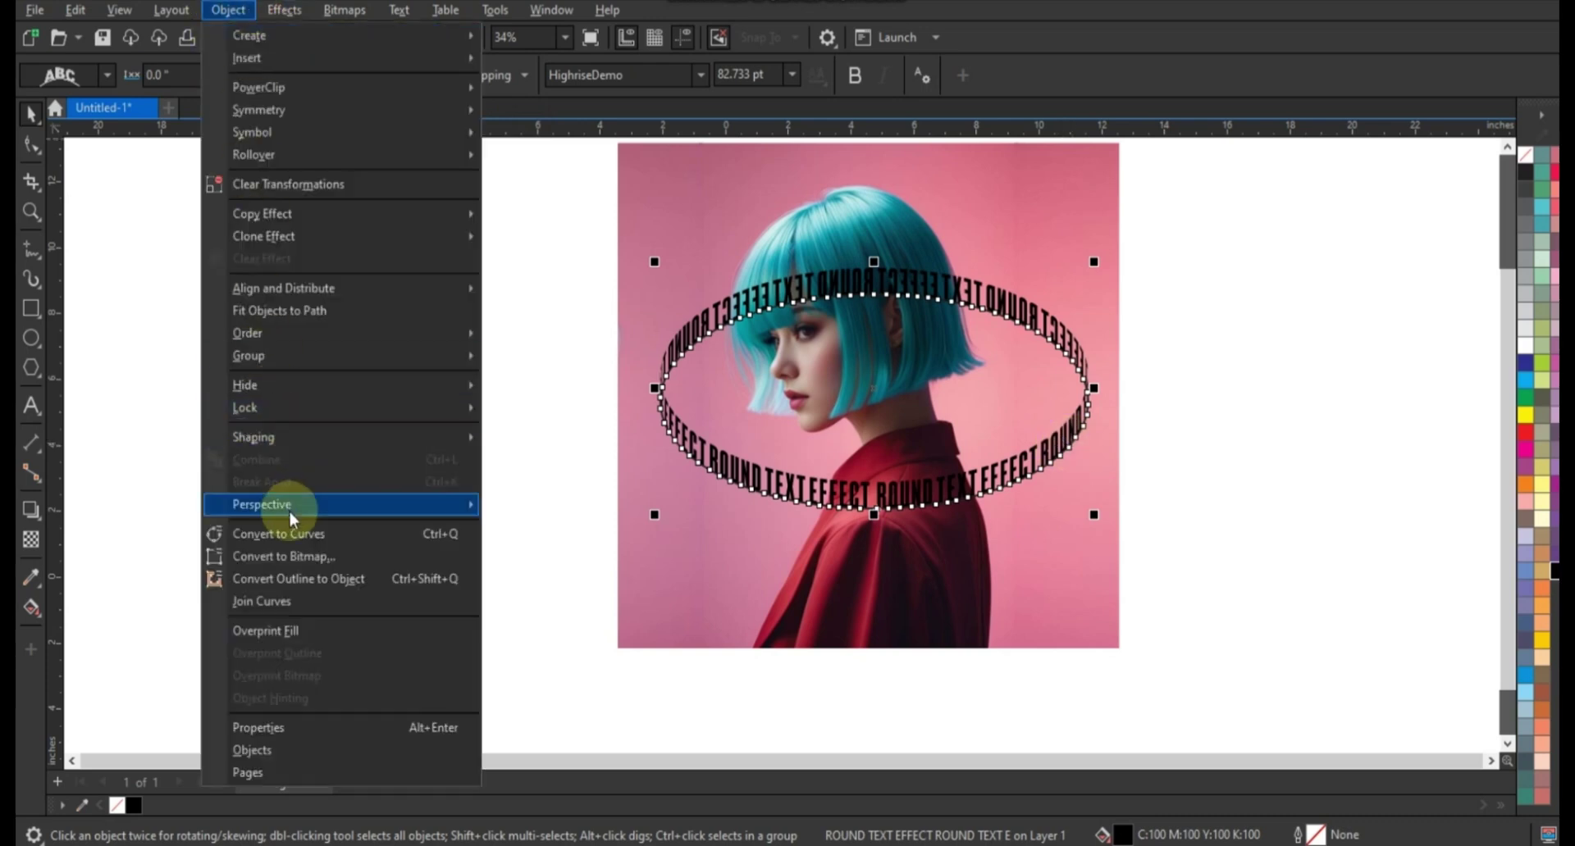
click(215, 486)
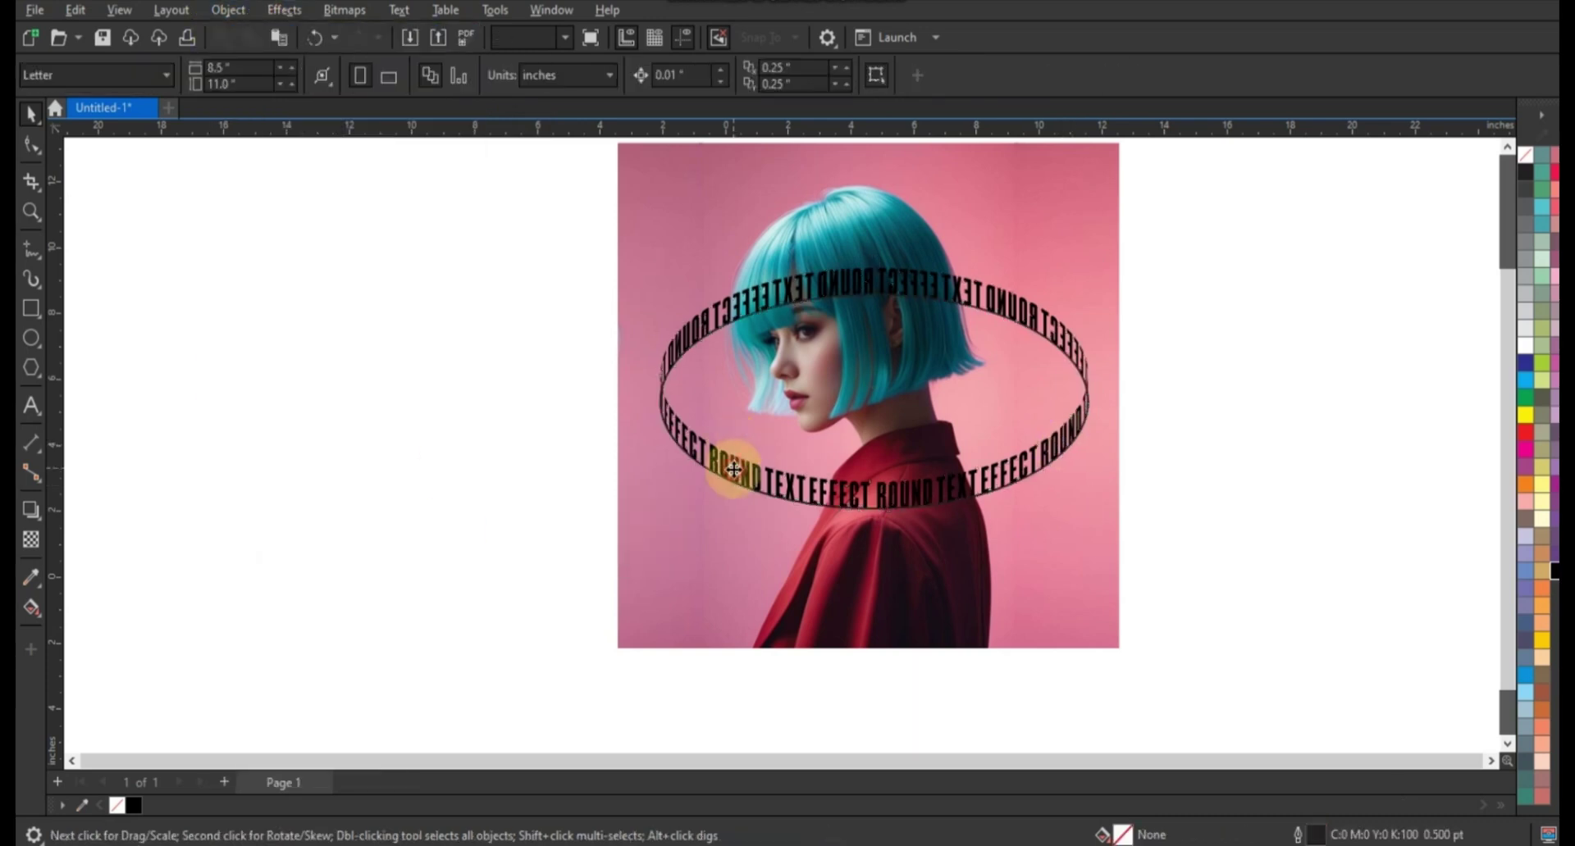
Step: Tilt the text ring about 30.9°, enlarge it, and move the lettering off the ellipse to the left
drag(721, 464, 386, 475)
key(ctrl+z)
click(1009, 481)
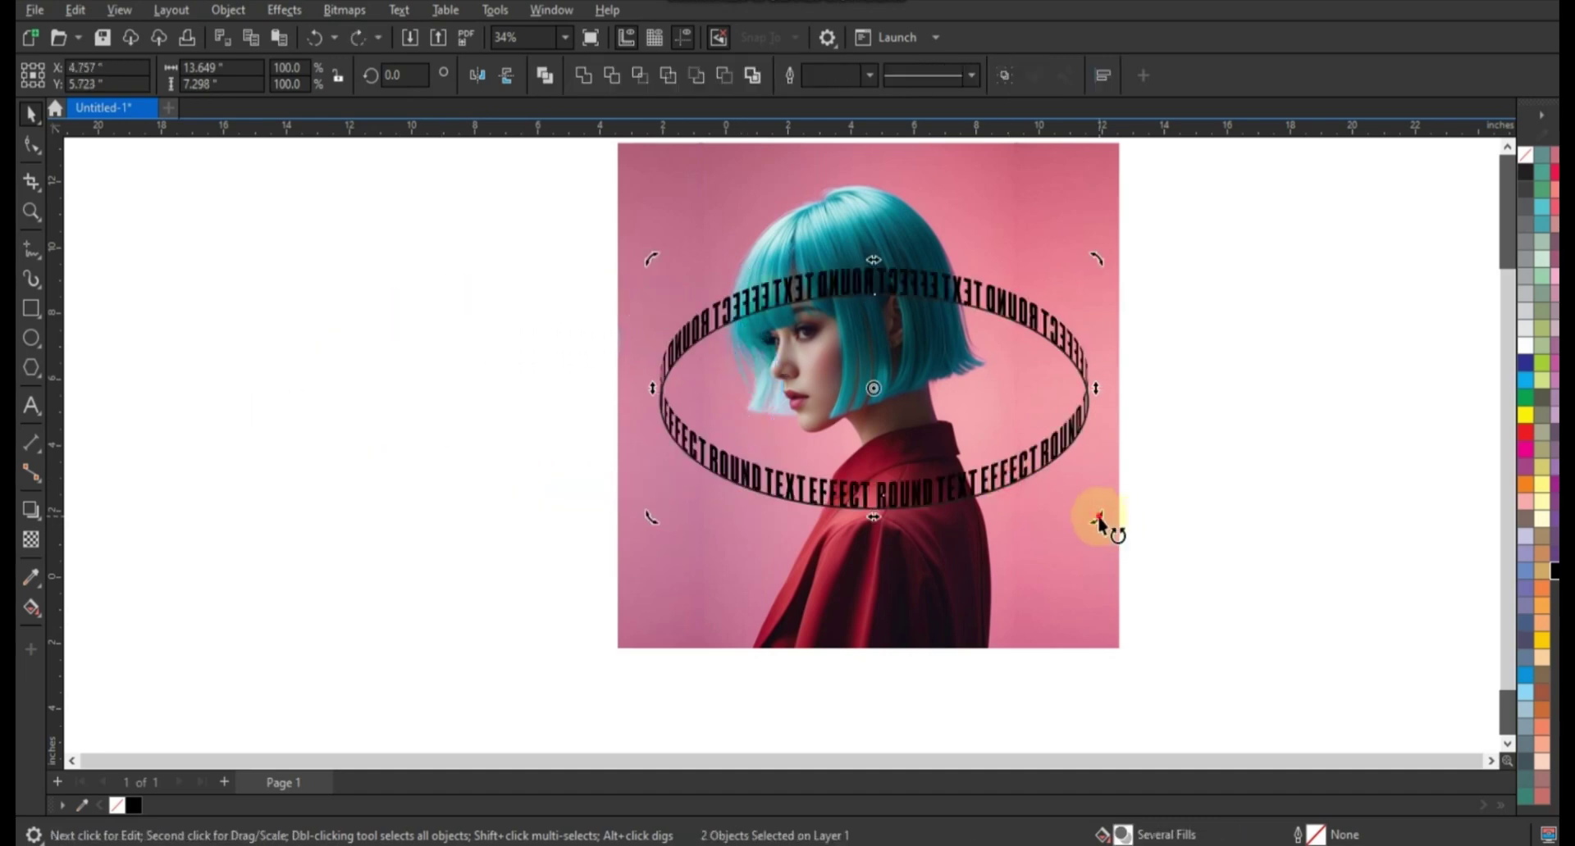
drag(1094, 515, 1100, 402)
click(1006, 420)
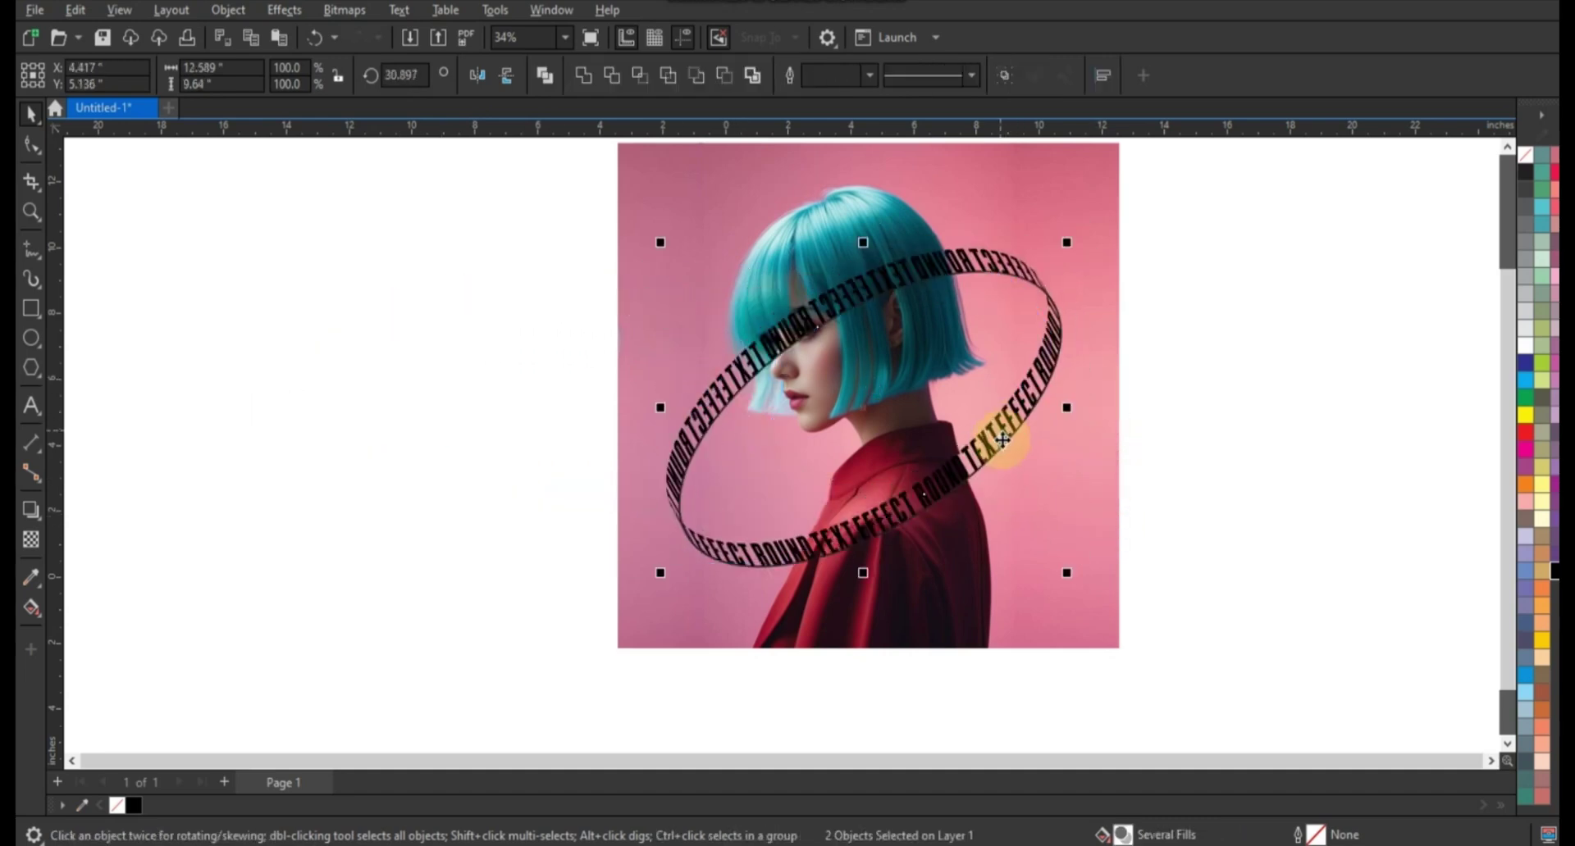
drag(1064, 246, 1095, 220)
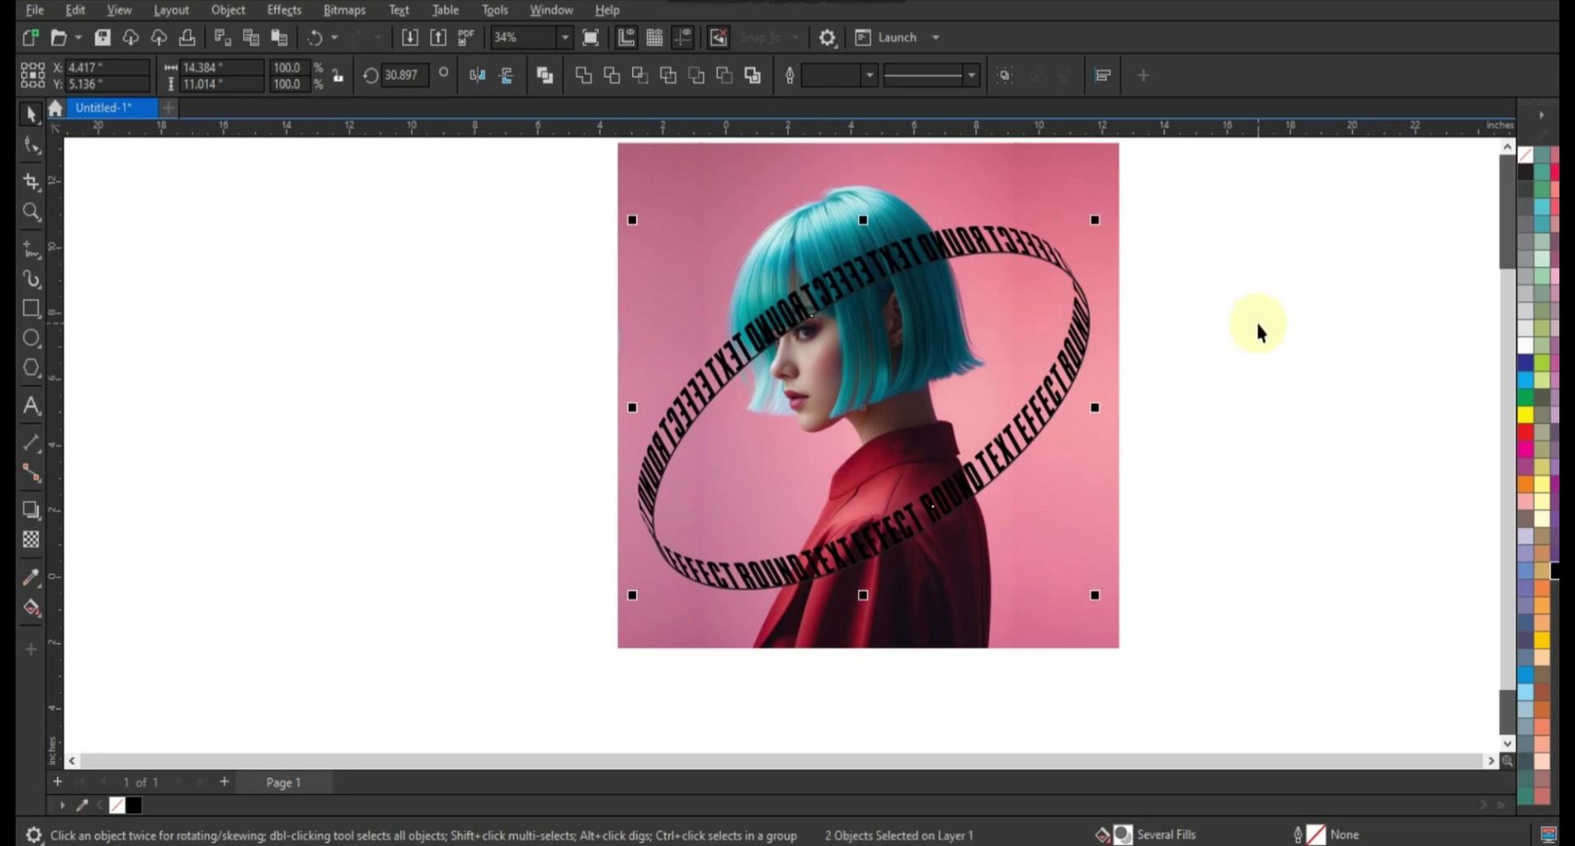
drag(1075, 316, 594, 318)
Step: Convert the ellipse's outline into a filled object
click(762, 371)
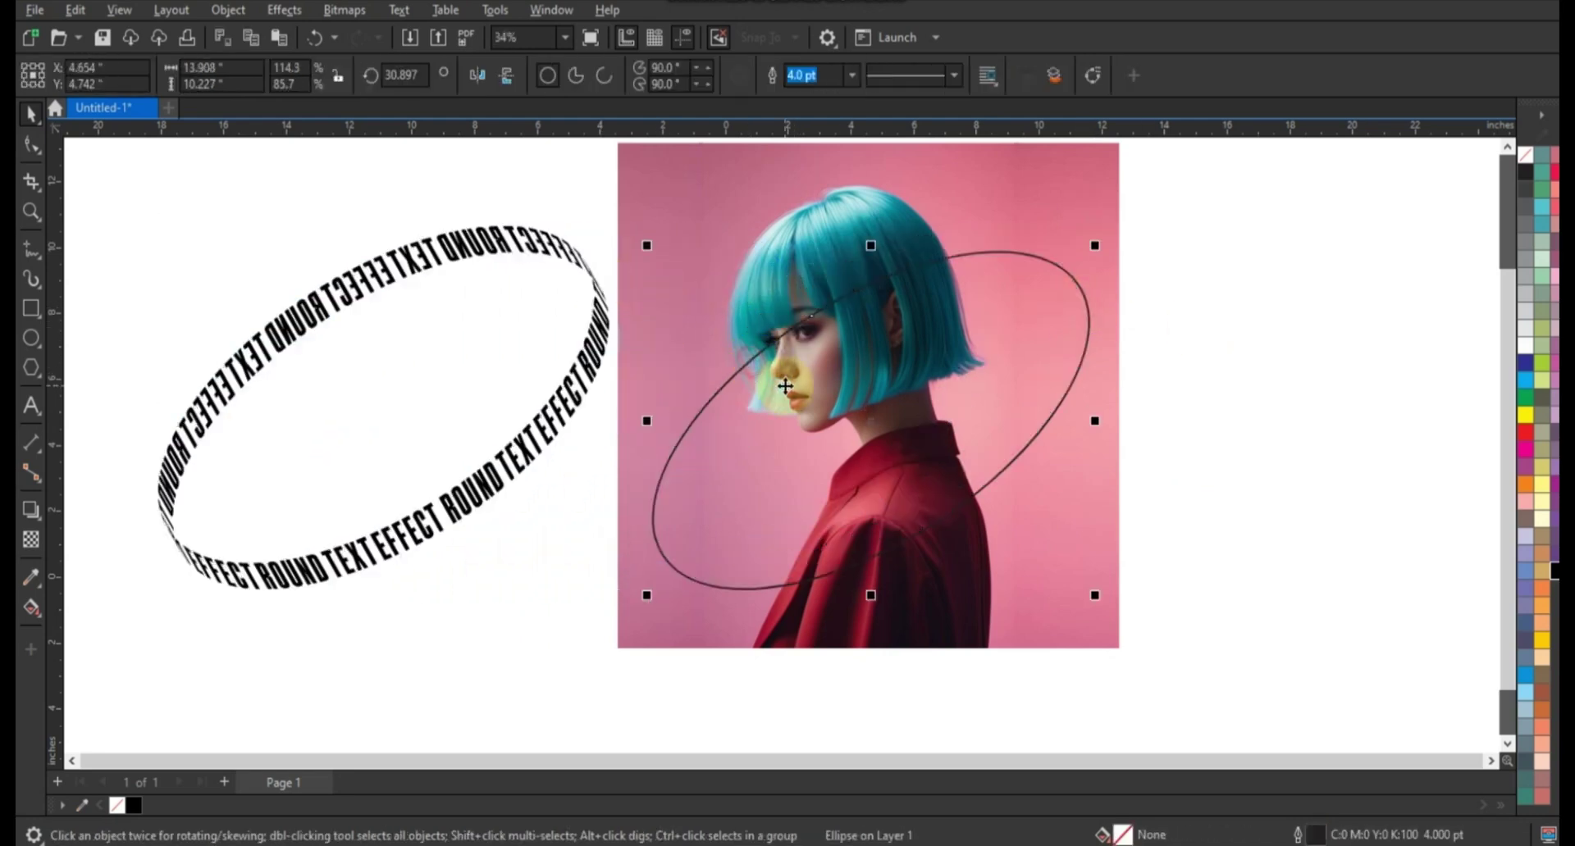
click(230, 10)
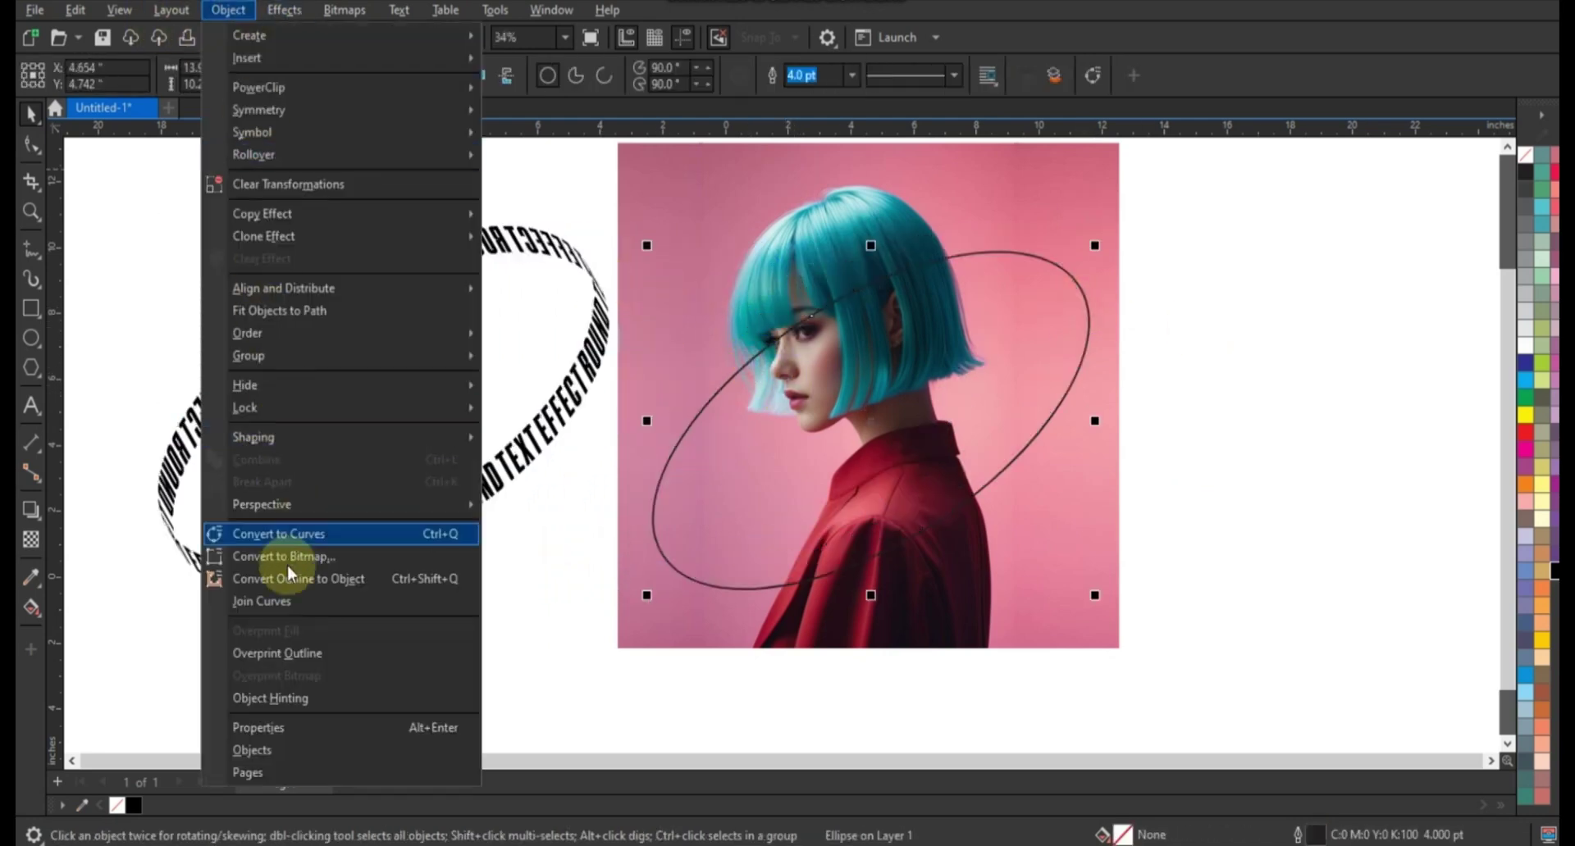
click(292, 579)
Step: Extrude the ring into a 3D band, adjusting its extrusion type and vanishing point
click(31, 509)
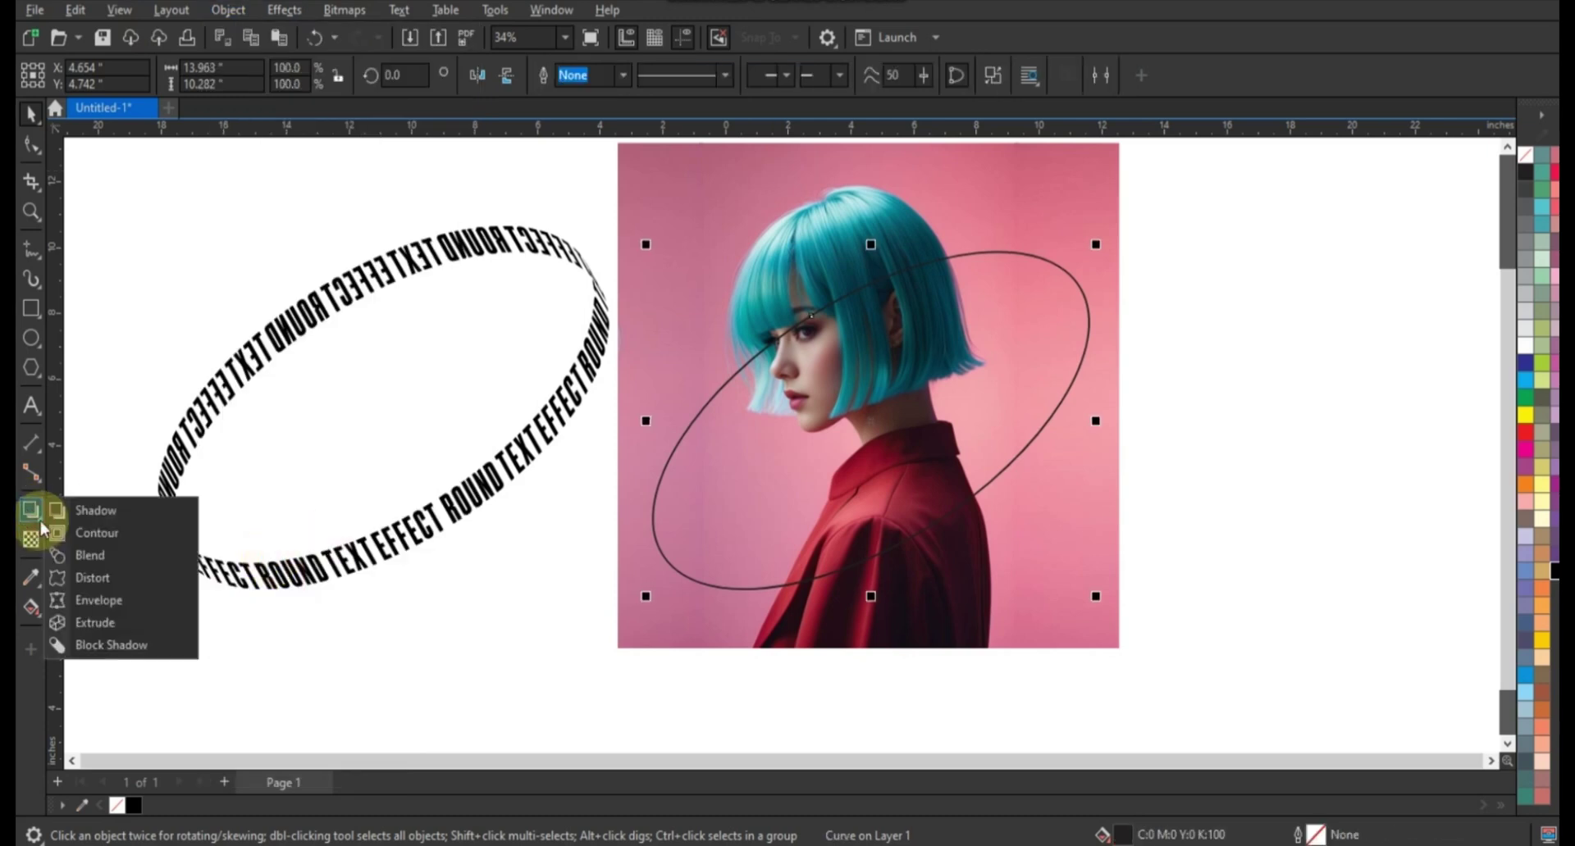
click(92, 622)
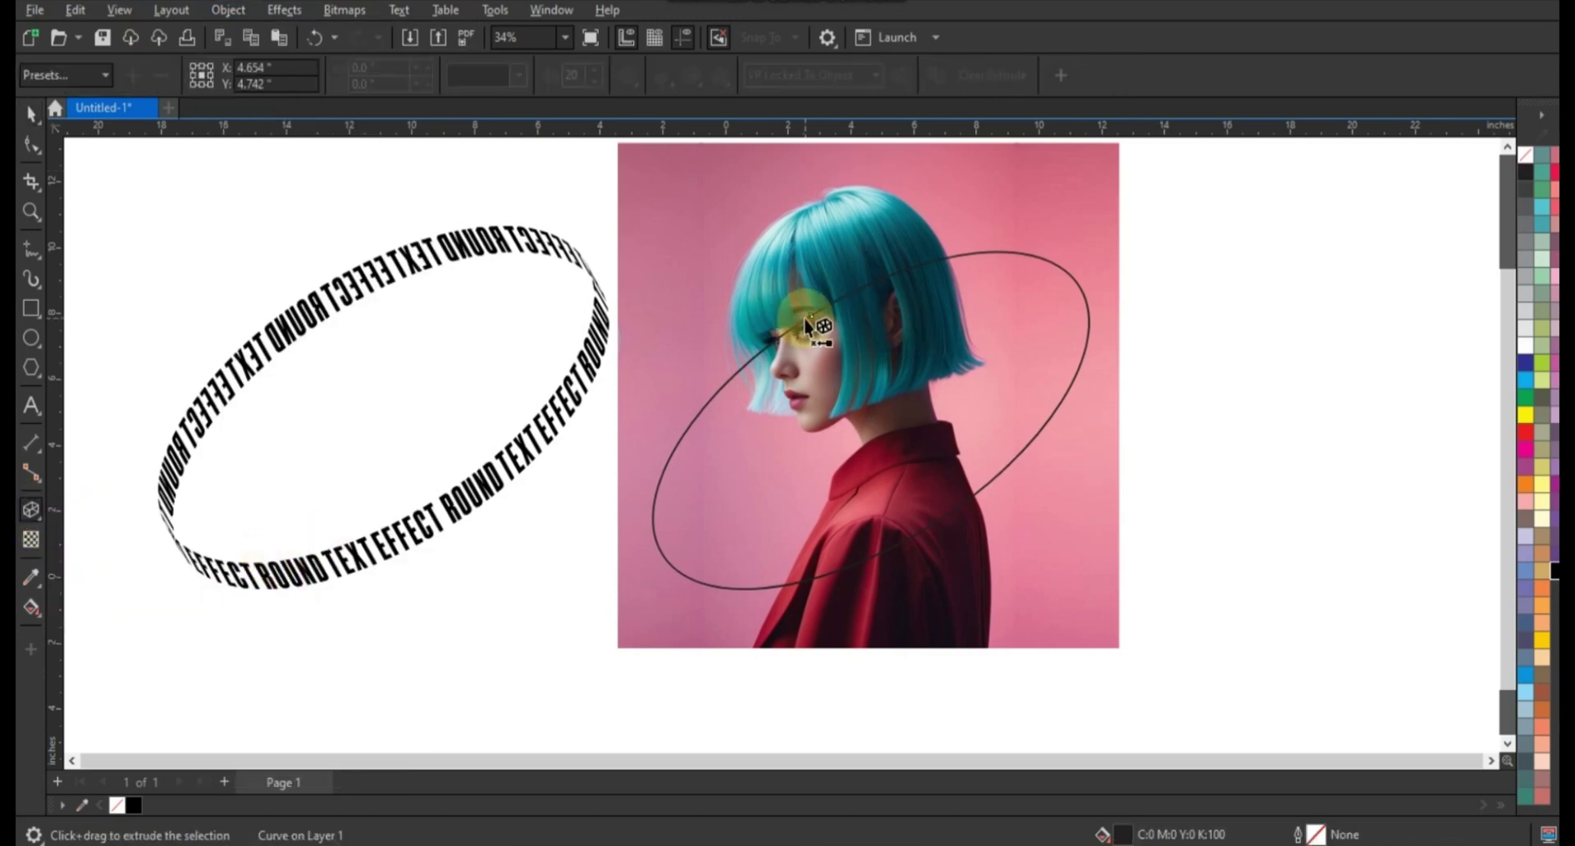
drag(815, 326, 831, 390)
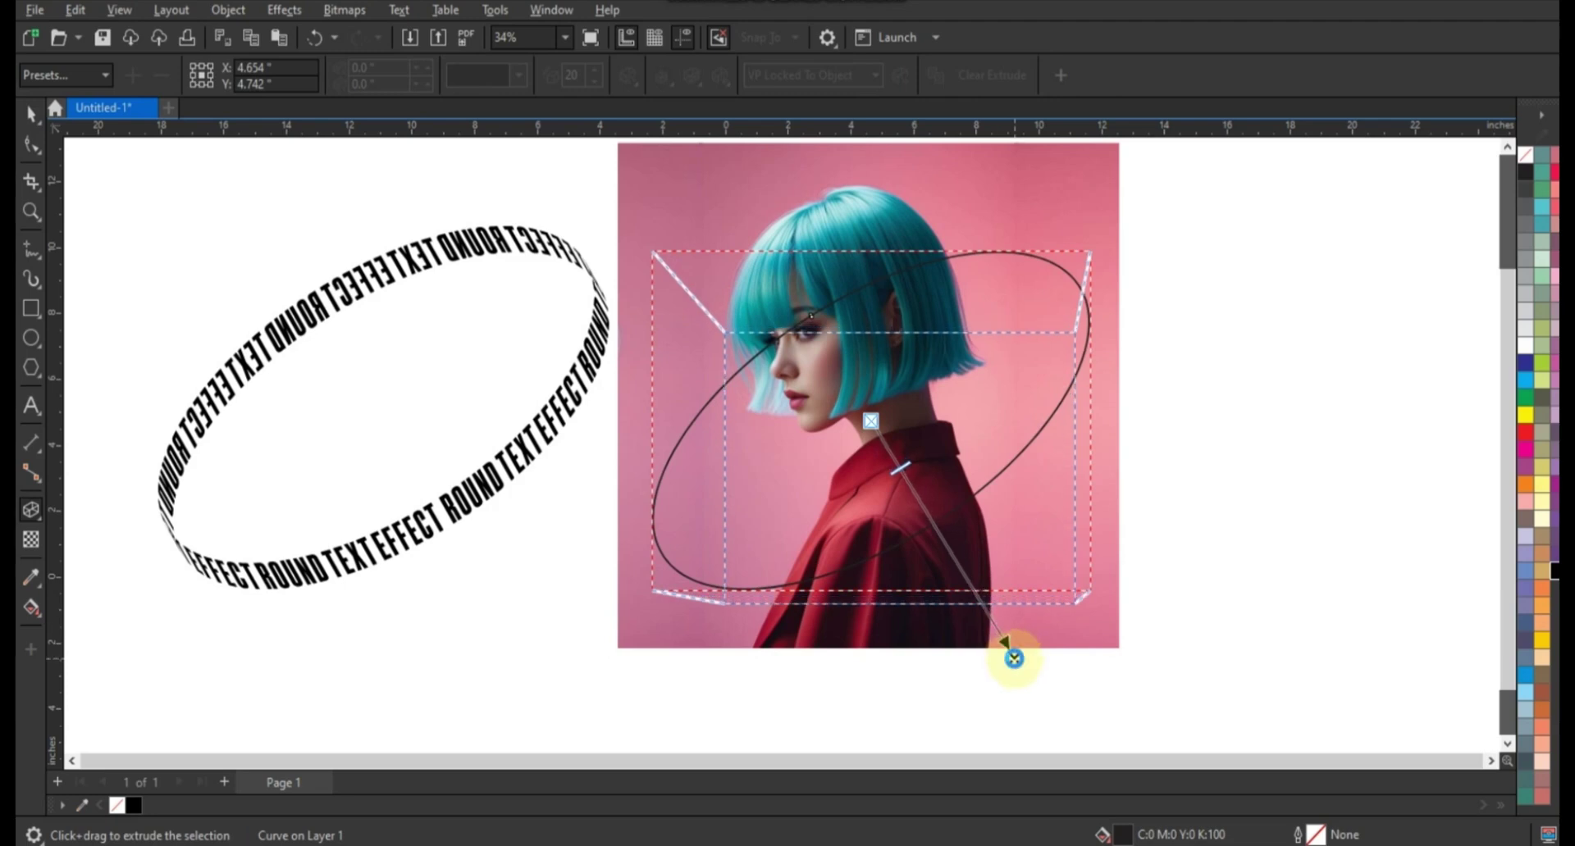
mouse_move(1007, 632)
mouse_down()
mouse_move(1014, 658)
mouse_move(912, 492)
mouse_up()
click(509, 75)
click(539, 268)
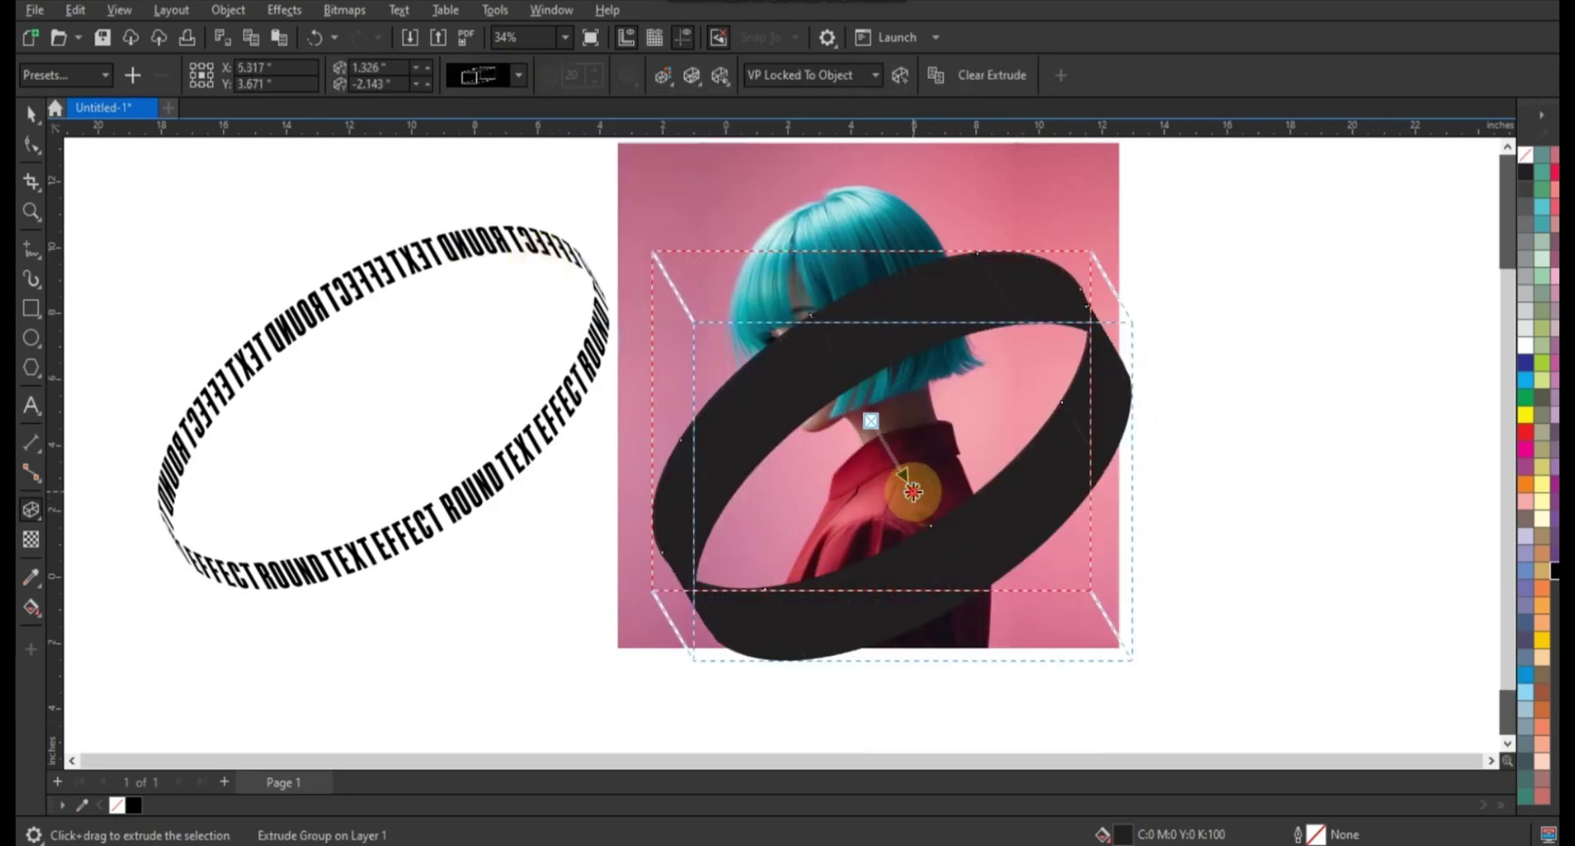
drag(912, 492, 896, 458)
click(32, 115)
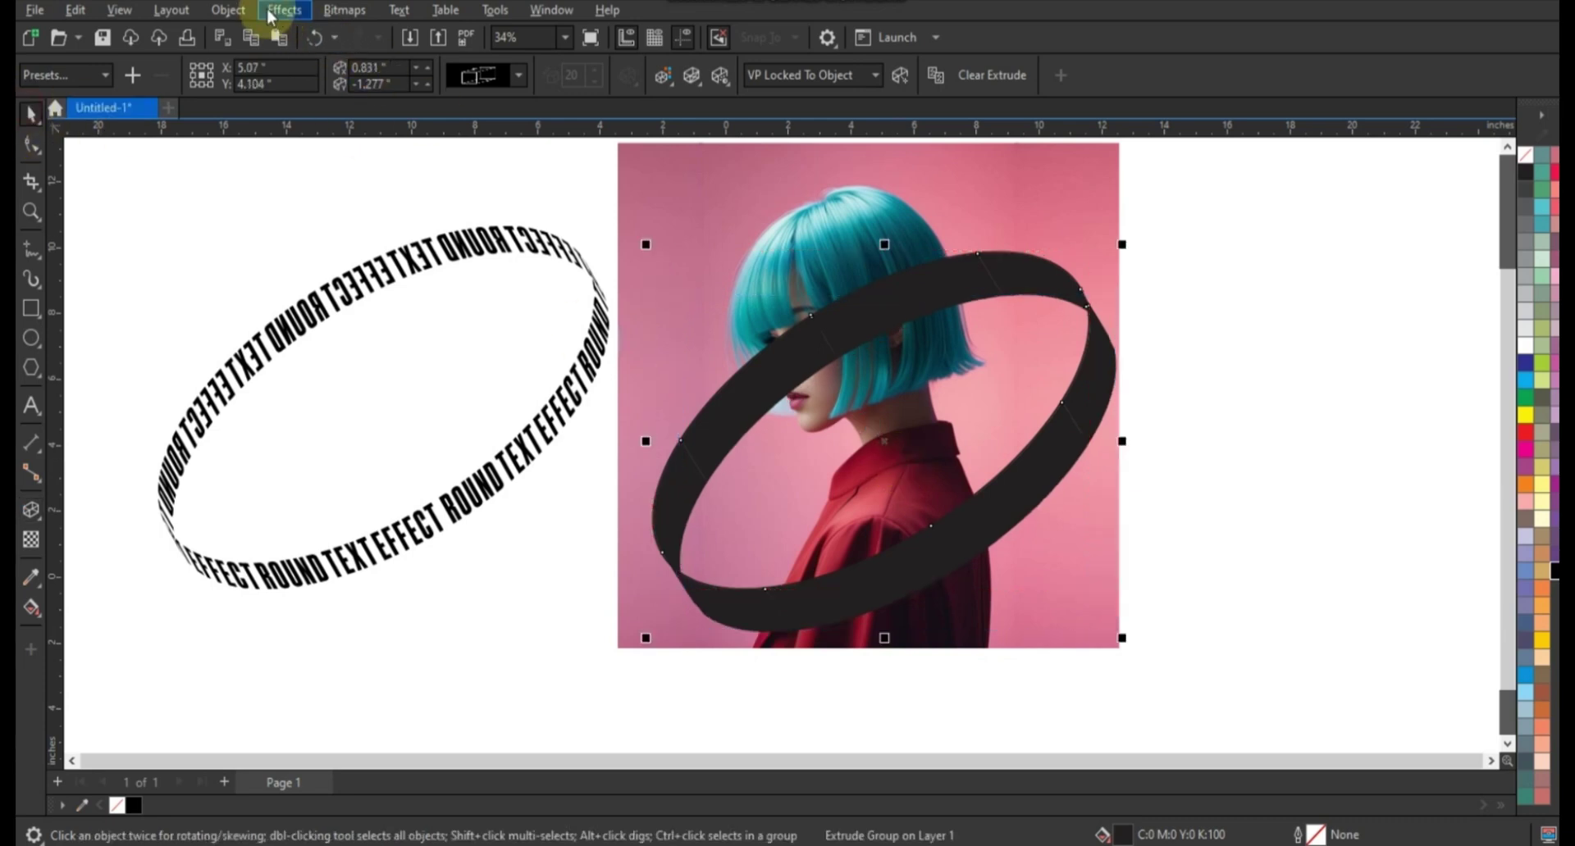
Step: Break the extrusion apart into separate pieces and fill them grey
click(228, 10)
click(324, 478)
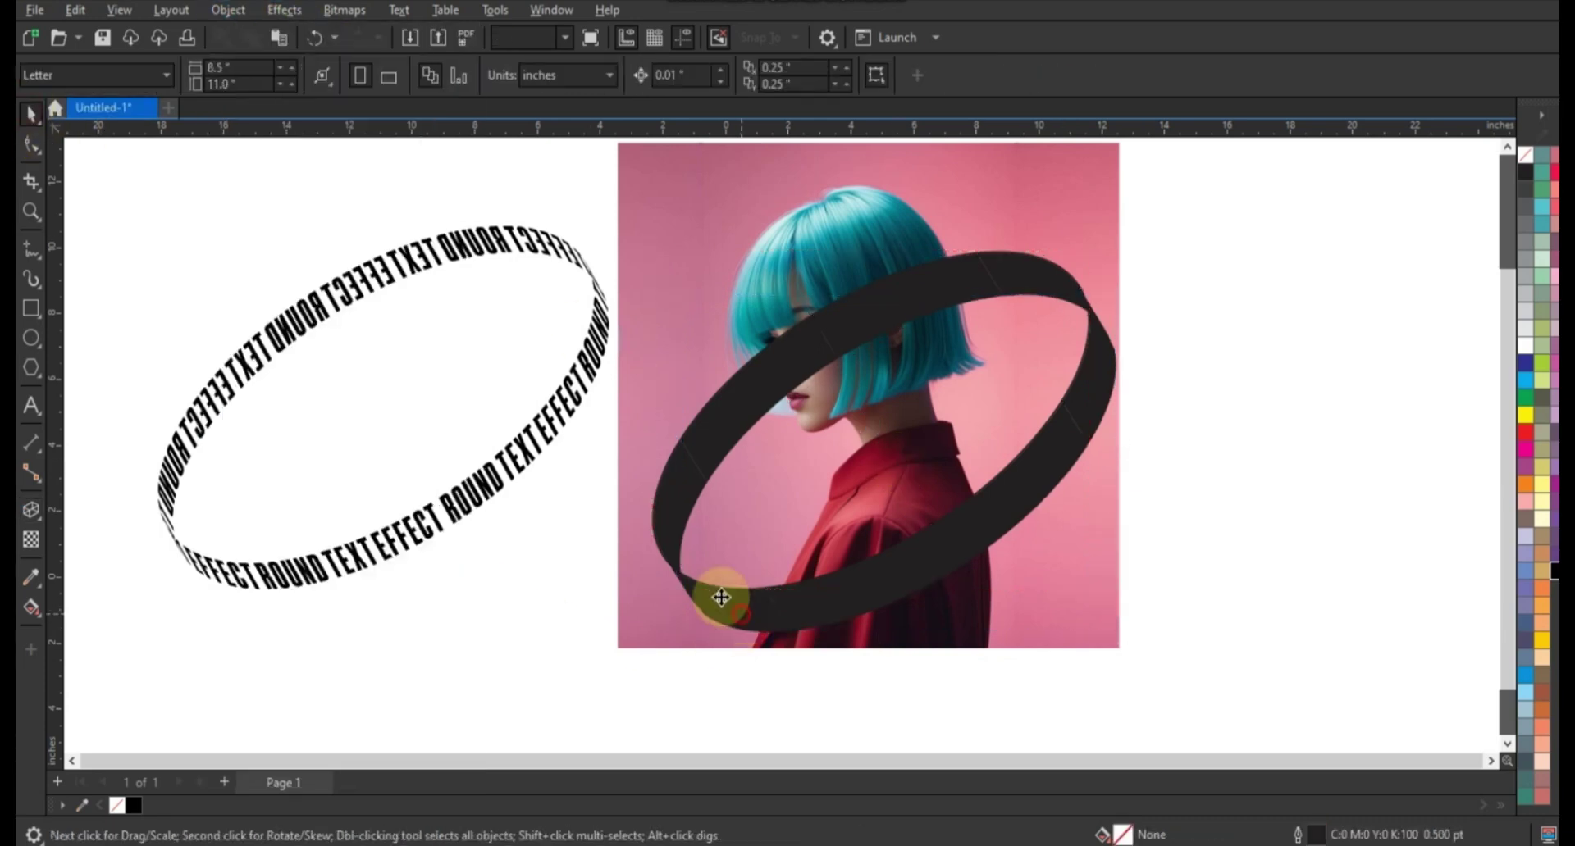
click(1530, 373)
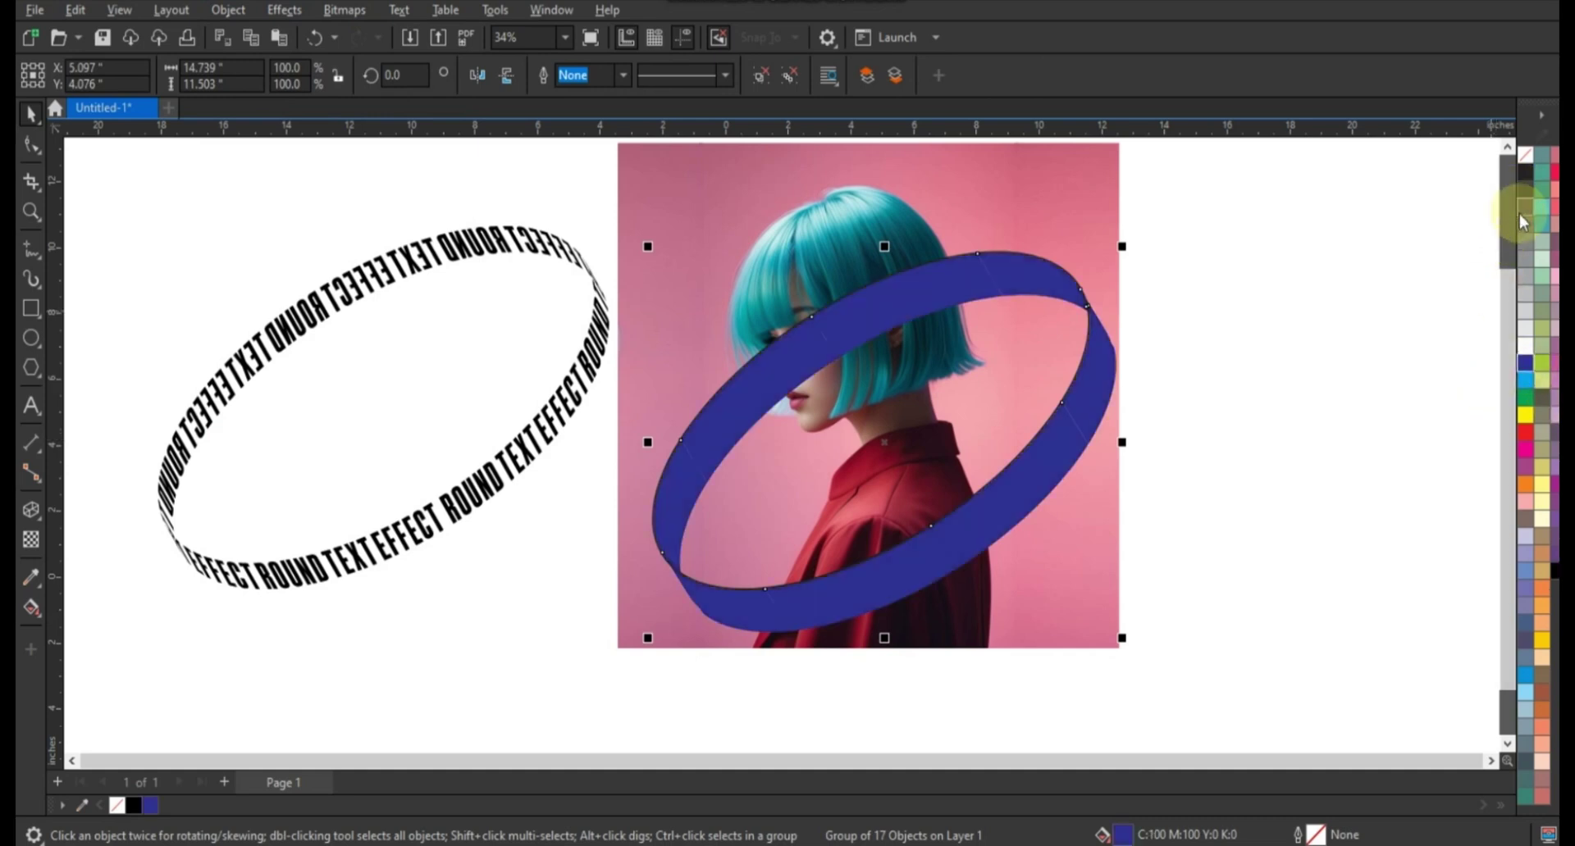
click(1525, 223)
right_click(1527, 357)
Step: Give the ring pieces white outlines and weld a group of pieces into one section
click(1423, 363)
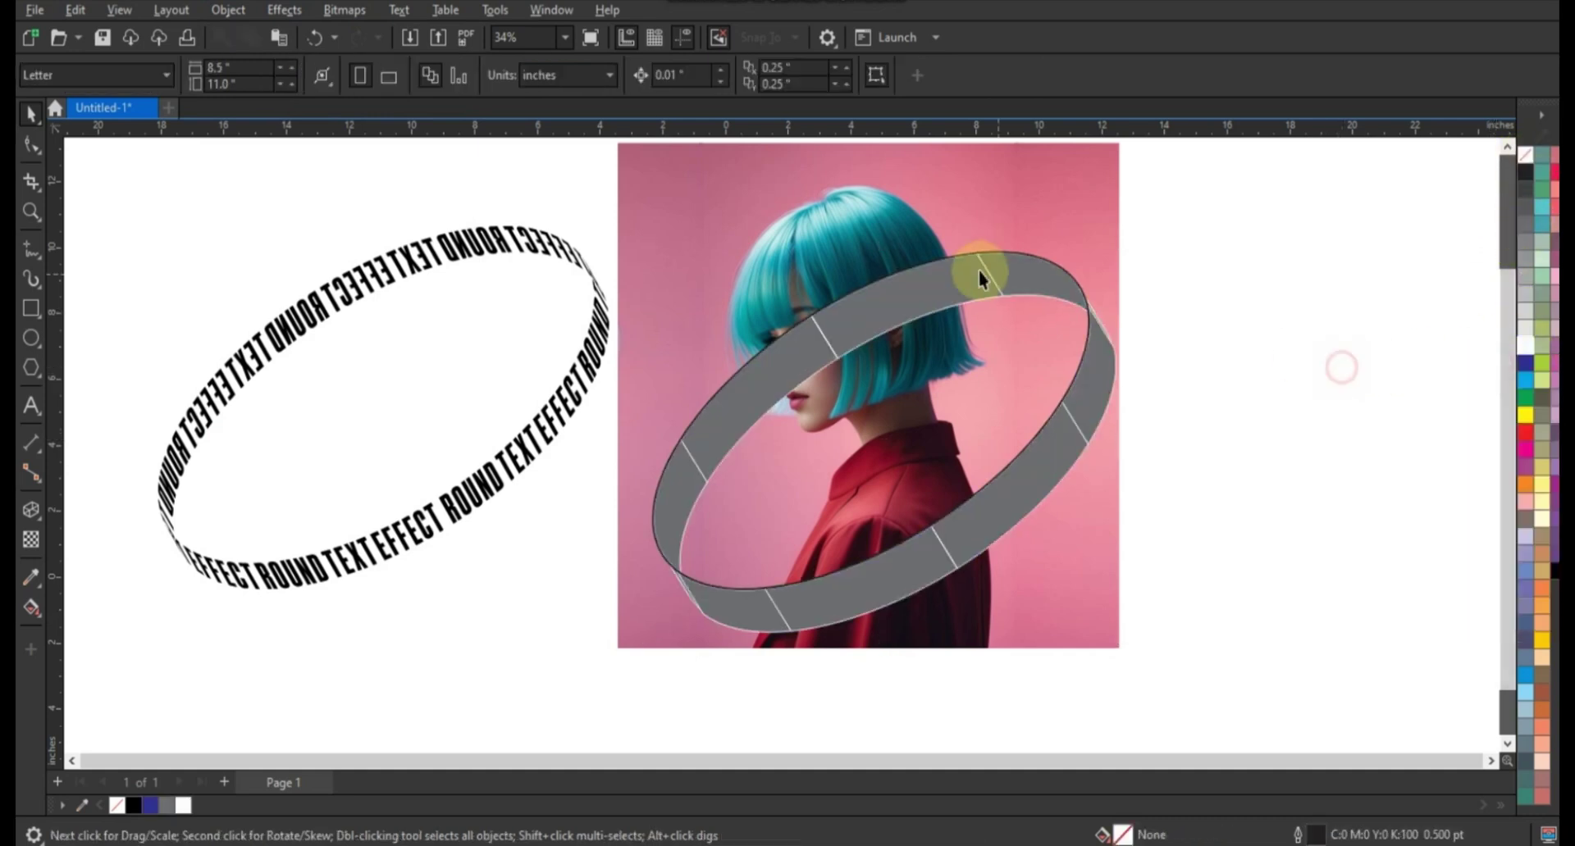
click(1054, 283)
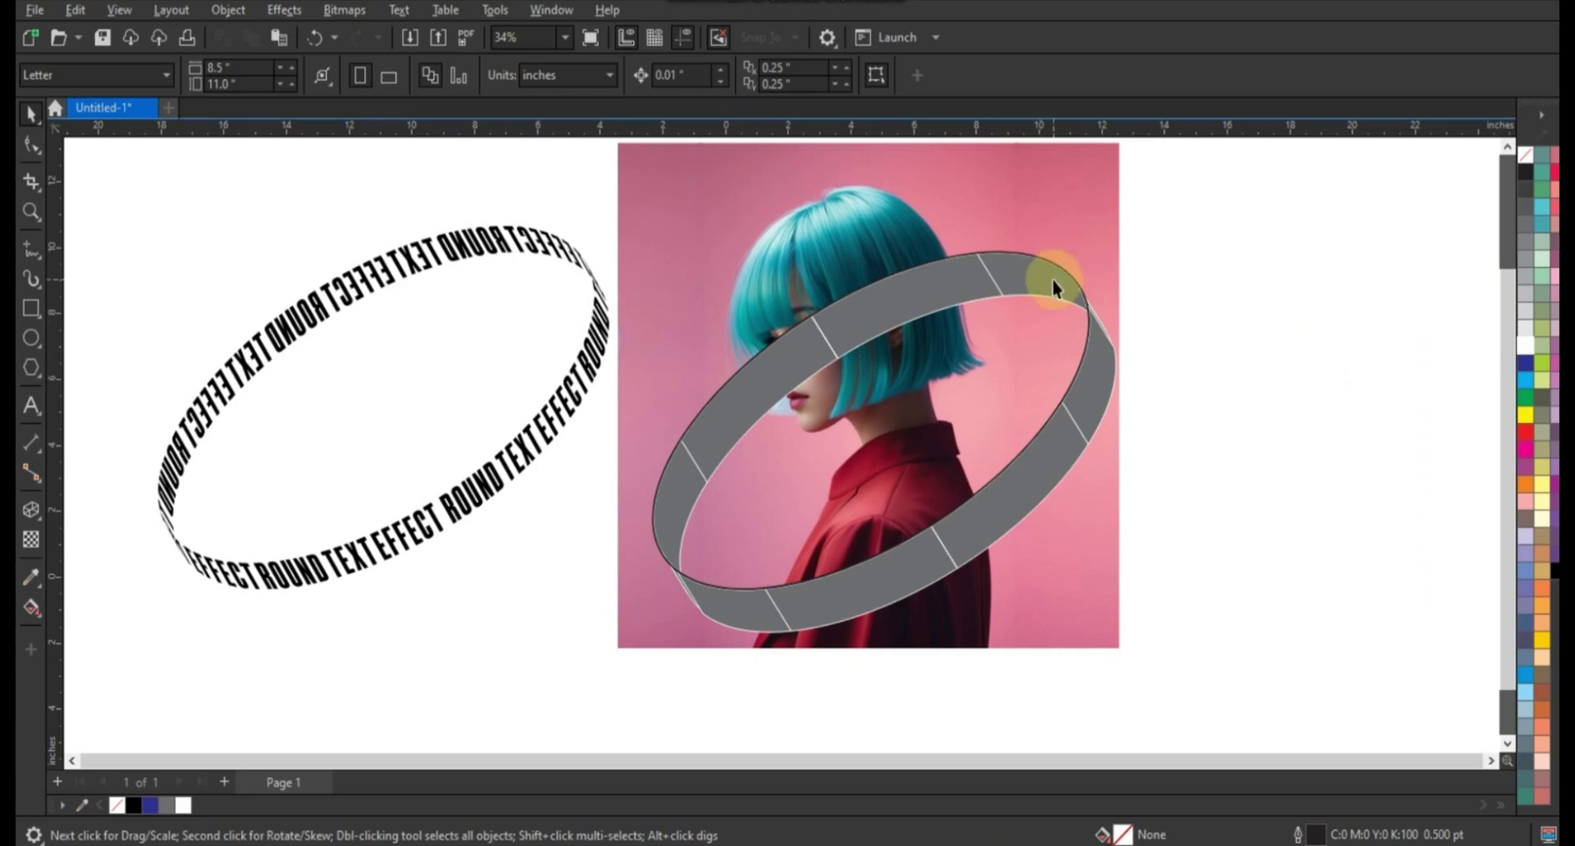
click(927, 283)
shift+click(735, 402)
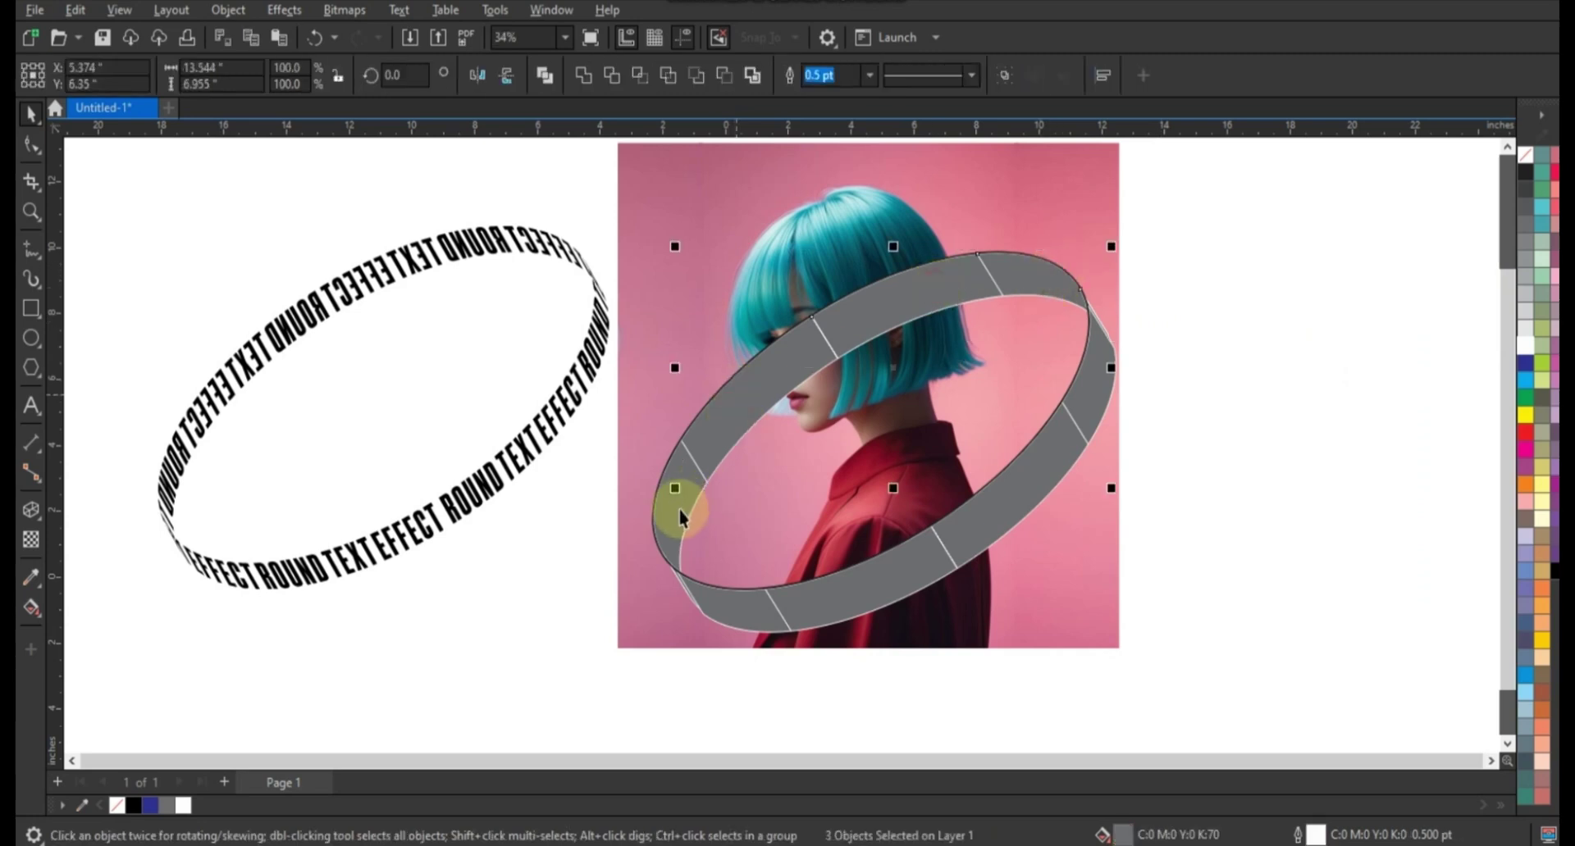
shift+click(699, 481)
click(1380, 433)
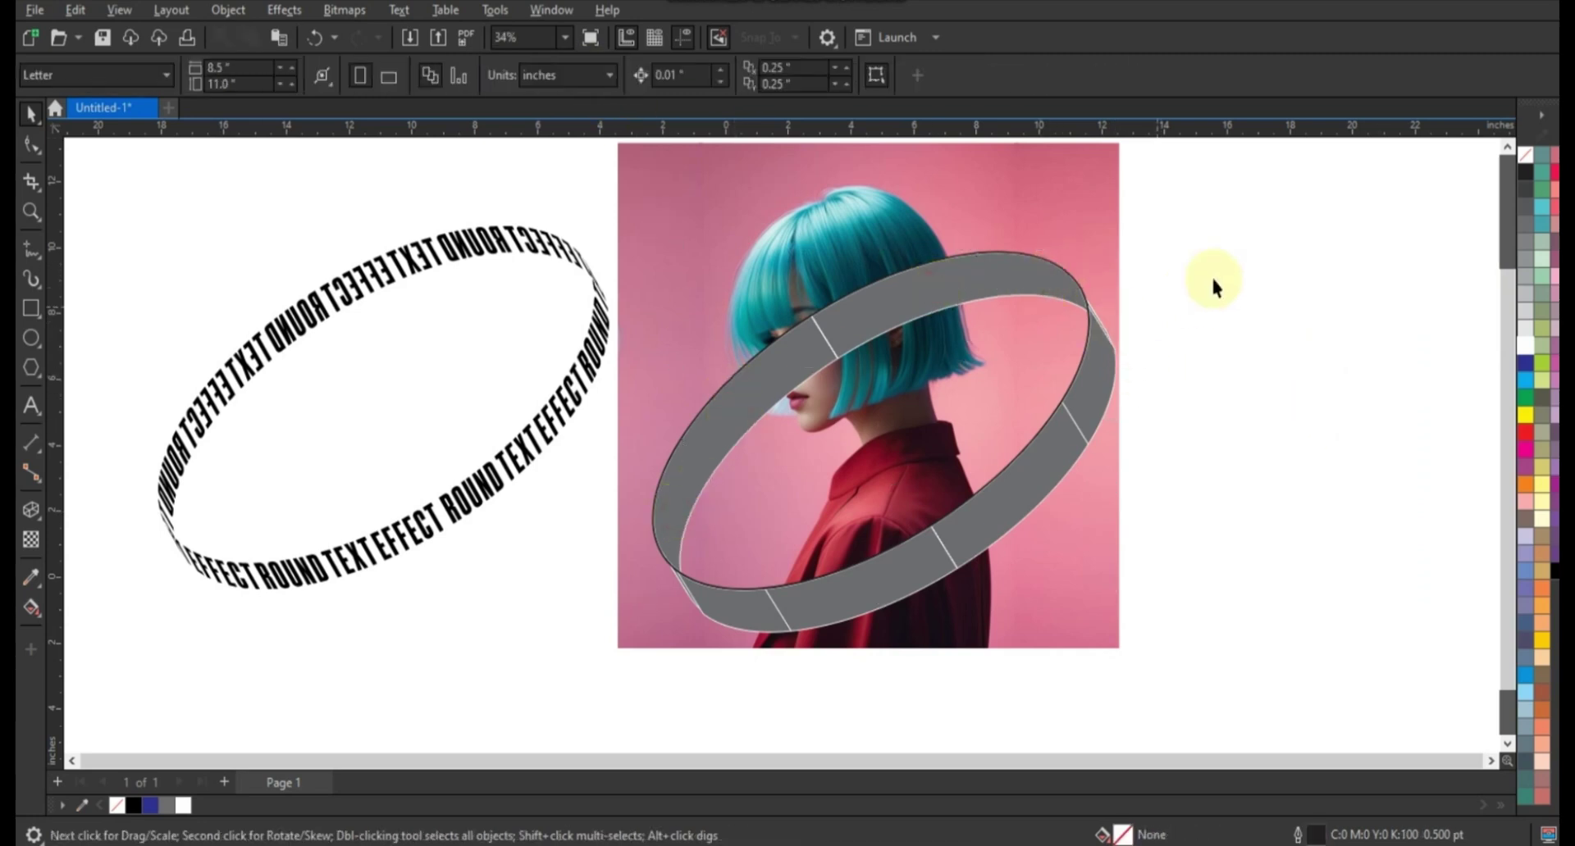
drag(1220, 256, 1021, 479)
shift+click(890, 580)
shift+click(722, 611)
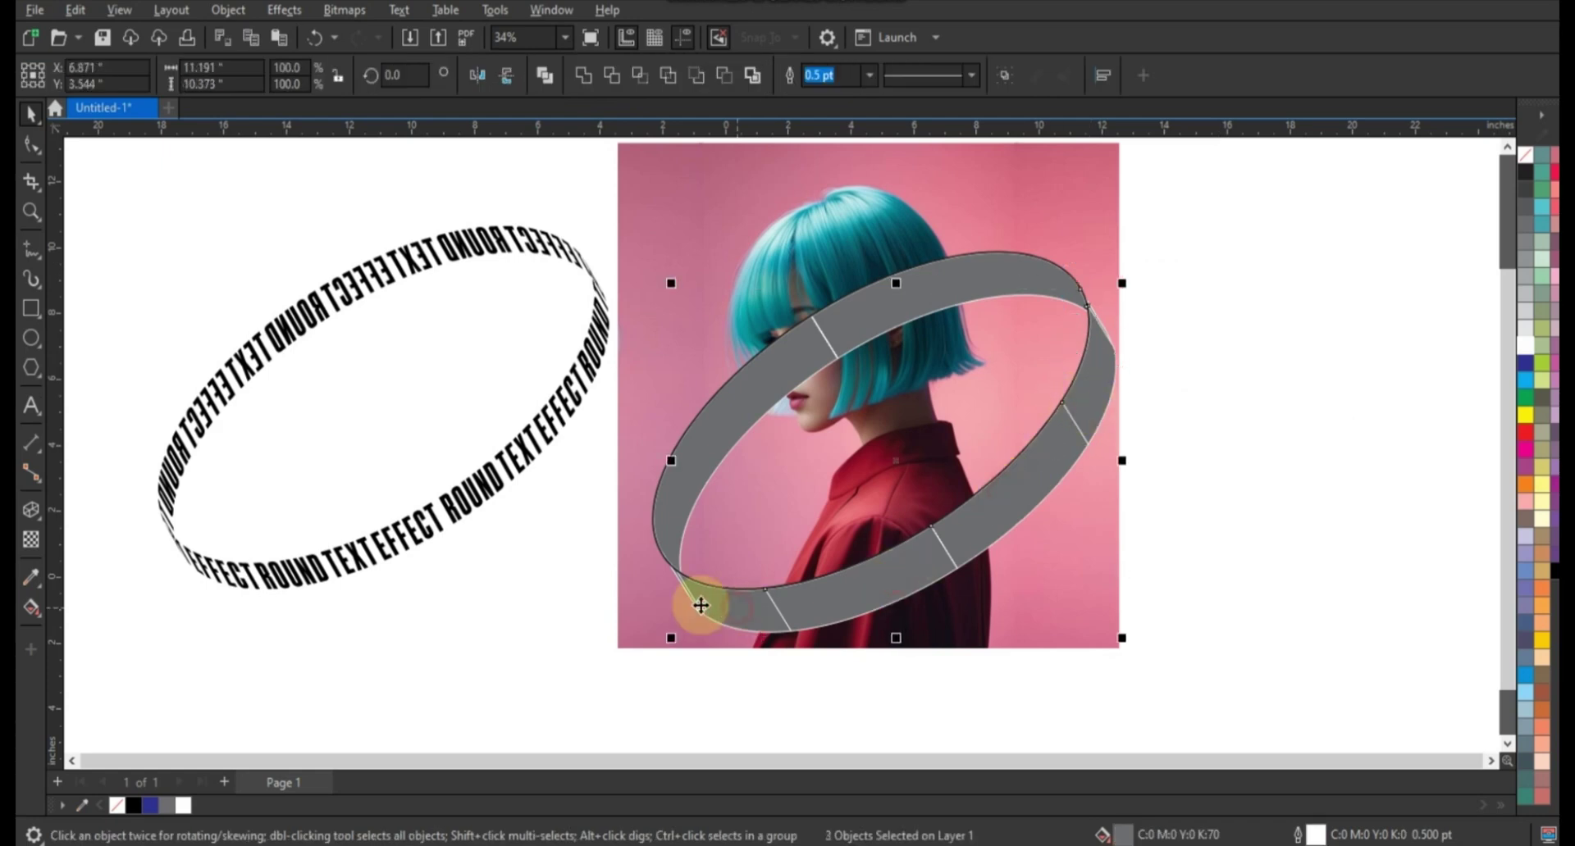
shift+click(681, 578)
shift+click(679, 493)
click(588, 78)
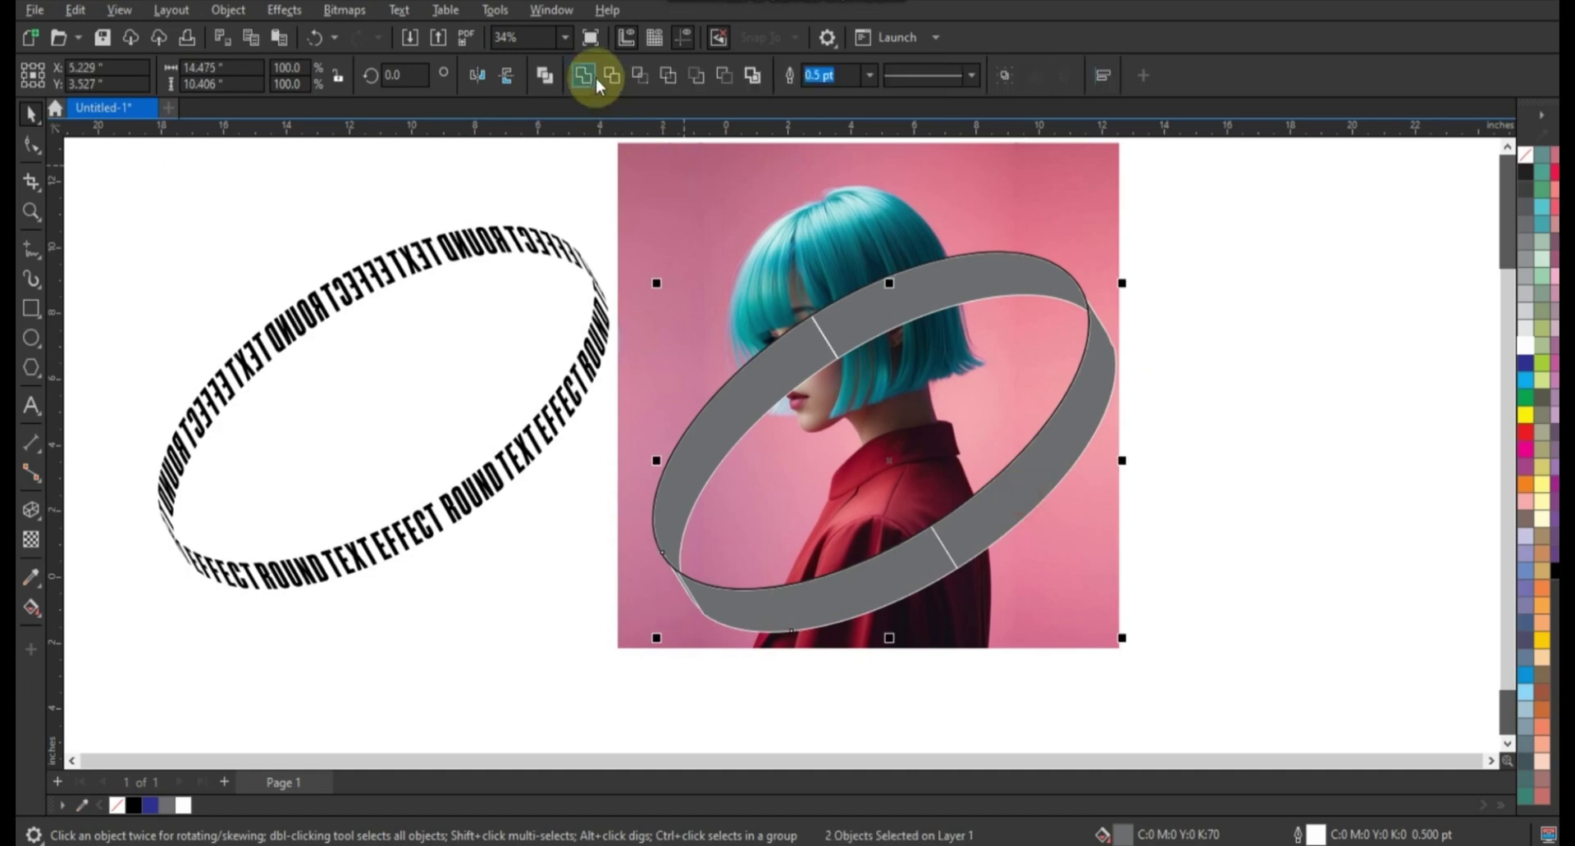
Step: Weld the small seam pieces into the ring, then marquee-select the whole ring area
mouse_move(957, 548)
mouse_down()
mouse_move(1007, 550)
mouse_move(972, 470)
mouse_up()
click(999, 488)
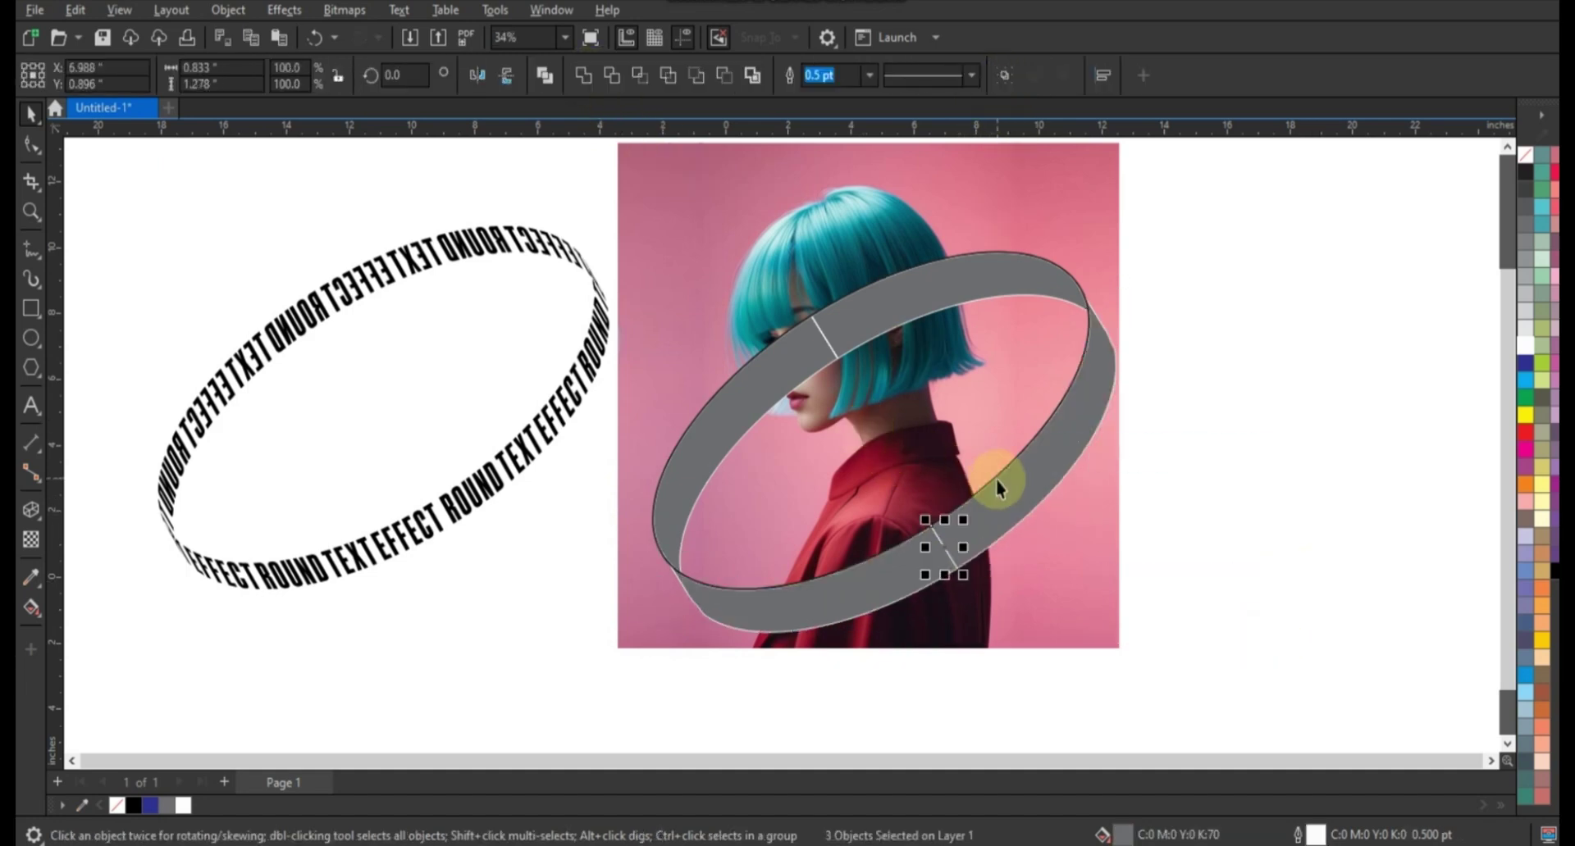
shift+click(903, 585)
click(586, 75)
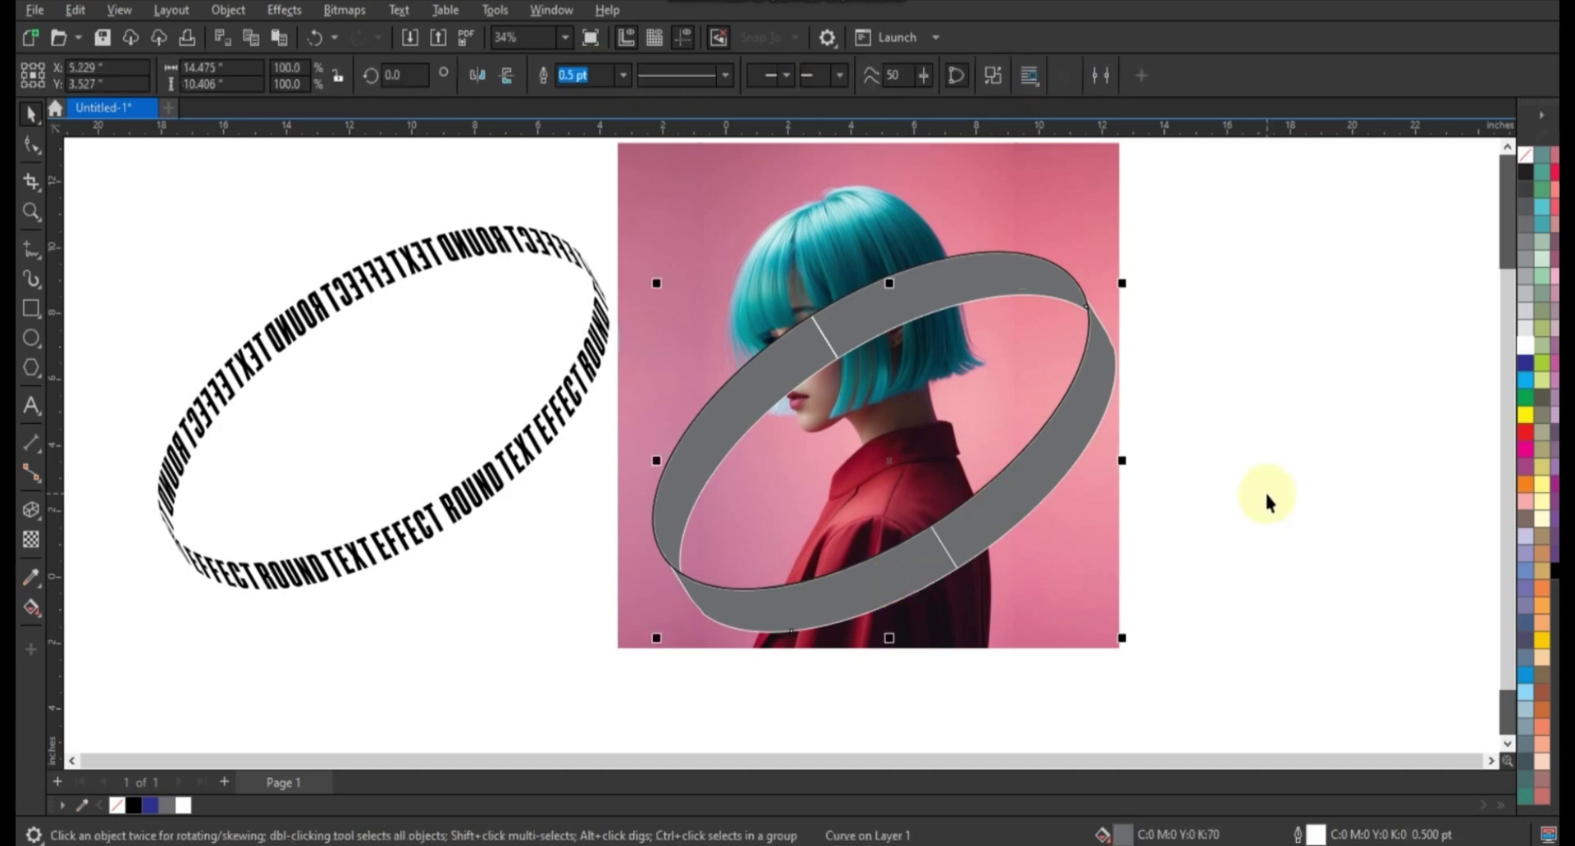
click(1264, 490)
click(1388, 240)
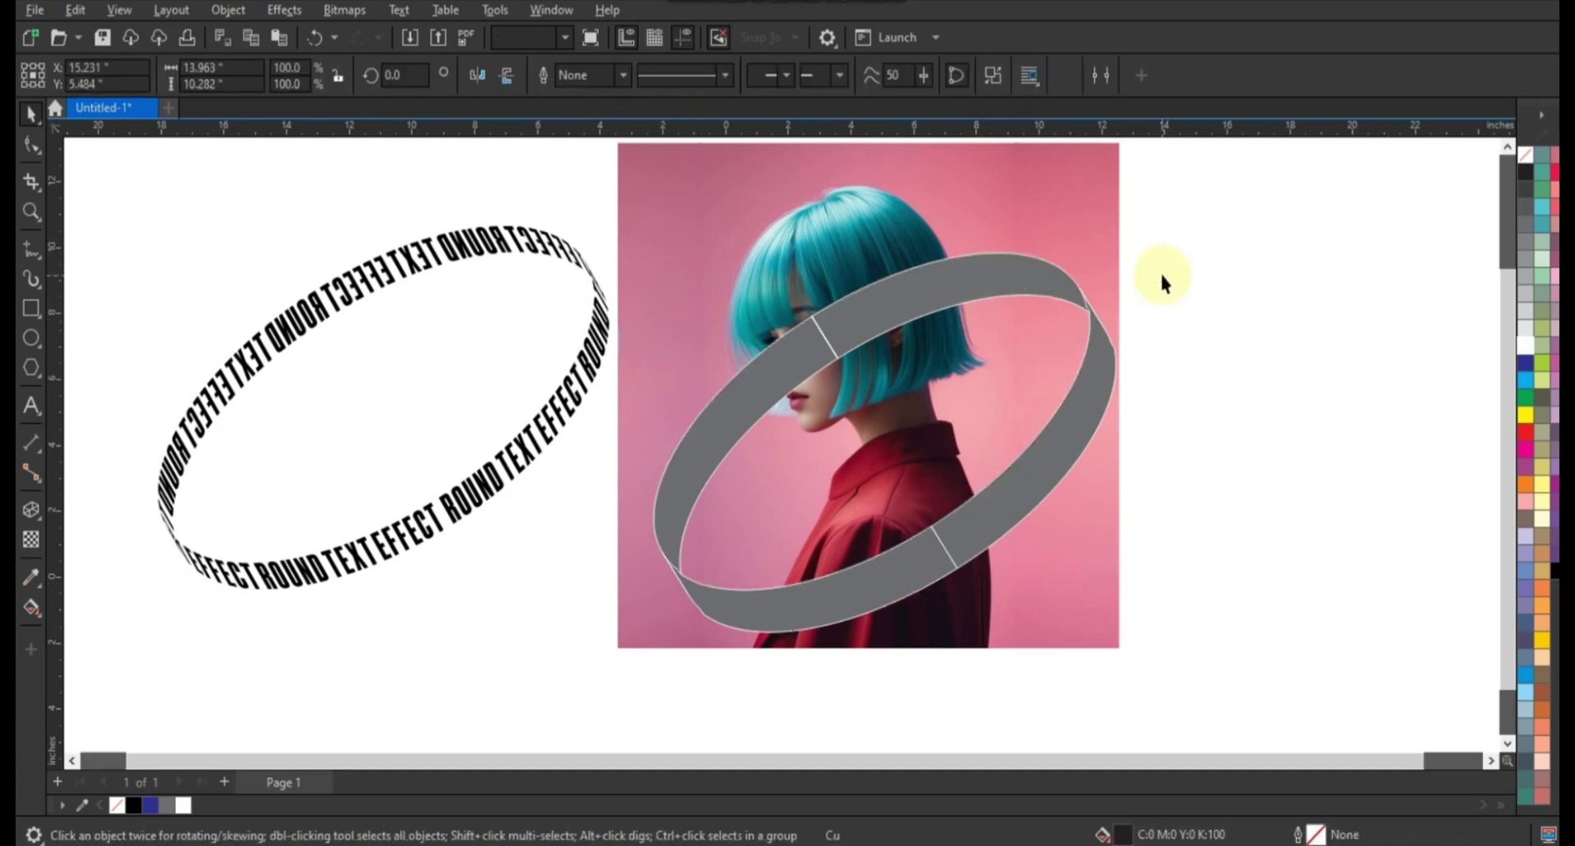
click(1066, 295)
drag(1242, 220, 639, 656)
Step: Sample the jacket red and fill the lower-right and upper ring sections with it
click(31, 578)
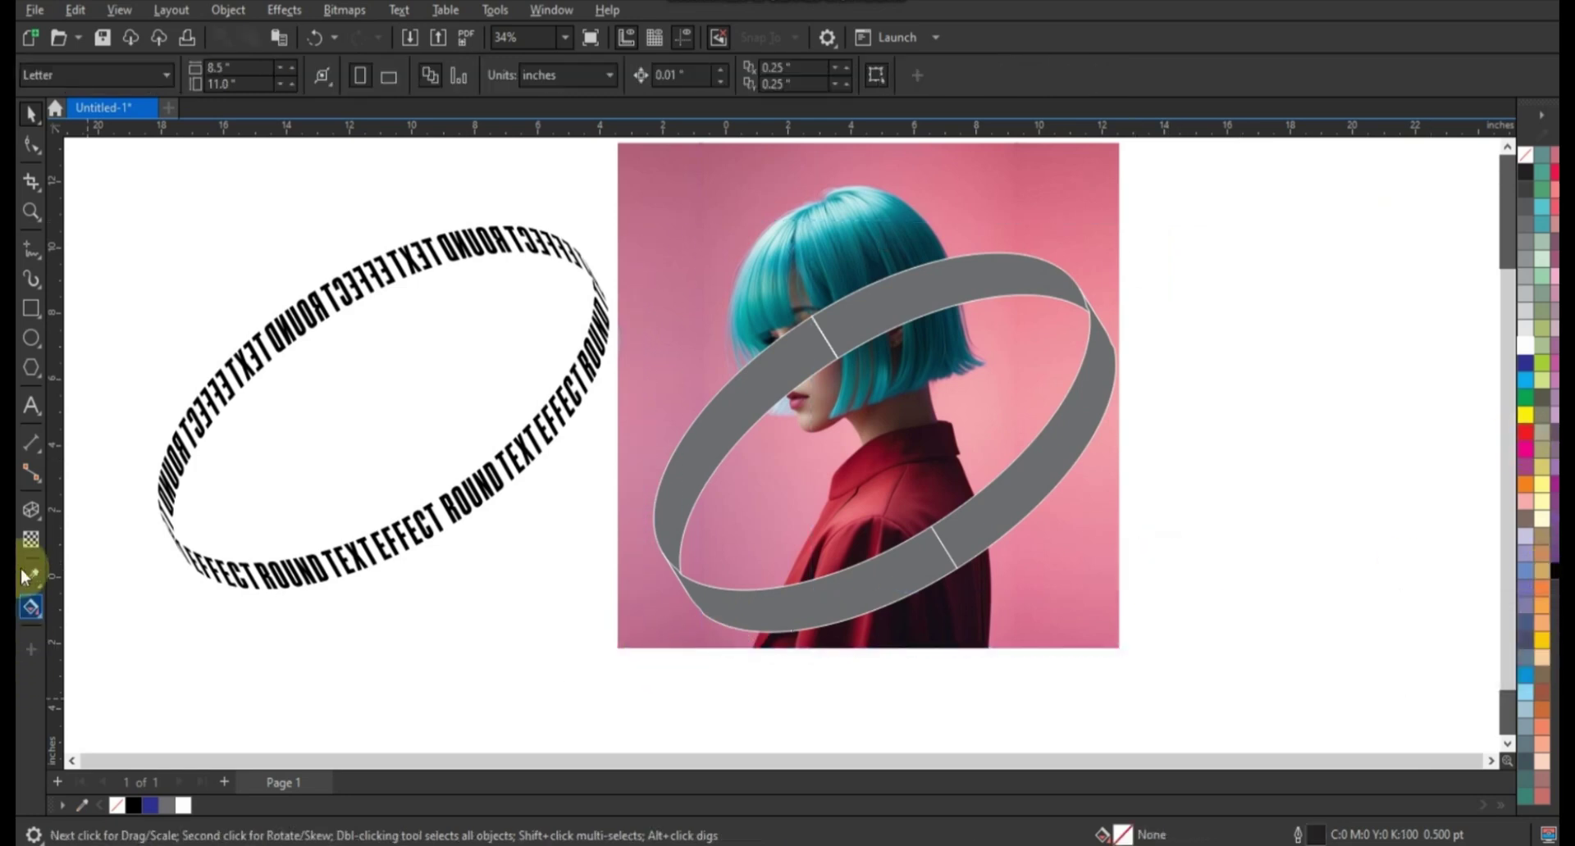
click(949, 614)
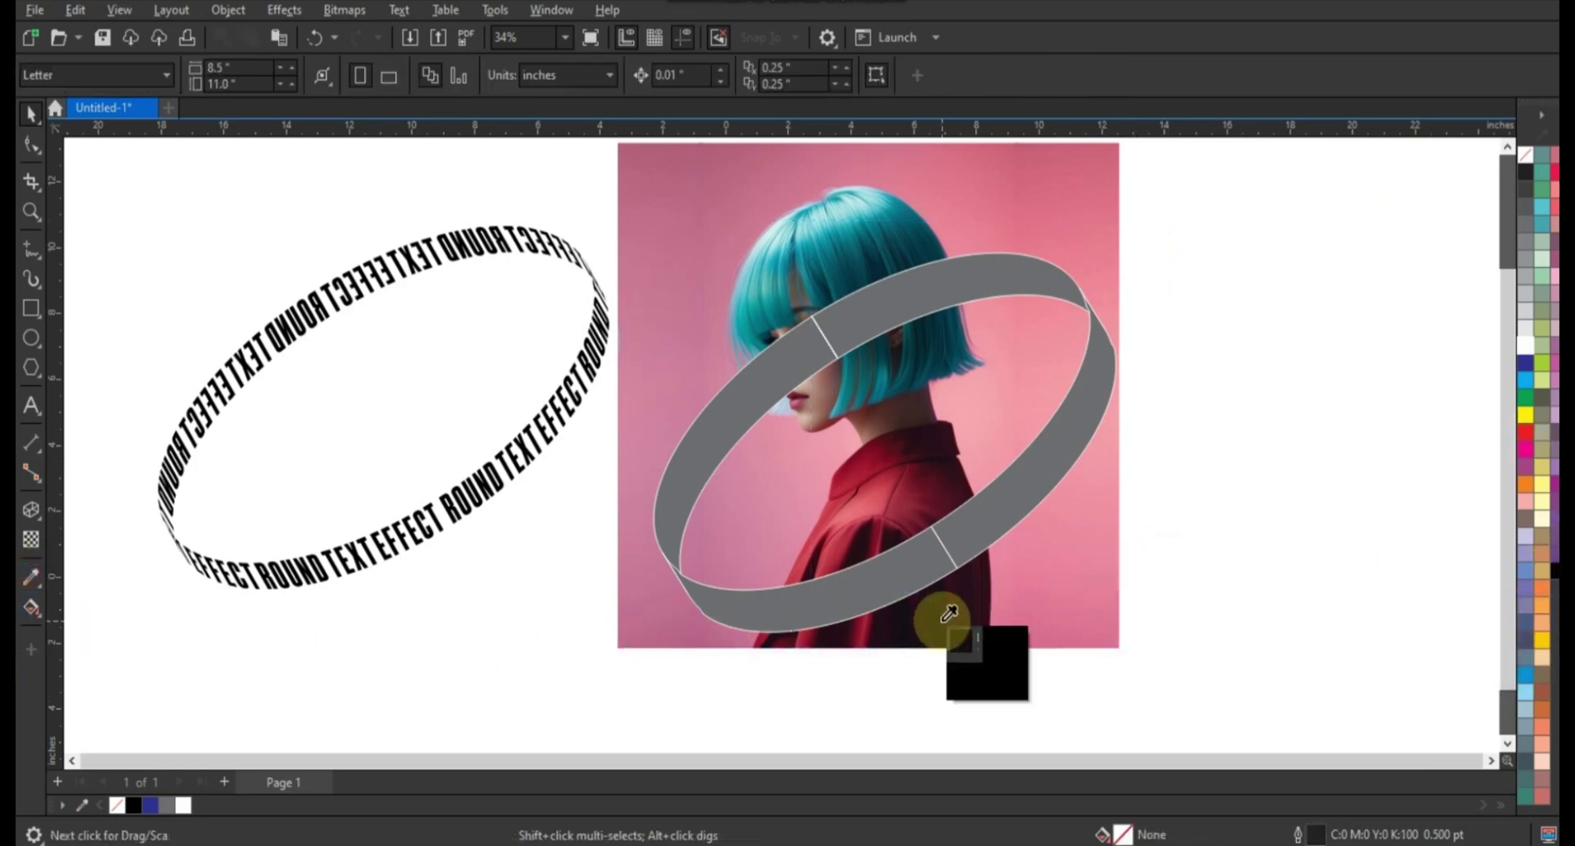
click(909, 502)
click(965, 518)
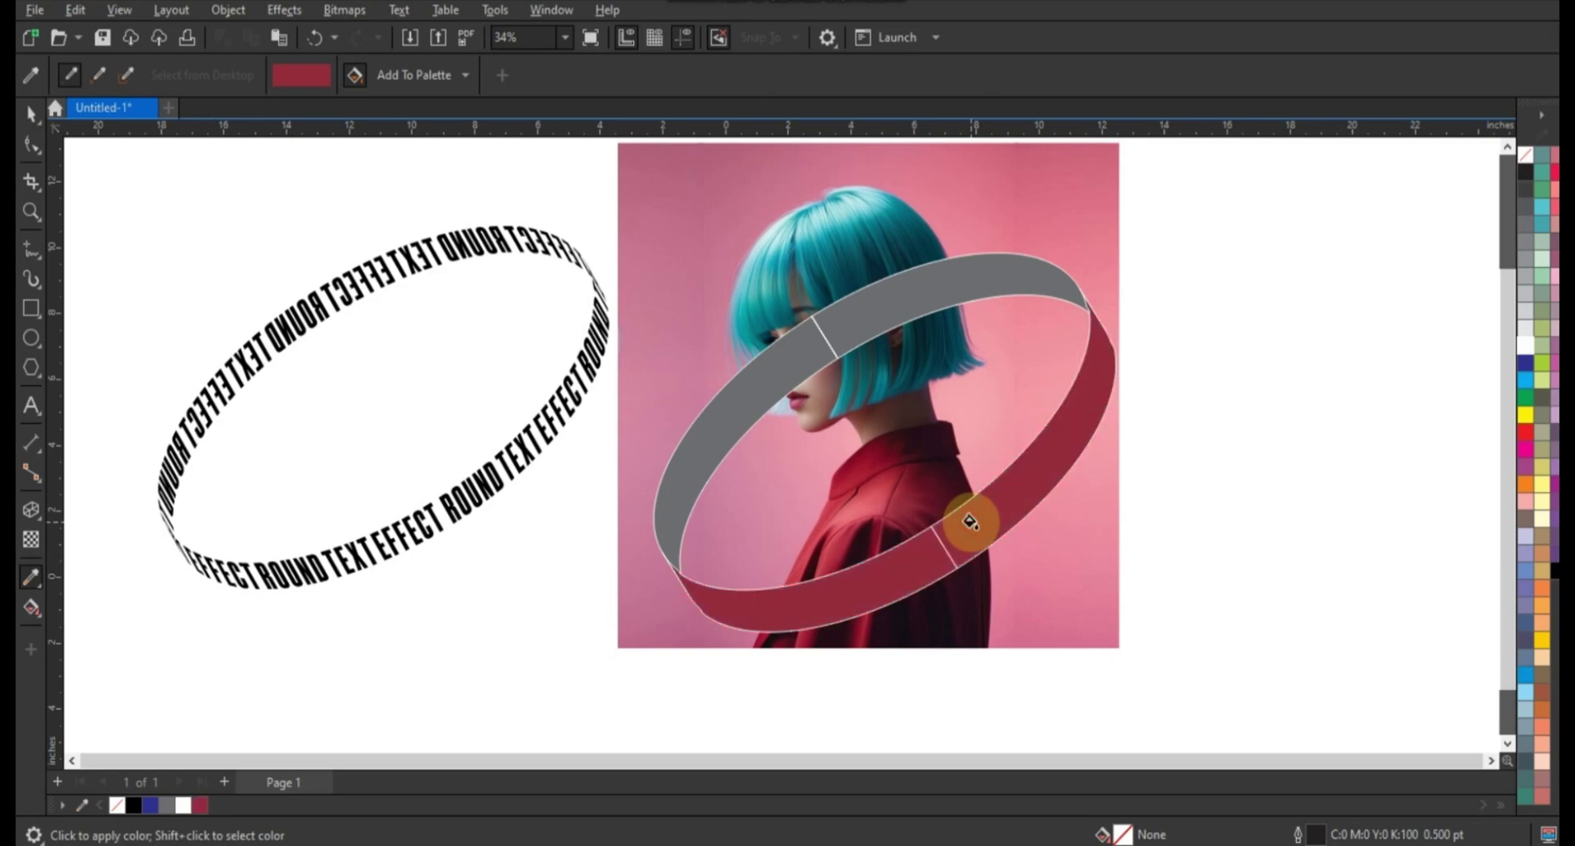
click(909, 295)
Step: Apply the sampled hair teal to the lower-right ring section and move the lettering onto the ring
key(shift)
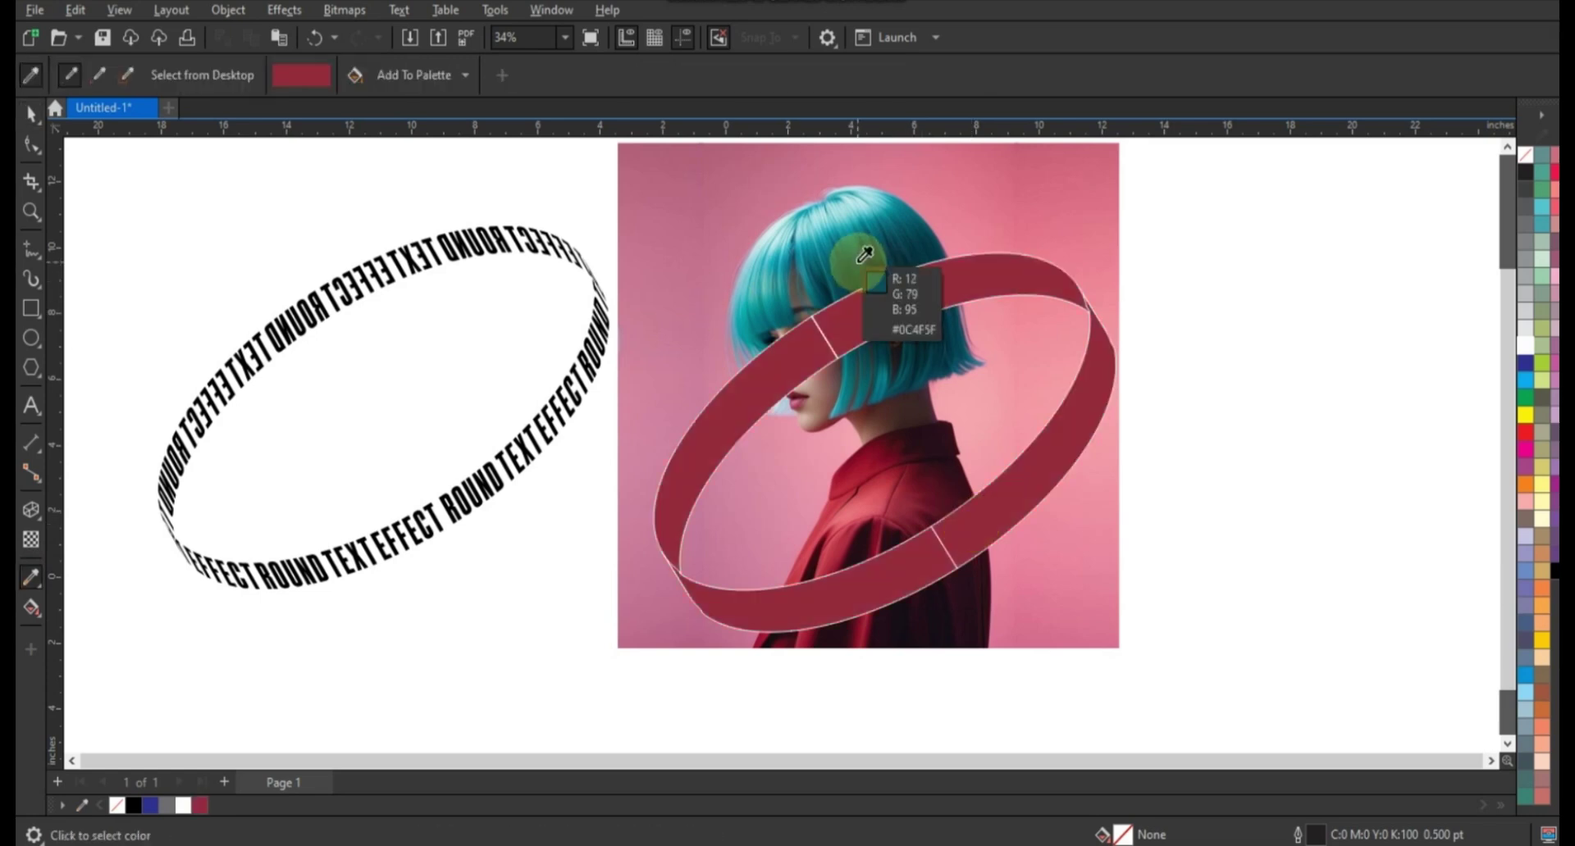
click(845, 341)
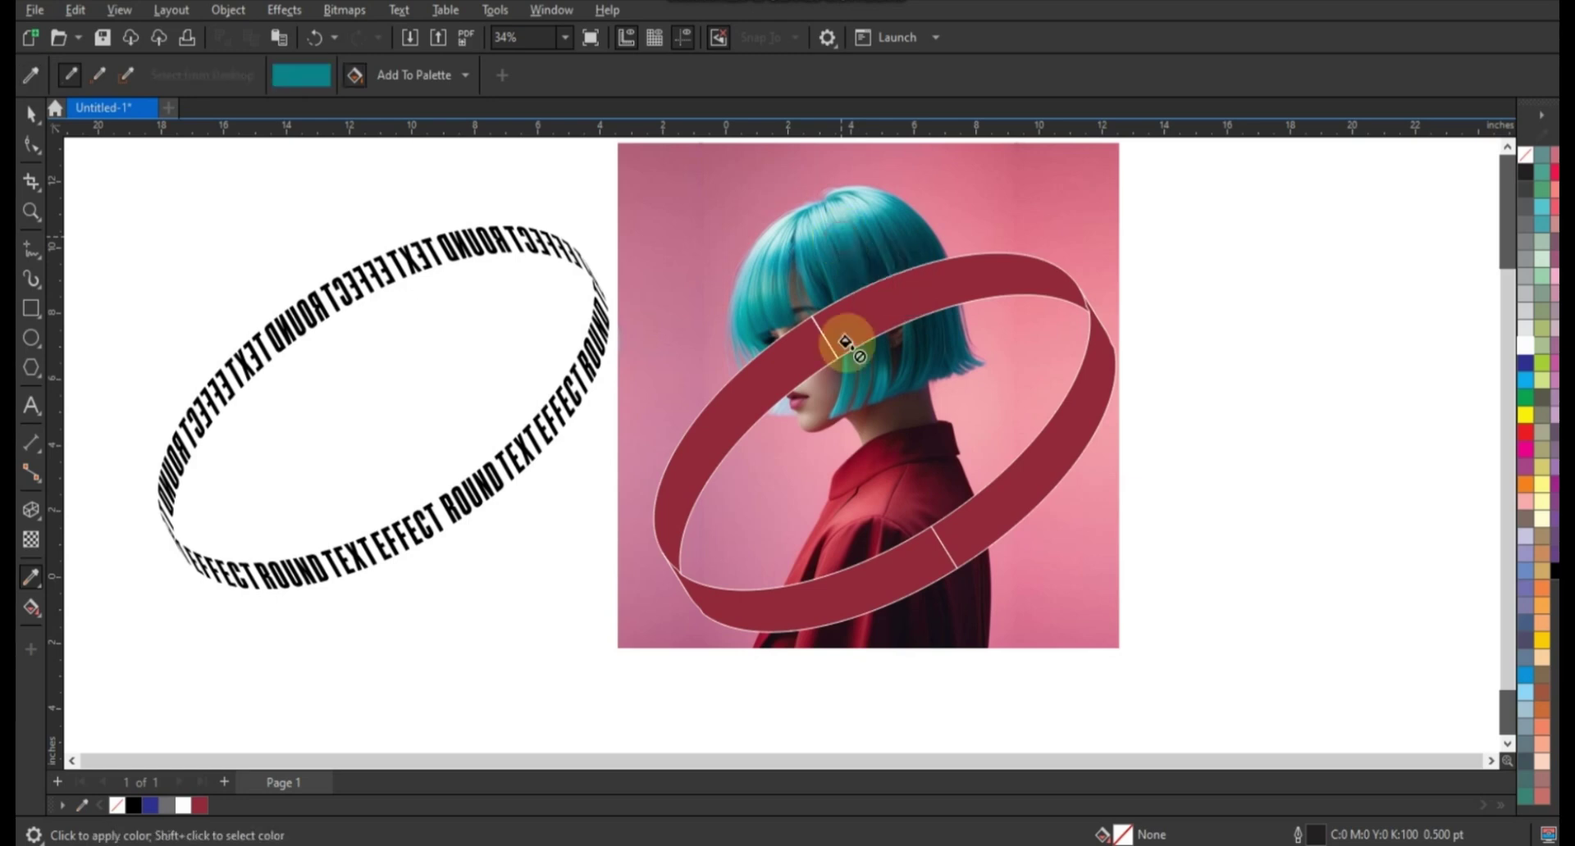
click(924, 540)
click(31, 113)
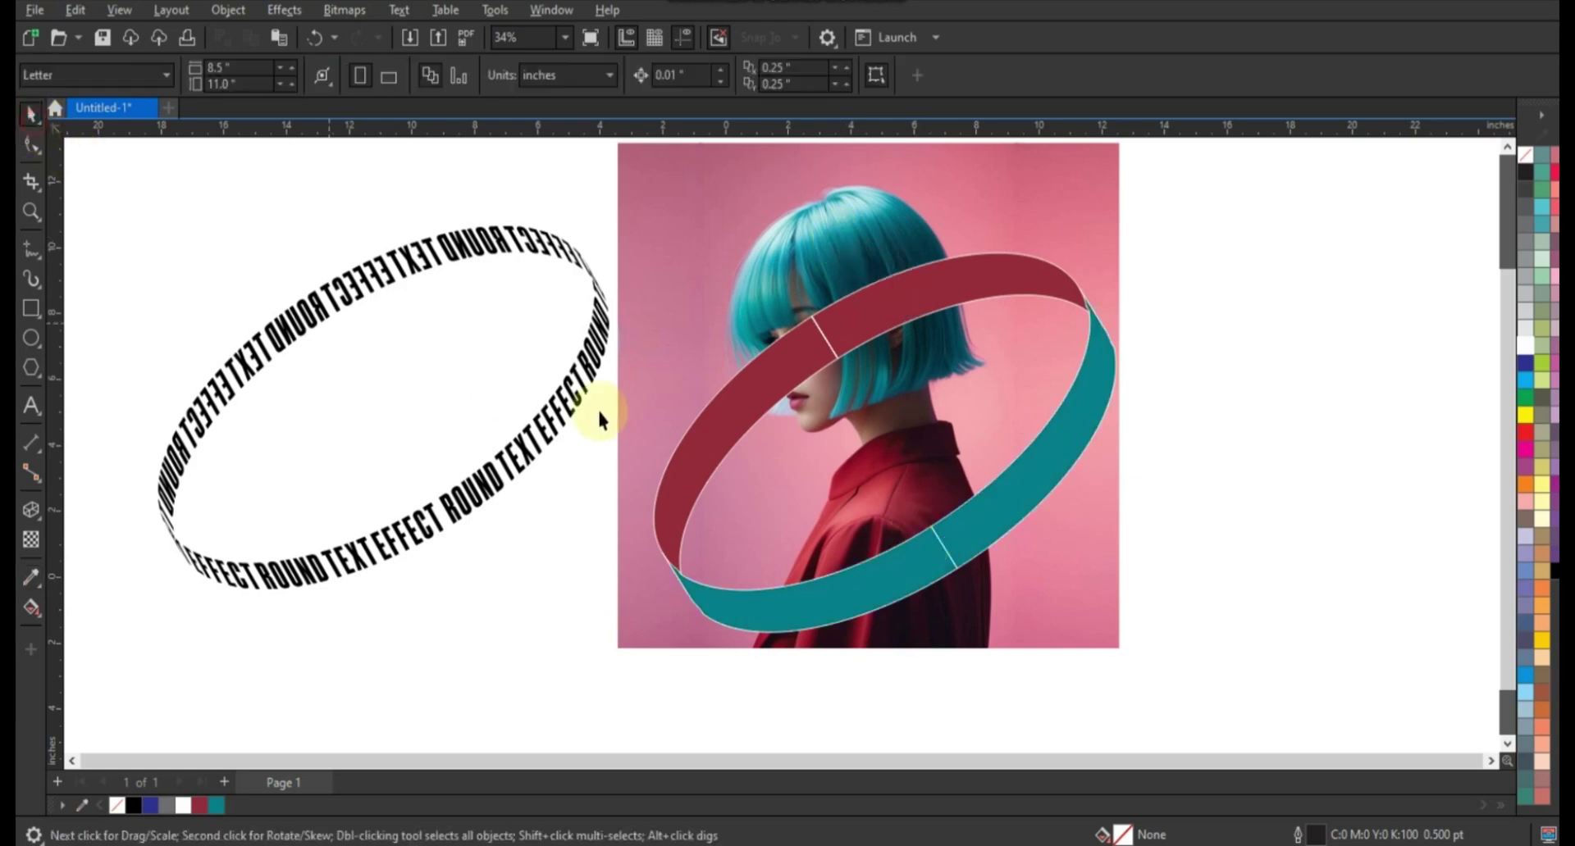
drag(702, 481, 1012, 500)
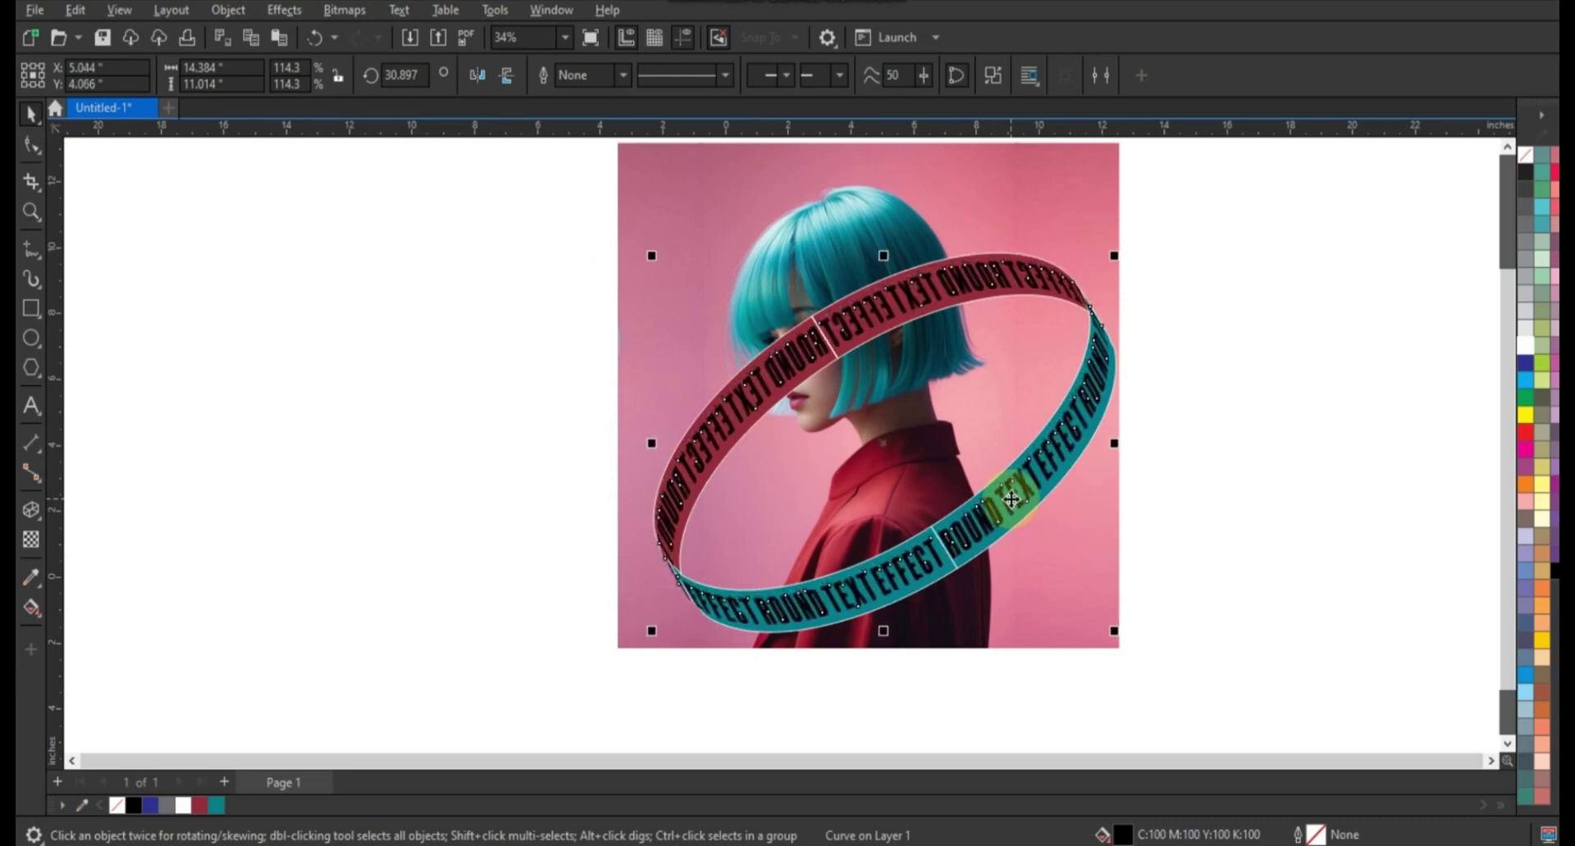
Step: Make the ROUND TEXT EFFECT lettering white and set the ring pieces' outline colour
click(1525, 344)
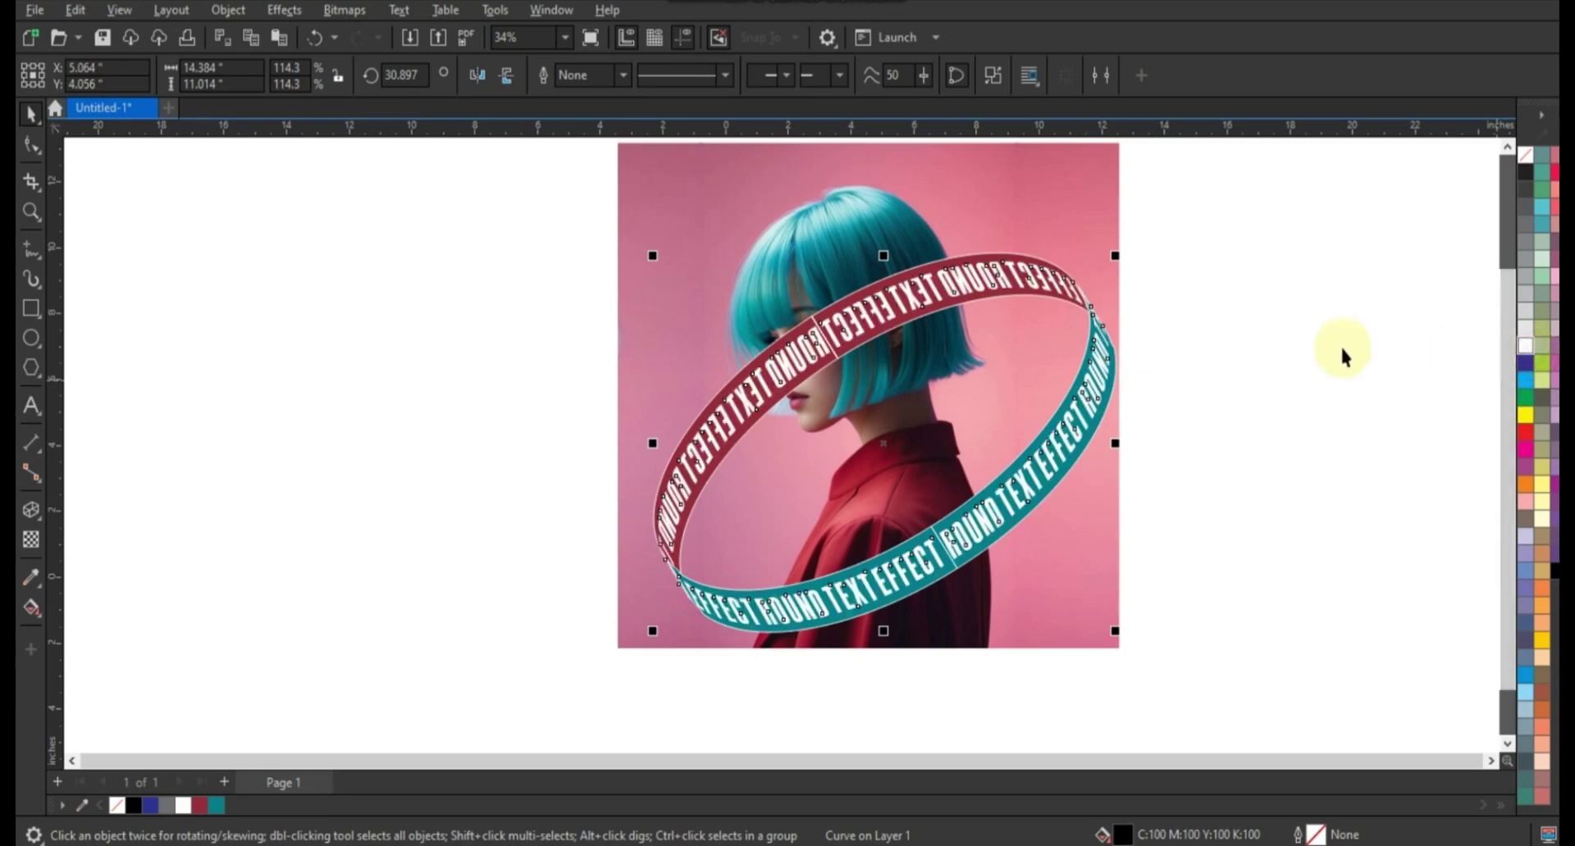
click(1261, 230)
click(786, 560)
right_click(1525, 168)
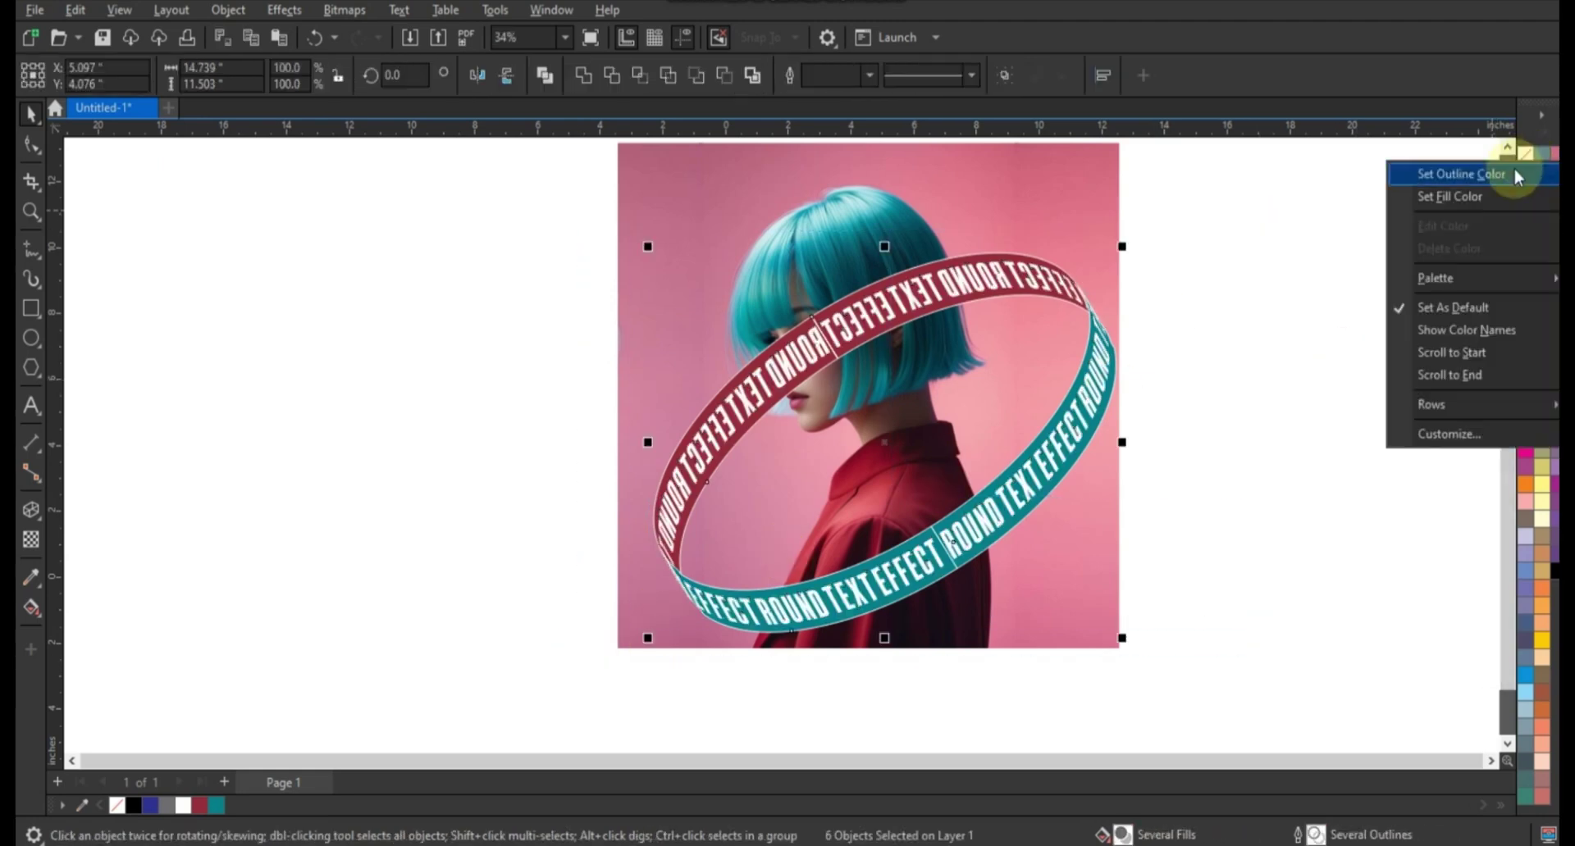
click(1513, 172)
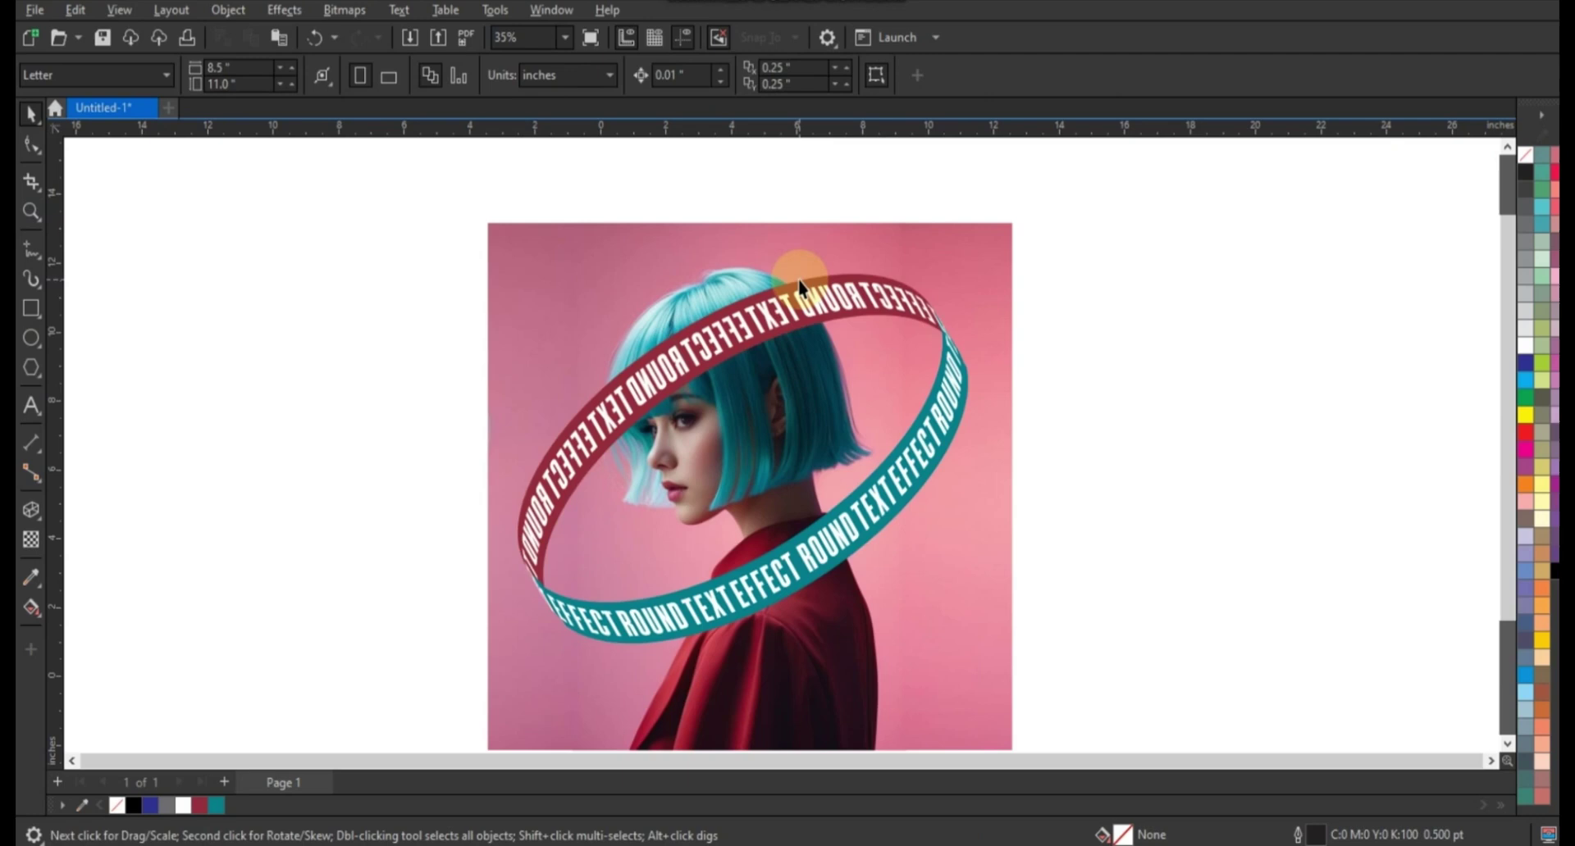
Step: Make the upper red ring section semi-transparent at 66
click(800, 287)
click(30, 539)
drag(703, 629, 725, 626)
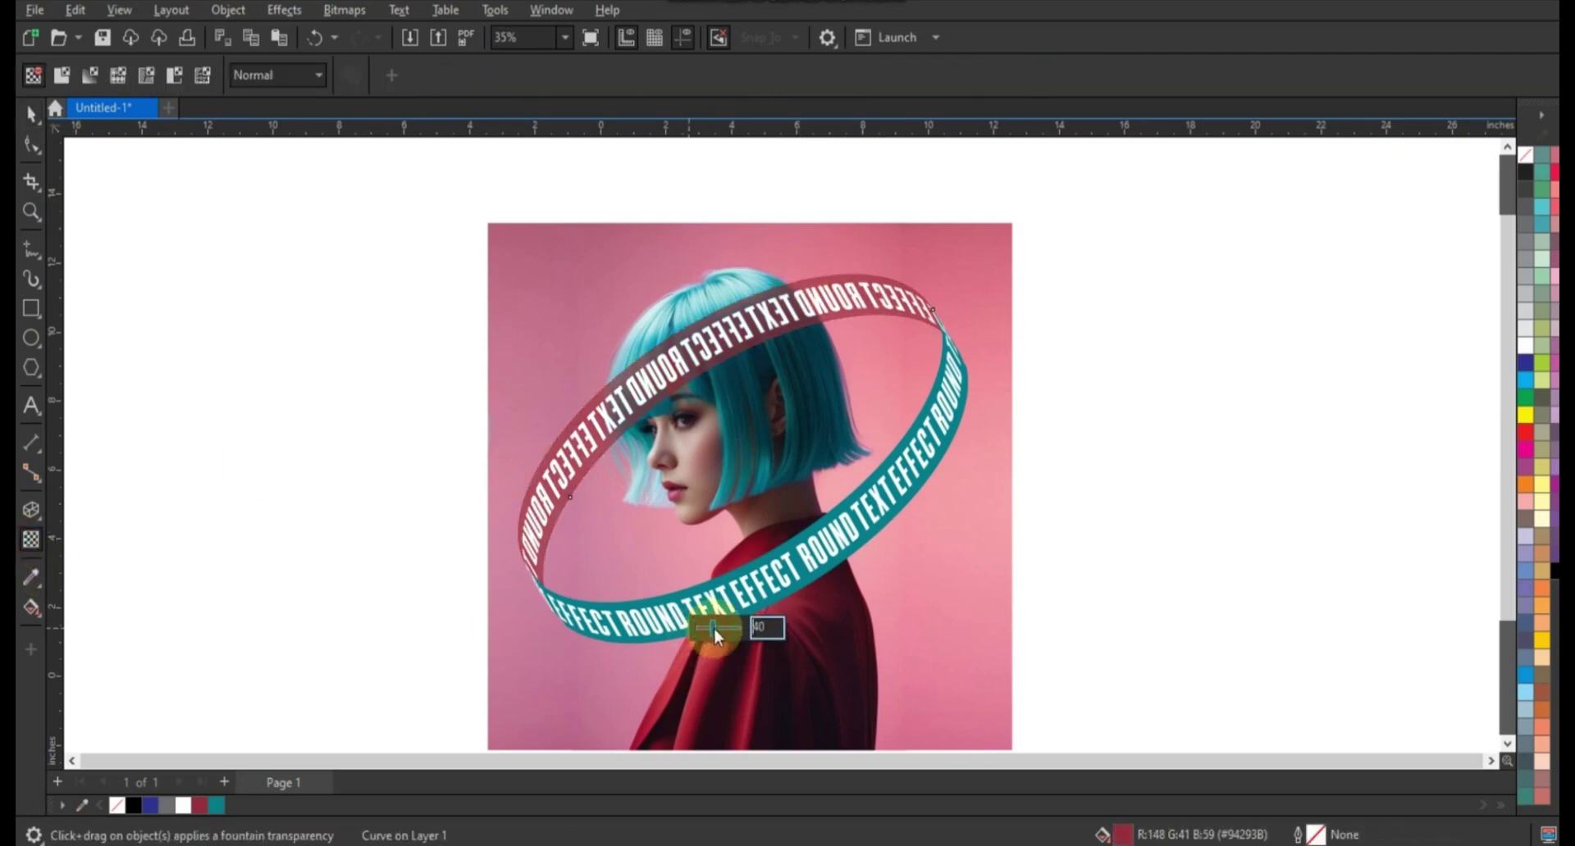
click(31, 211)
Step: Trace a closed polyline shape around the front of the woman's hair
click(995, 528)
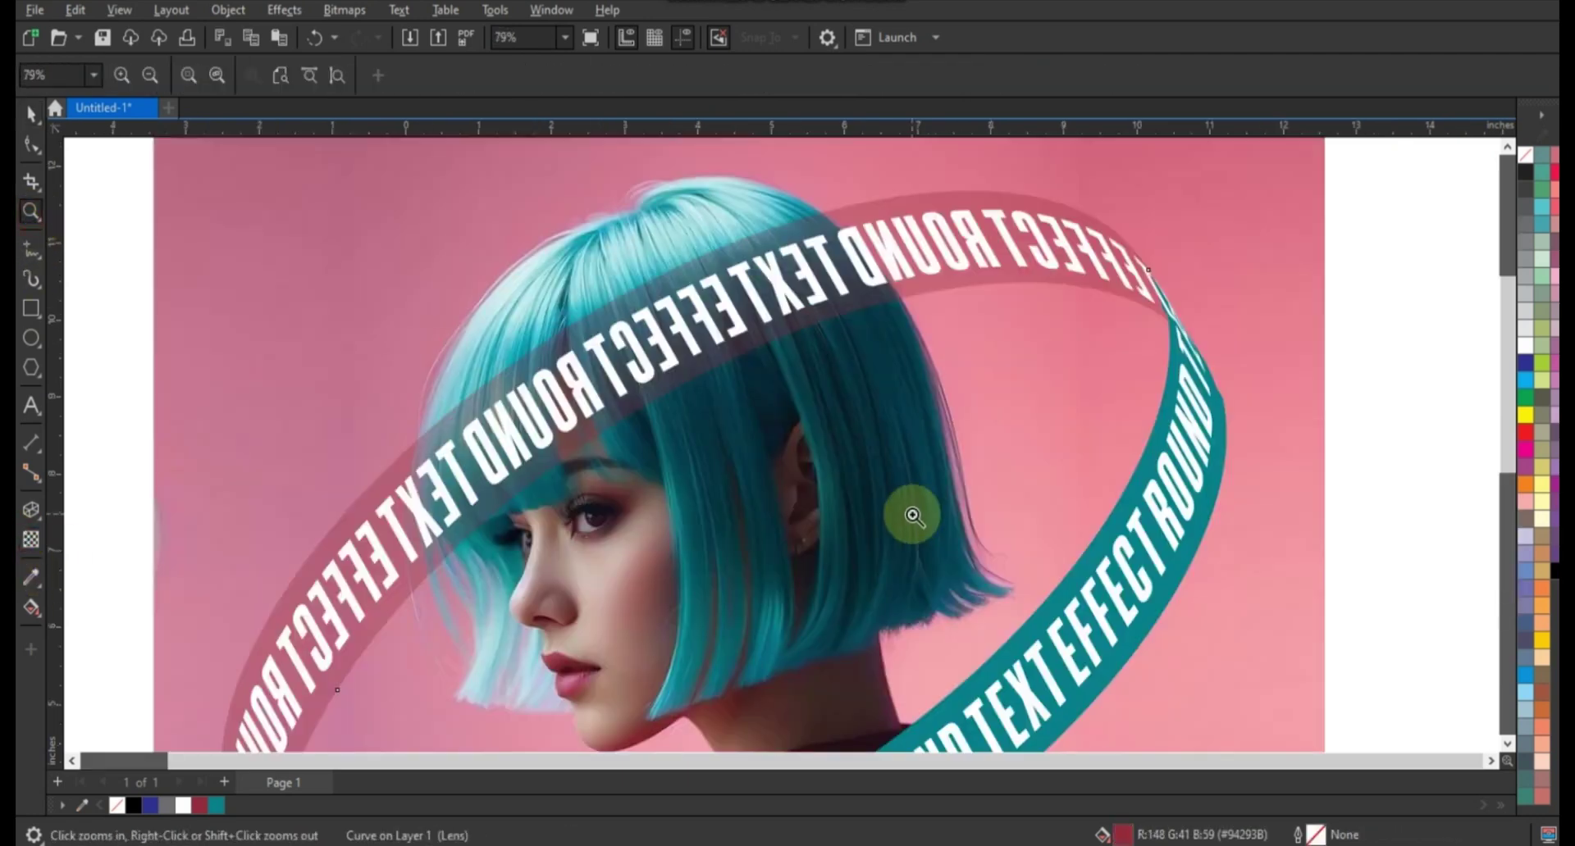
click(31, 249)
click(805, 205)
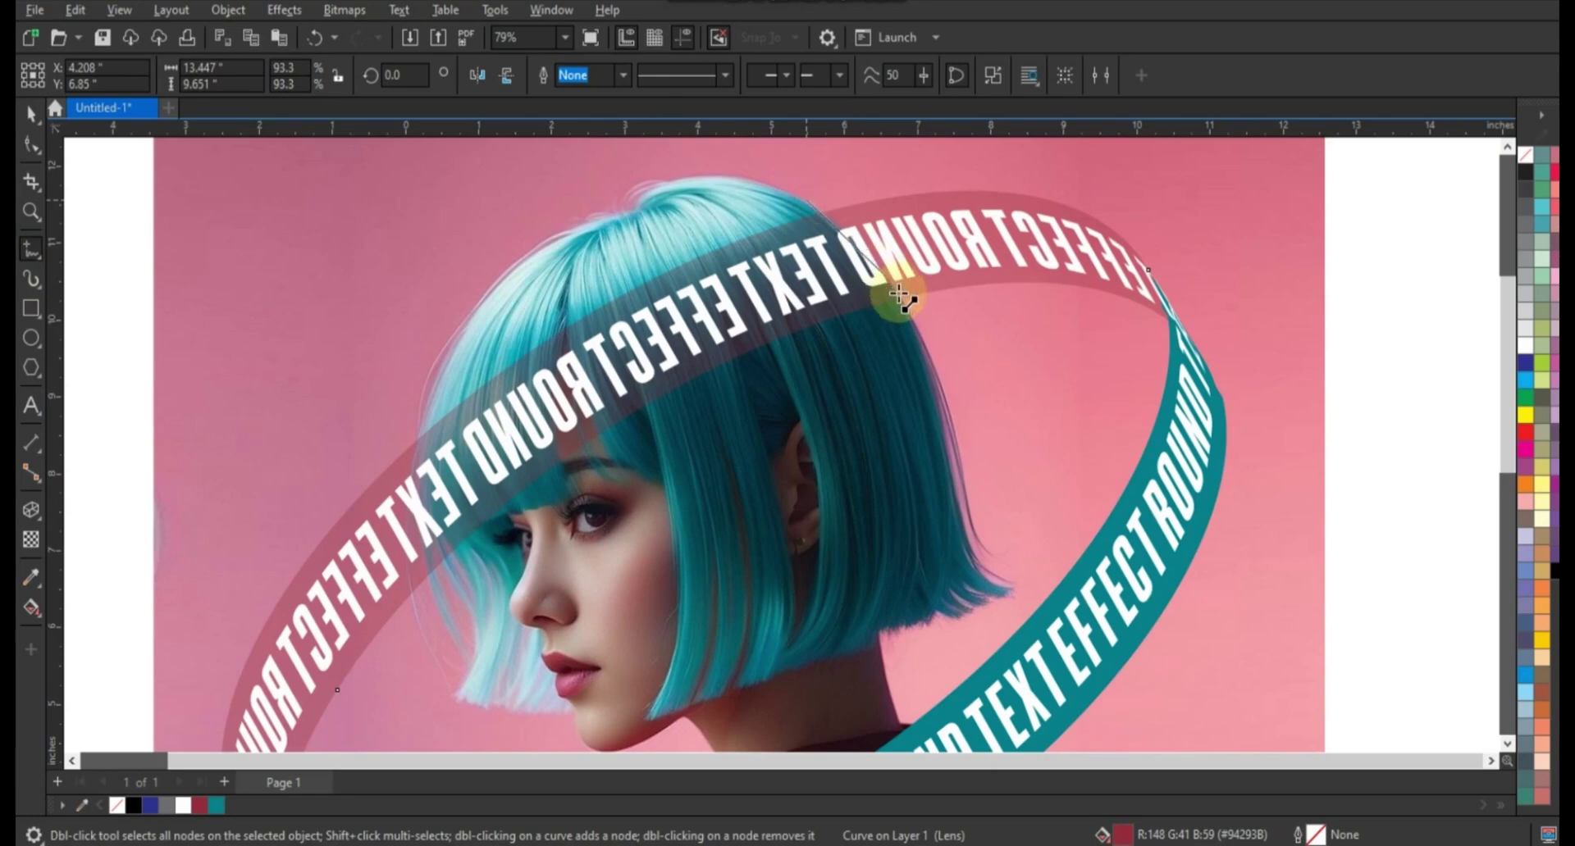
click(906, 309)
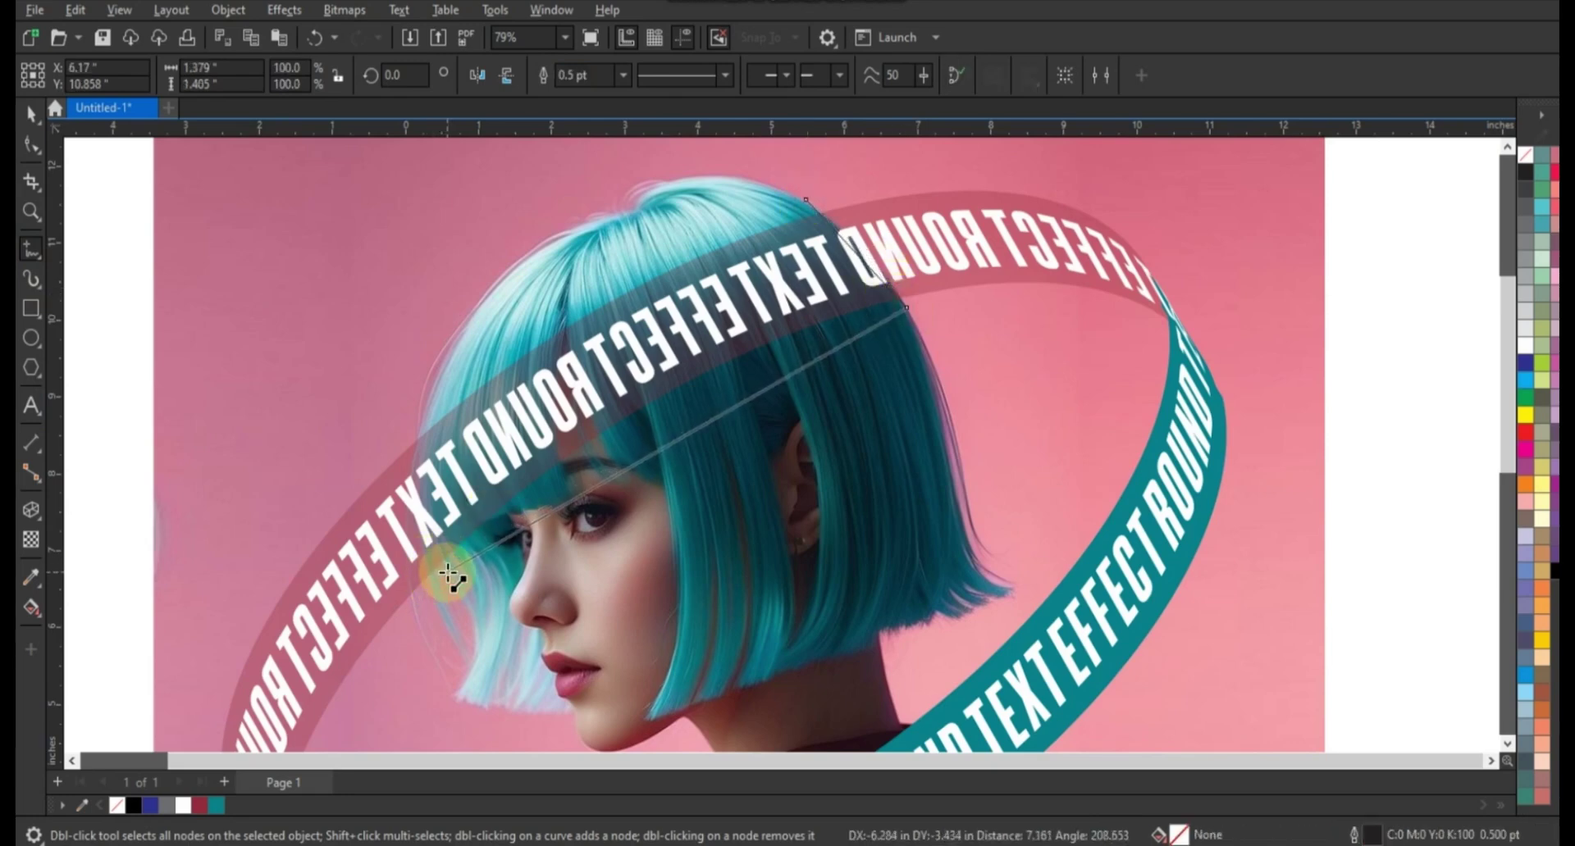
click(437, 543)
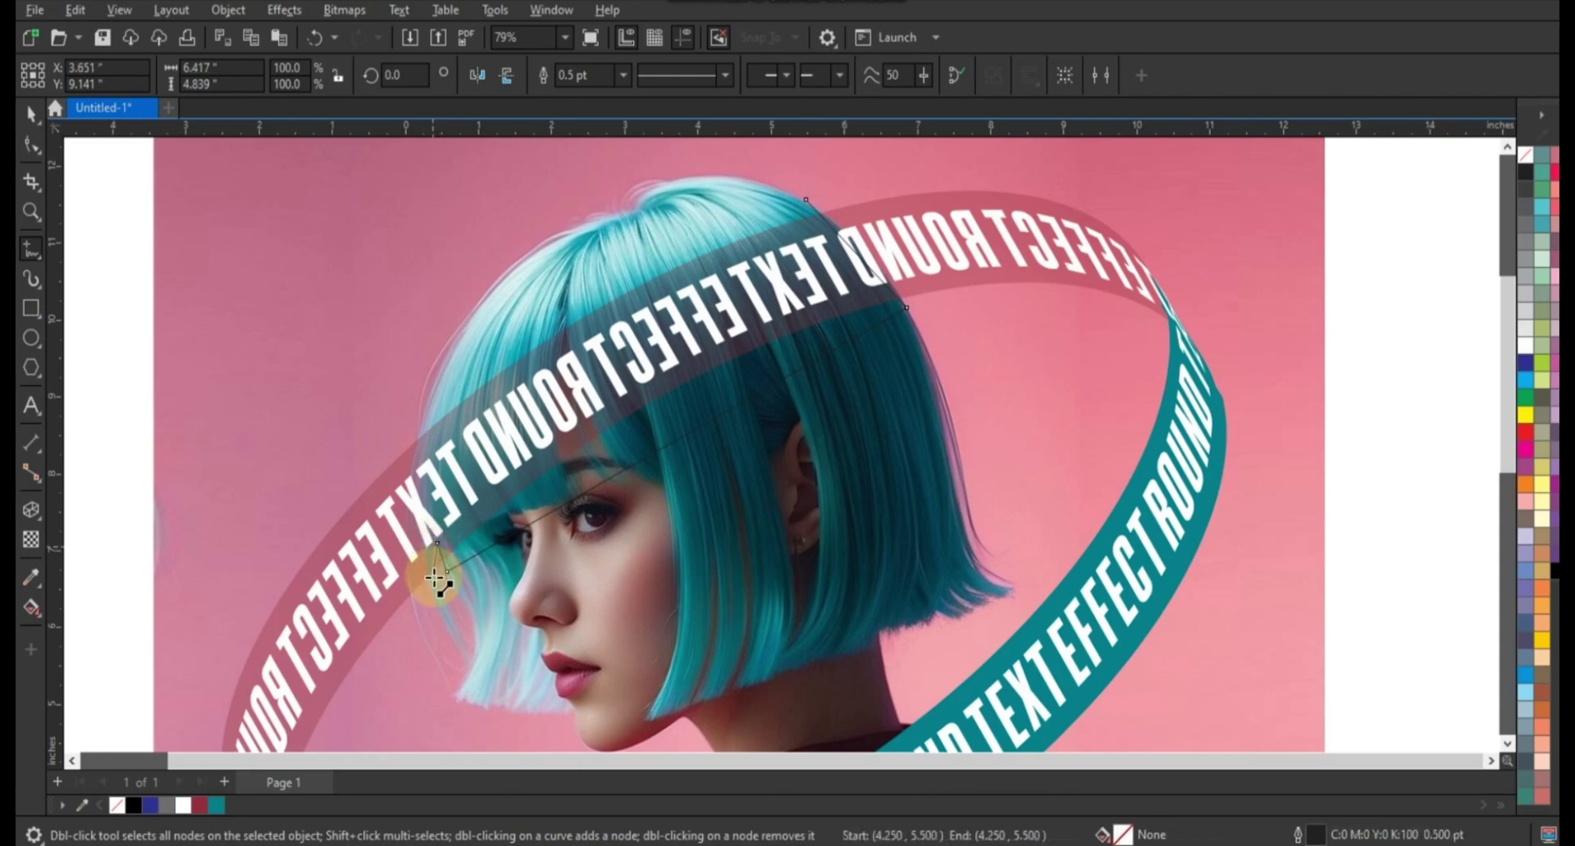
click(435, 579)
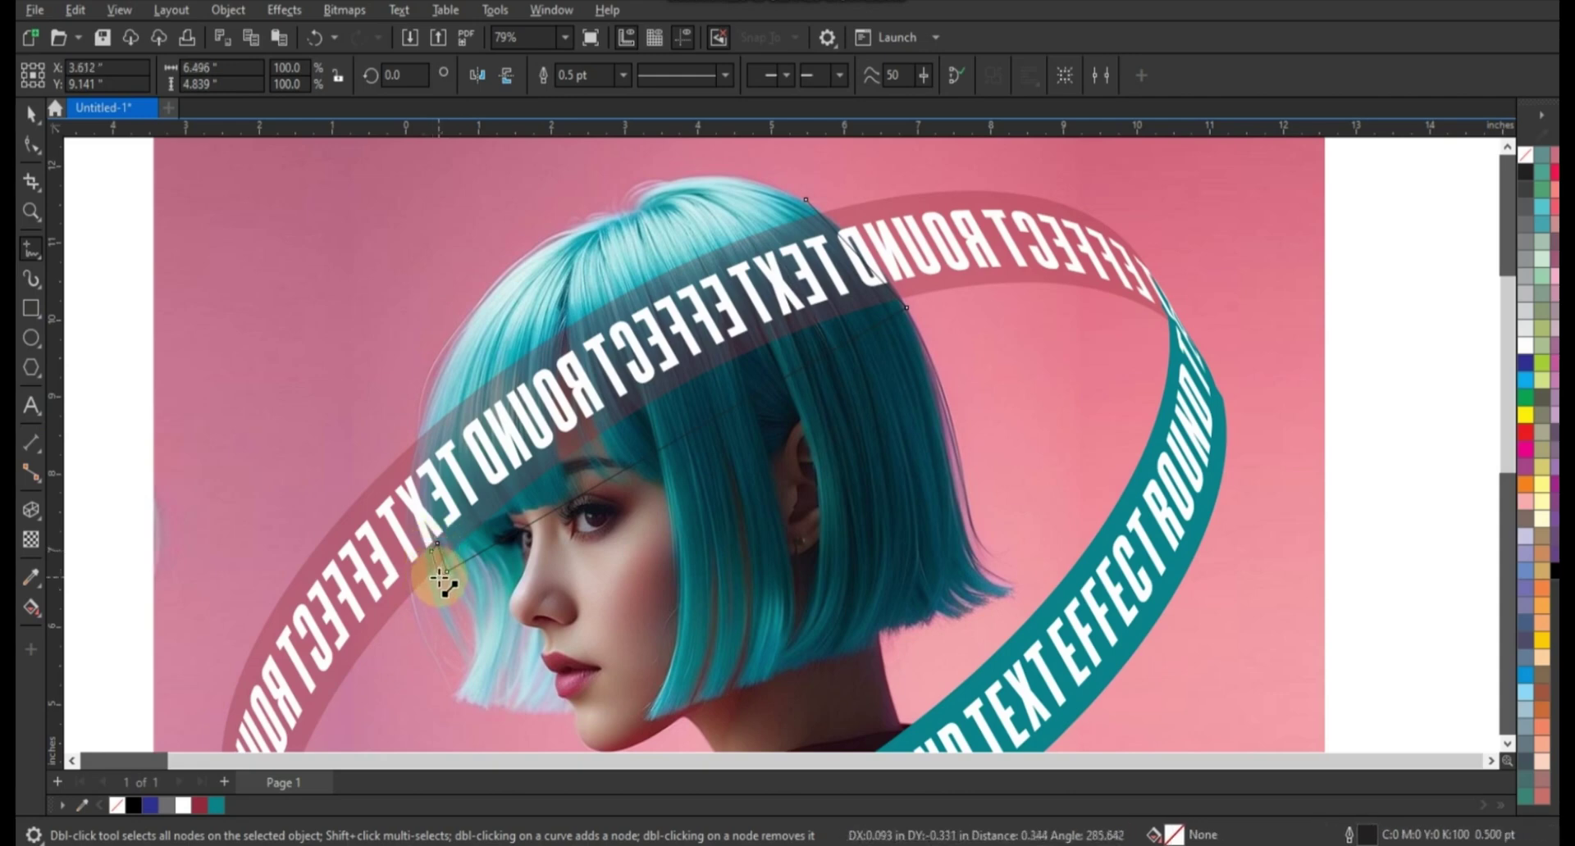
click(412, 441)
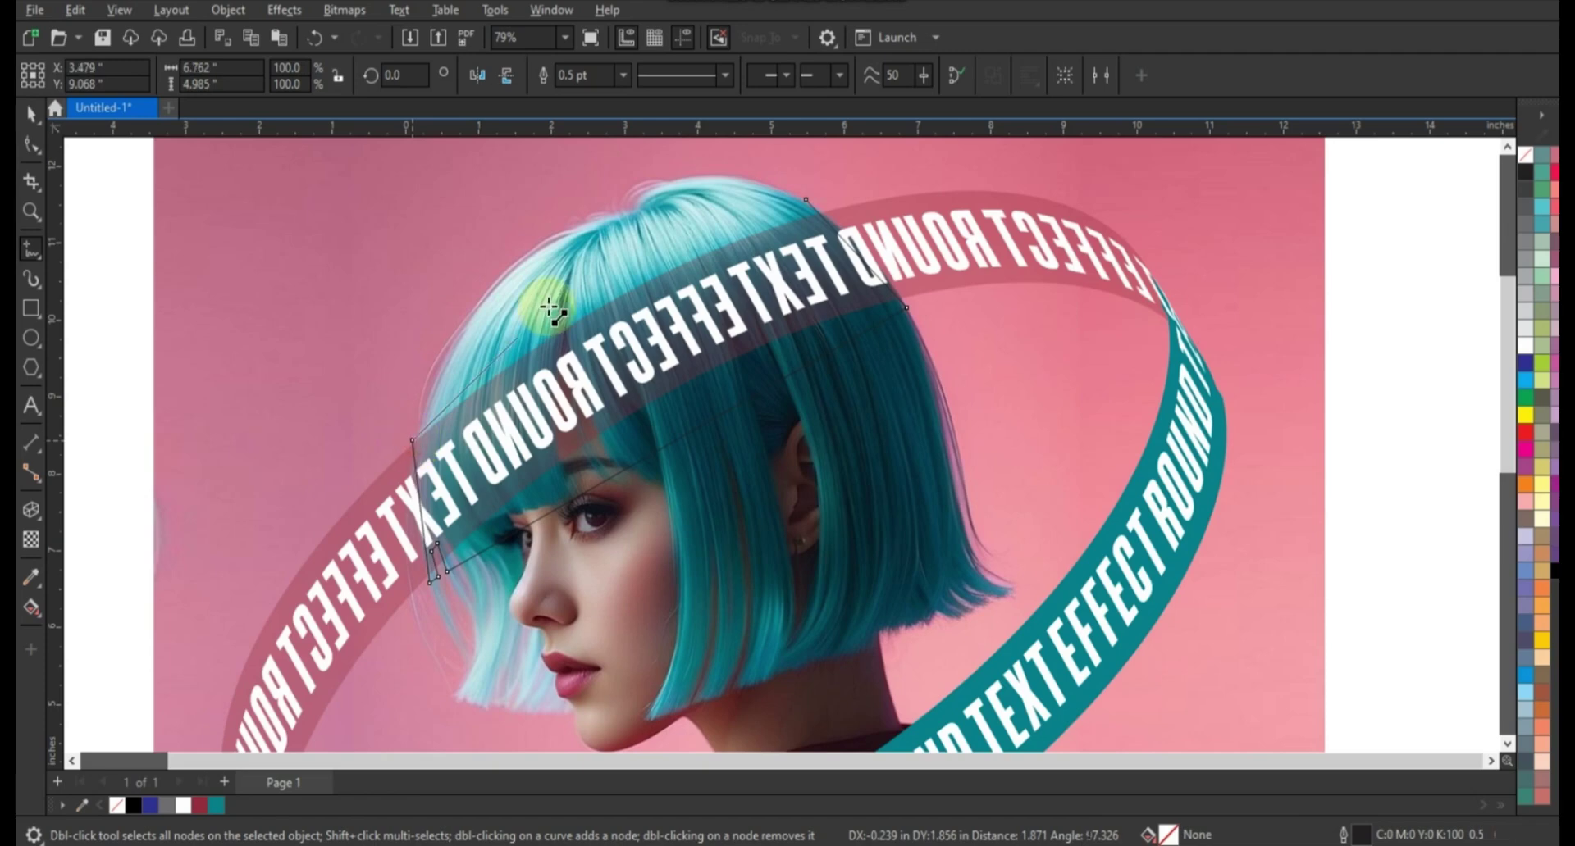
click(805, 200)
Step: Refine the traced shape's lower-left corner nodes
click(31, 145)
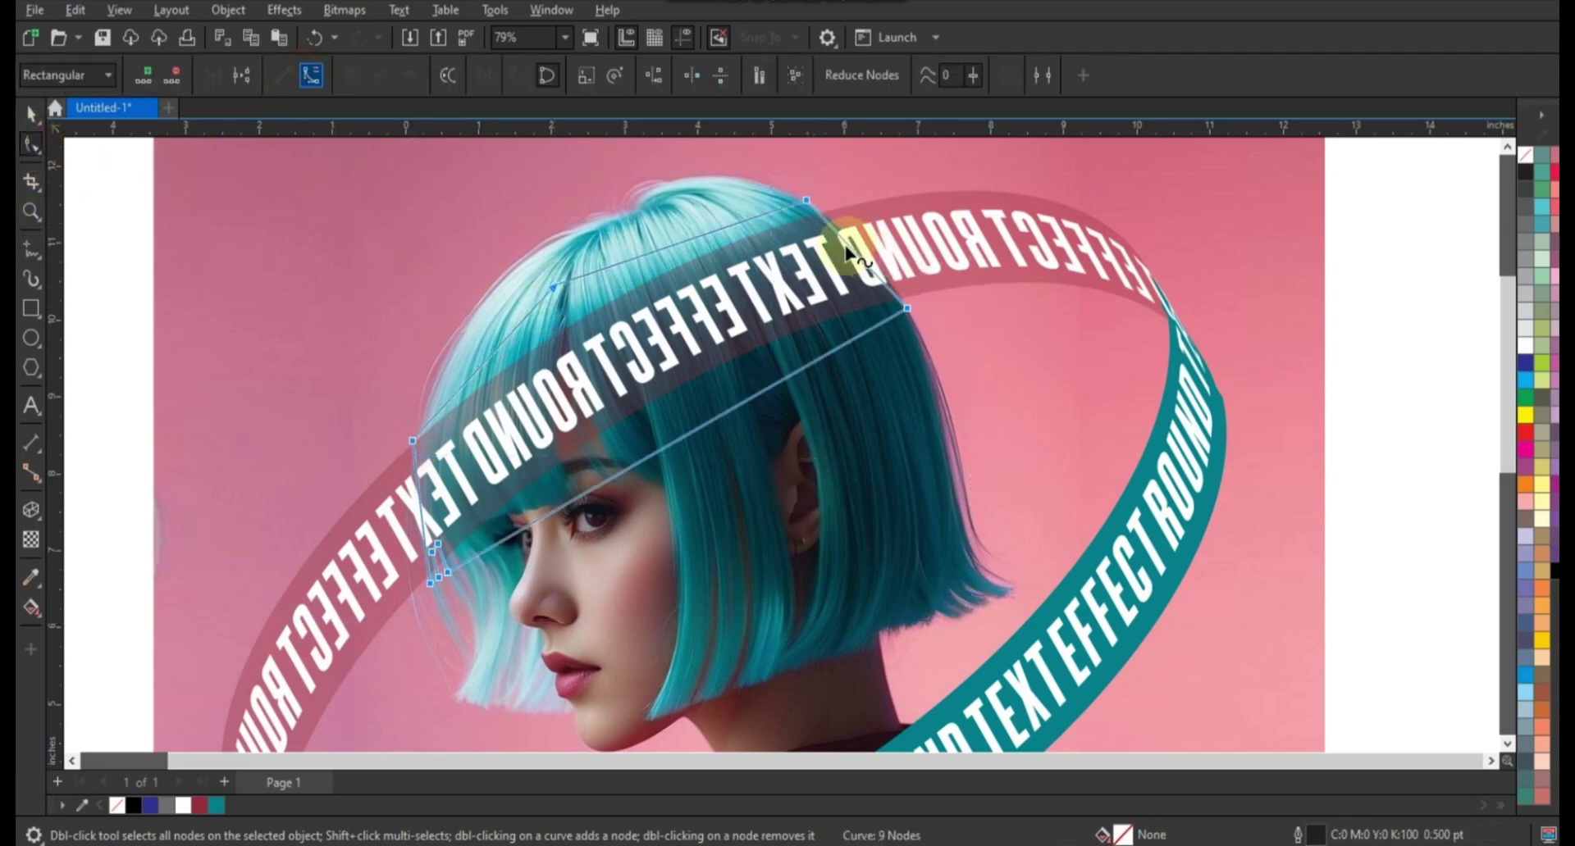
click(419, 515)
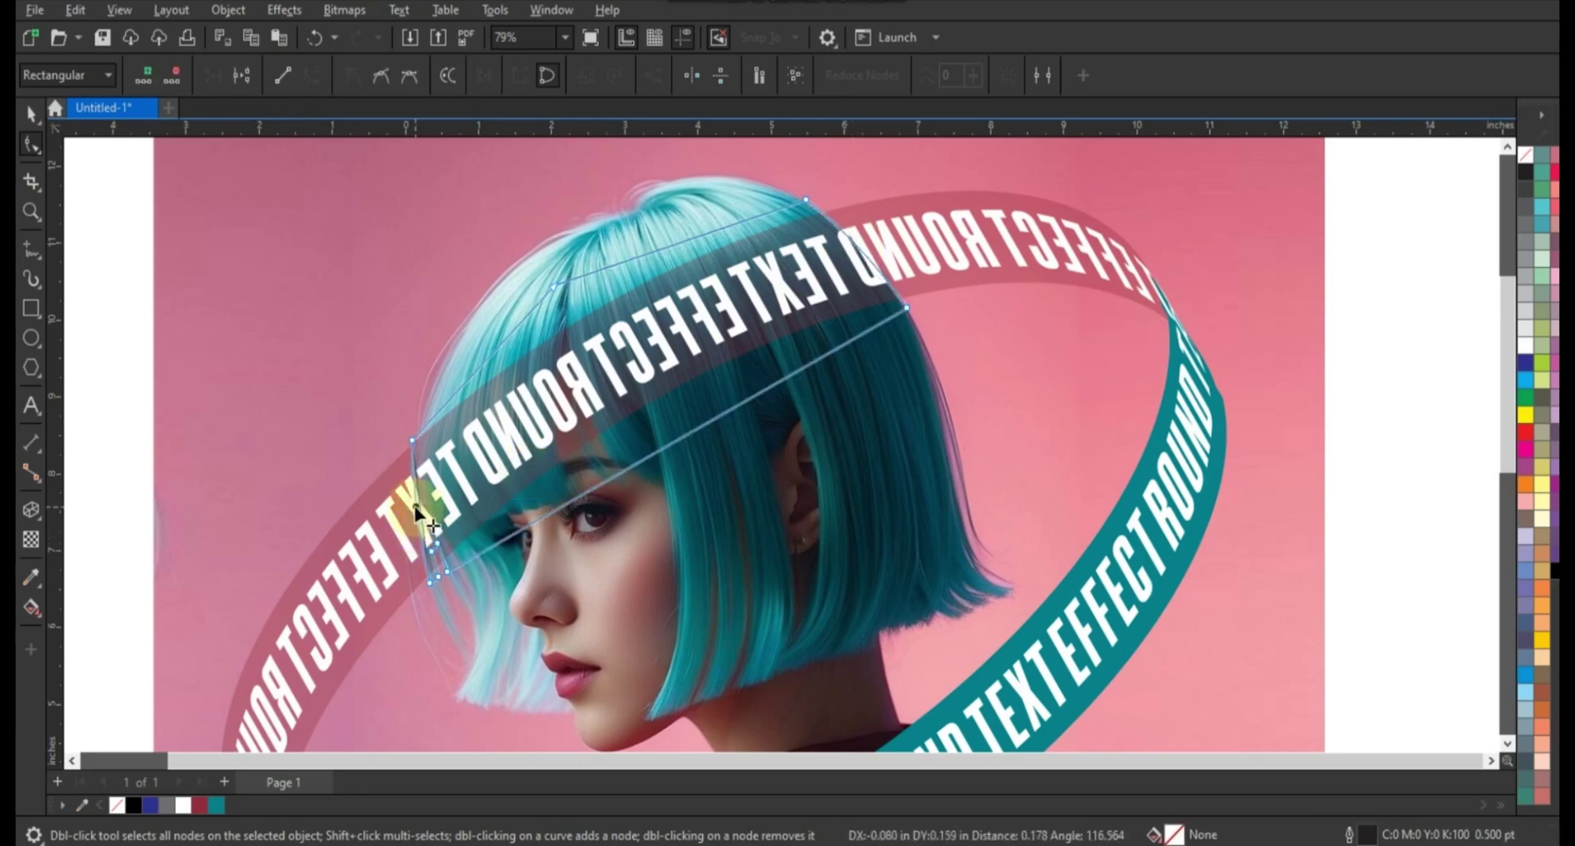
key(z)
drag(293, 419, 731, 634)
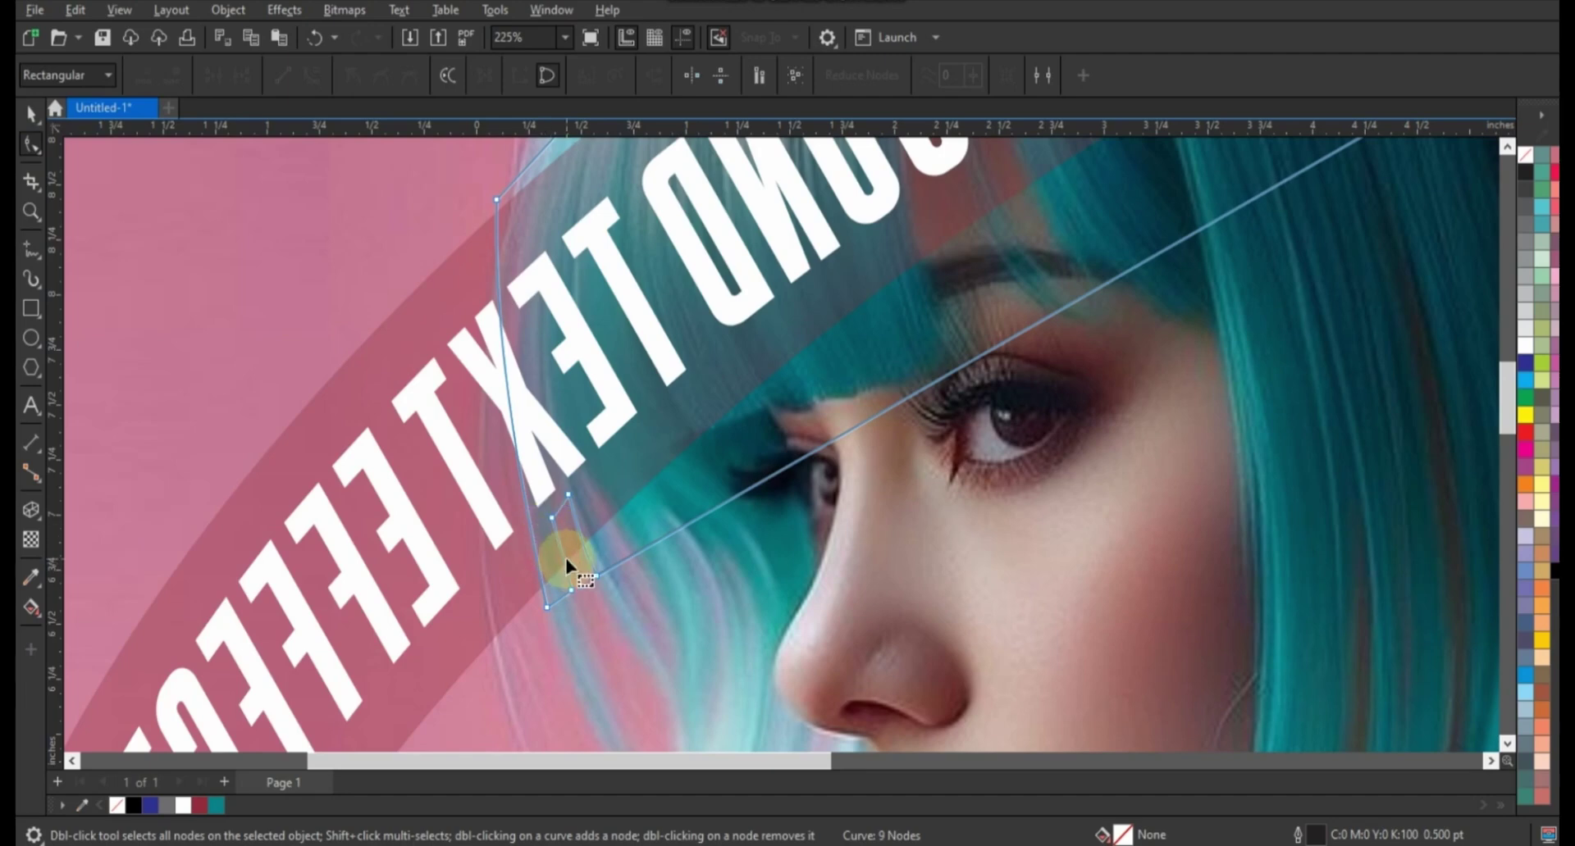
click(564, 563)
scroll(563, 564, down, 4)
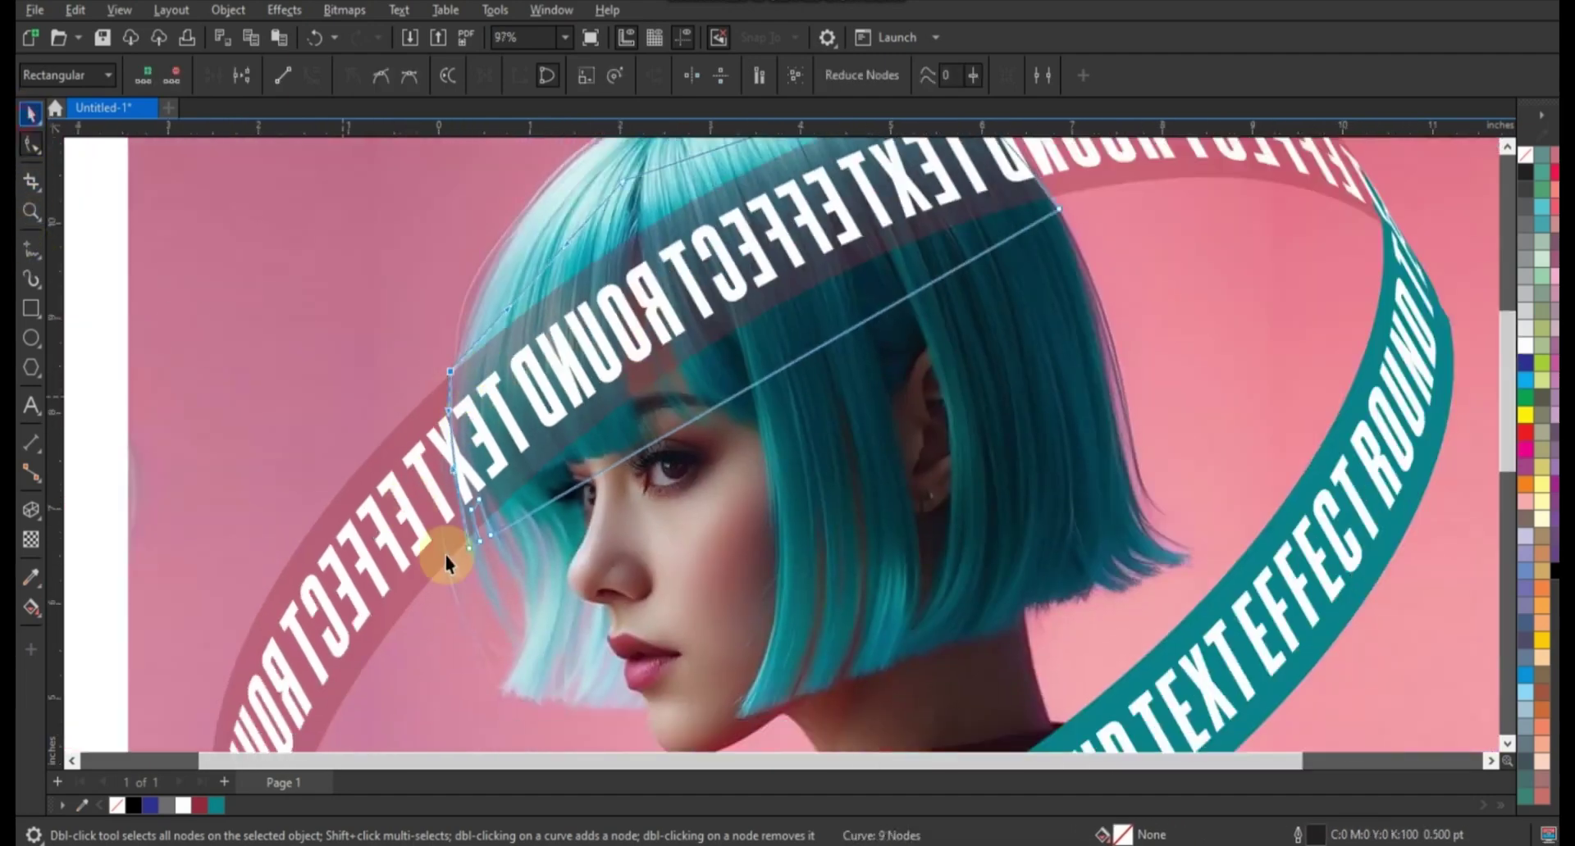
key(space)
scroll(742, 493, down, 2)
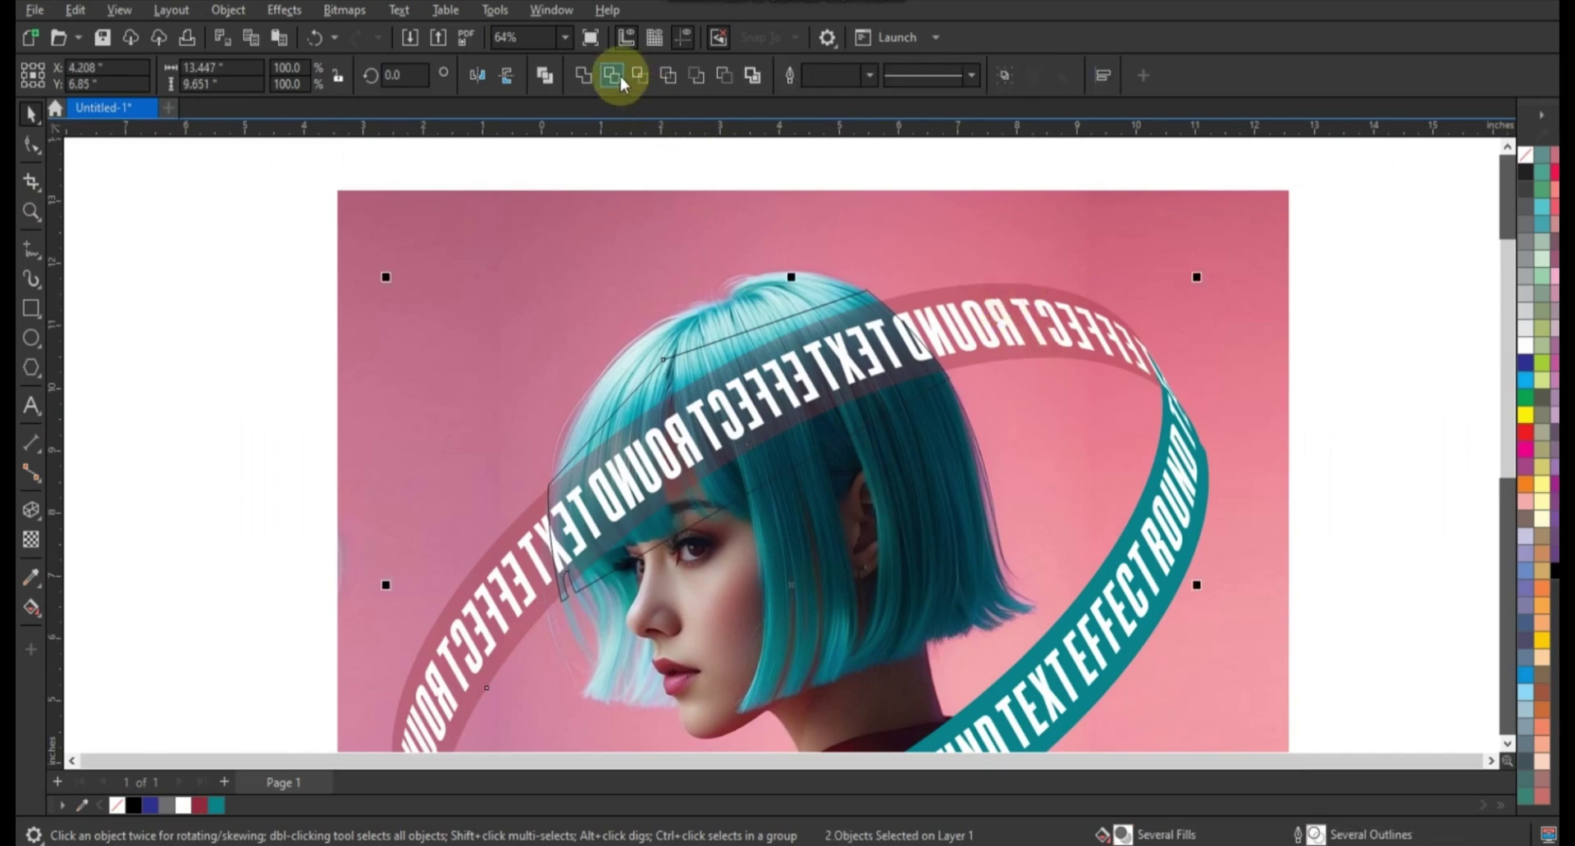
Step: Trim the text ring with the hair shape so the band passes behind her hair
click(861, 293)
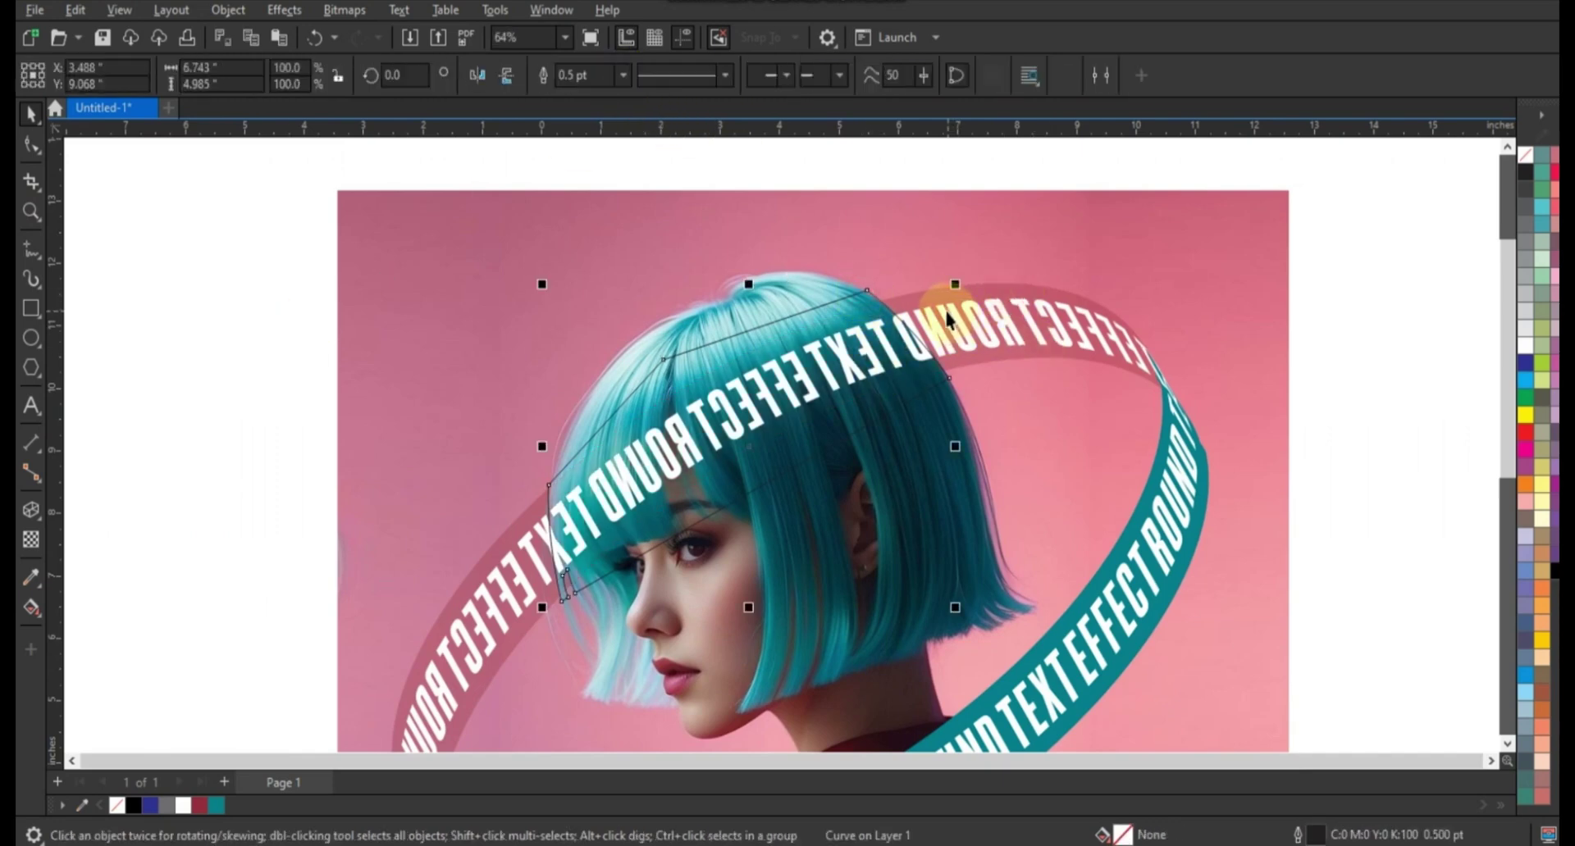
click(619, 75)
click(756, 351)
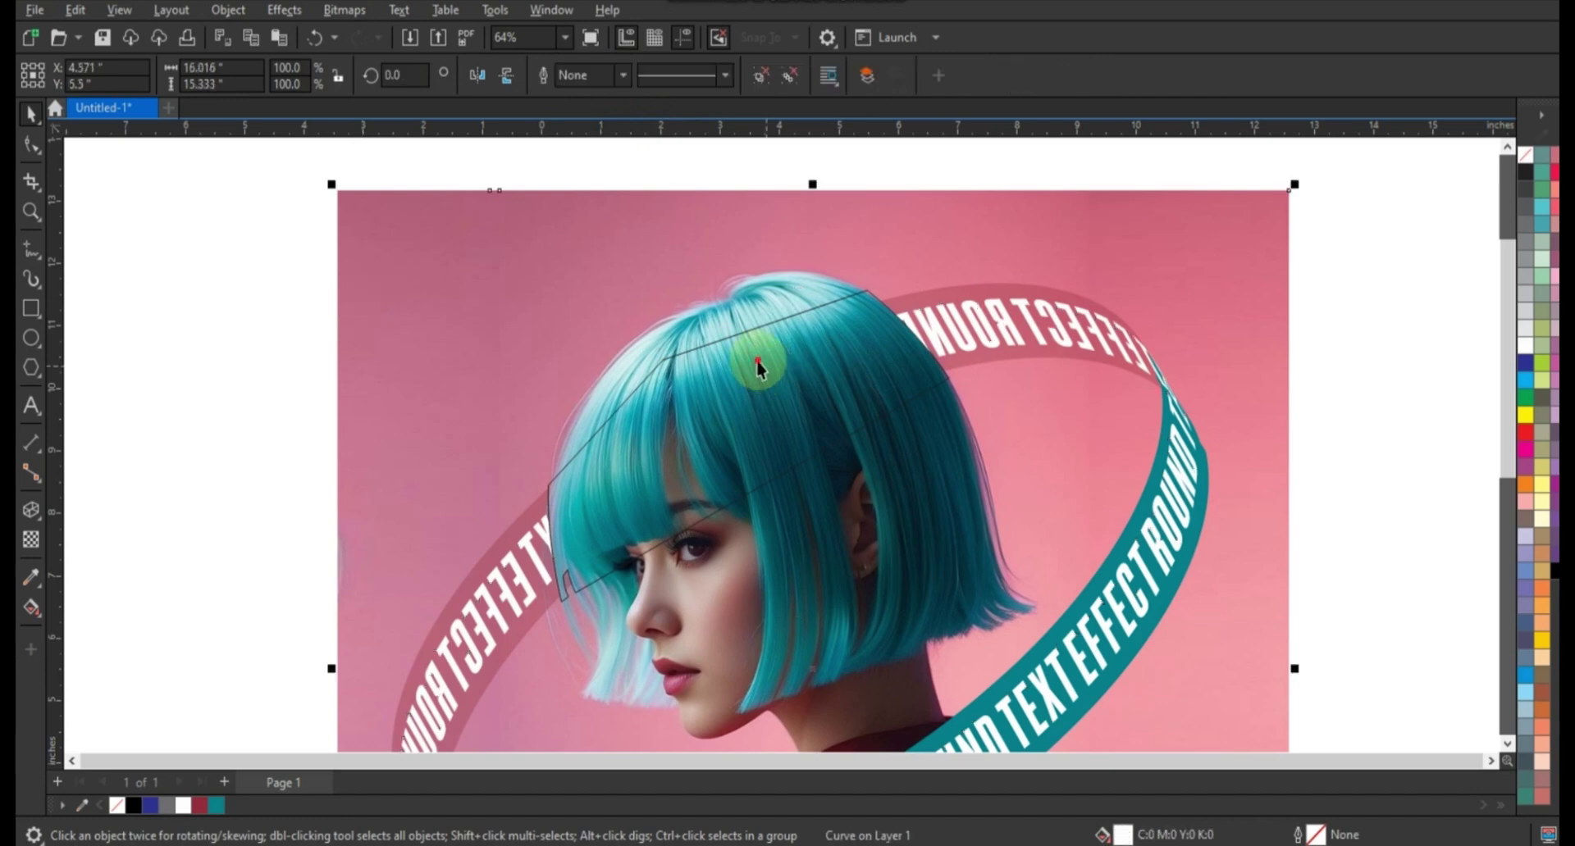
scroll(710, 354, down, 4)
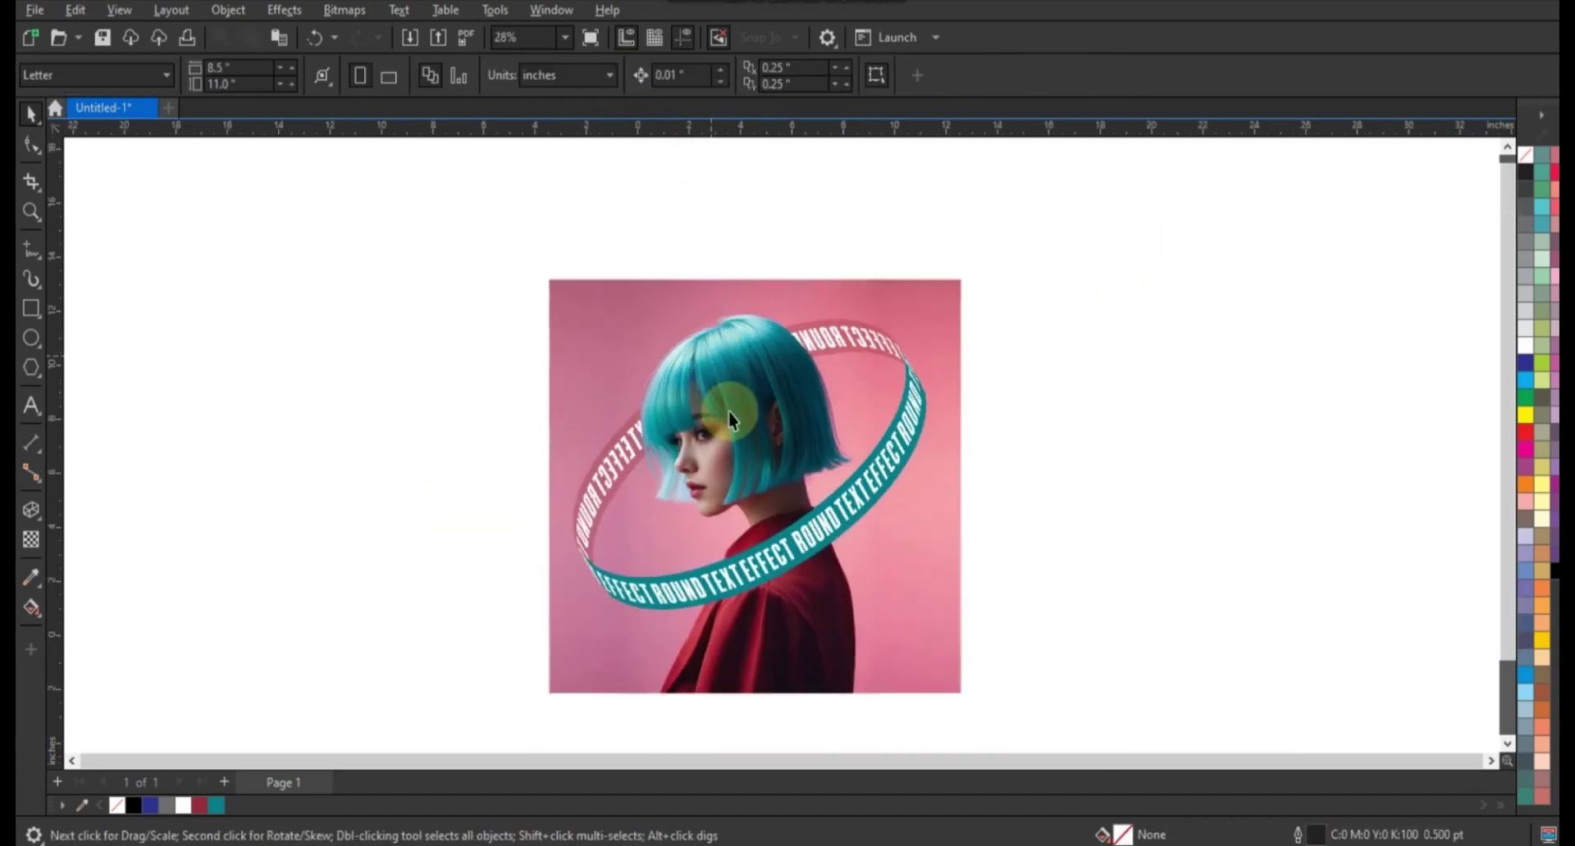
click(632, 425)
click(30, 541)
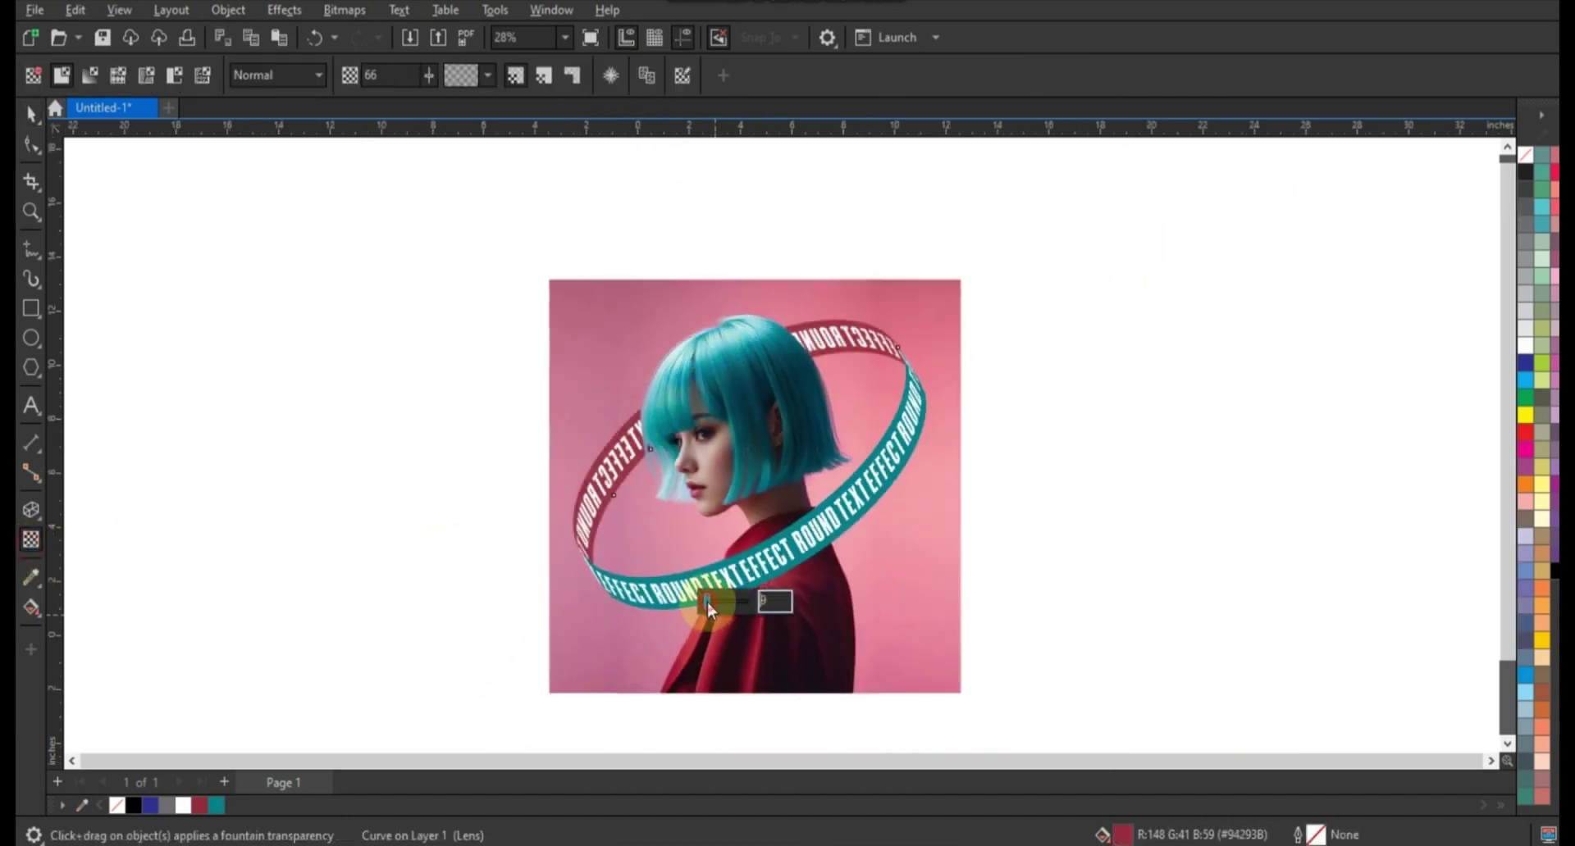
click(263, 457)
click(33, 122)
click(202, 355)
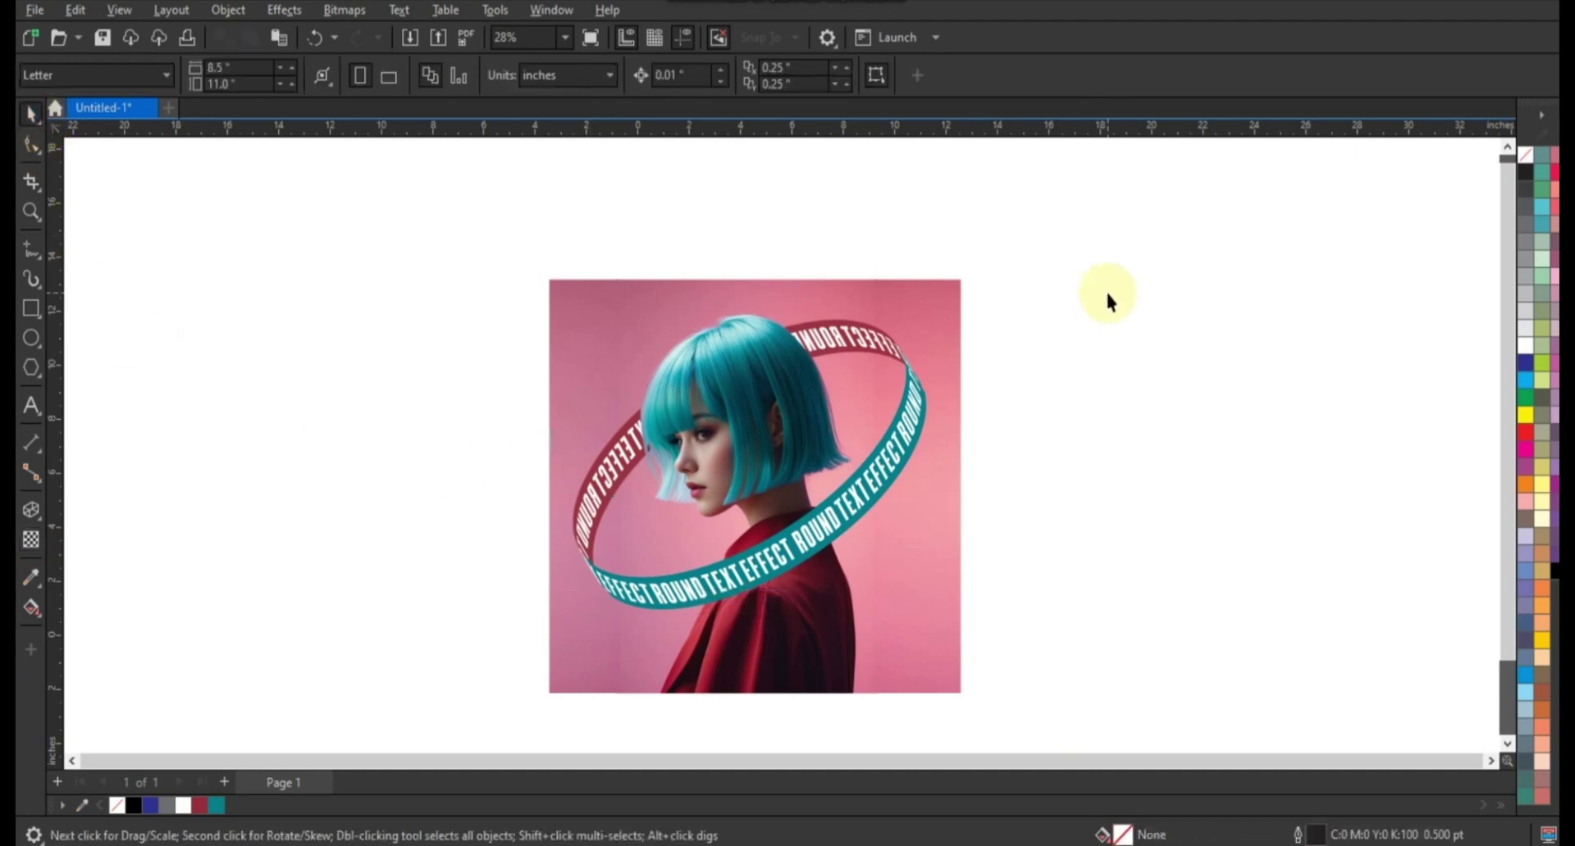
scroll(1107, 300, down, 1)
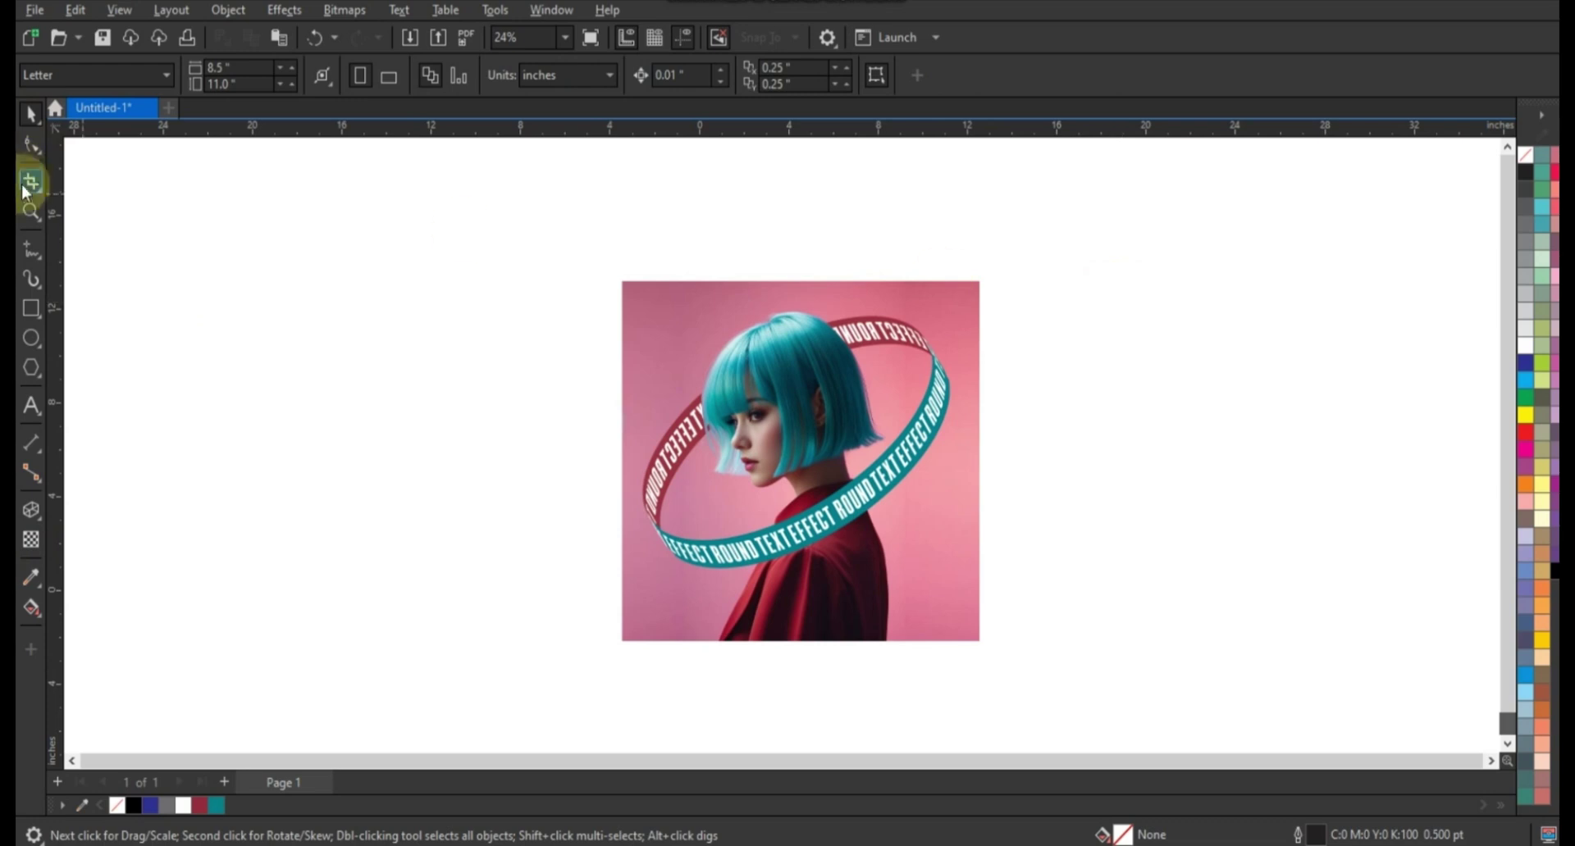
click(31, 211)
drag(545, 207, 1075, 660)
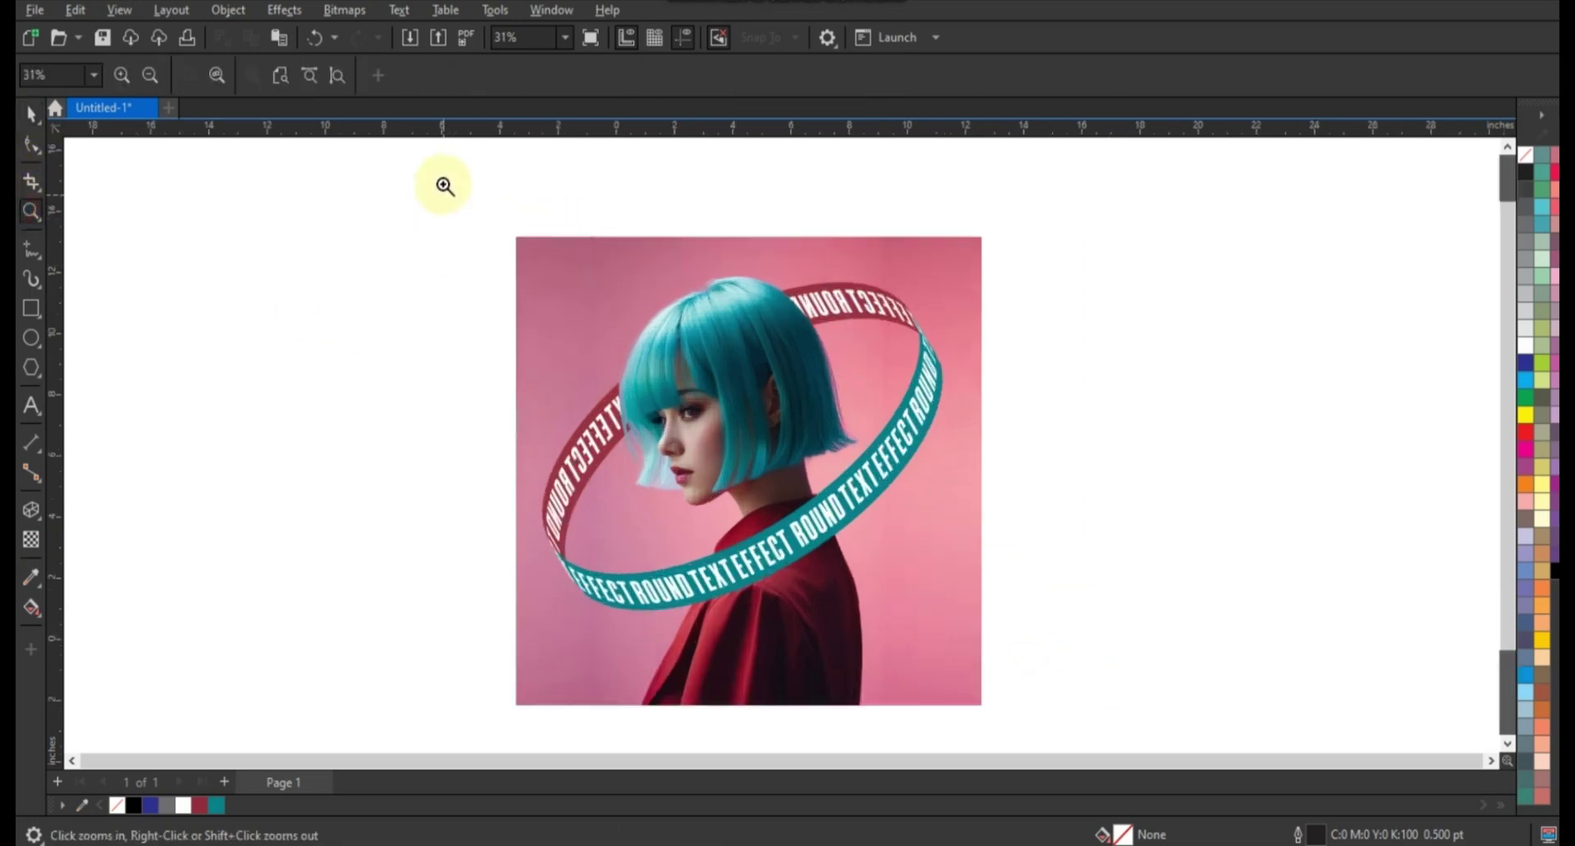
drag(444, 187, 1067, 706)
click(31, 115)
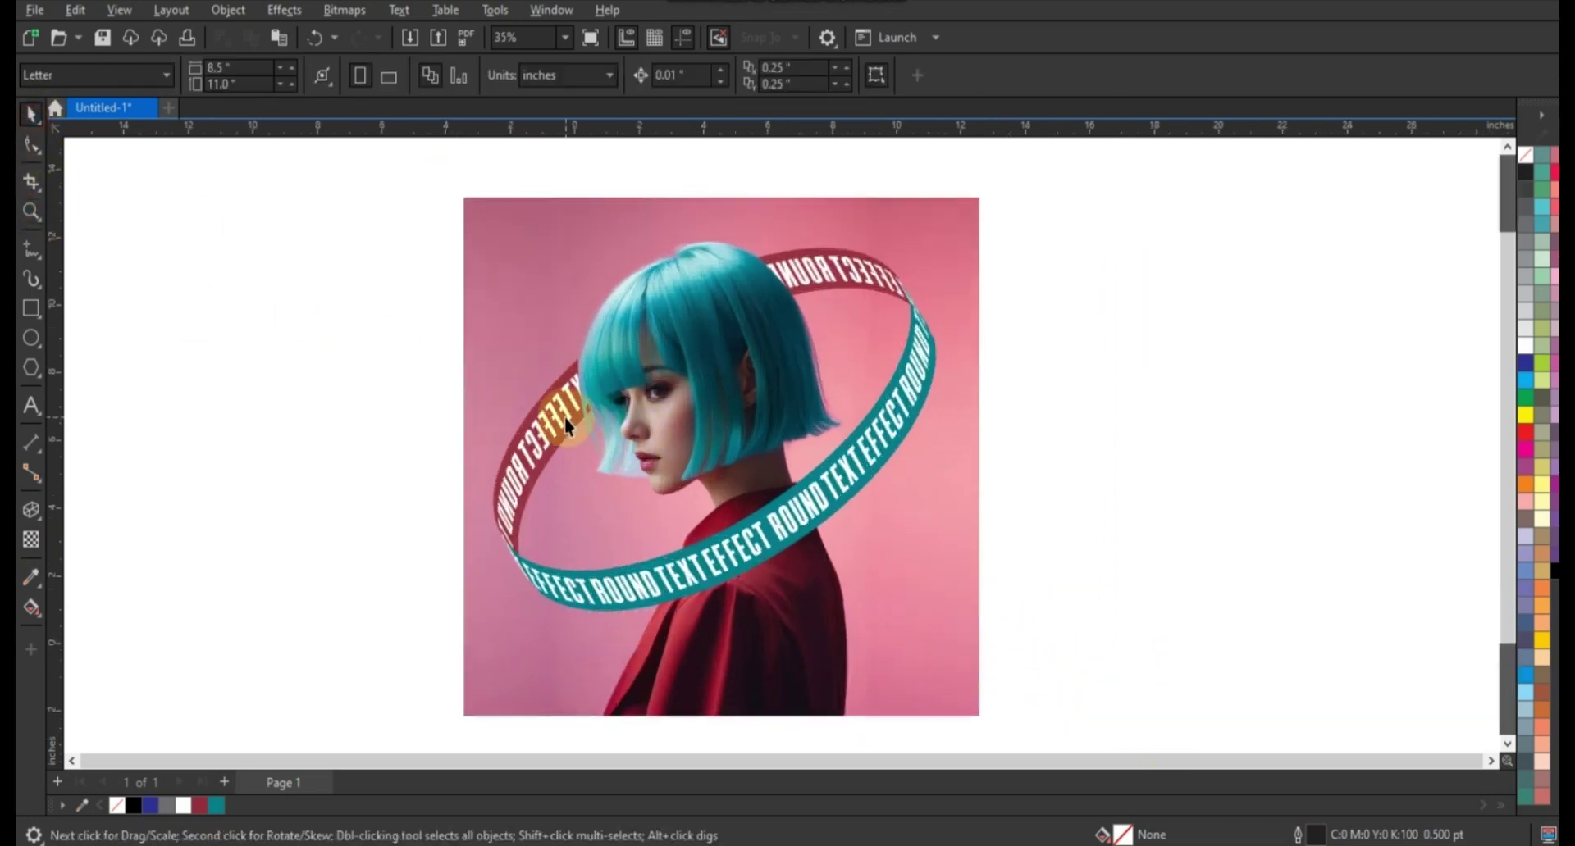
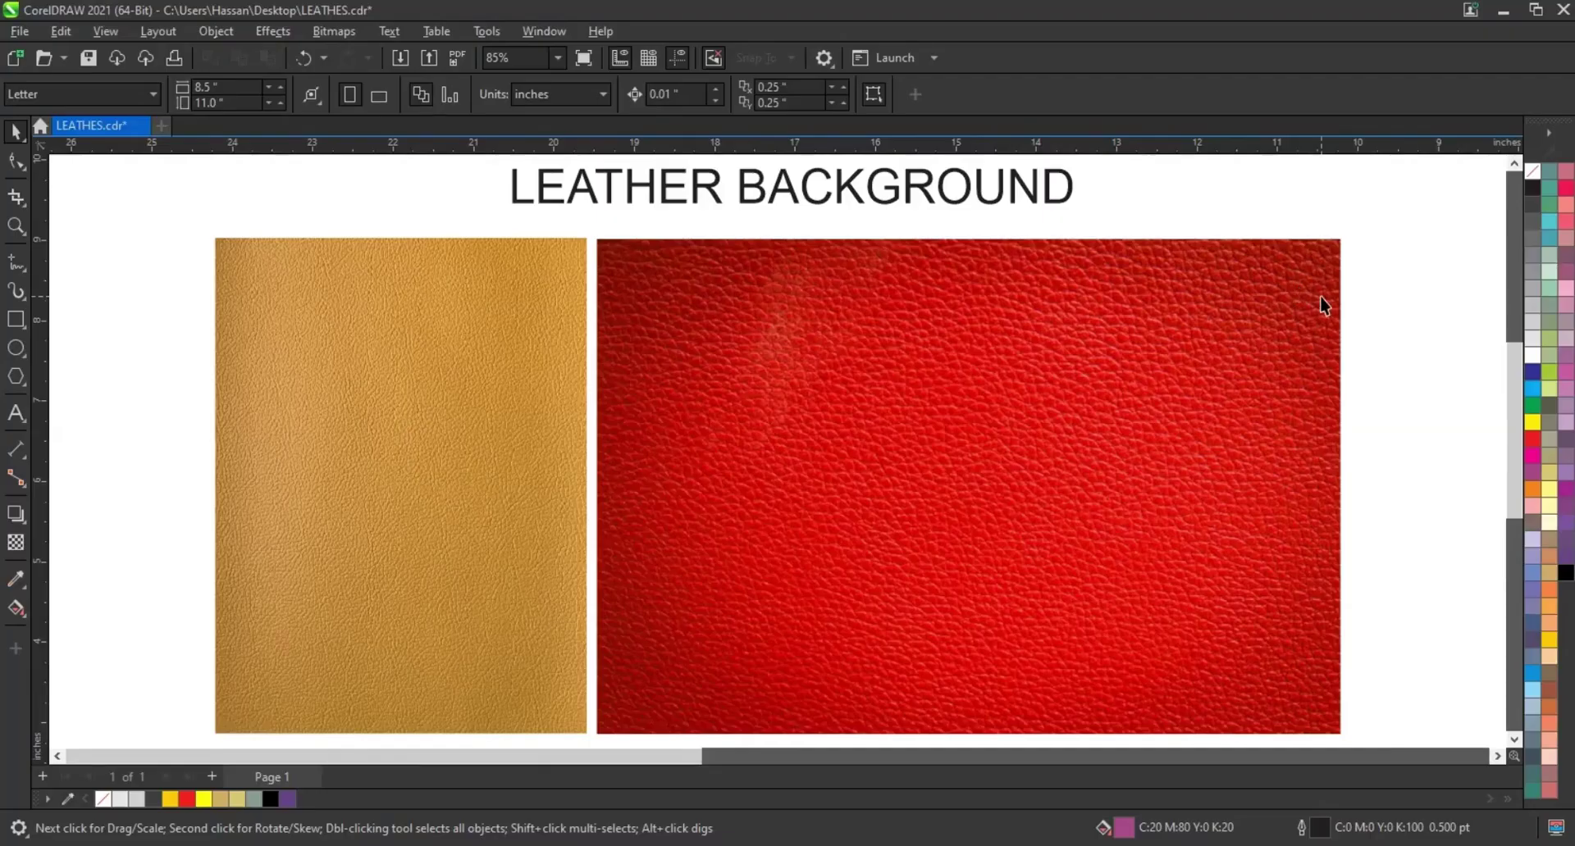
Step: Type a letter S beside the leather swatches and scale it up large
scroll(1320, 305, down, 2)
scroll(1324, 302, down, 1)
scroll(853, 583, down, 1)
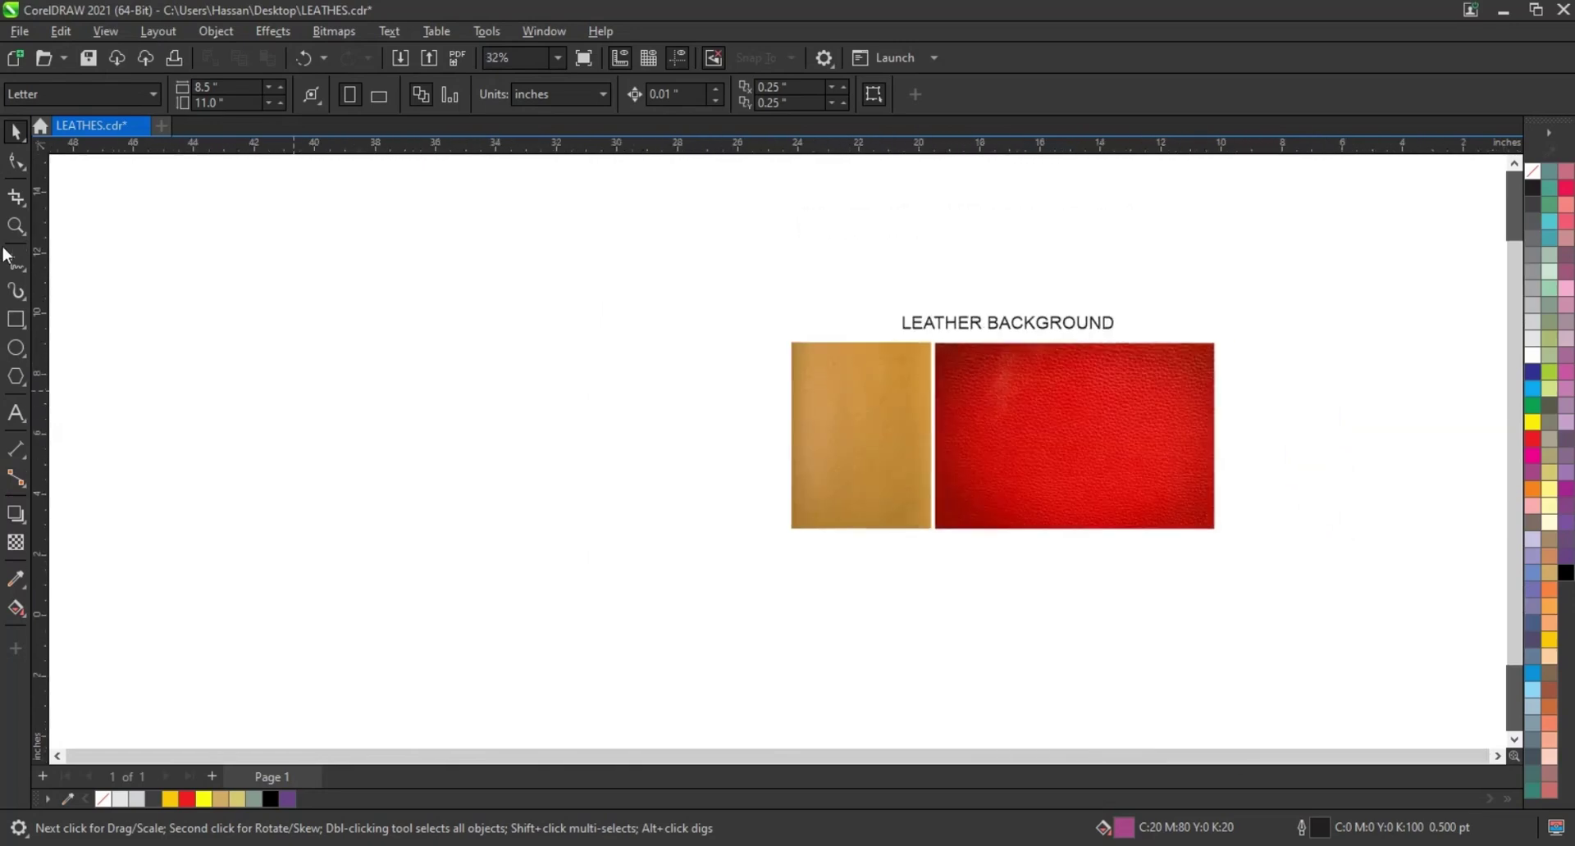
drag(344, 275, 1158, 562)
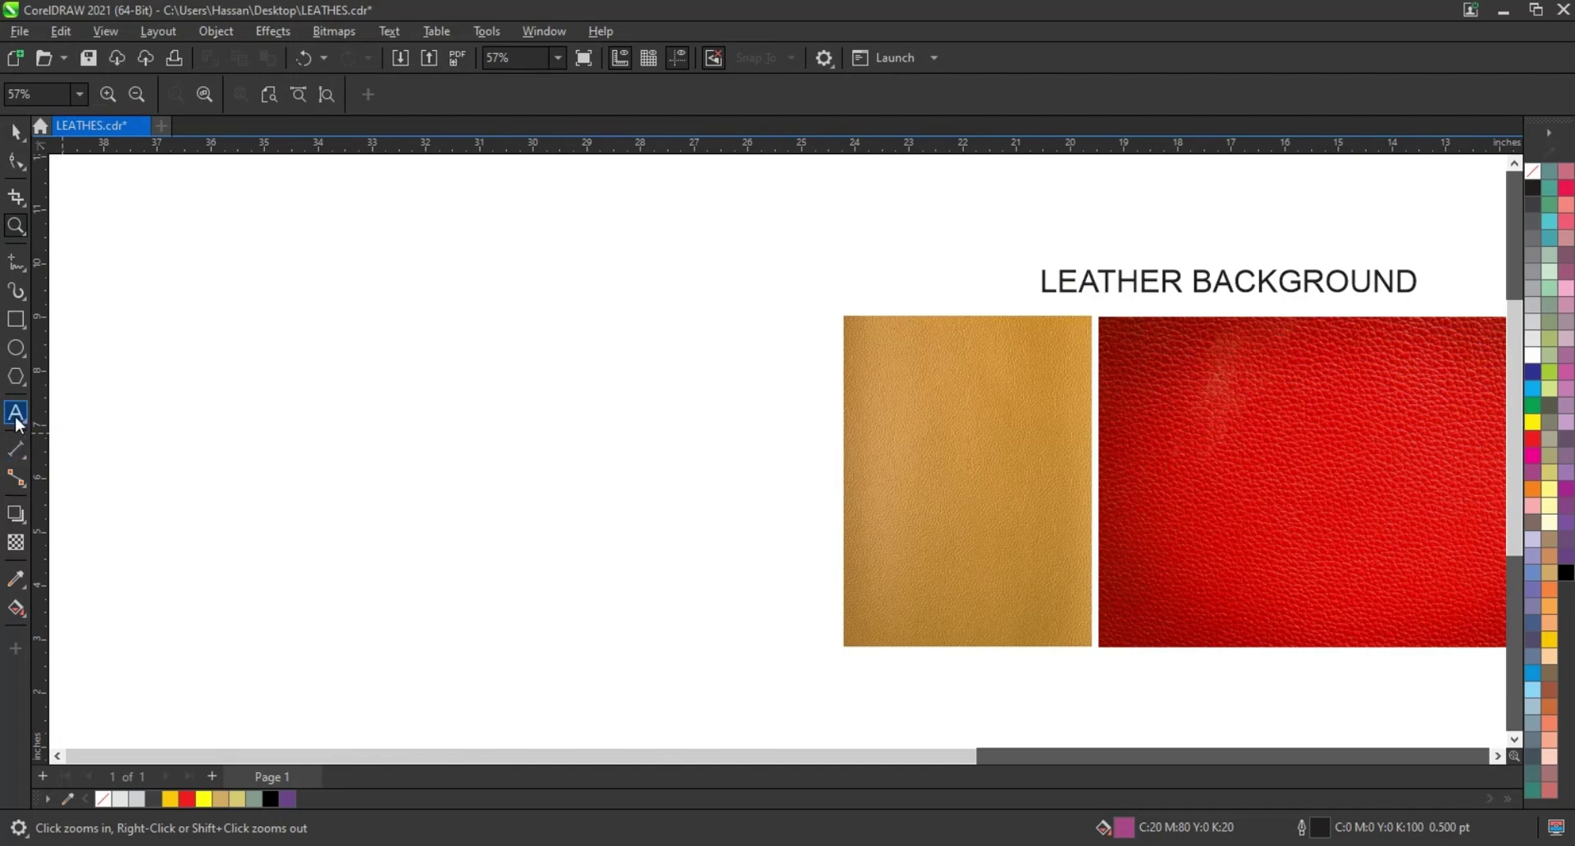
key(F8)
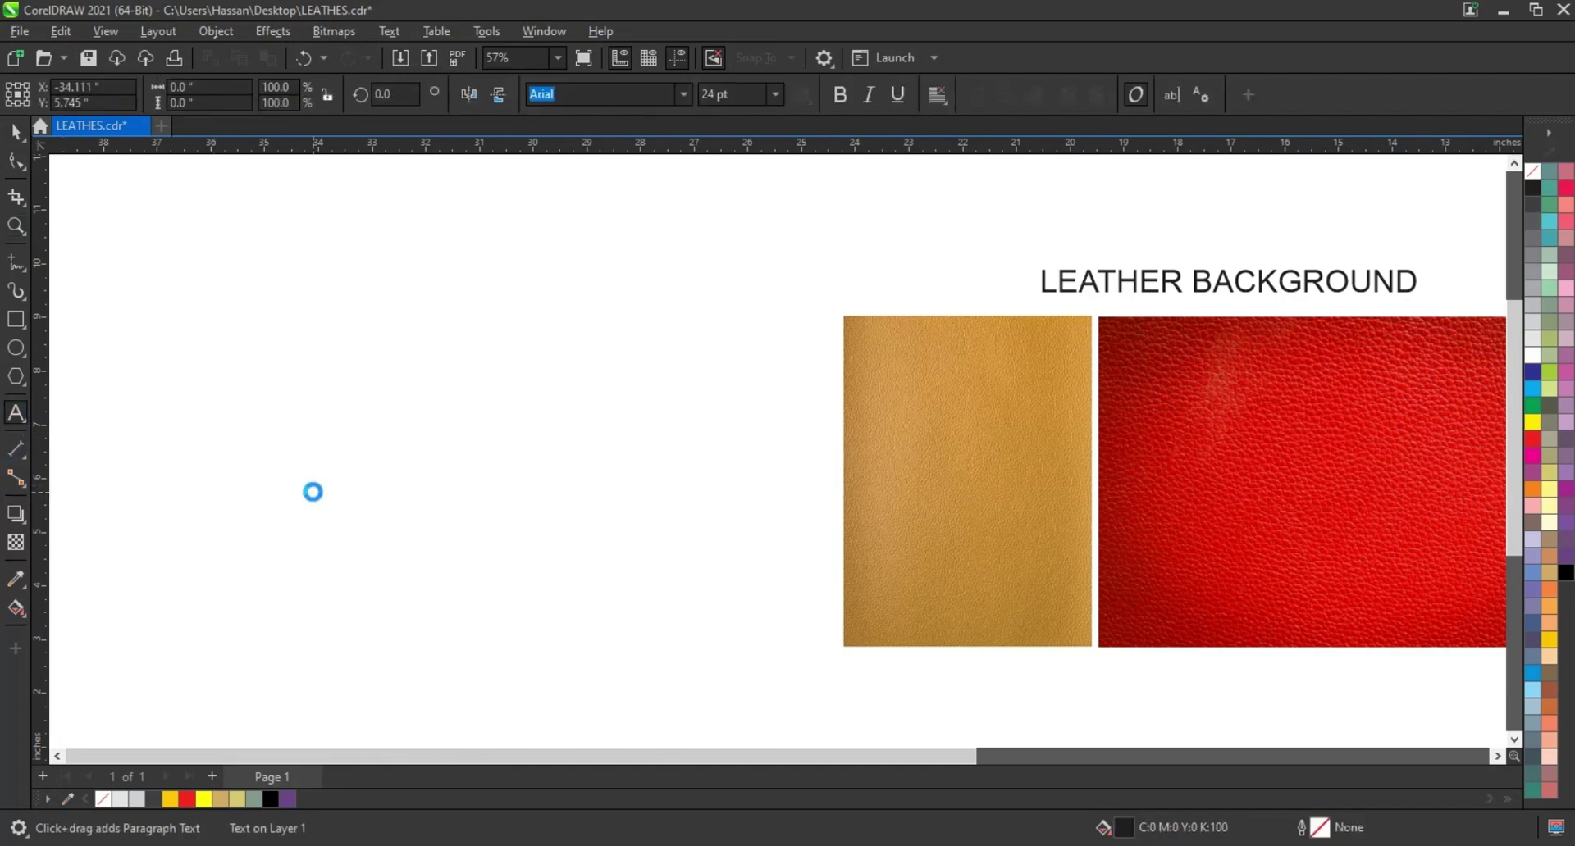
text(S)
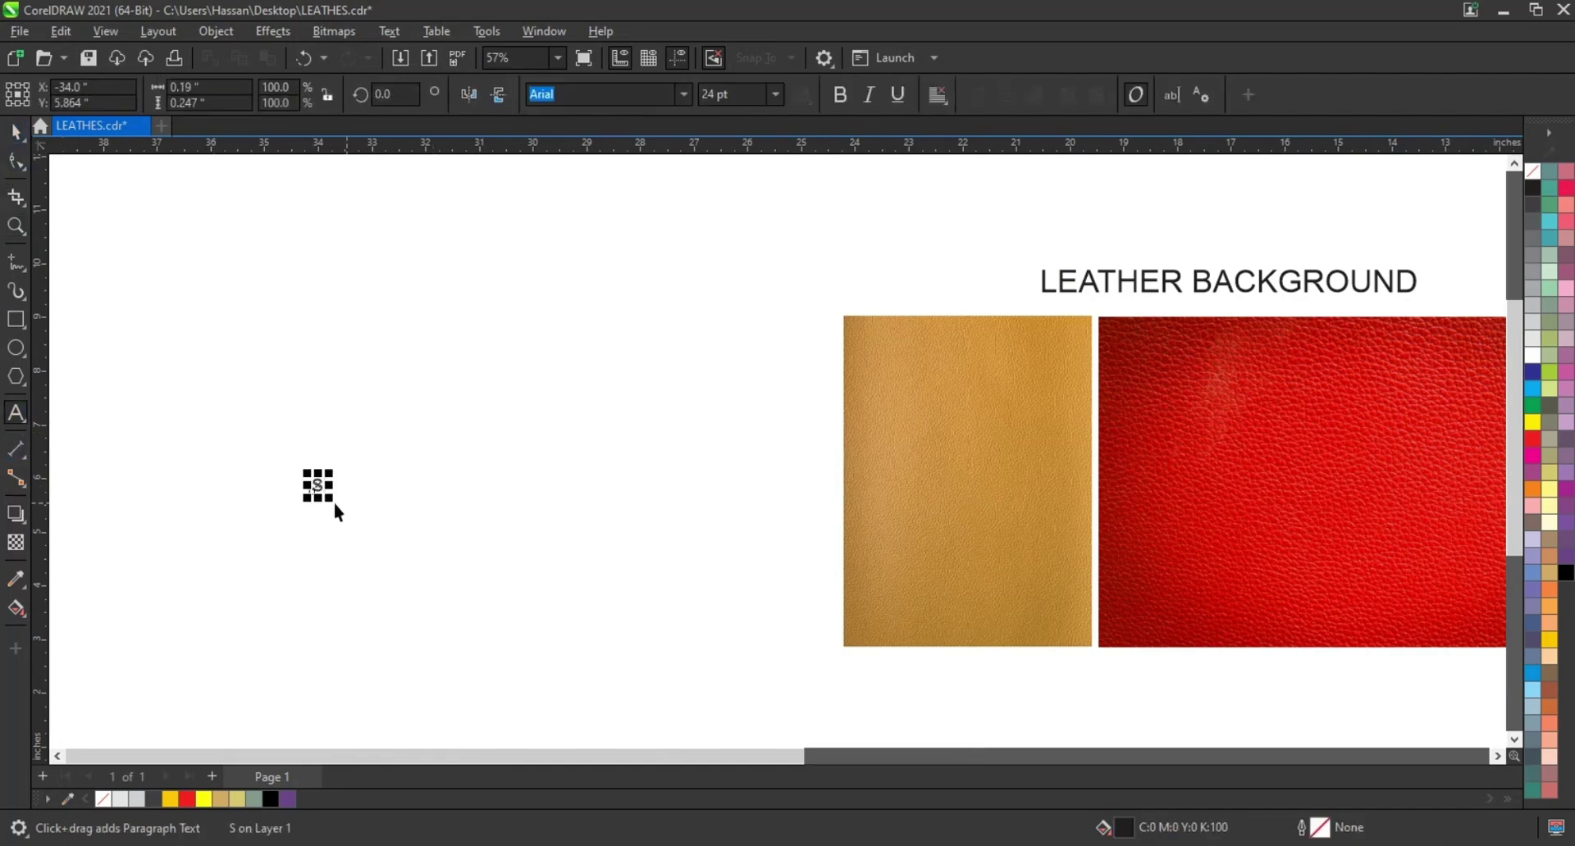
mouse_move(384, 577)
mouse_down()
mouse_move(451, 695)
mouse_move(443, 669)
mouse_up()
key(ctrl+space)
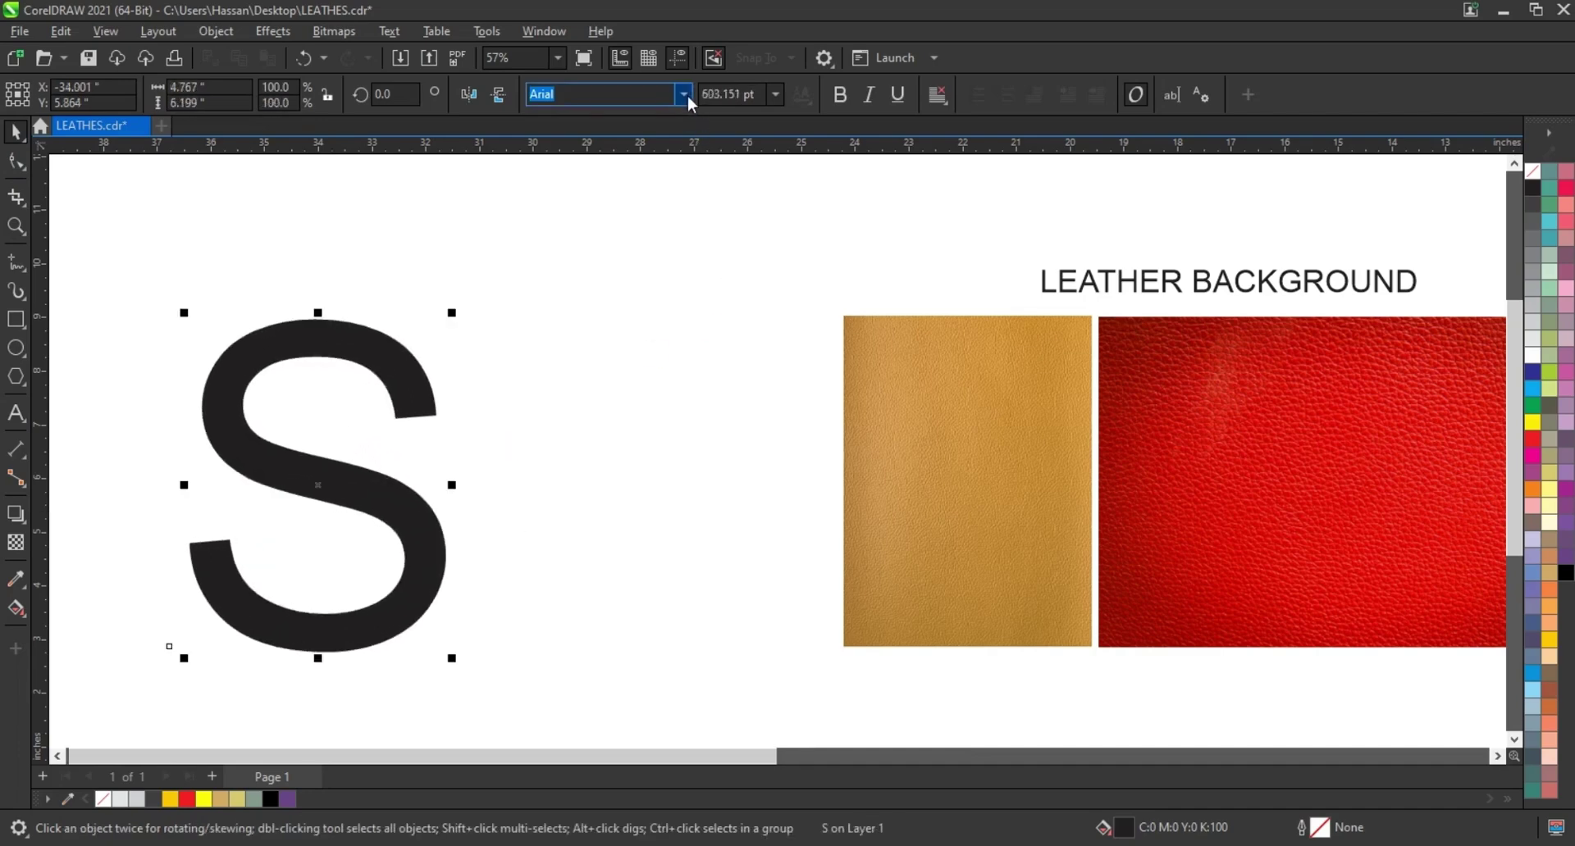
Step: Set the S in the Jersey M54 font
click(688, 96)
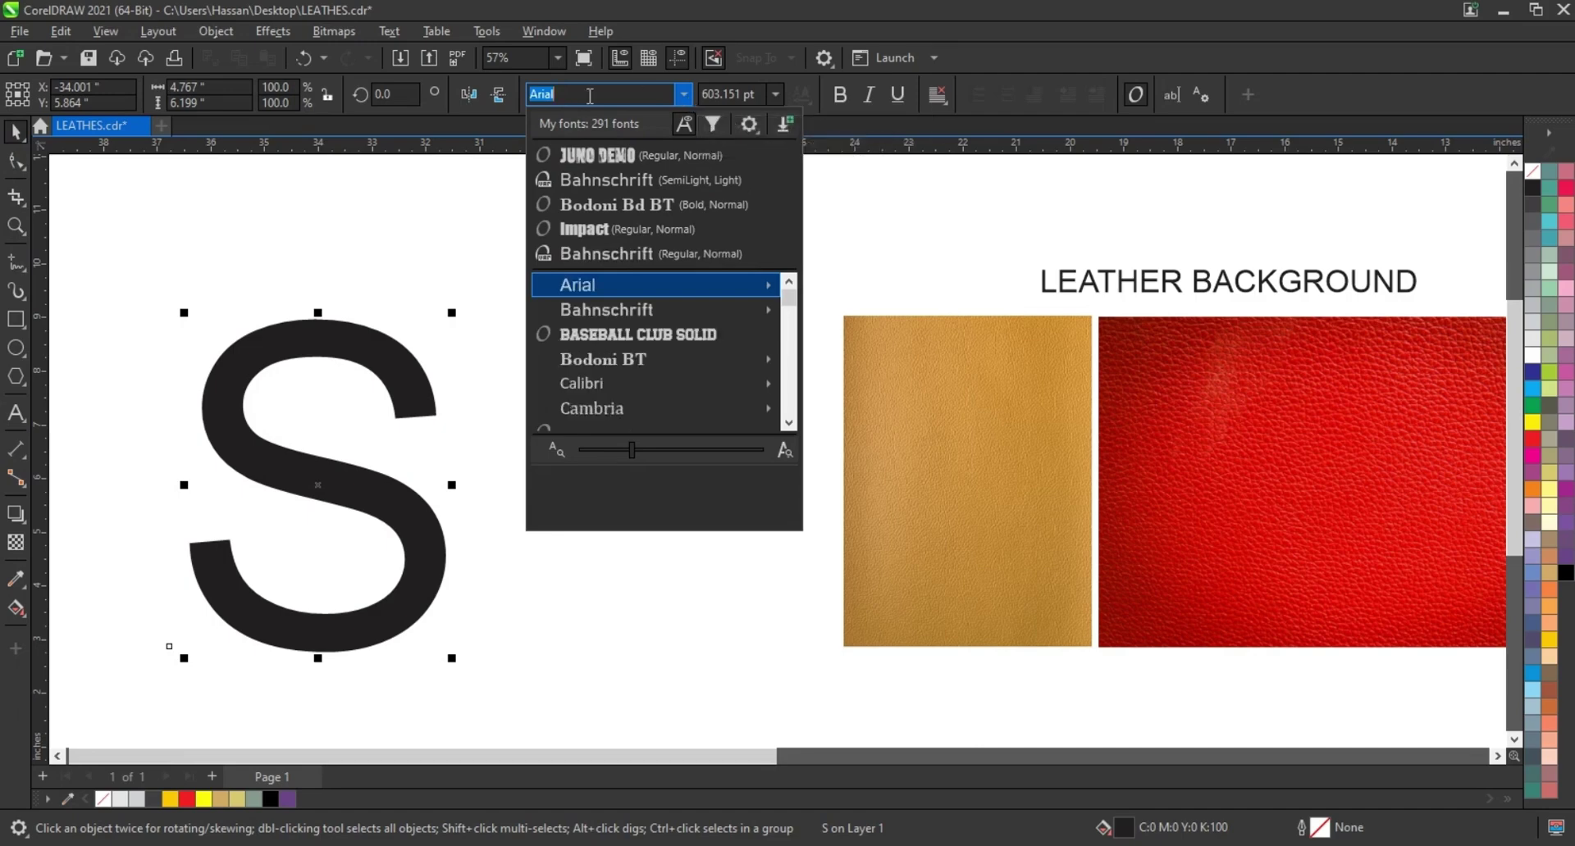
text(JERS)
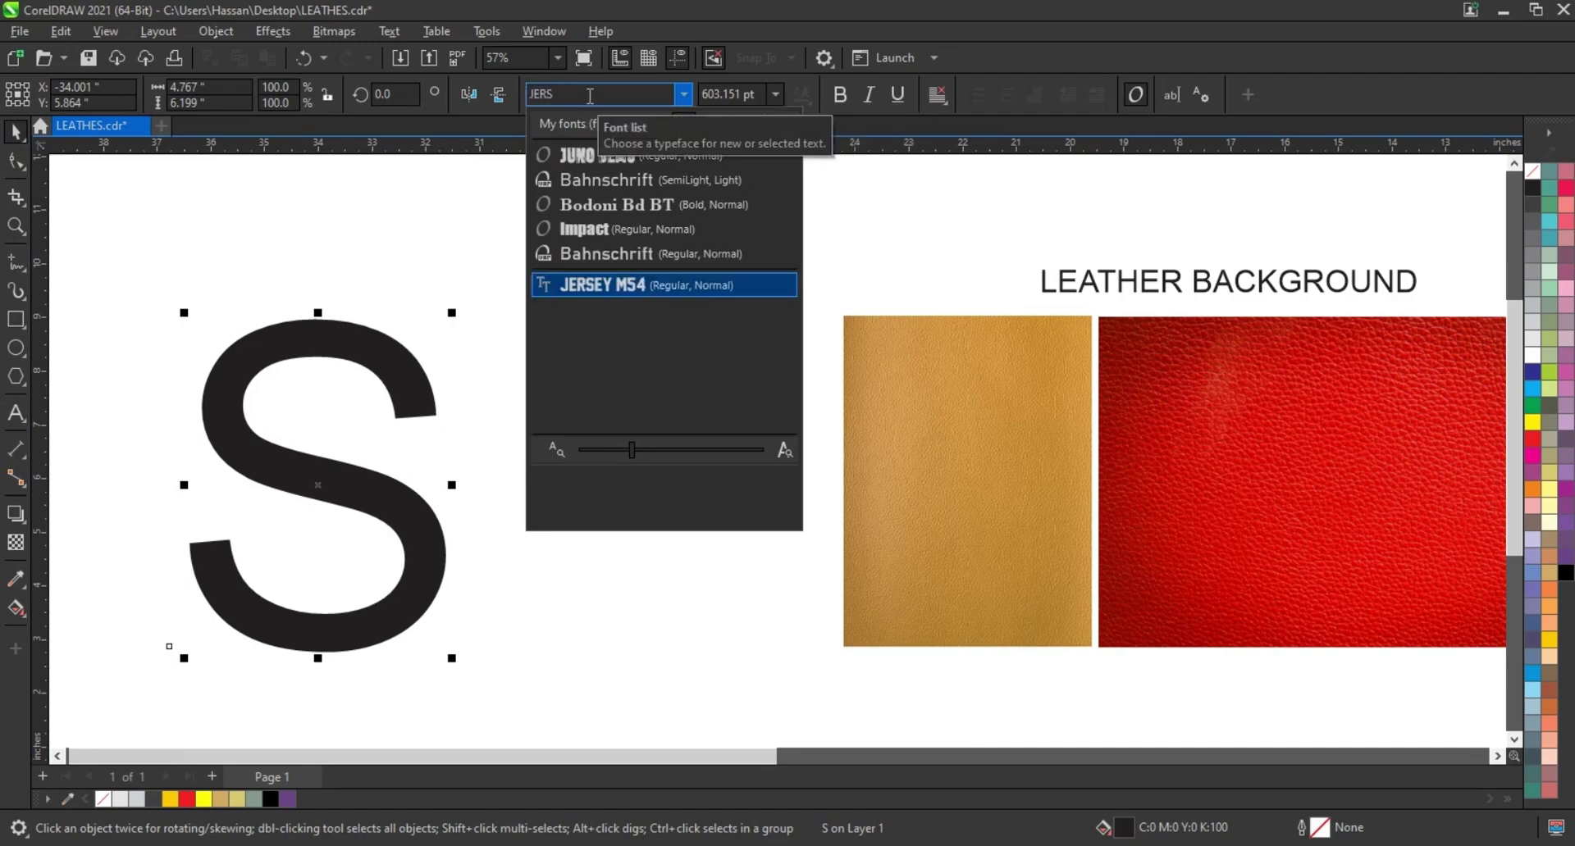
key(Return)
Step: Enlarge the S to about 5.2 by 9.4 inches and move it right toward the leather
scroll(552, 464, down, 1)
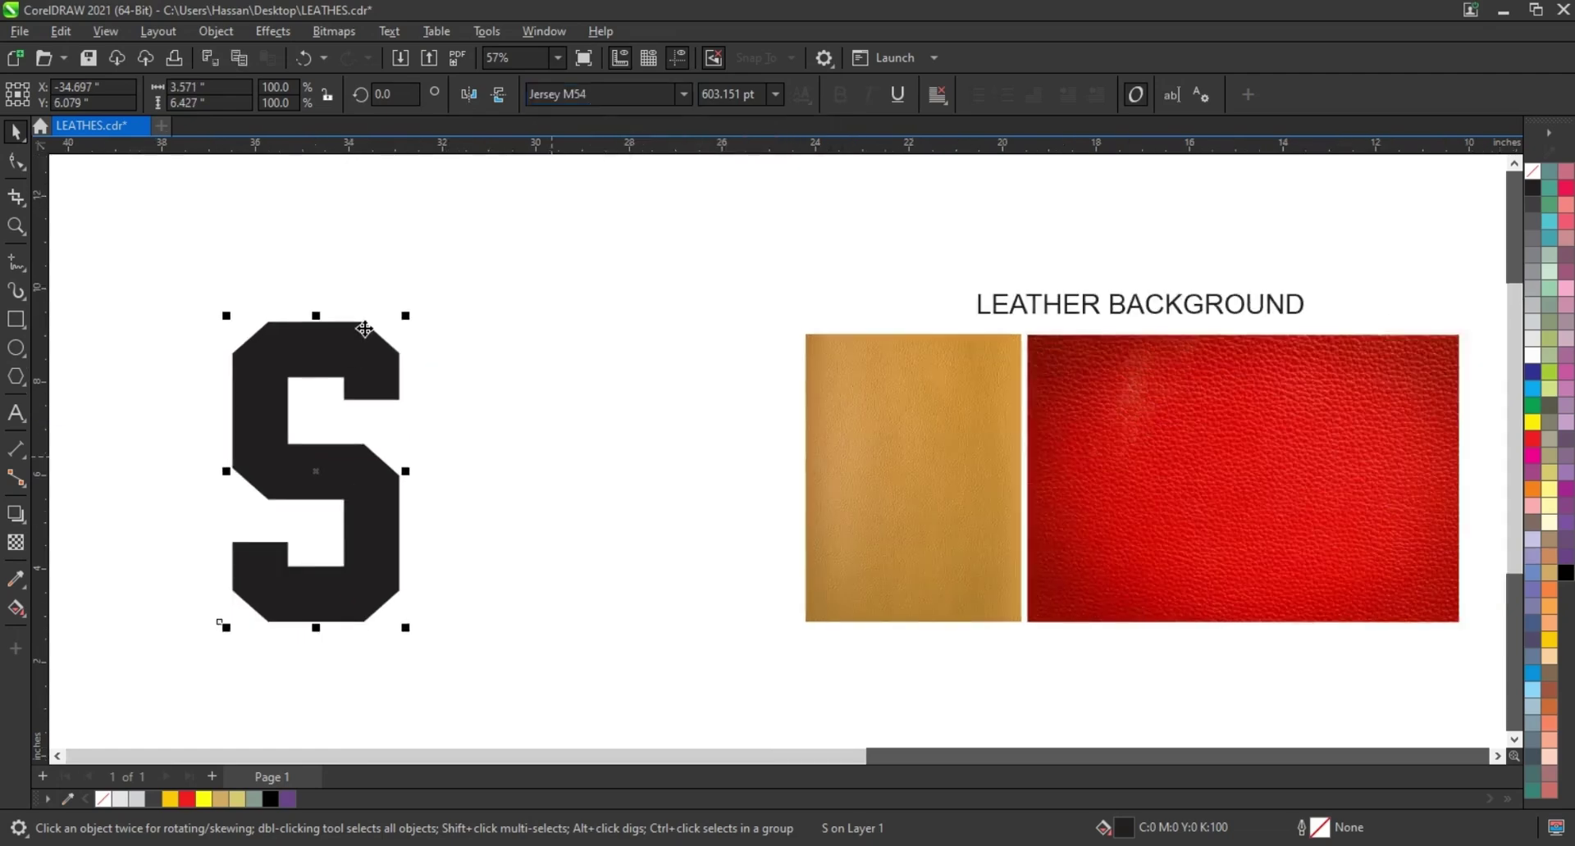
drag(475, 246, 451, 236)
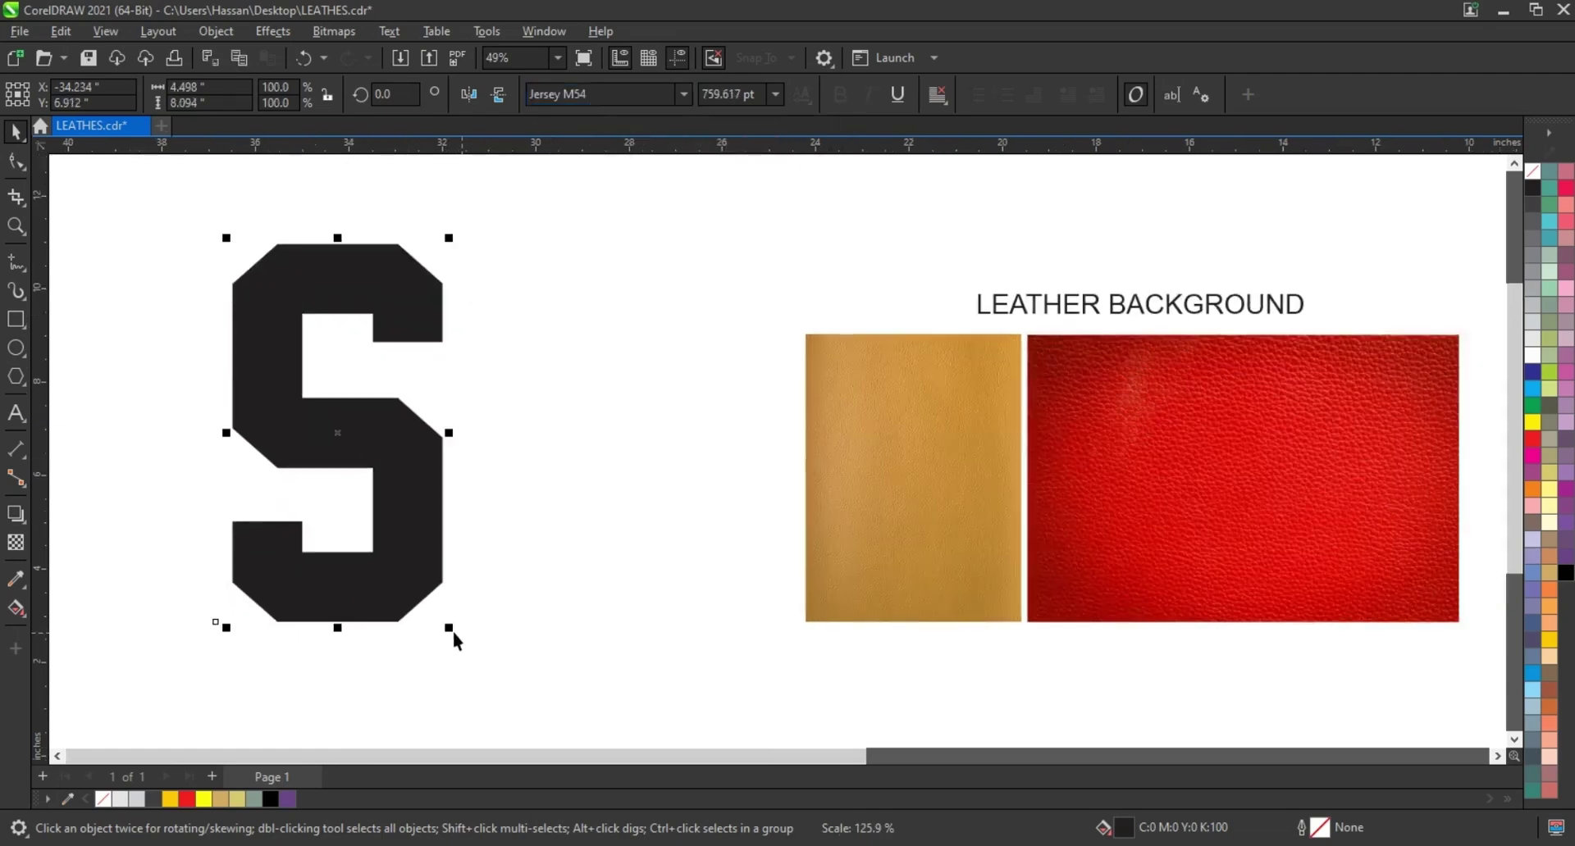
drag(482, 683, 502, 704)
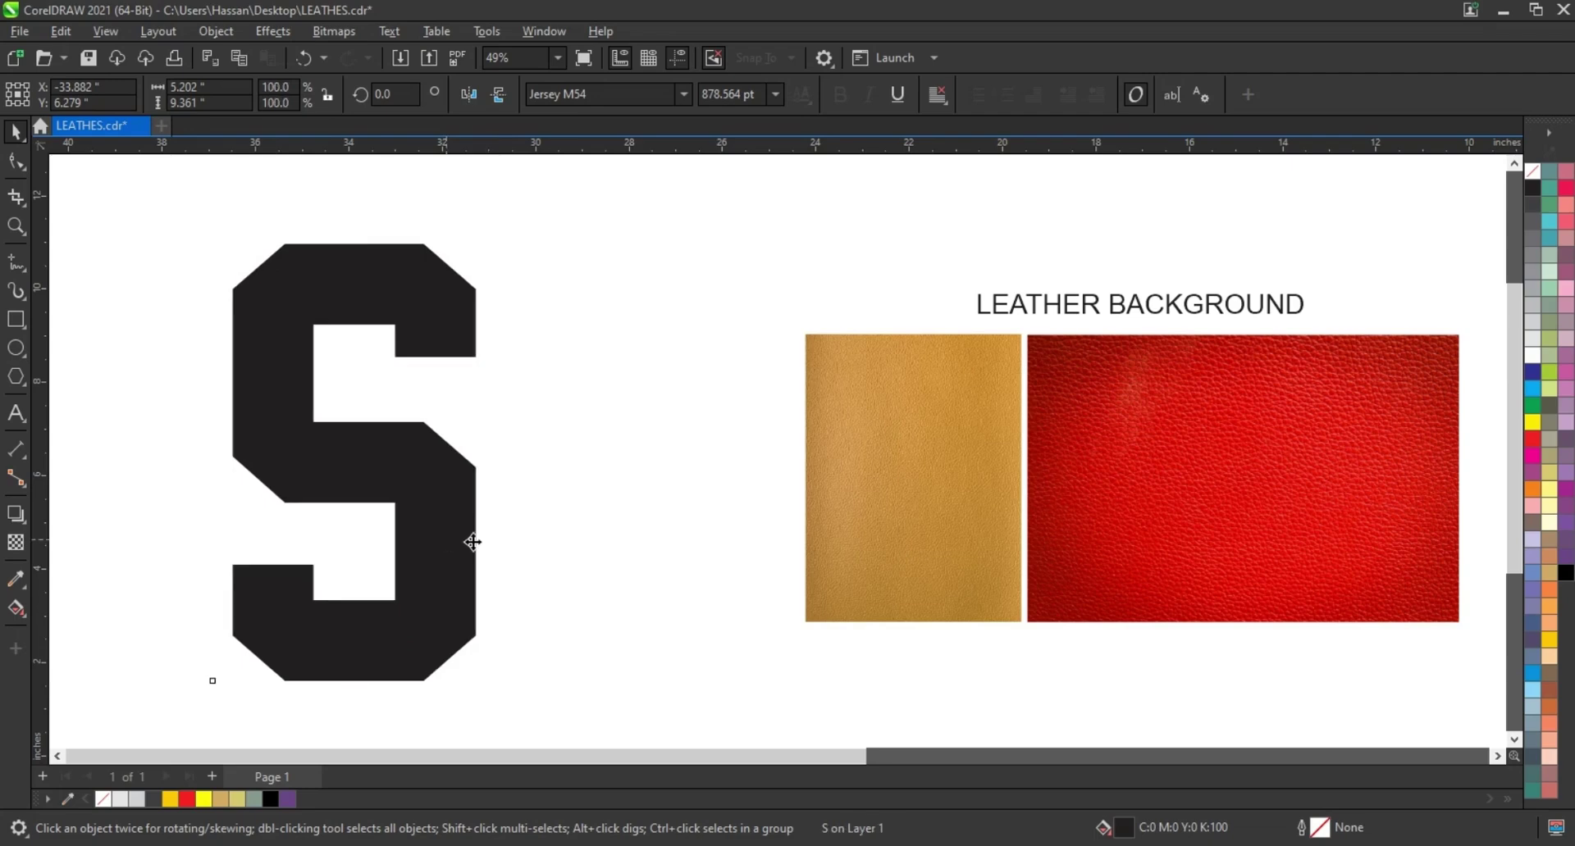
drag(447, 543, 559, 560)
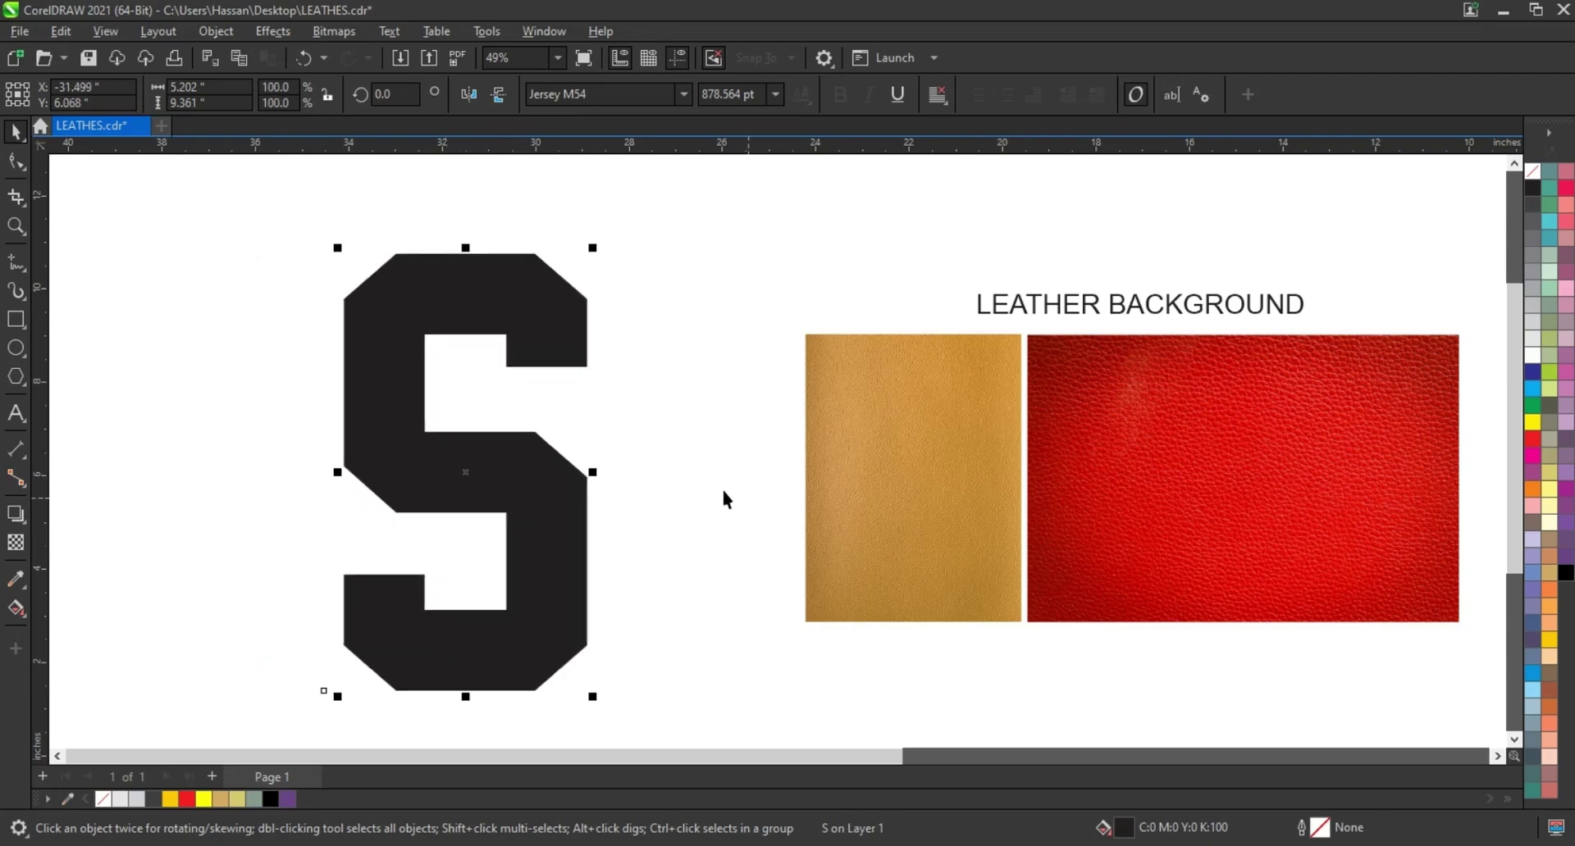
Step: Convert the S to curves and fill it 30% gray
click(229, 37)
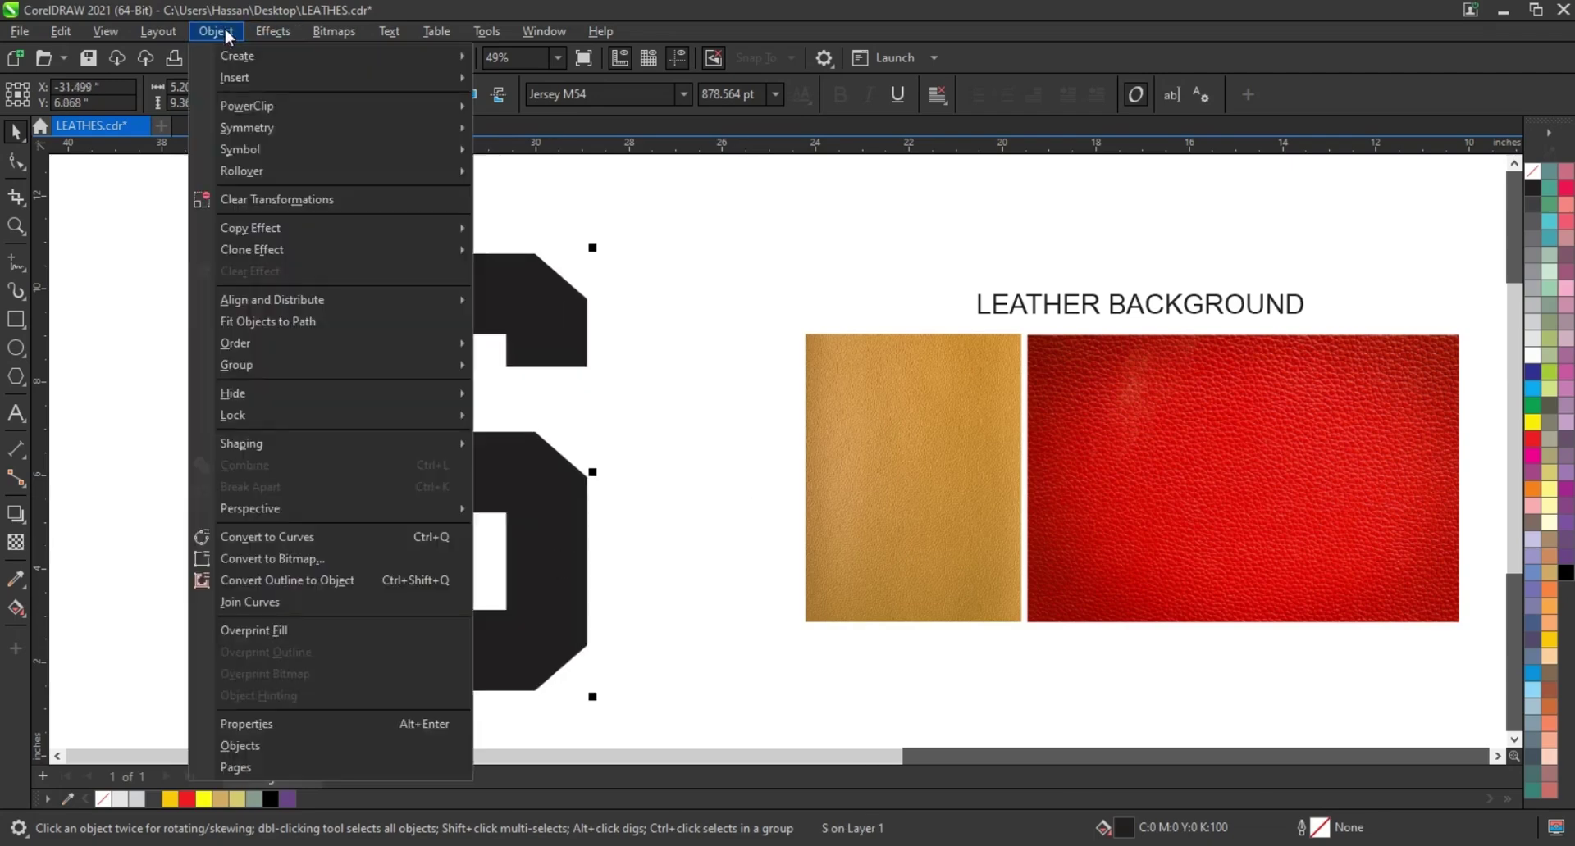
click(262, 538)
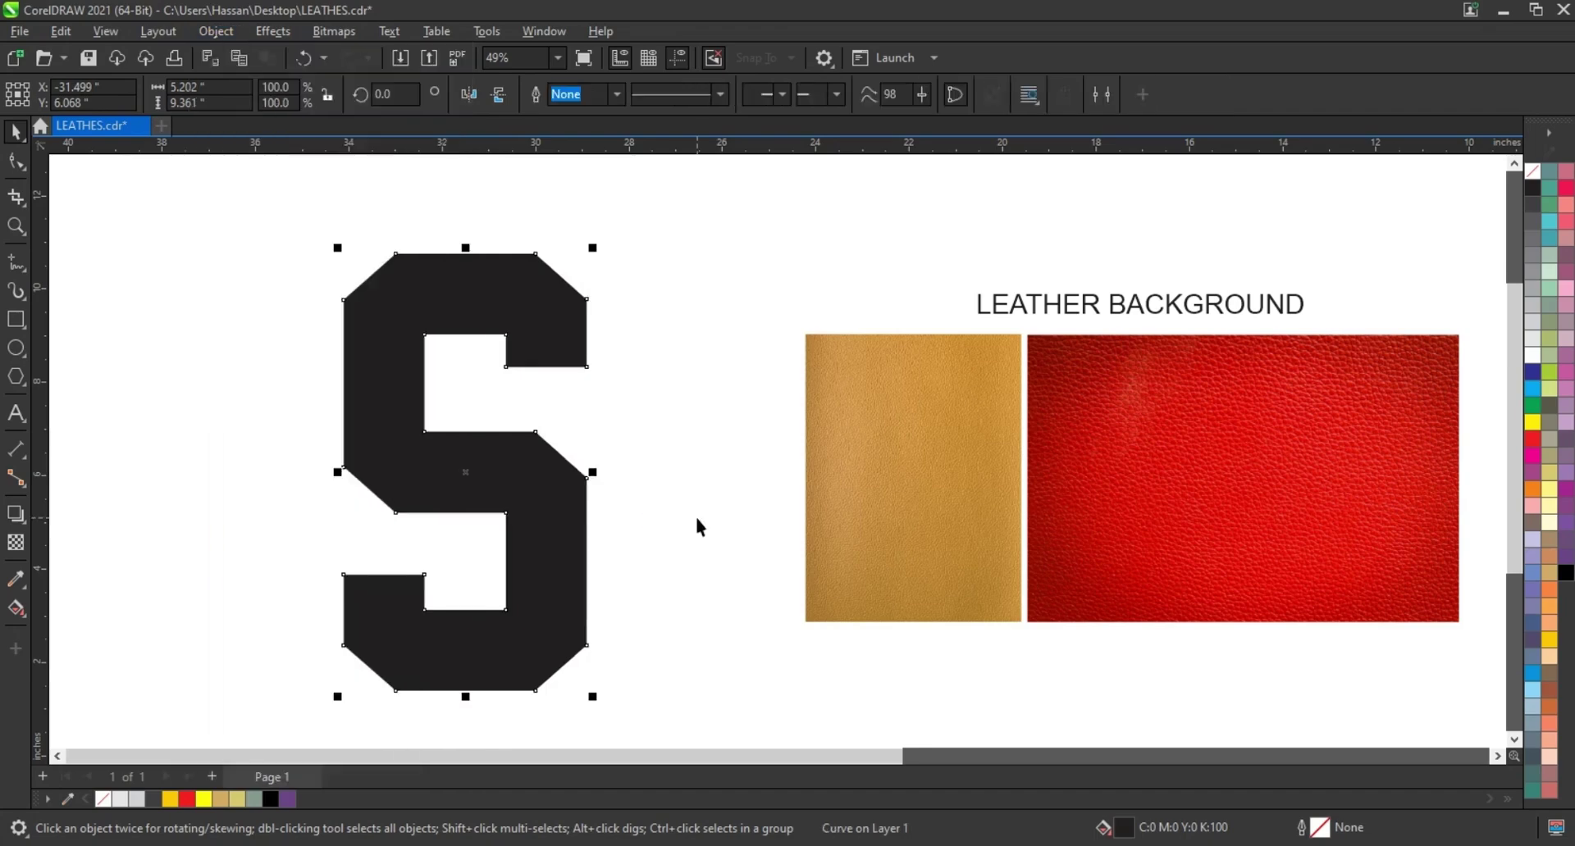
click(698, 519)
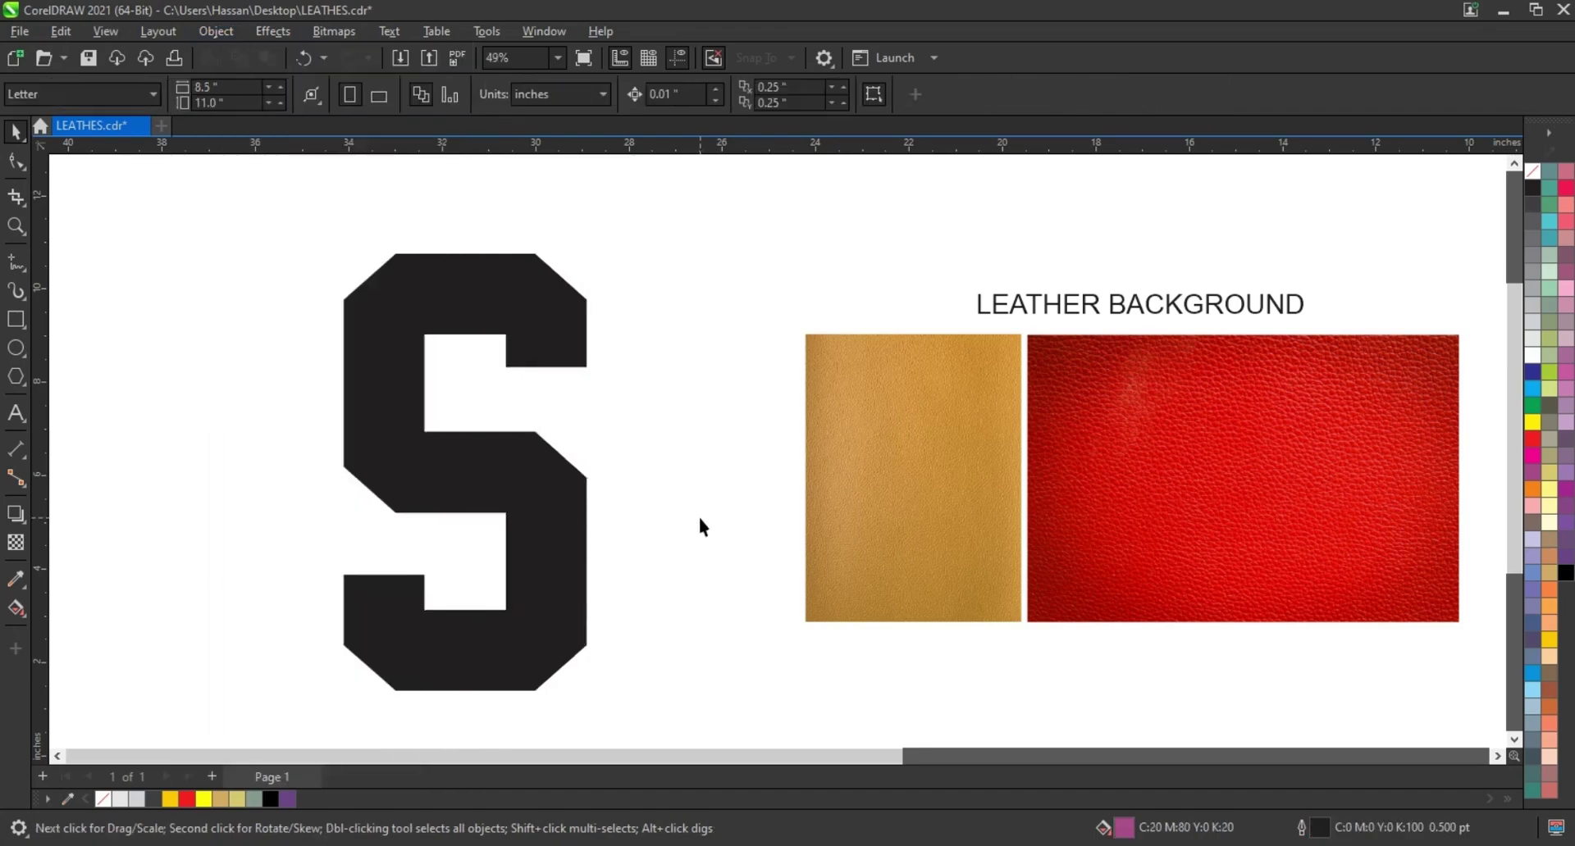
click(569, 519)
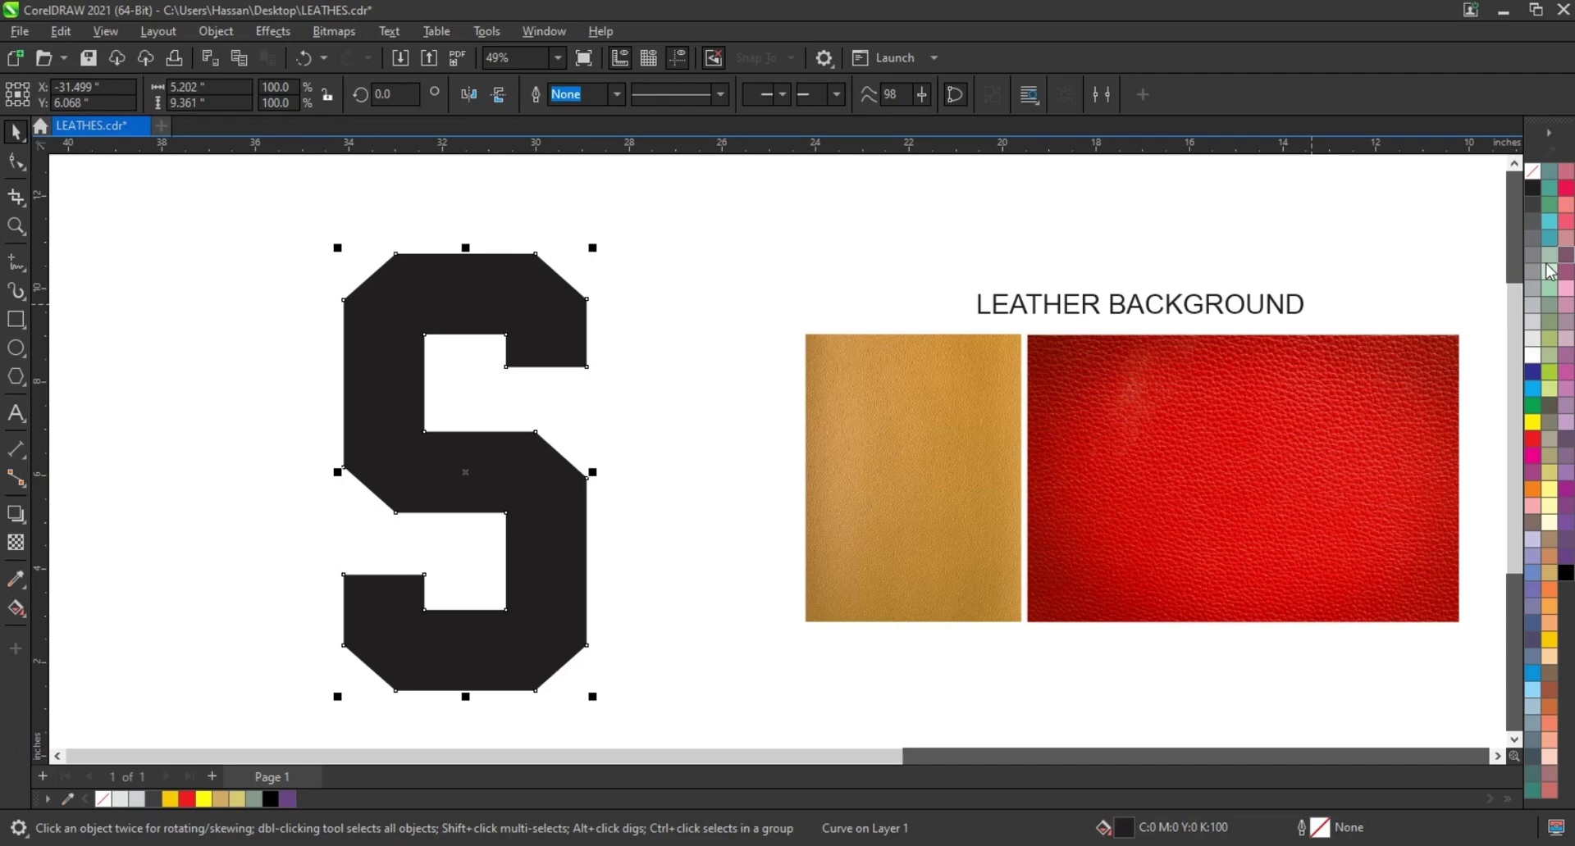
click(1530, 311)
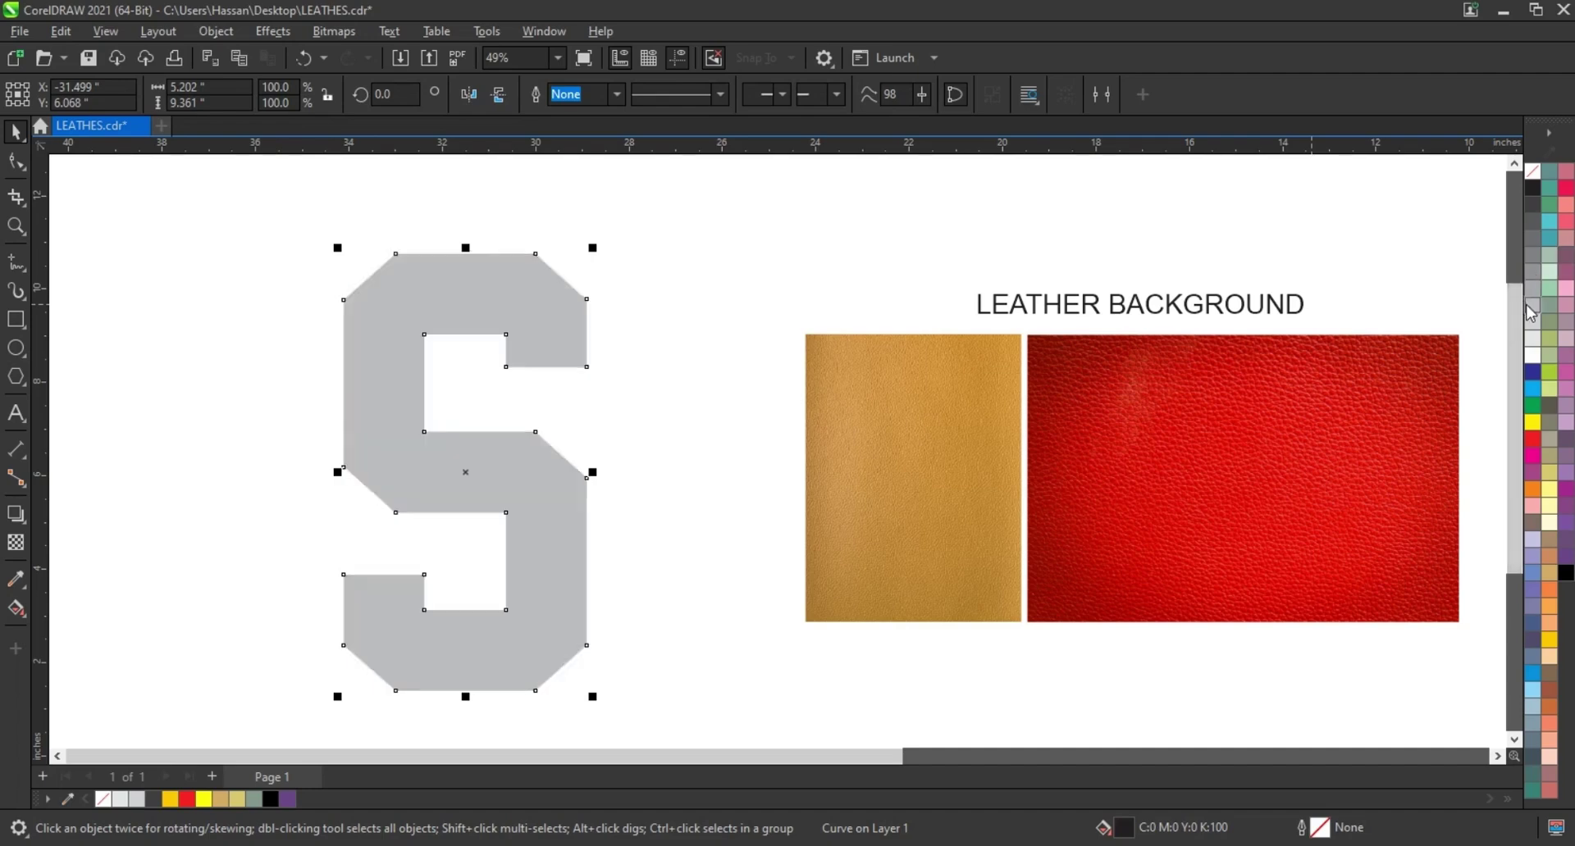
Step: Give the S a black outline and add an inward contour inside it
right_click(1532, 190)
click(1468, 201)
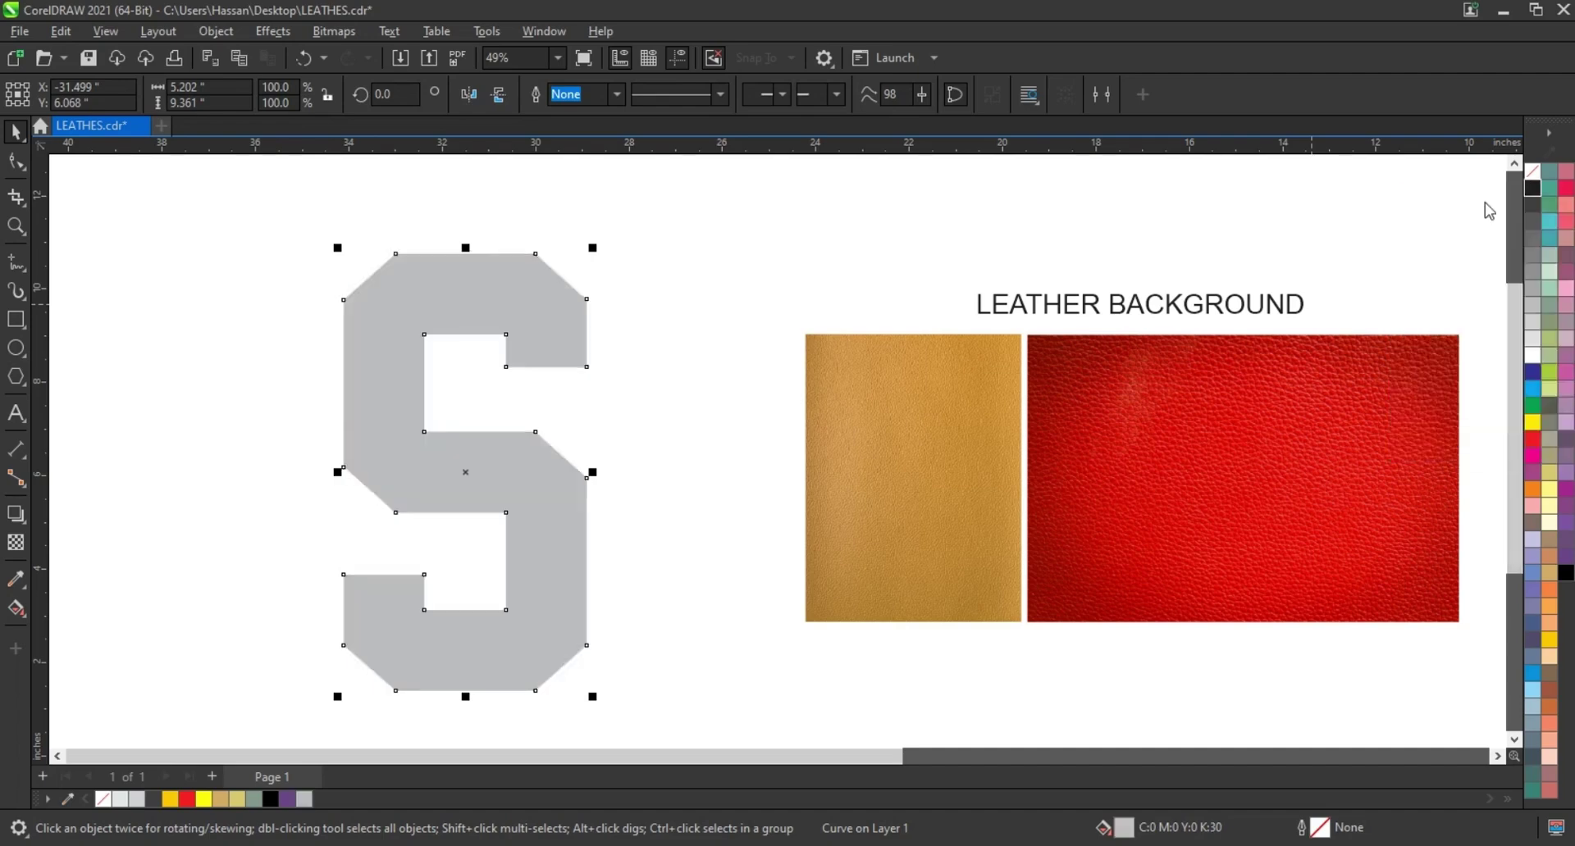
click(23, 526)
click(82, 535)
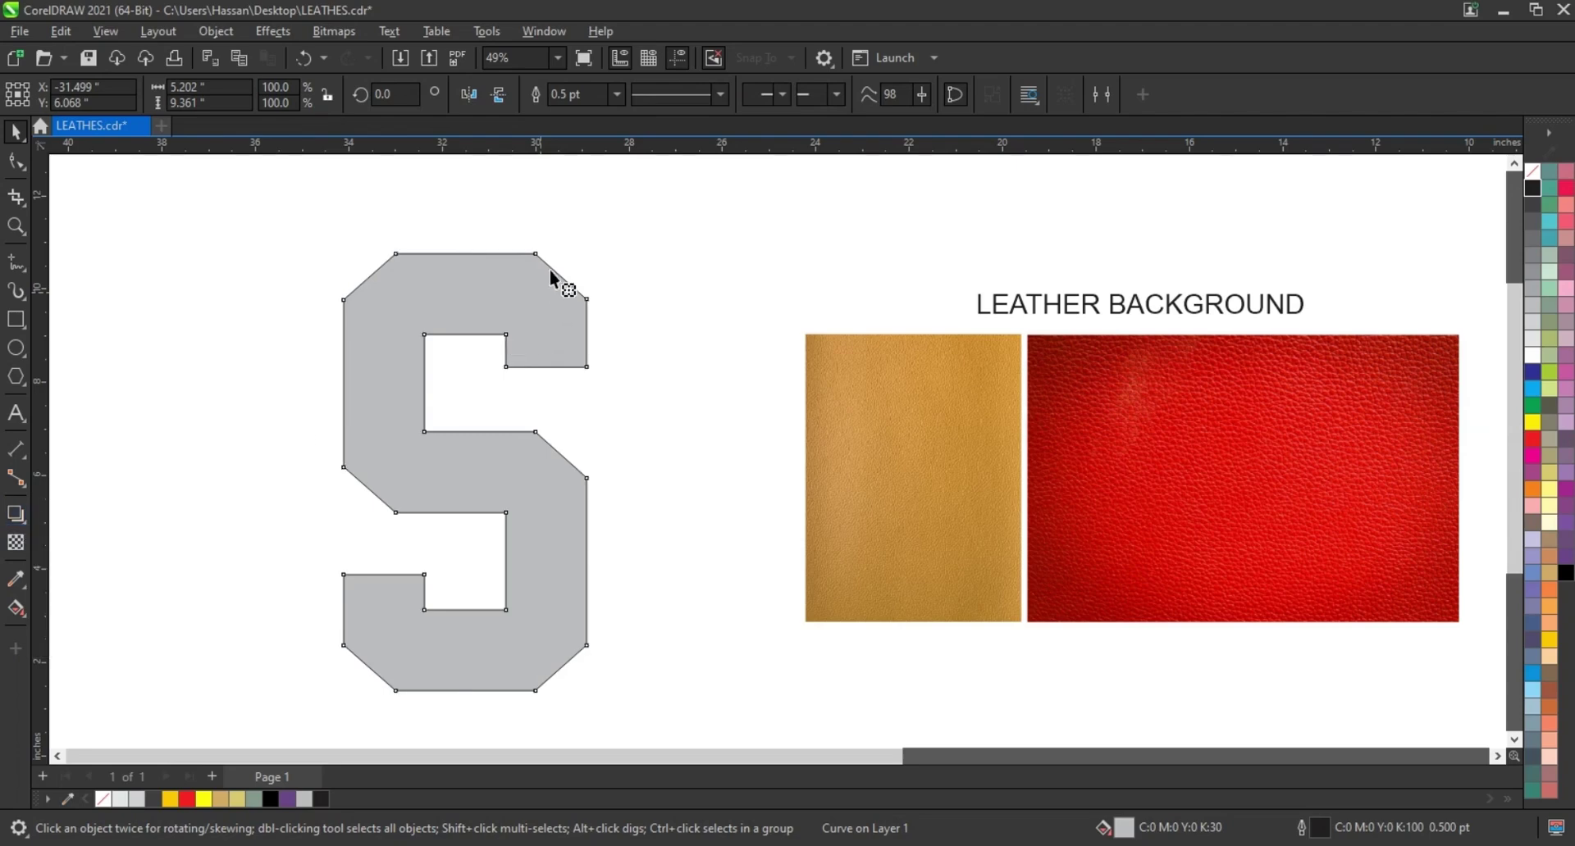
drag(537, 253, 540, 276)
Step: Break the inner contour apart into its own shape
click(18, 131)
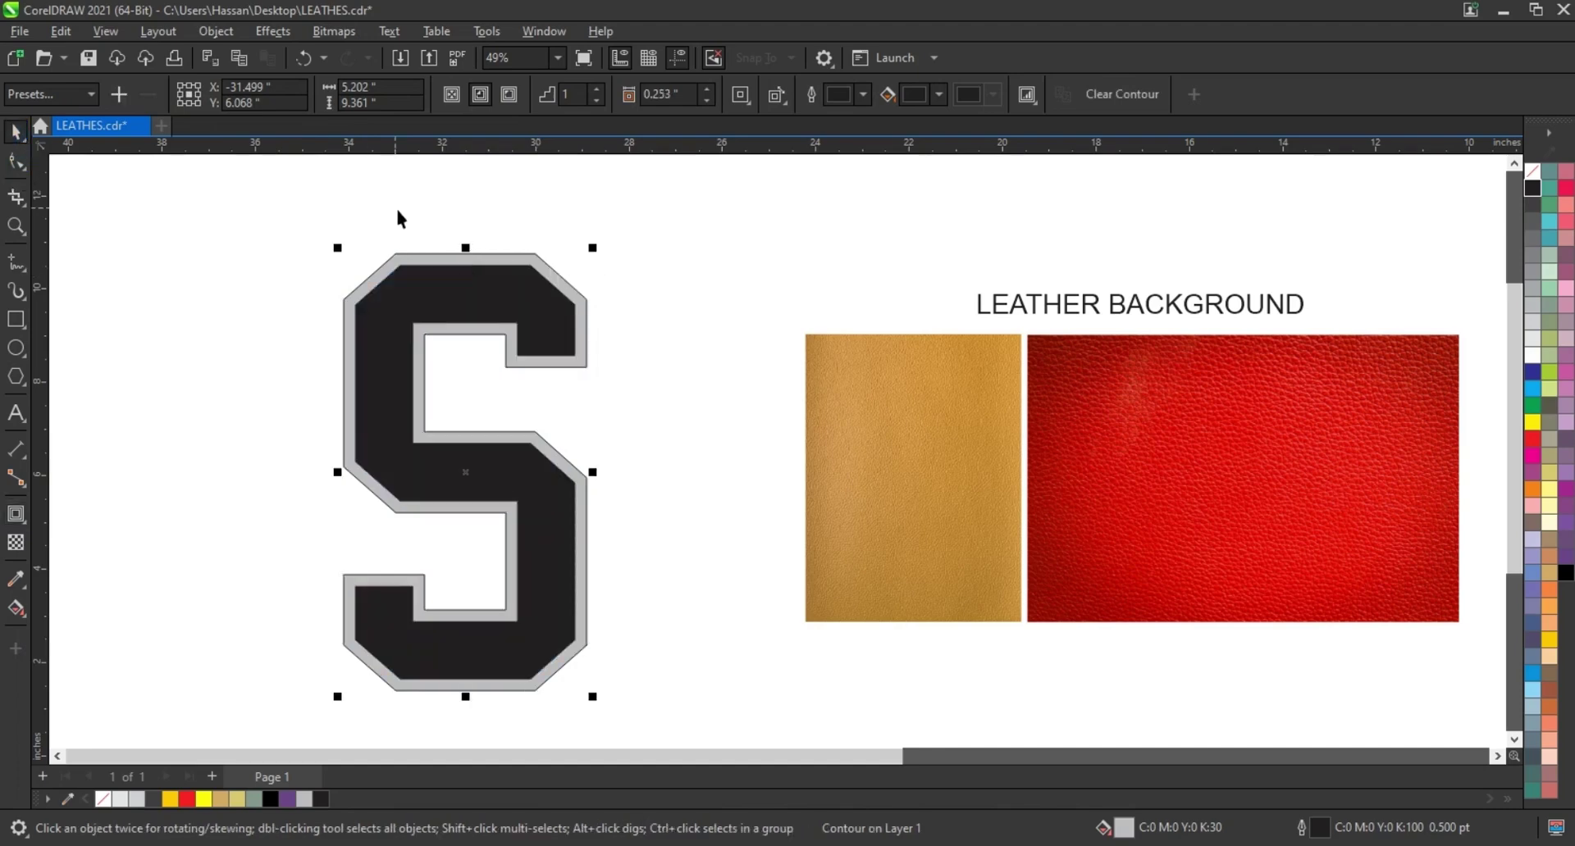
click(204, 37)
click(246, 486)
Step: Add a 0.276-inch dark contour around the outside of the S
click(232, 457)
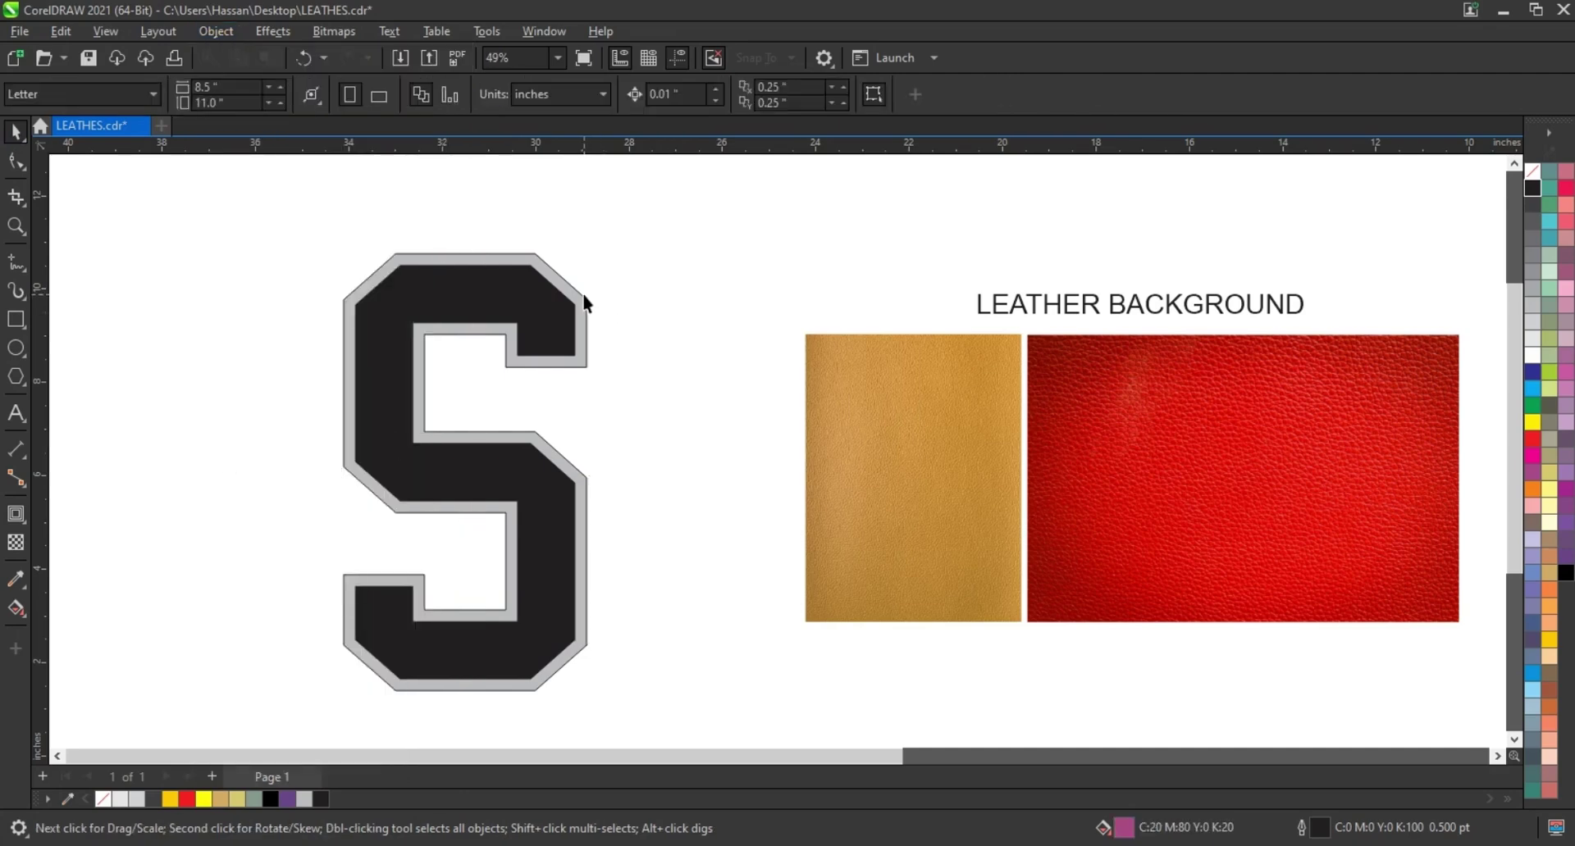
click(585, 305)
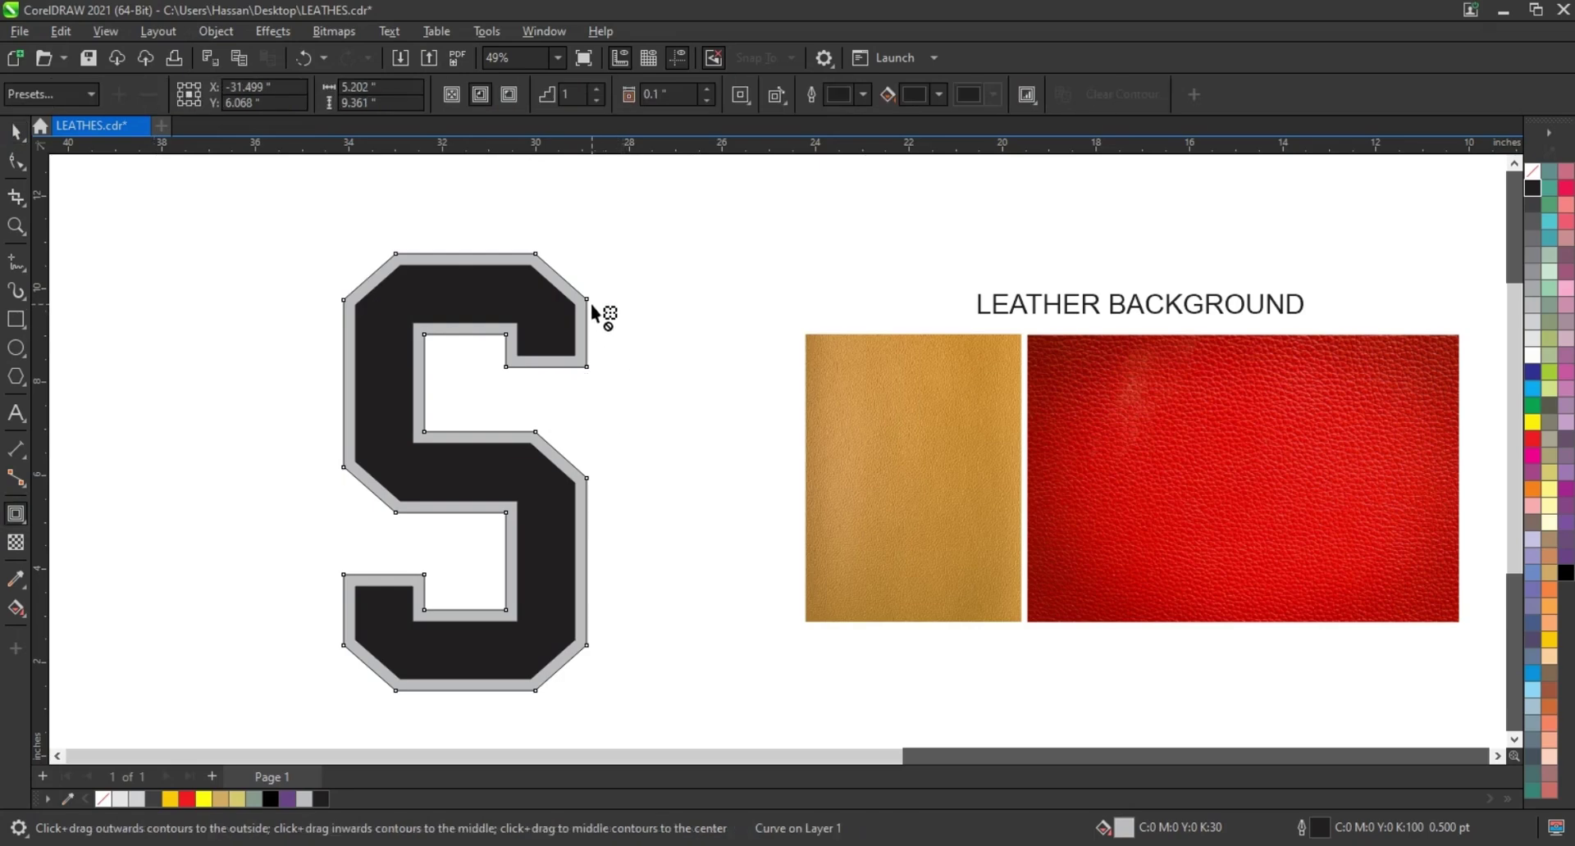
drag(591, 304, 600, 289)
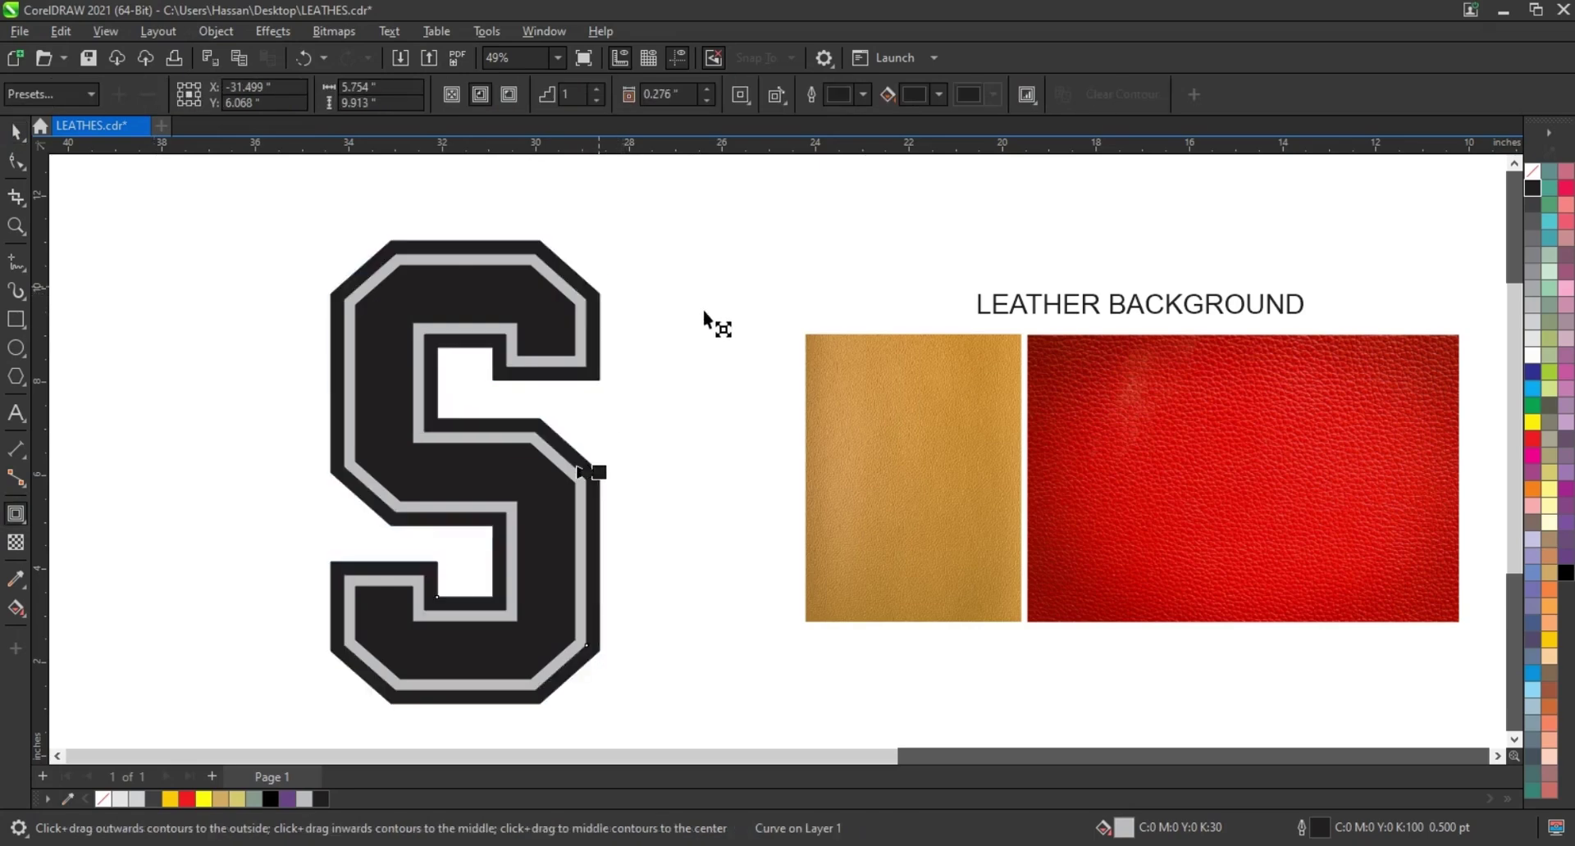
click(17, 133)
Step: Break the outer contour apart and fill it pure black
click(215, 31)
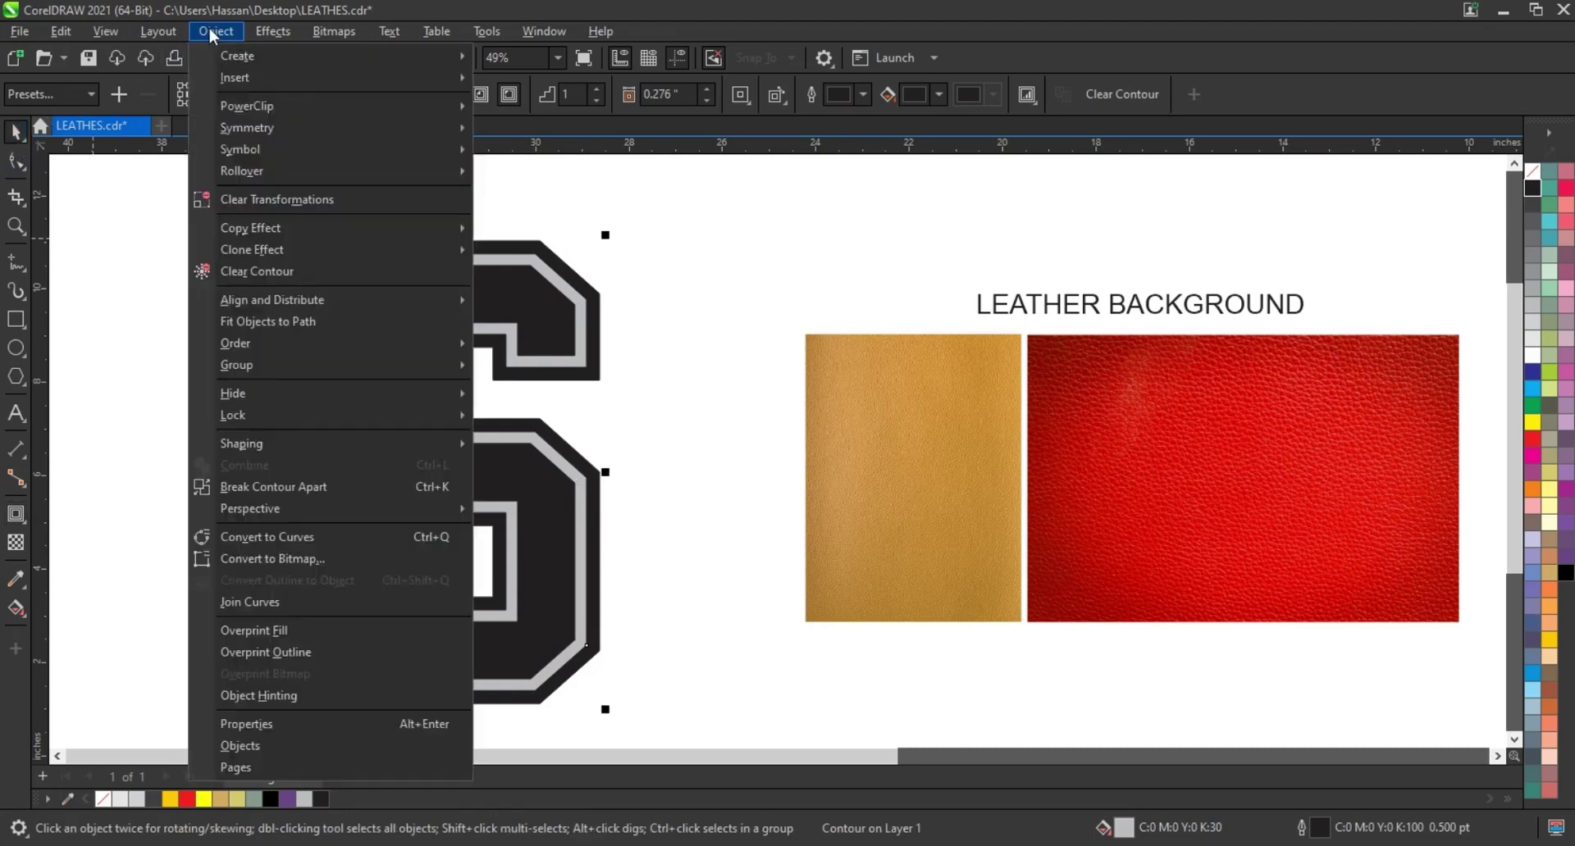
click(246, 484)
click(195, 451)
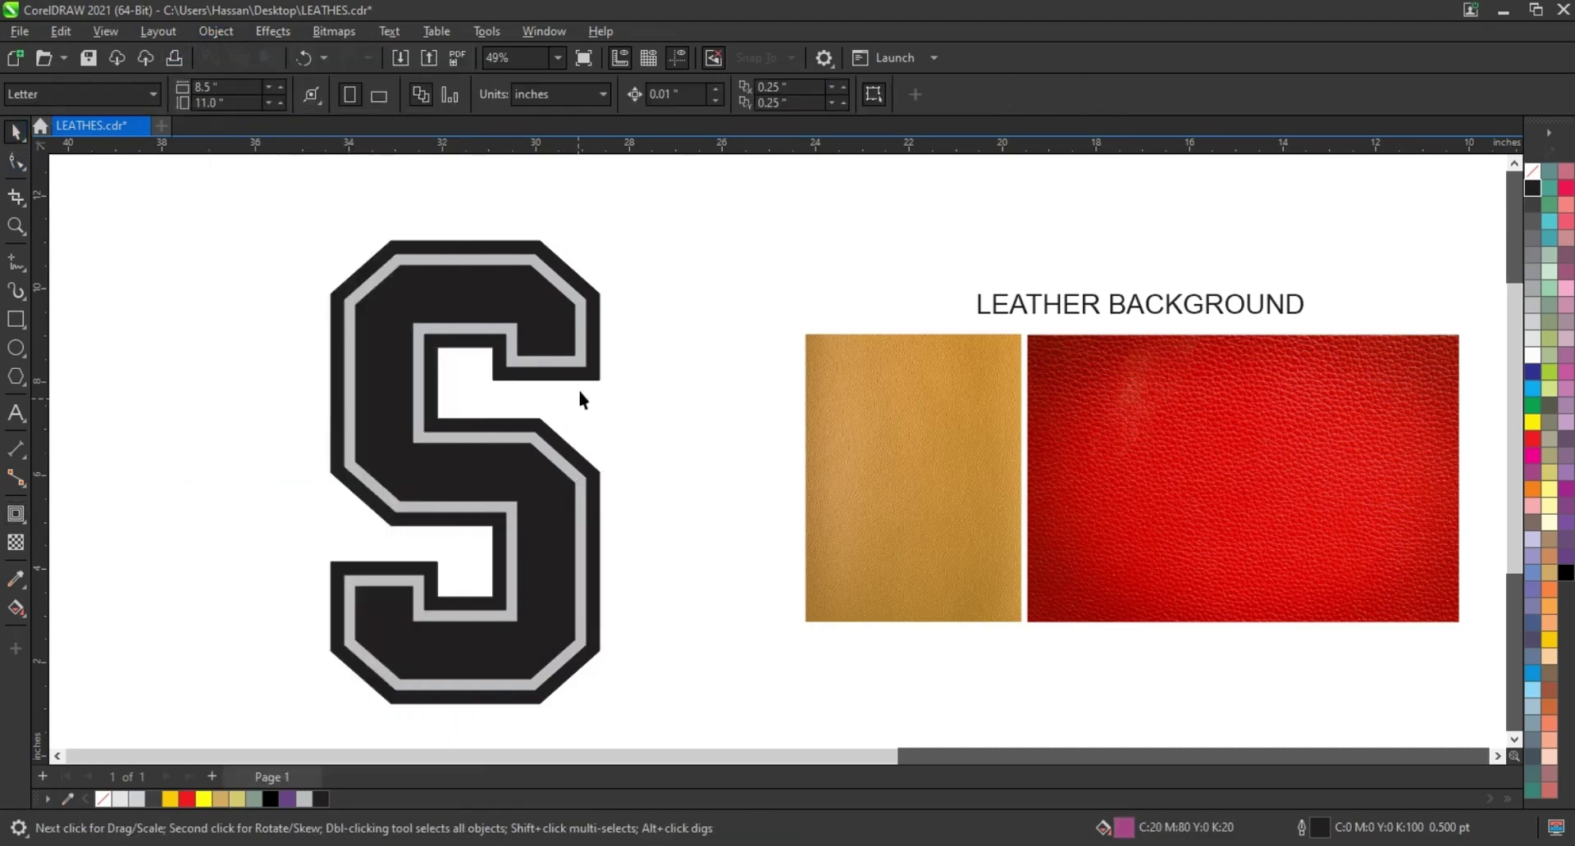
click(593, 381)
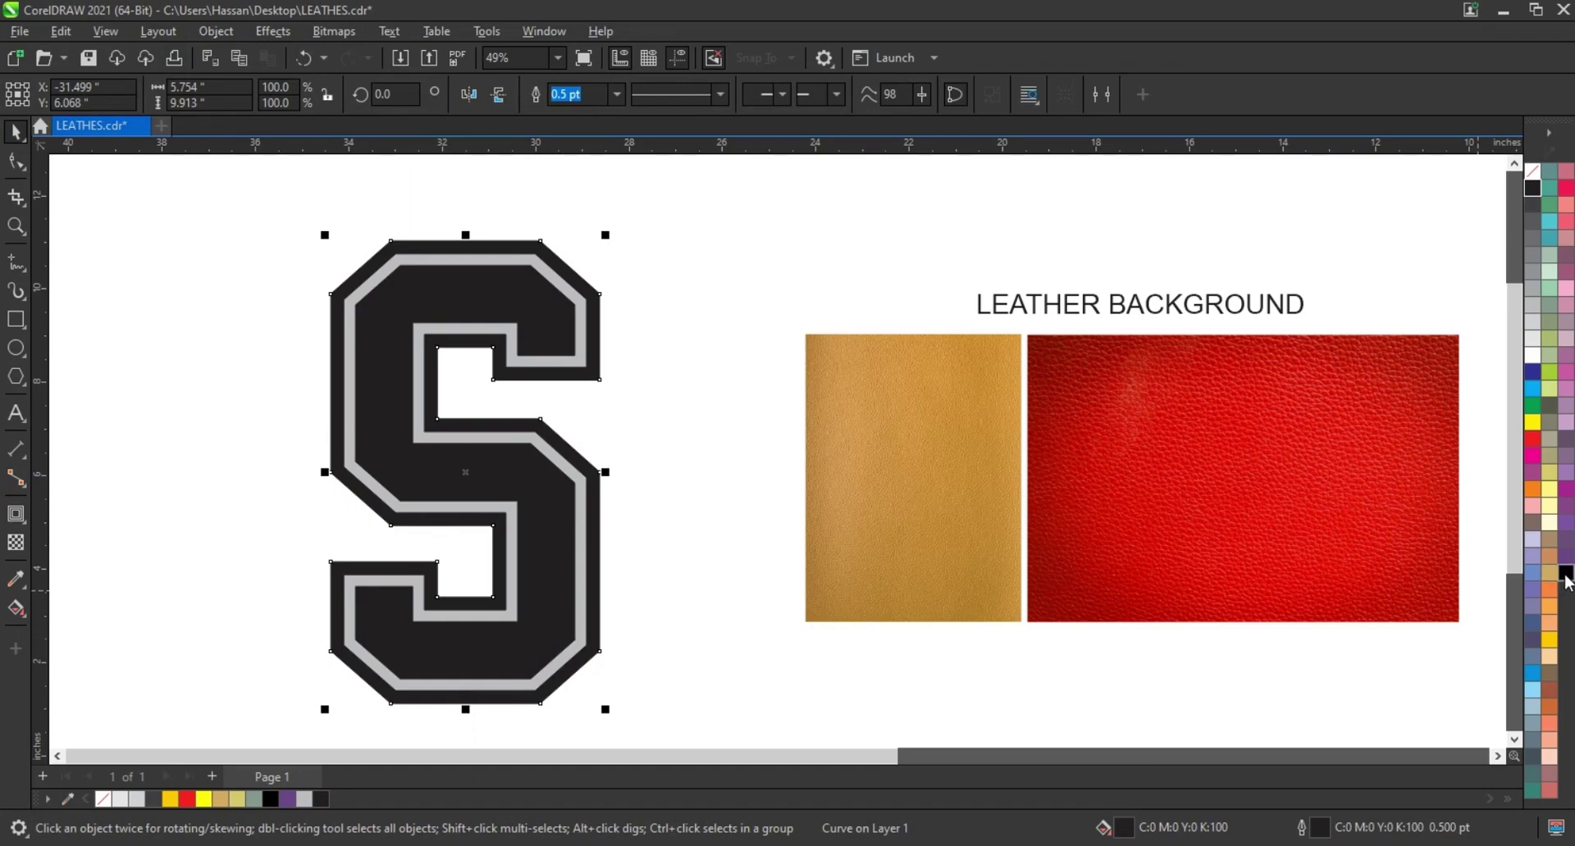
click(1565, 577)
Step: Fill the middle band white and the inner S light grey
click(701, 465)
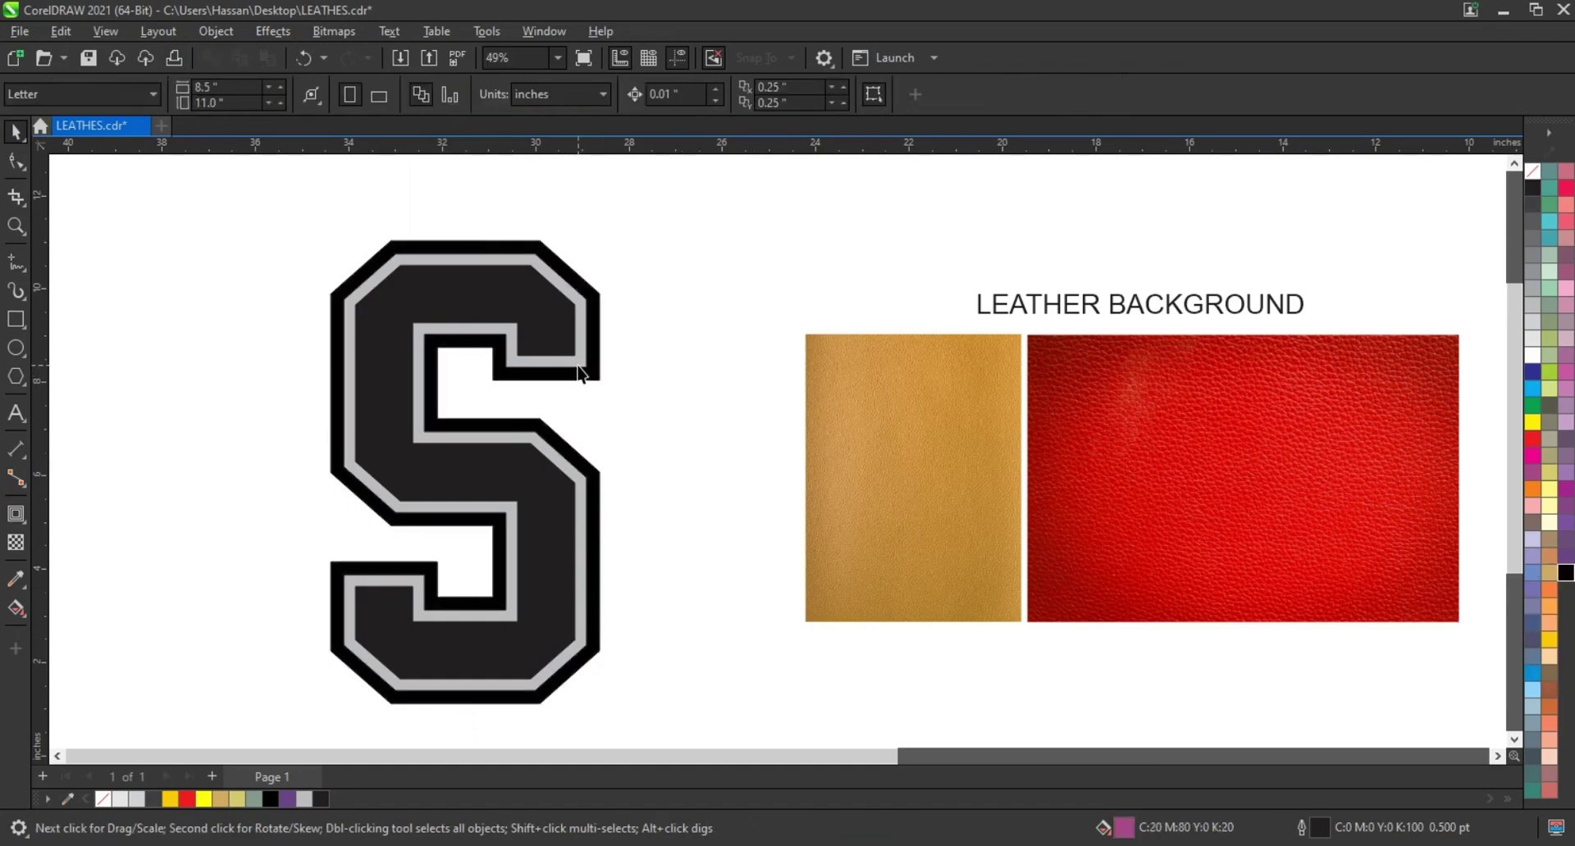
click(580, 372)
click(1531, 358)
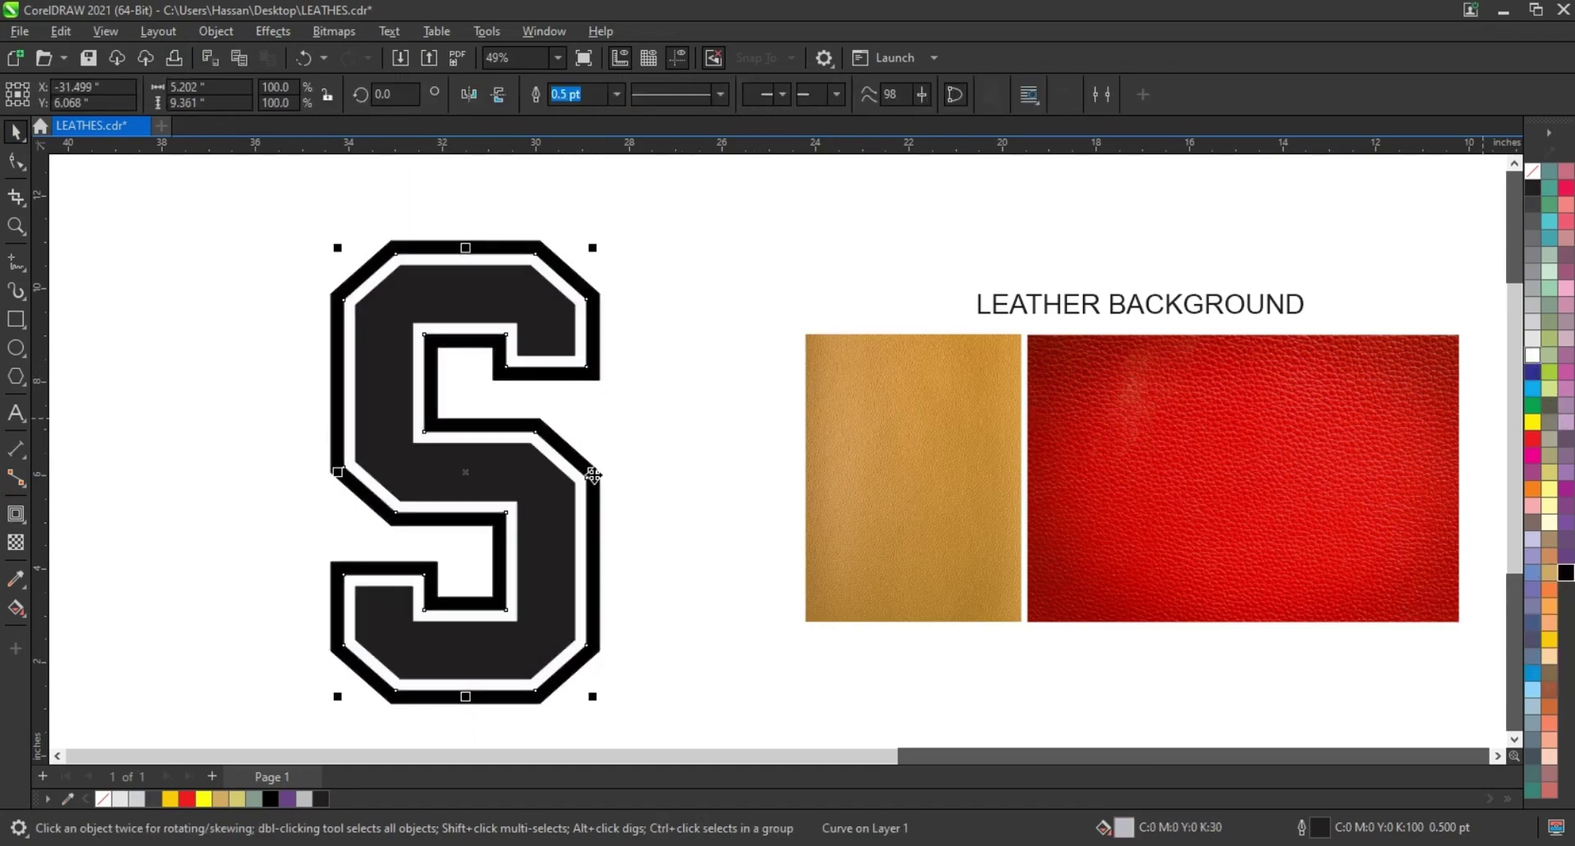
click(563, 351)
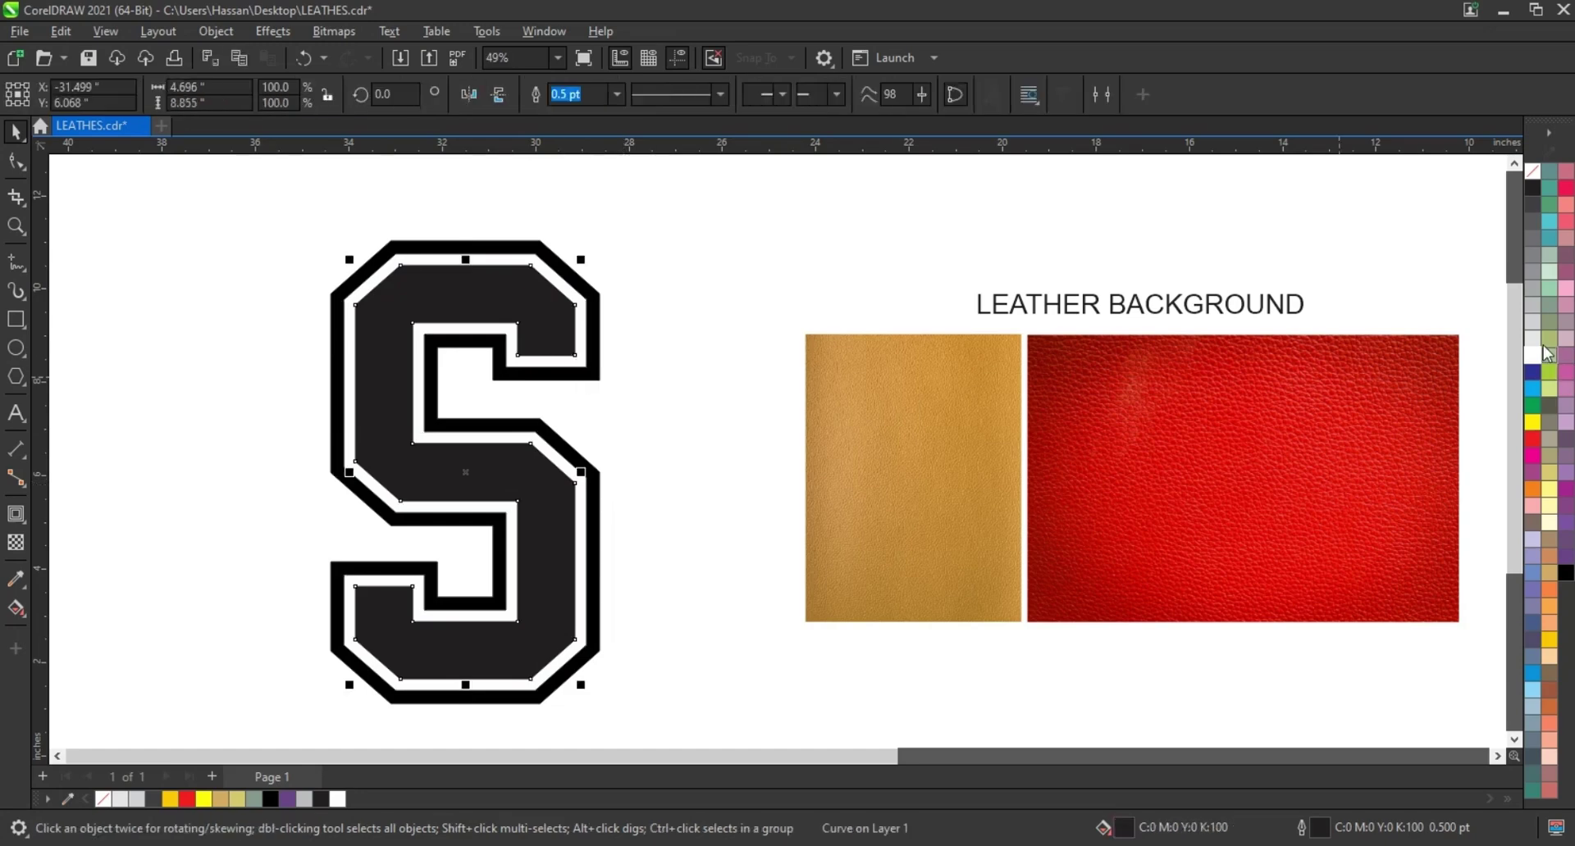
click(1532, 321)
click(653, 336)
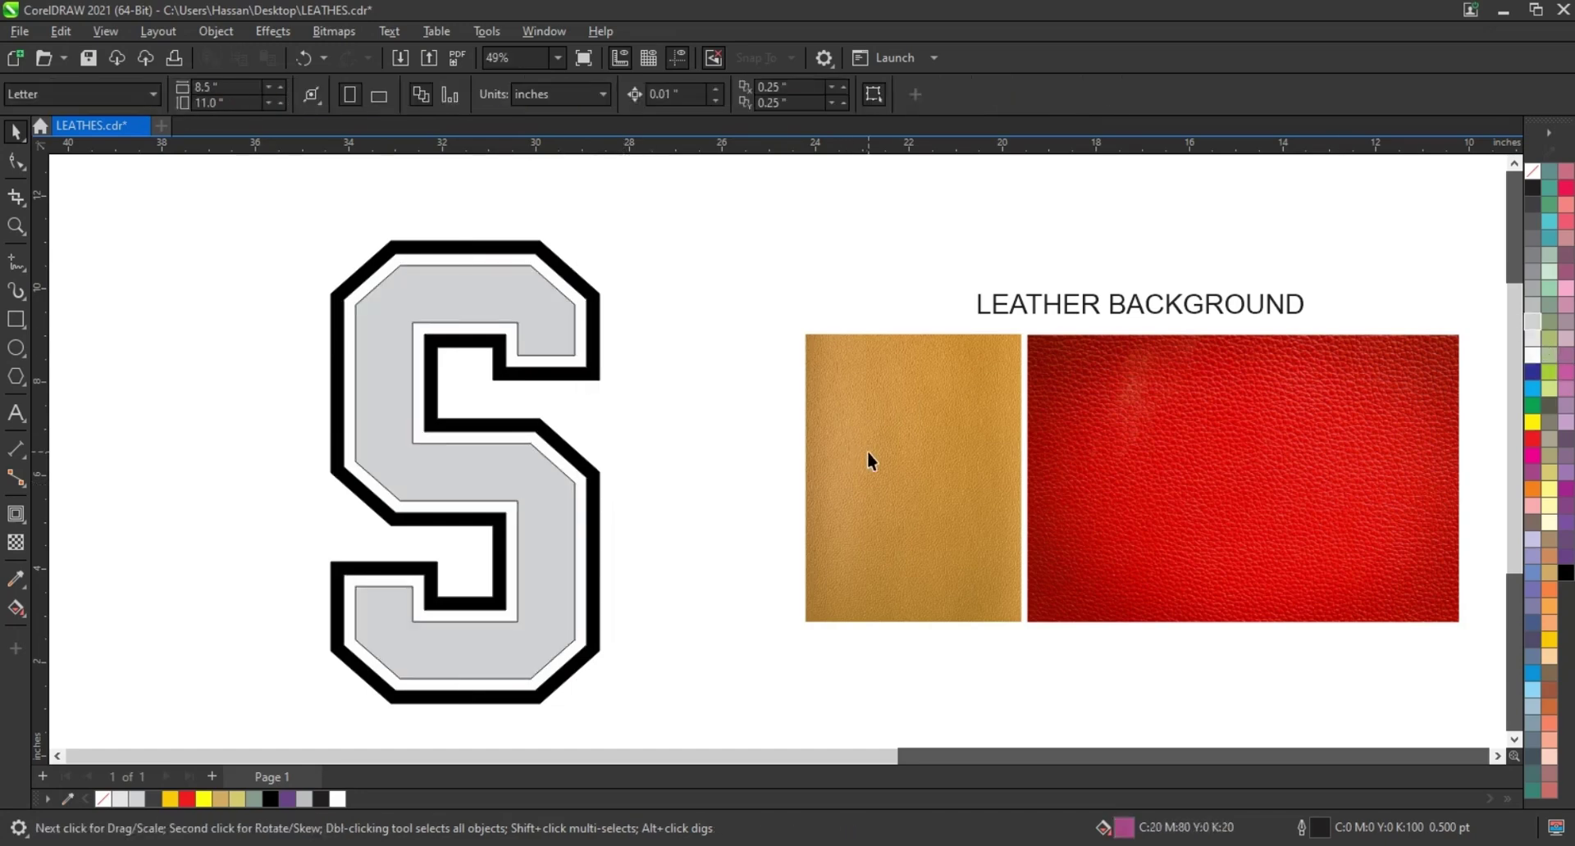
Step: PowerClip the tan leather inside the inner S and enlarge it to cover the letter
click(870, 455)
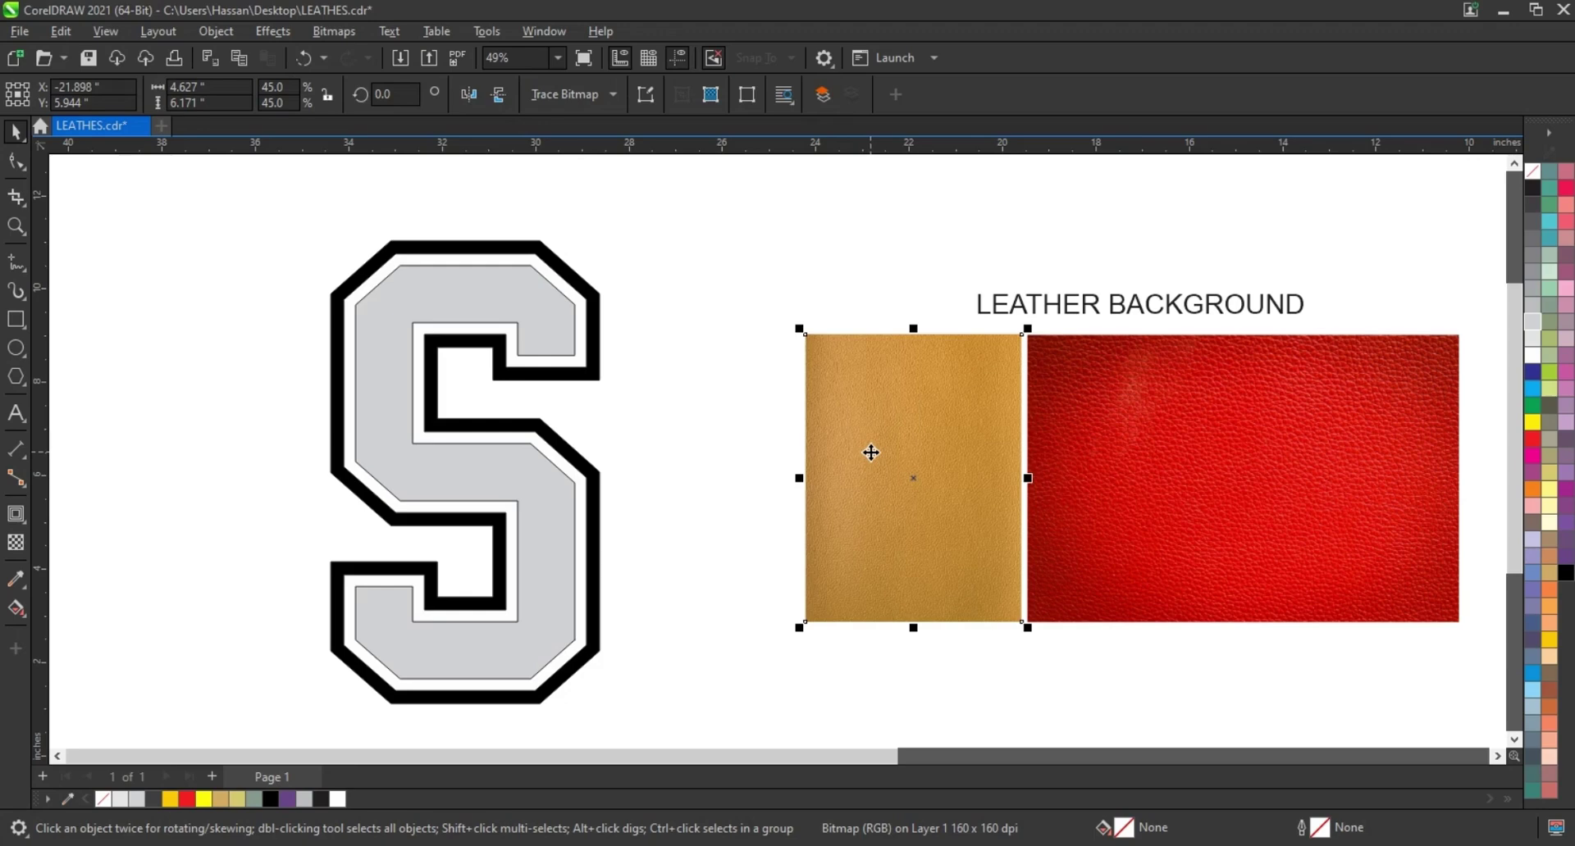
right_click(871, 452)
click(924, 547)
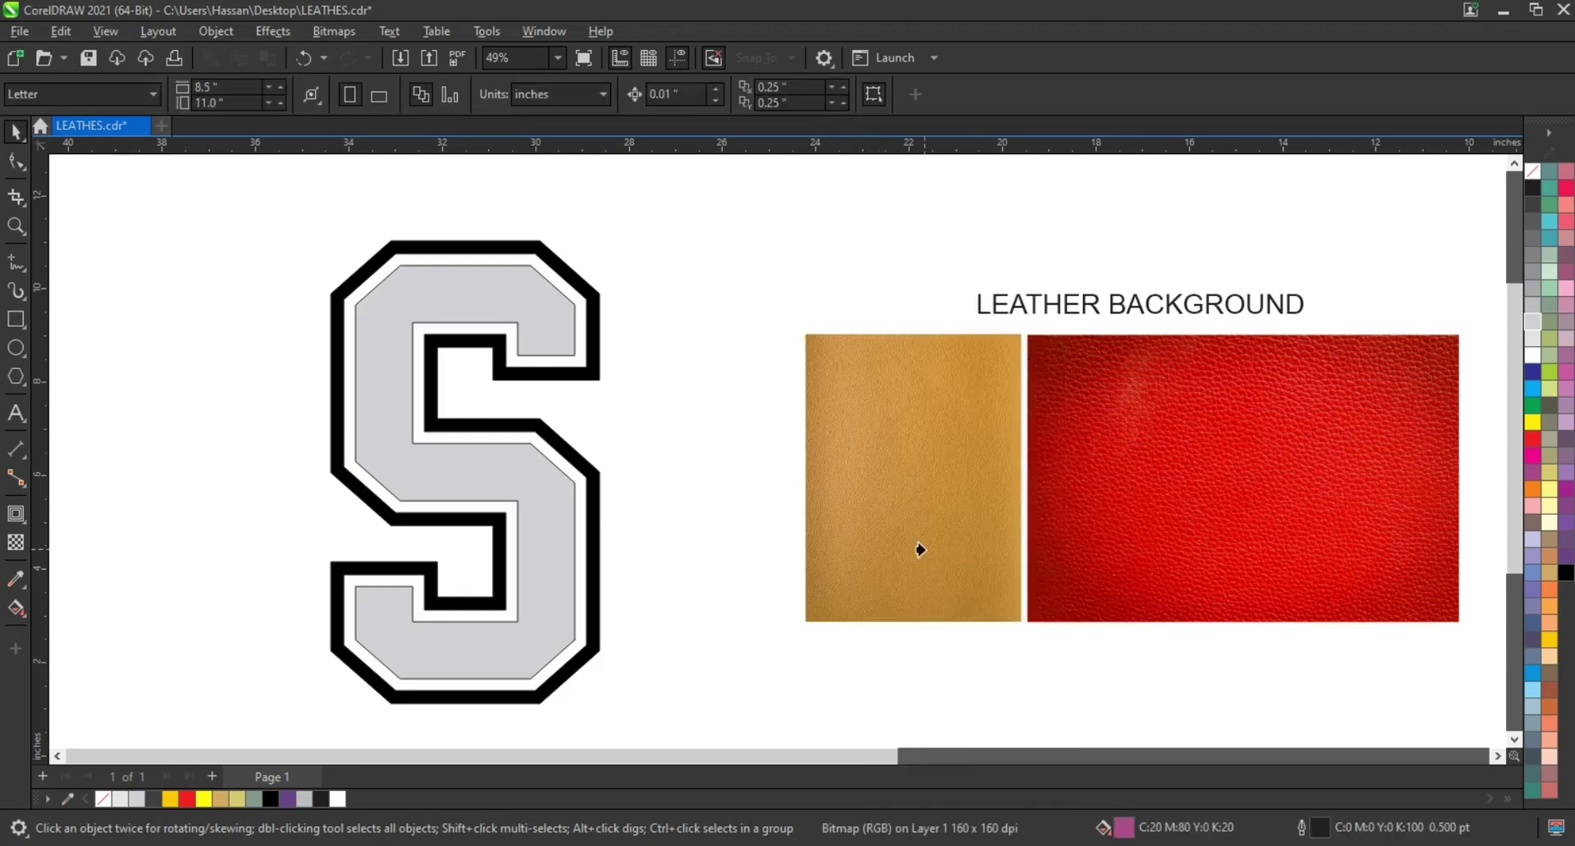
click(562, 333)
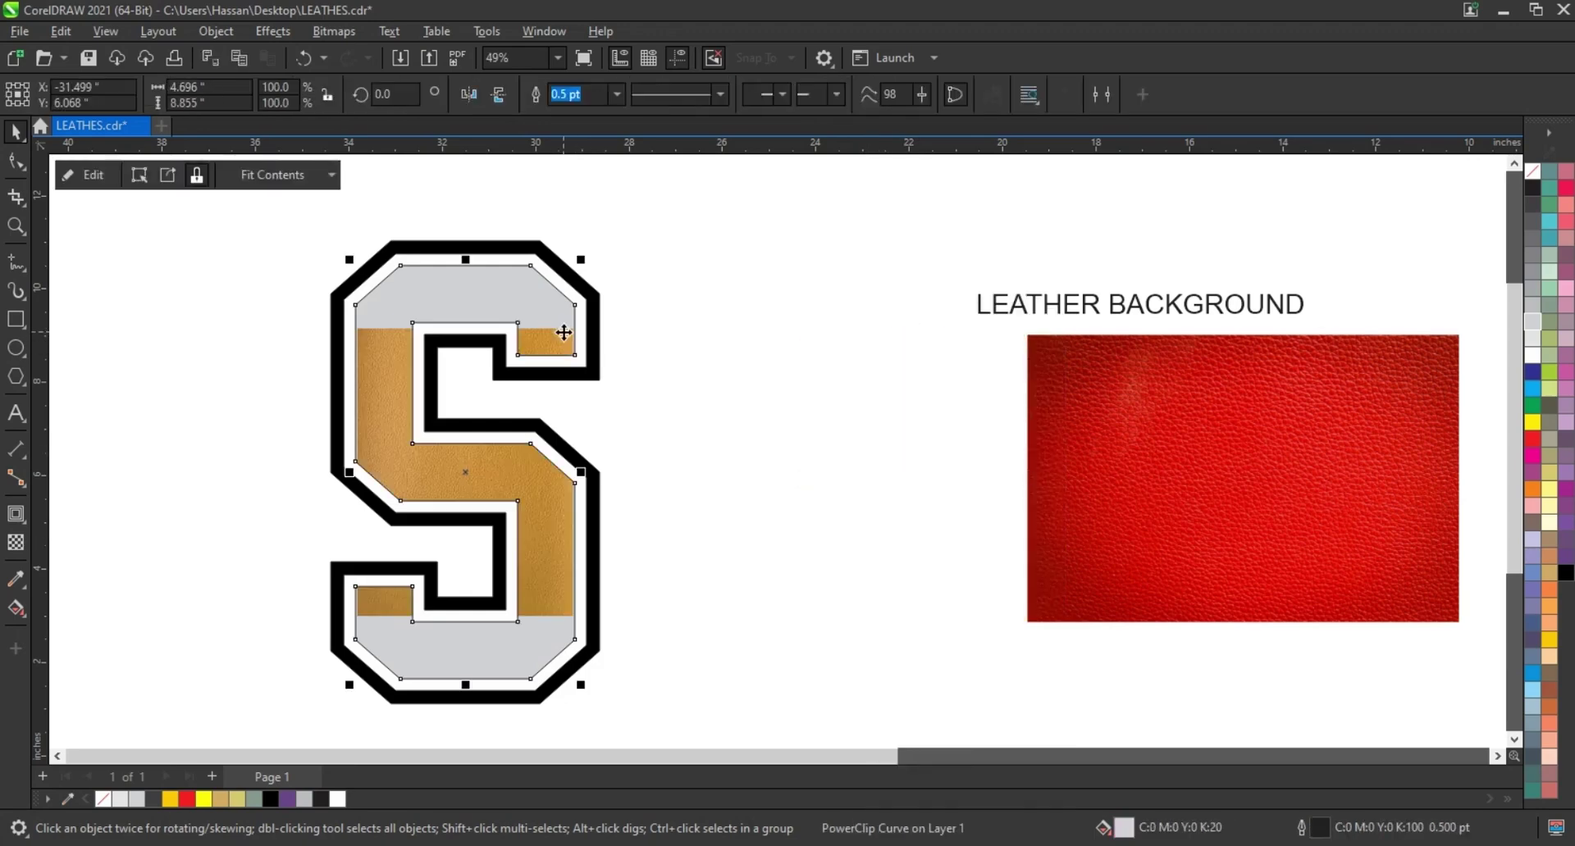
right_click(563, 333)
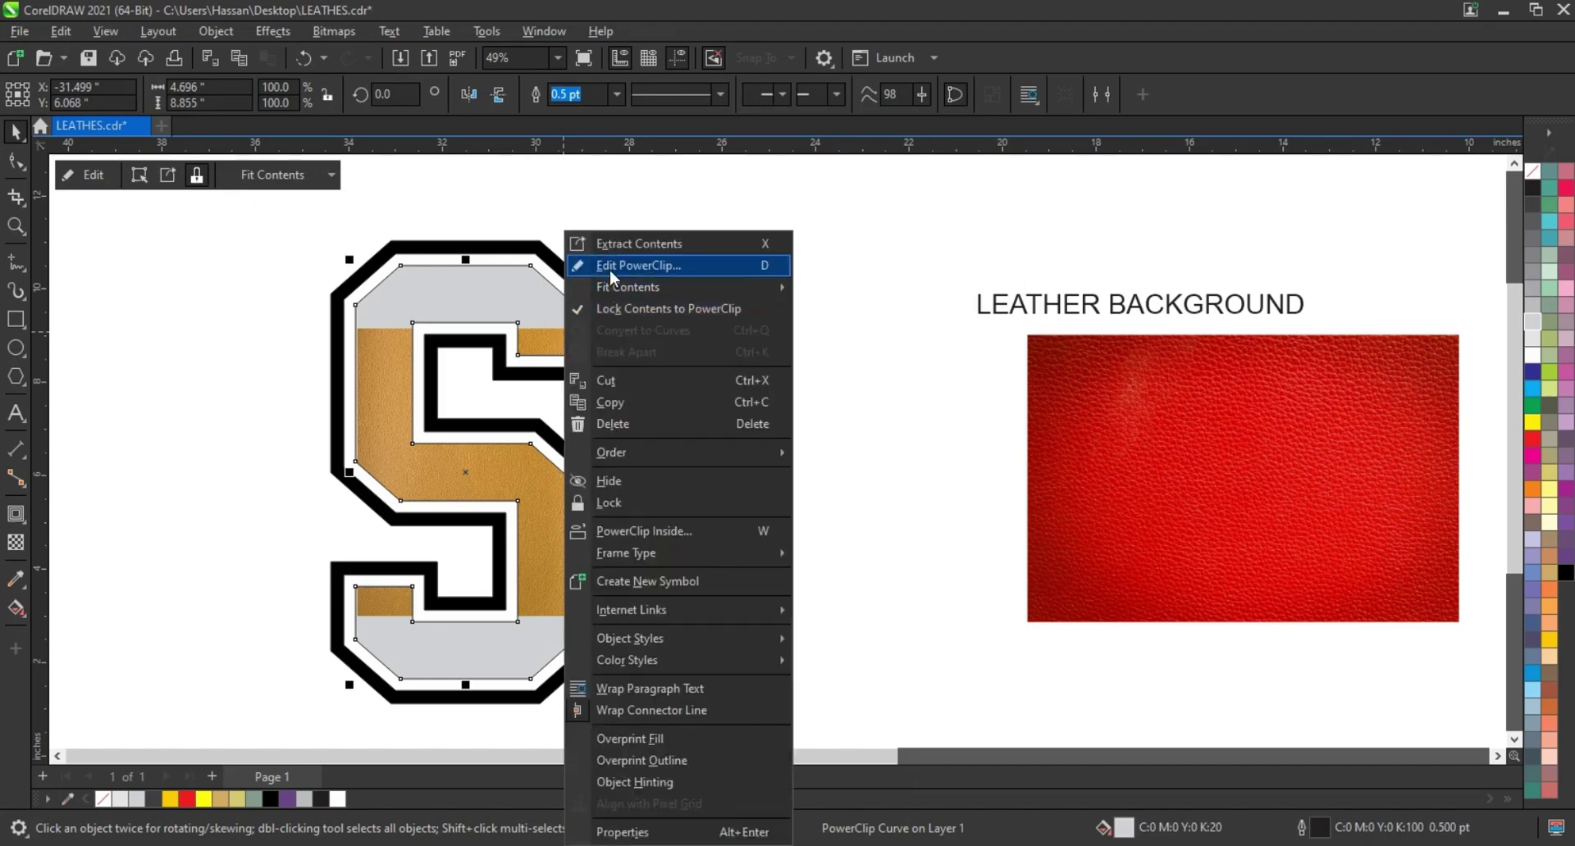
click(608, 269)
click(558, 373)
drag(582, 321, 666, 252)
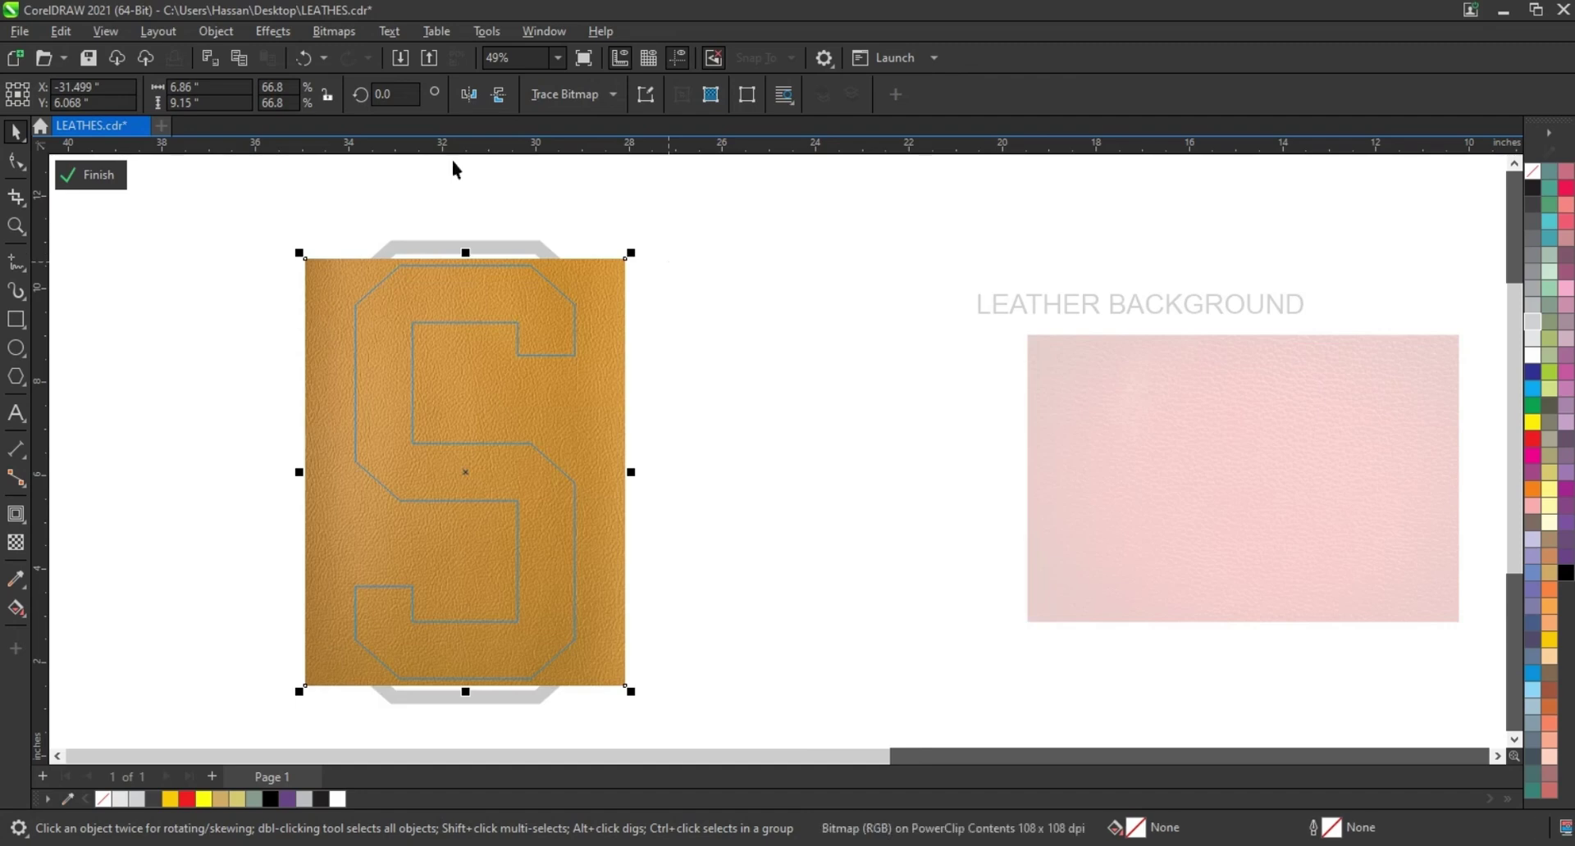
Step: Adjust the leather to brightness -10, contrast 22, intensity 40 for a golden tone
click(283, 34)
mouse_move(295, 106)
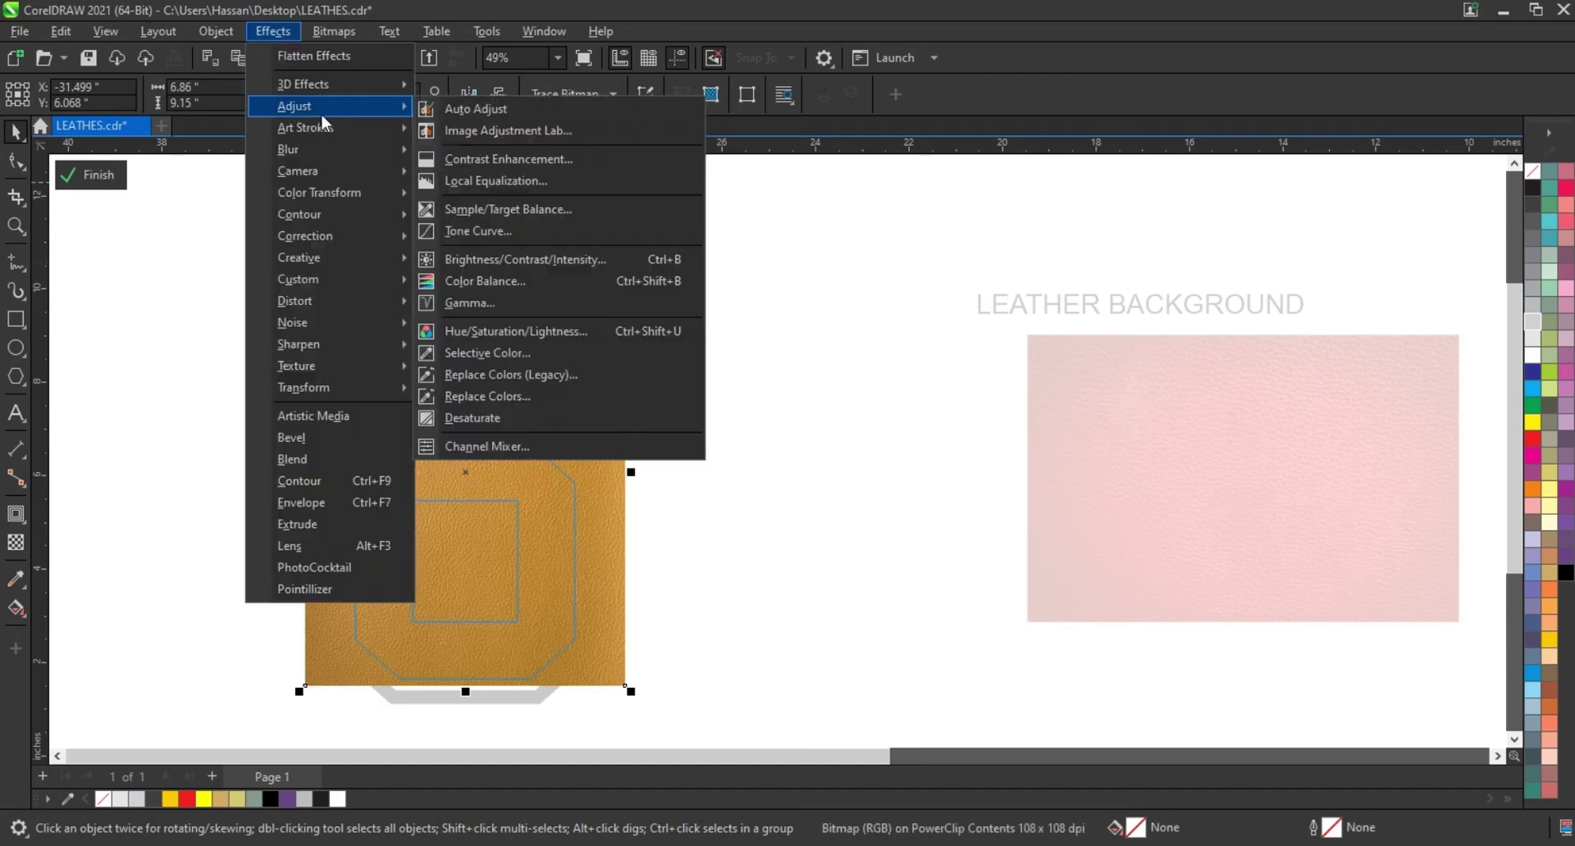
click(509, 259)
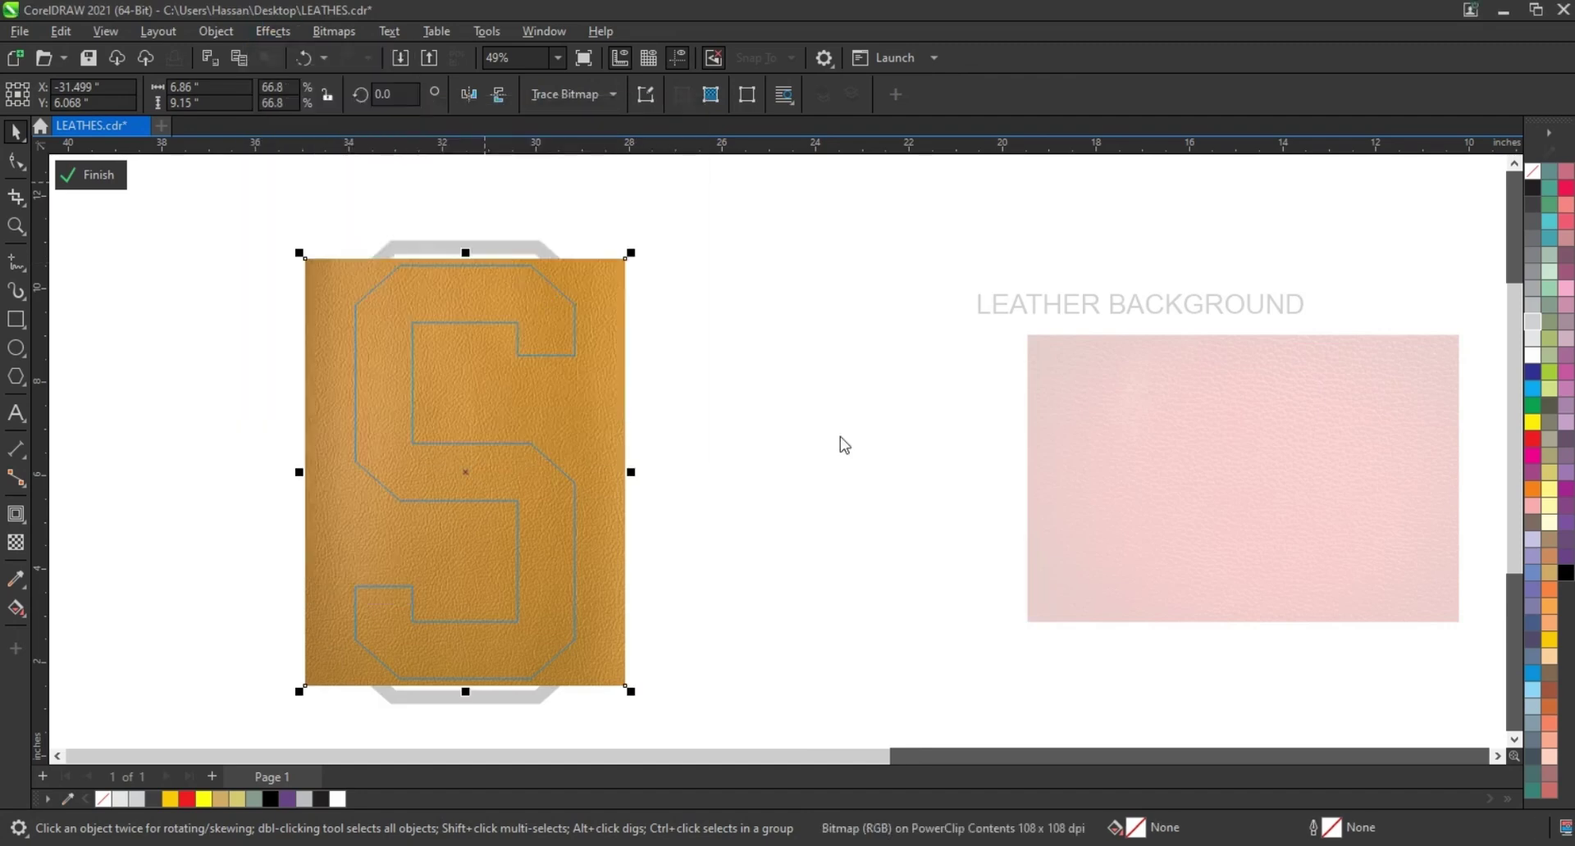
drag(798, 434, 823, 435)
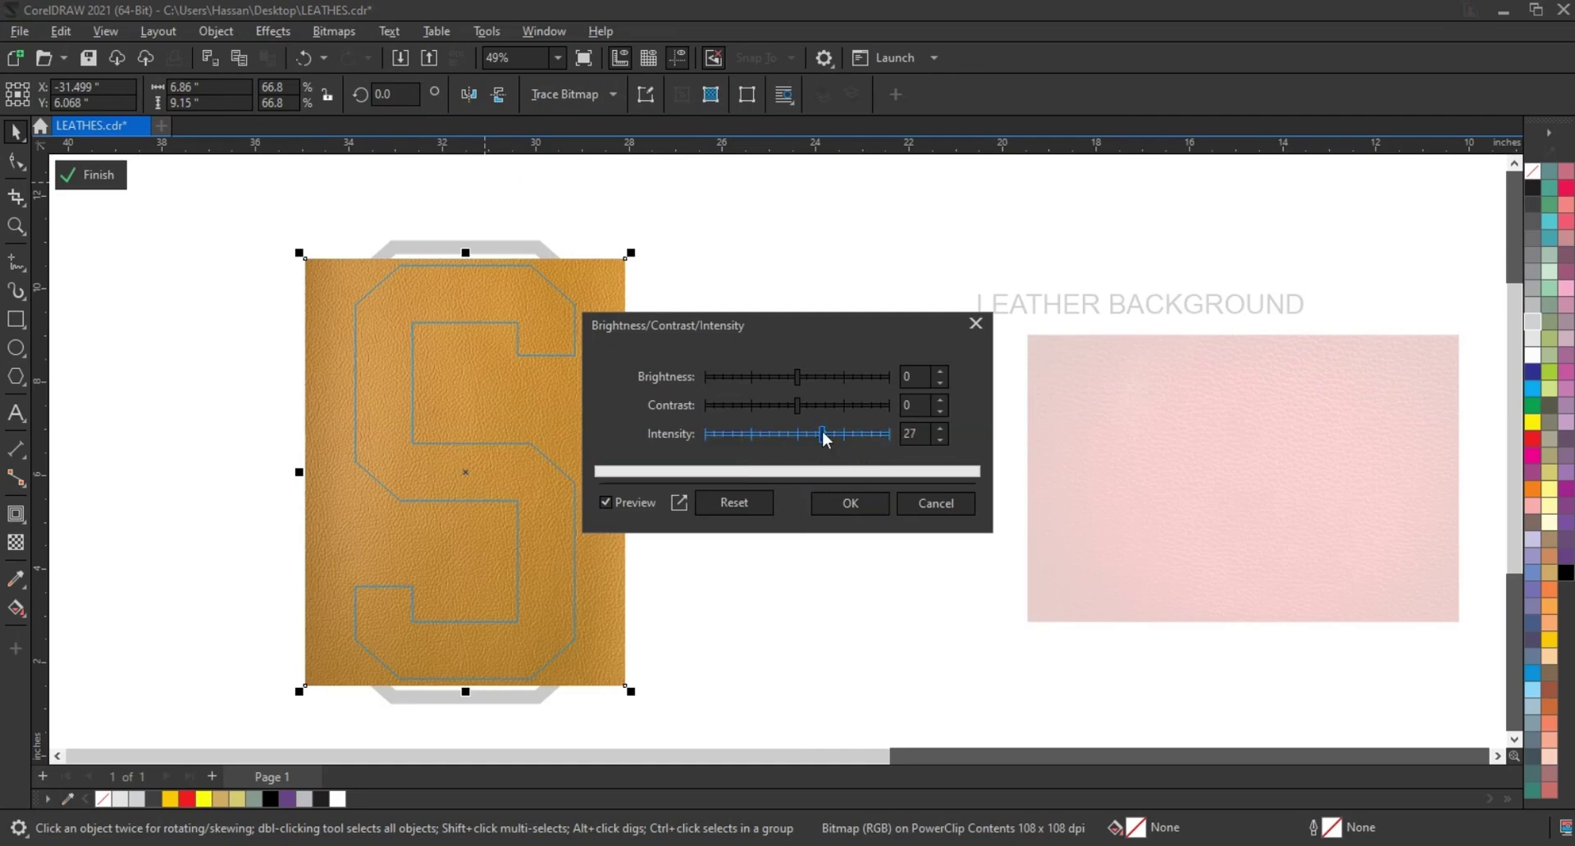
drag(798, 379, 834, 436)
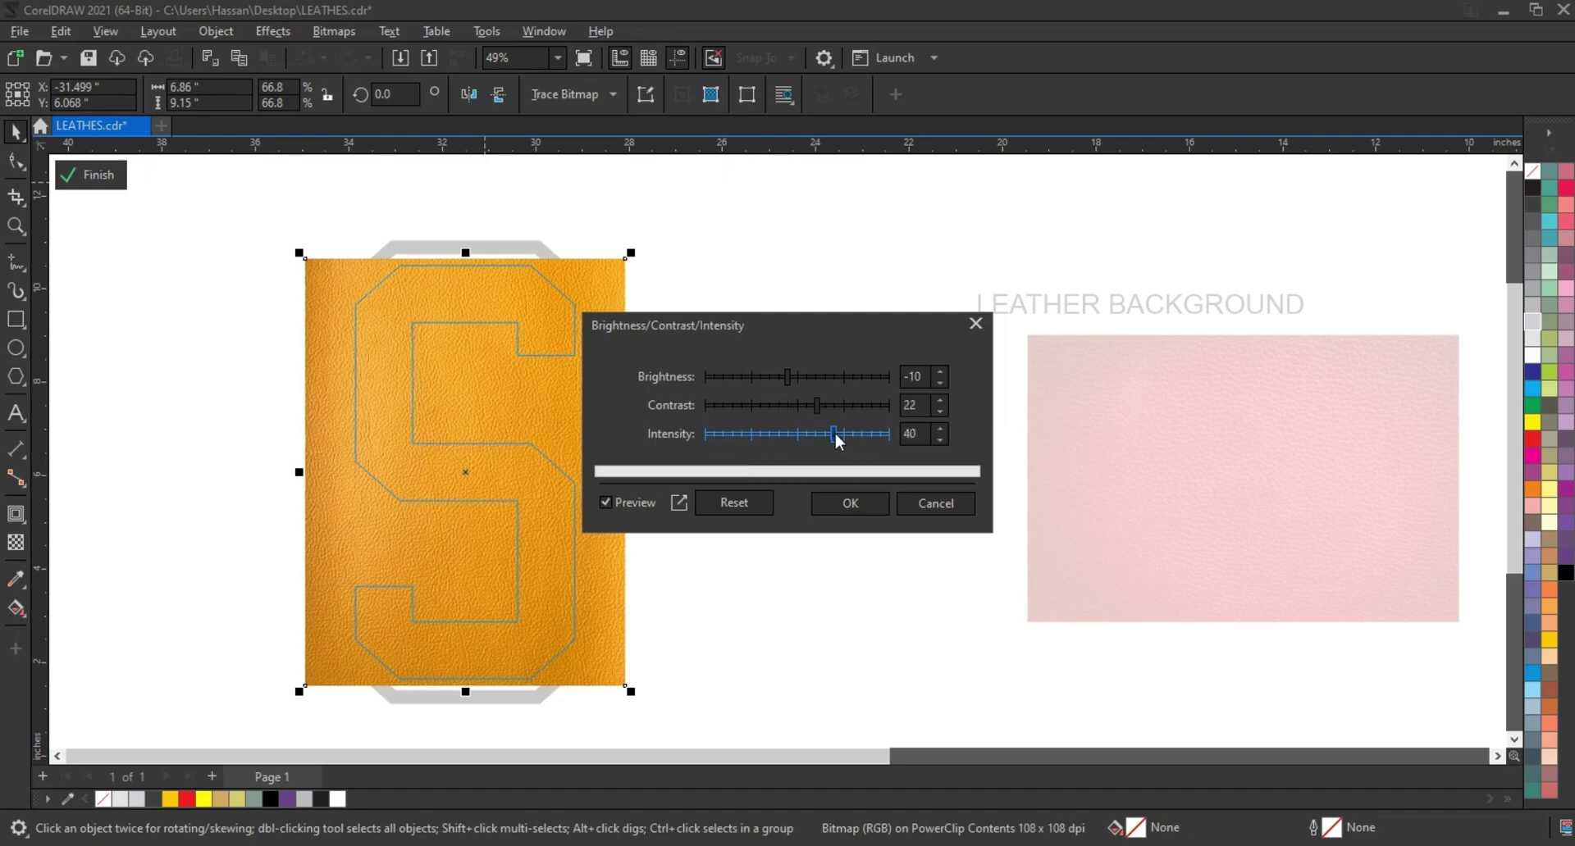
click(850, 503)
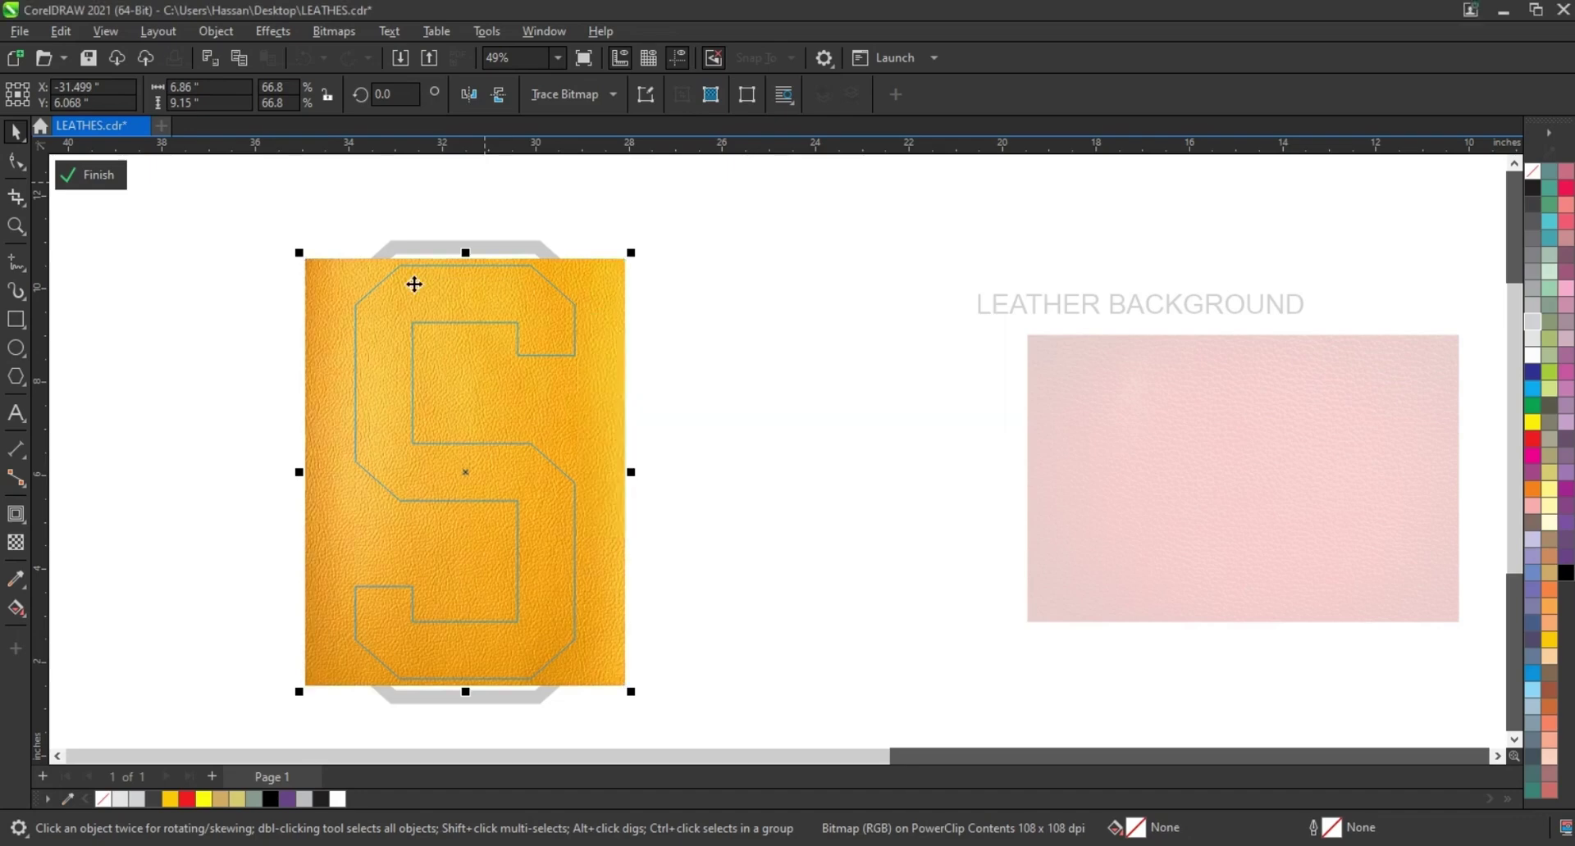
click(113, 181)
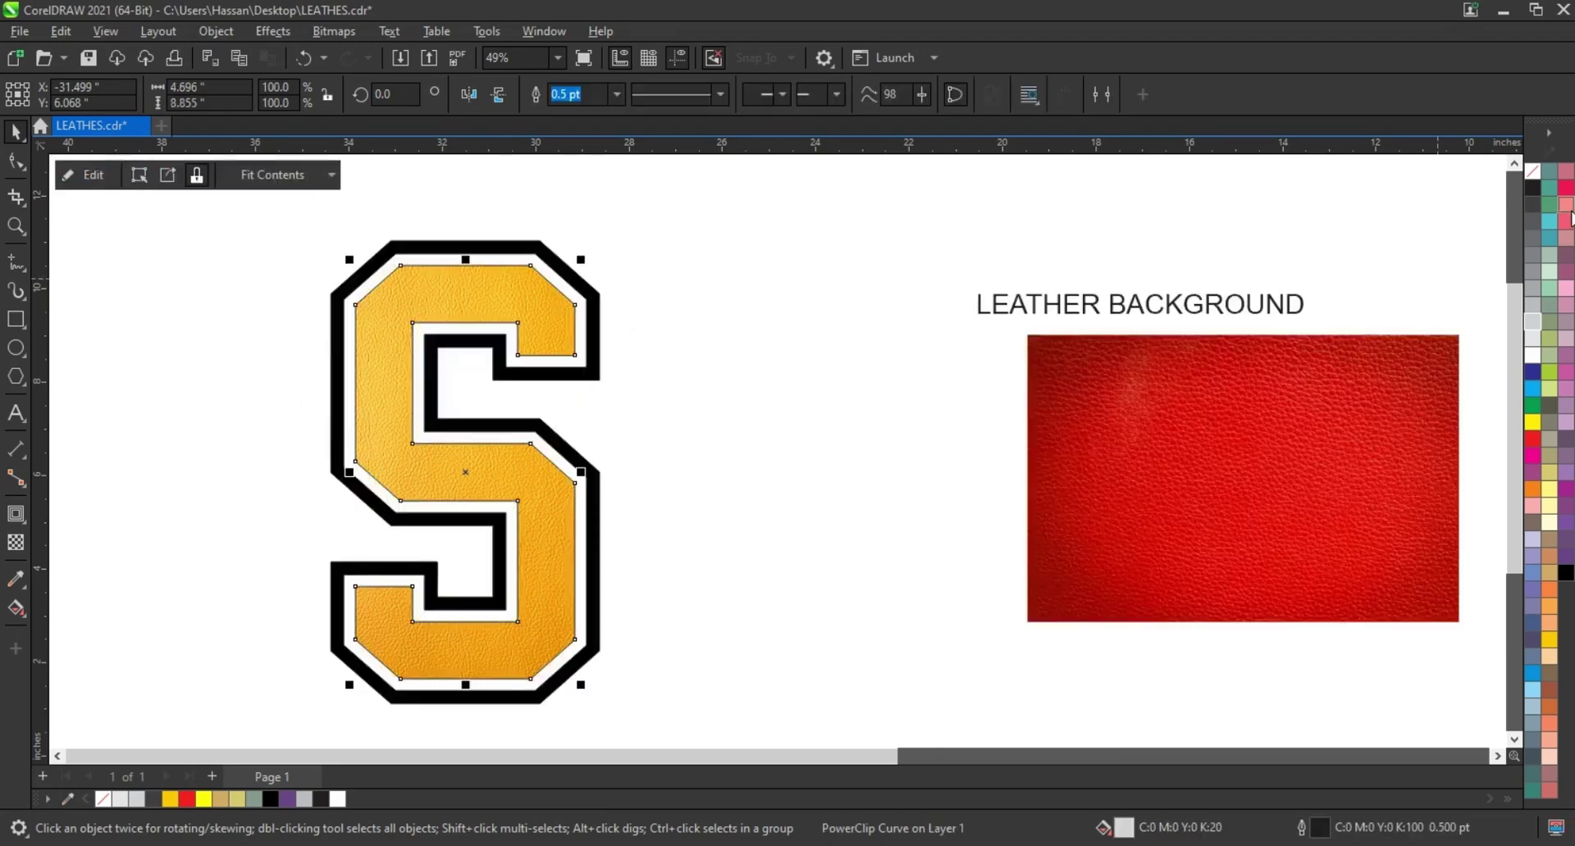
Step: Set an outline colour from the palette and PowerClip the red leather inside the outer S
right_click(1549, 176)
click(1491, 201)
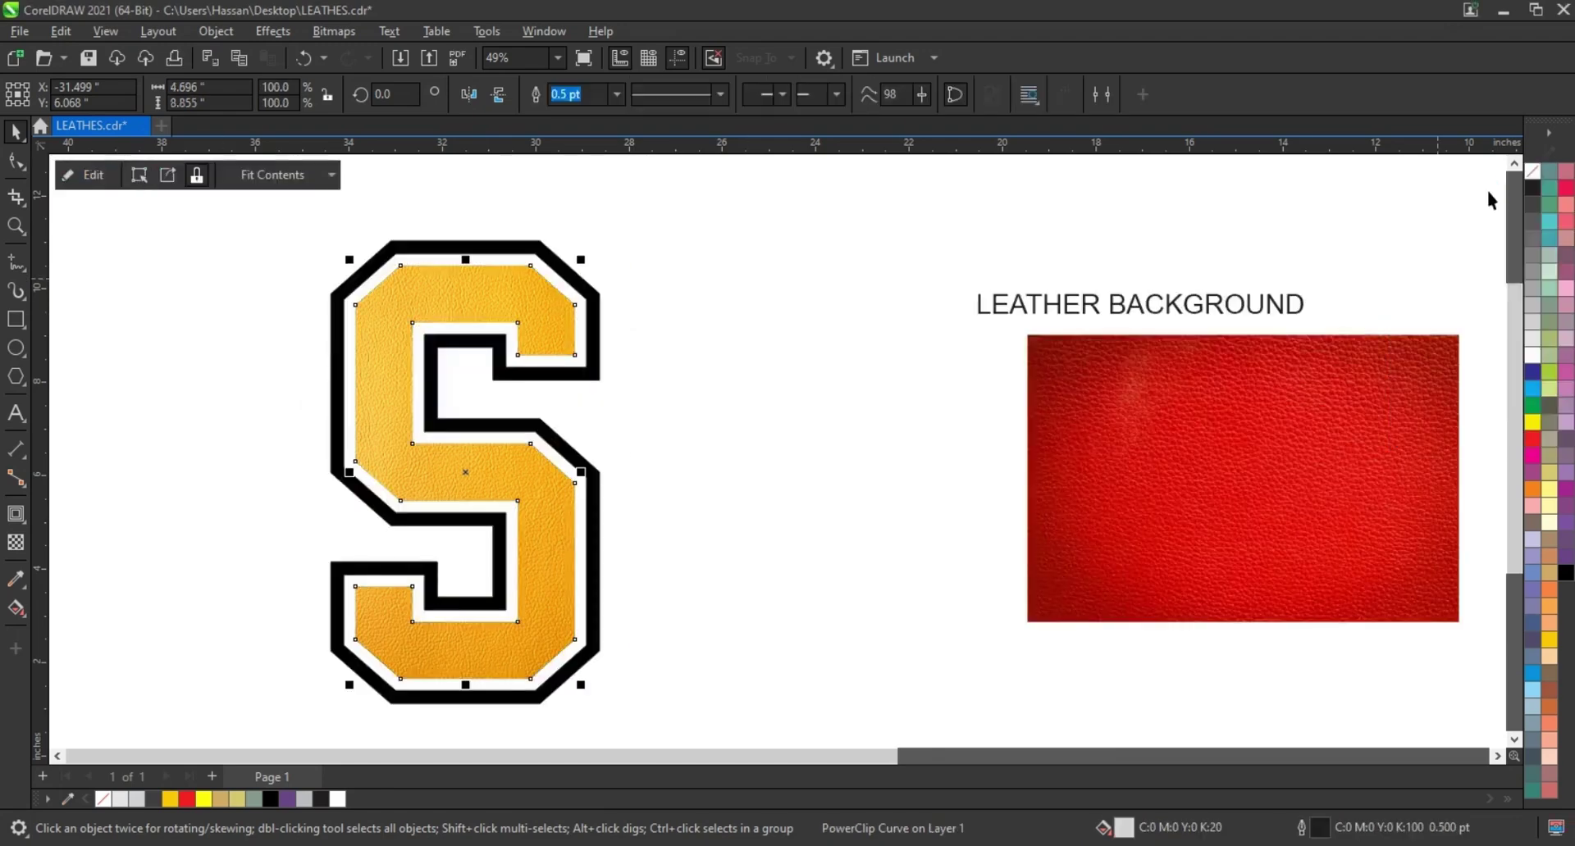
click(943, 353)
click(1191, 448)
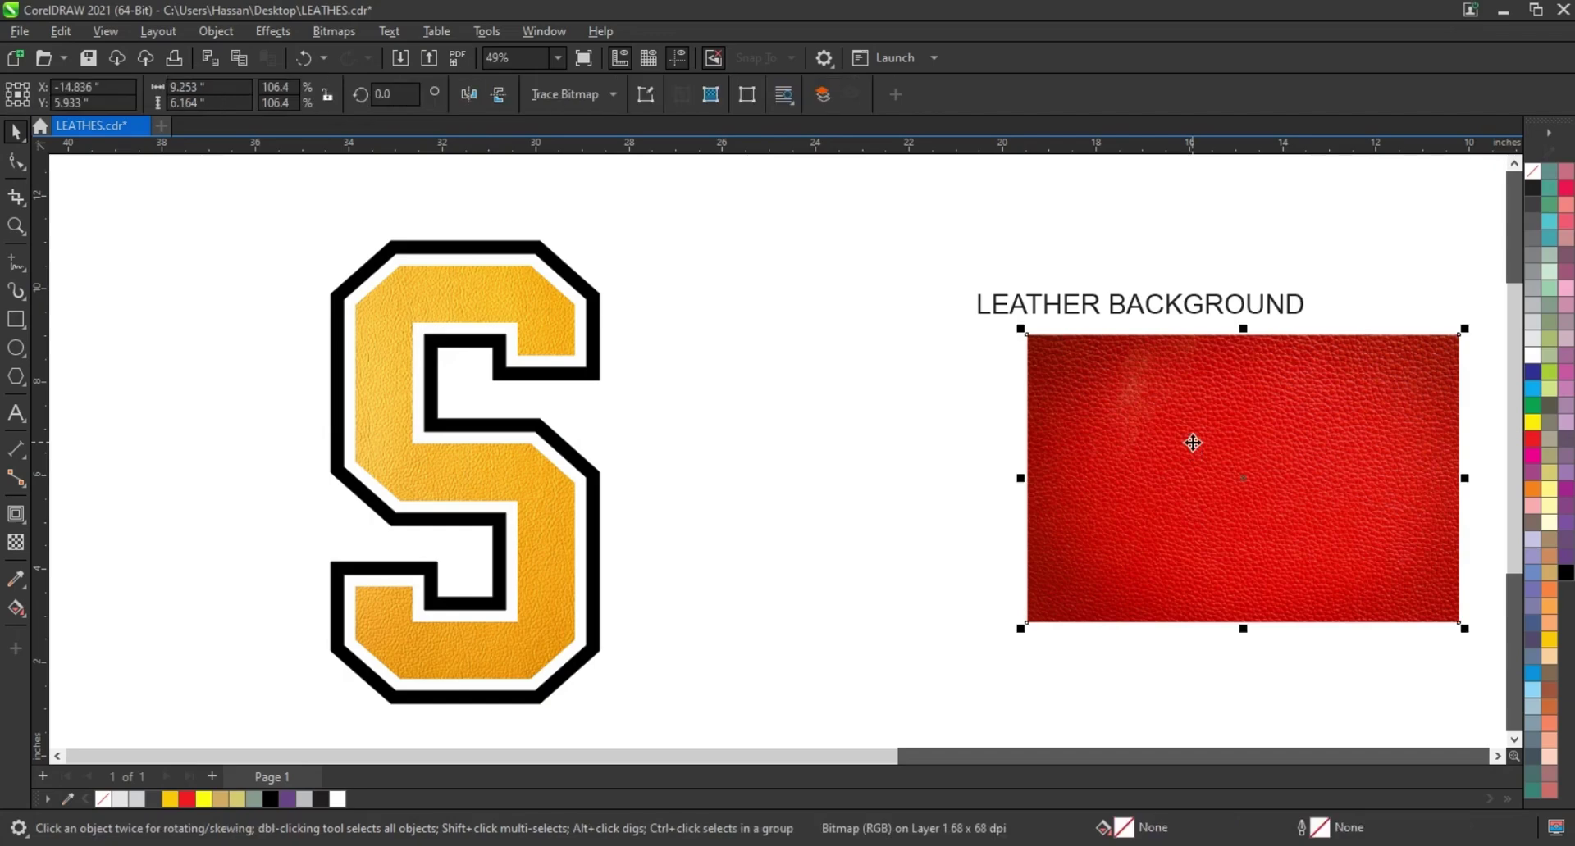
right_click(1193, 443)
click(1258, 547)
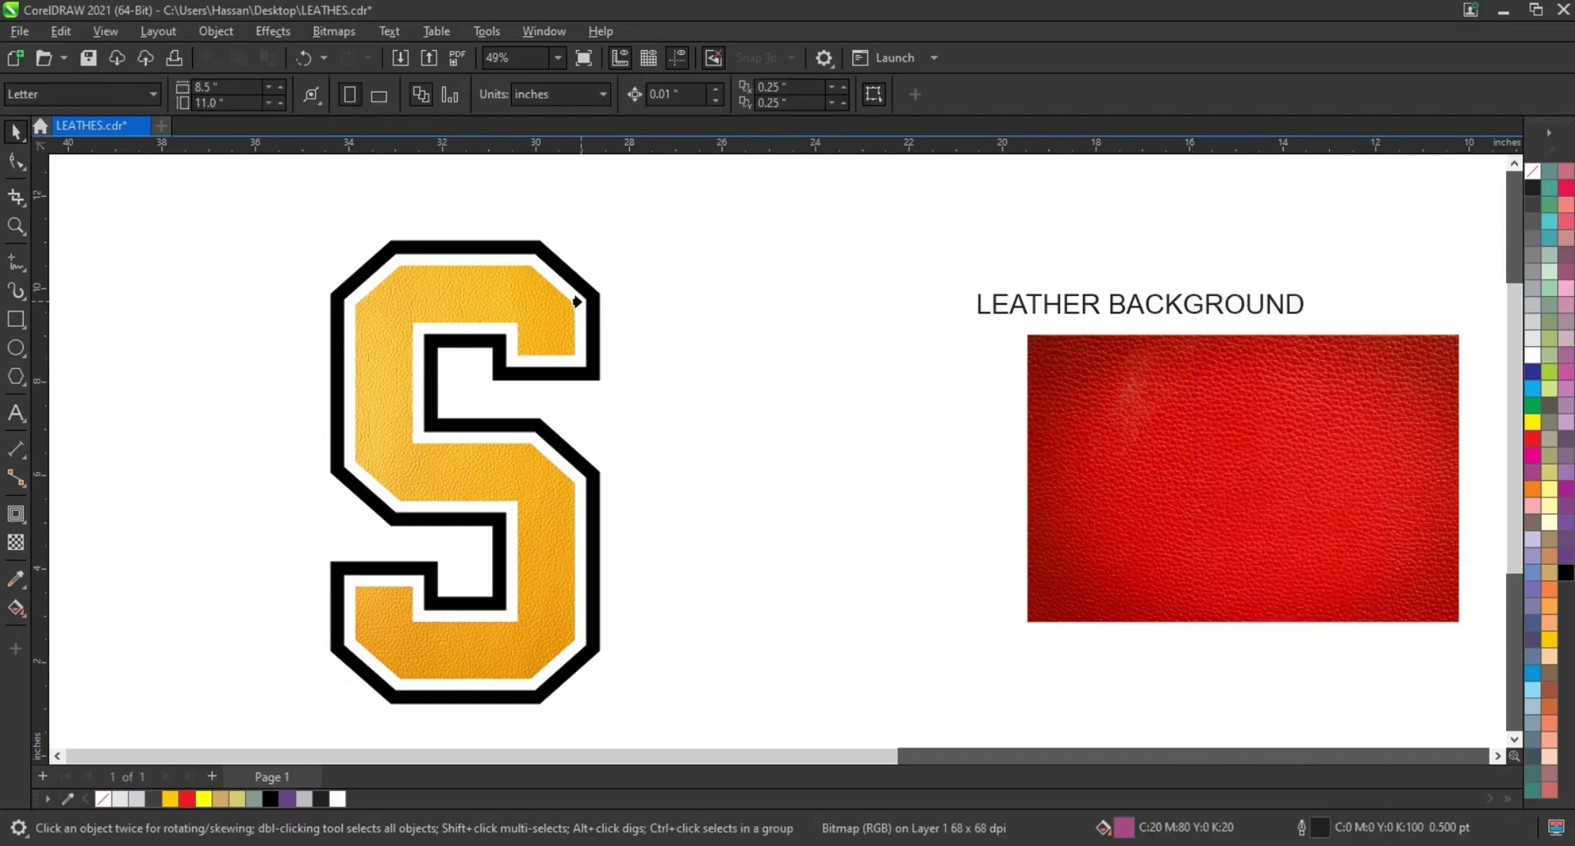
click(577, 301)
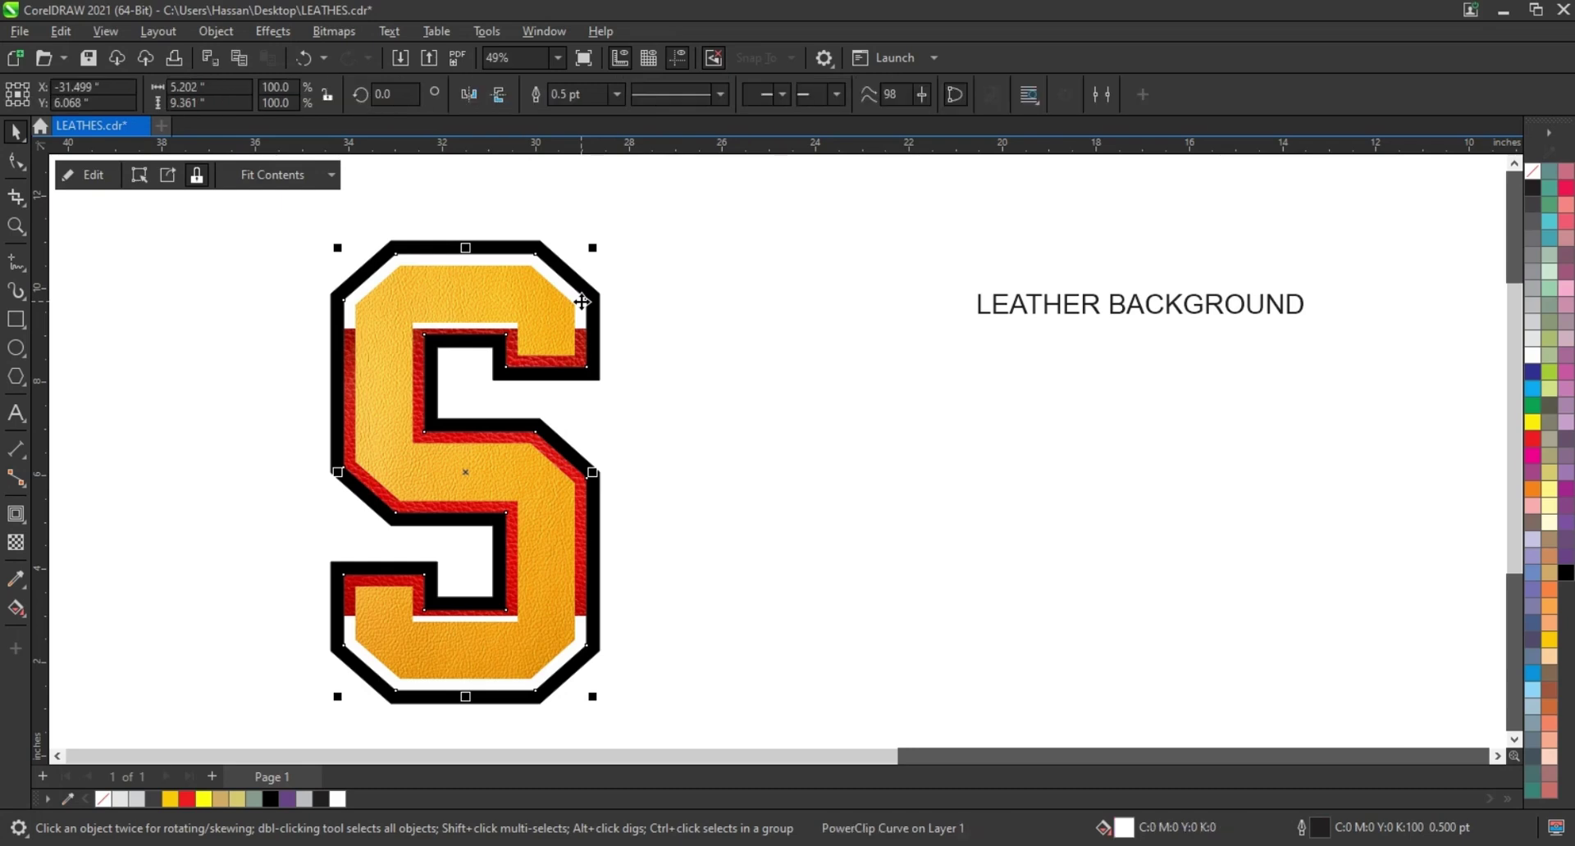
Step: Rotate the red leather 90° upright and resize it to fit the S's width
right_click(582, 302)
click(628, 267)
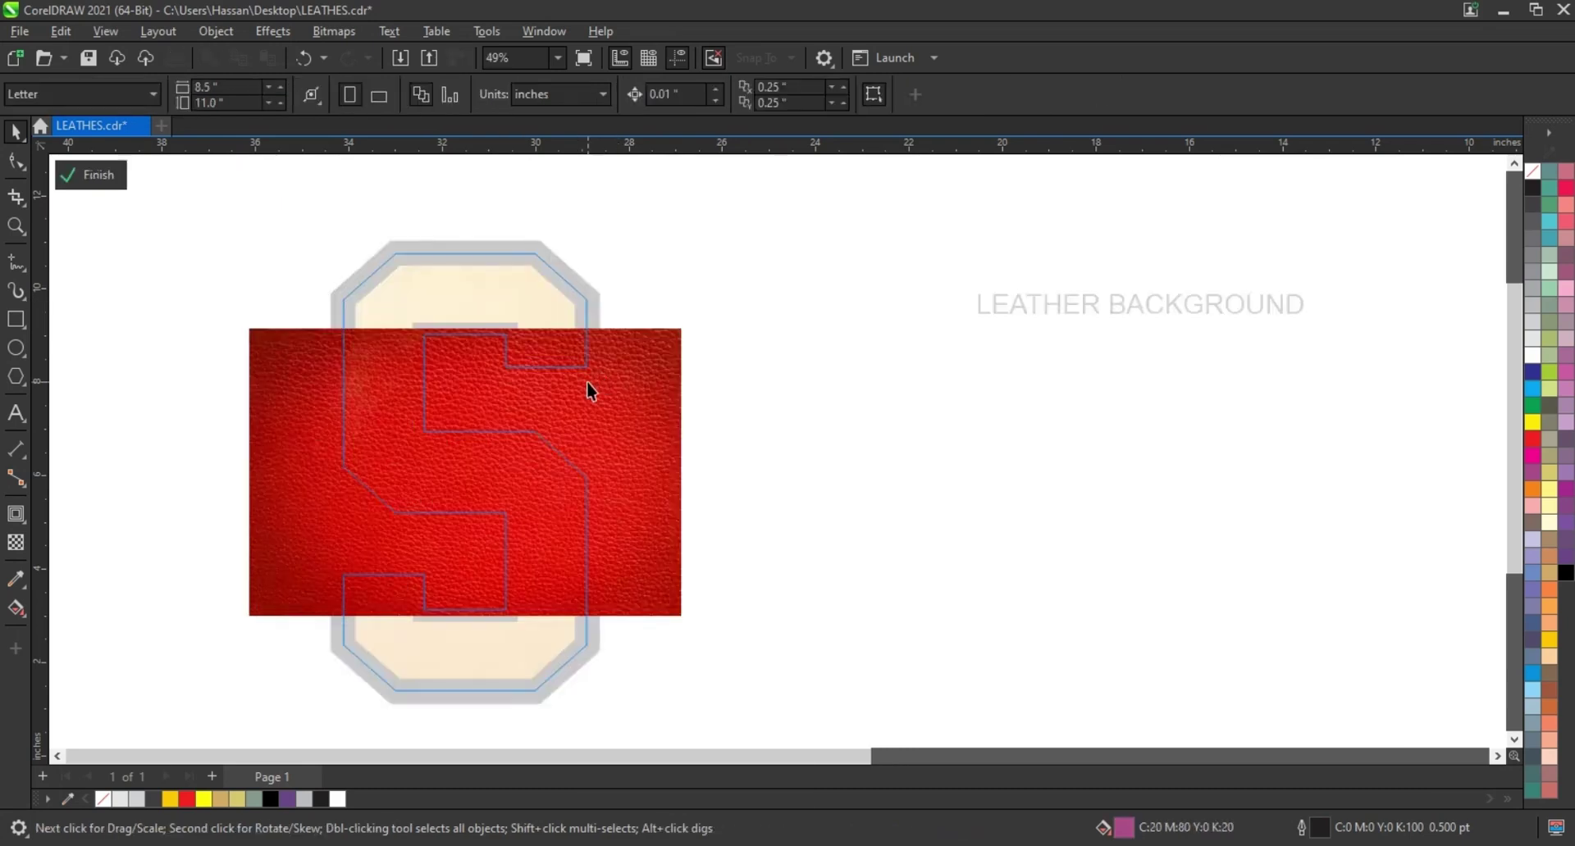
click(644, 365)
mouse_move(693, 328)
mouse_down()
mouse_move(607, 533)
mouse_move(525, 567)
mouse_up()
click(672, 283)
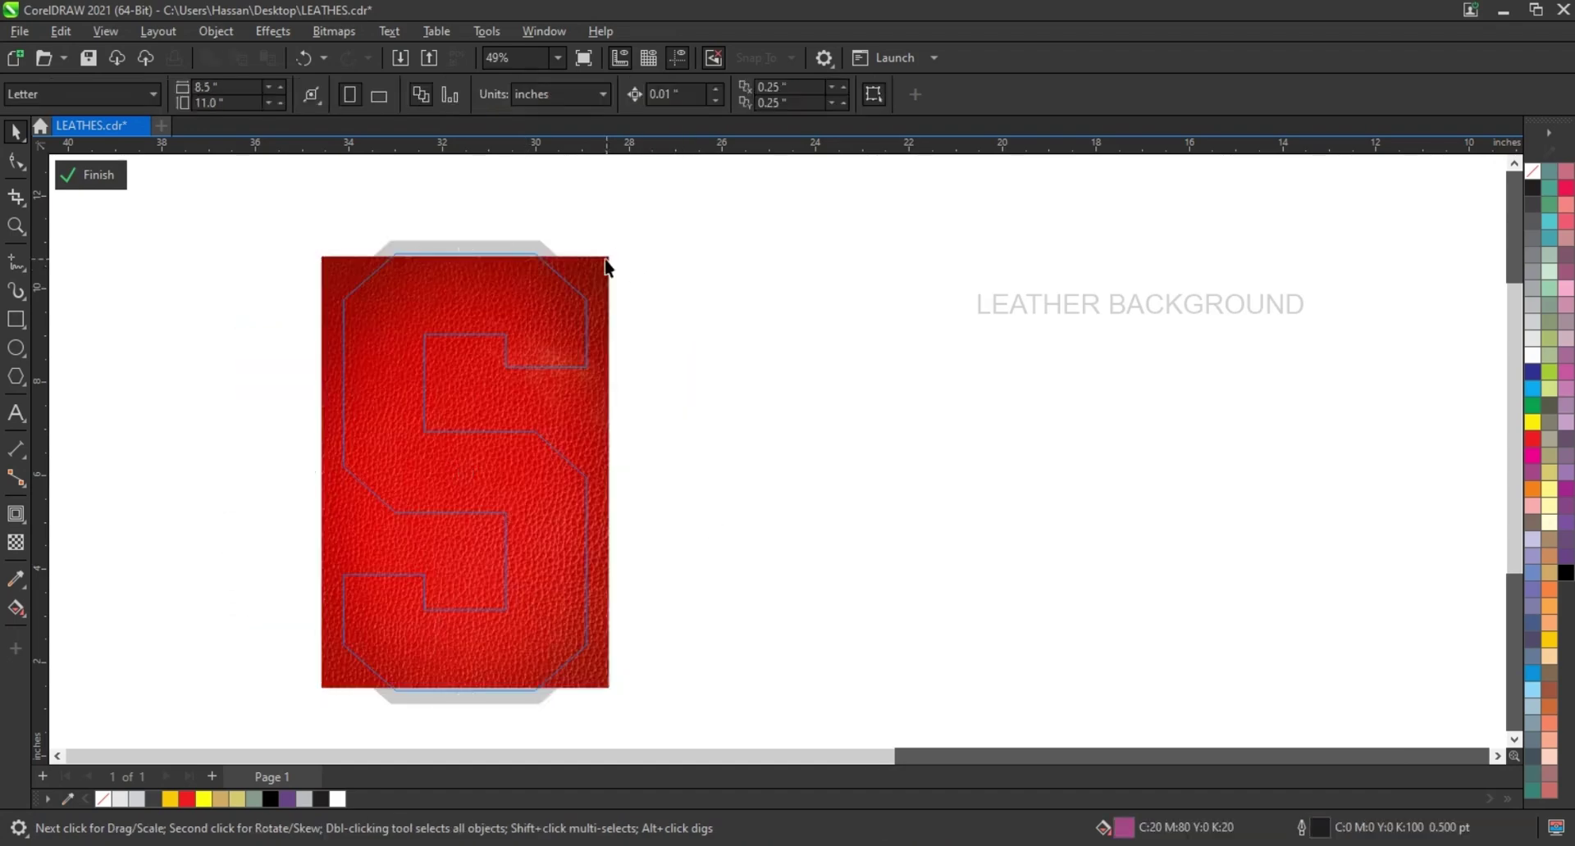
click(607, 267)
drag(618, 252, 623, 246)
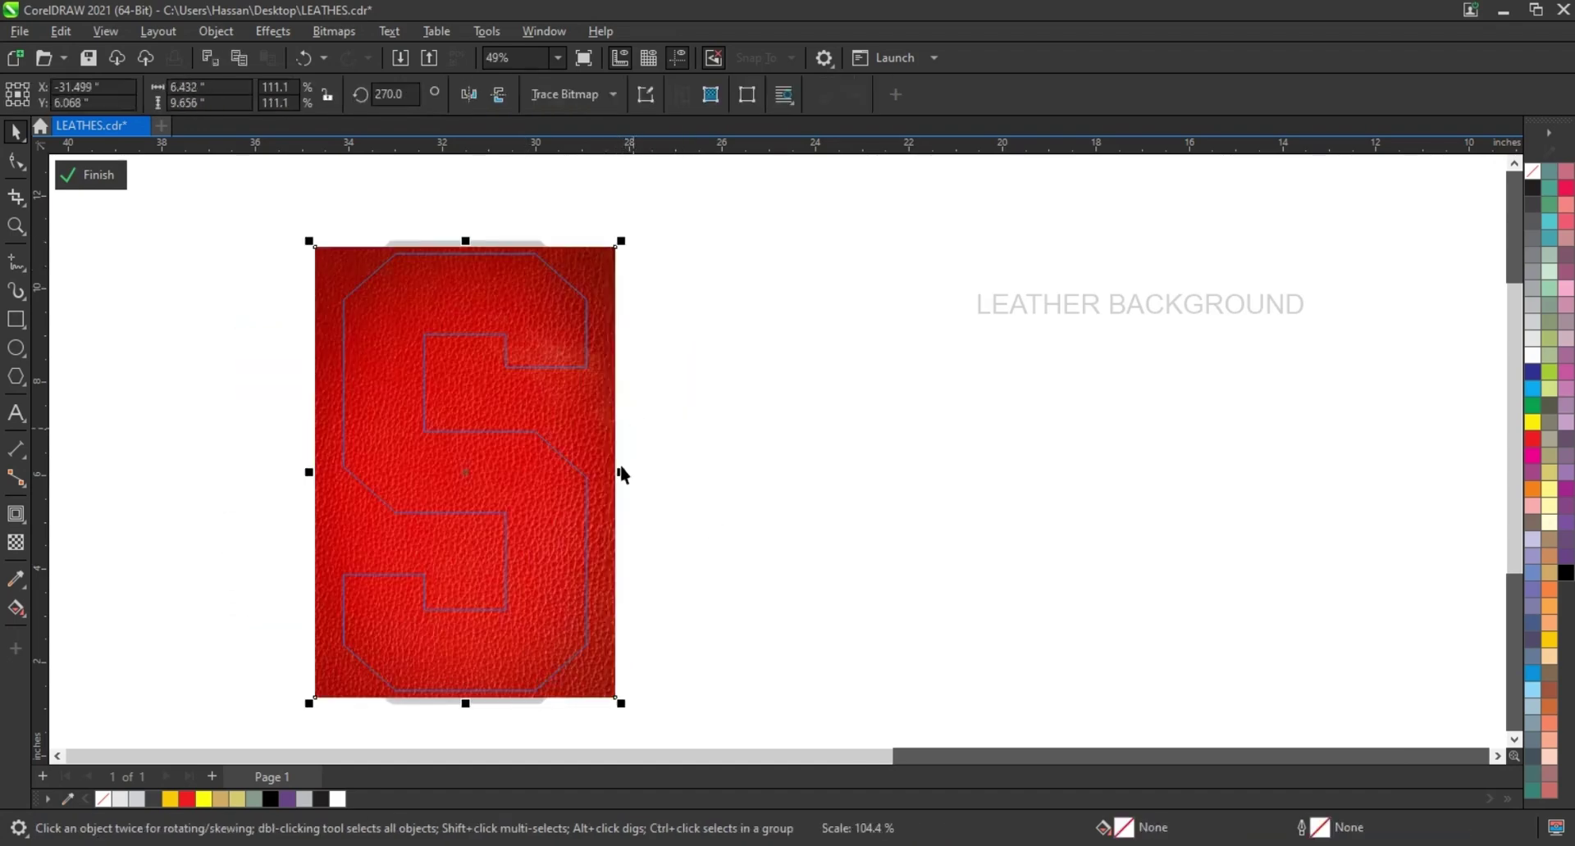
drag(620, 474, 607, 486)
click(717, 436)
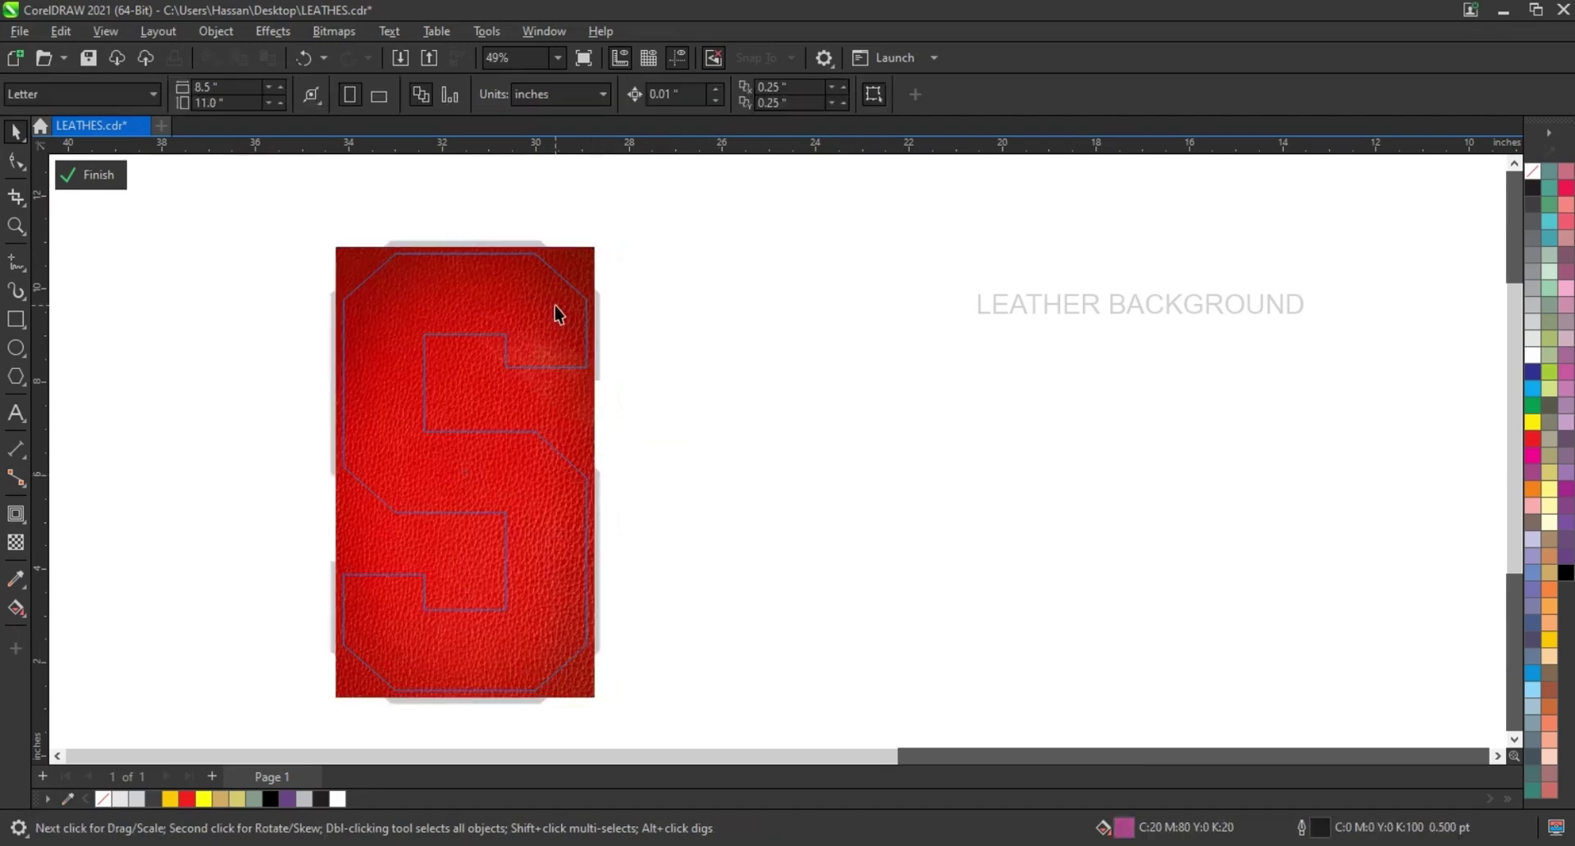
click(558, 314)
click(106, 175)
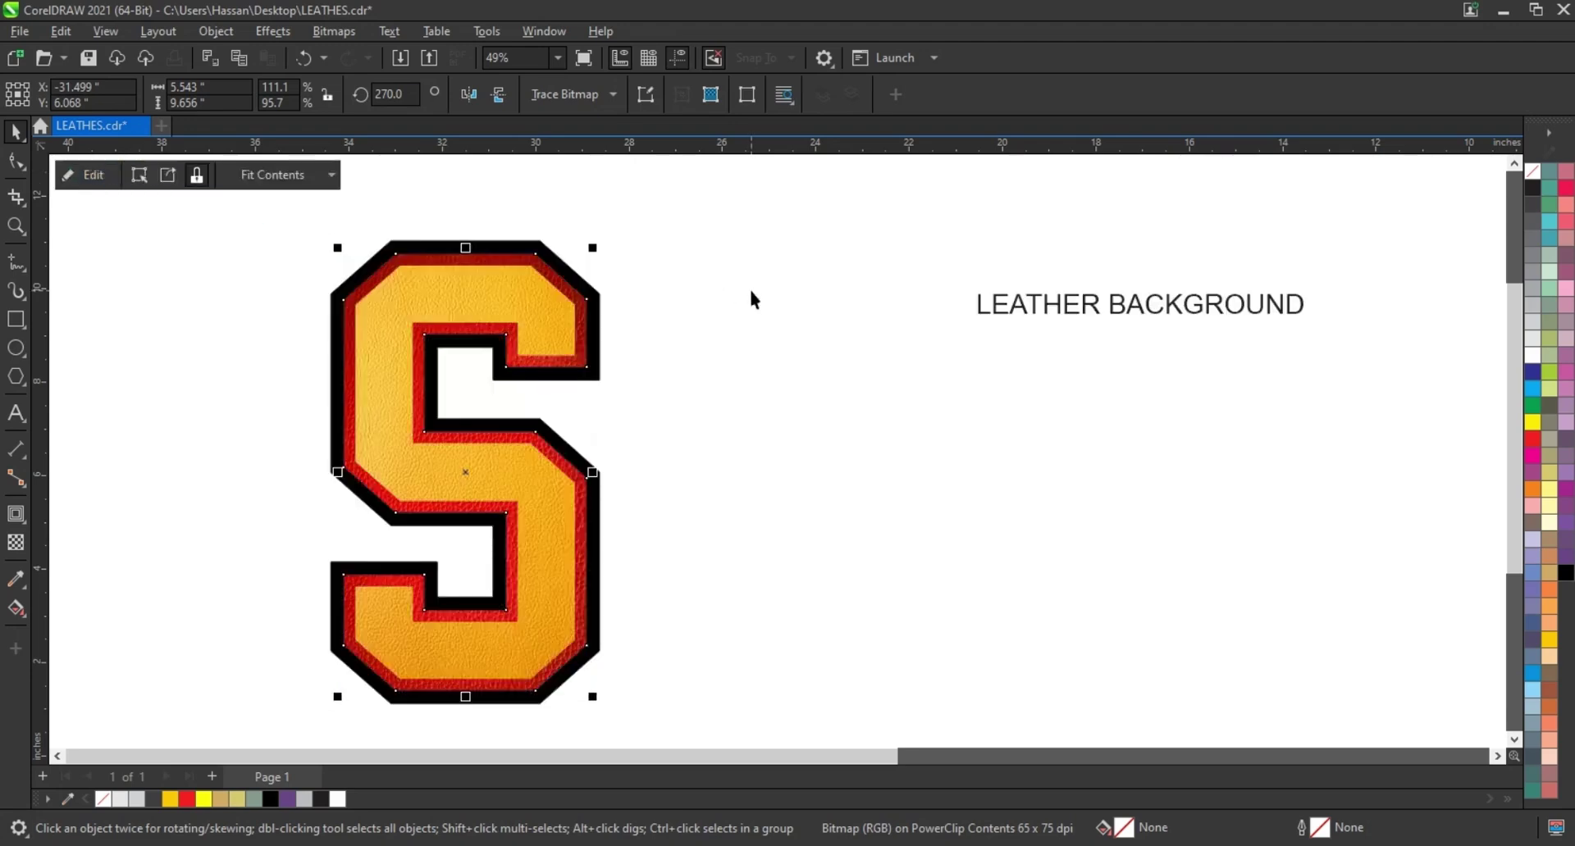
click(752, 294)
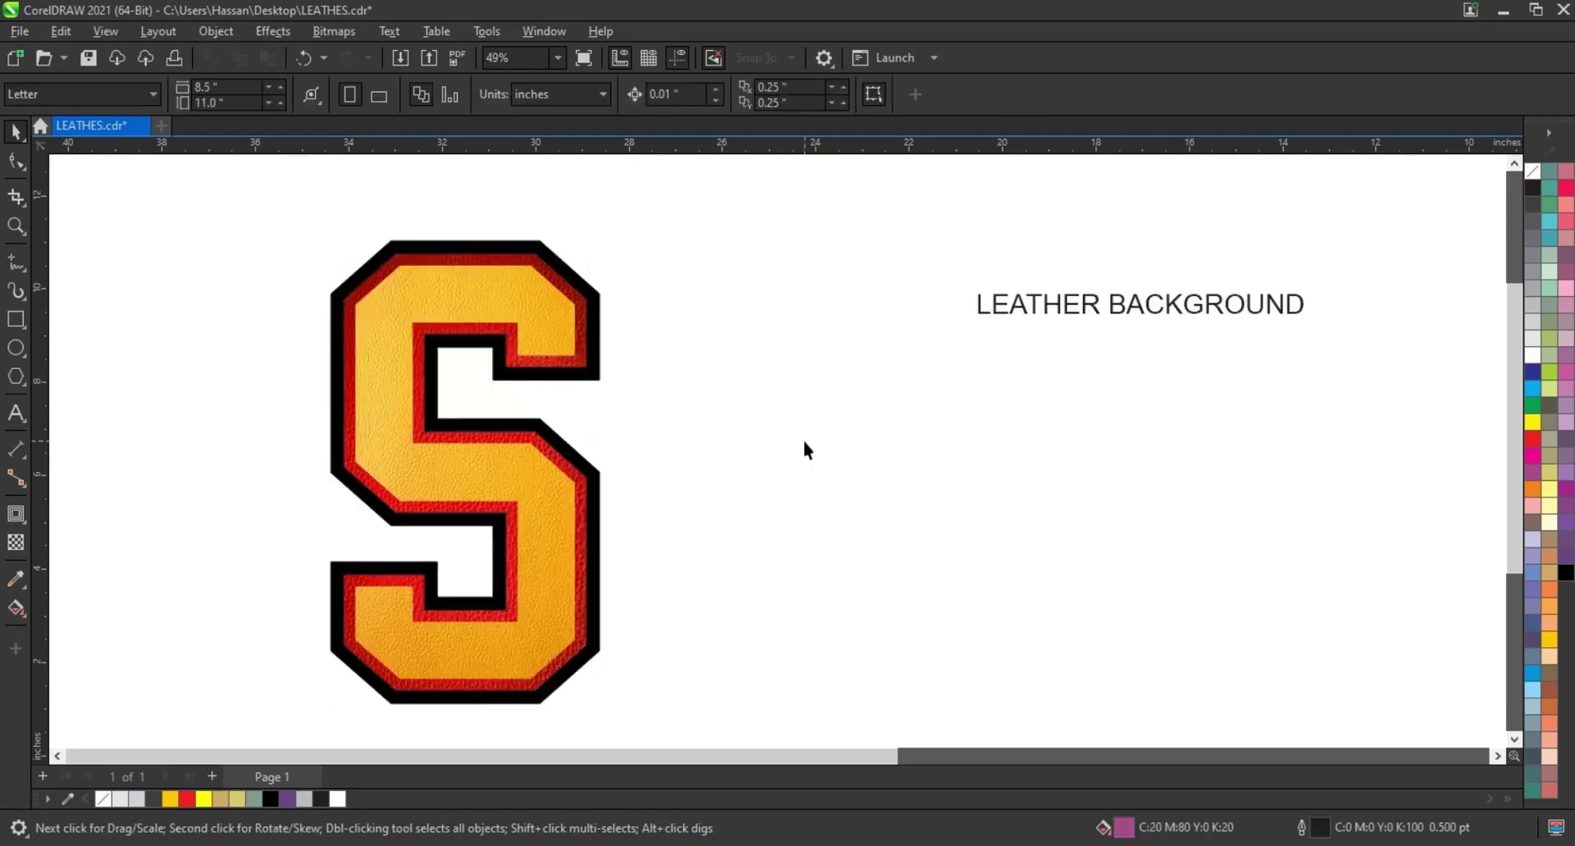
scroll(804, 450, down, 1)
Step: Move the yellow S left and the red S right, and remove the red S's outline
click(550, 458)
drag(573, 464, 306, 474)
drag(464, 491, 763, 465)
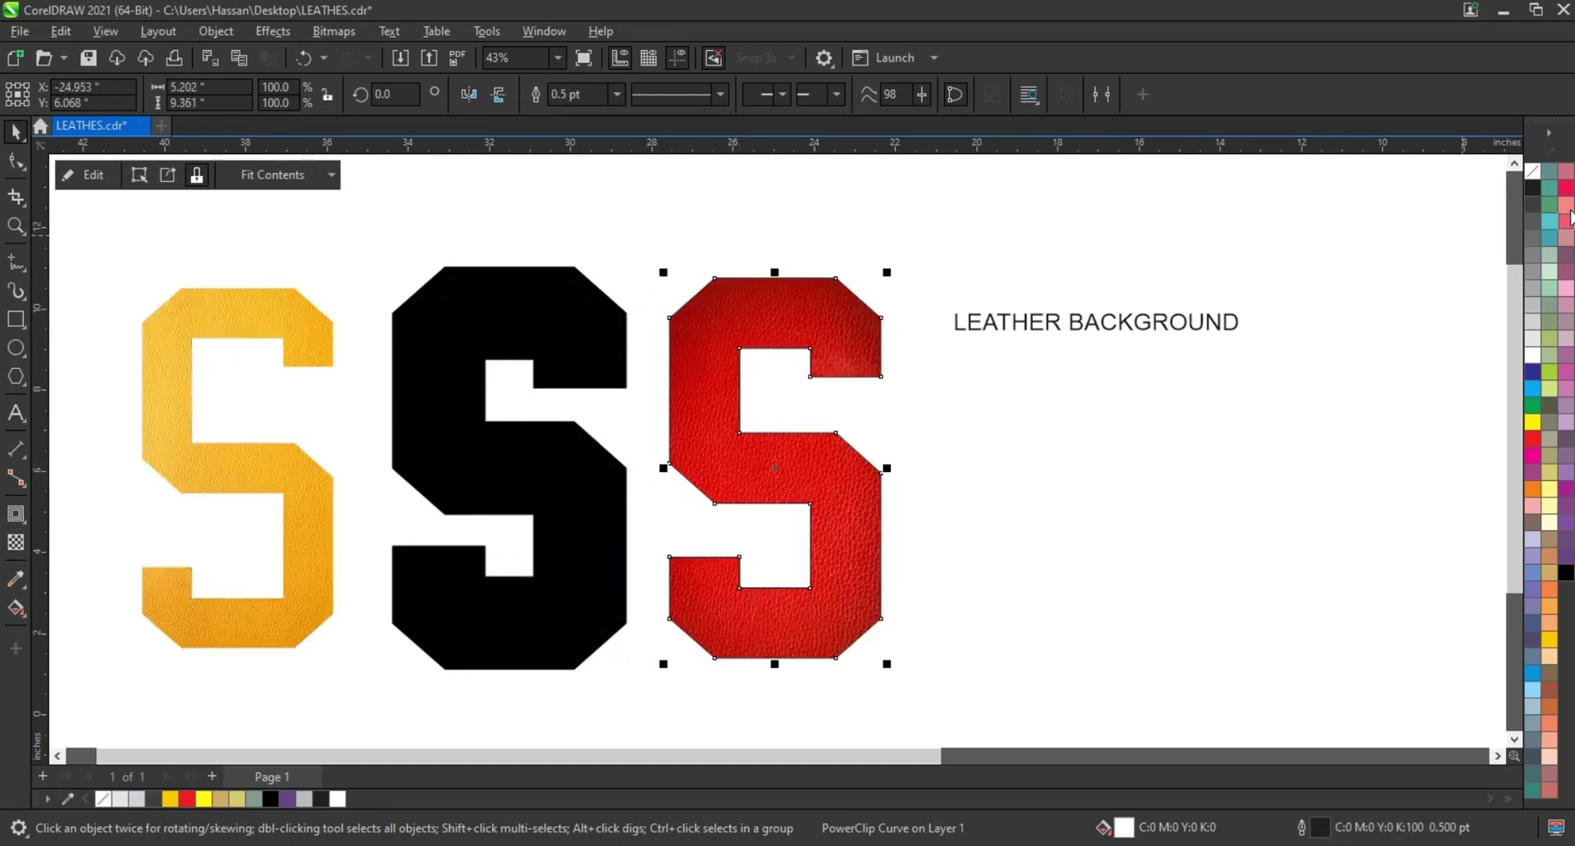
right_click(1533, 172)
click(1468, 184)
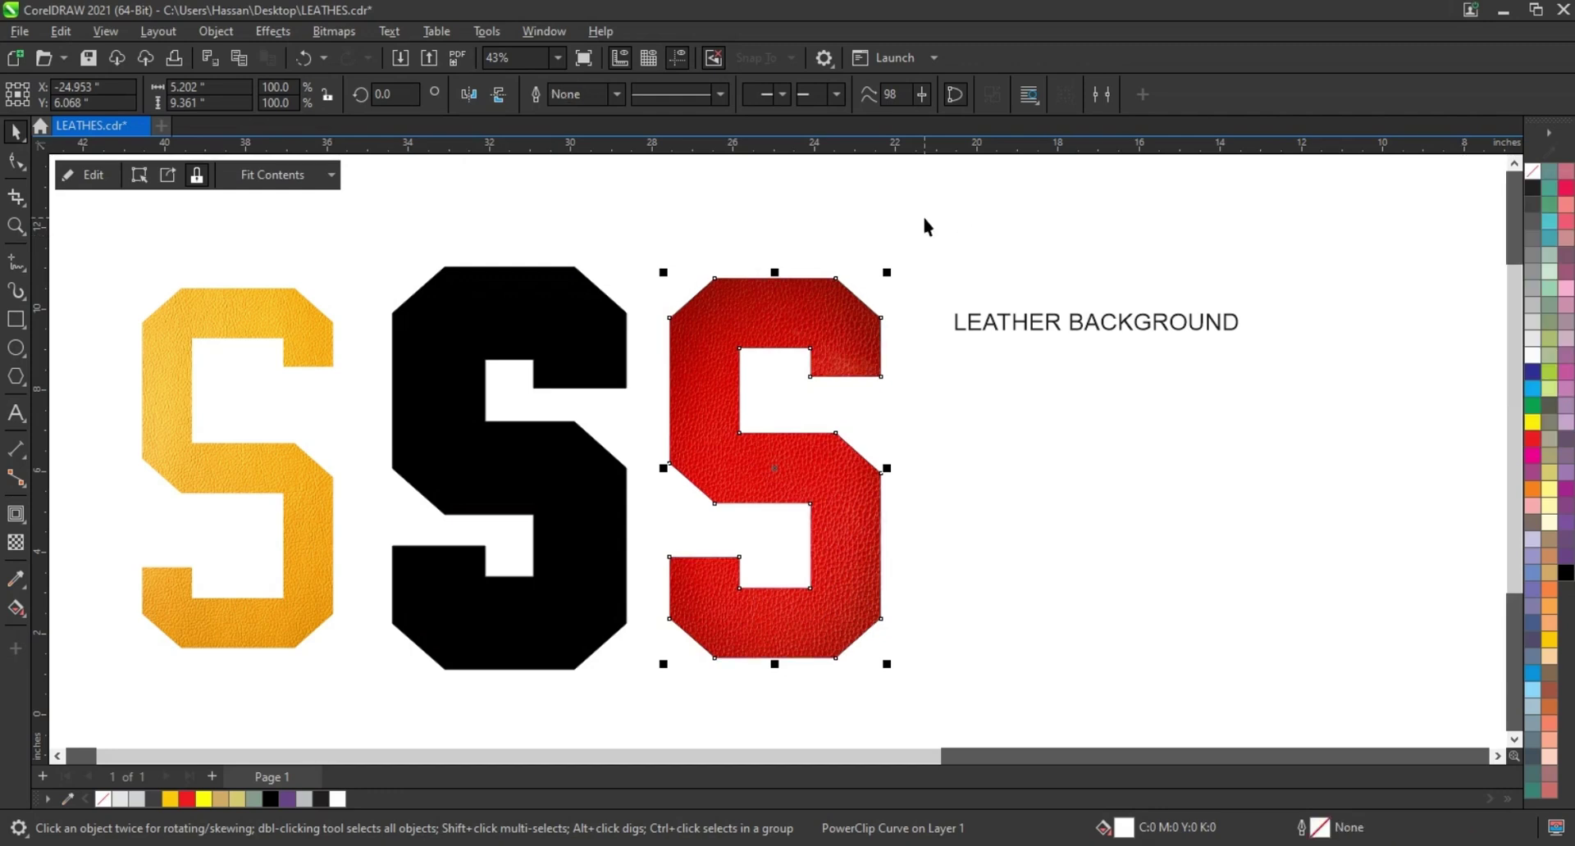
Step: Convert the yellow leather S to a 300 dpi CMYK bitmap
click(924, 222)
click(257, 328)
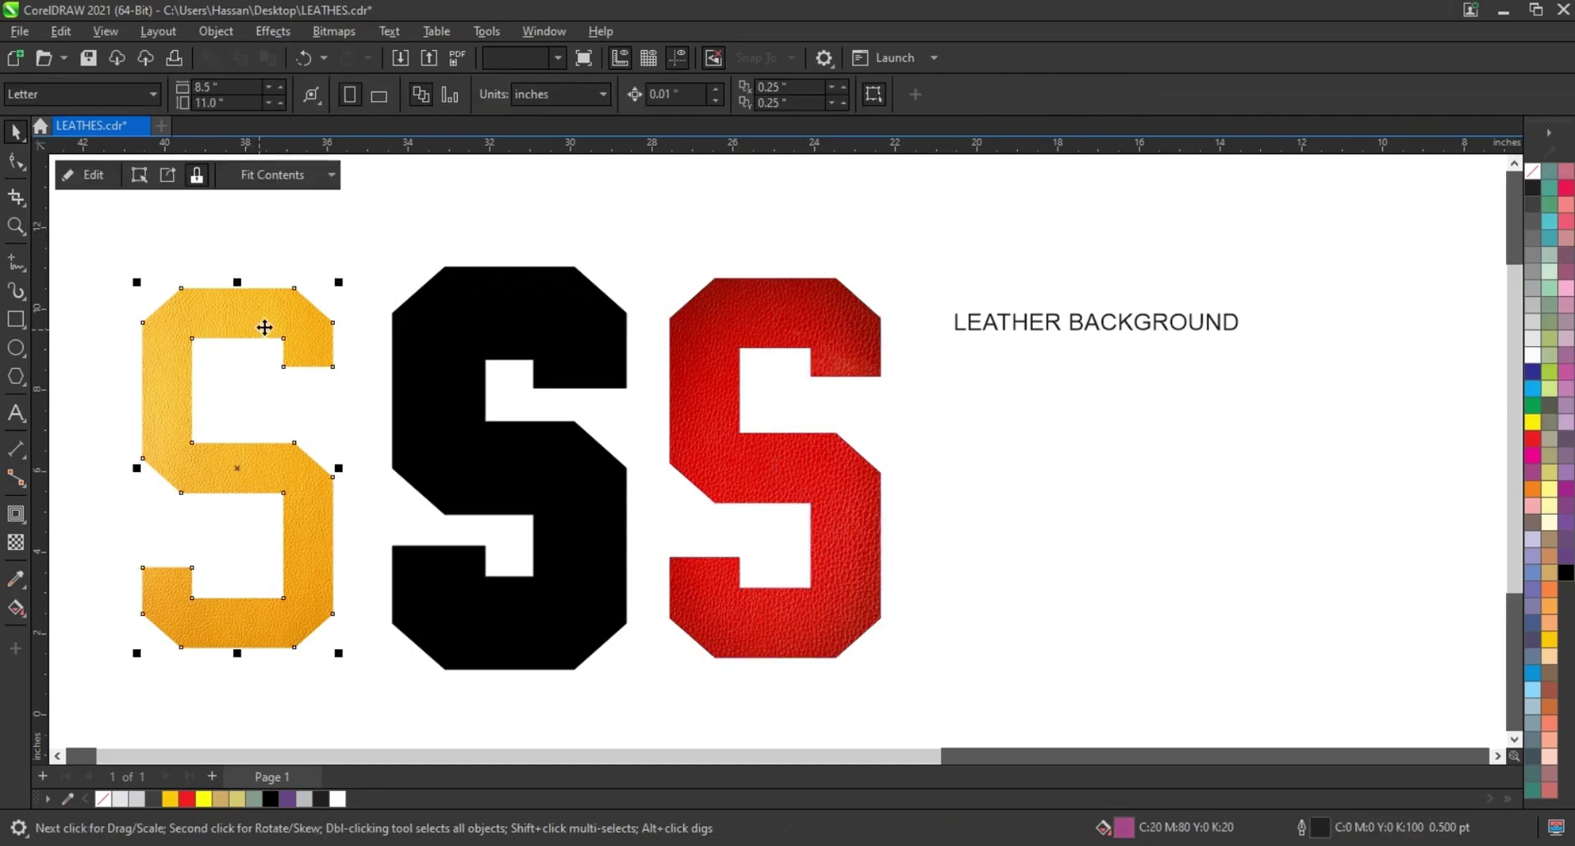
click(312, 33)
click(353, 52)
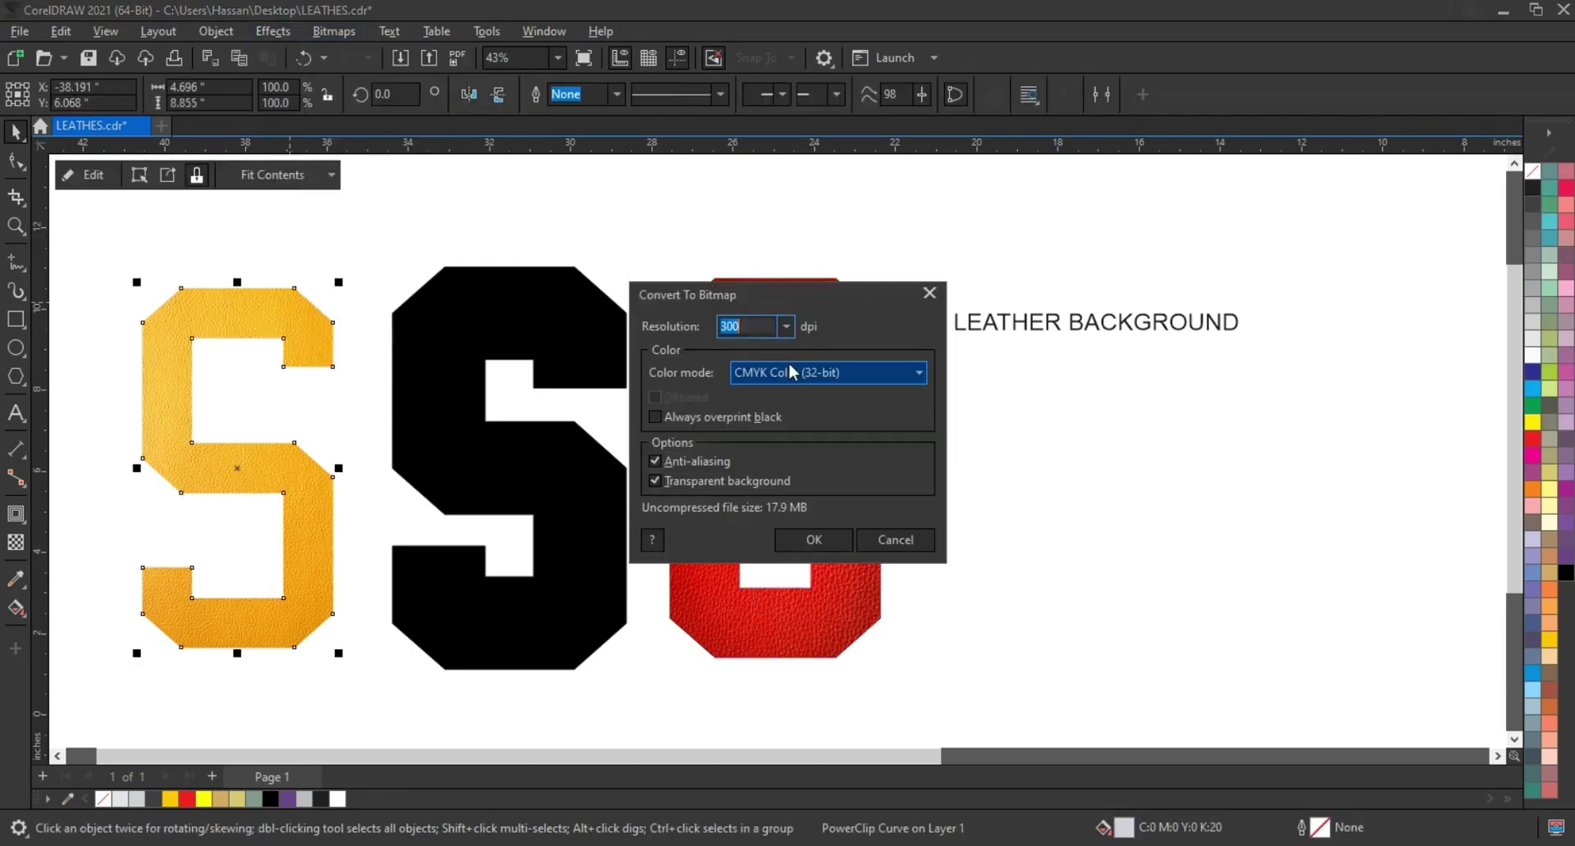
click(814, 540)
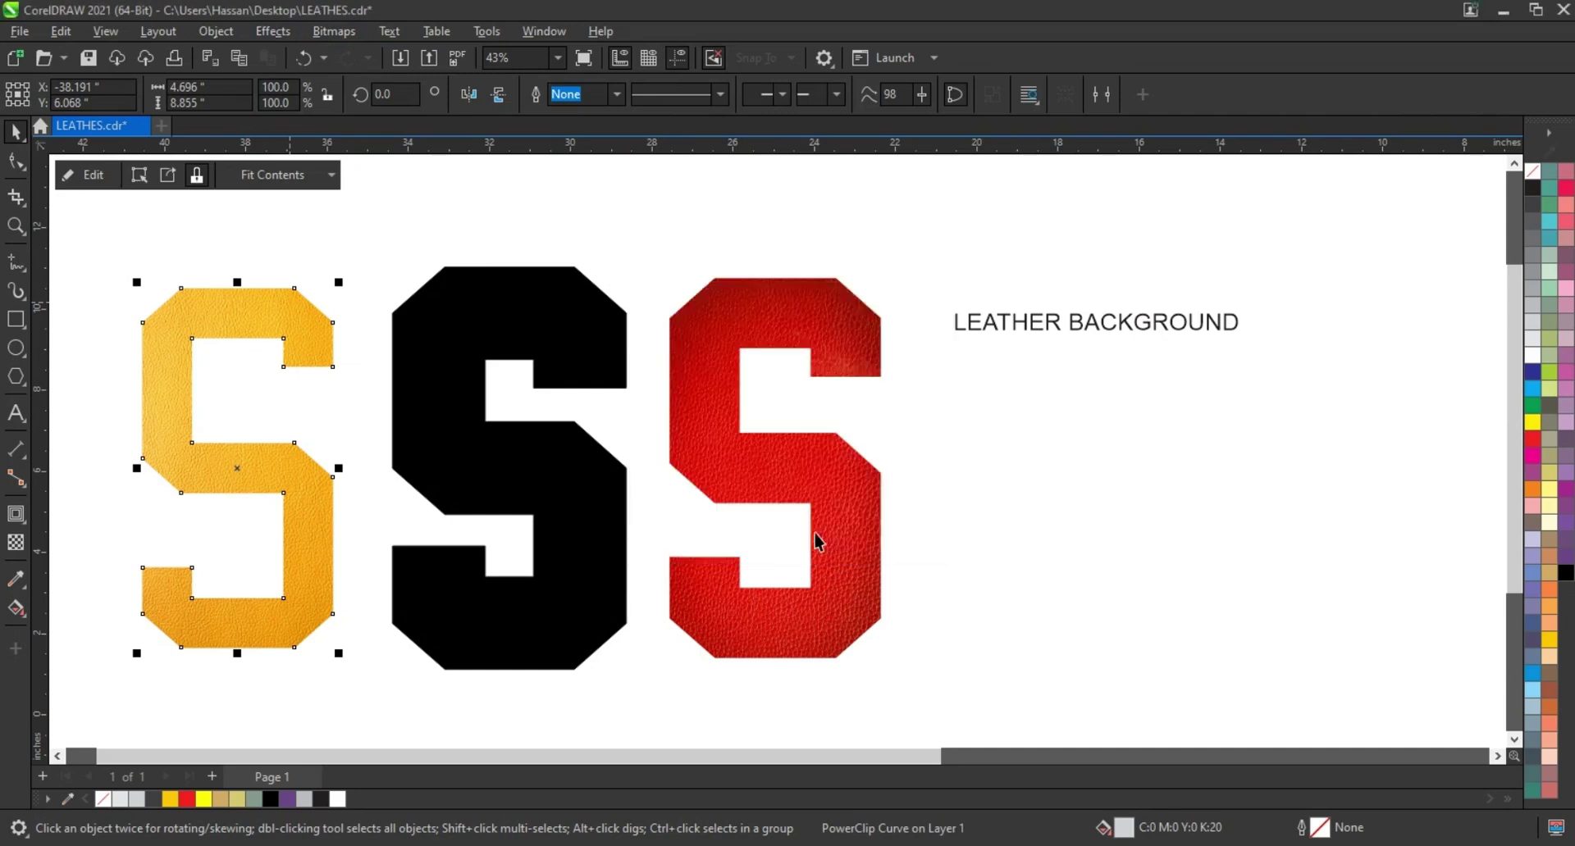
Step: Convert the red leather S to a 300 dpi CMYK bitmap
click(822, 486)
click(338, 36)
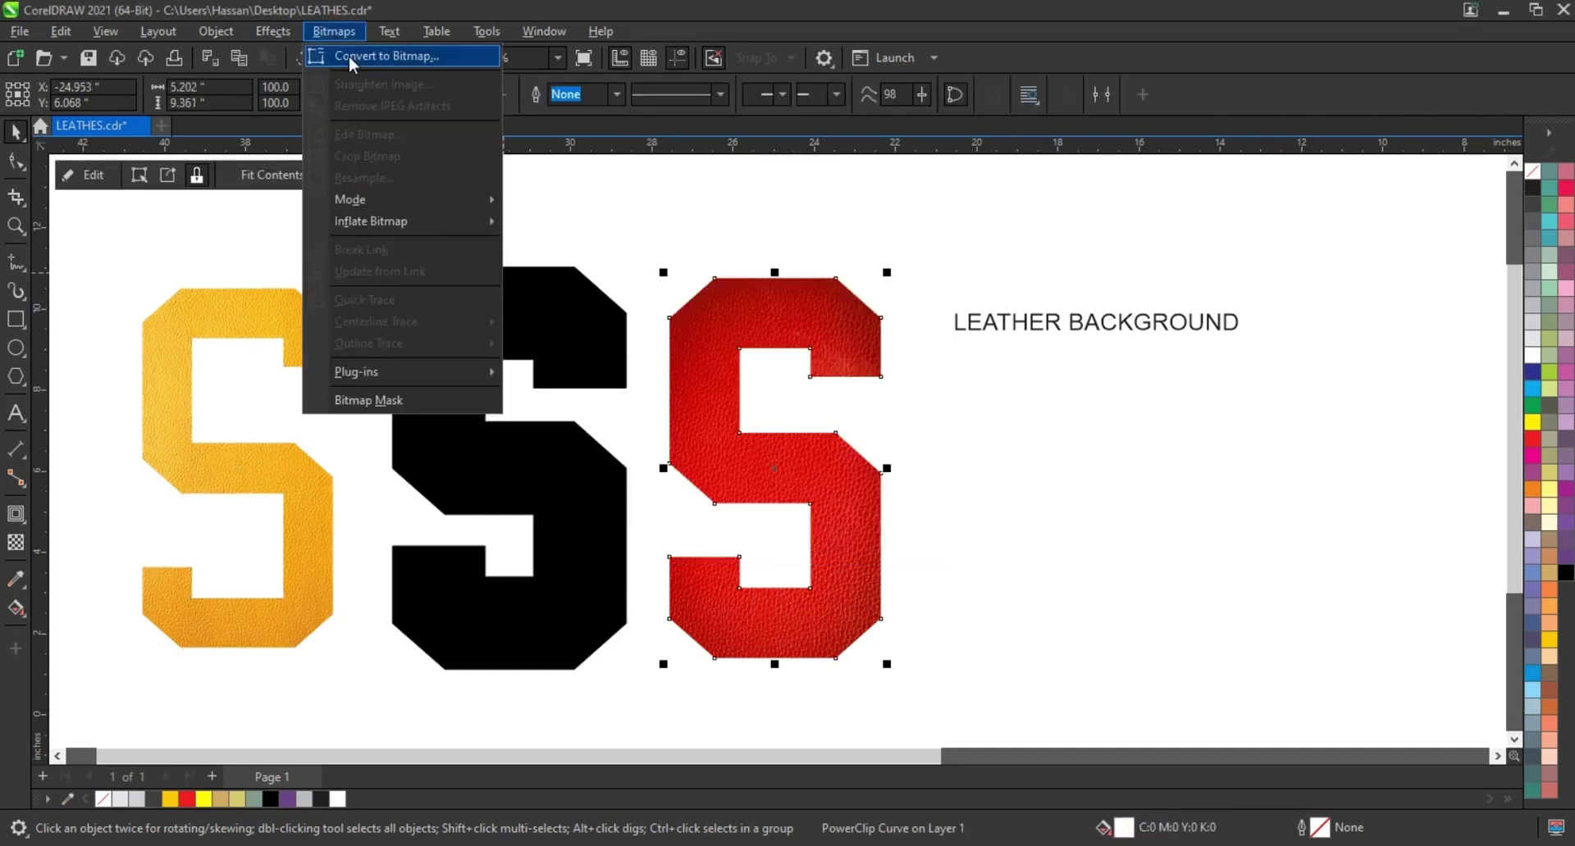
click(352, 55)
click(834, 541)
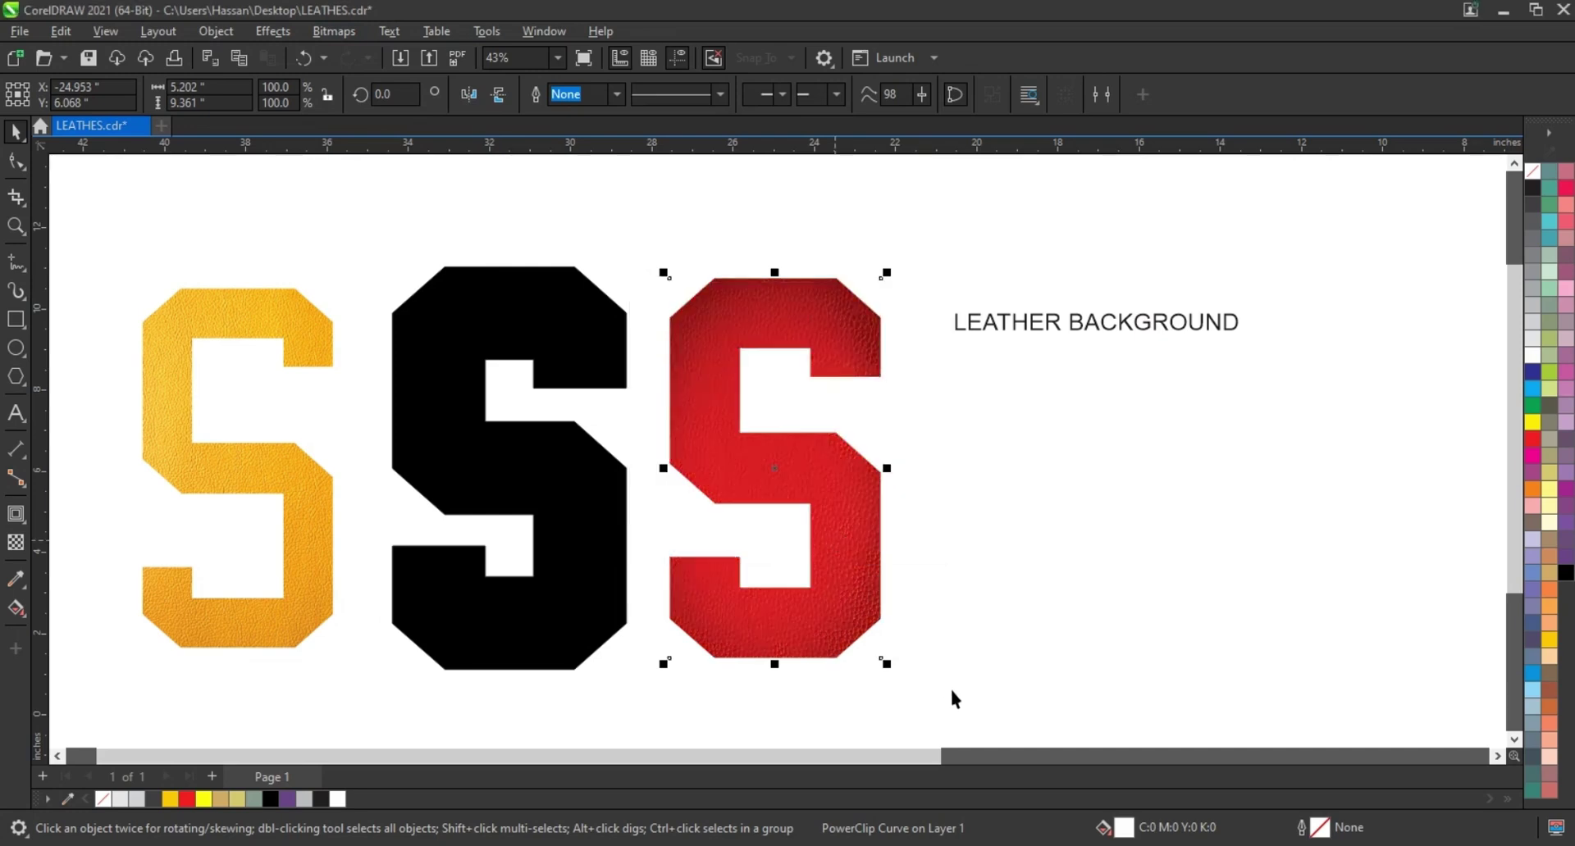
drag(952, 691, 97, 207)
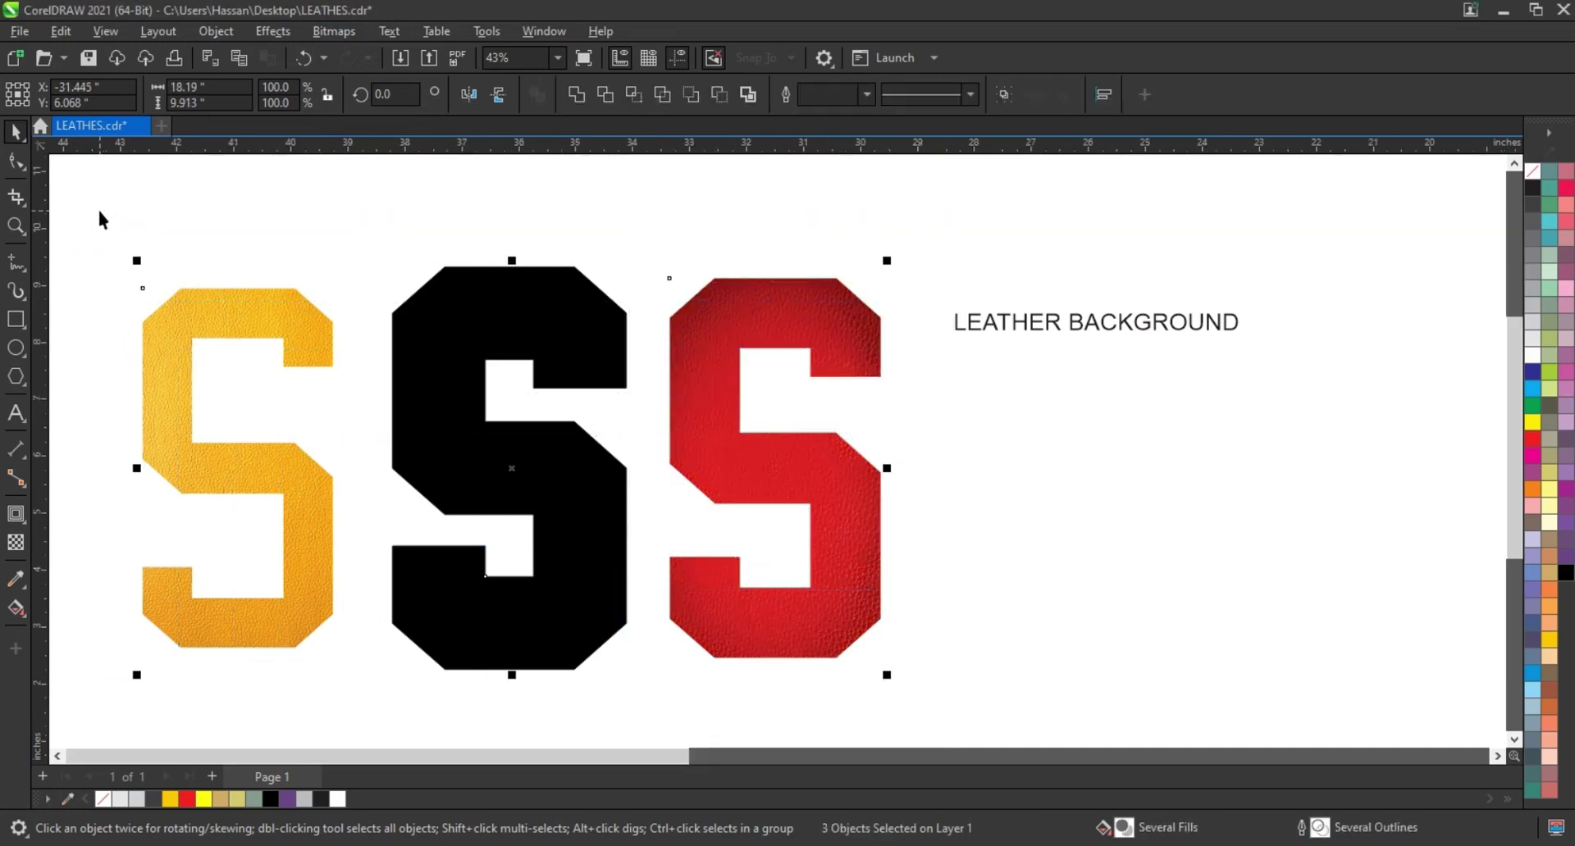
scroll(457, 249, up, 1)
Step: Apply a Plastic texture to the yellow S: Highlight 45, Depth 75, Smoothness 84
click(457, 250)
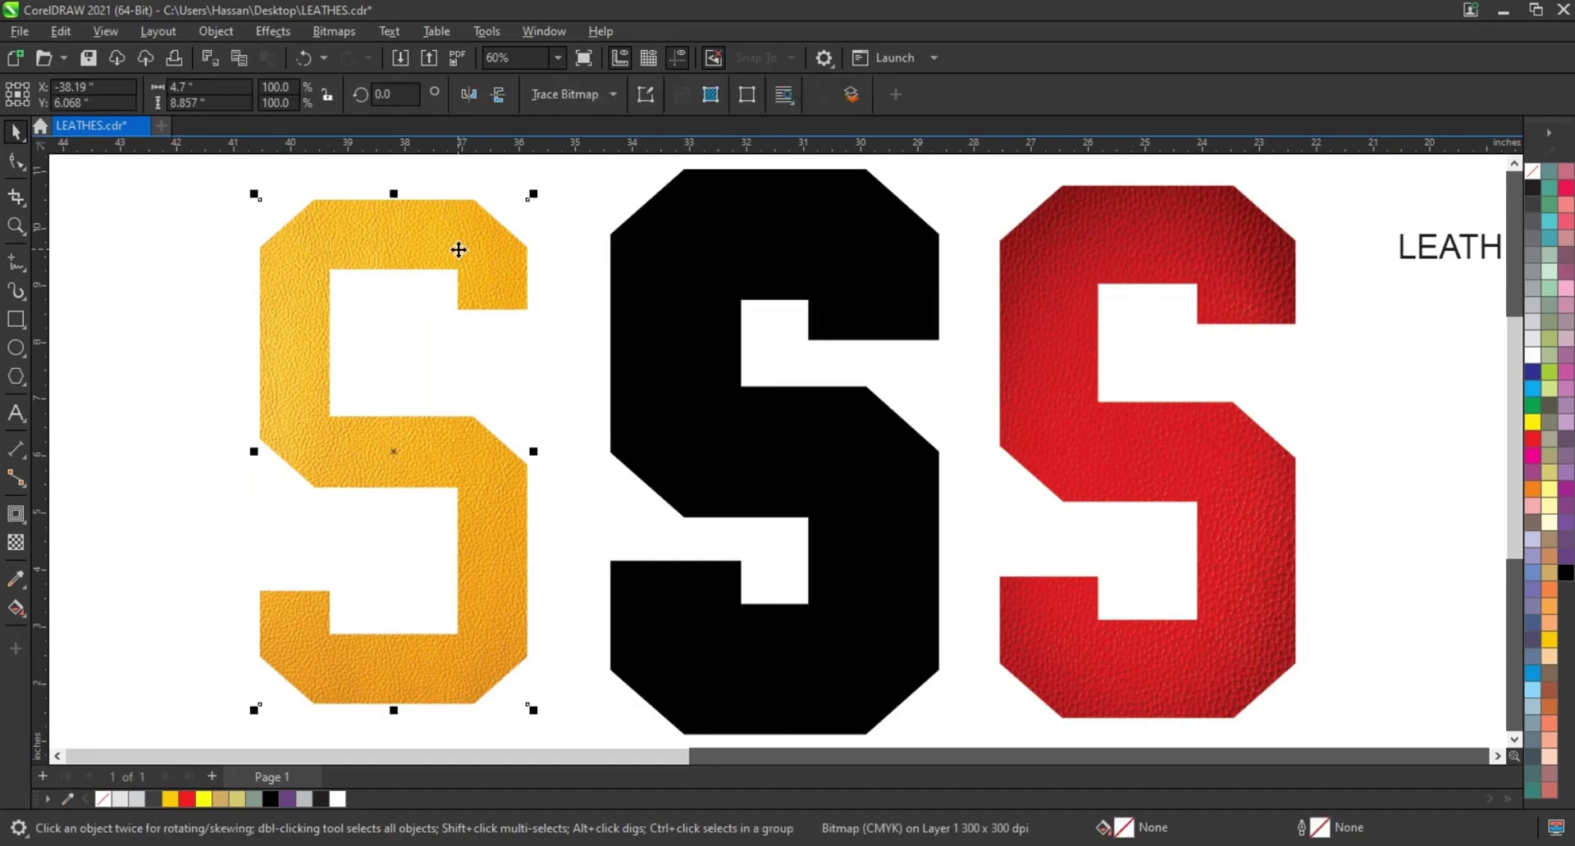
click(274, 37)
mouse_move(297, 365)
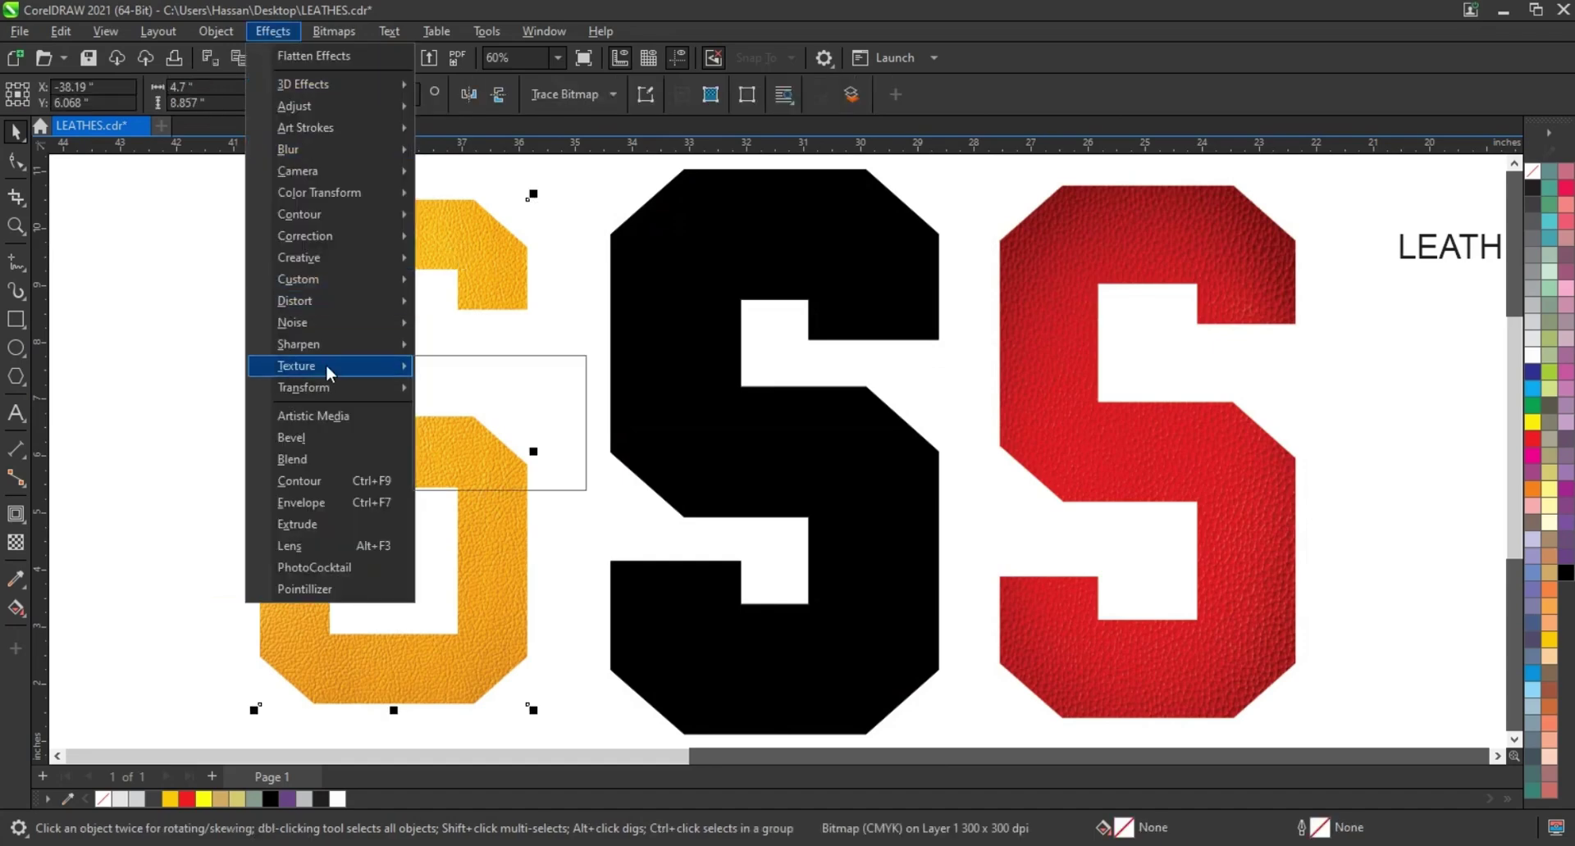
click(473, 440)
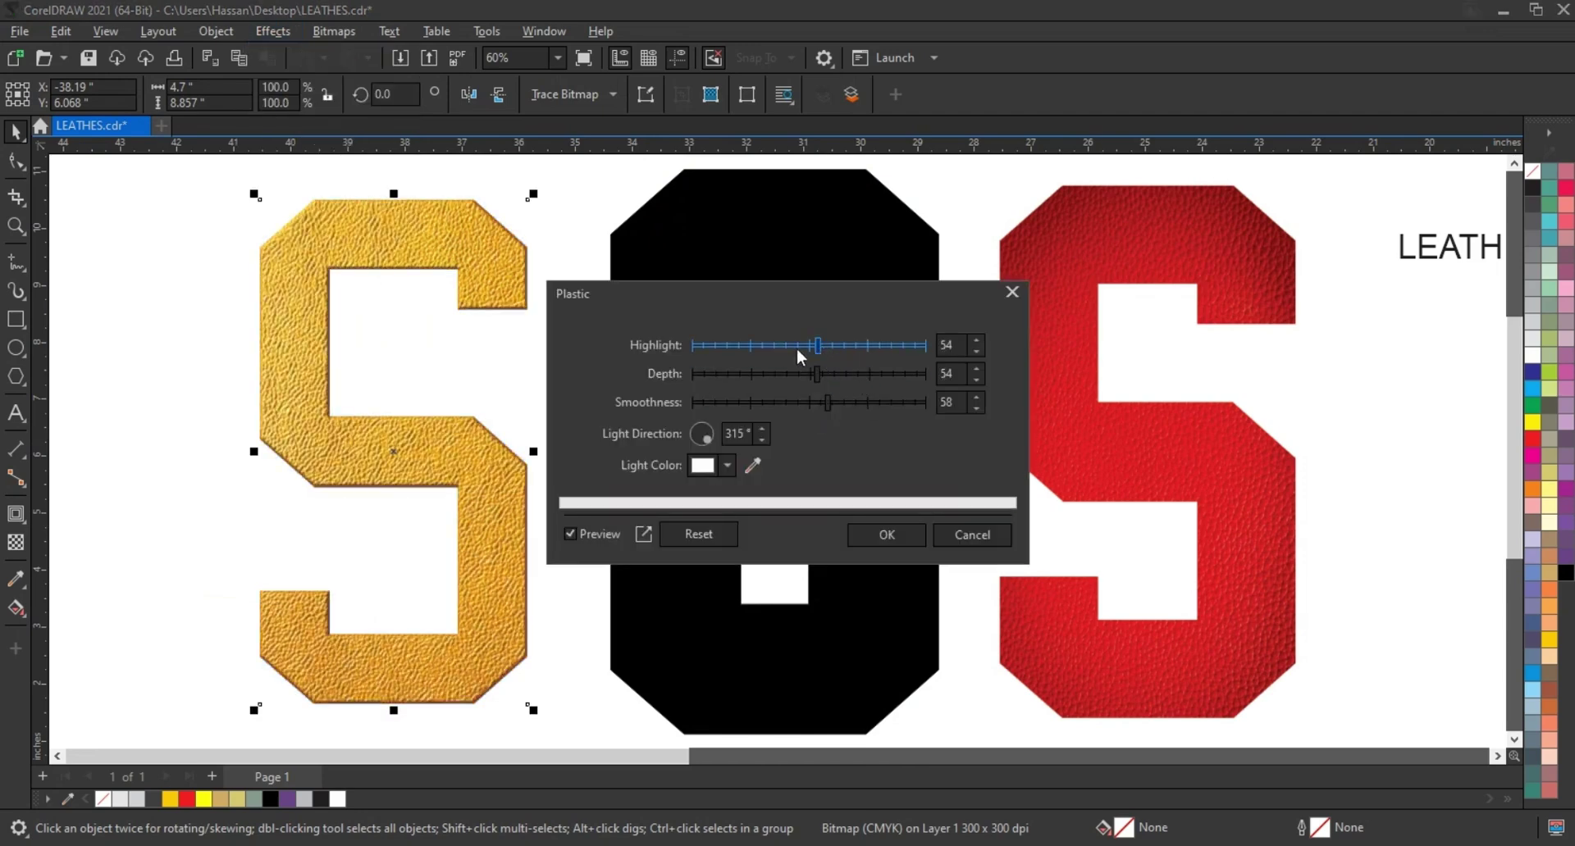
click(818, 373)
click(868, 376)
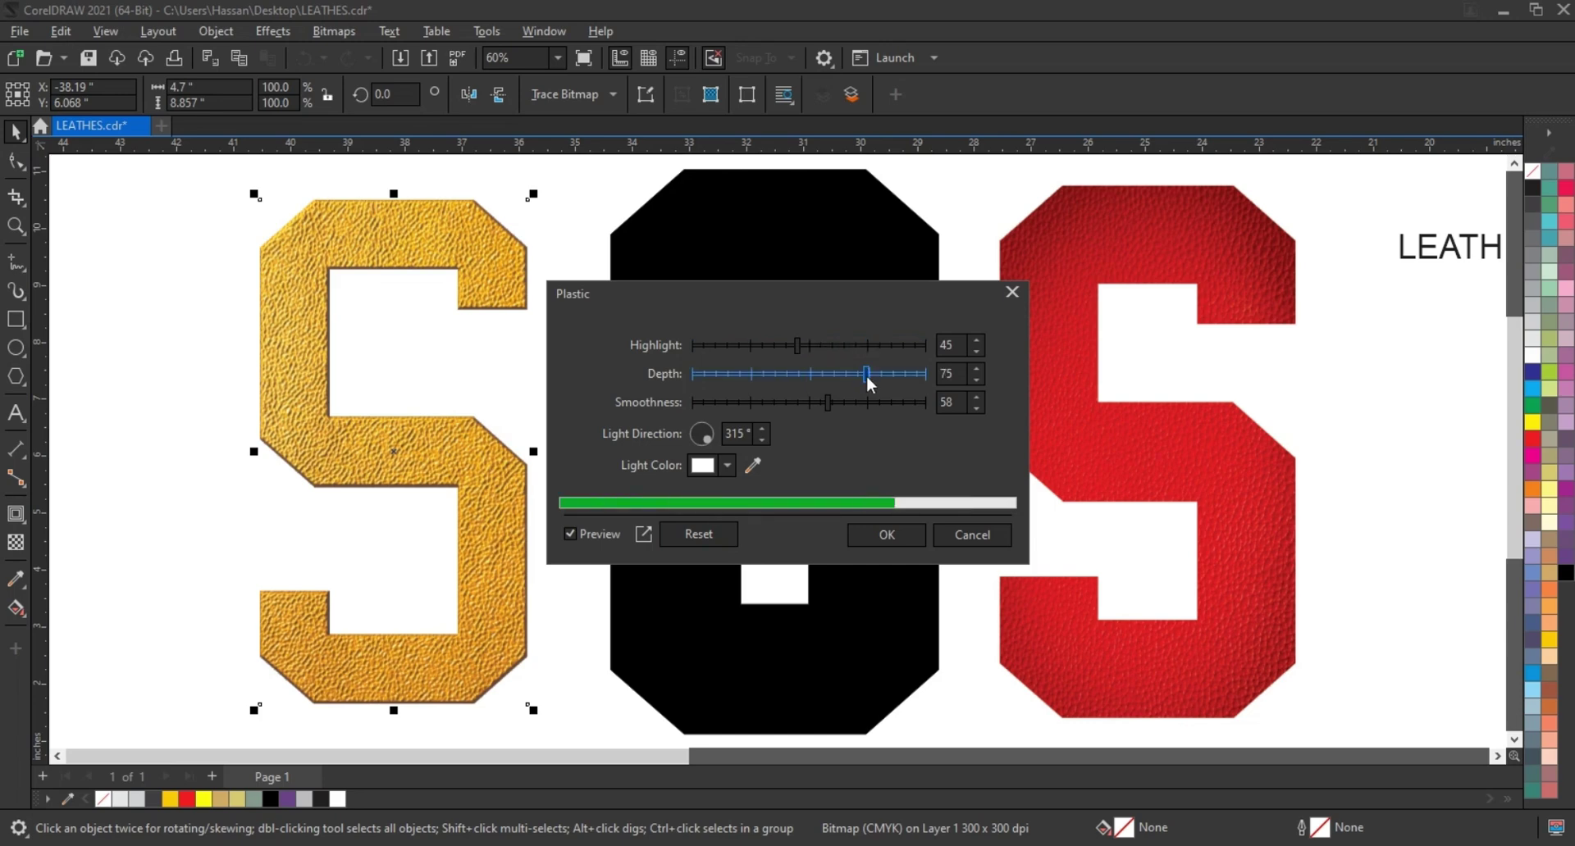
click(880, 408)
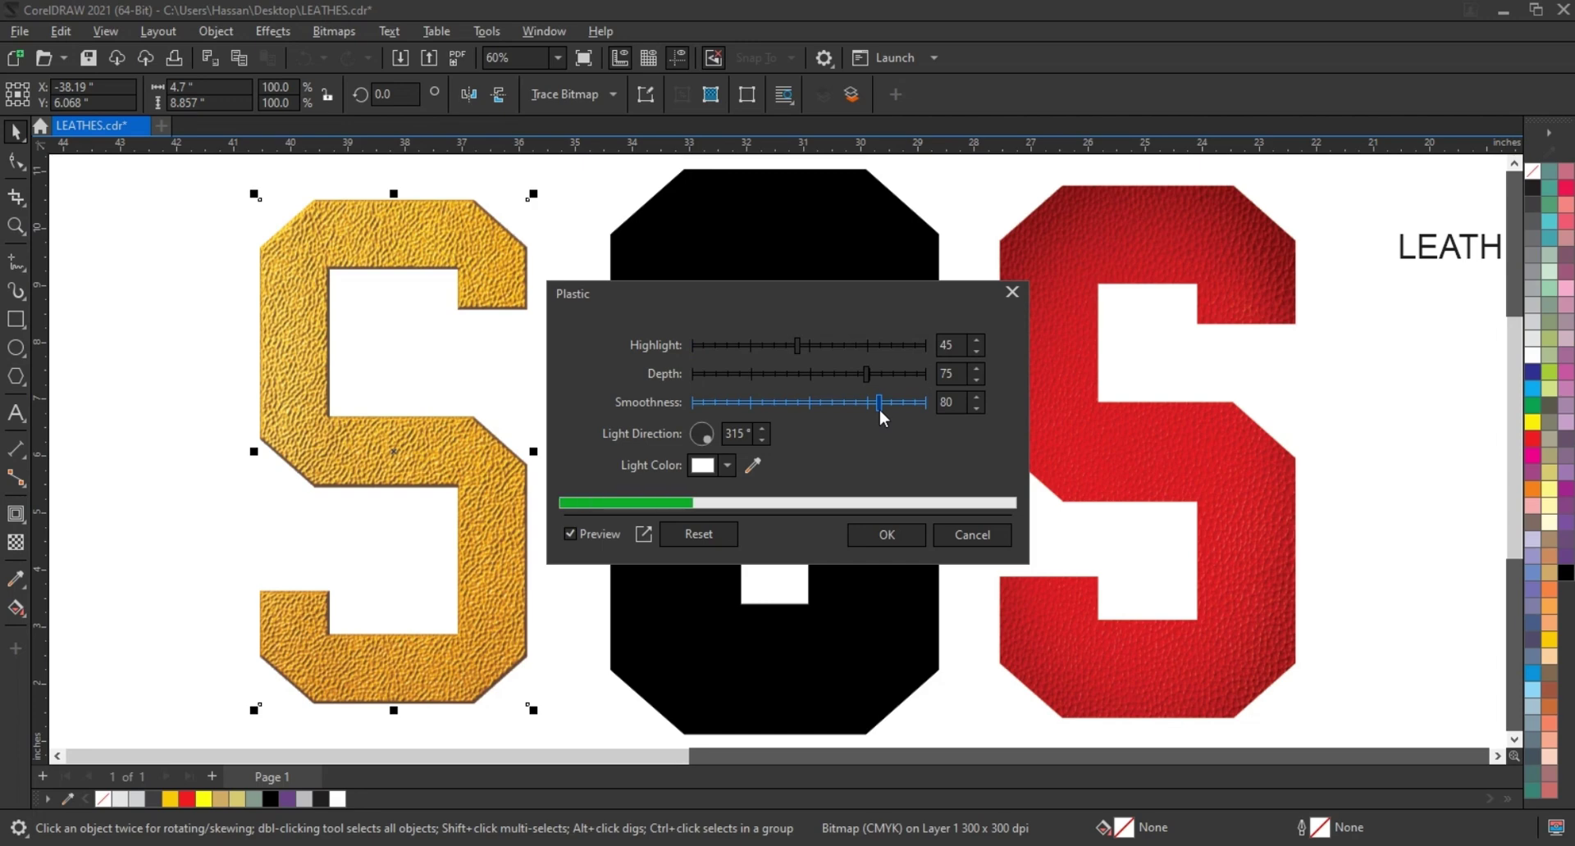
click(890, 414)
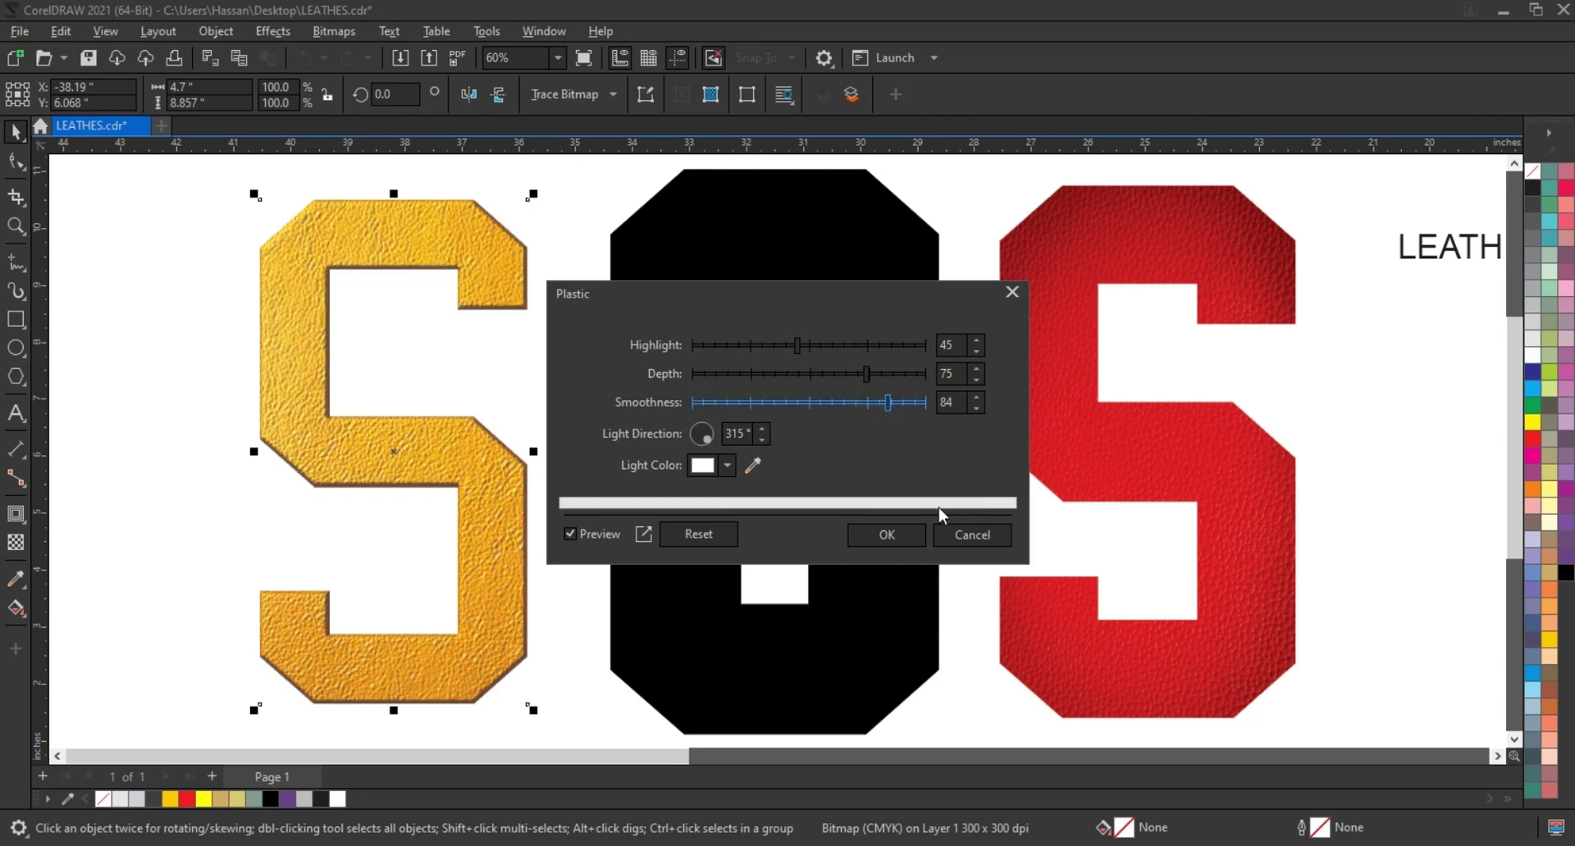
click(890, 536)
Step: Apply the Plastic texture to the red S with Smoothness 79
click(1101, 471)
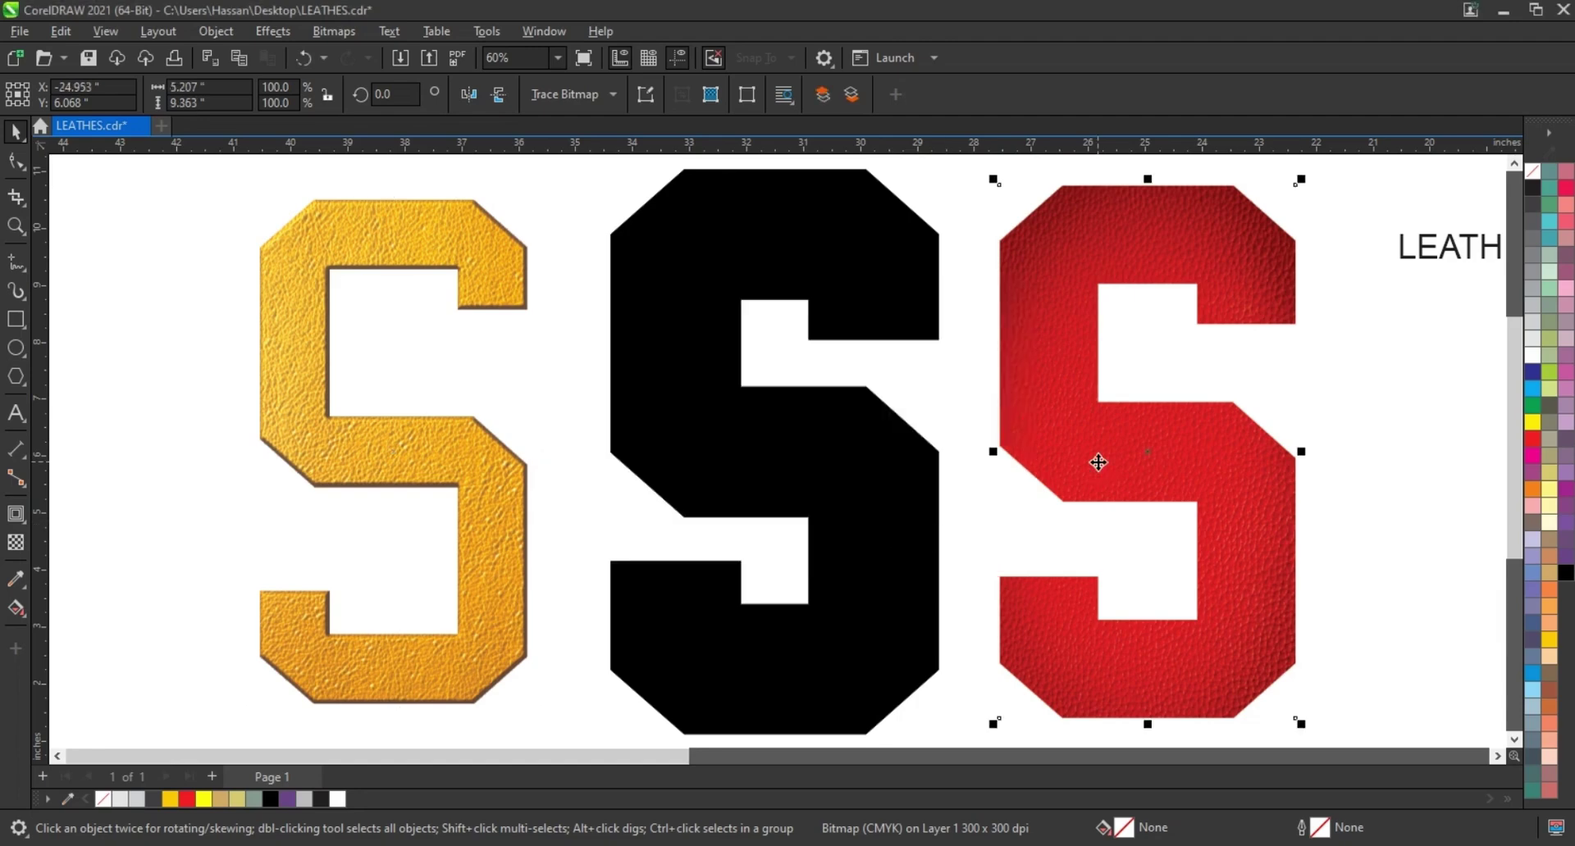
click(278, 37)
mouse_move(297, 366)
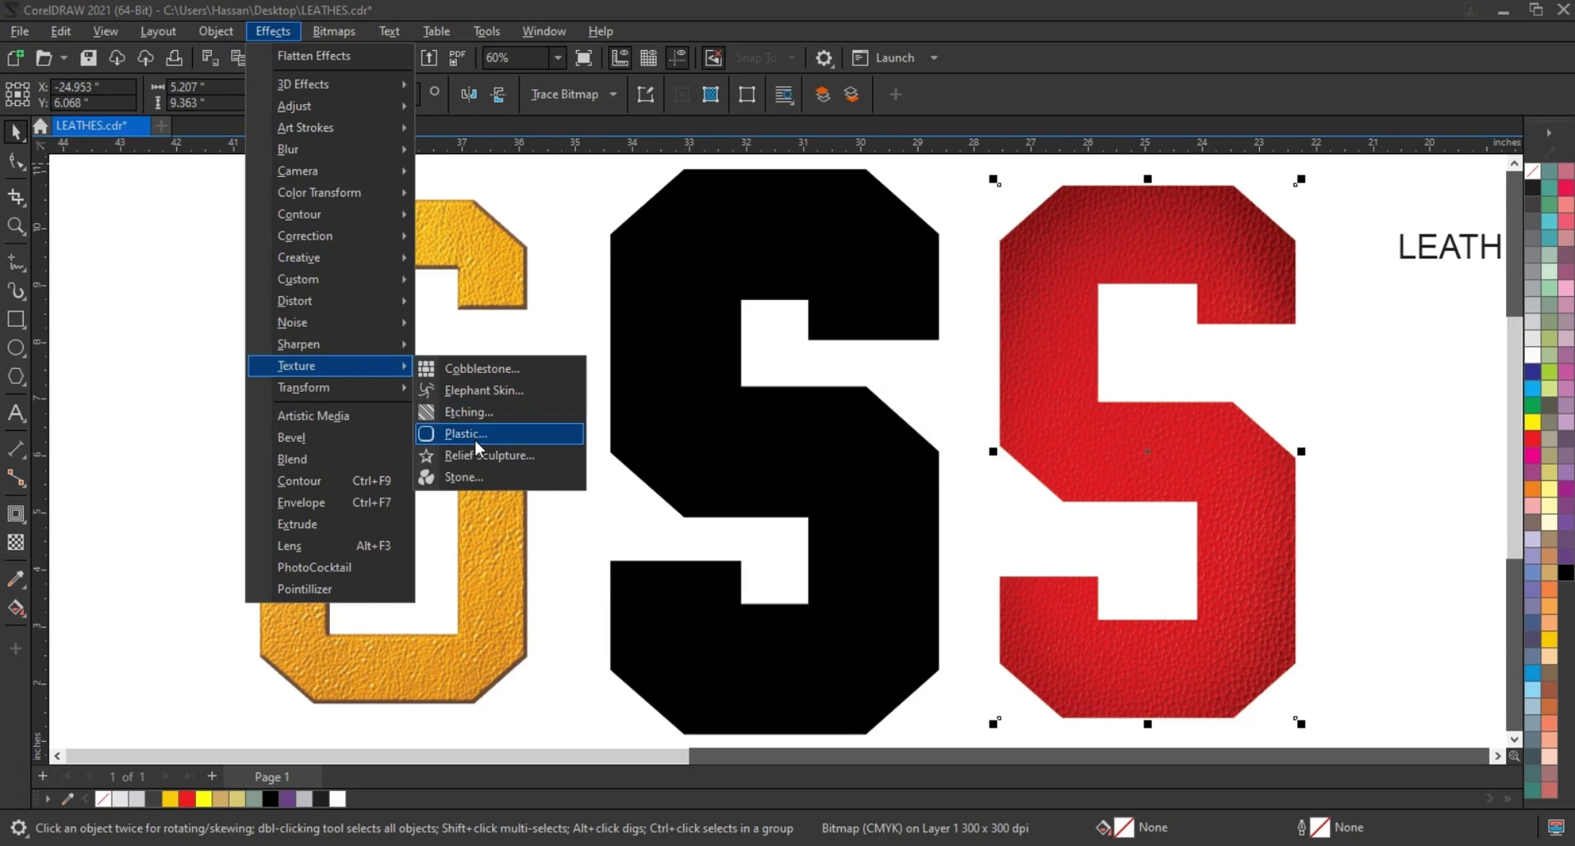
click(472, 434)
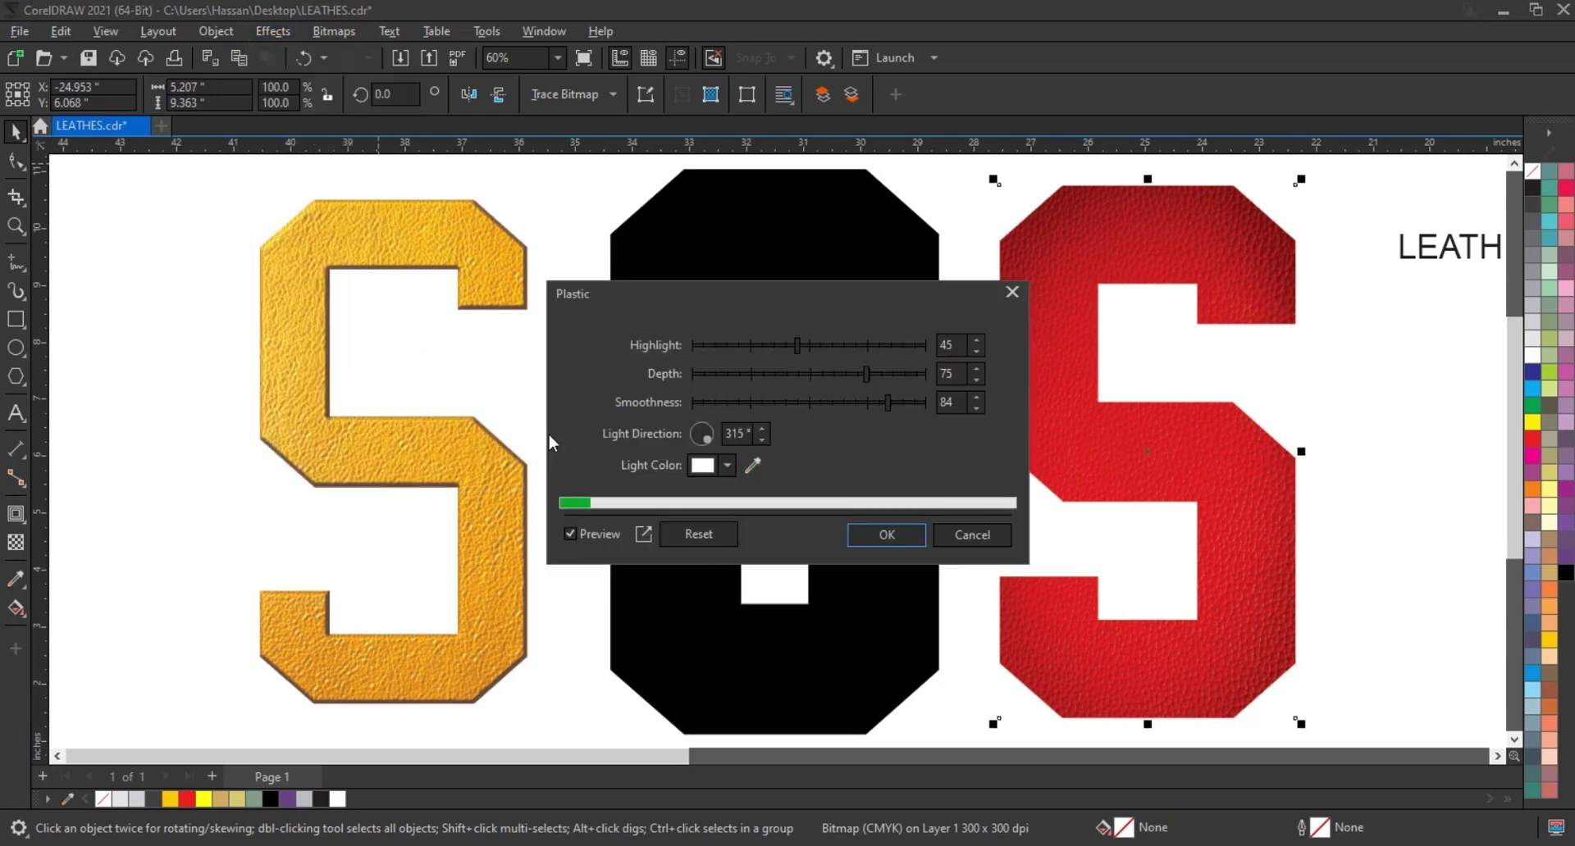
click(876, 407)
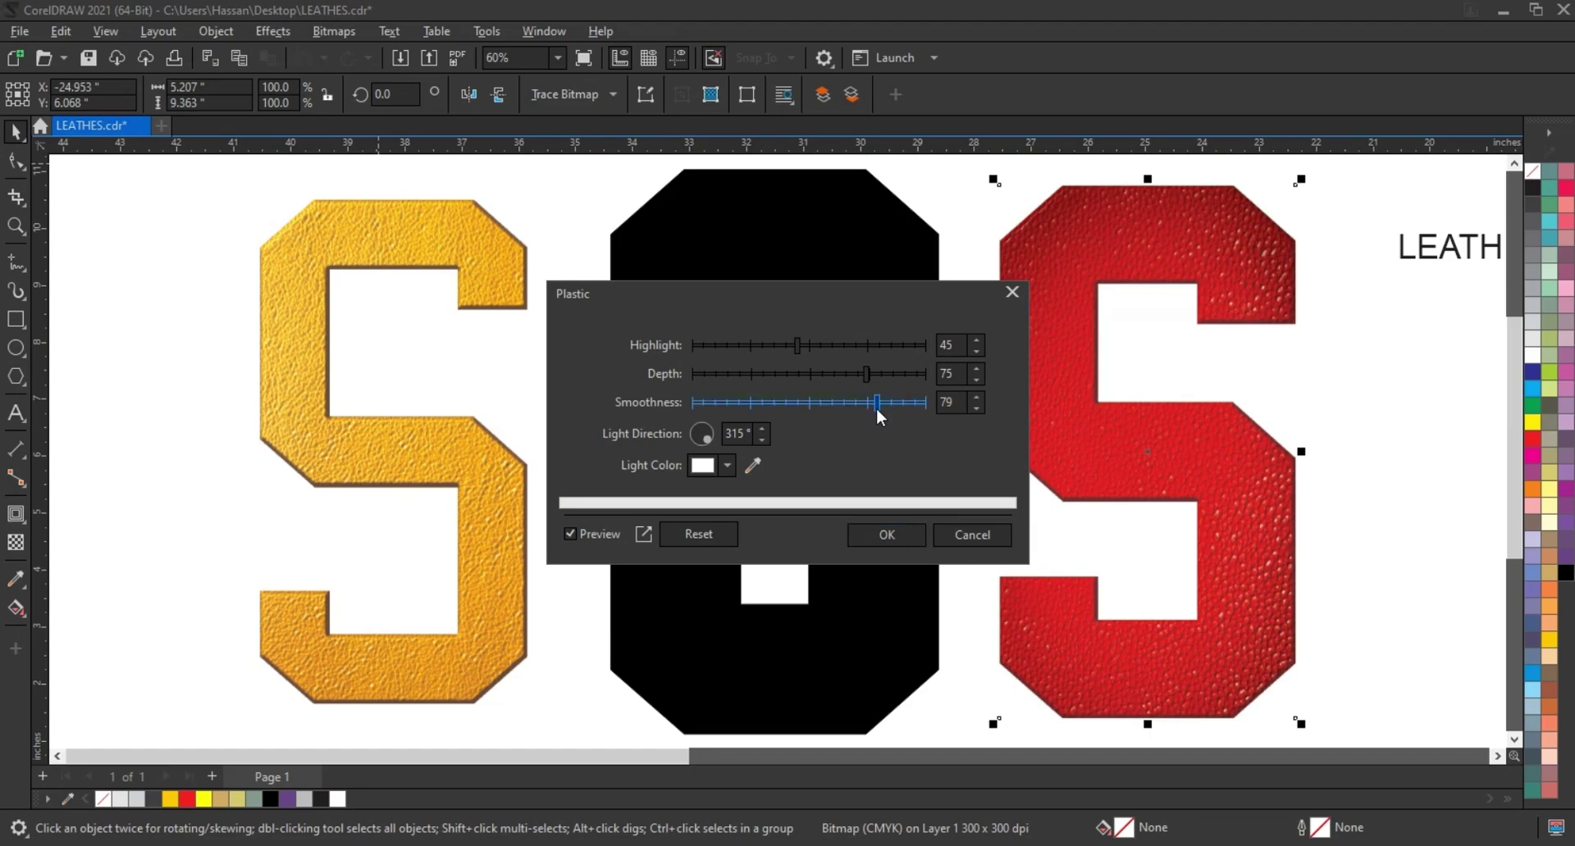
click(876, 535)
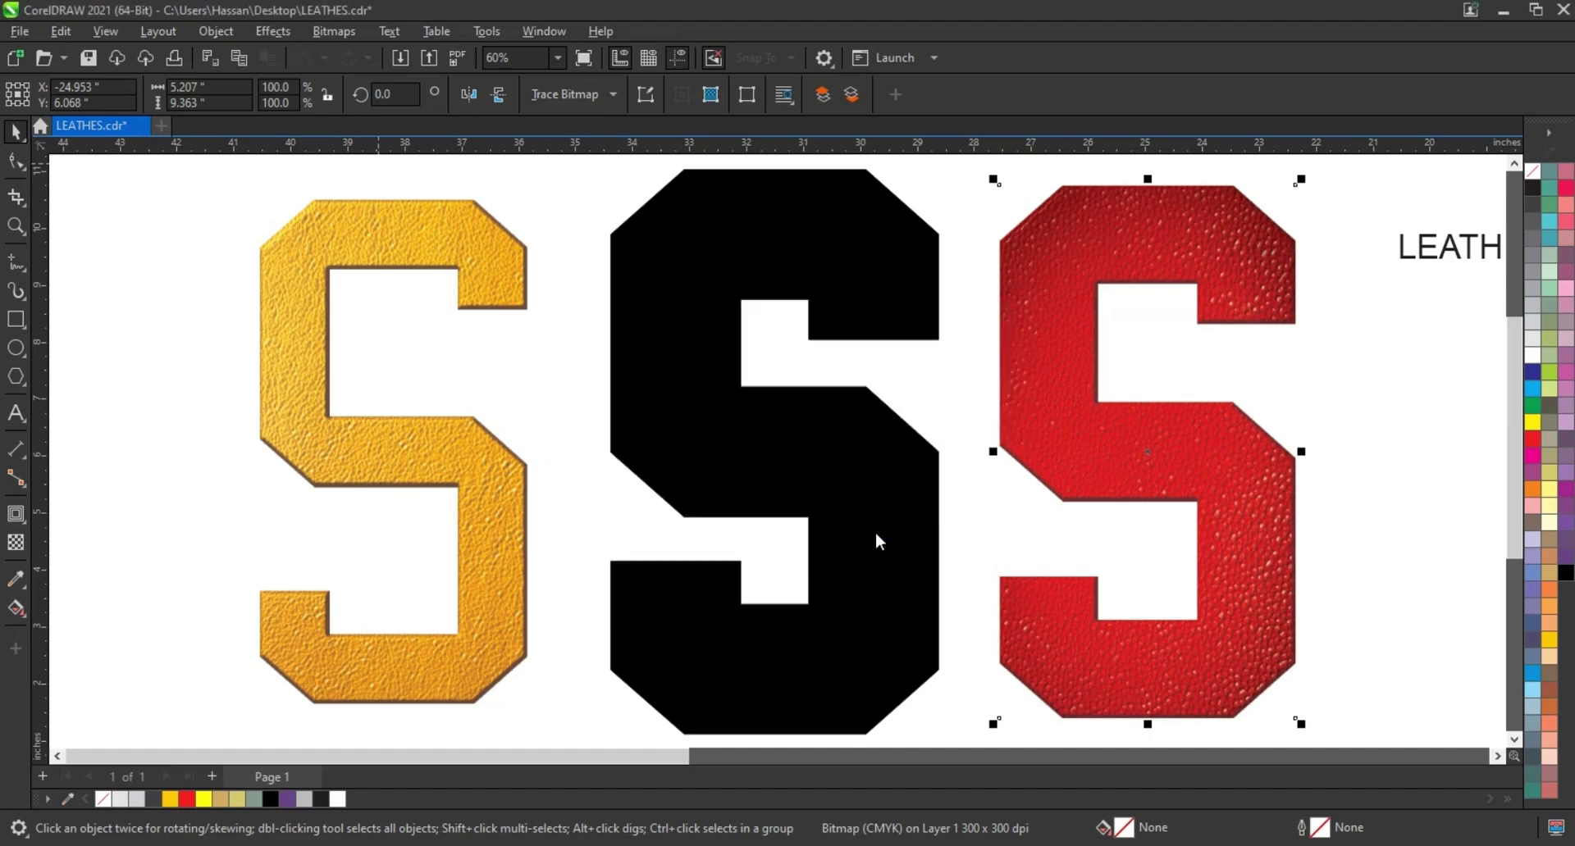
Step: Centre the red S on the black S and the yellow S on the red, then preview full screen
shift+click(875, 475)
key(c)
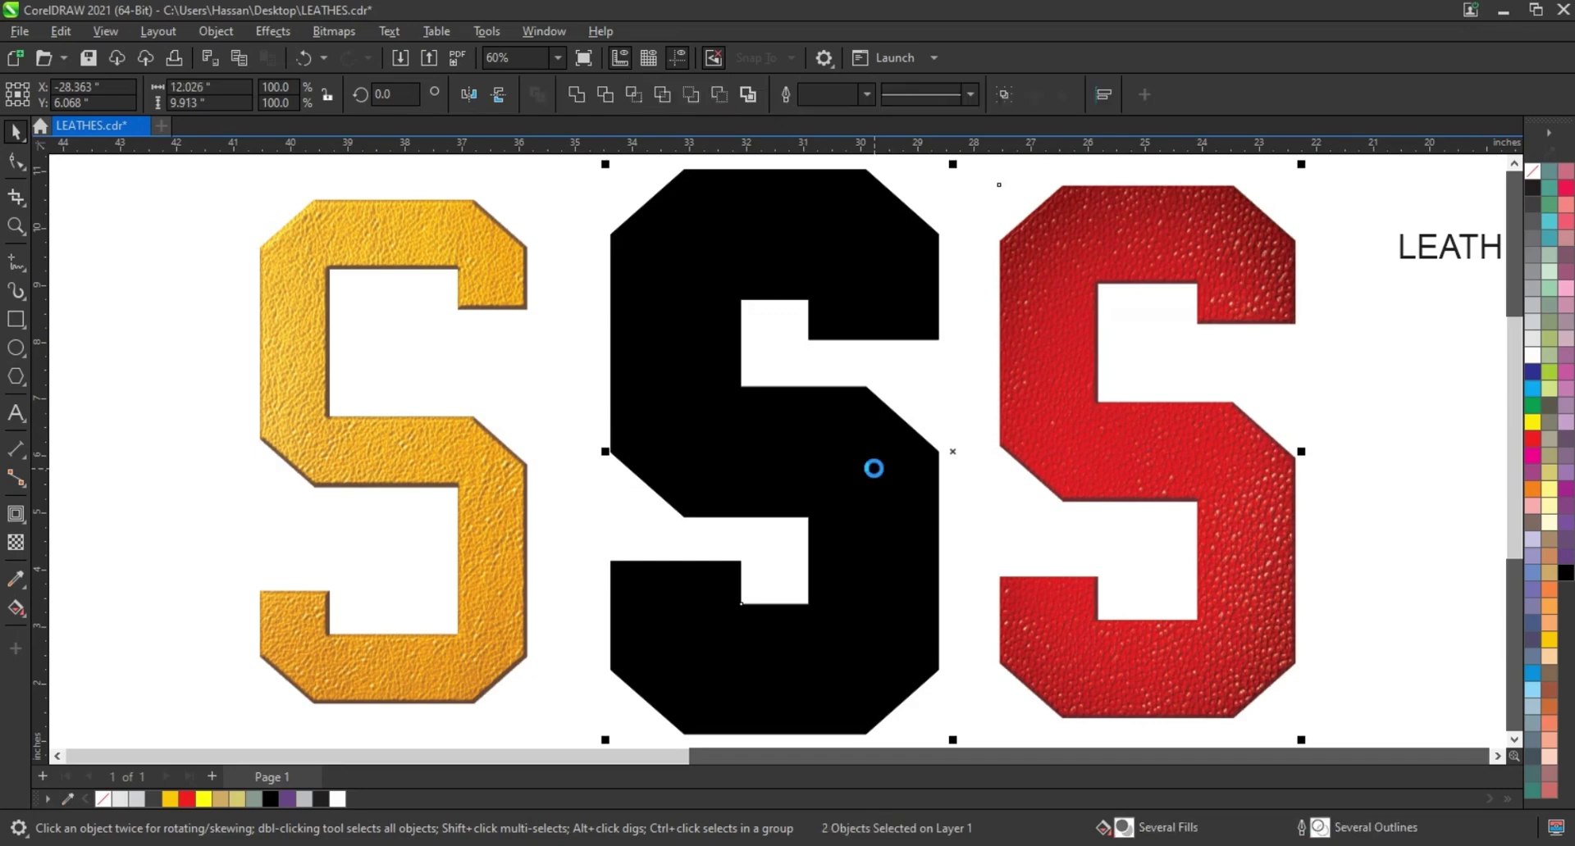
click(455, 443)
shift+click(660, 457)
key(c)
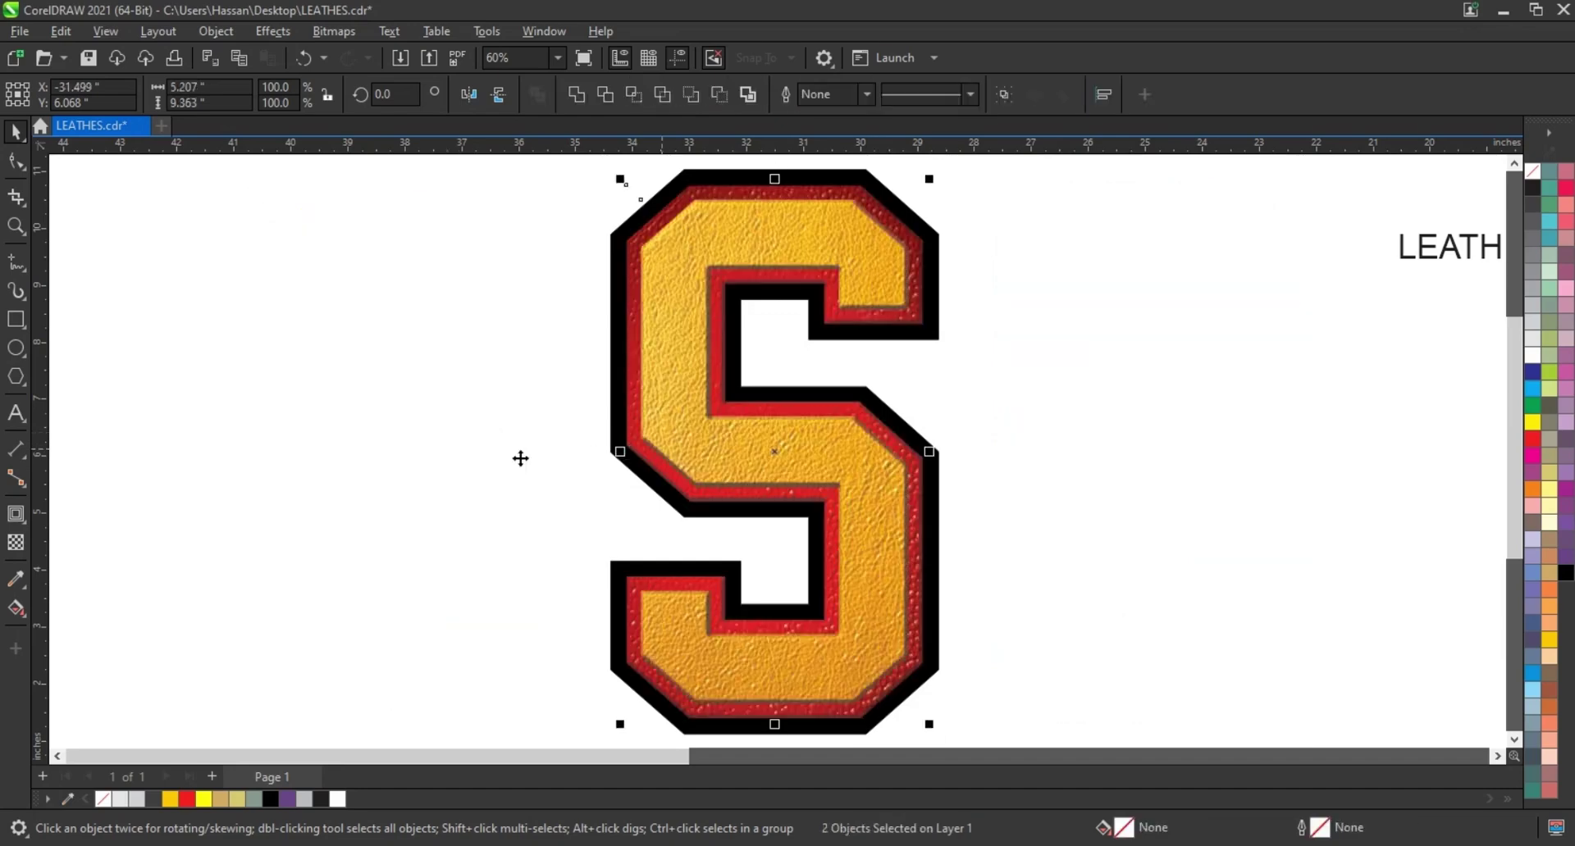
click(458, 467)
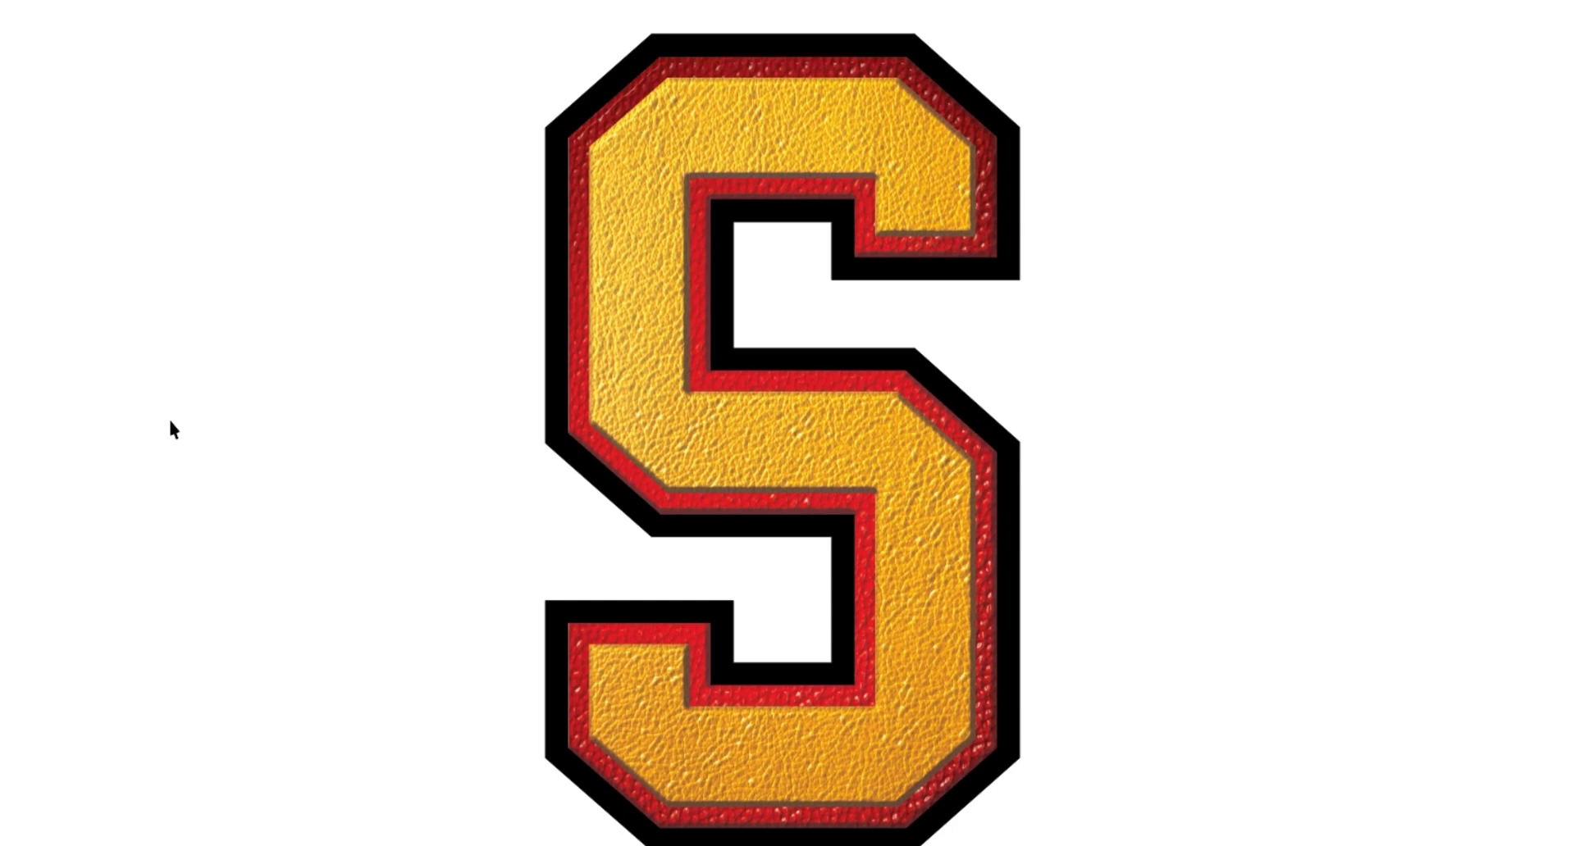
key(Escape)
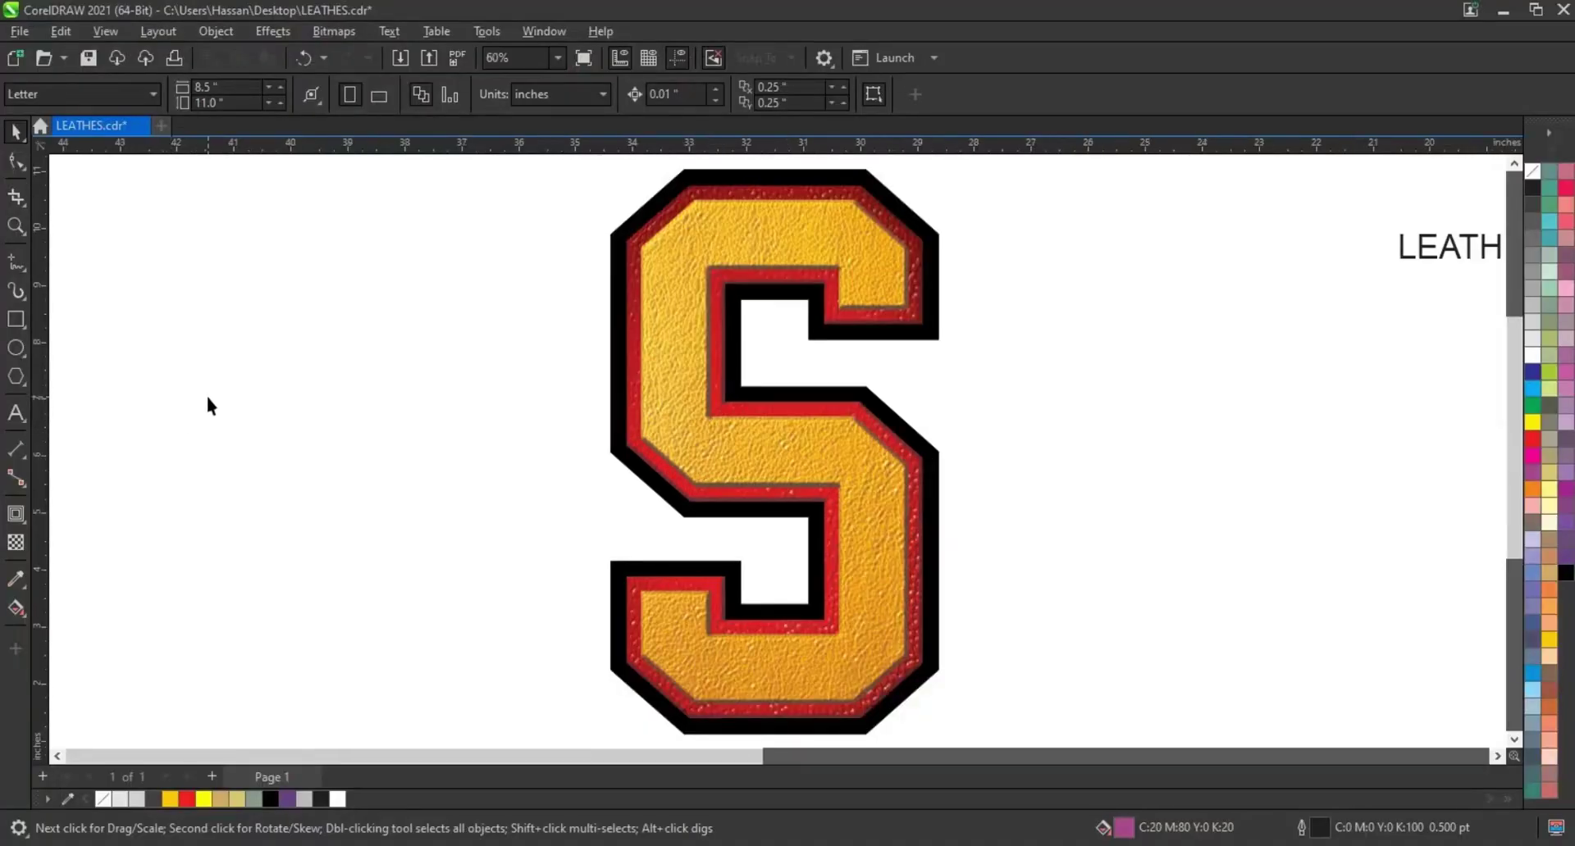